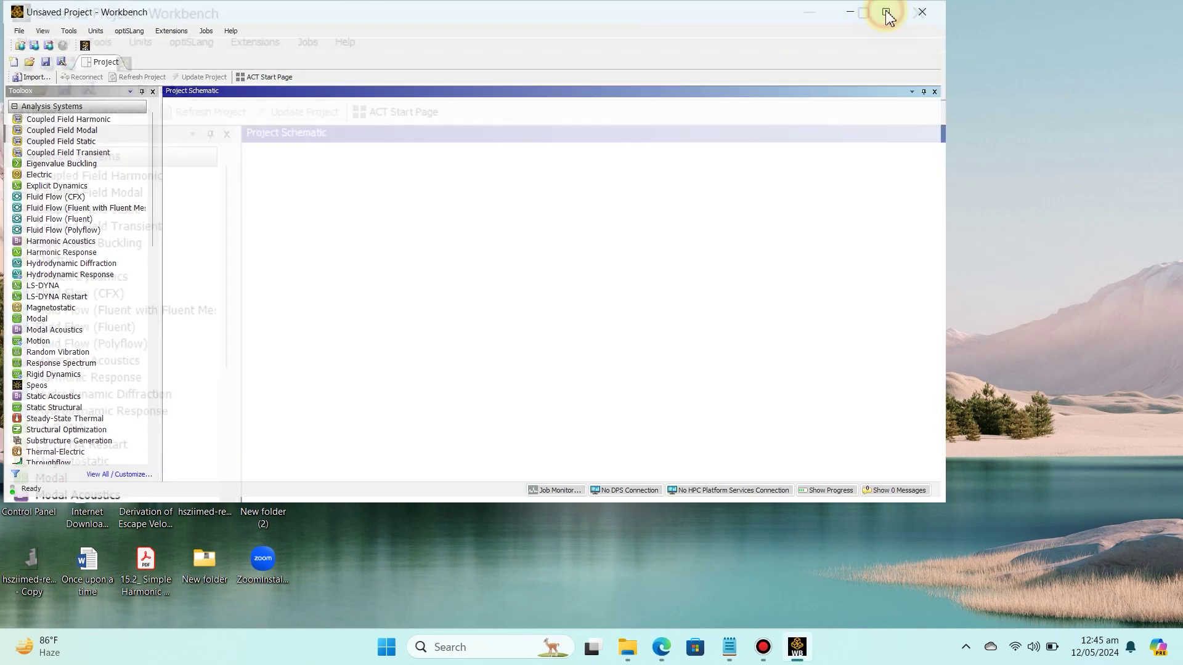
- Add a Fluid Flow (Fluent) analysis system to the project schematic and name it double_pipe_heat_exchanger
left_click(886, 11)
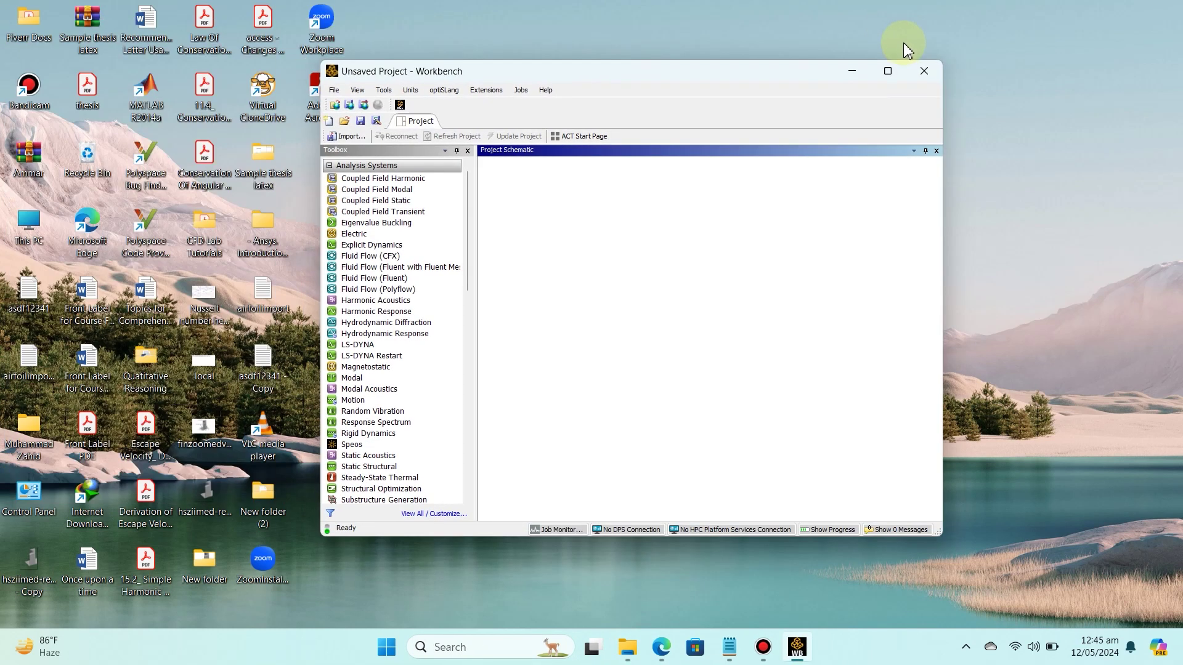
left_click(888, 71)
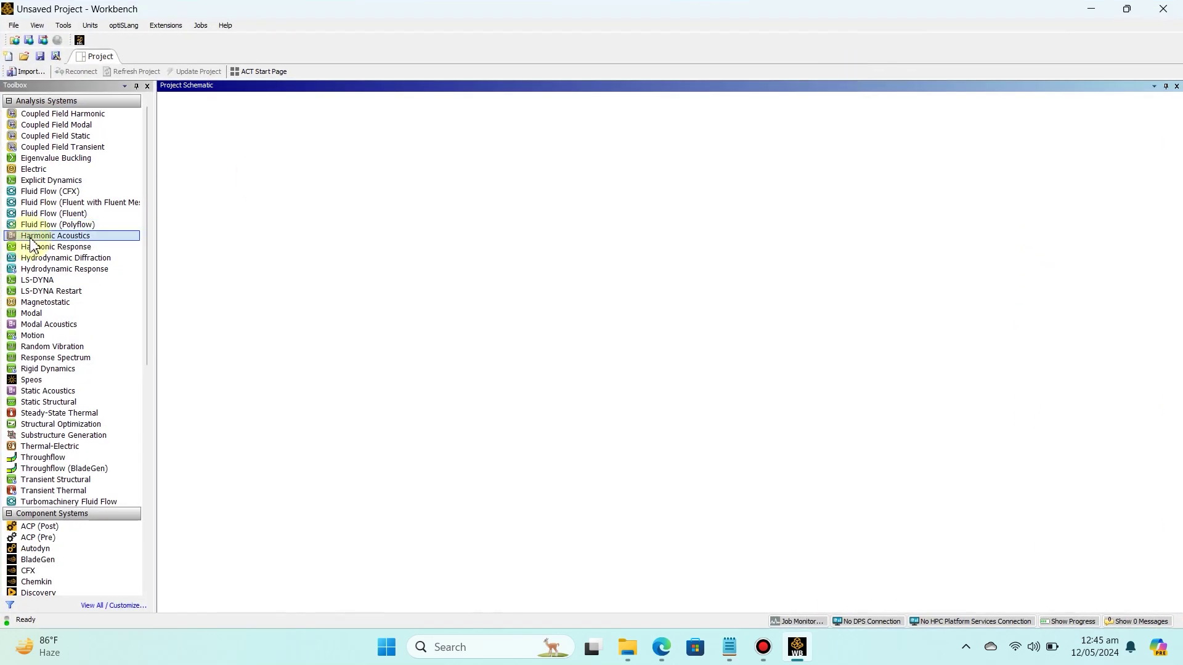
left_click(55, 214)
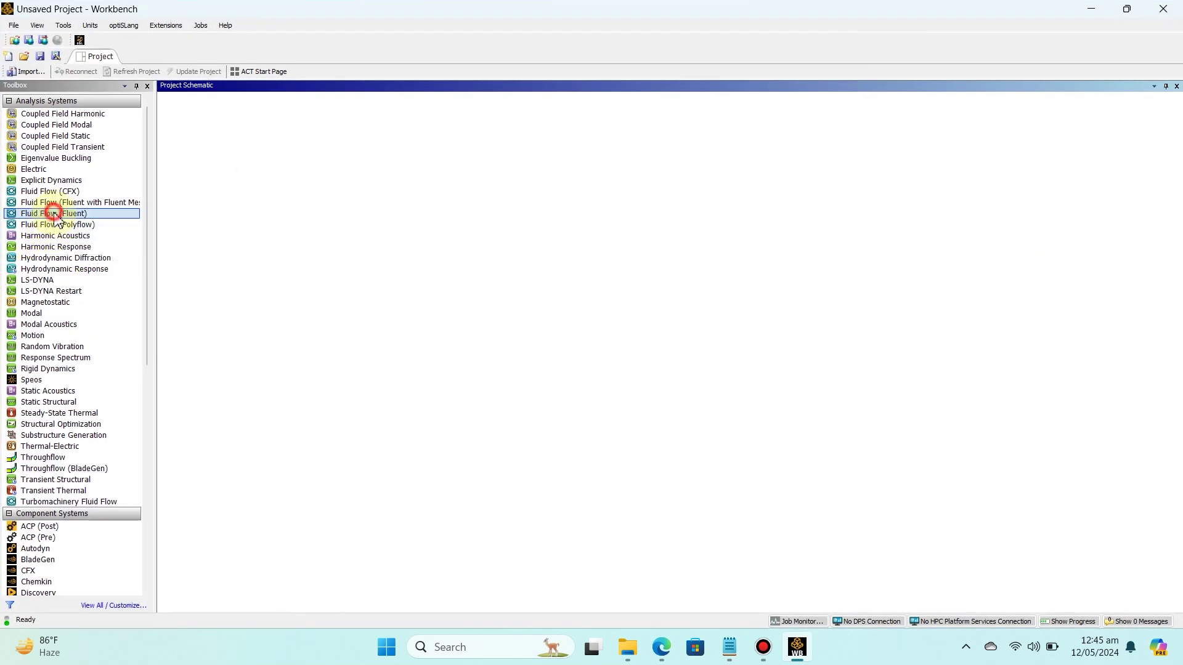
left_click_drag(54, 214, 406, 190)
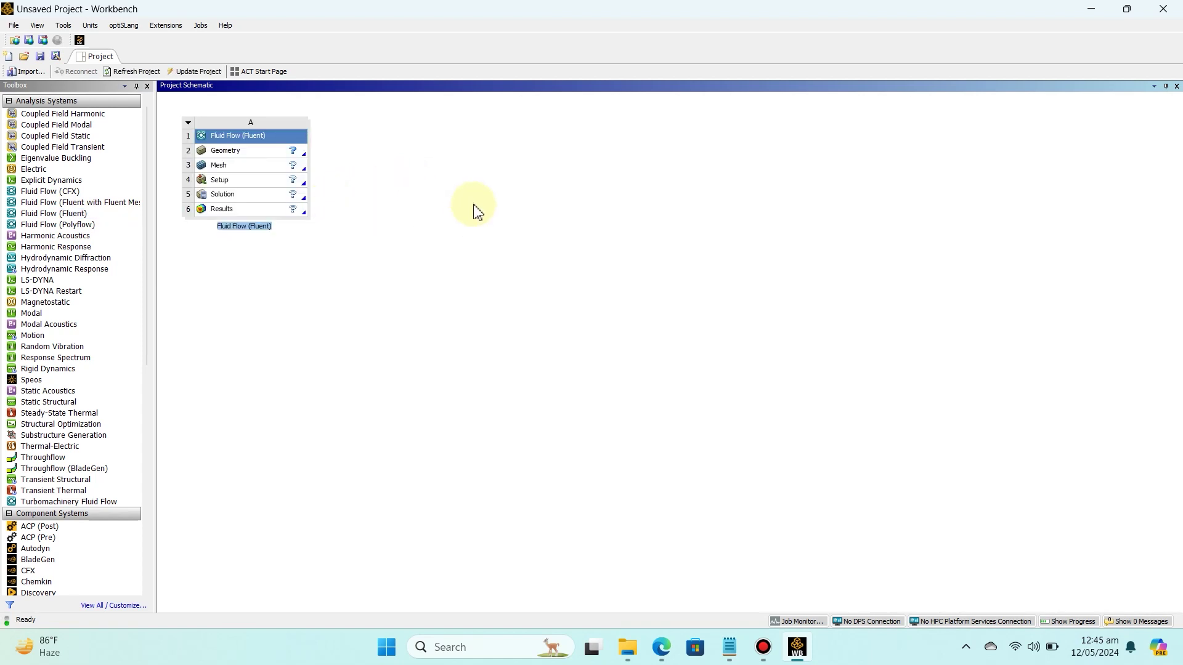
type("dou")
type("ble_pipe_heat_exchanger")
key("Return")
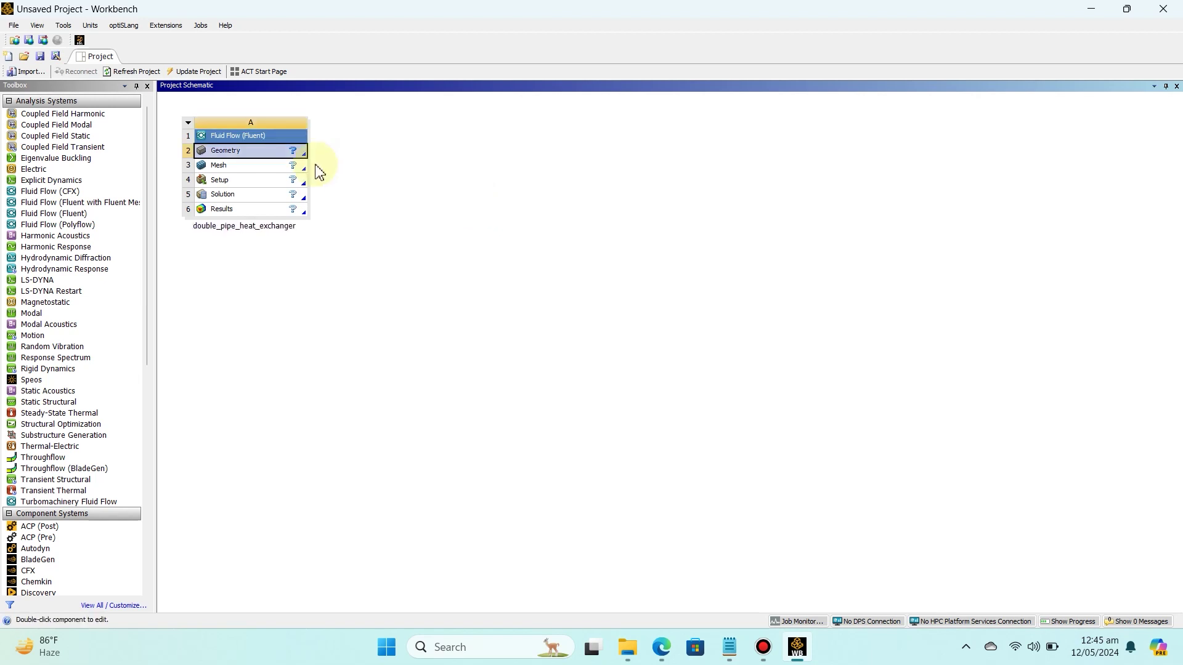
- Create a new DesignModeler geometry for the Fluent system and set its length unit to millimetres
right_click(271, 155)
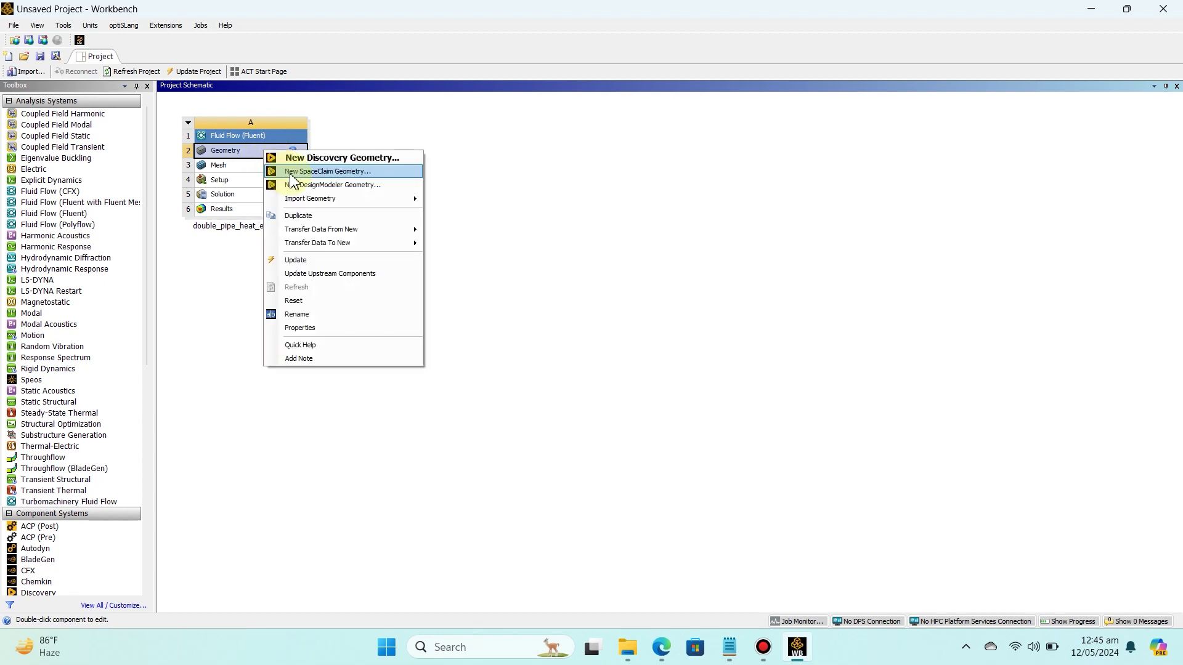
left_click(352, 186)
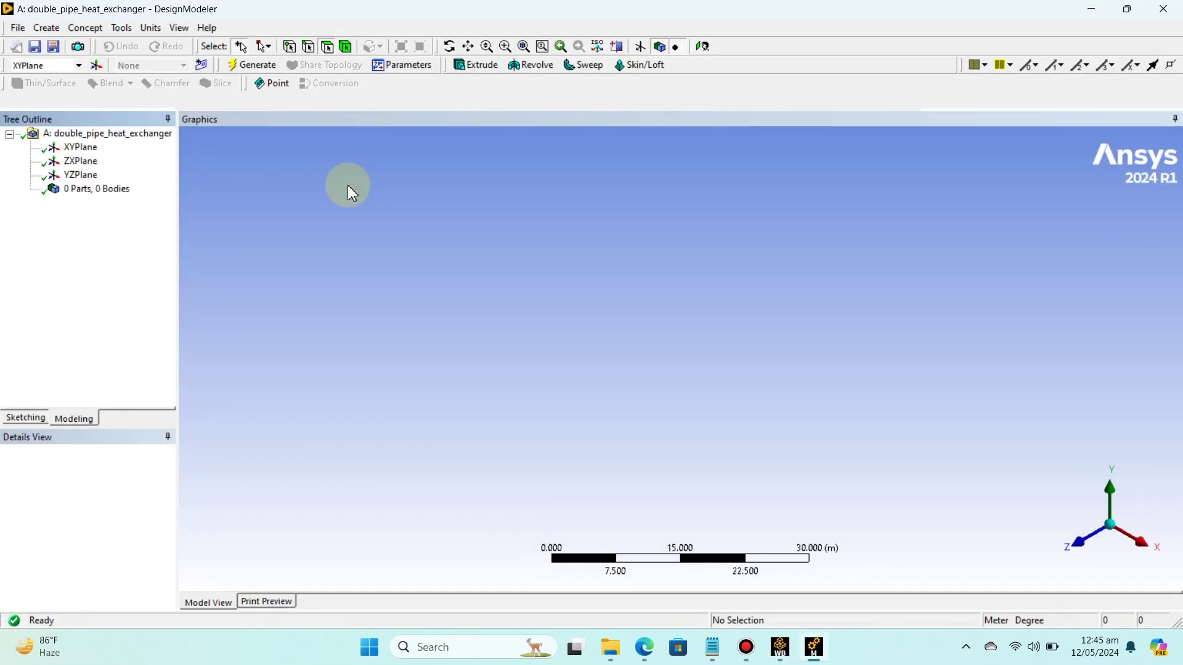
left_click(85, 148)
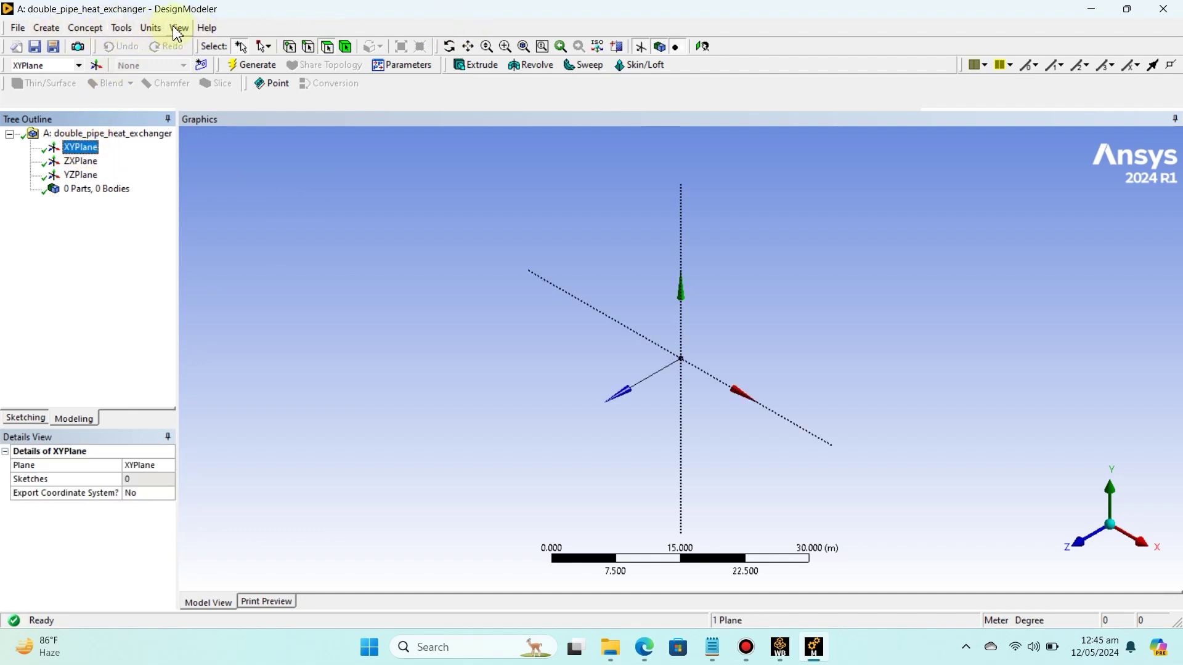
left_click(150, 28)
left_click(176, 76)
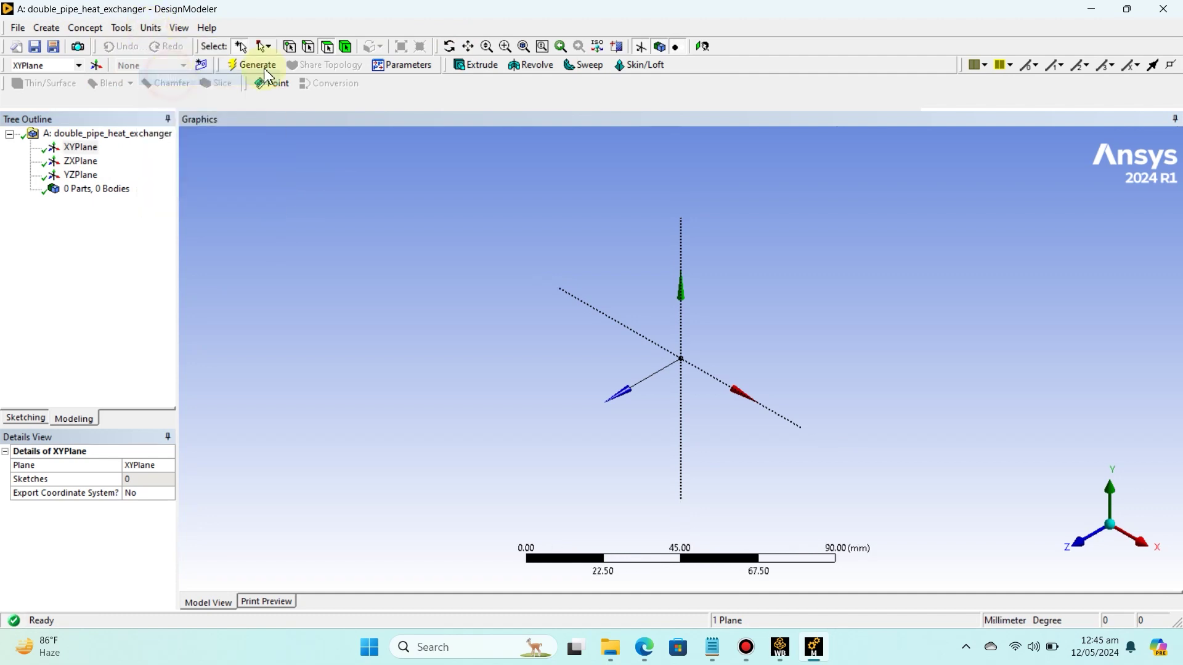
- On the YZ plane, sketch two concentric circles centred on the origin, about 40 mm and 47 mm in diameter
left_click(706, 48)
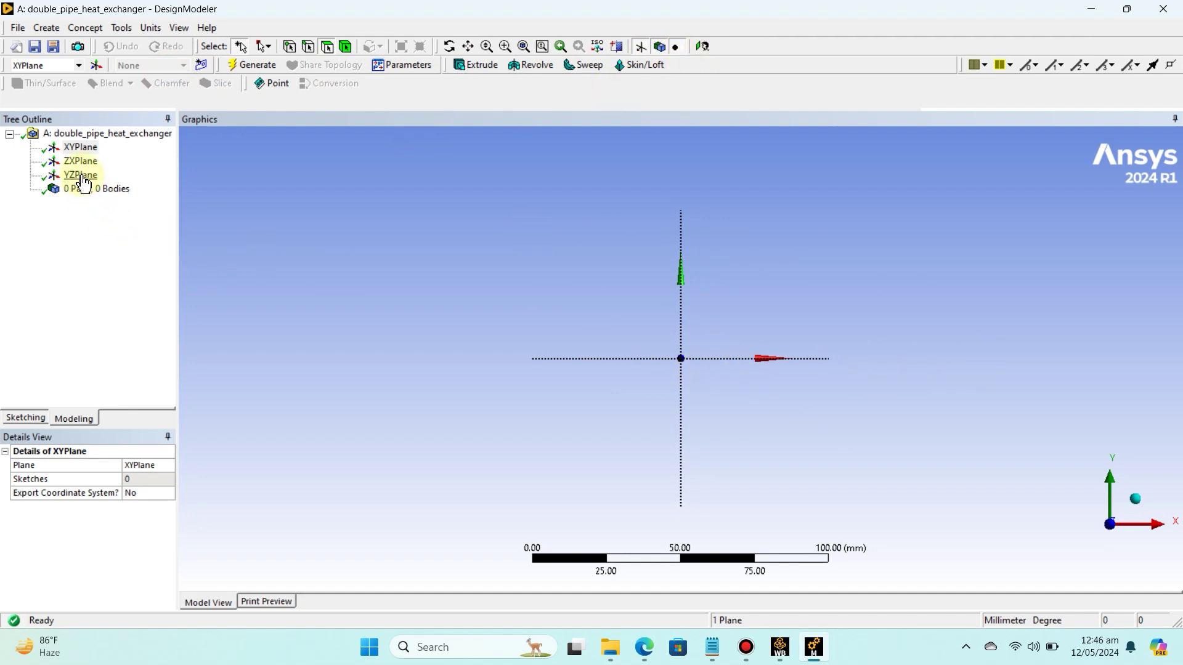
middle_click_drag(591, 355, 743, 375)
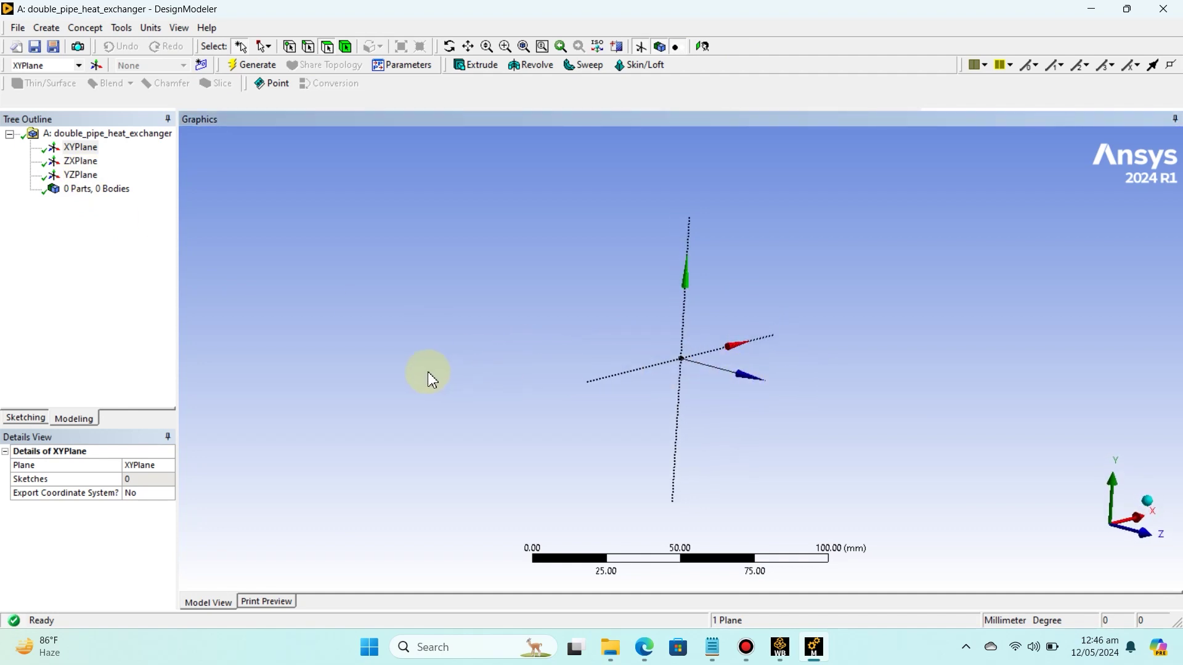
middle_click_drag(427, 372, 464, 366)
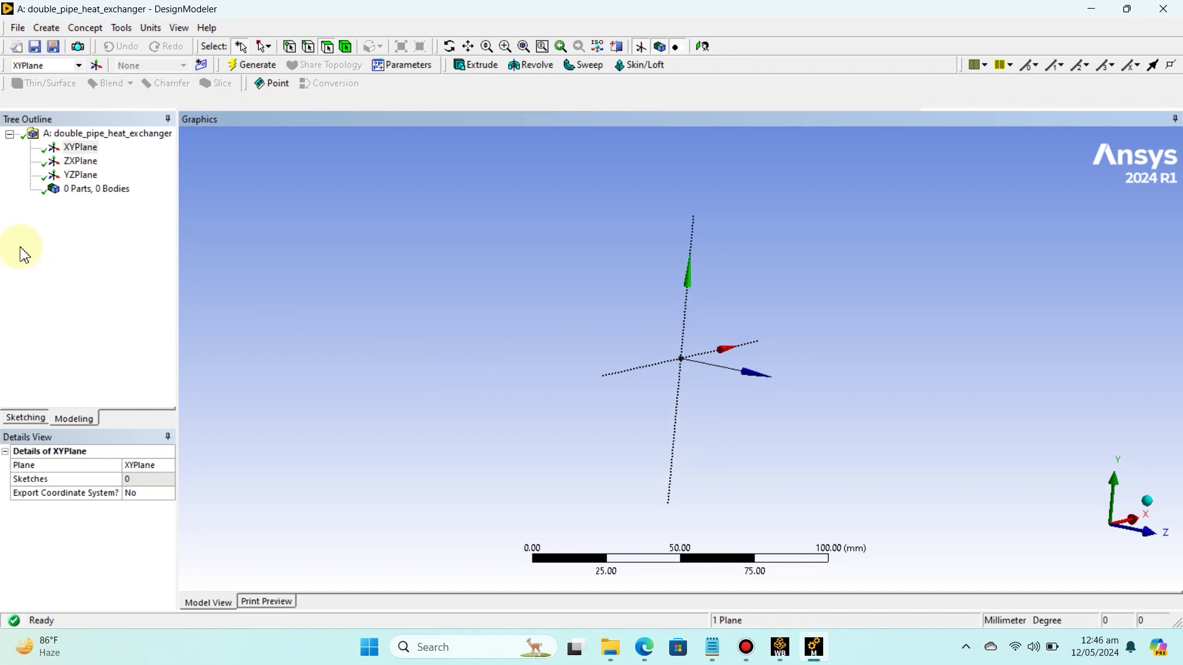
left_click(72, 177)
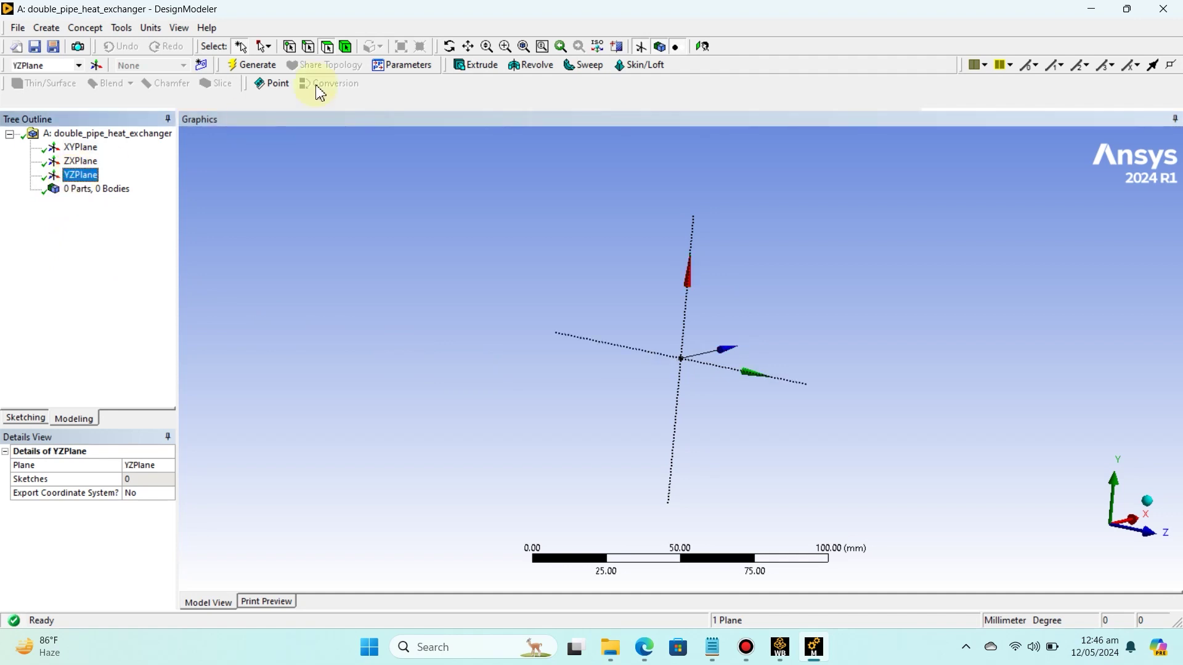
left_click(703, 47)
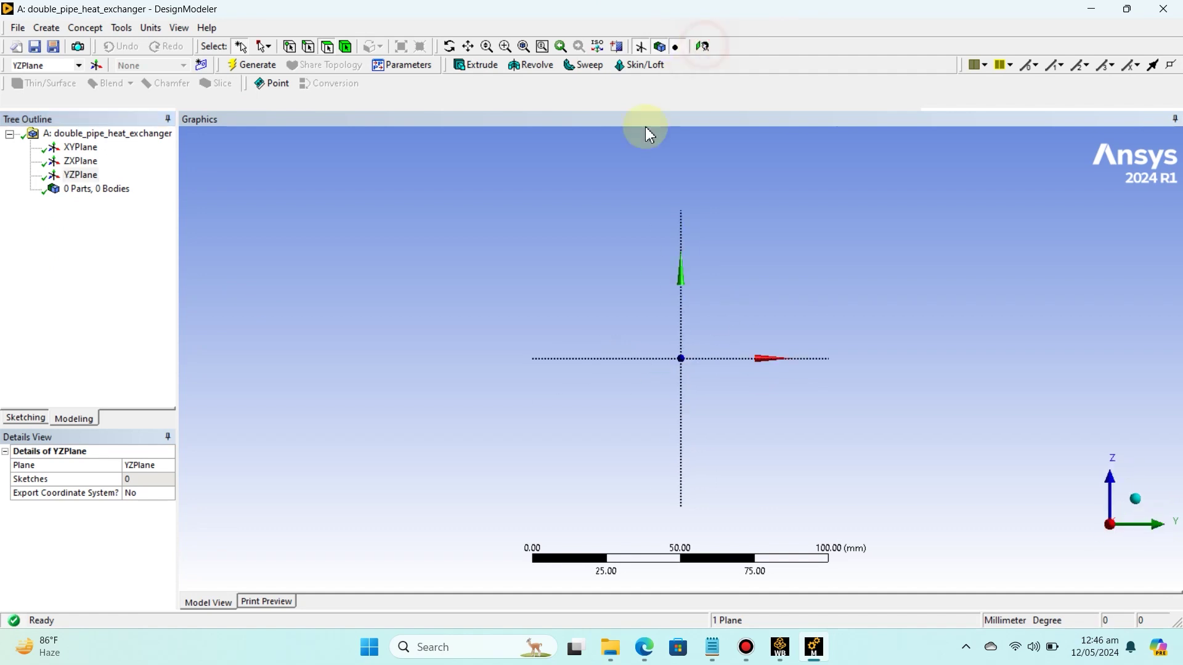
left_click(26, 418)
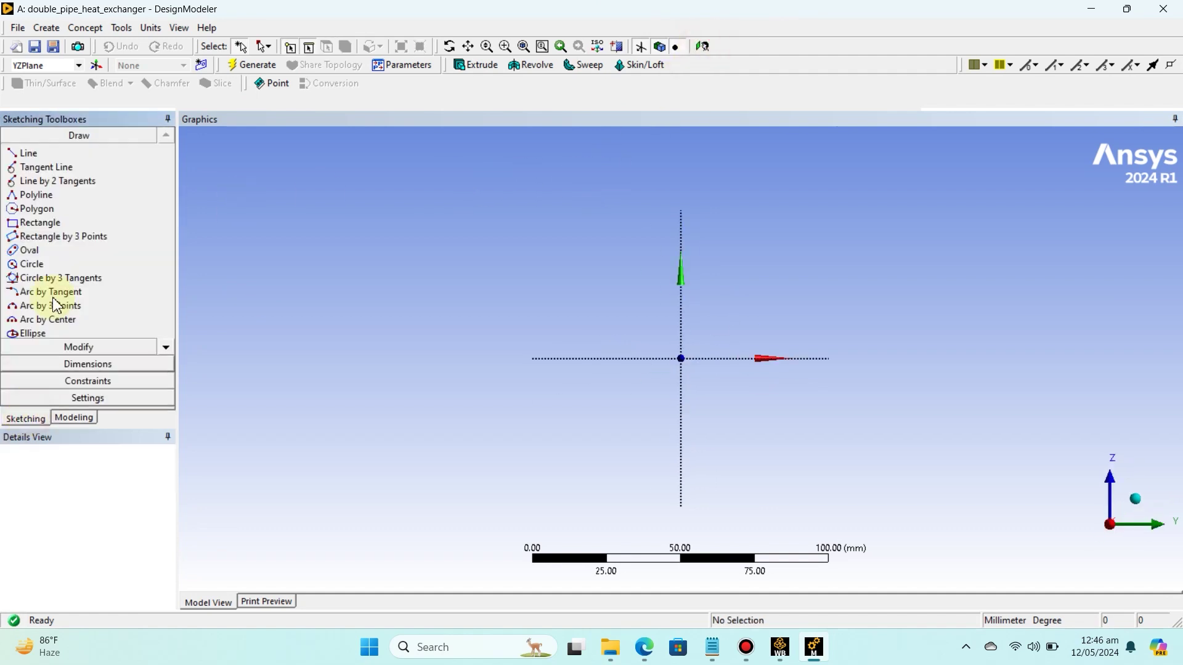
left_click(36, 265)
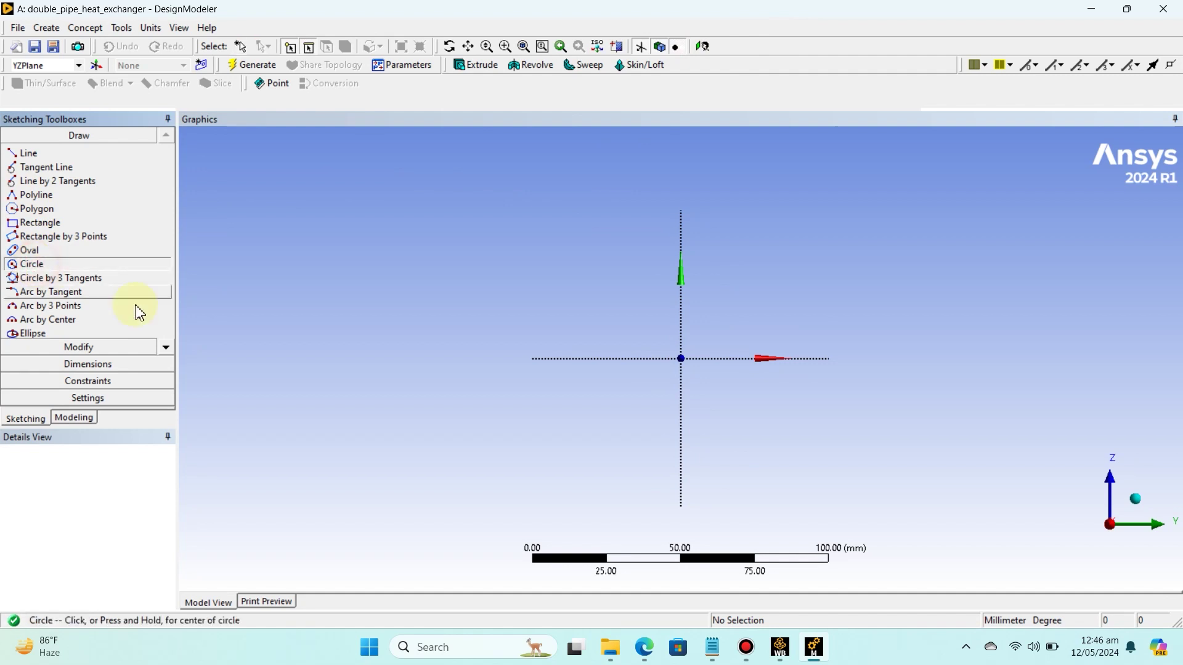
left_click(681, 359)
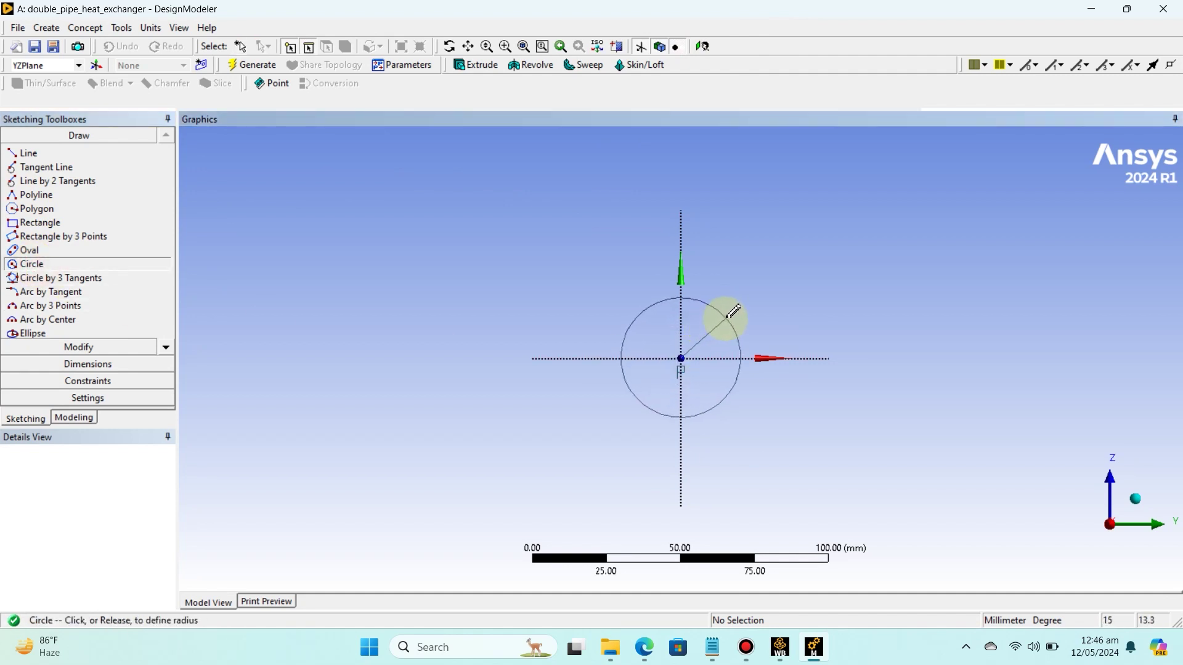
left_click(728, 316)
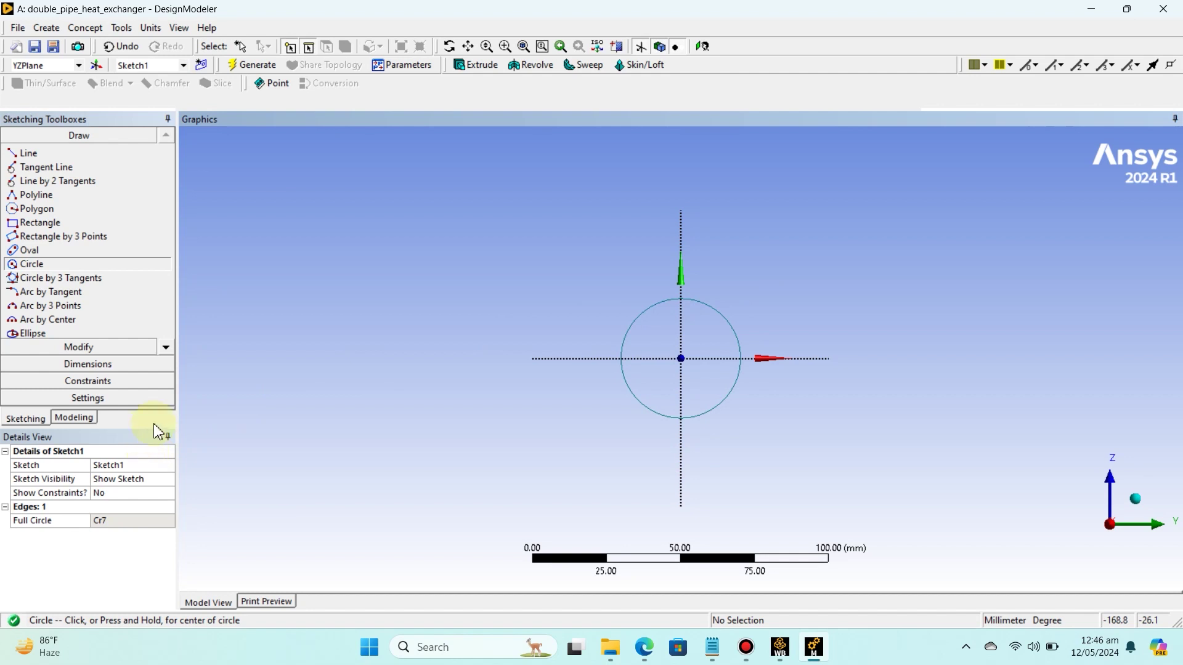
left_click(681, 358)
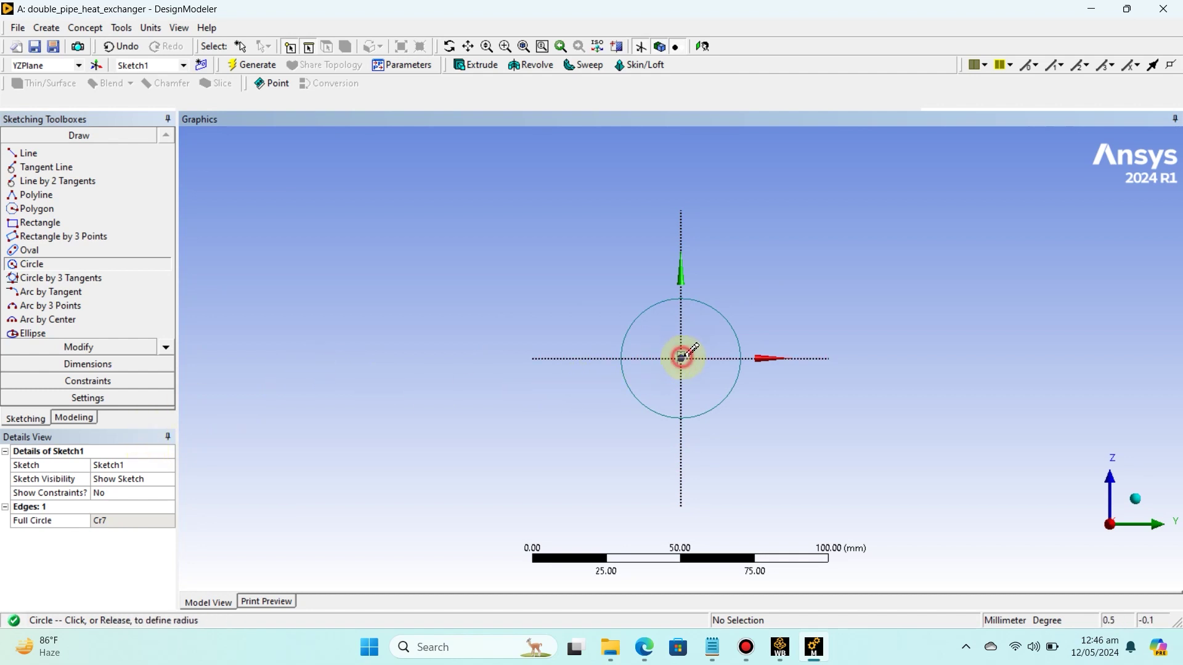
left_click(718, 298)
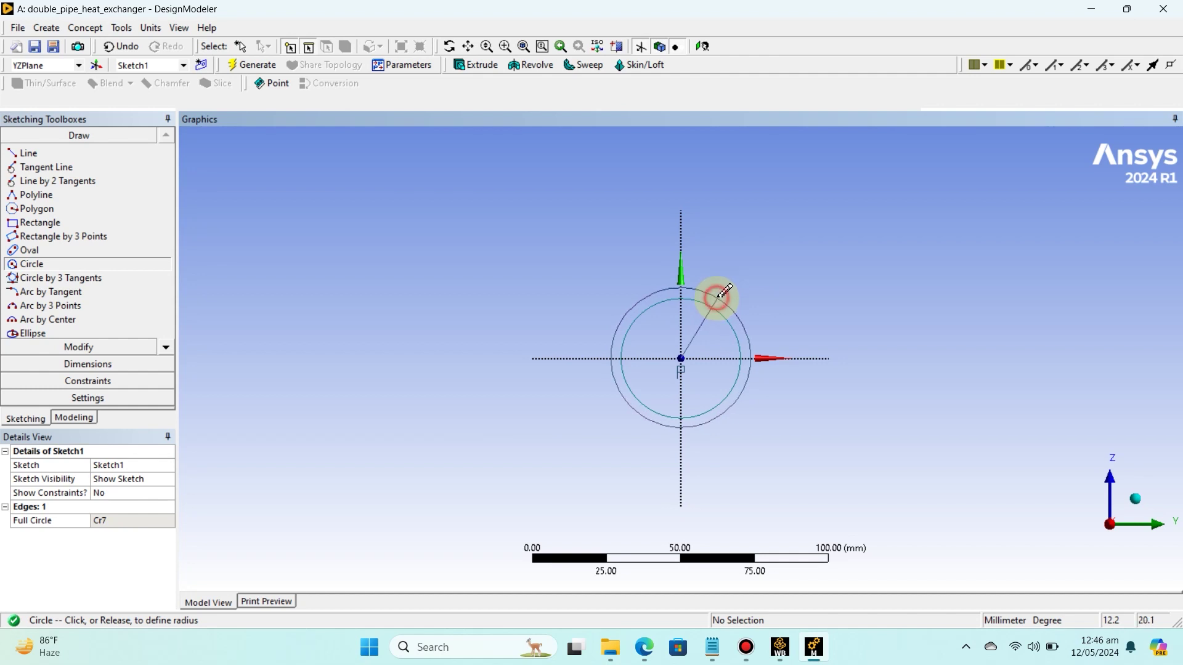
- Dimension the inner circle's diameter and set it to 15 mm
left_click(111, 365)
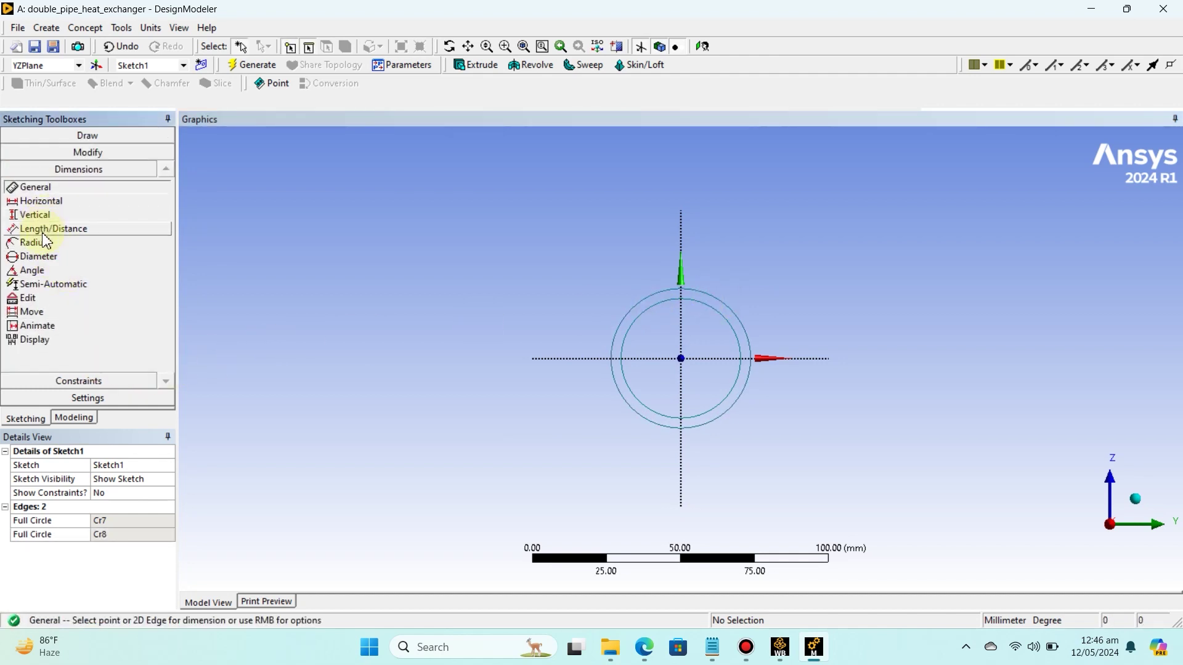
left_click(39, 257)
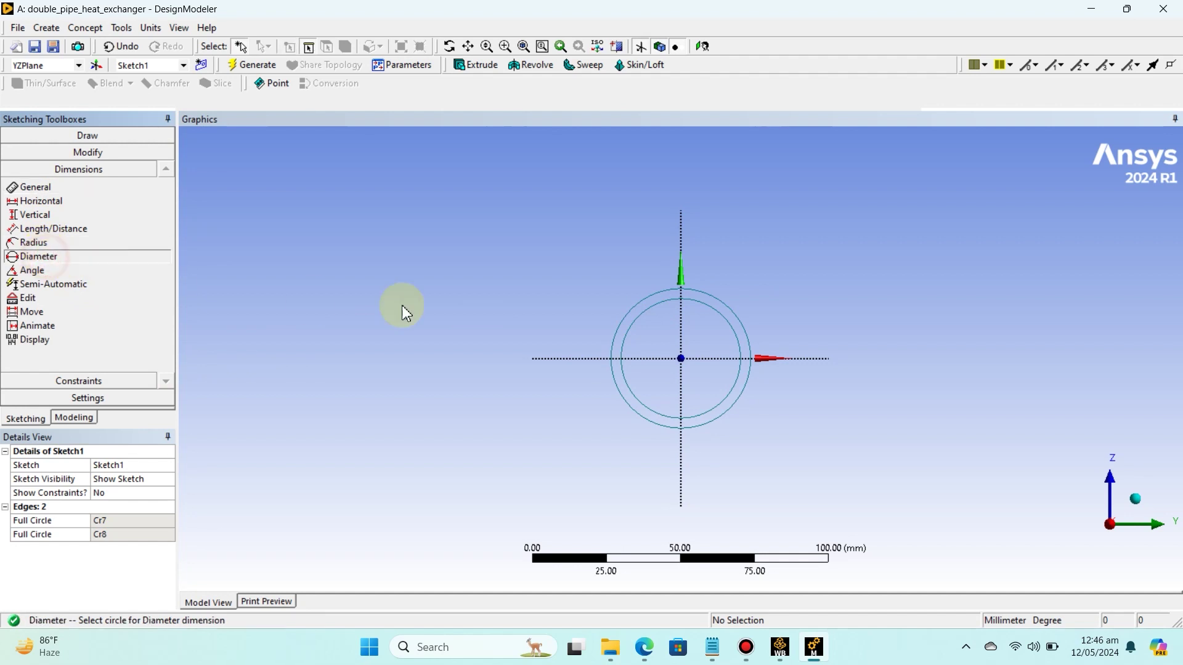
left_click(736, 335)
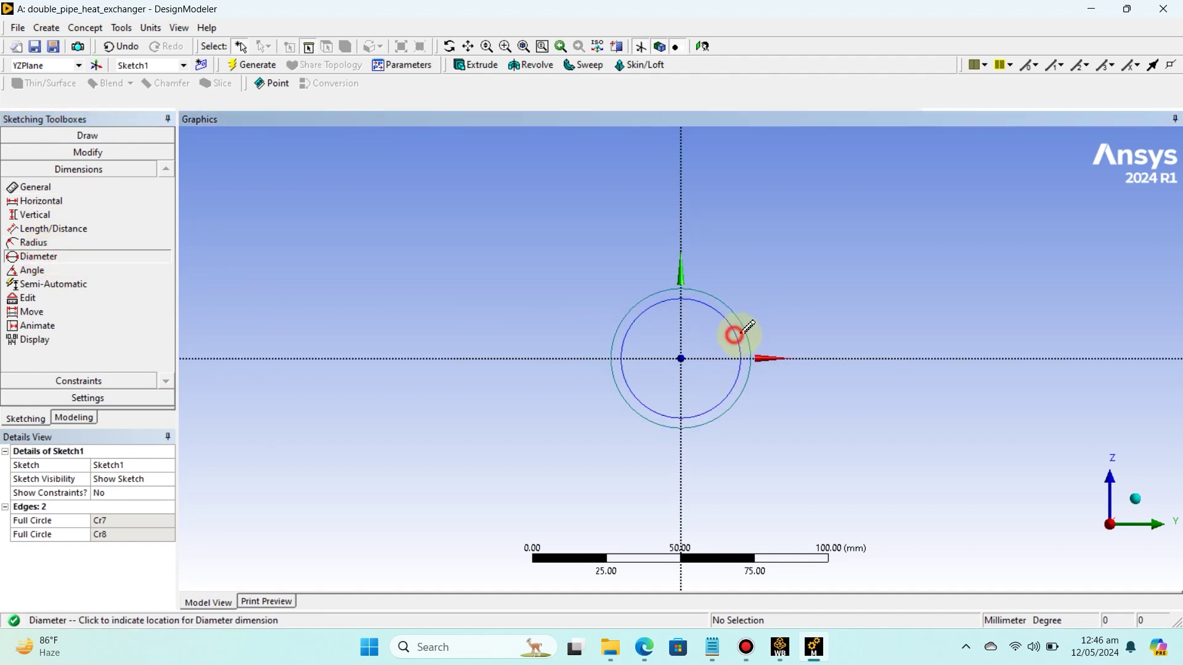
left_click(774, 322)
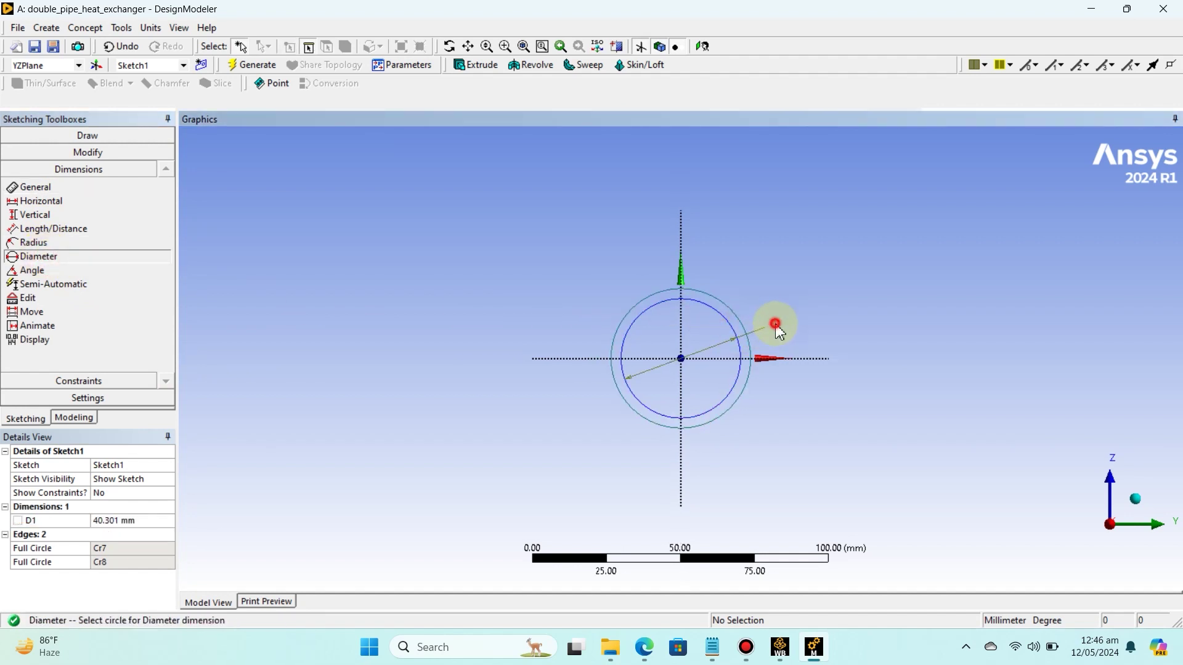
left_click(129, 521)
type("15")
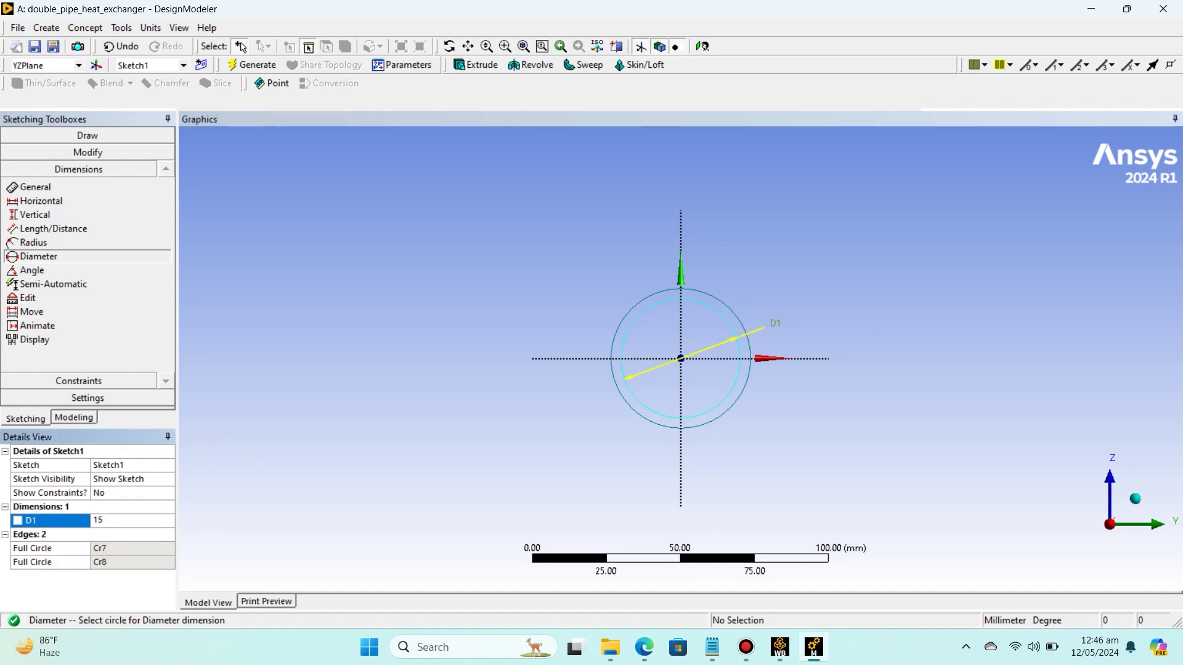
key("Return")
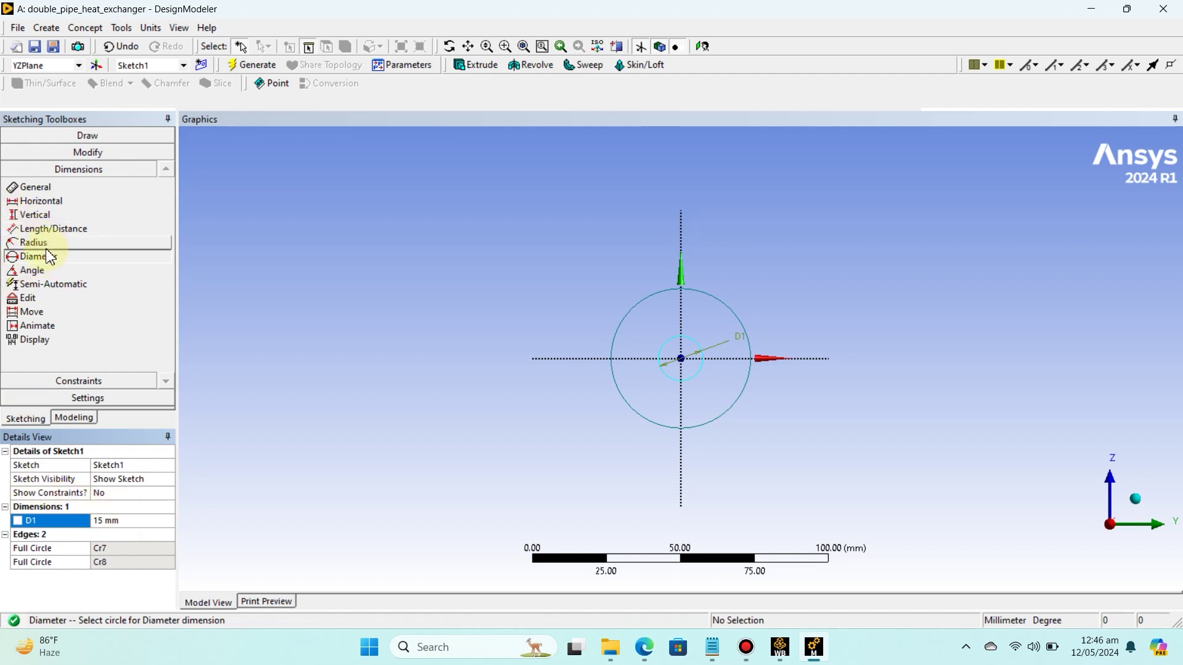
- Dimension the outer circle's diameter and set it to 17 mm
left_click(38, 256)
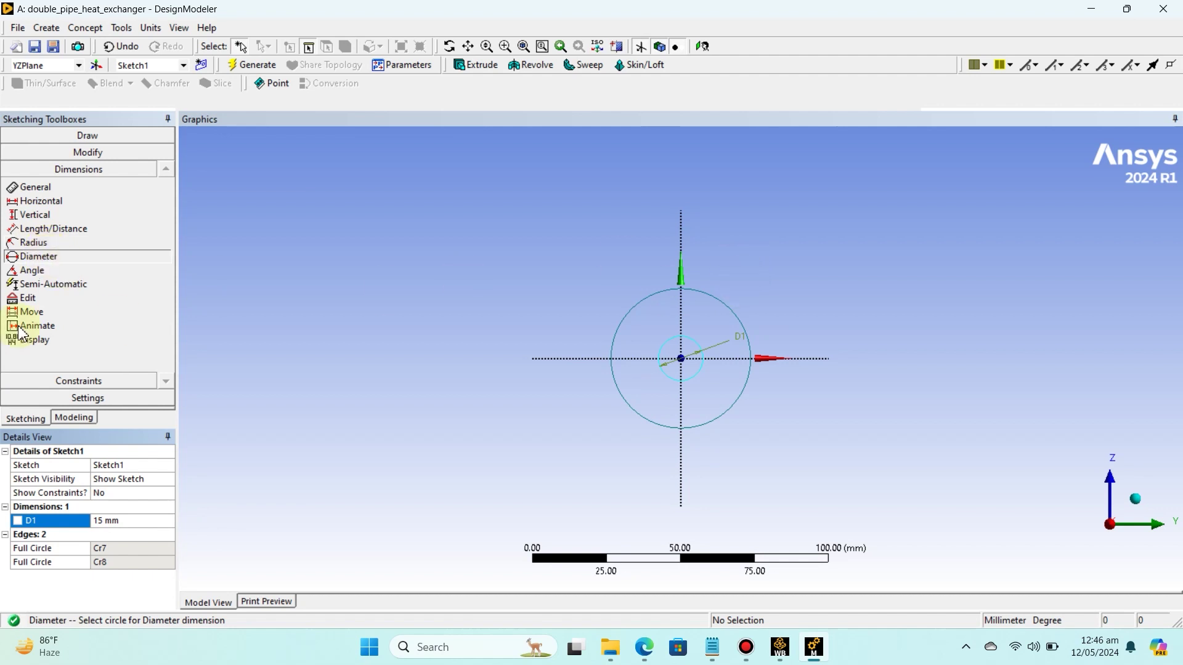
left_click(732, 310)
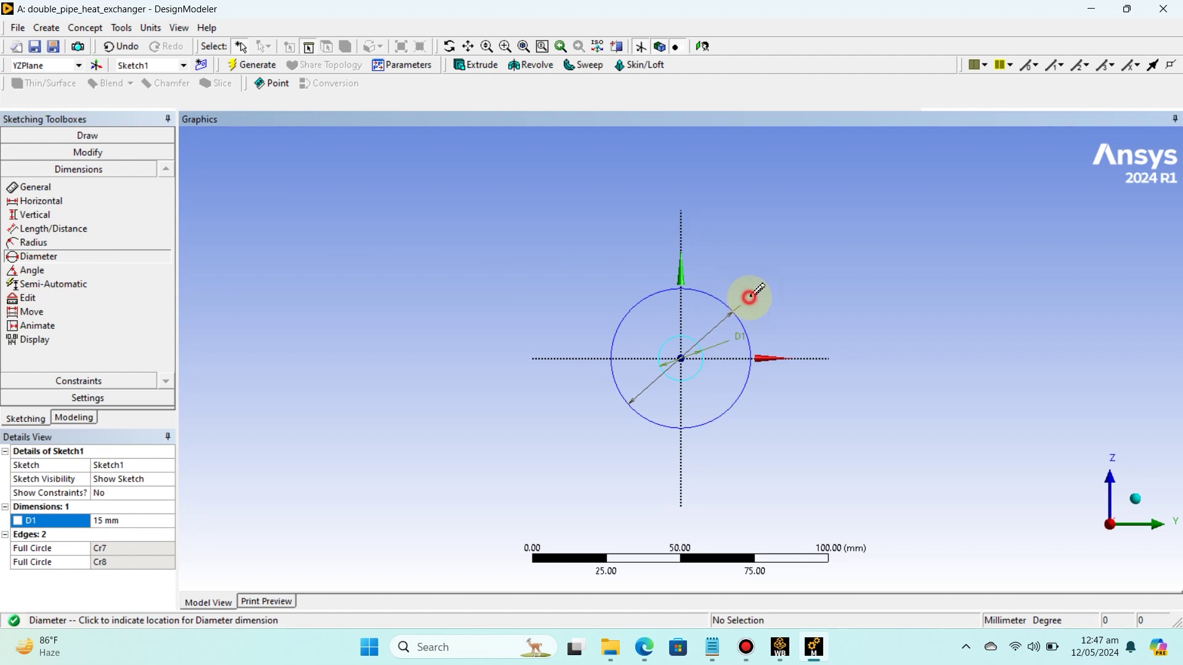
left_click(750, 296)
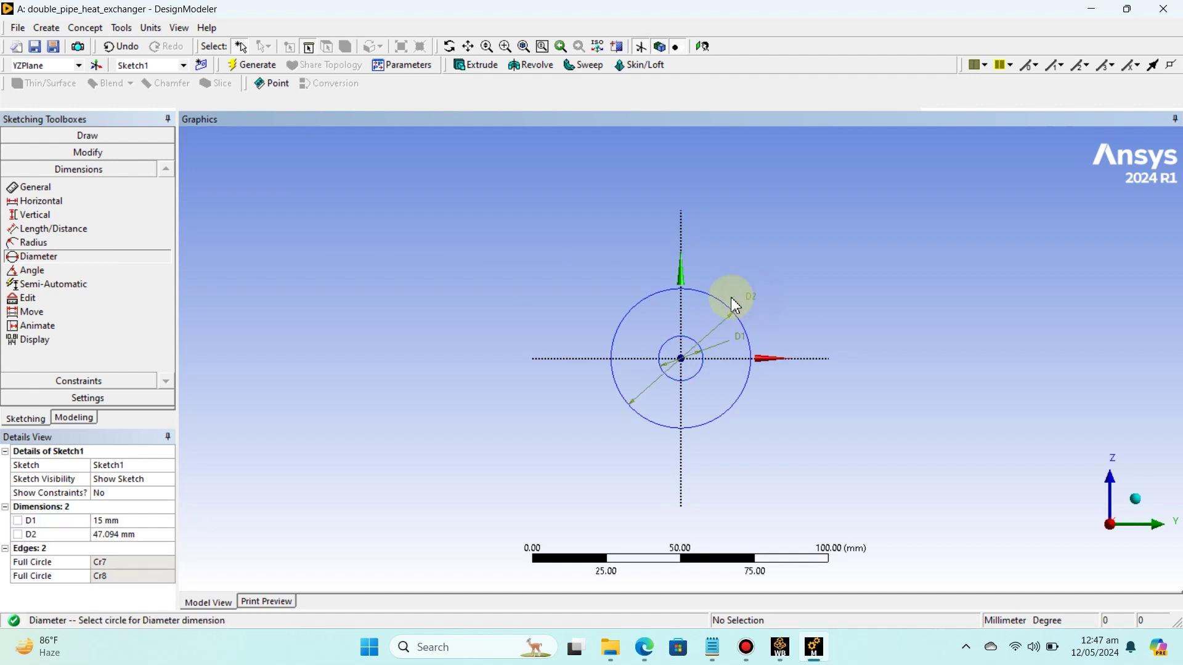
left_click(118, 536)
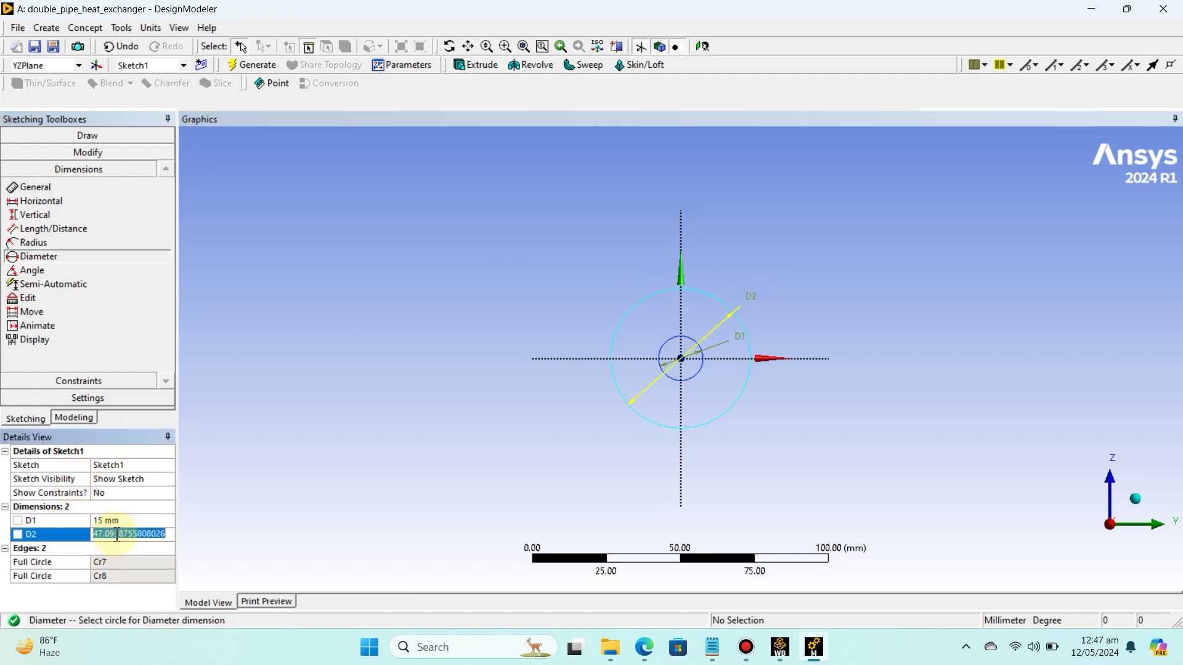
type("1")
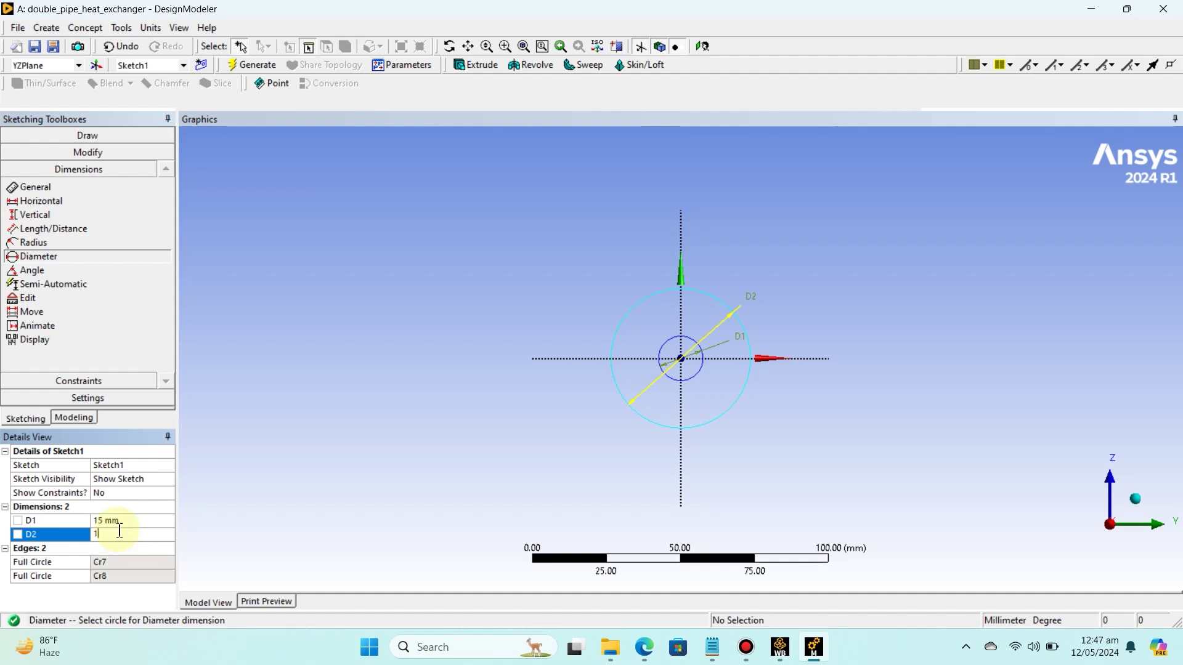
type("7")
key("Return")
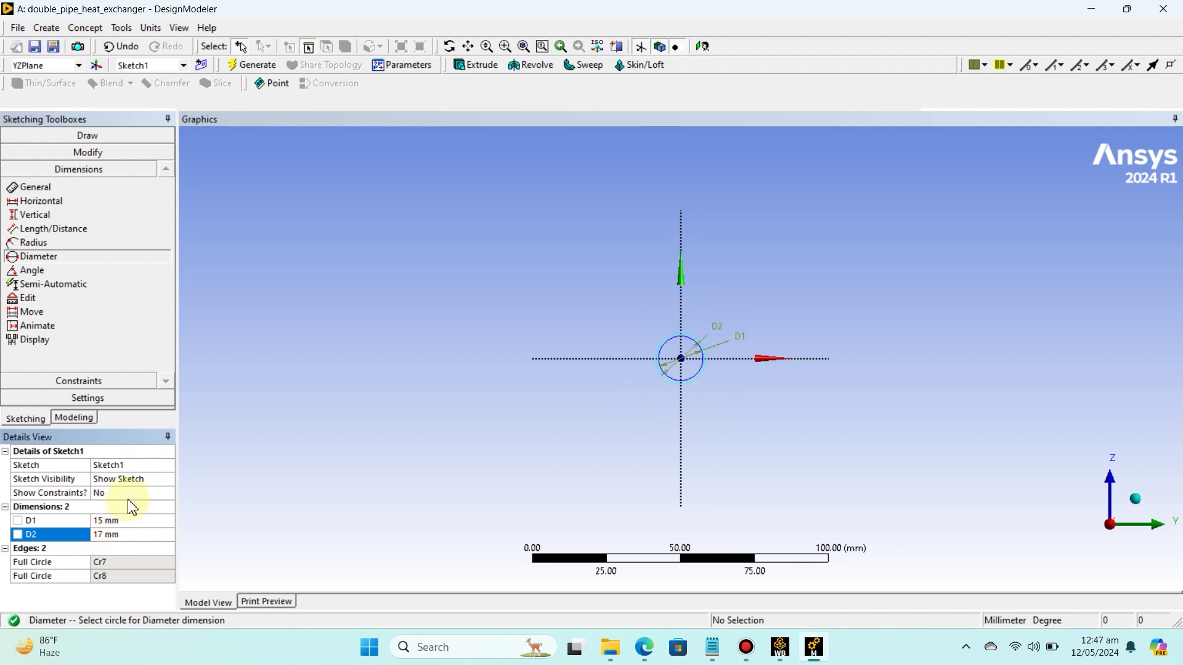
- Reposition the two diameter dimensions so their labels sit closer to the concentric circles
left_click(704, 48)
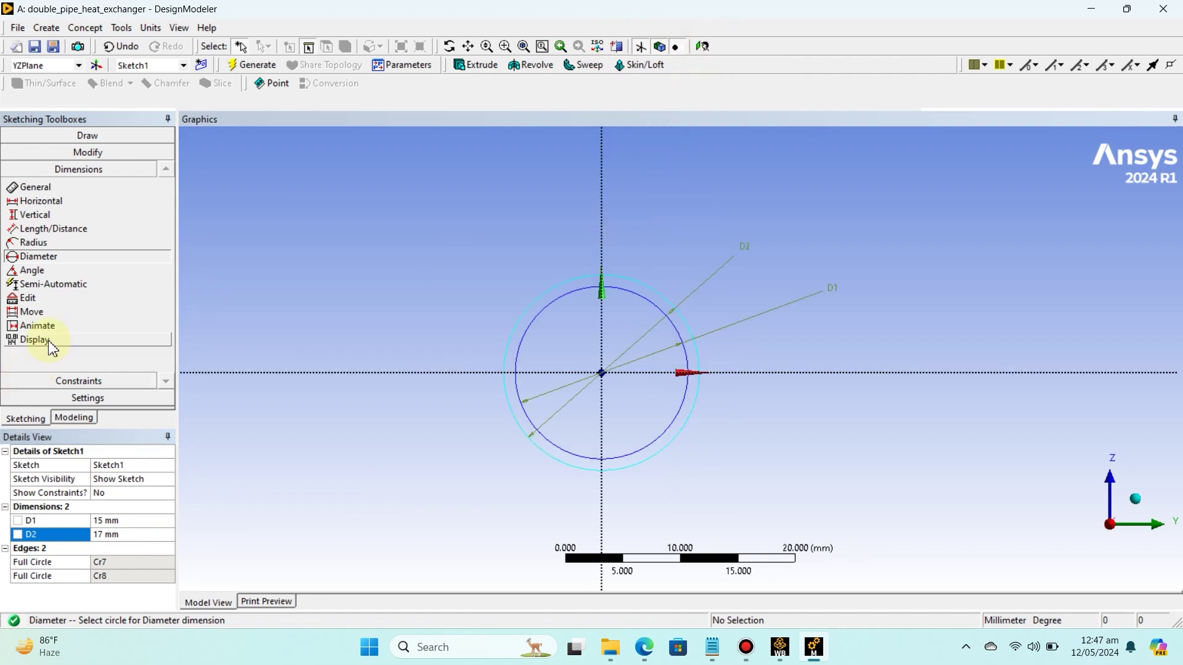
left_click(49, 313)
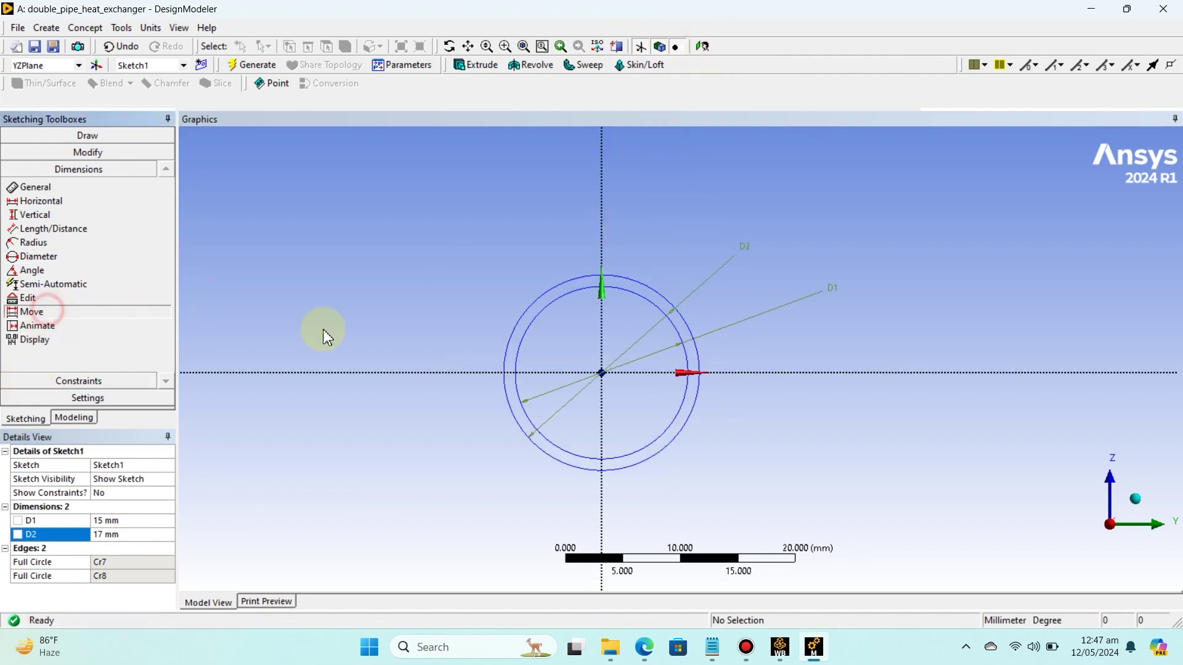
left_click(738, 248)
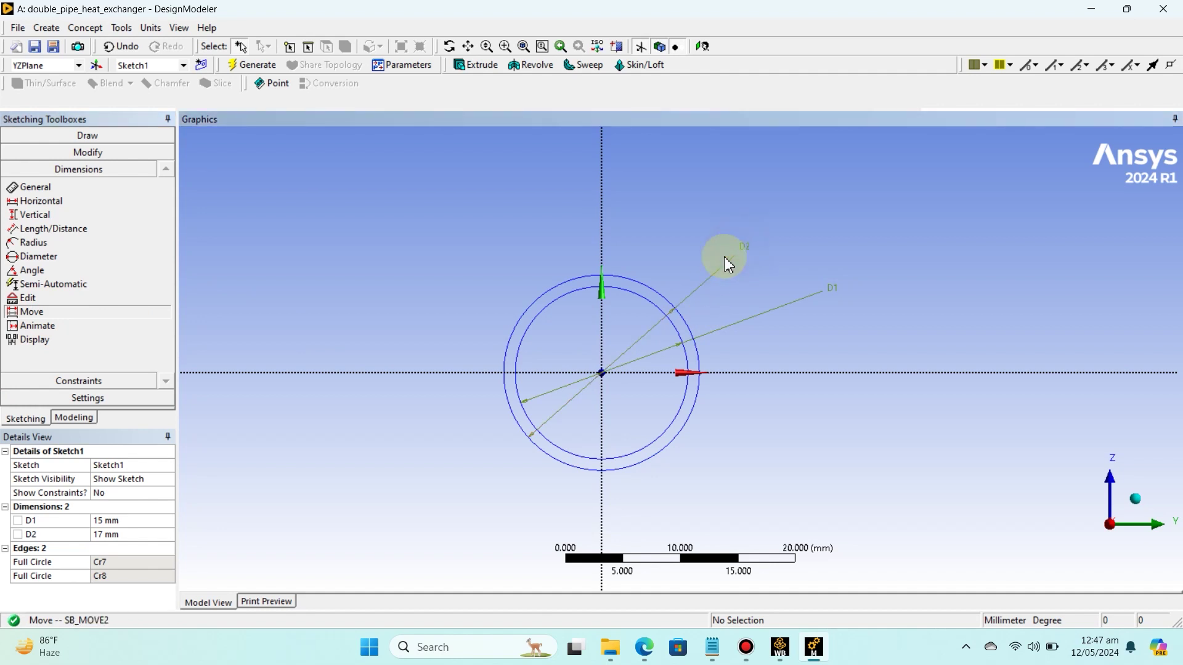
left_click(692, 266)
left_click(829, 293)
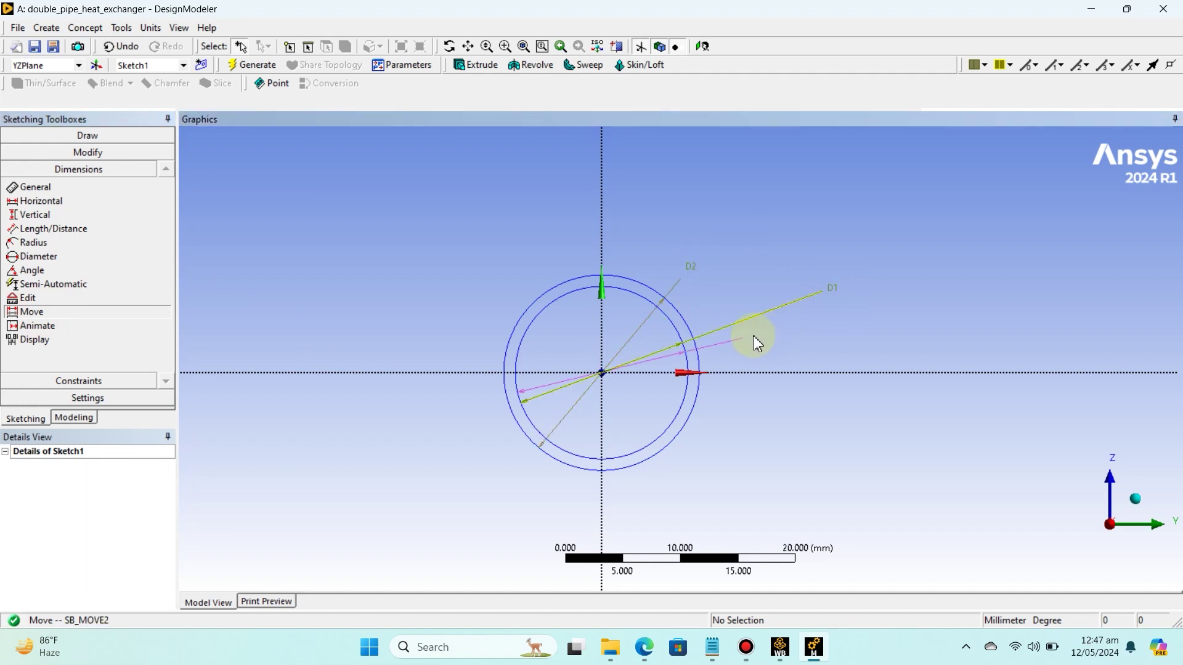
left_click(751, 336)
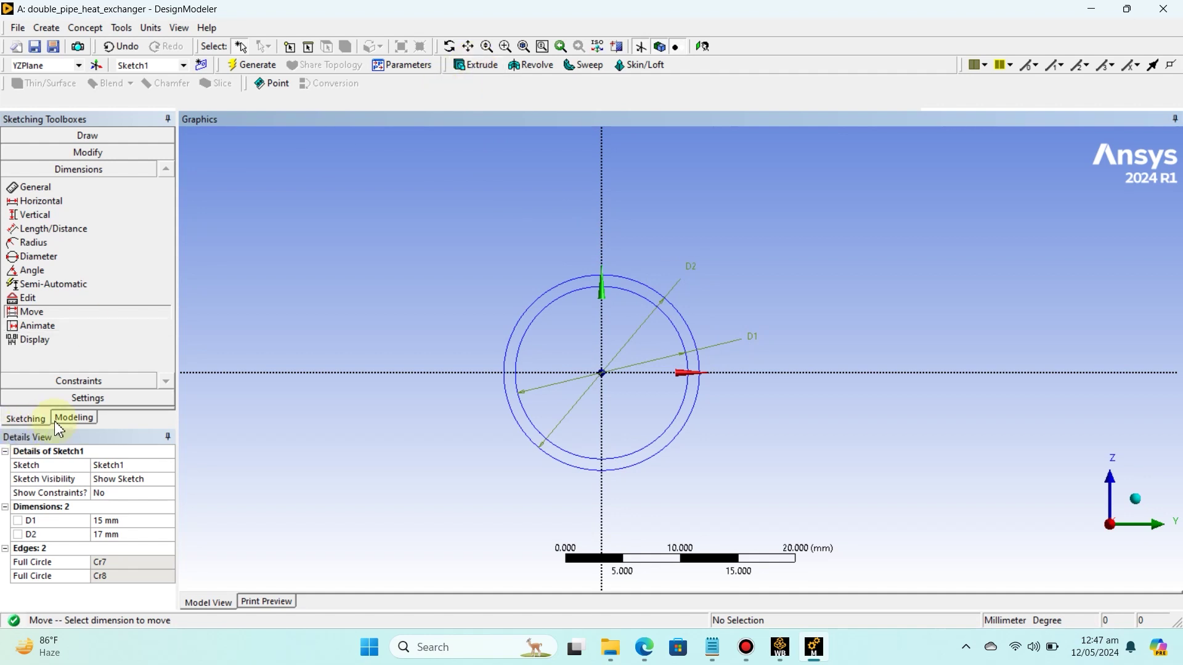
- Extrude the concentric-circle sketch 100 mm along the plane normal with Add Material to form the inner pipe
left_click(72, 417)
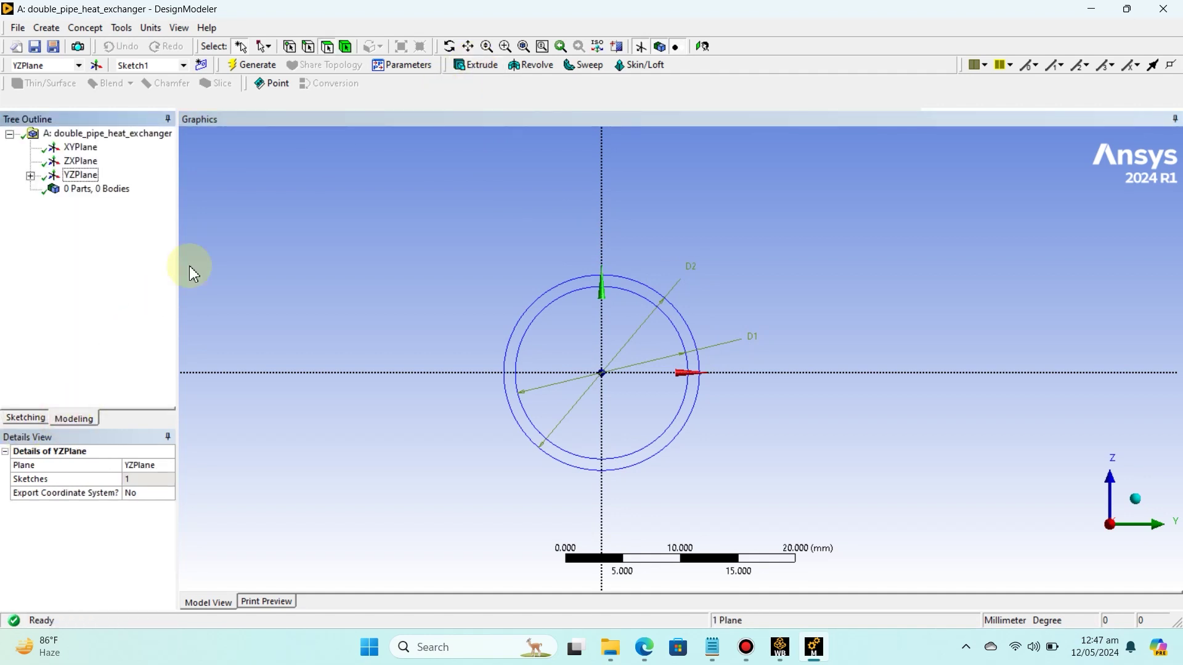
left_click(29, 176)
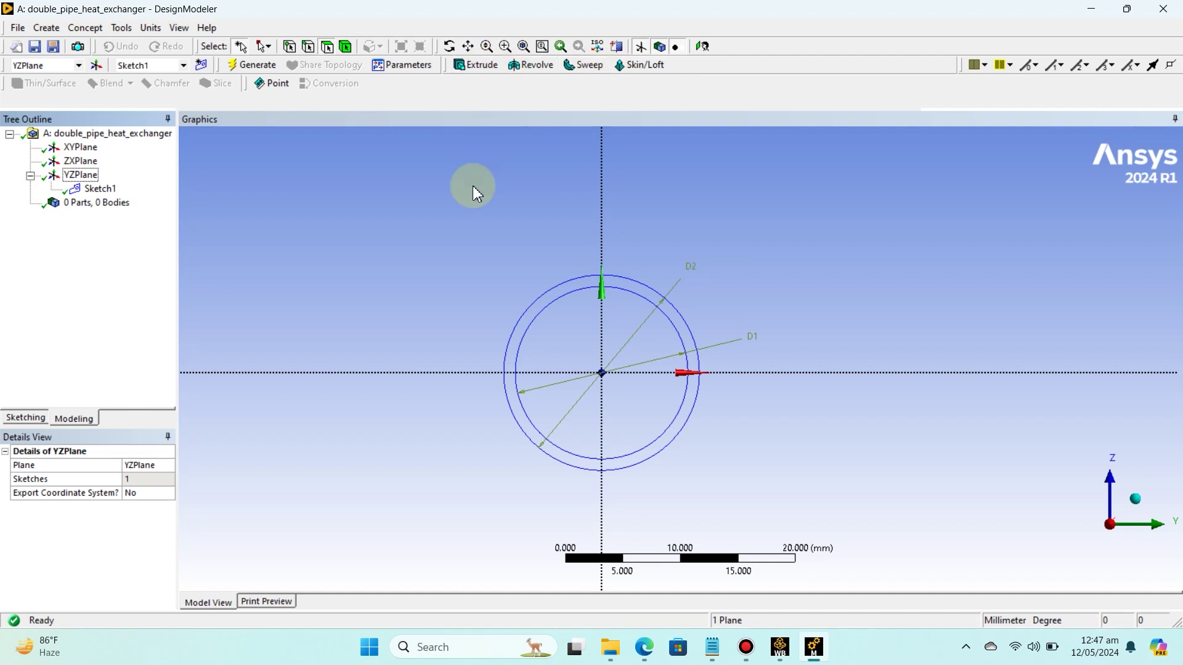
middle_click_drag(456, 187, 409, 219)
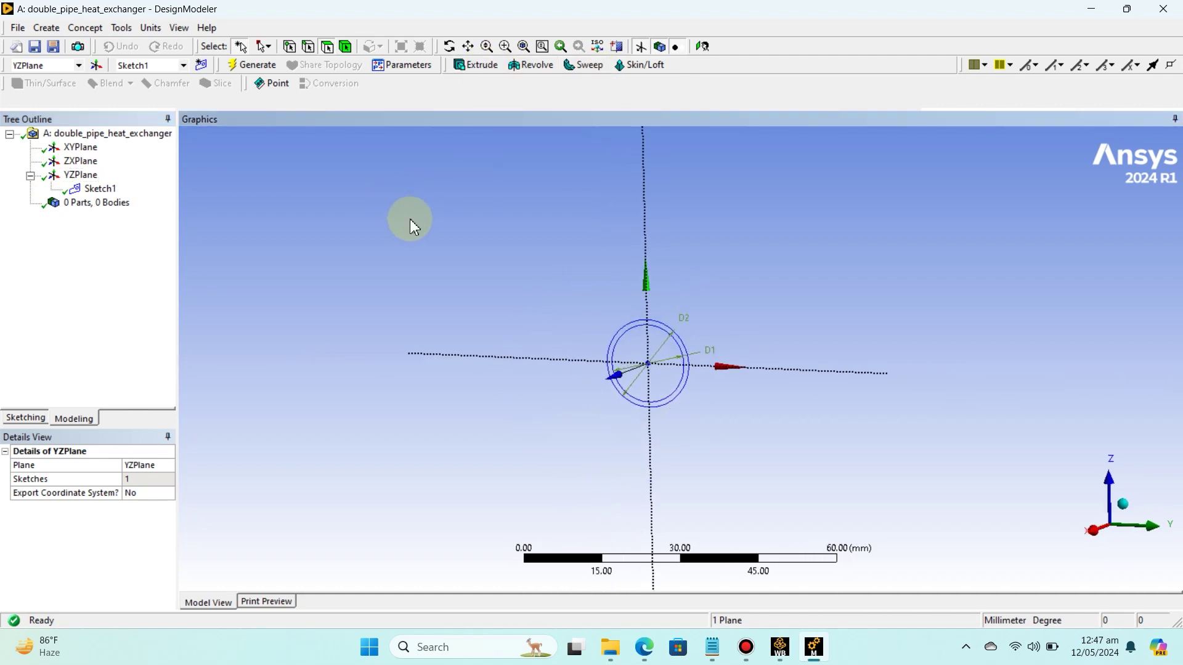
left_click(484, 65)
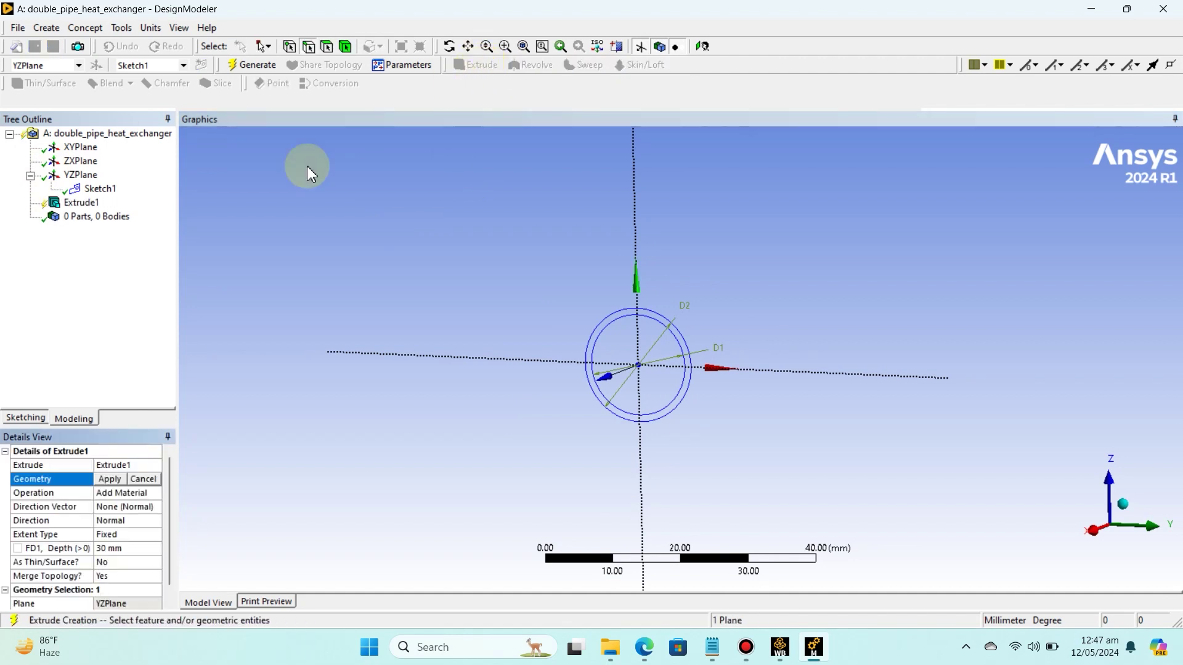
left_click(97, 188)
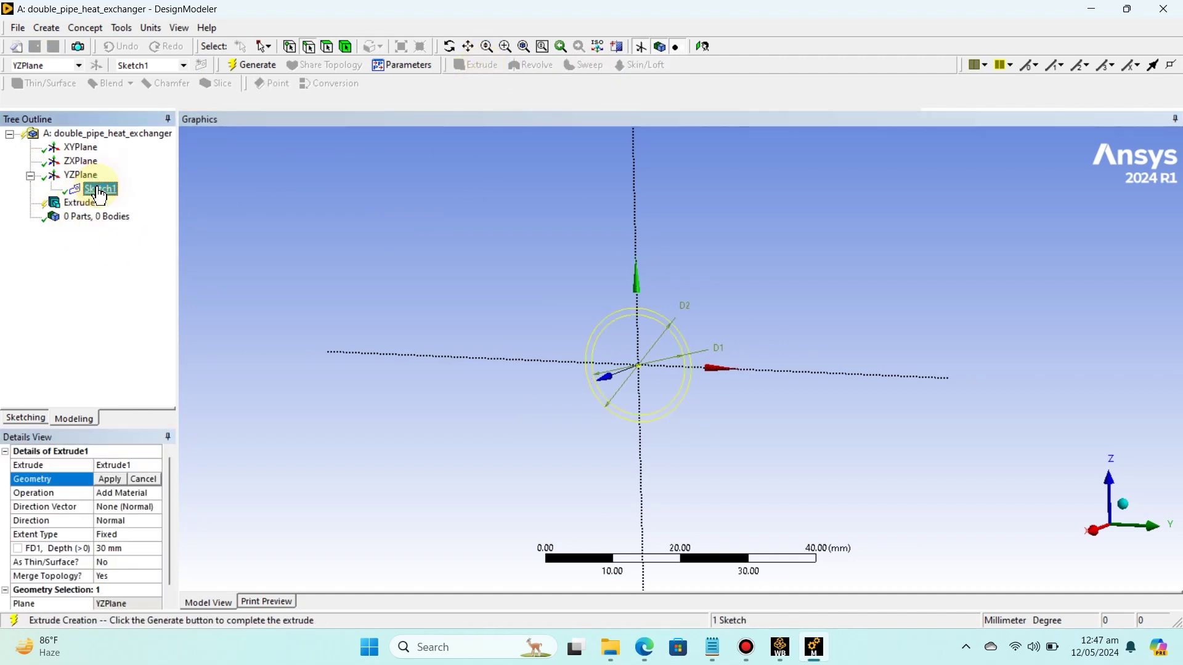
left_click(111, 480)
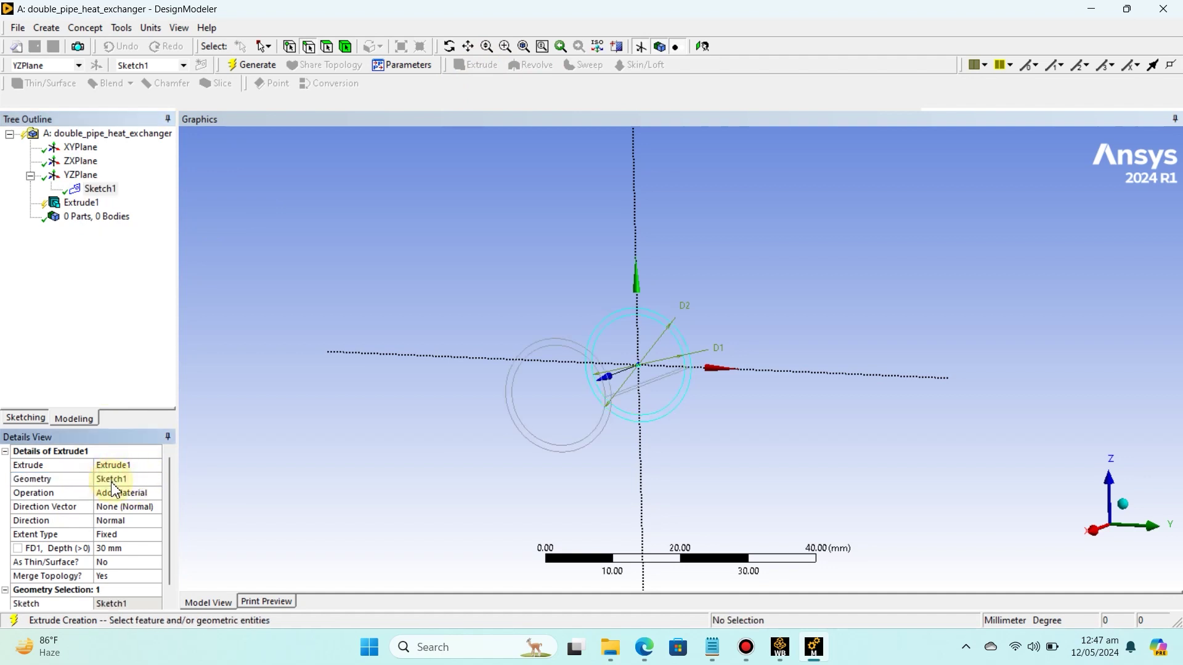
scroll(171, 507, "down", 1)
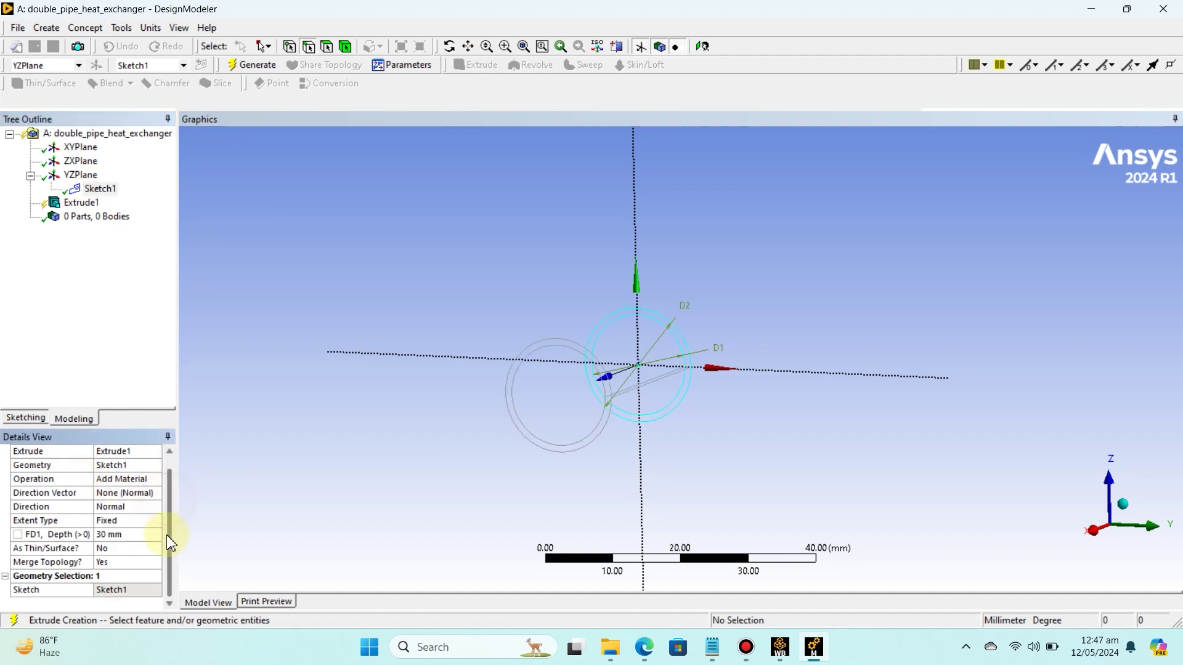
left_click(106, 534)
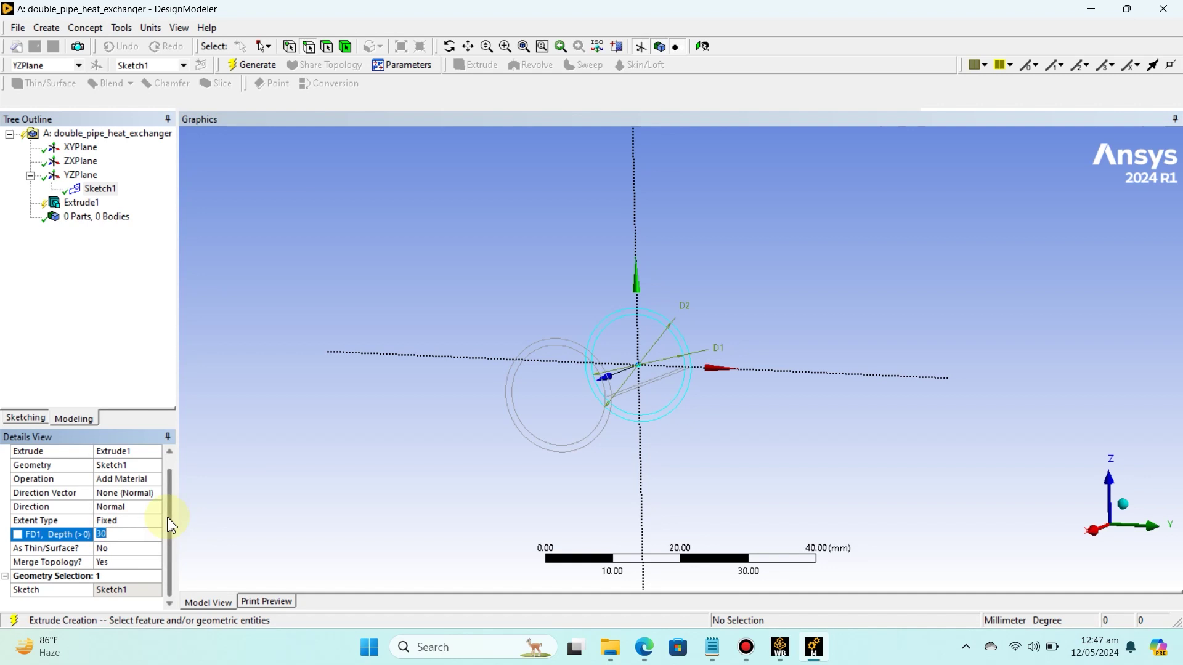
type("100")
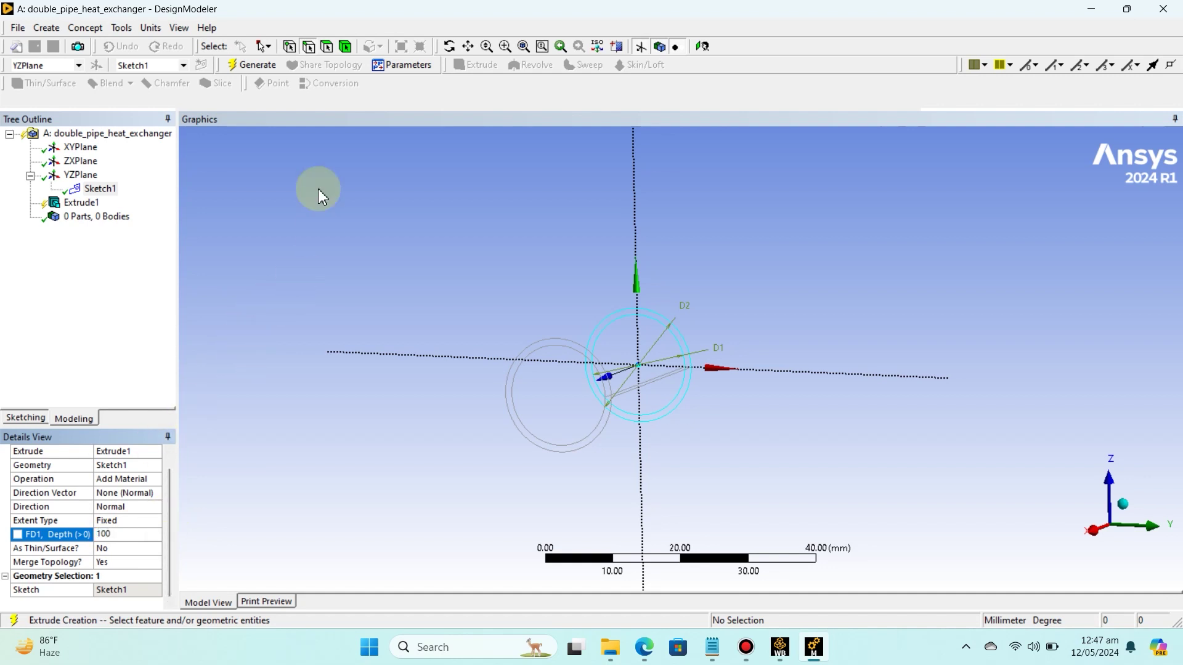
left_click(236, 70)
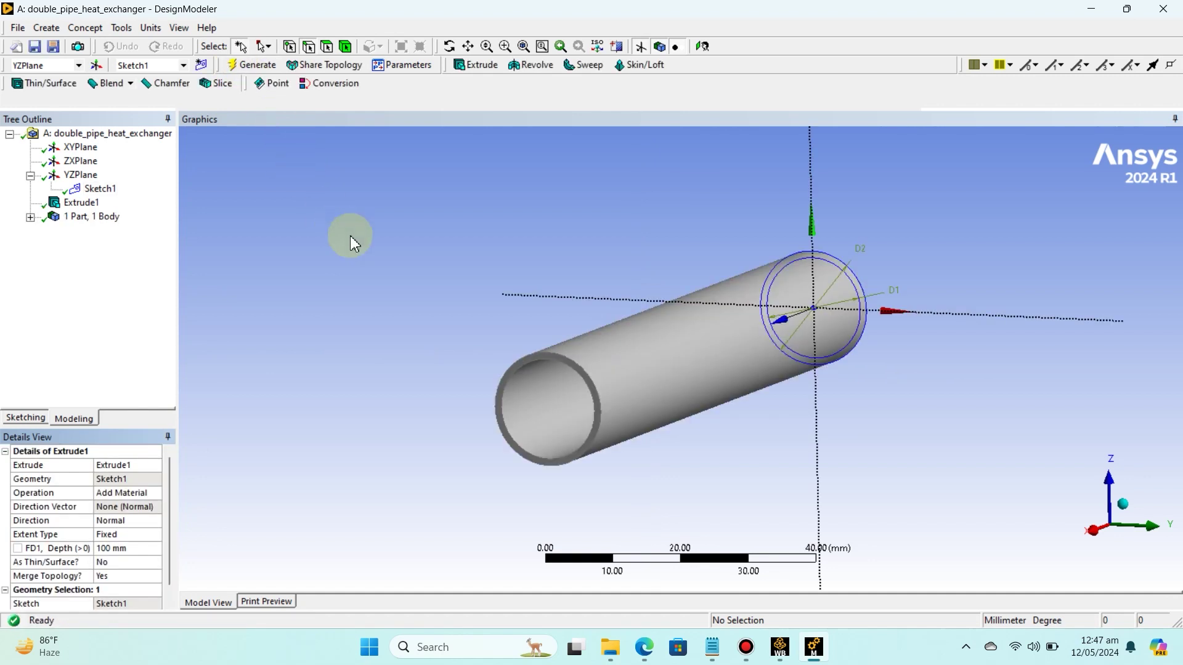
- Examine the extruded pipe from an oblique angle and end-on along its axis
middle_click_drag(450, 320, 479, 321)
middle_click_drag(509, 310, 538, 311)
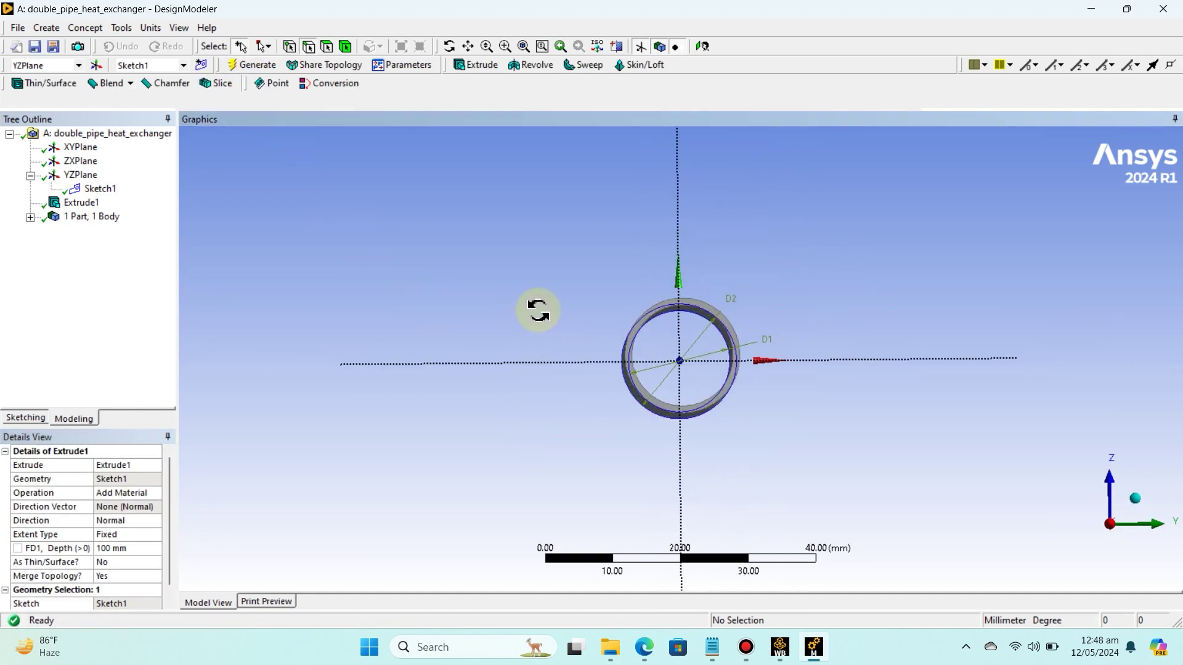
left_click(703, 46)
scroll(509, 328, "up", 5)
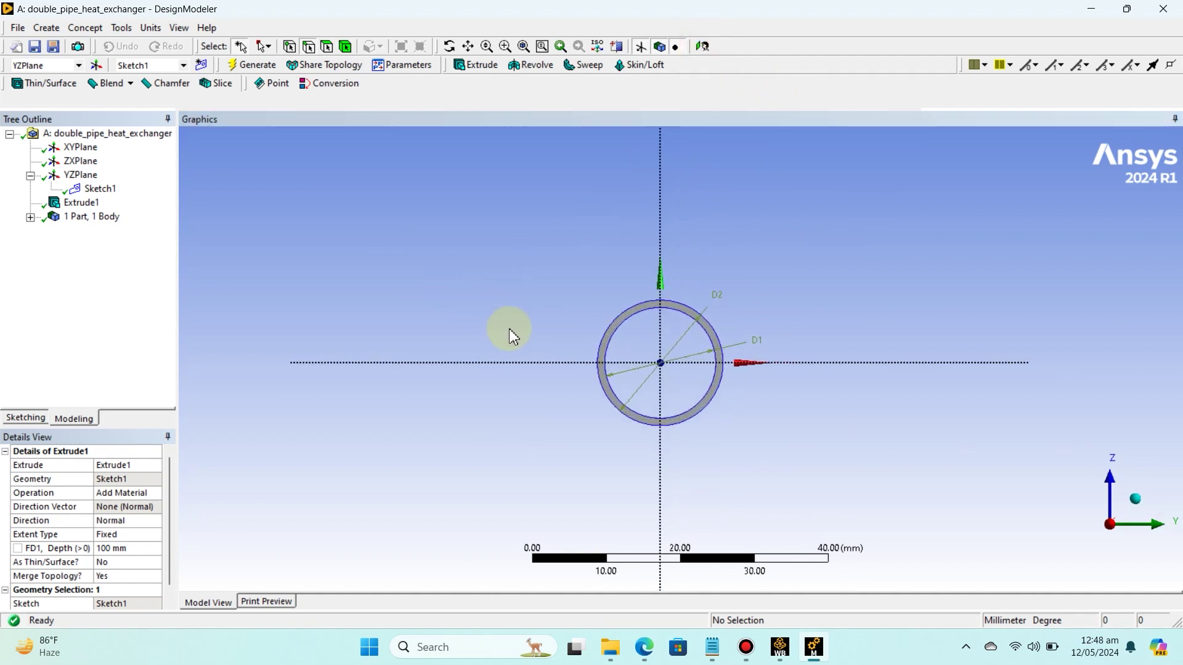
mouse_move(518, 291)
middle_mouse_down()
mouse_move(431, 401)
mouse_move(470, 343)
mouse_move(483, 350)
middle_mouse_up()
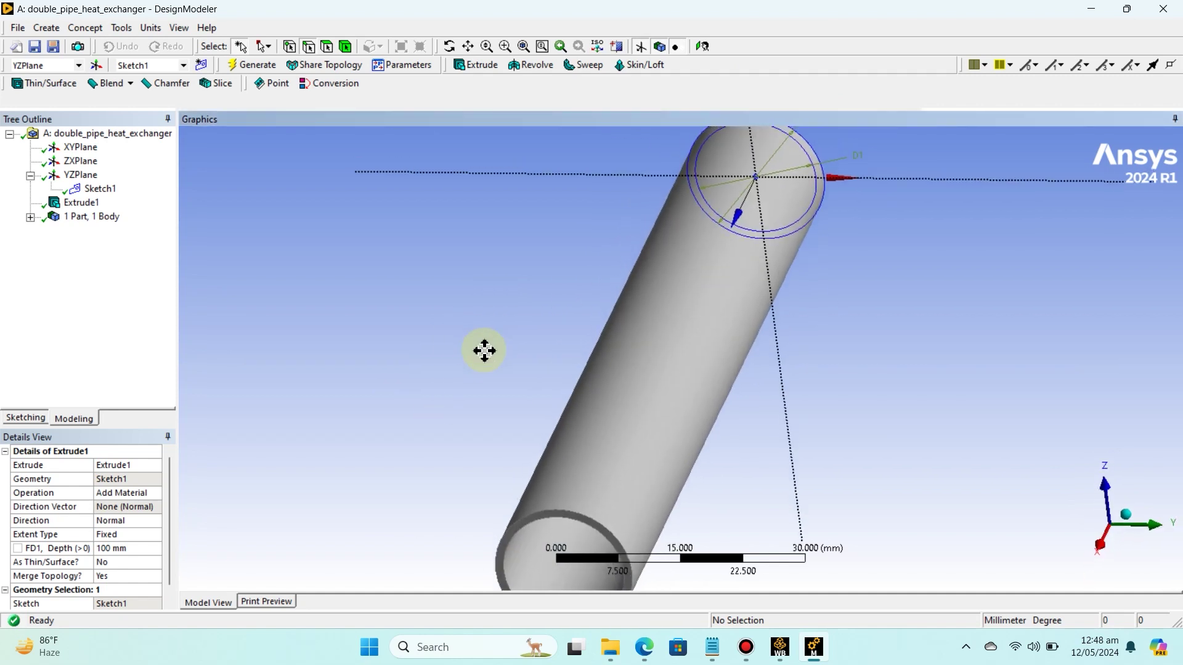
left_click(1100, 544)
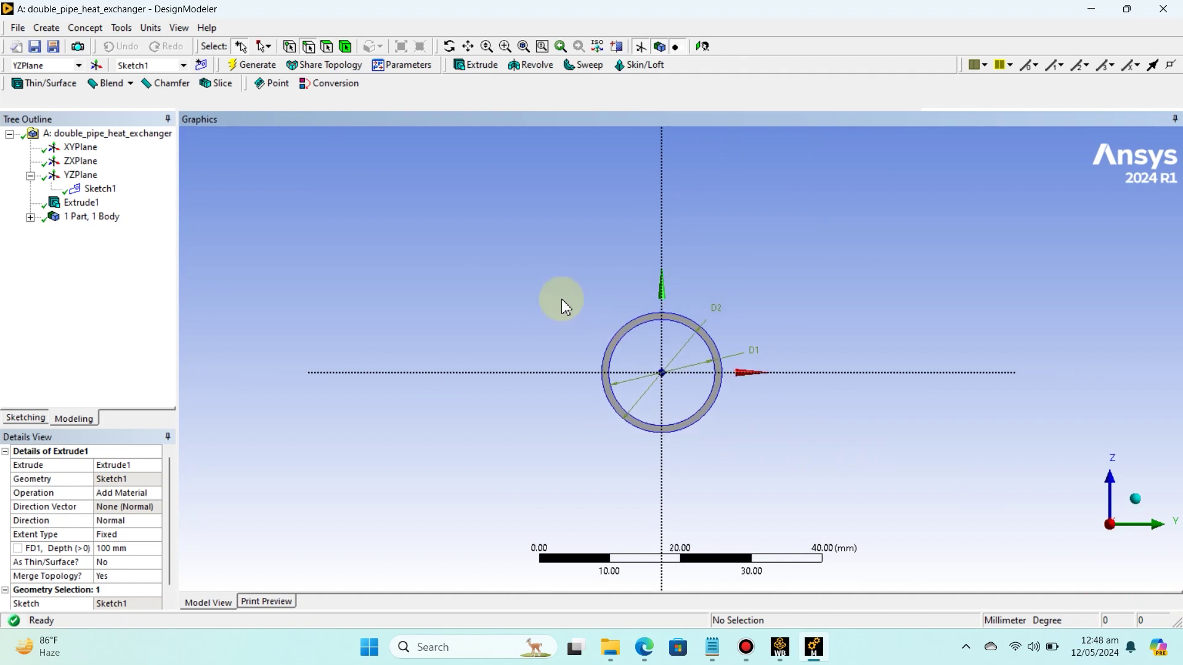
scroll(562, 306, "up", 3)
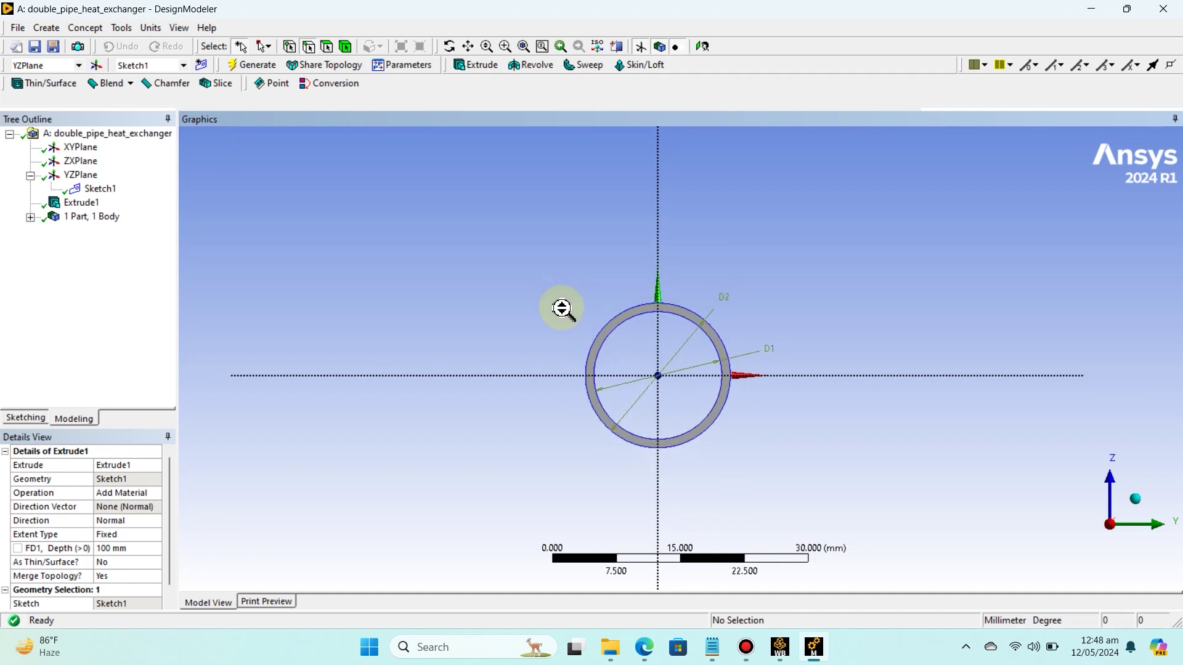
middle_click_drag(567, 302, 520, 372, "ctrl")
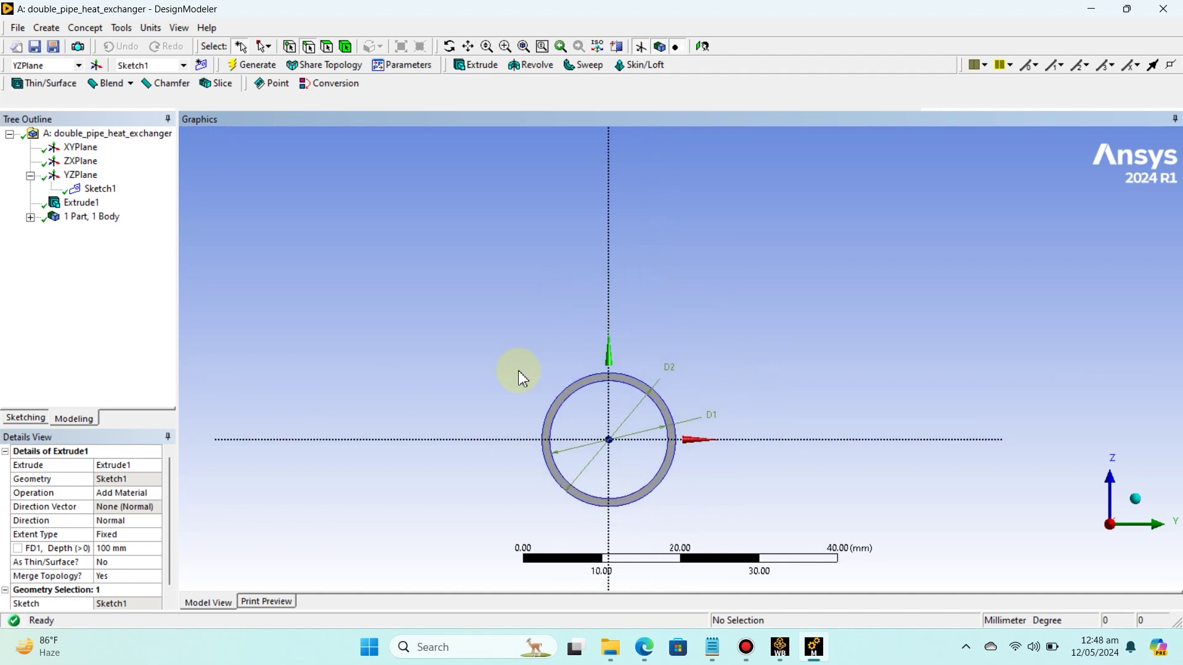
left_click(468, 47)
left_click_drag(557, 283, 525, 298)
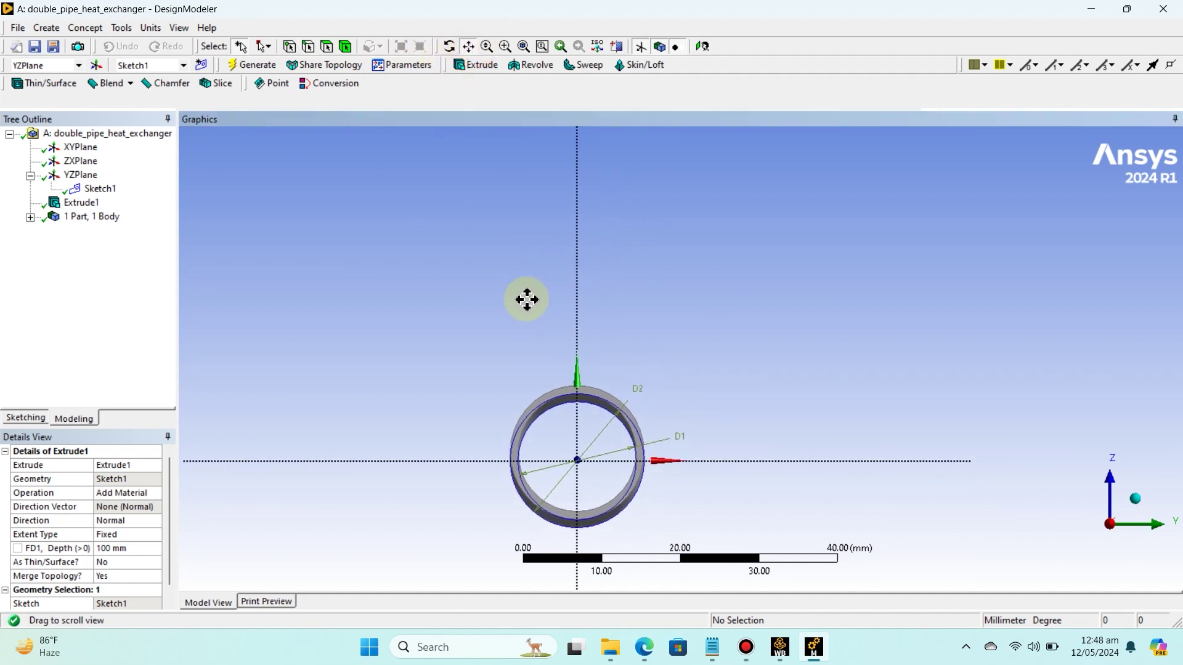
left_click(467, 46)
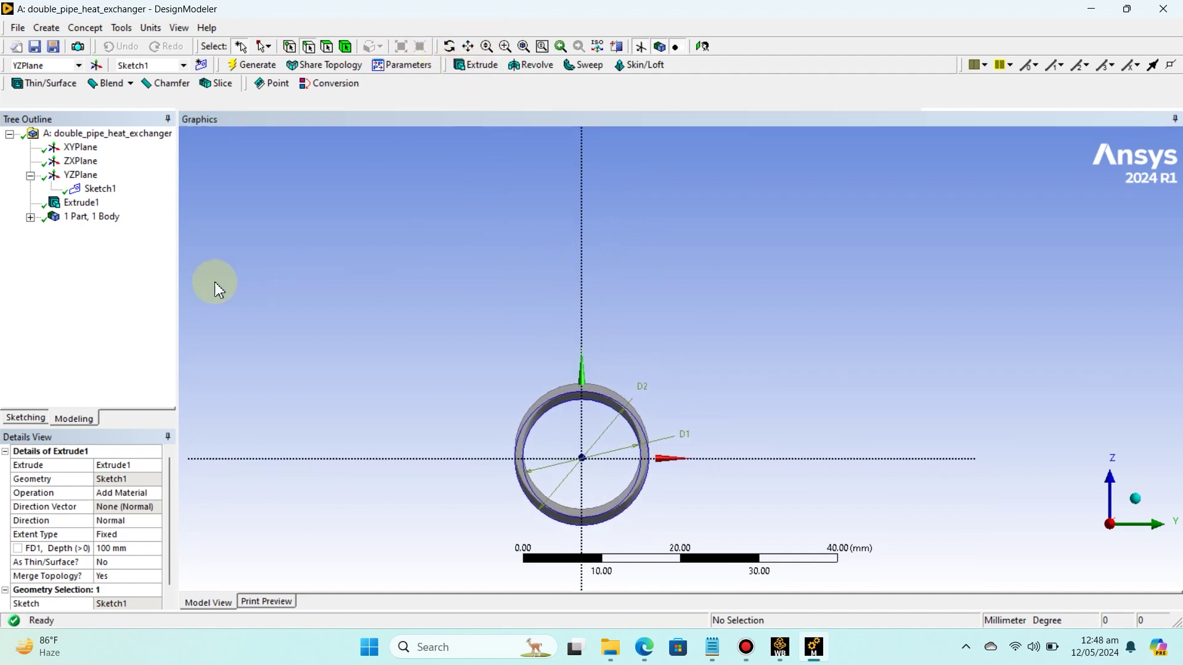
middle_click_drag(250, 326, 259, 333)
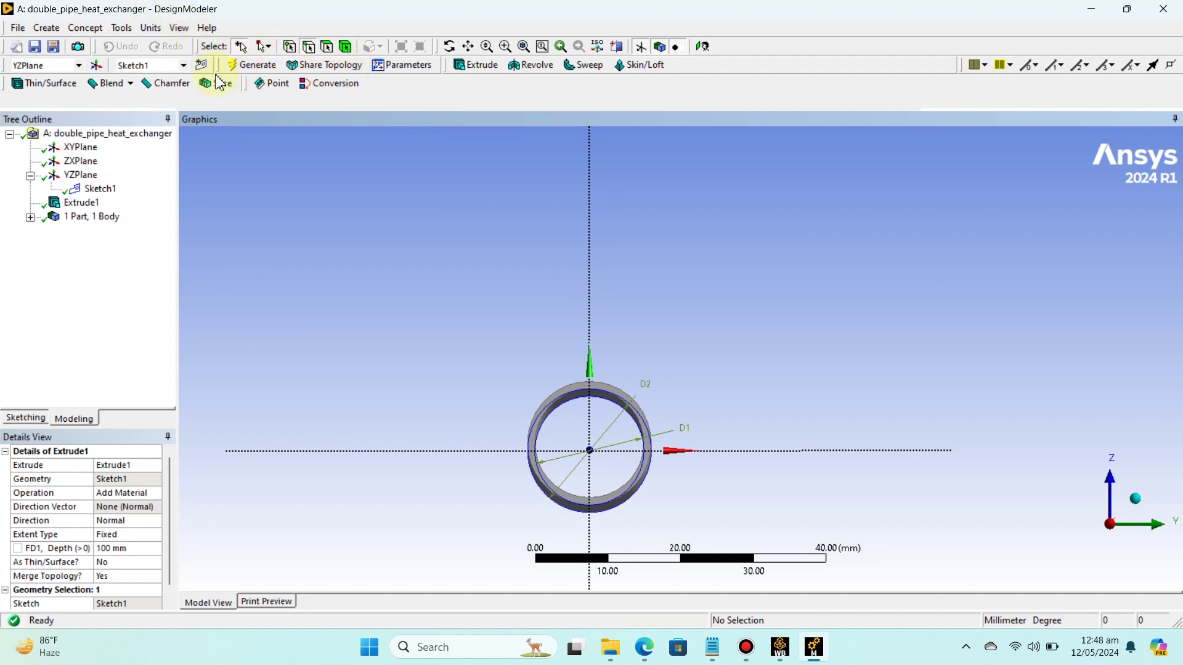
- Create a new plane of type From Plane, using YZPlane as its base with no transform
left_click(97, 66)
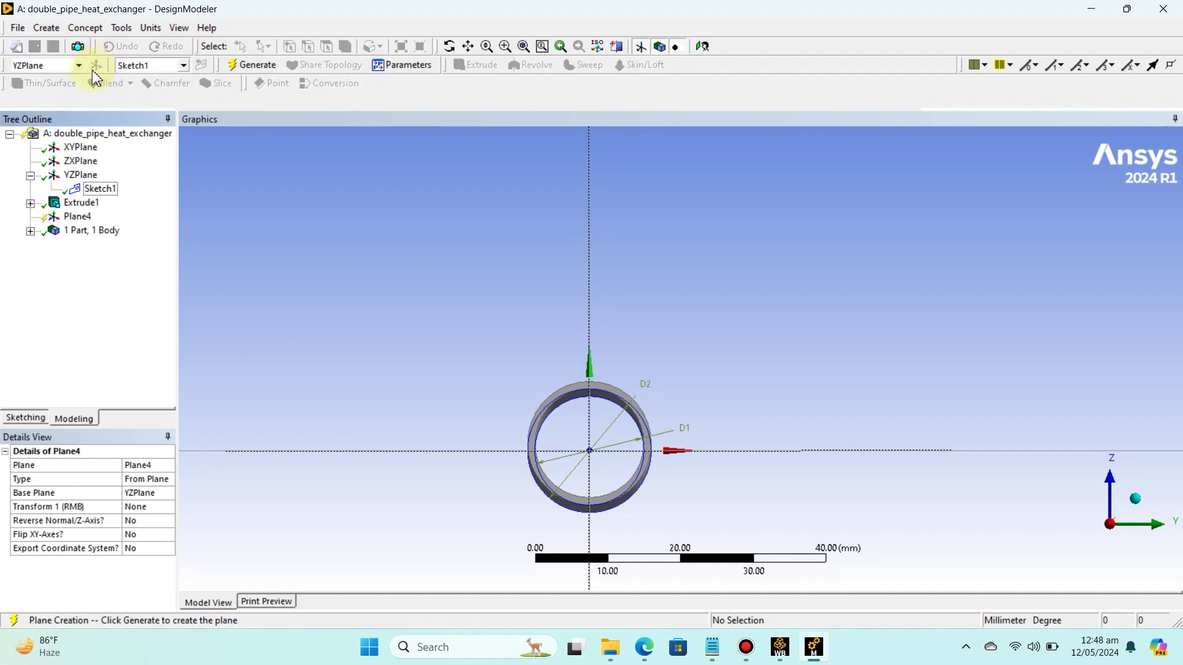
left_click(137, 493)
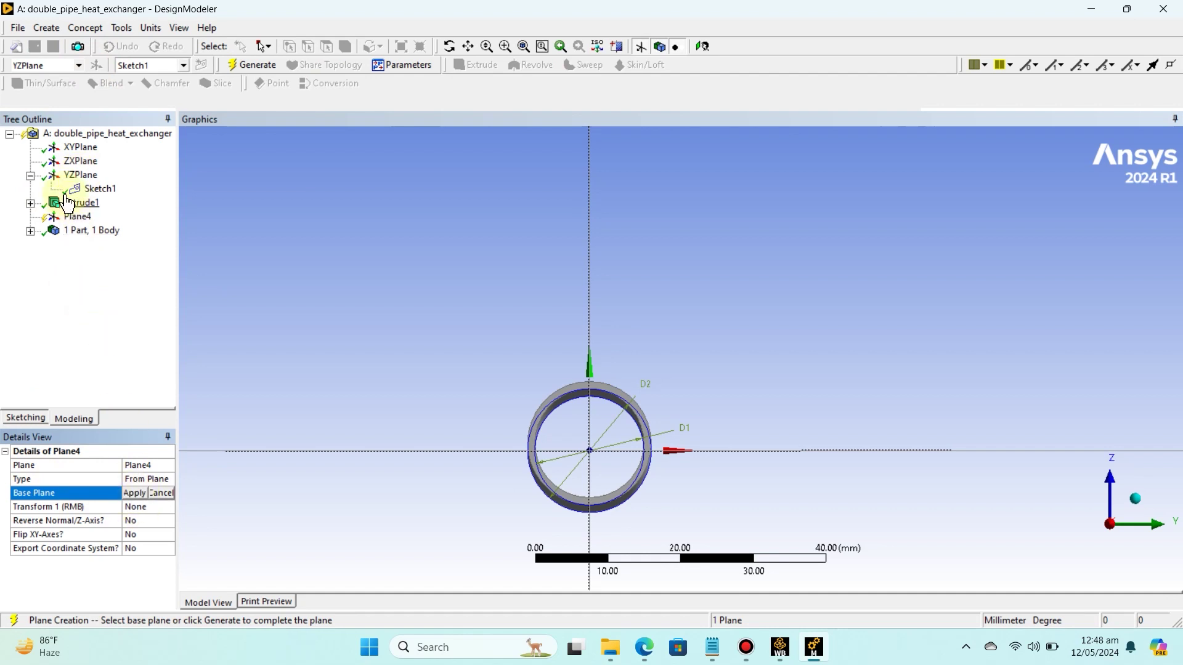
left_click(80, 176)
left_click(135, 493)
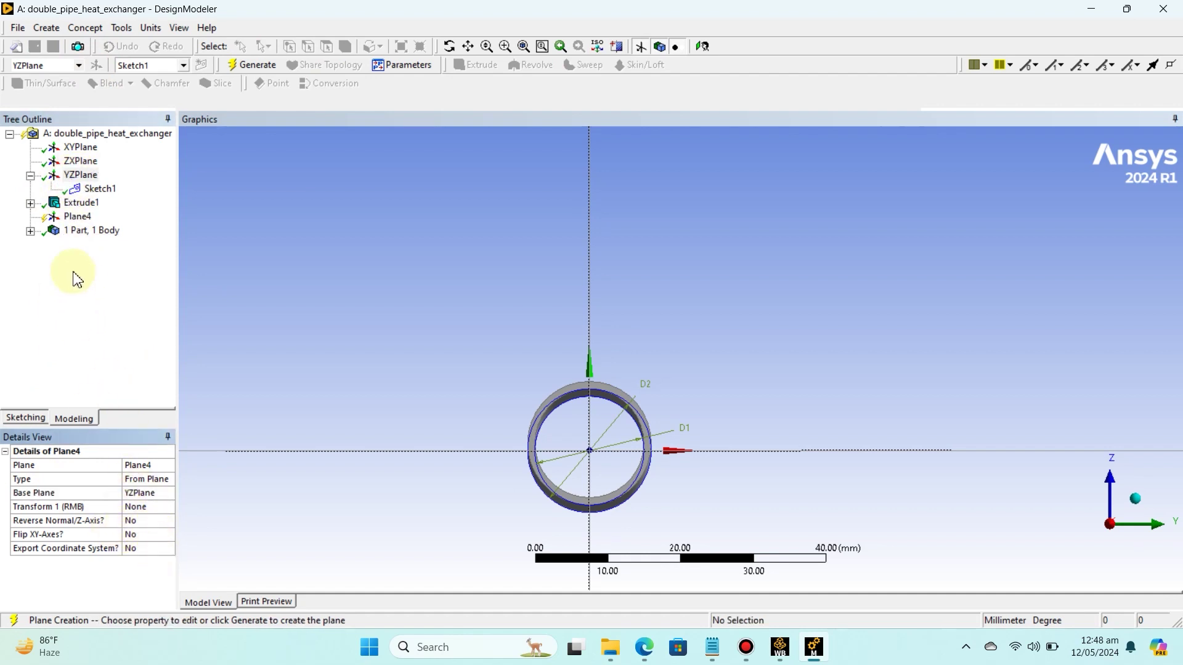
left_click(254, 66)
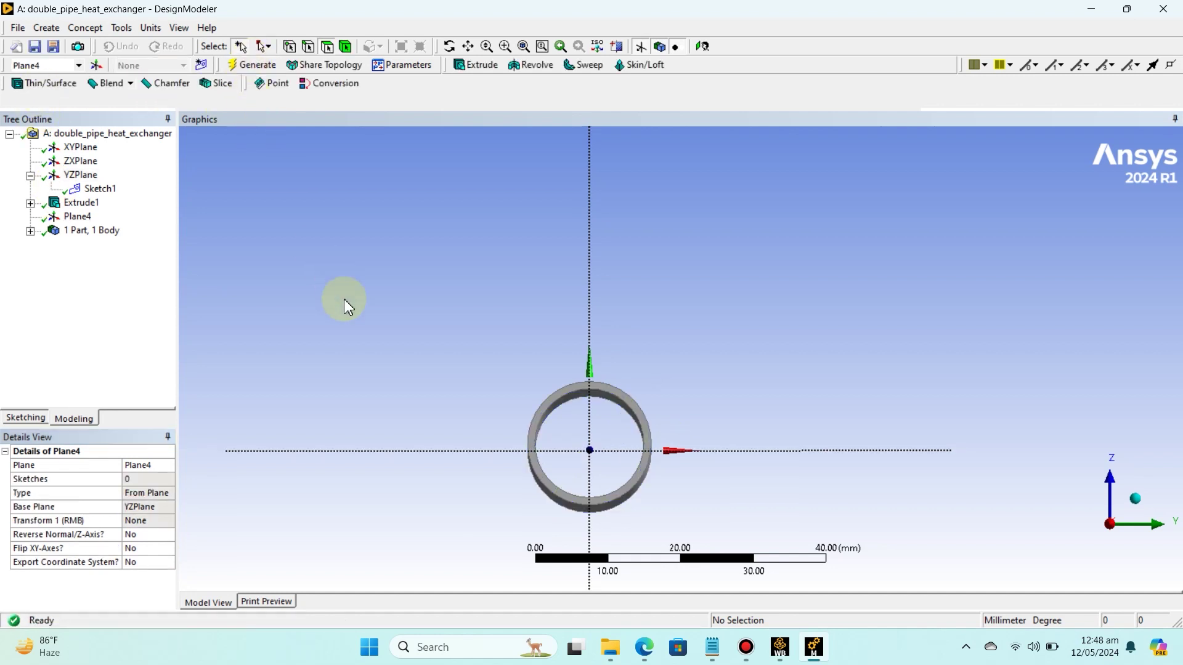
- On the new plane, sketch a rectangle about 4 mm wide and 9 mm tall, rising from the top of the pipe's wall
left_click(77, 217)
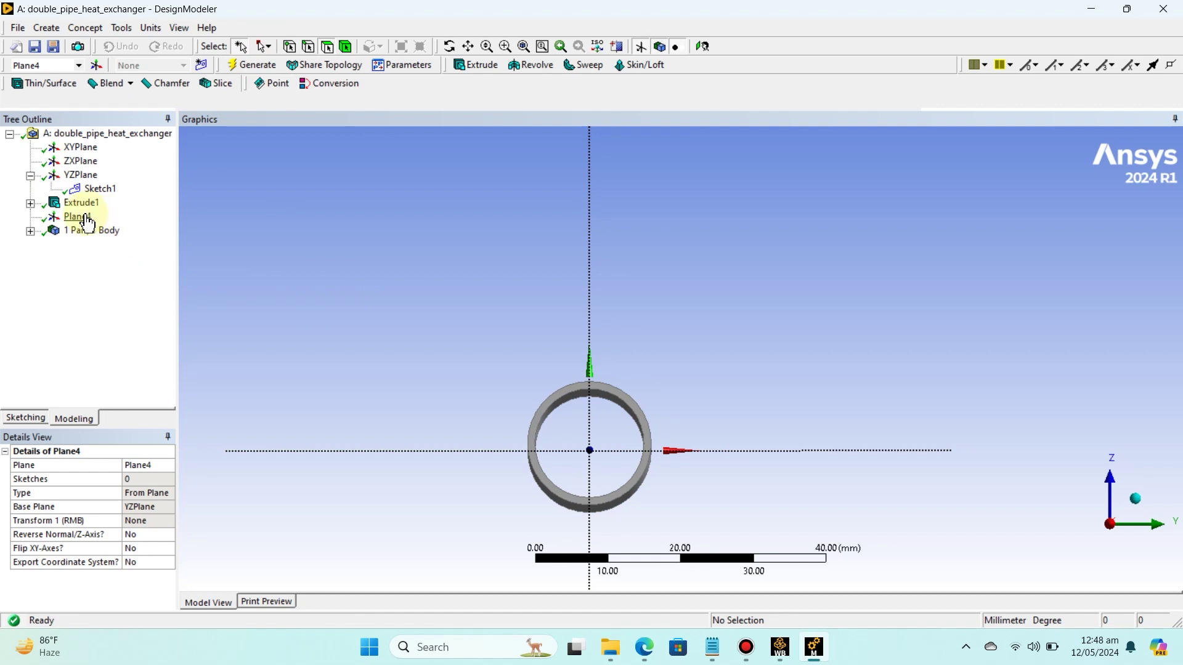
left_click(27, 419)
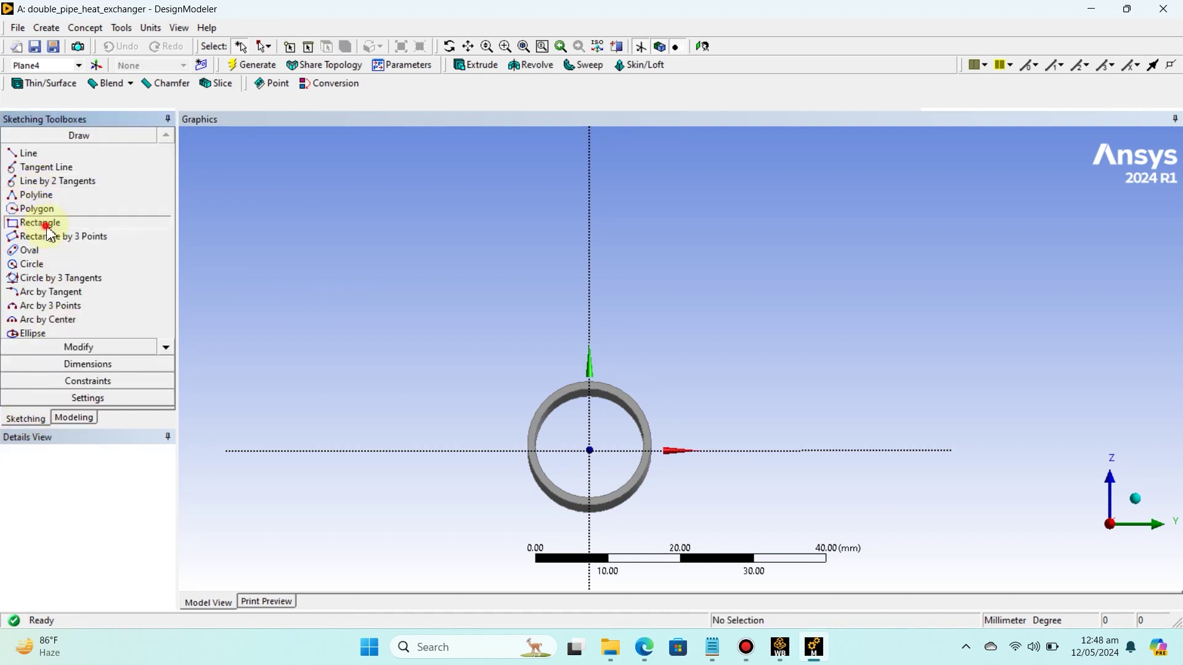
left_click(44, 224)
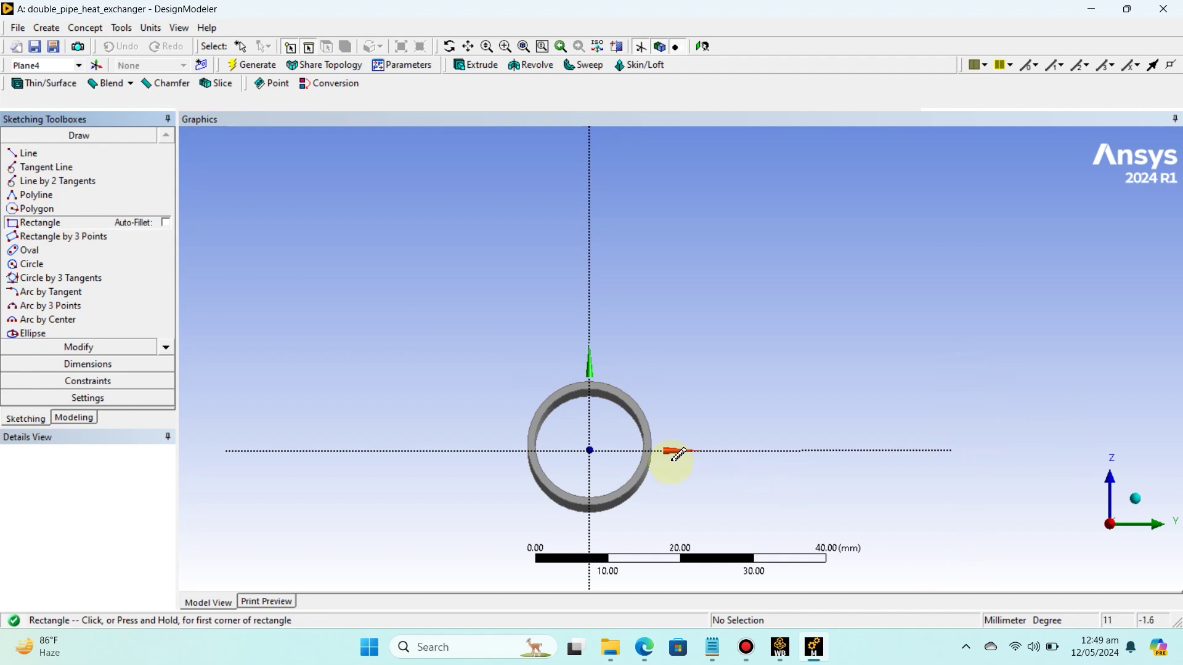
scroll(677, 454, "up", 5)
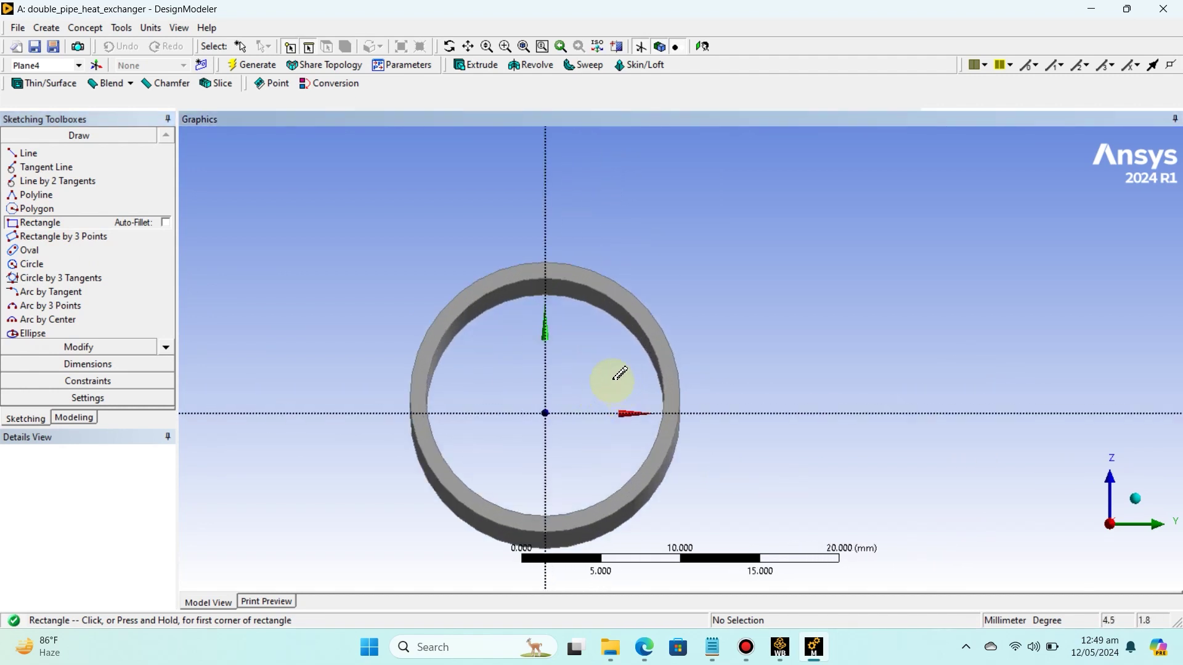
middle_click_drag(560, 362, 560, 362)
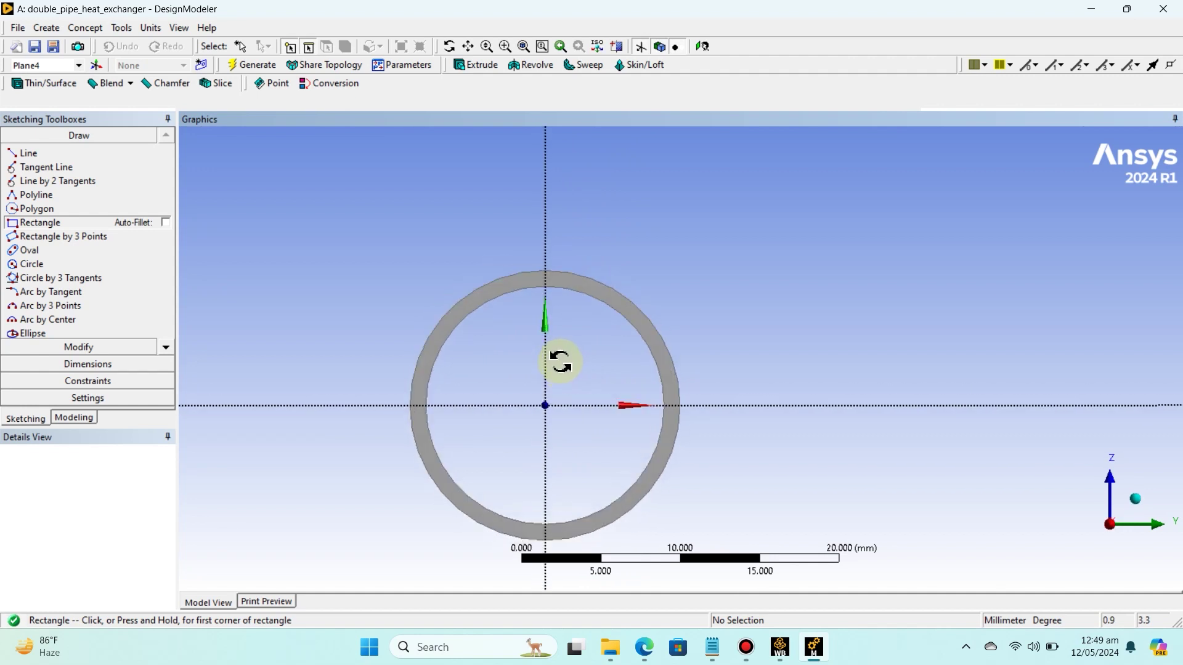
left_click(528, 279)
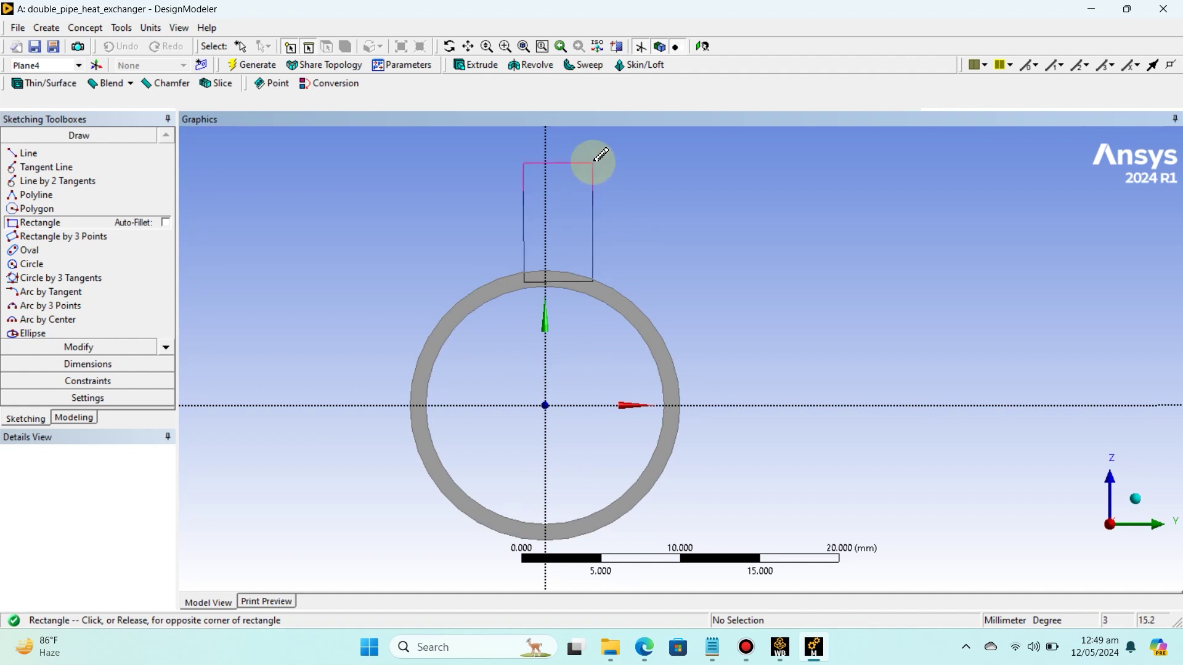
left_click(587, 134)
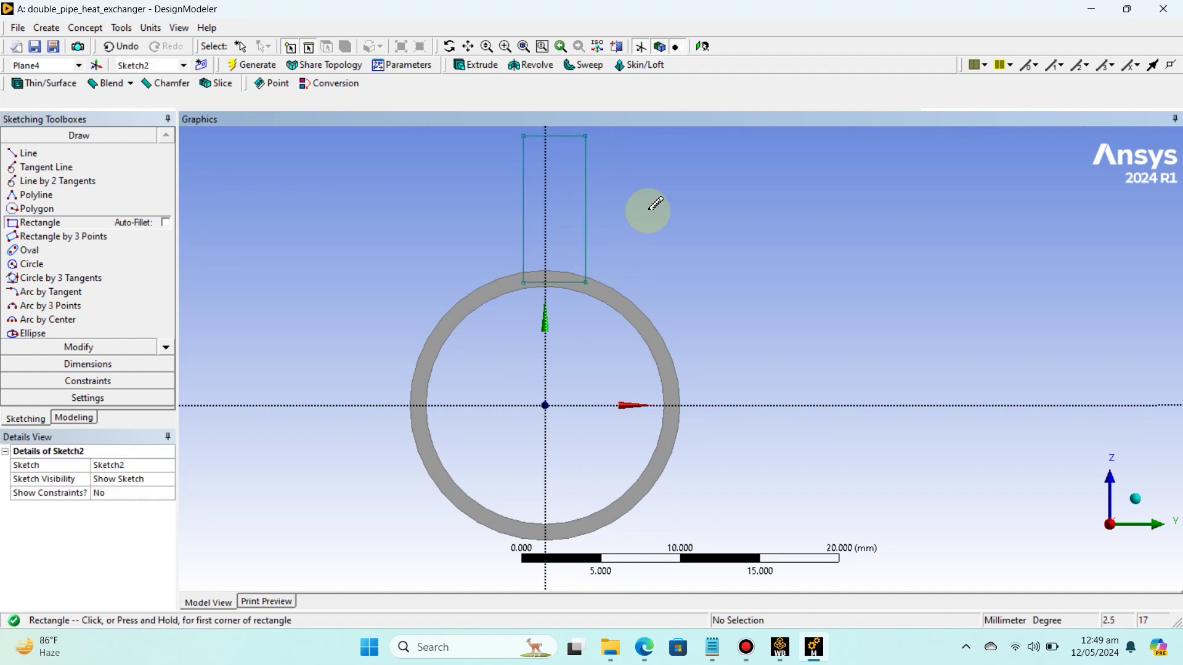
- Add a horizontal dimension between the rectangle's left edge and the vertical axis, and set it to 1.5 mm
scroll(666, 217, "down", 1)
scroll(665, 225, "down", 1)
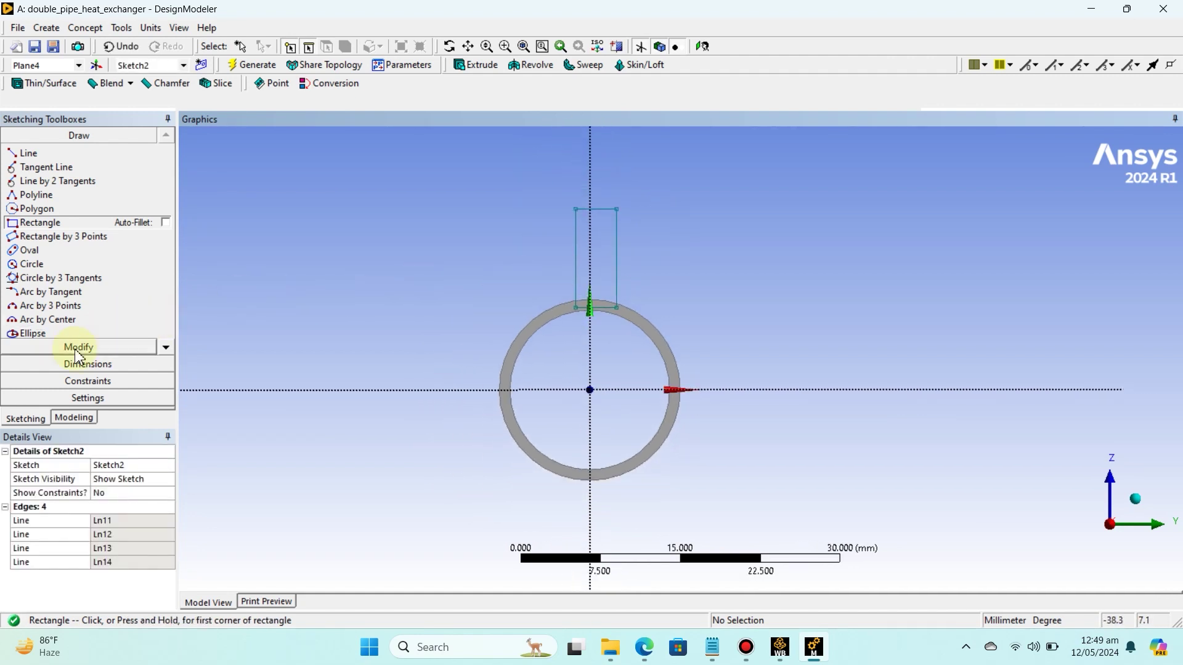
left_click(97, 364)
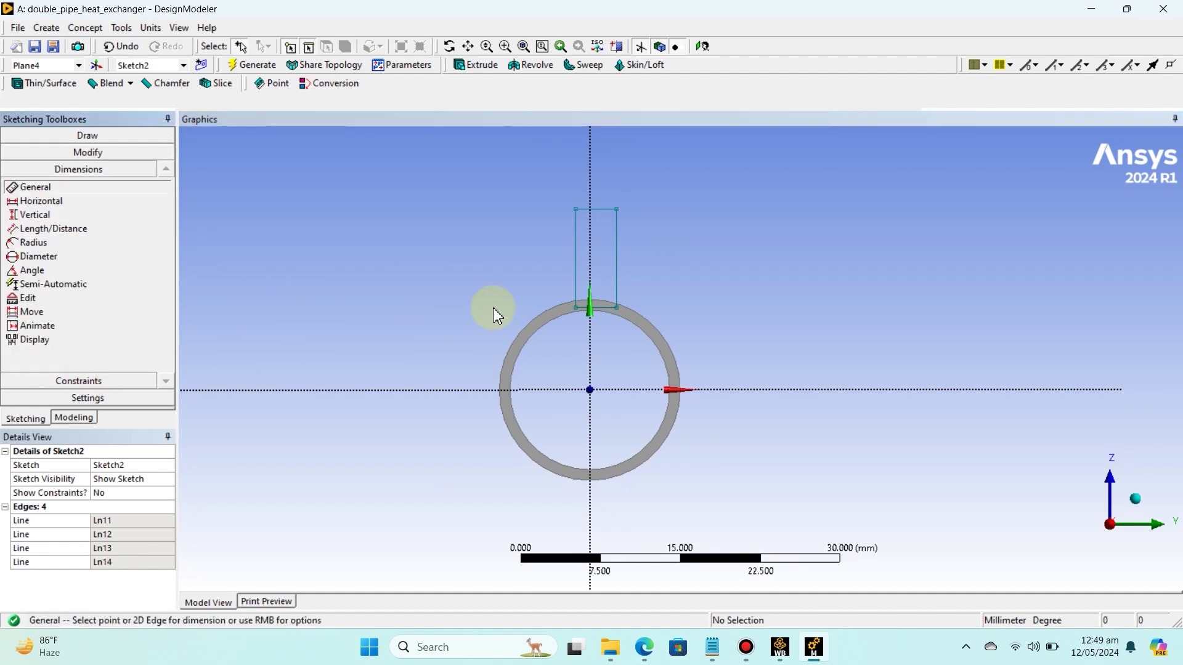
left_click(41, 201)
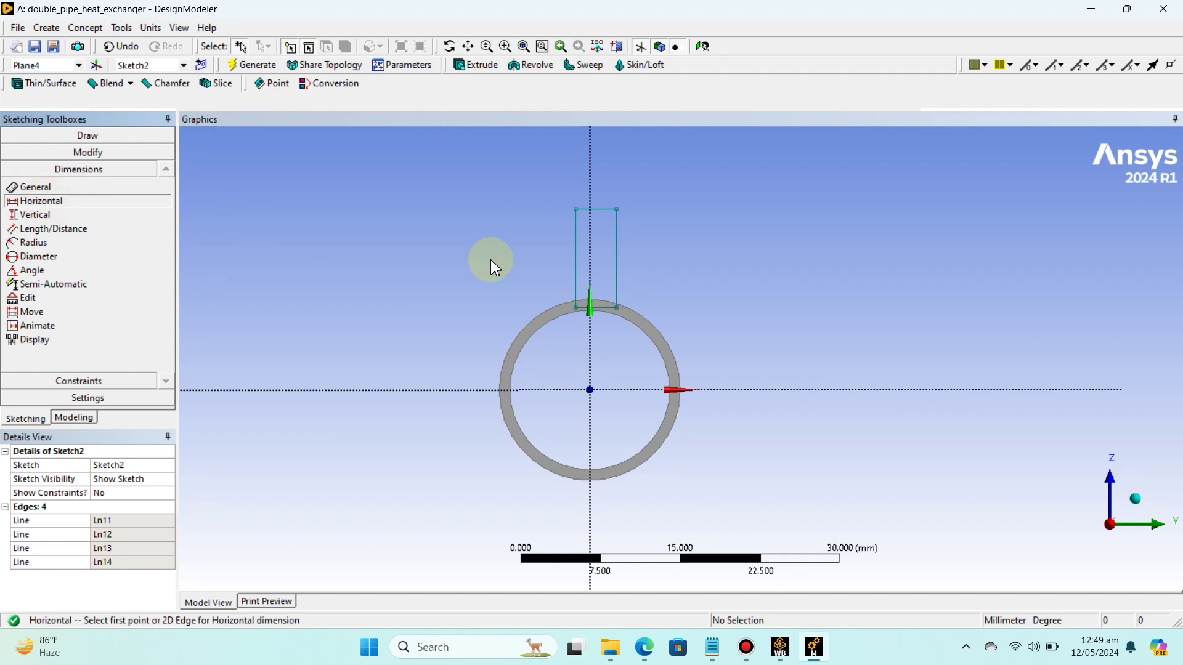
left_click(586, 260)
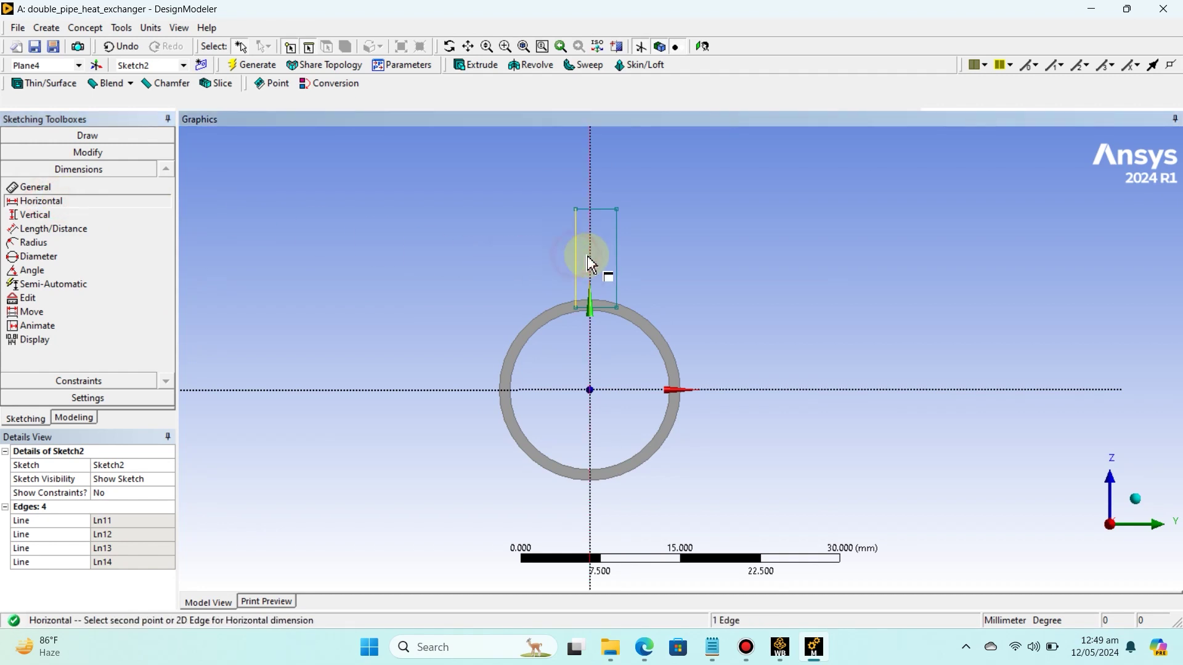
left_click(616, 264)
left_click(541, 259)
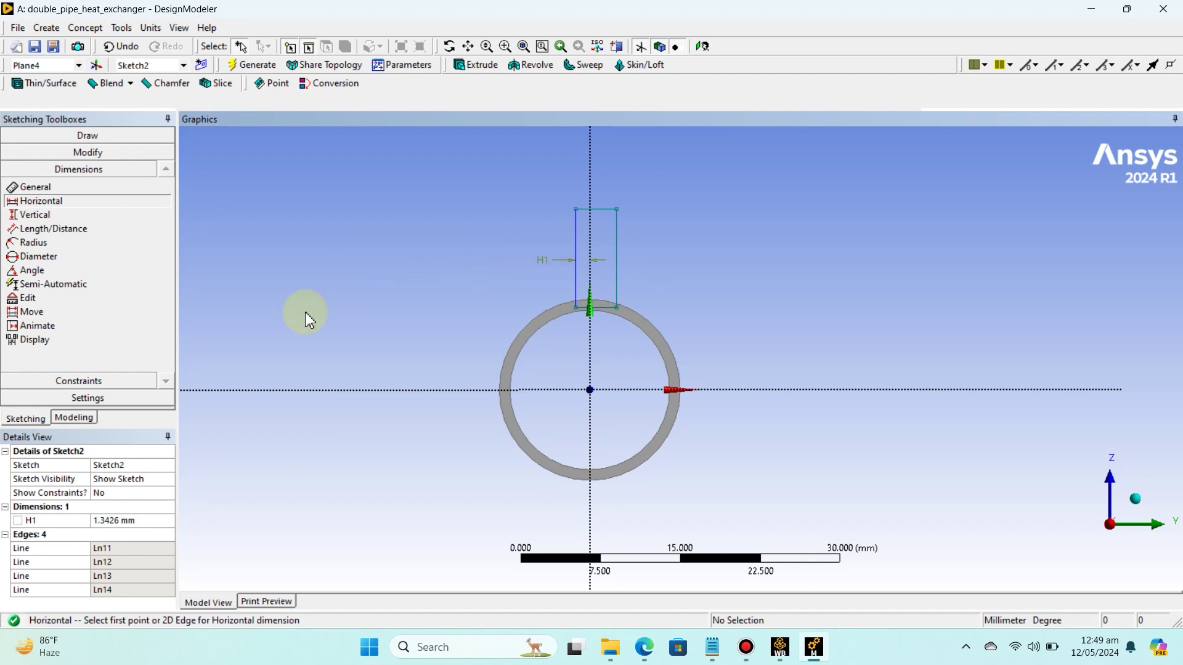
left_click(116, 521)
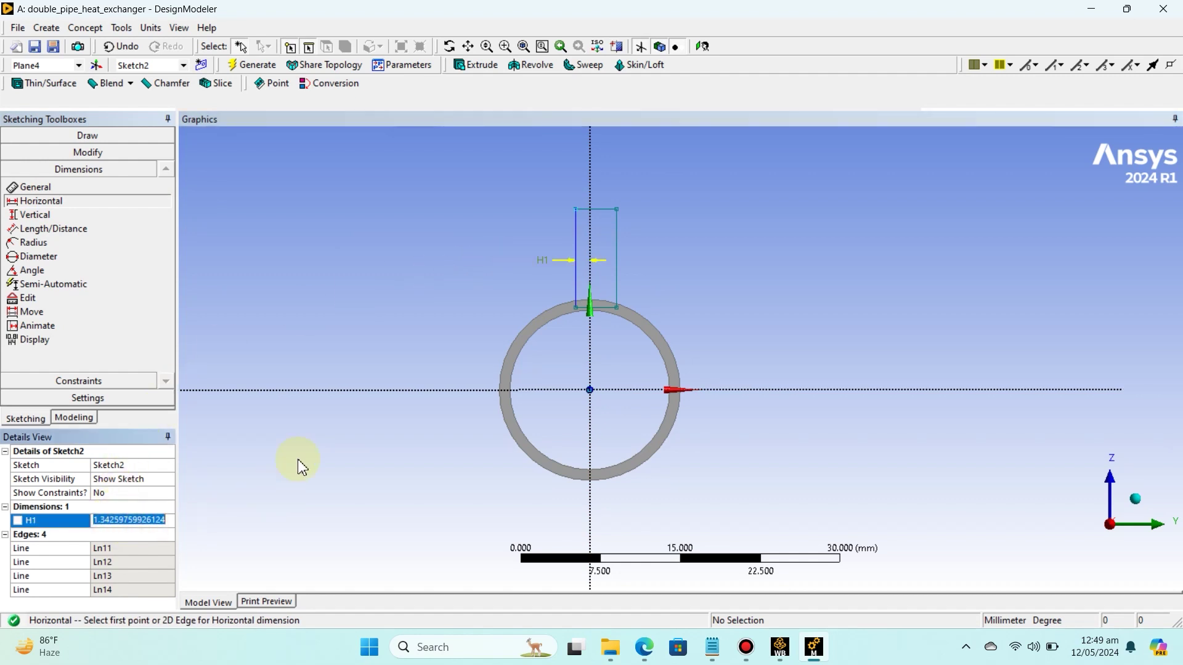
type("1")
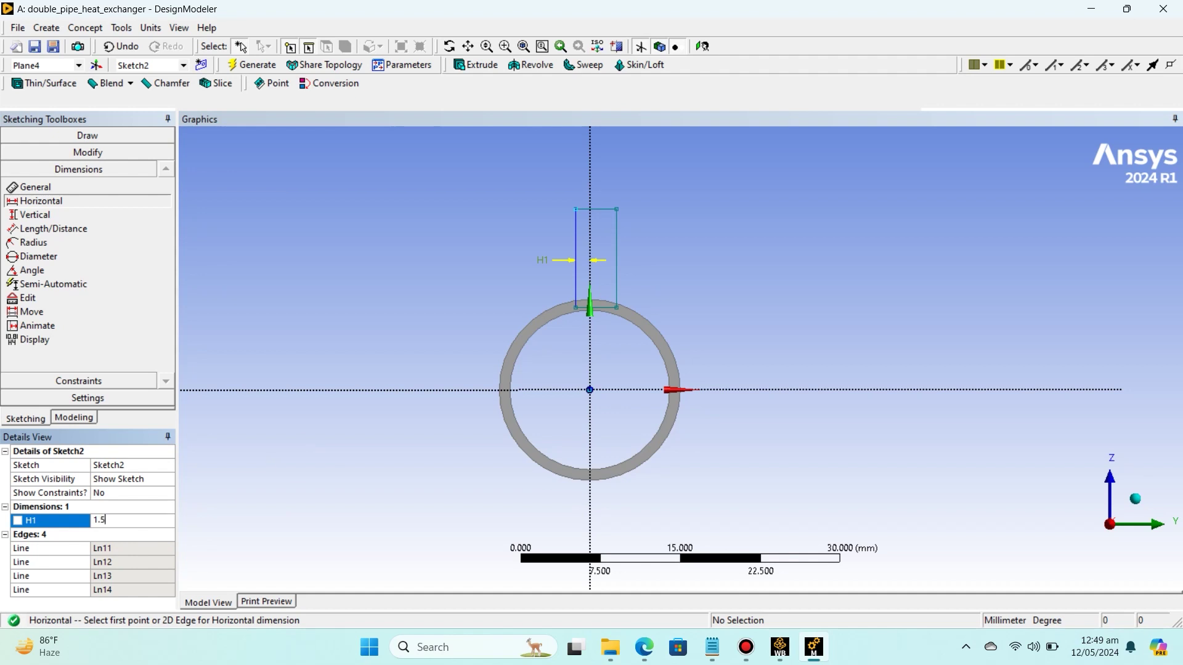
type(".5")
key("Return")
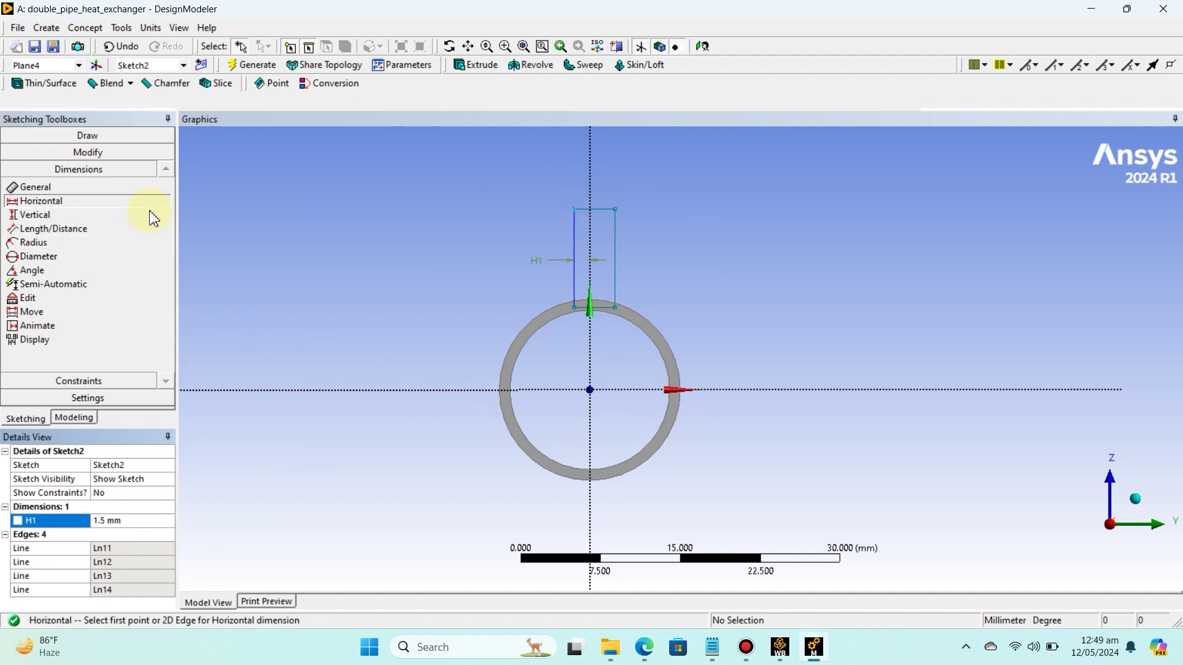
- Dimension the rectangle's width along its top edge and set it to 3 mm
left_click(73, 187)
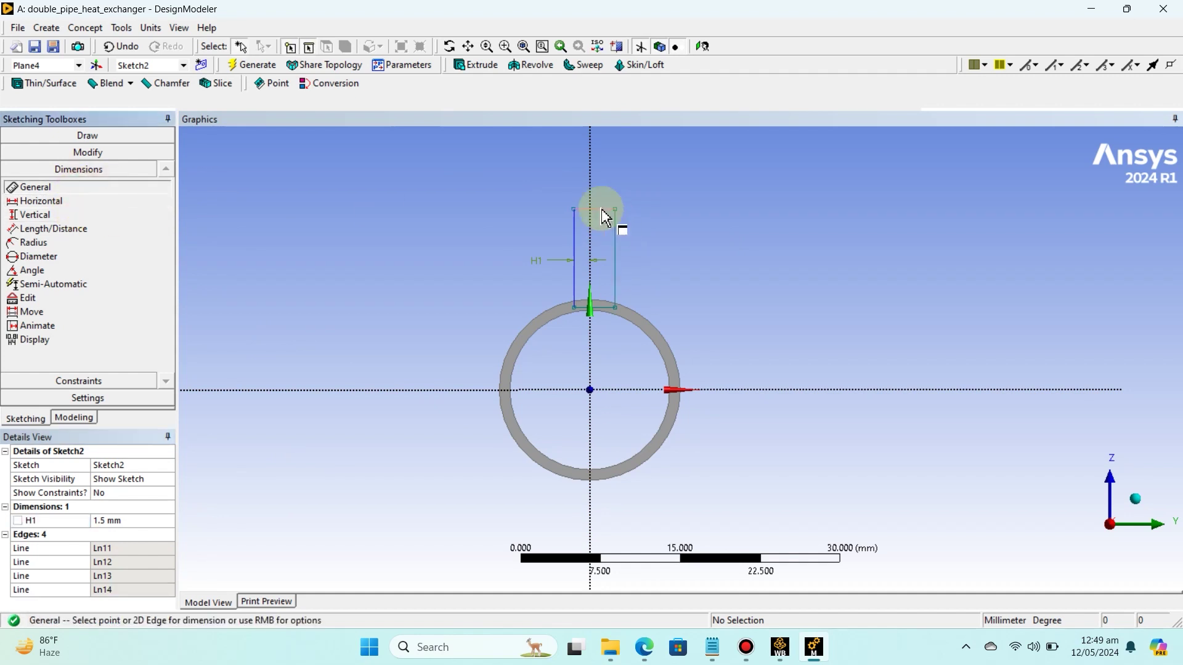
left_click(605, 211)
left_click(603, 191)
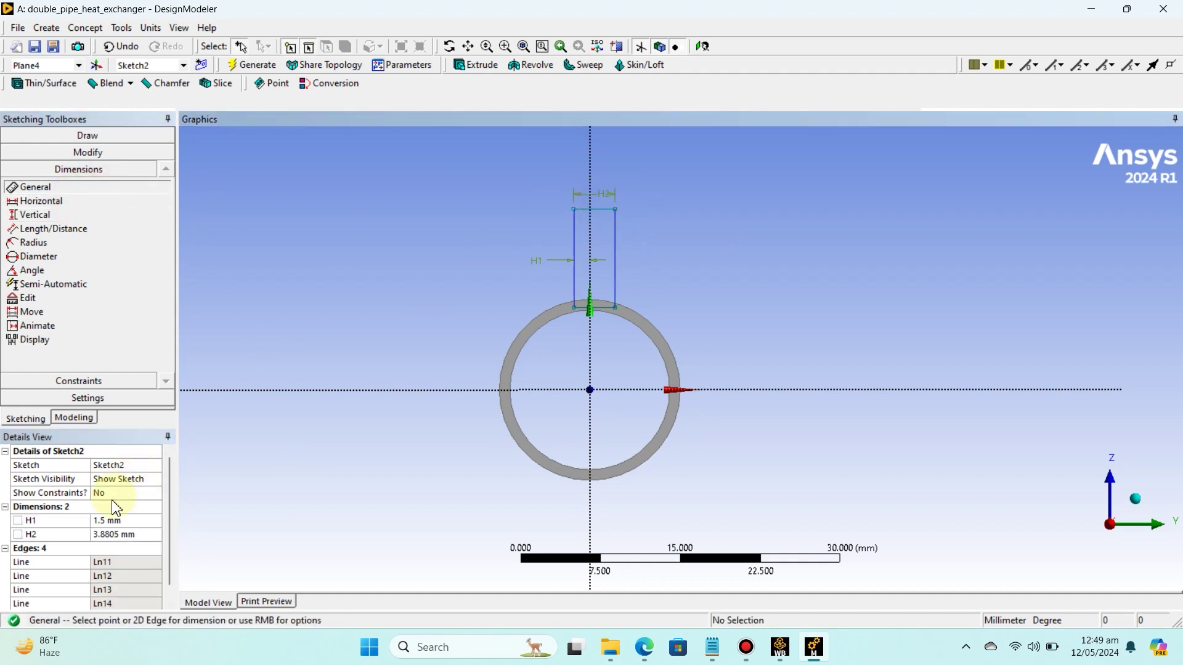
left_click(123, 534)
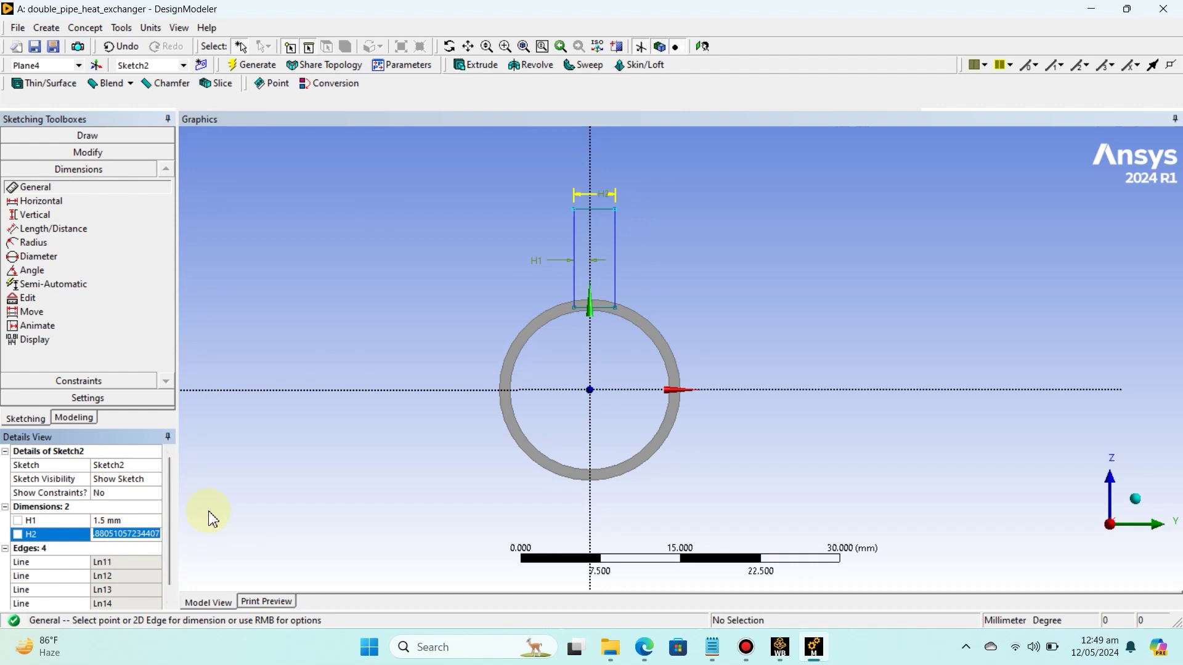
type("3")
key("Return")
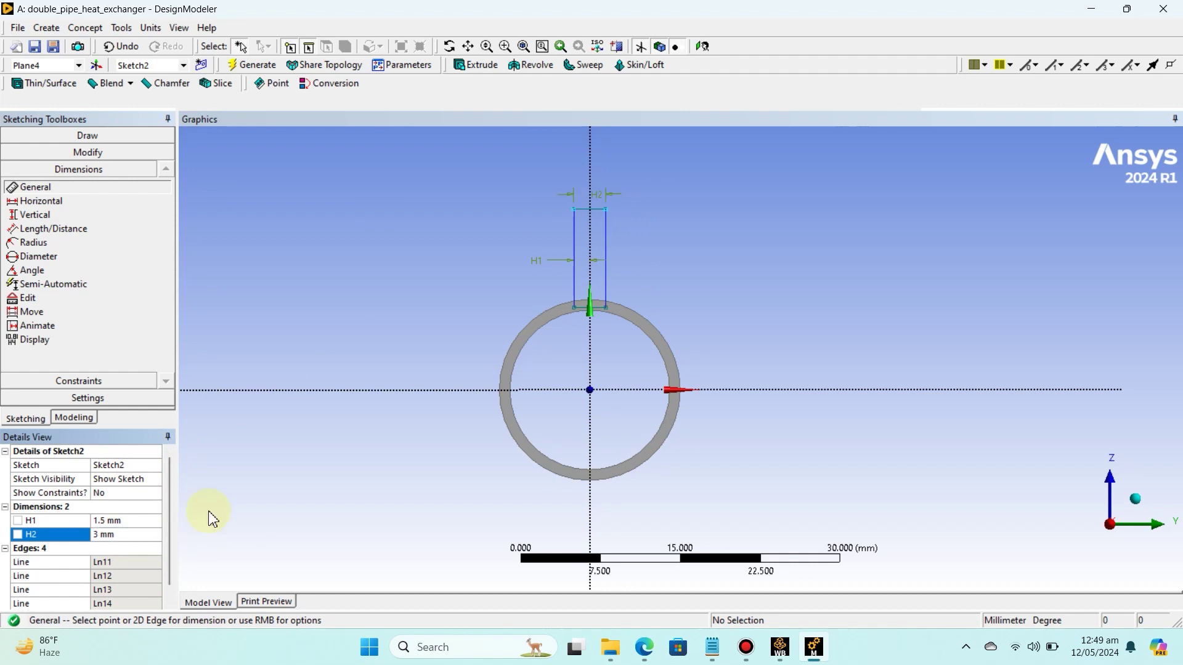
- Change the rectangle's left-edge offset from the vertical axis to 1 mm and its width to 2 mm
left_click(119, 521)
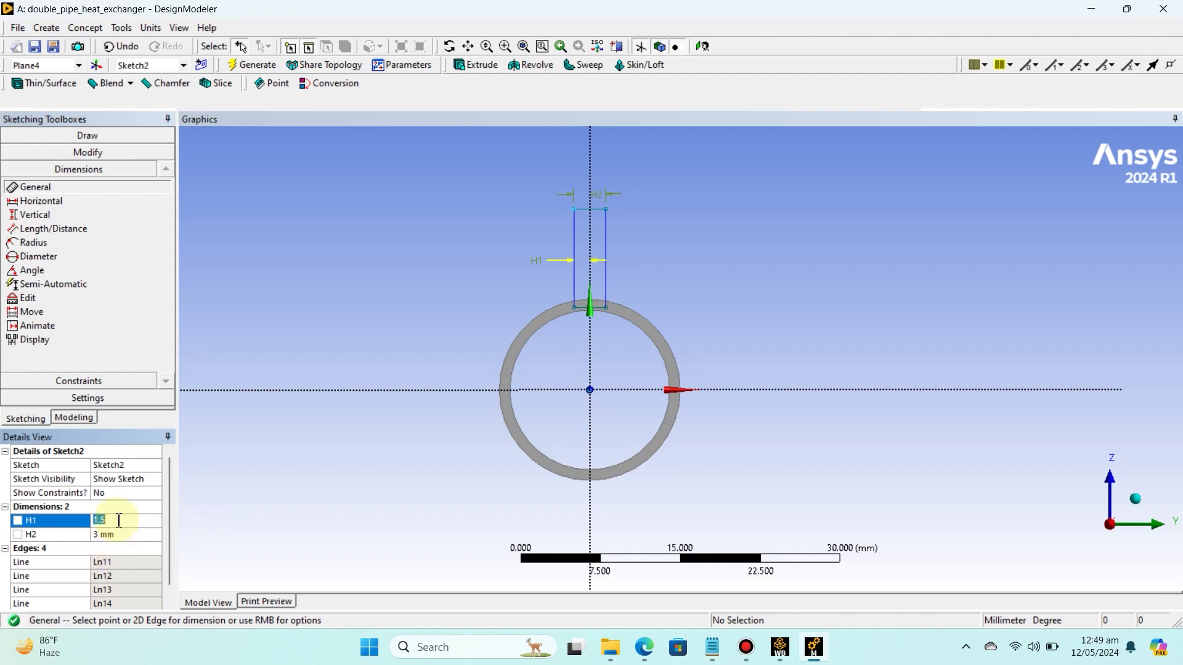
type("1")
key("Return")
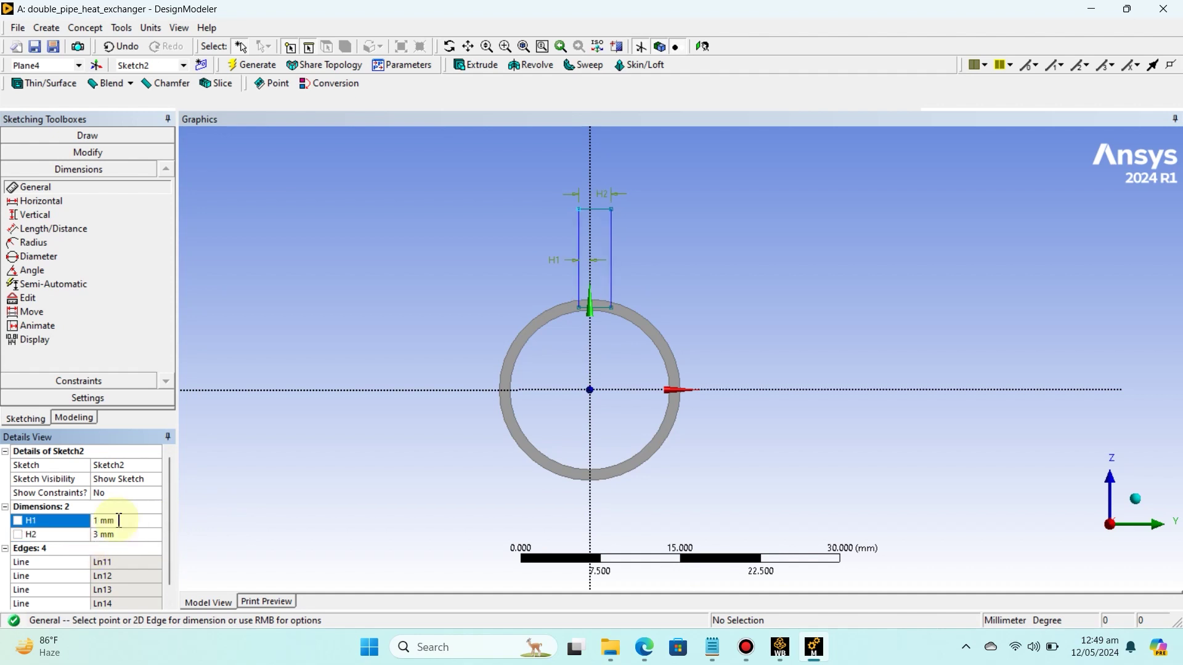
left_click(115, 534)
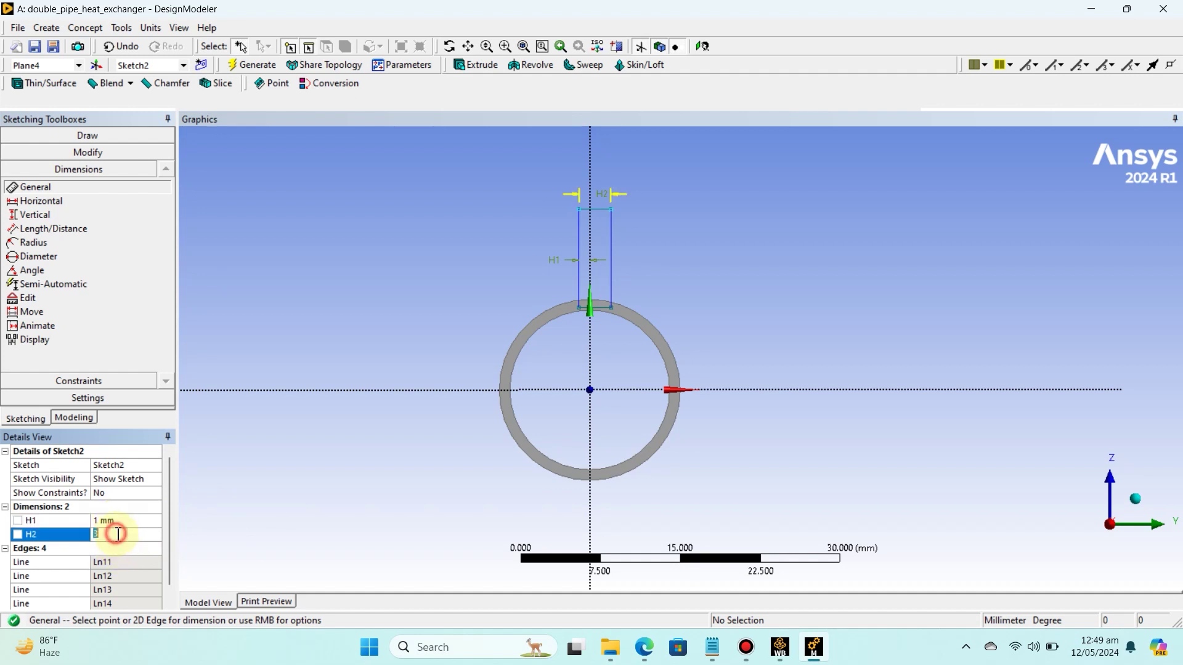
type("2")
key("Return")
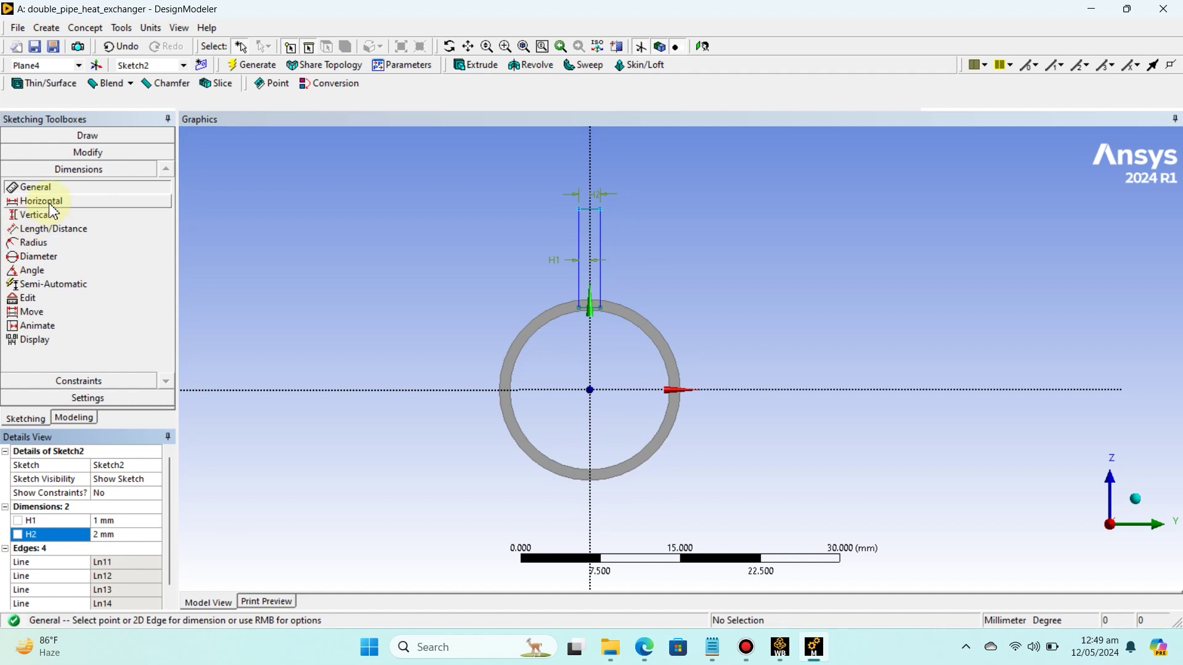
- Dimension the rectangle's height along its right edge and set it to 30 mm
left_click(319, 194)
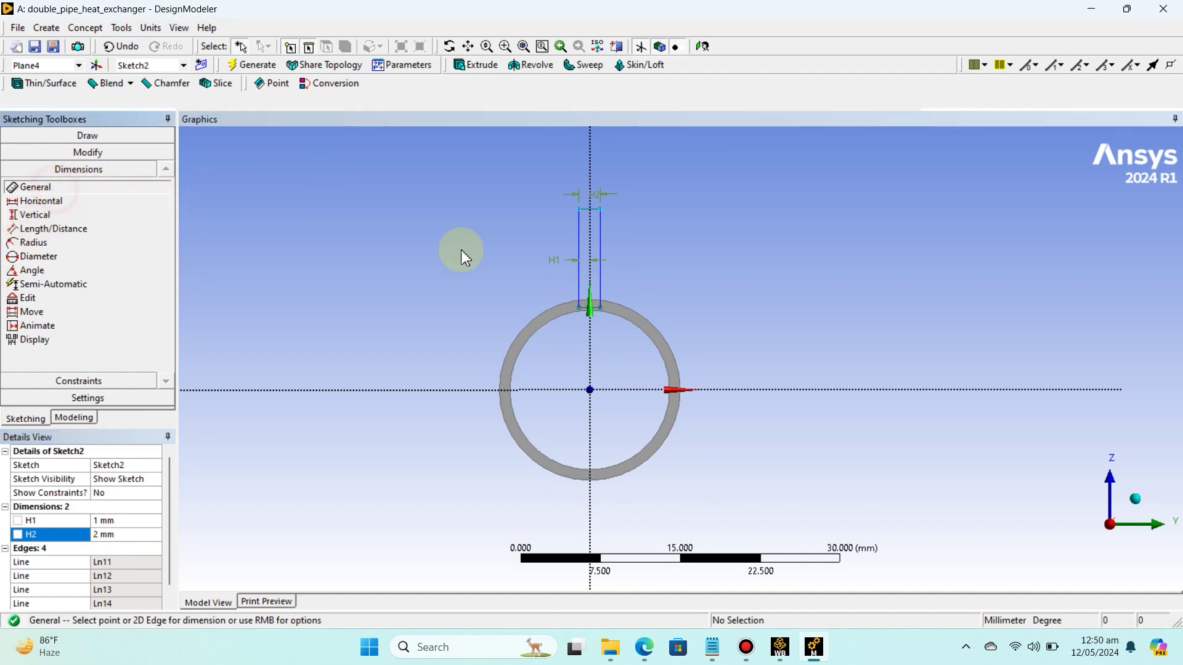
left_click(607, 246)
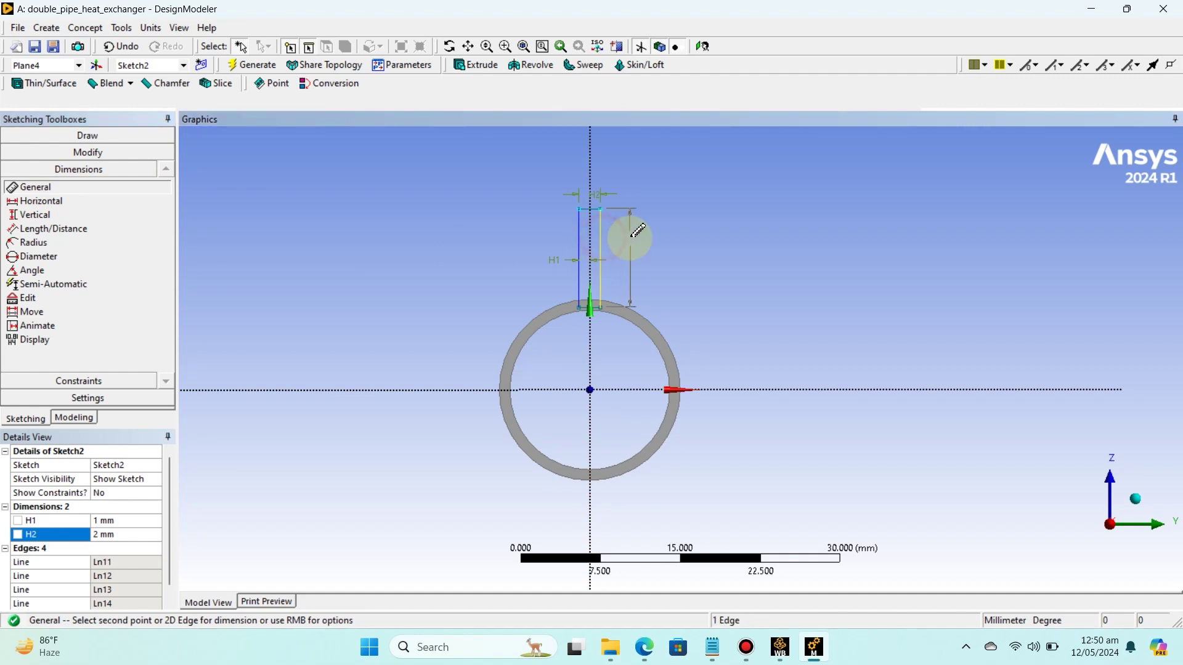
left_click(628, 237)
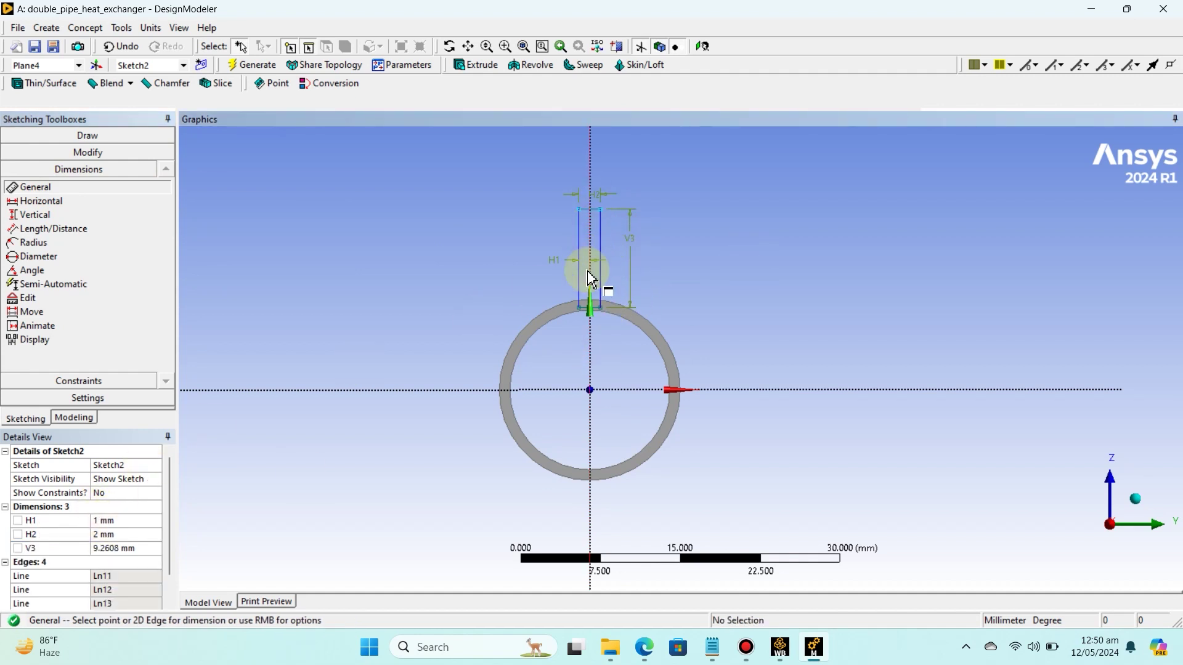
left_click(123, 551)
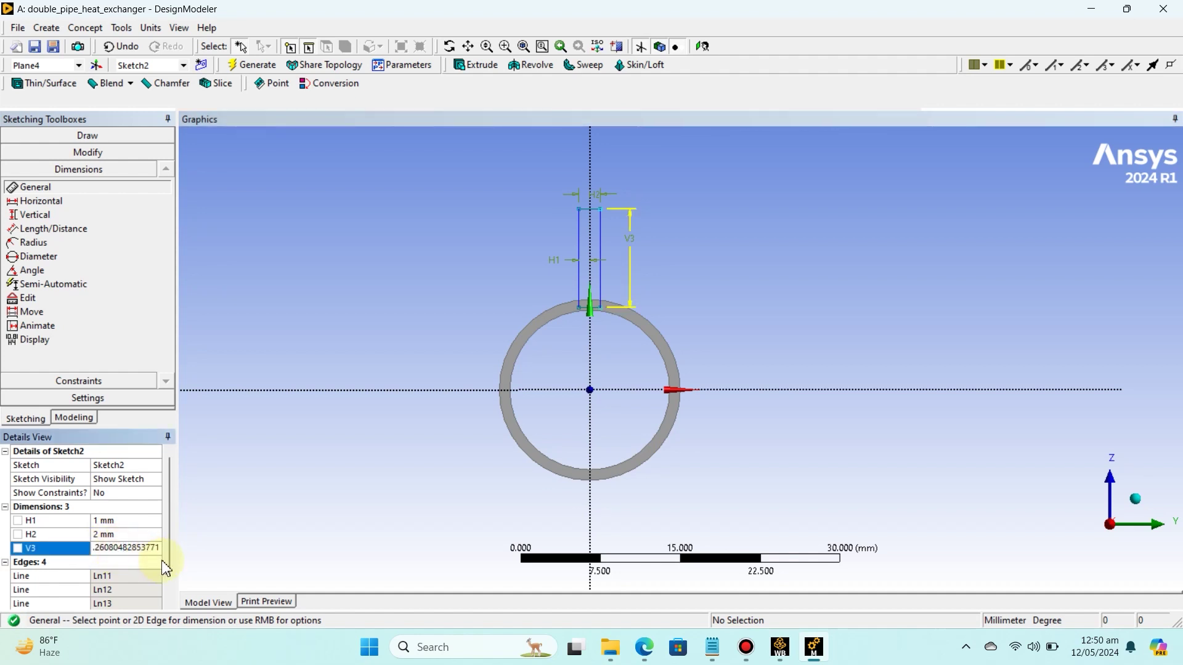
double_click(148, 547)
key("BackSpace")
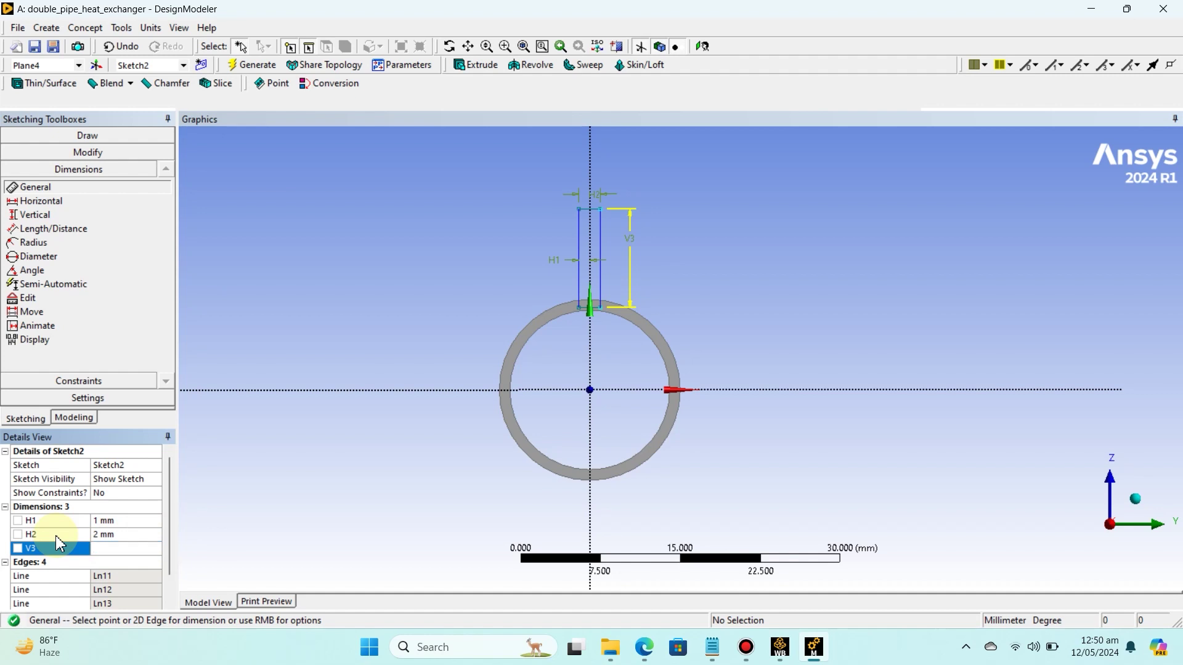
type("30")
key("Return")
left_click(775, 287)
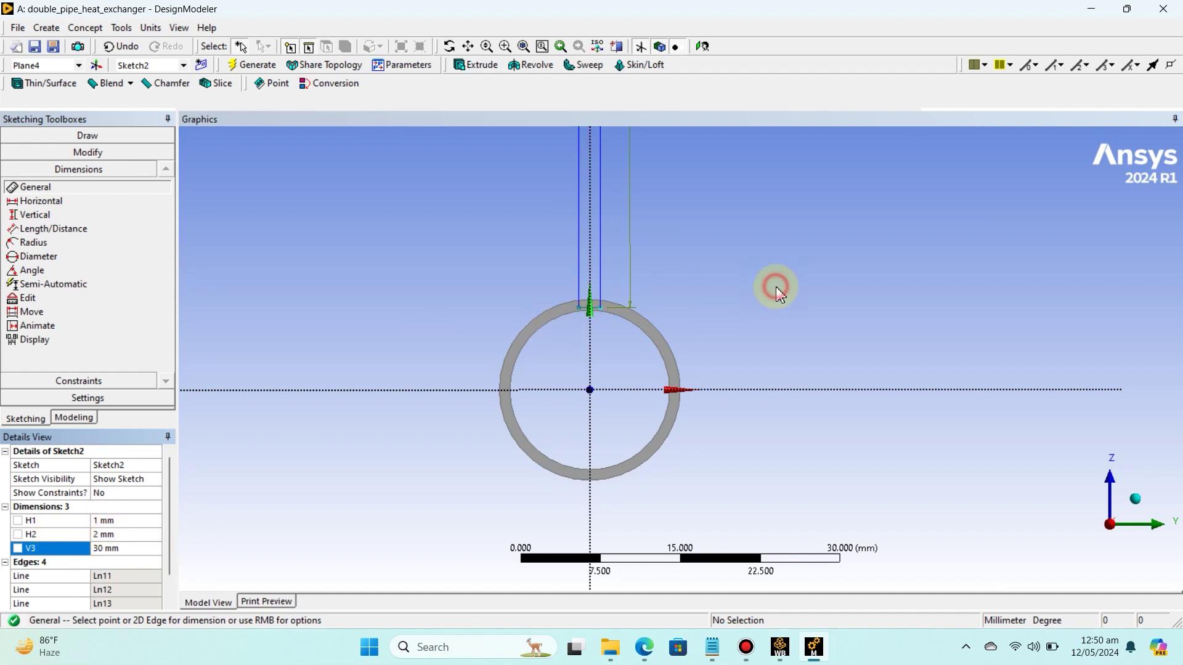
- Change the rectangle's height to 25 mm
scroll(777, 295, "down", 3)
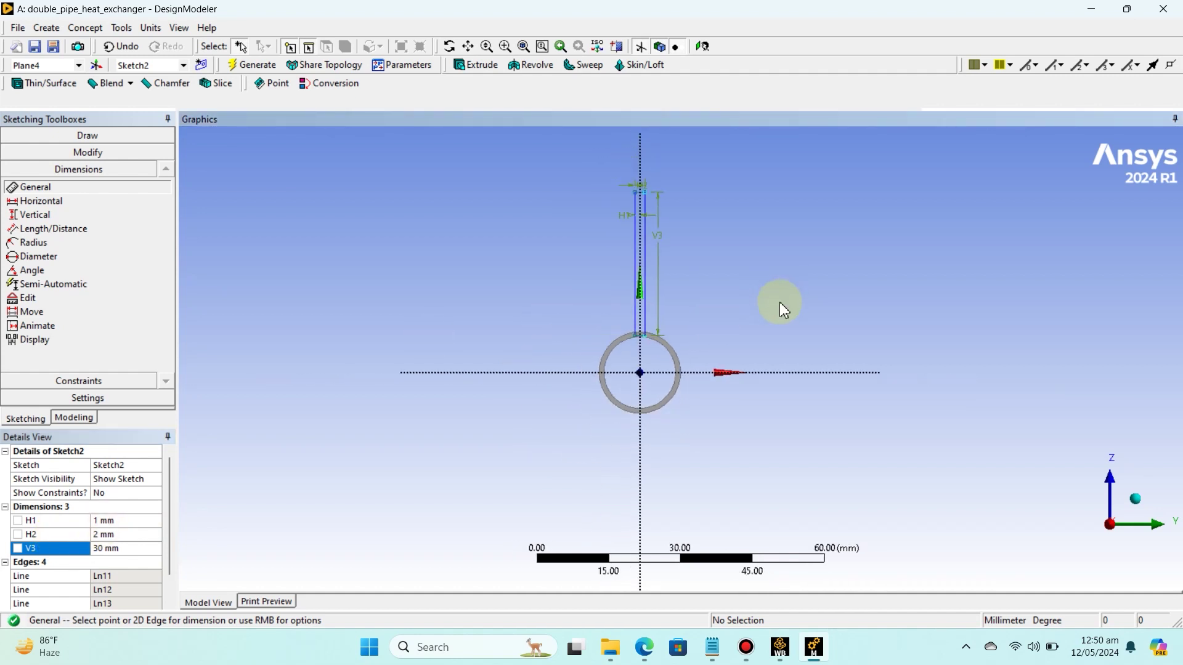
scroll(779, 302, "up", 1)
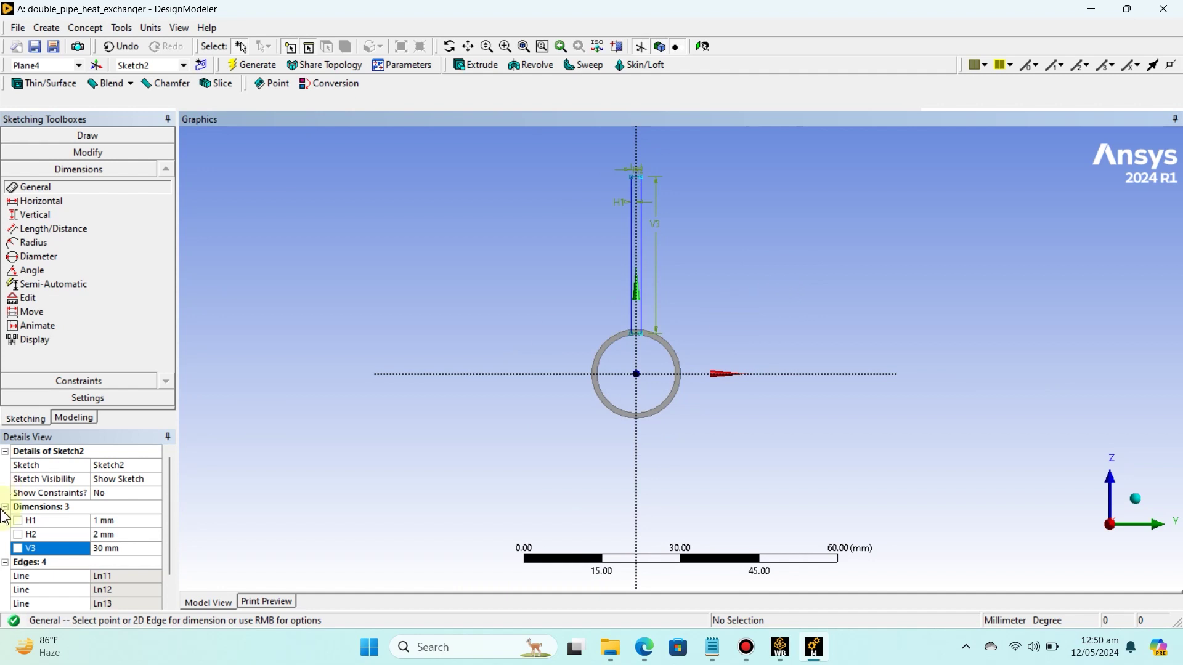
left_click(110, 550)
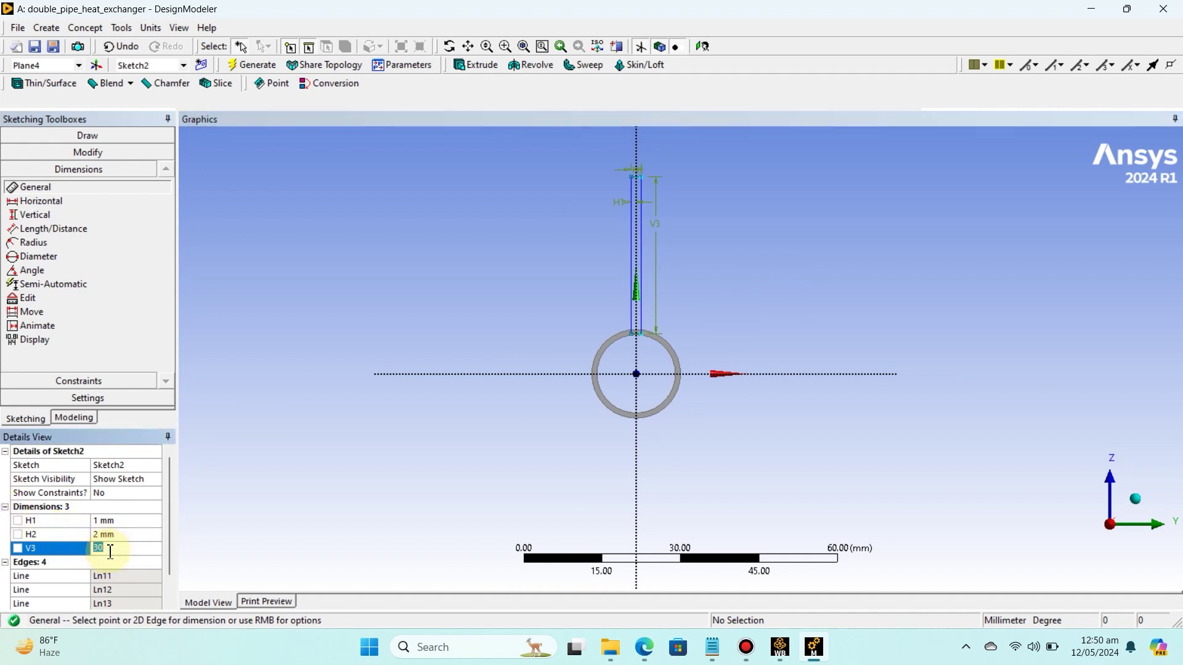
type("25")
key("Return")
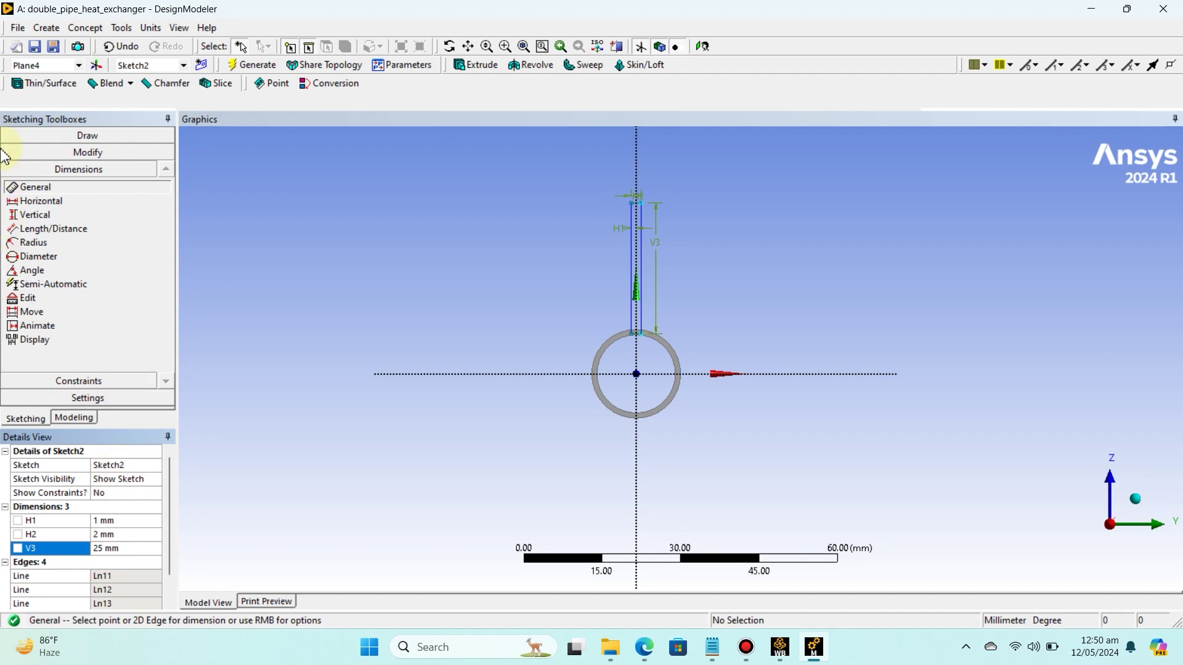
- Extrude the rectangle sketch on Plane4 100 mm along the plane normal with Add Frozen, forming a separate fin body along the pipe
middle_click_drag(508, 223, 450, 228)
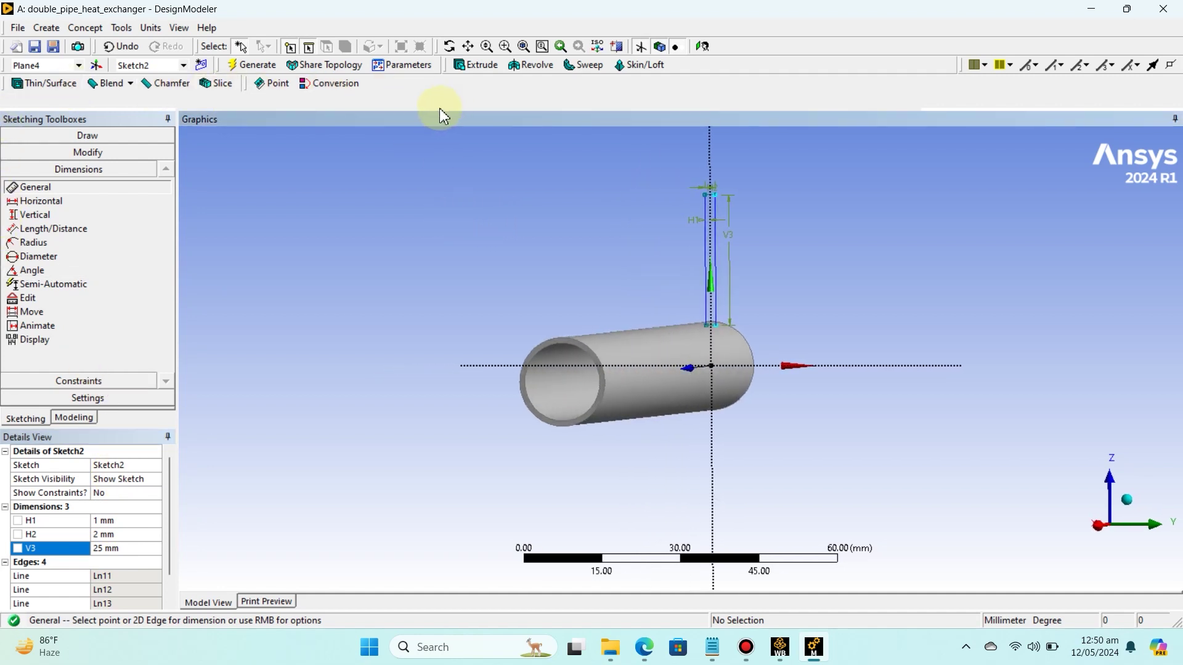
left_click(476, 65)
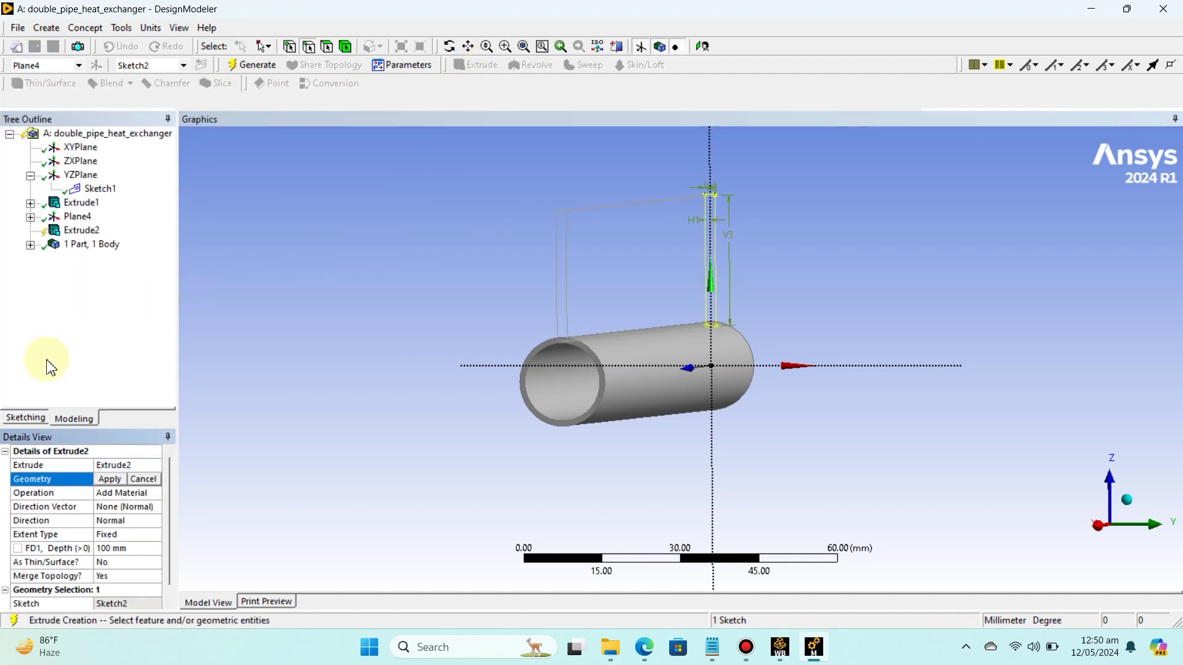
left_click(30, 217)
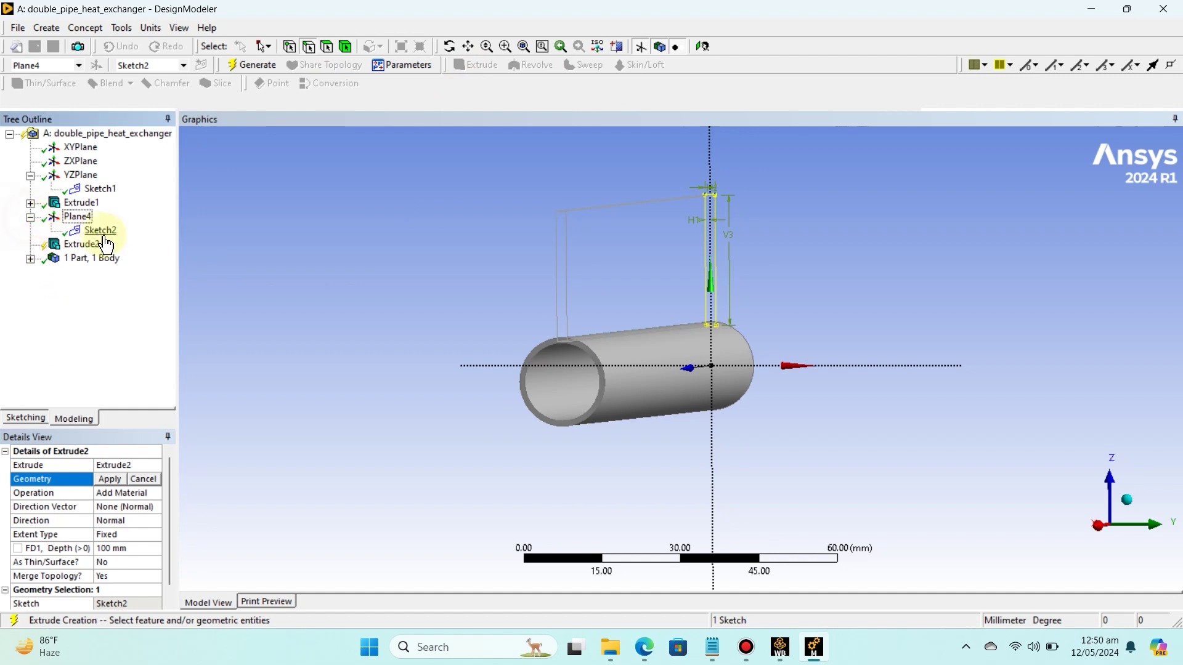
left_click(76, 231)
left_click(110, 479)
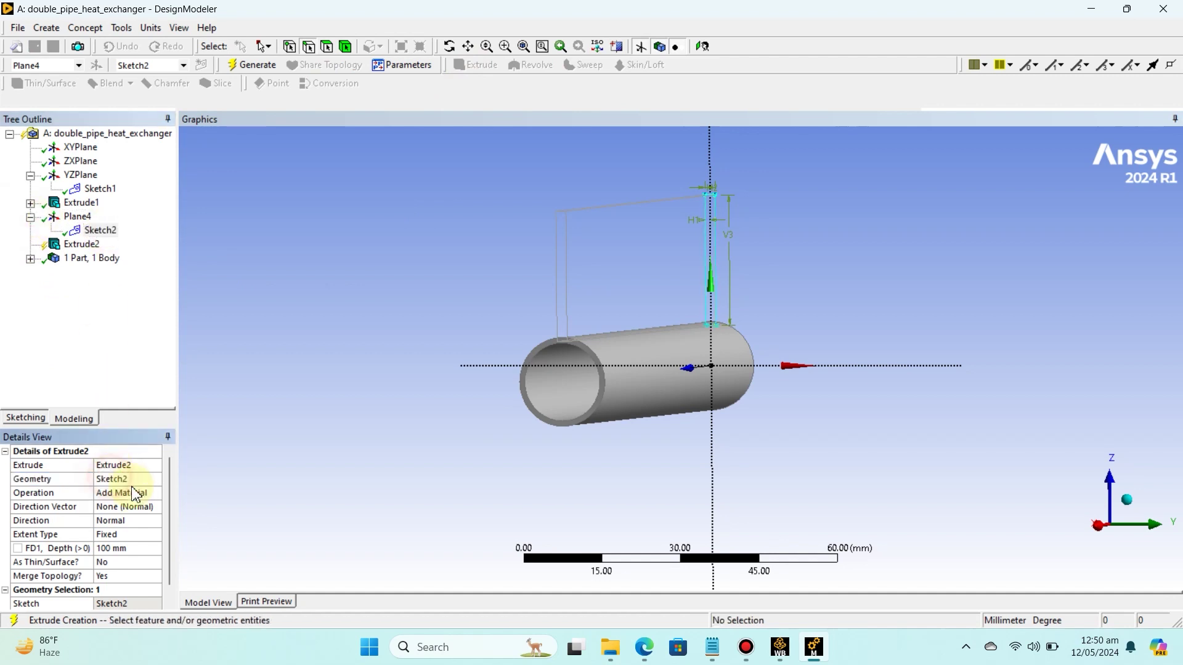
left_click(151, 493)
left_click(155, 493)
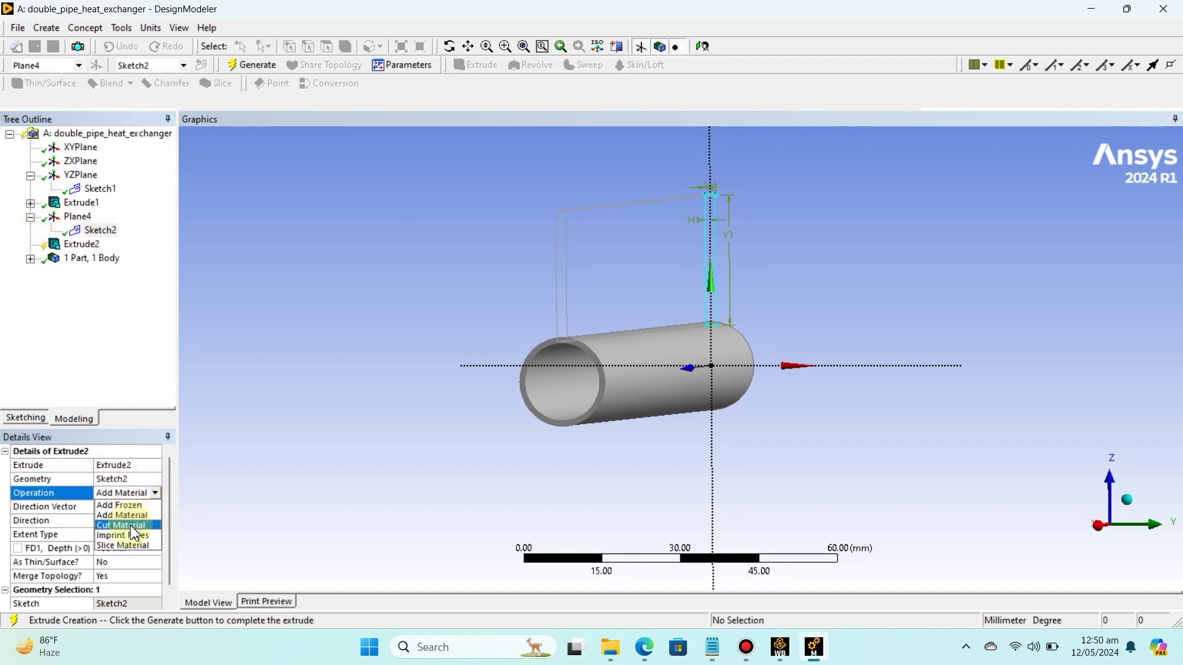
left_click(122, 505)
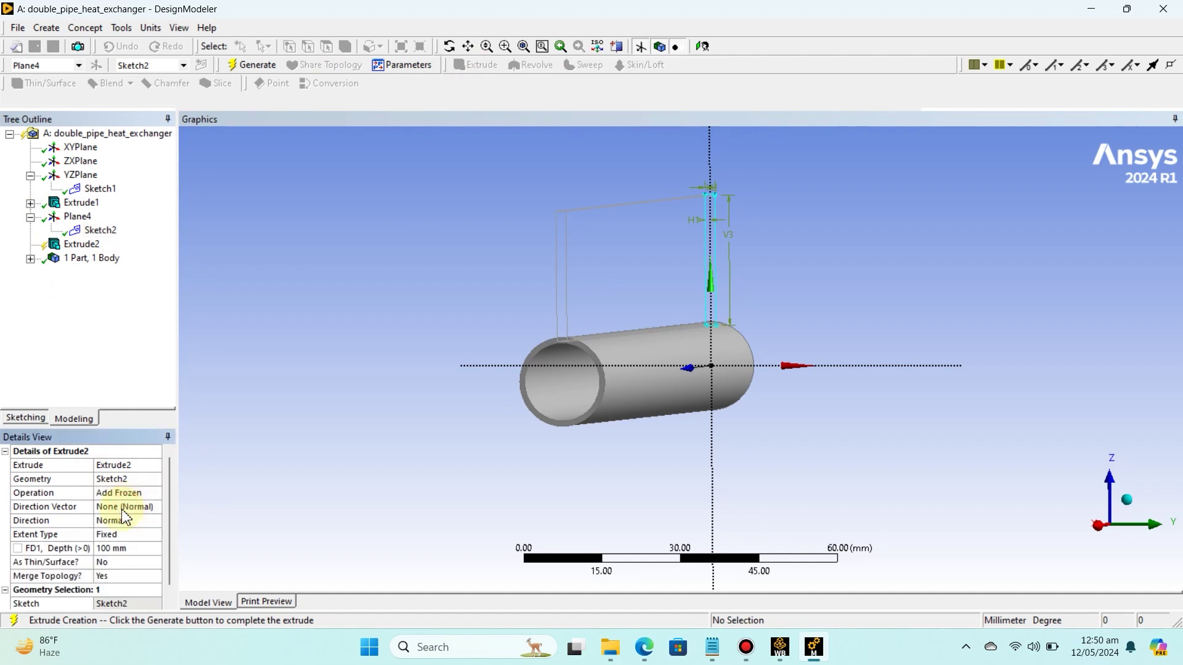
left_click(116, 549)
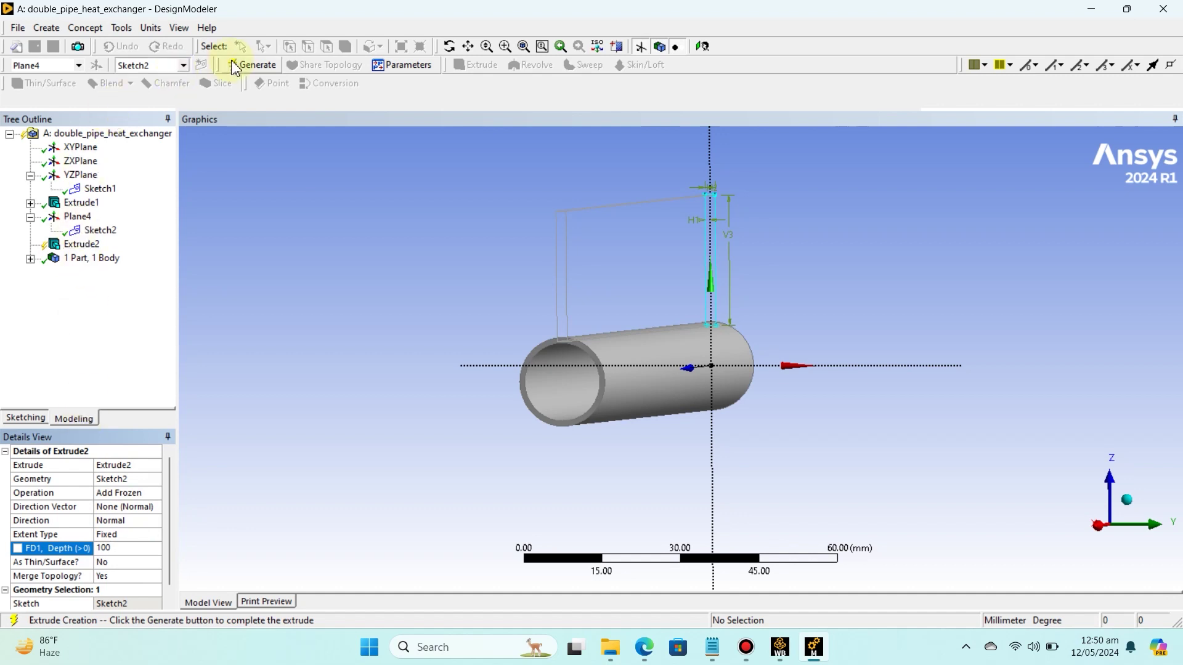
left_click(248, 65)
middle_click_drag(368, 172, 409, 193)
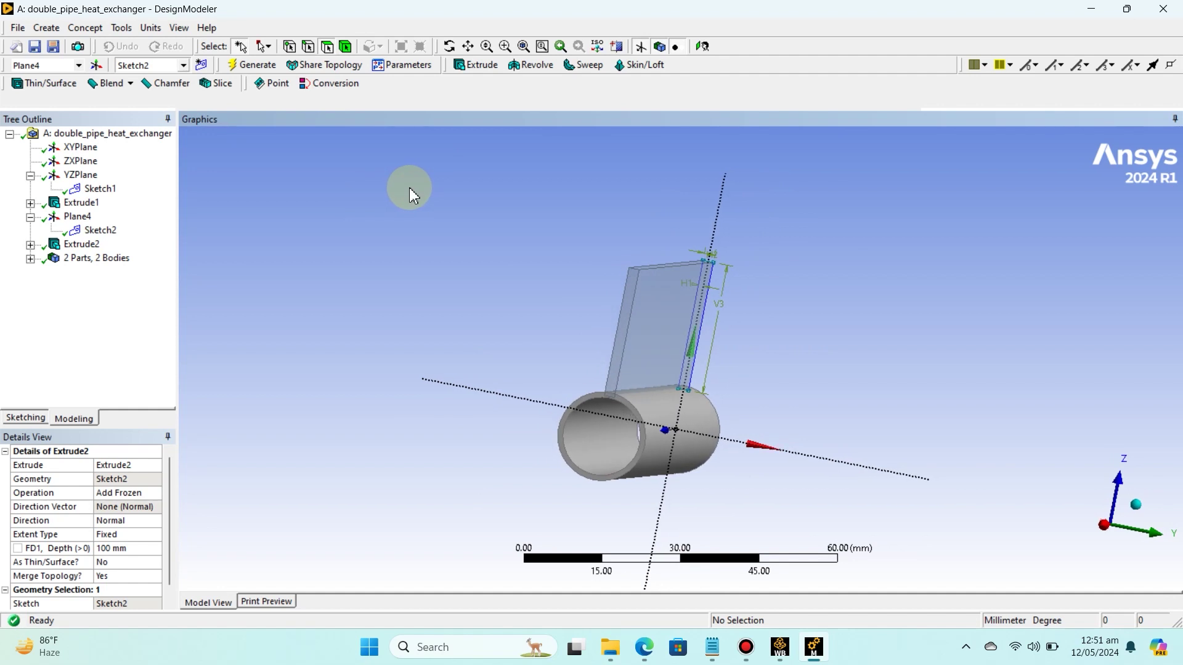
left_click(702, 46)
middle_click_drag(544, 279, 523, 278)
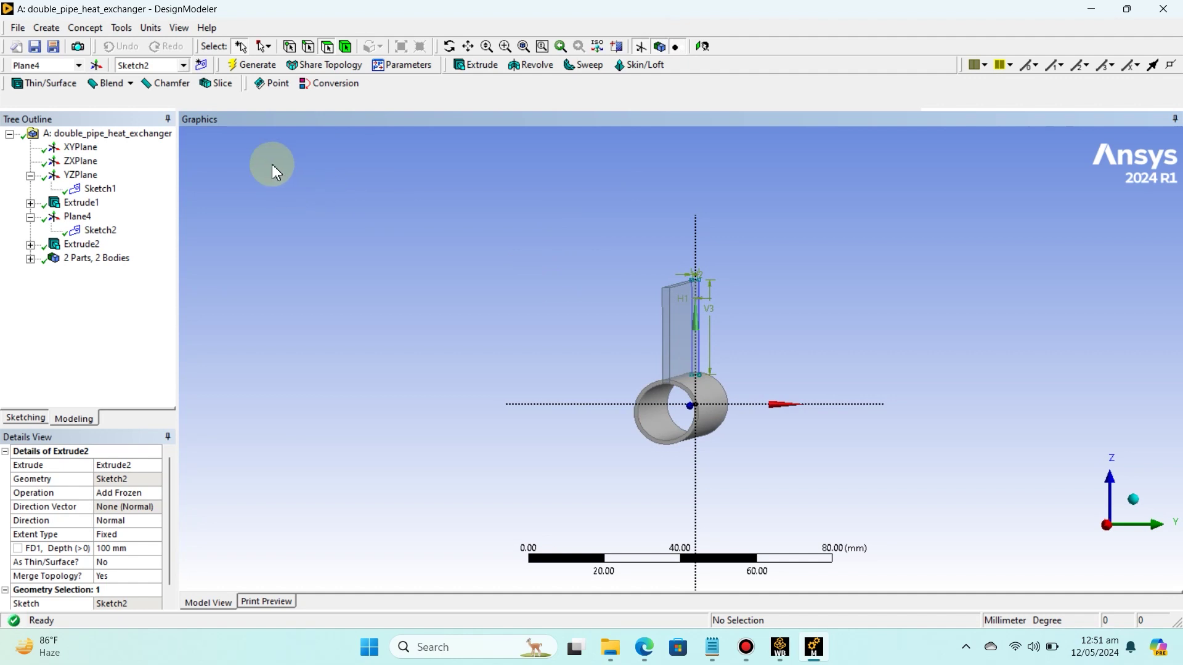
- Start a body pattern with the fin solid as its geometry and set the pattern type to Circular
left_click(46, 28)
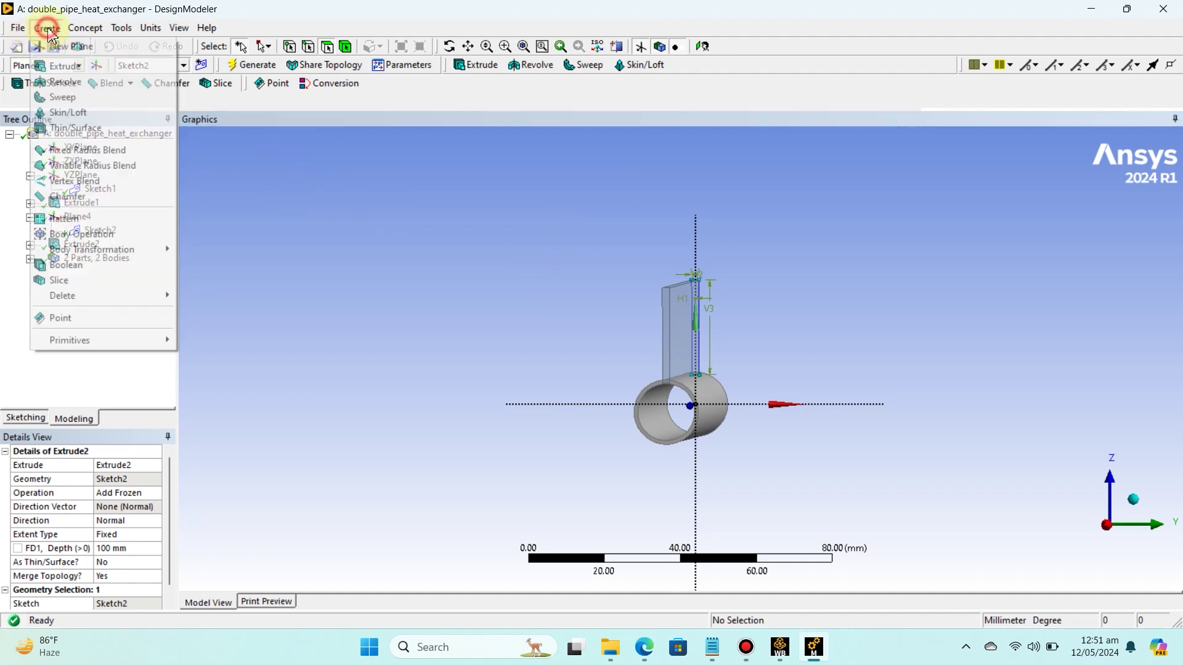
left_click(94, 220)
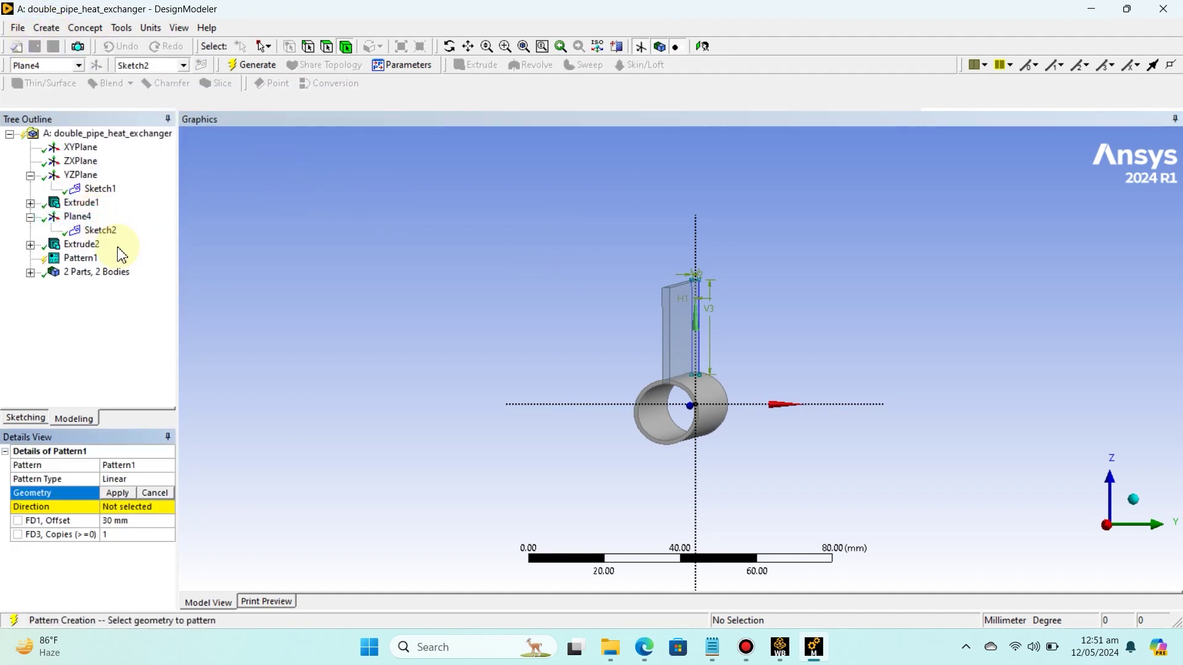
left_click(30, 272)
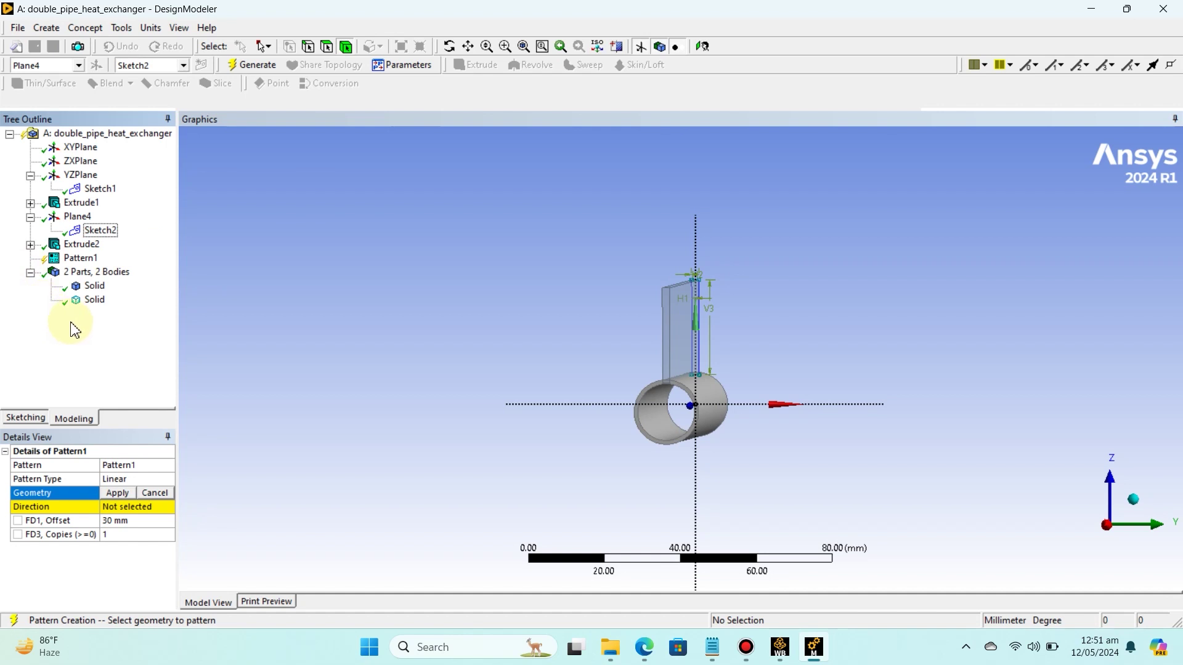
left_click(94, 300)
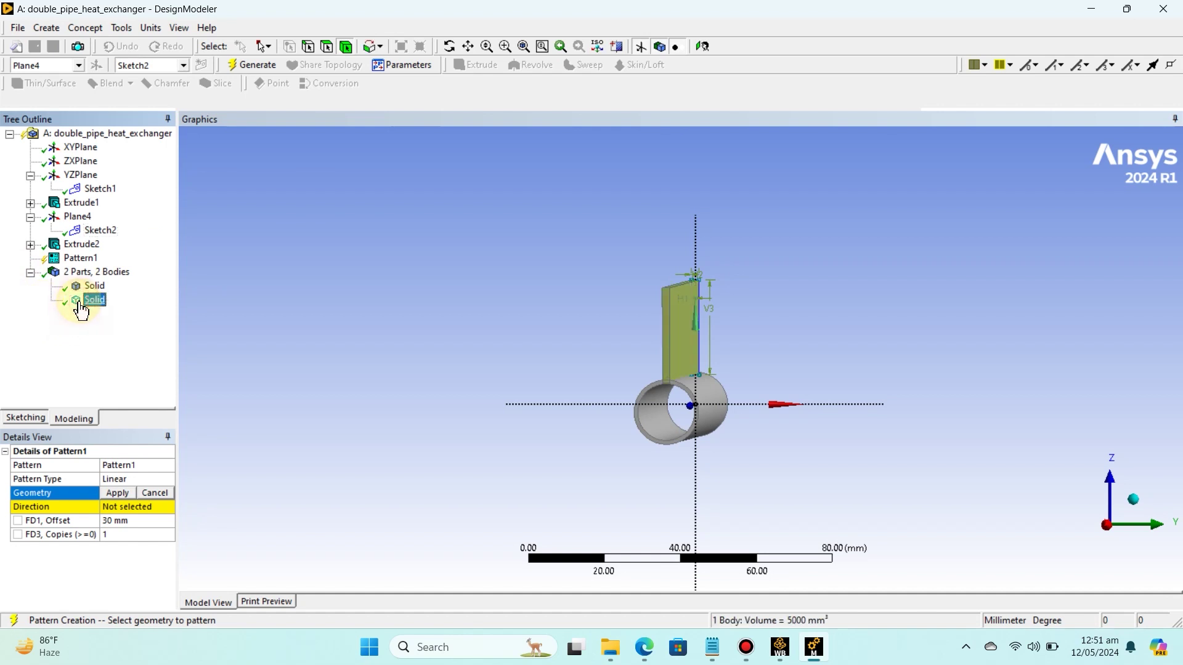
left_click(121, 496)
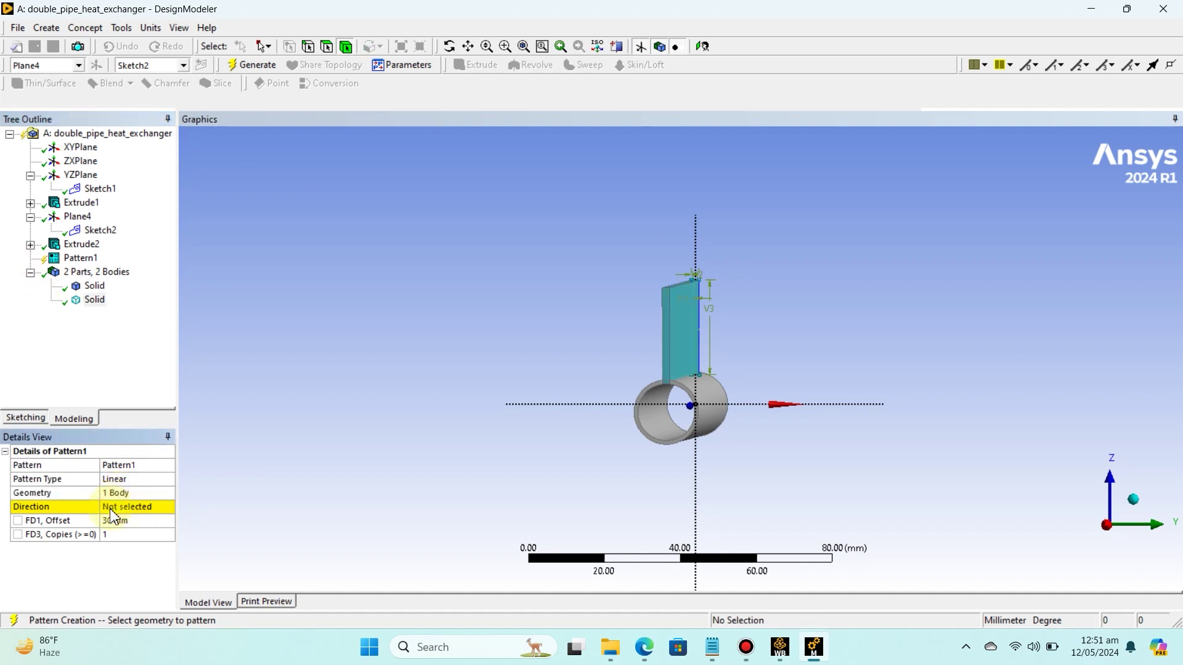
left_click(112, 509)
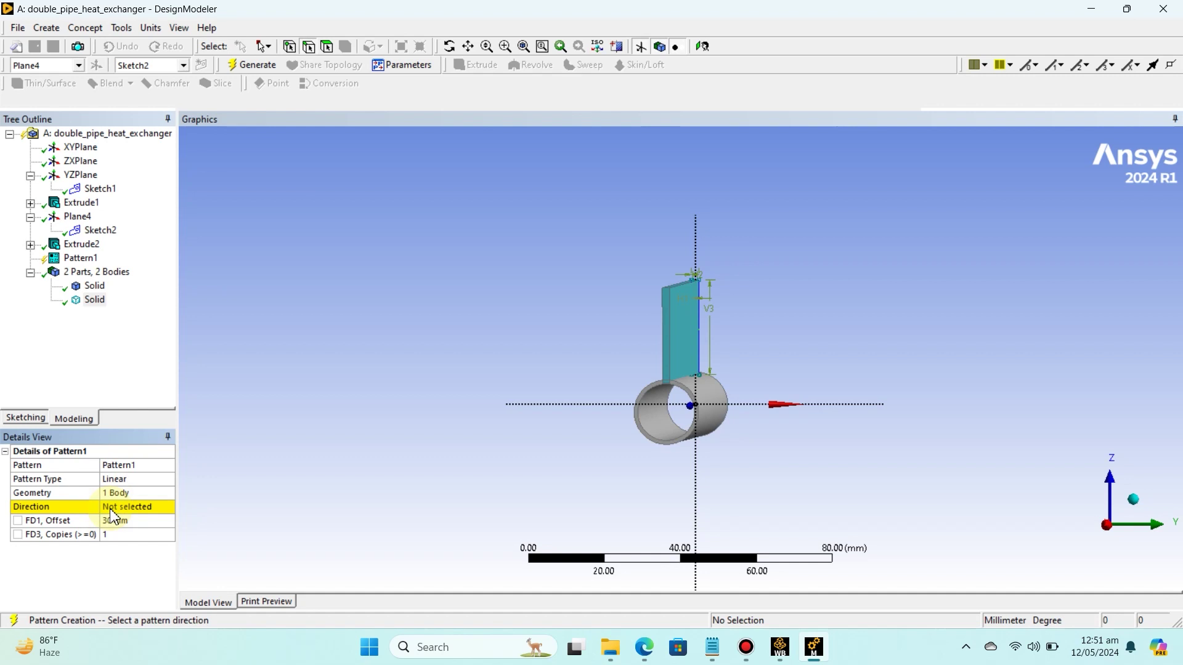
left_click(127, 479)
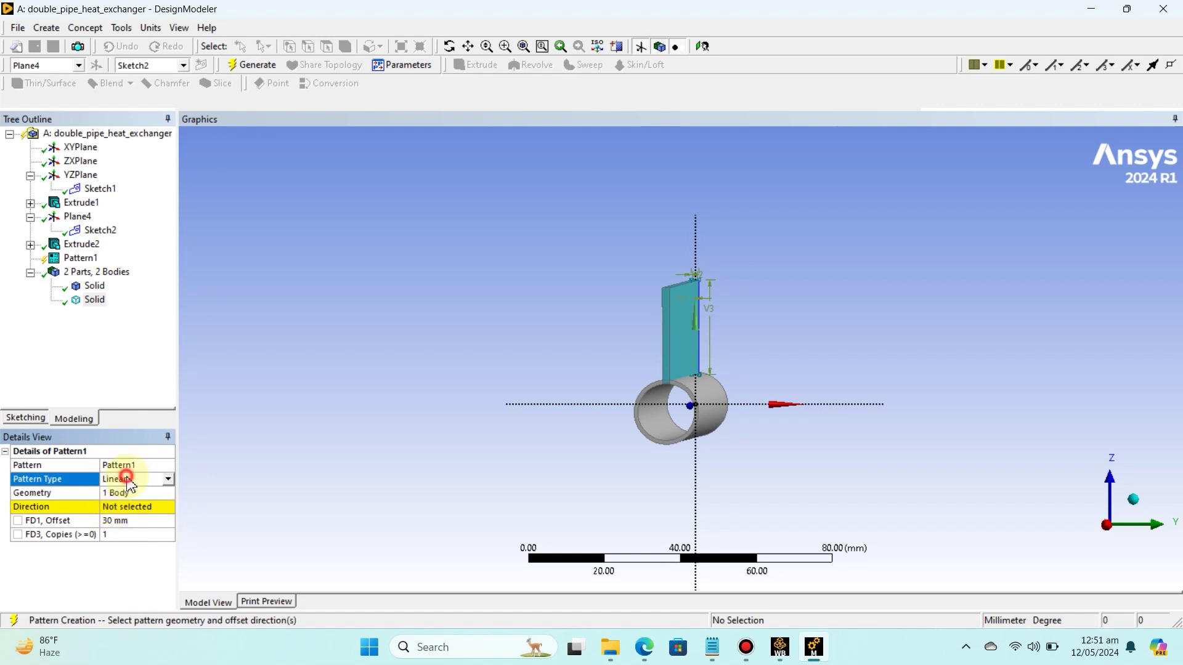
left_click(167, 480)
left_click(127, 507)
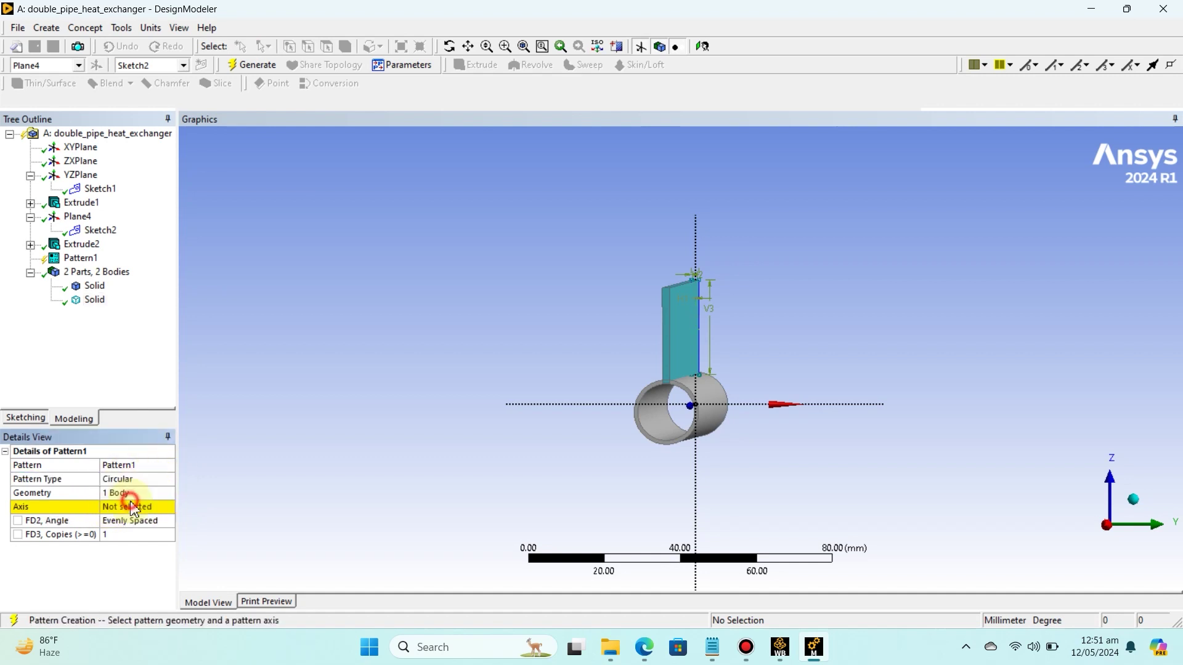
- Set the circular pattern's axis to the normal of YZPlane, so it runs along the pipe's length
left_click(123, 508)
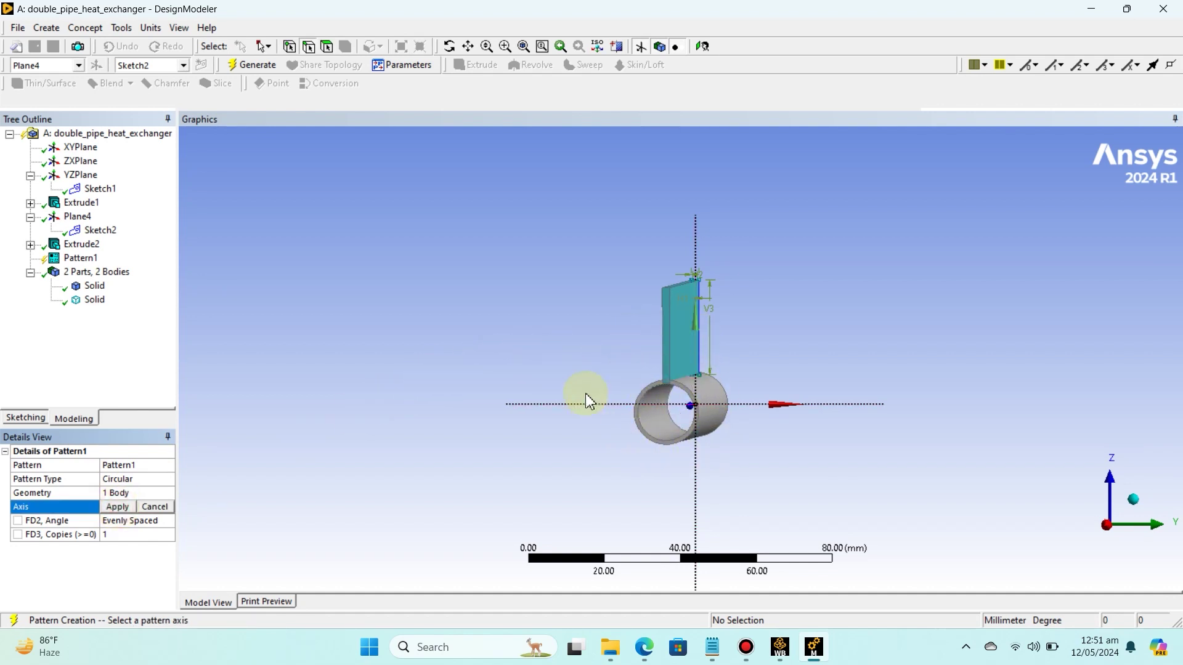
middle_click_drag(586, 396, 531, 372)
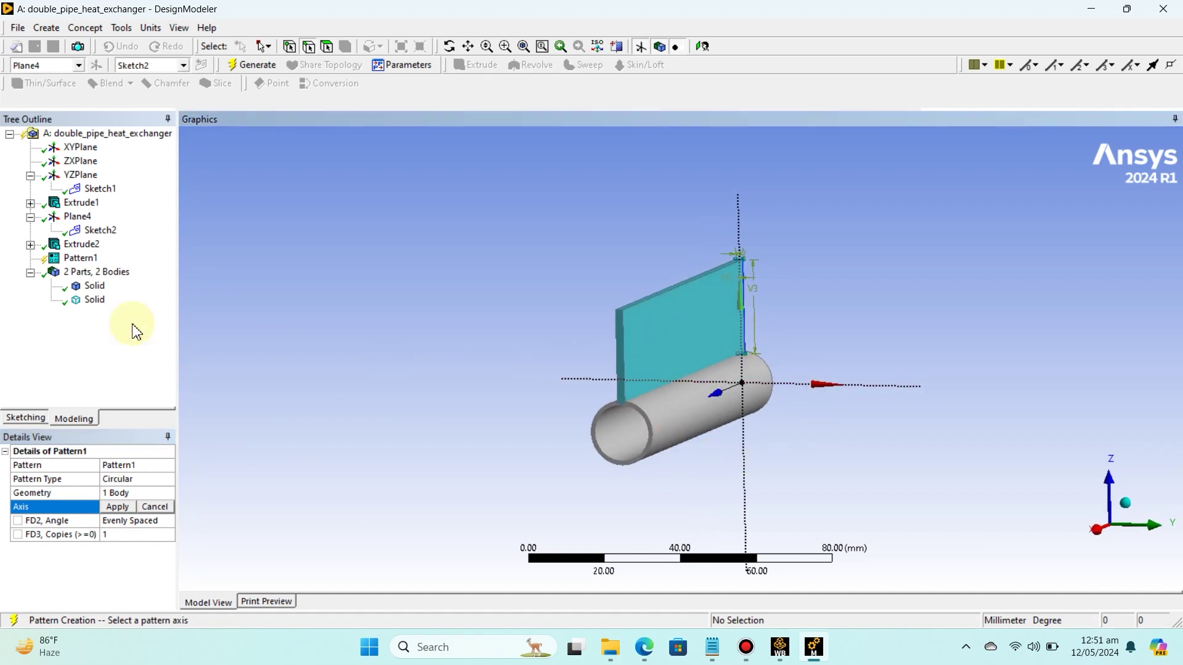
left_click(75, 148)
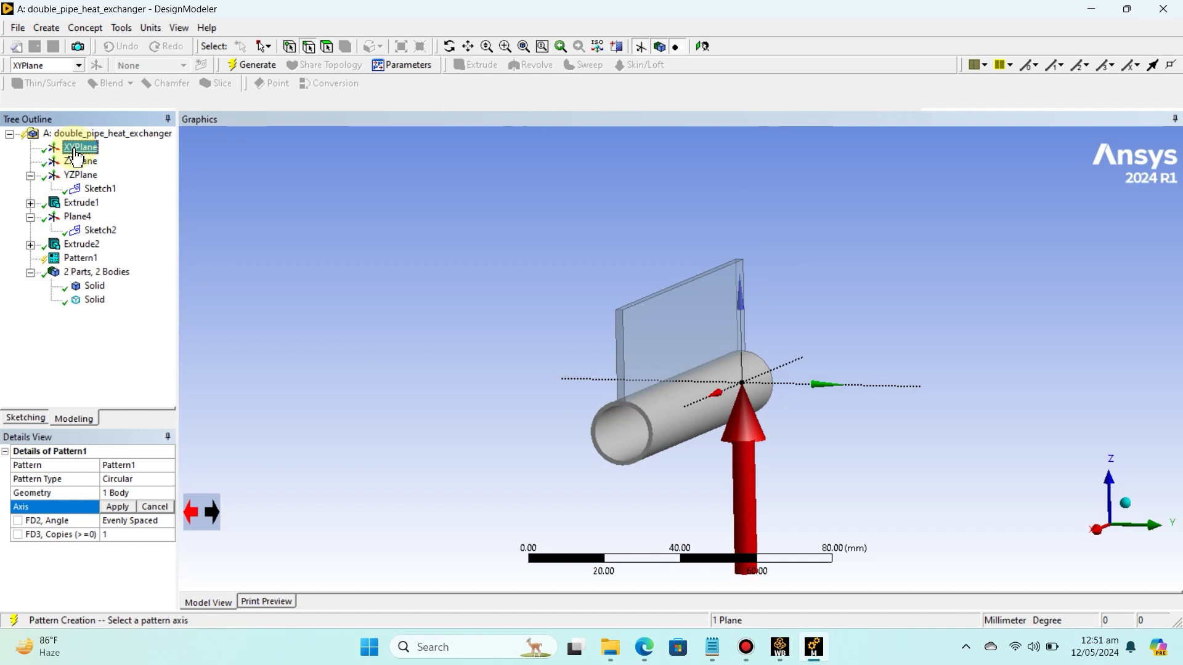
double_click(79, 177)
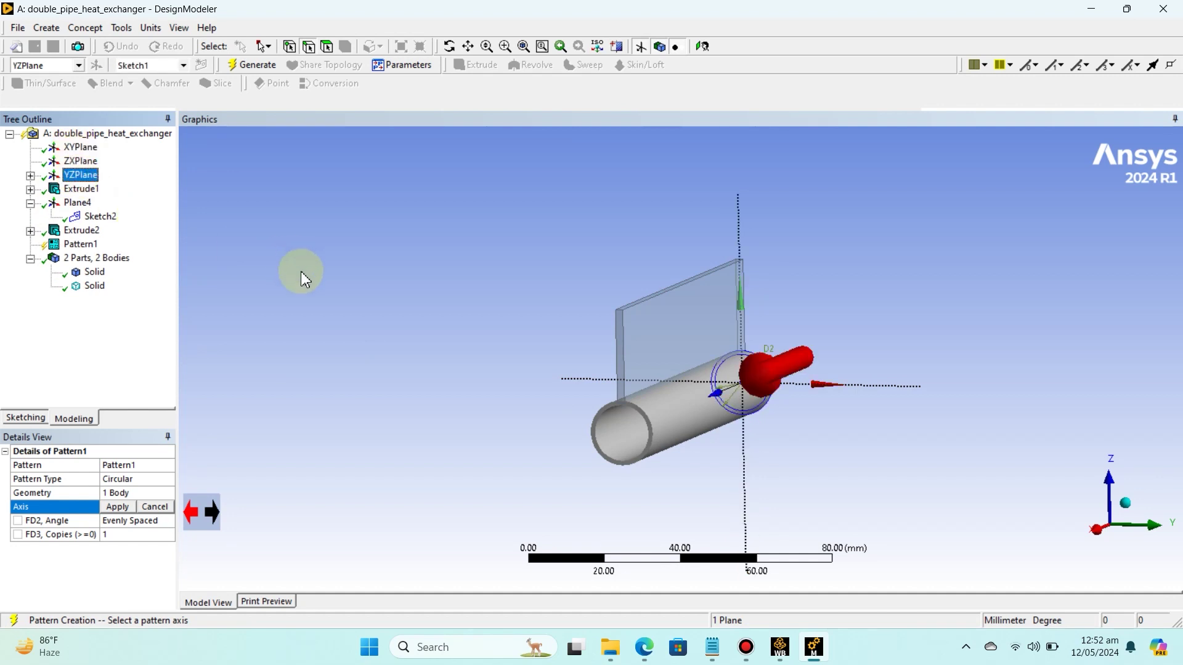
middle_click_drag(304, 277, 169, 267)
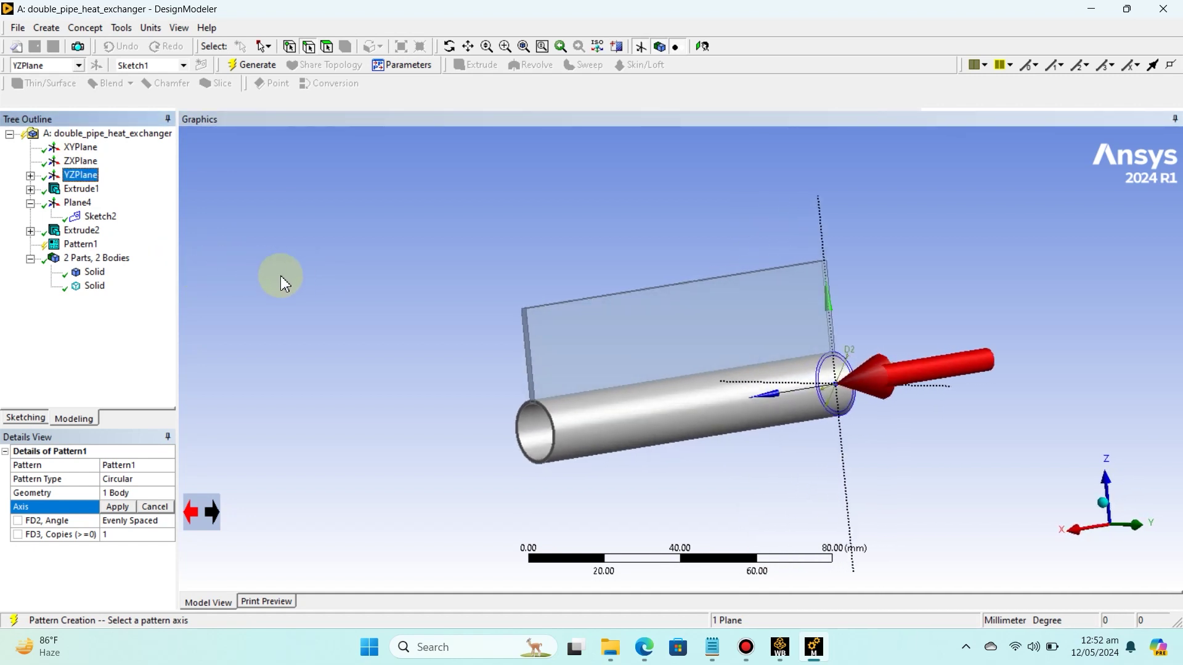
middle_click_drag(358, 410, 416, 407)
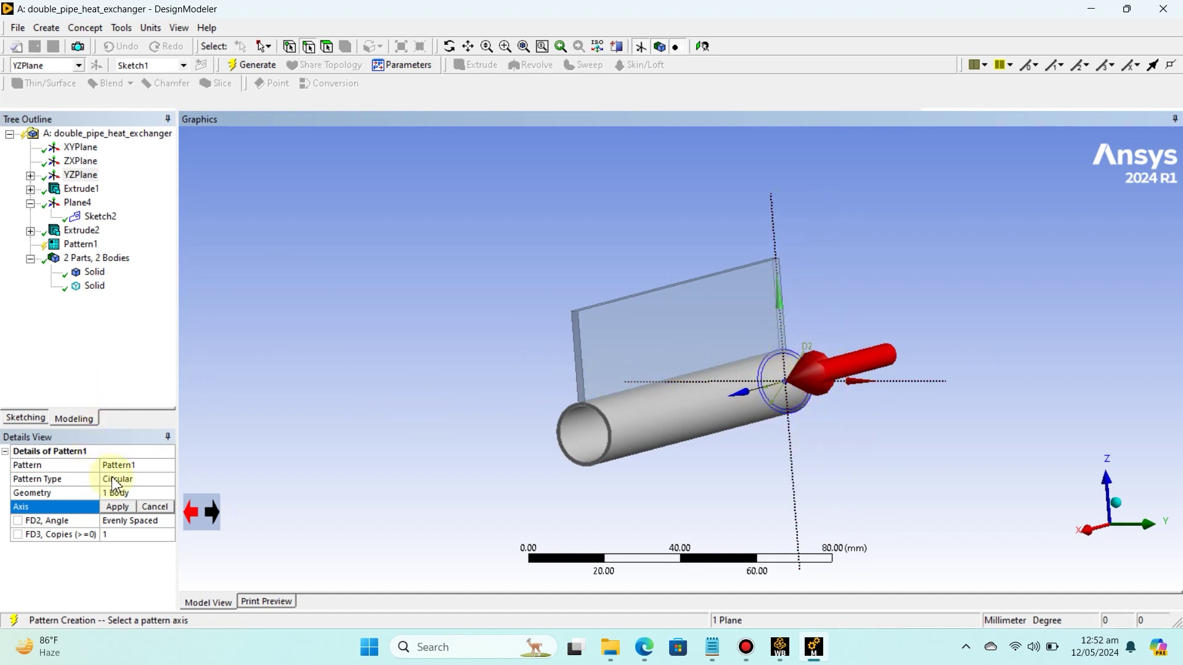
left_click(117, 507)
- Set the evenly spaced fin pattern to 9 copies and generate it around the pipe
left_click(120, 535)
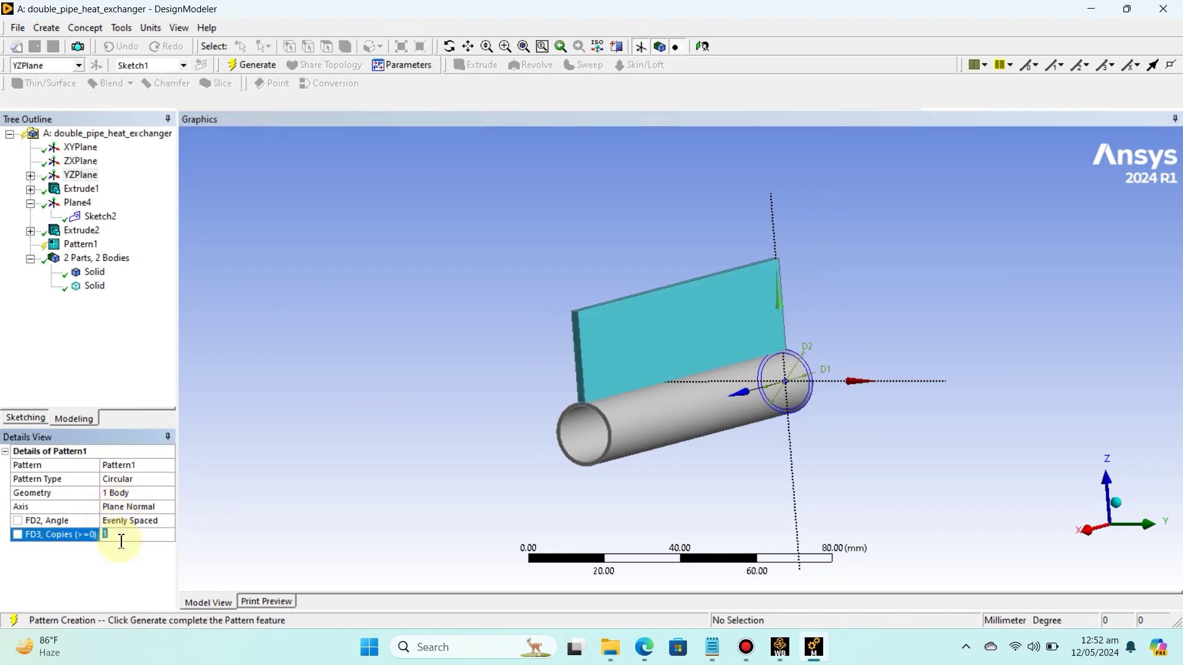
type("9")
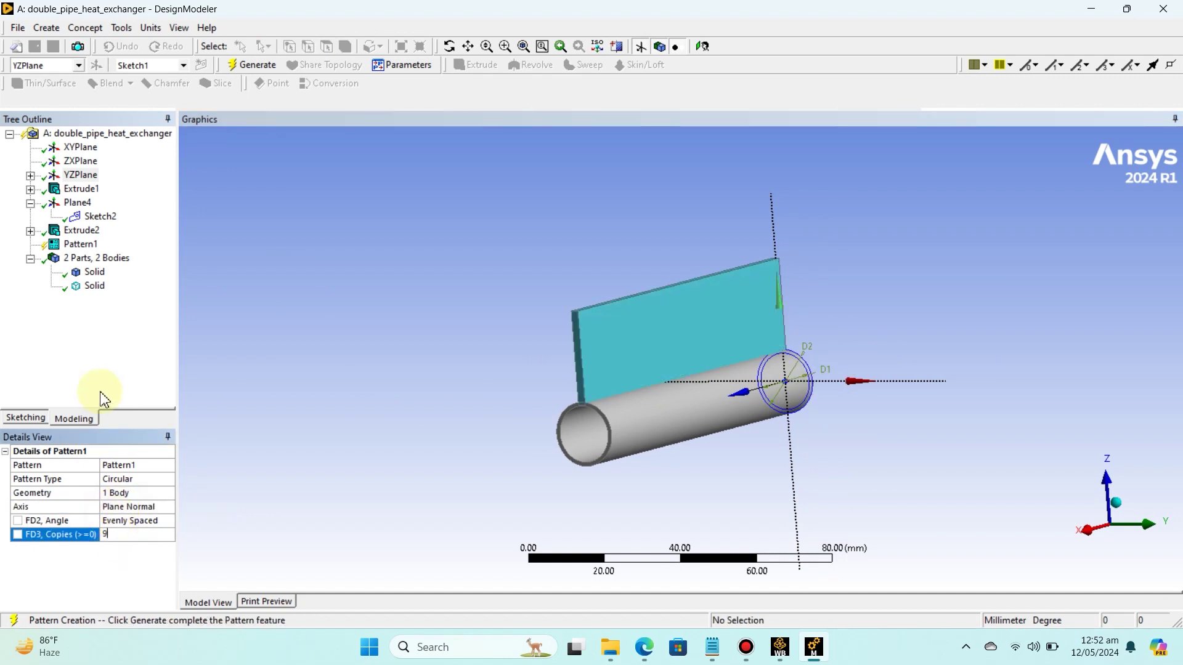
left_click(251, 65)
middle_click_drag(386, 312, 477, 298)
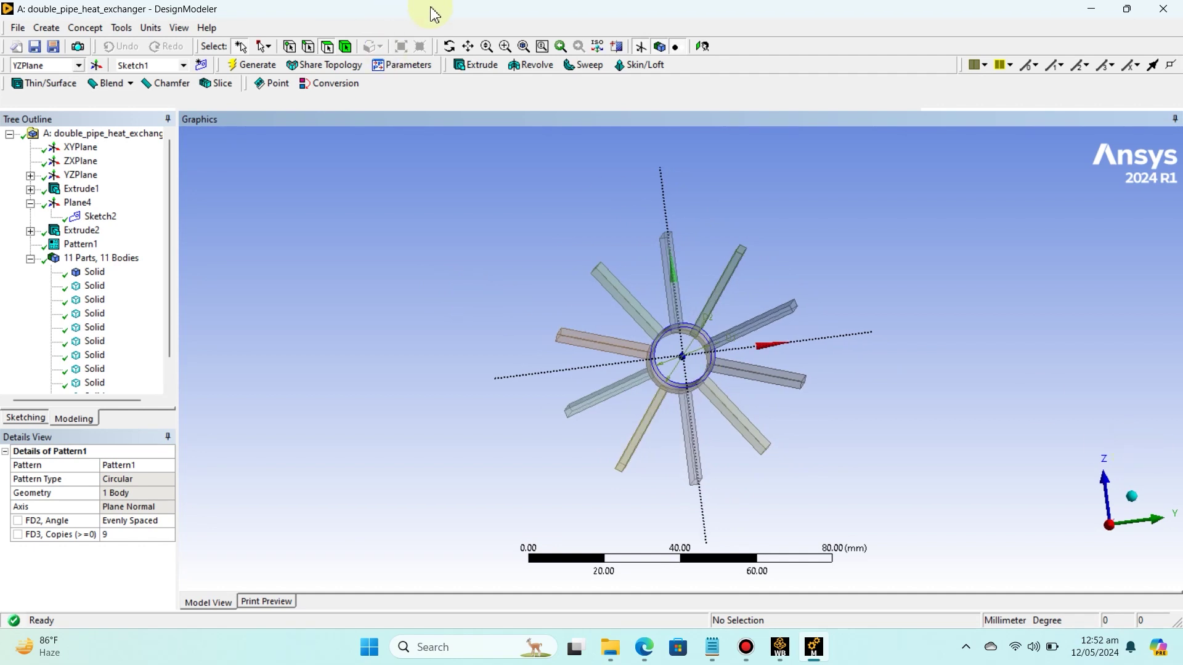
- Change the fin pattern to 7 copies and regenerate it
left_click(702, 47)
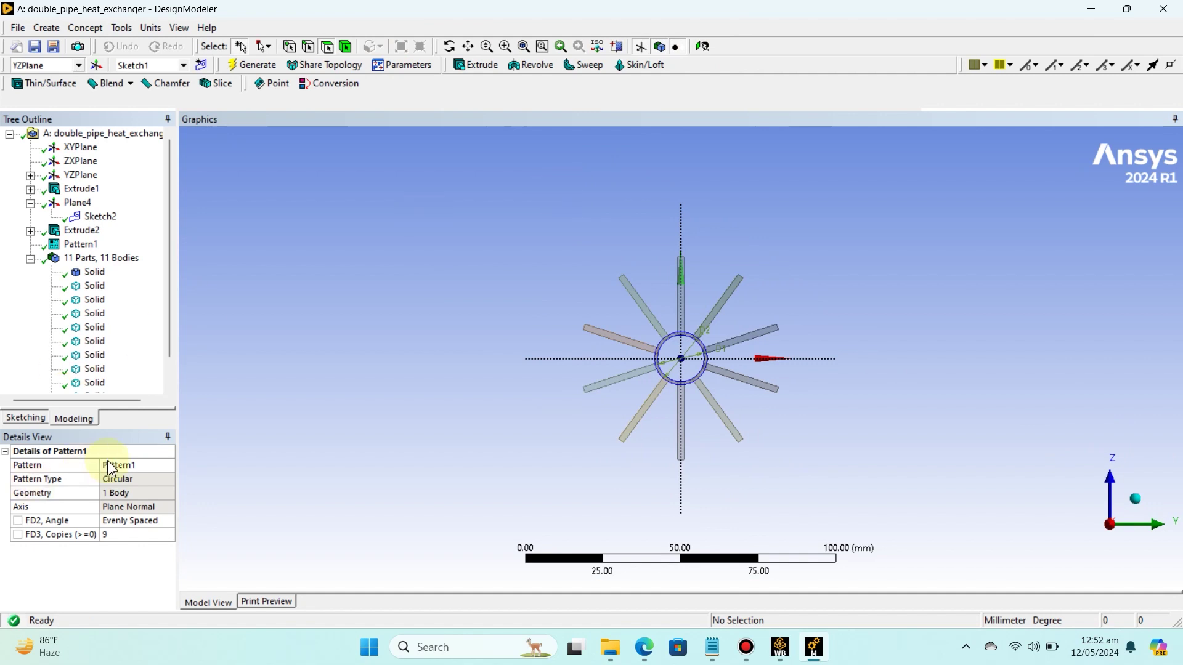
left_click(115, 535)
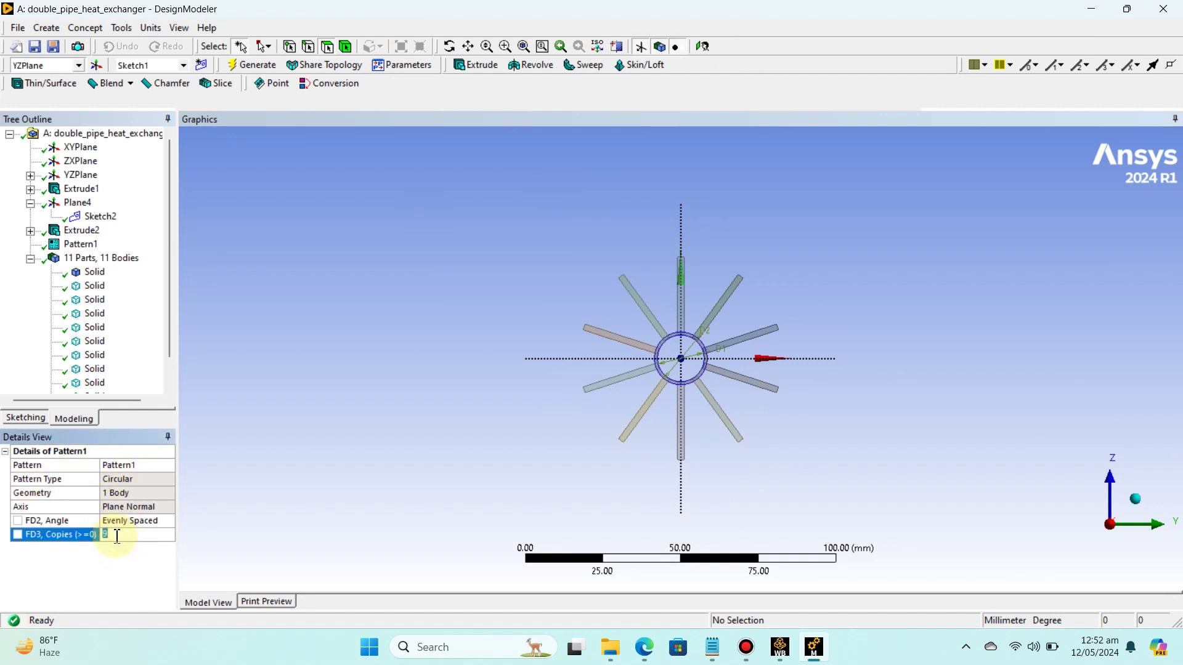
type("7")
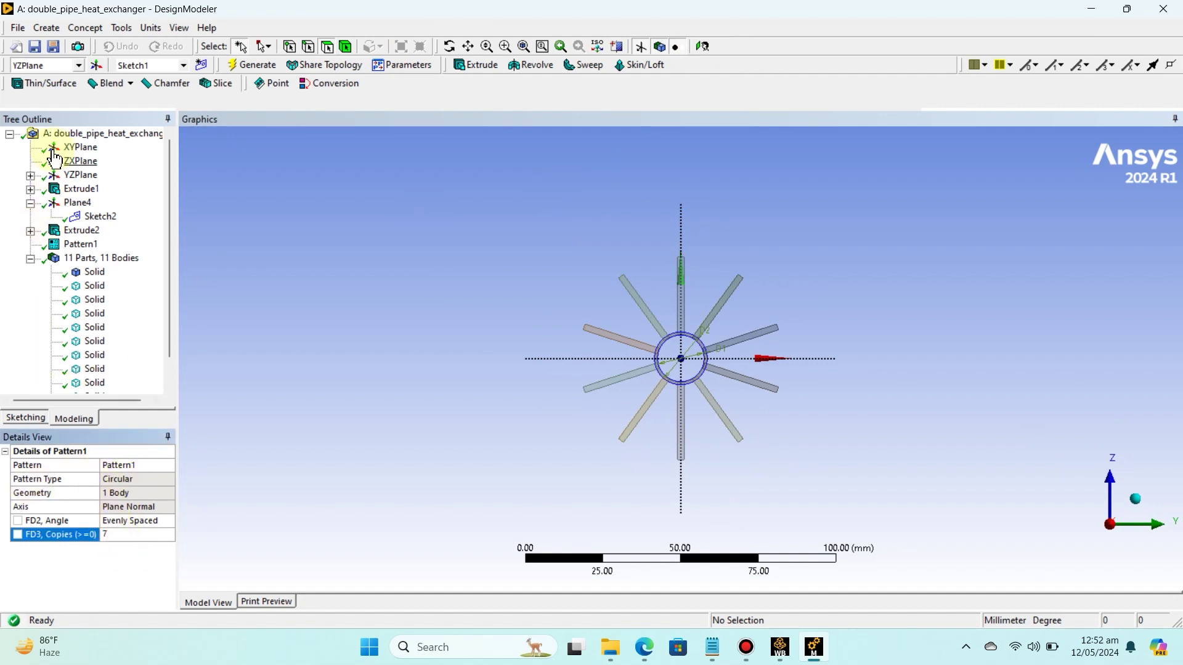
left_click(236, 68)
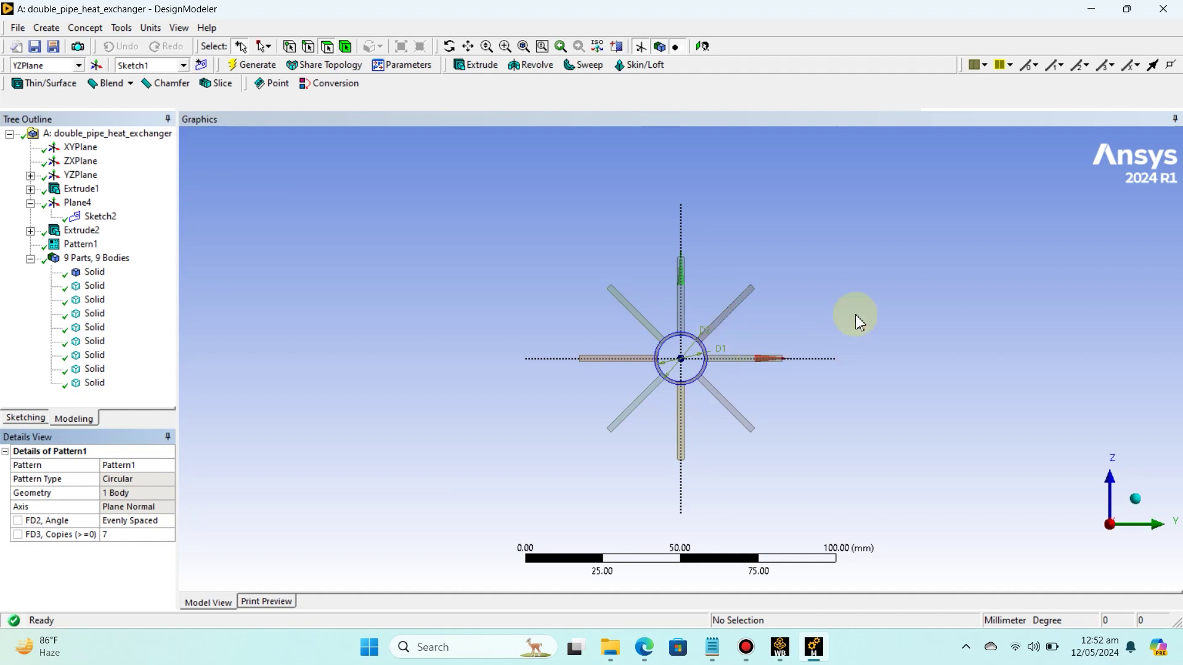
middle_click_drag(855, 314, 817, 316)
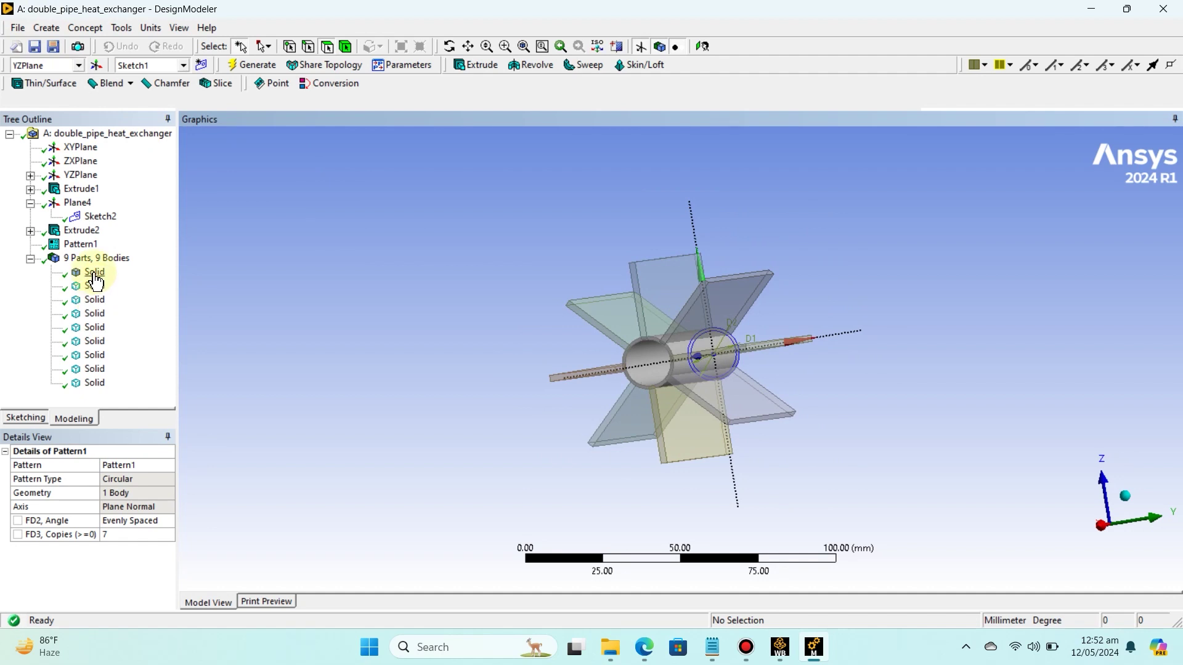
- Unite the pipe and all eight fins into a single body with a Boolean operation
left_click(46, 28)
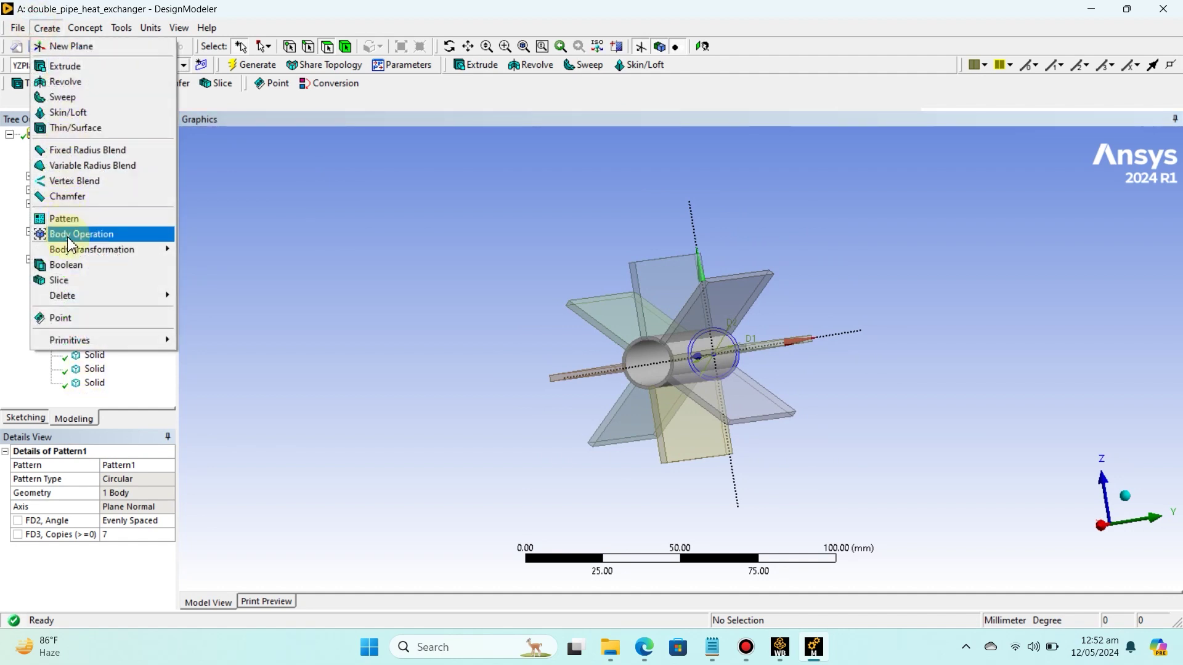
left_click(80, 268)
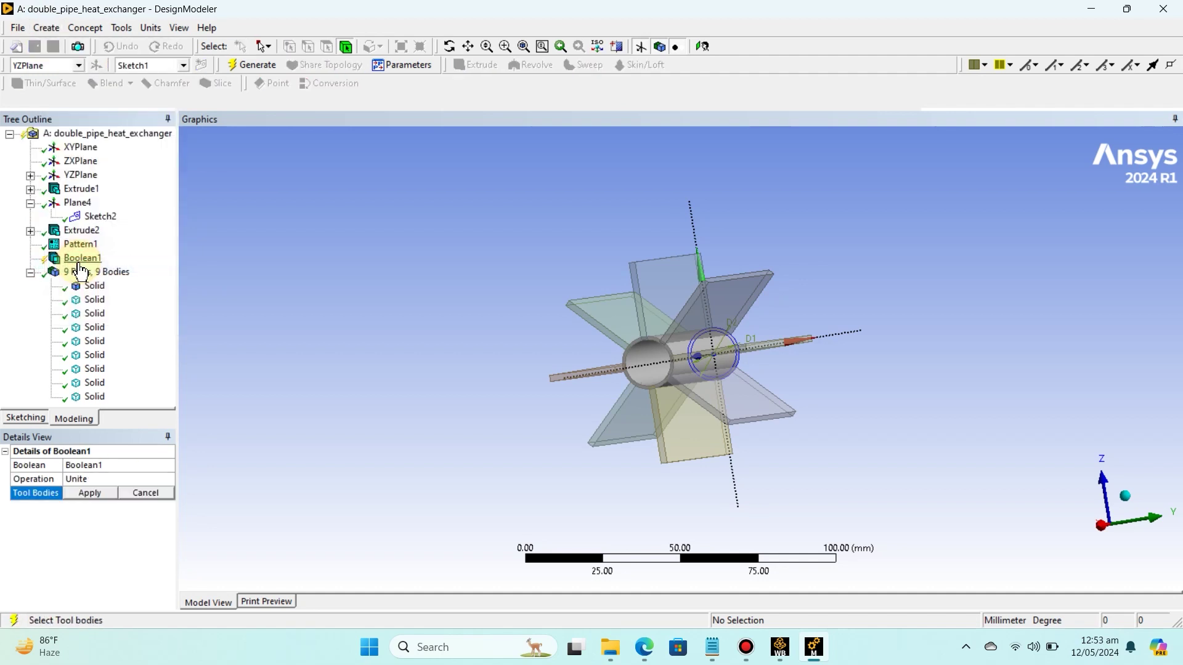
left_click(106, 481)
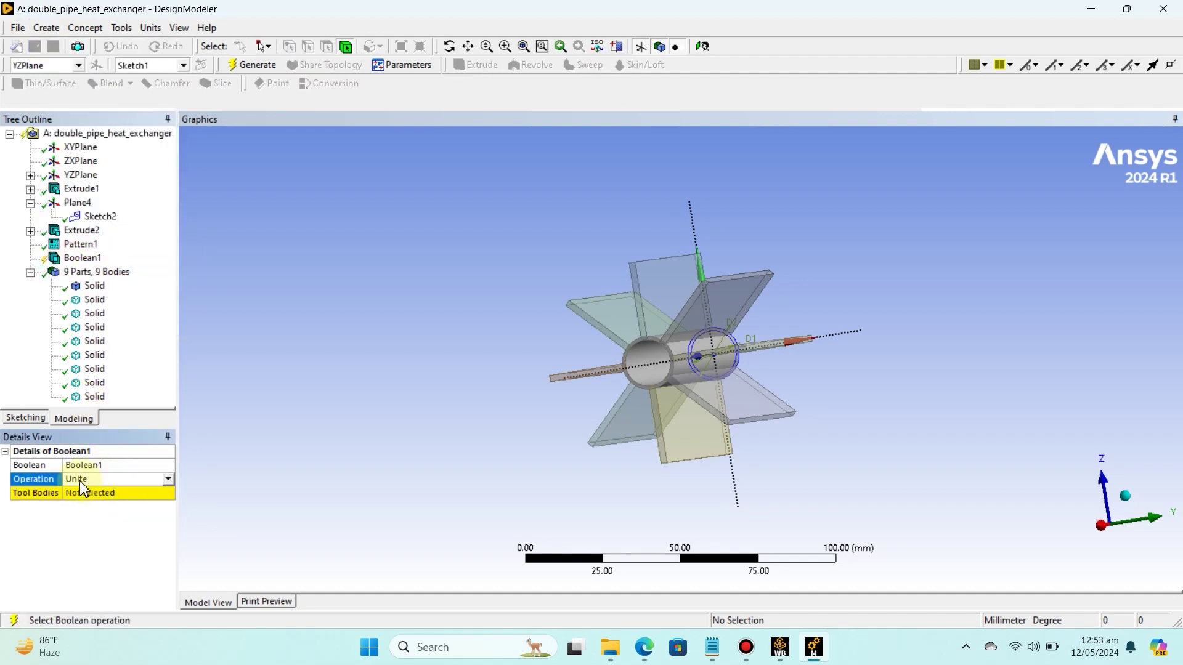
left_click(86, 496)
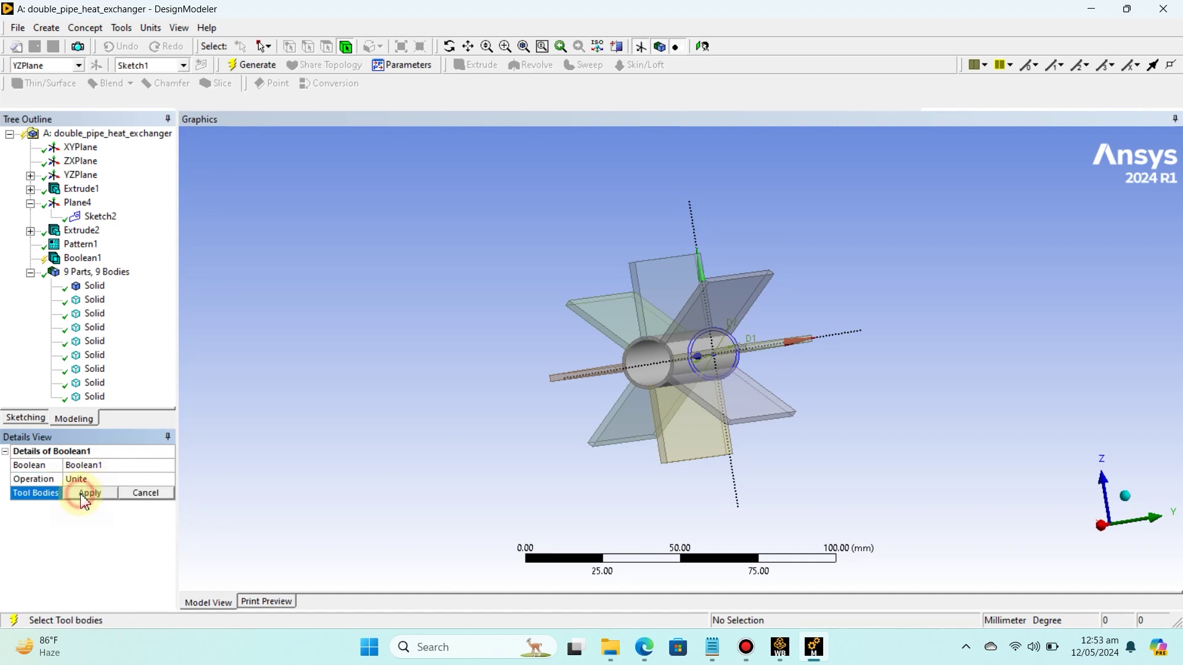
left_click(80, 287)
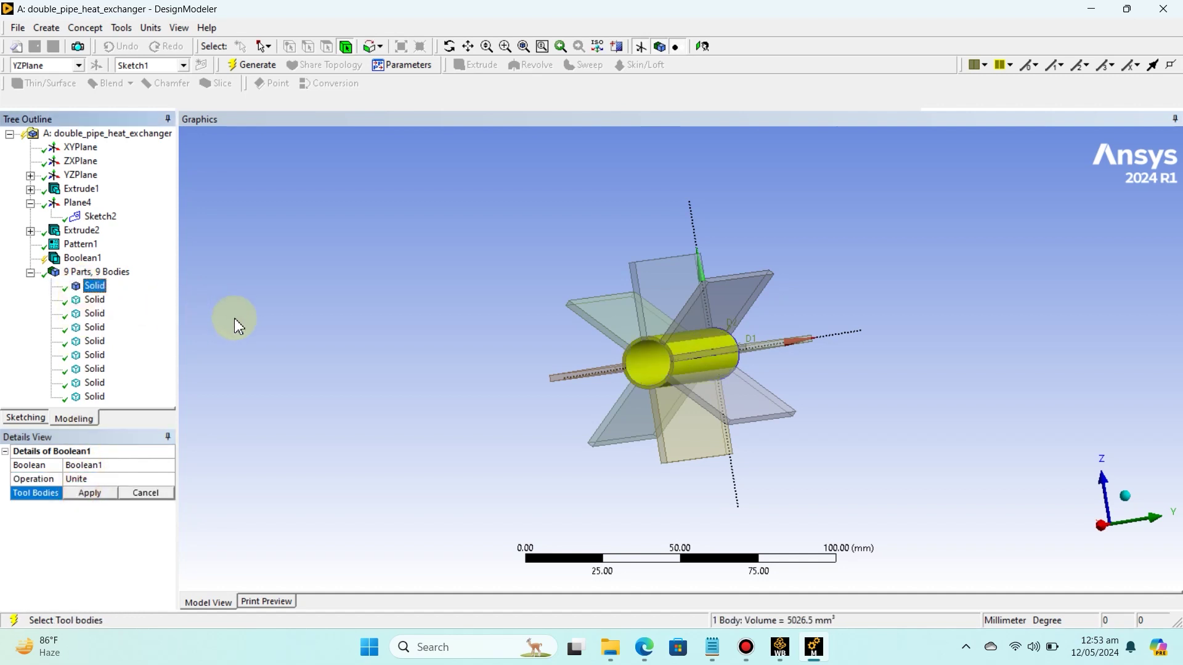
key("shift+Down")
key("shift+Down")
key("shift+Down")
key("shift+Down")
key("shift+Down")
key("shift+Down")
key("shift+Down")
key("shift+Down")
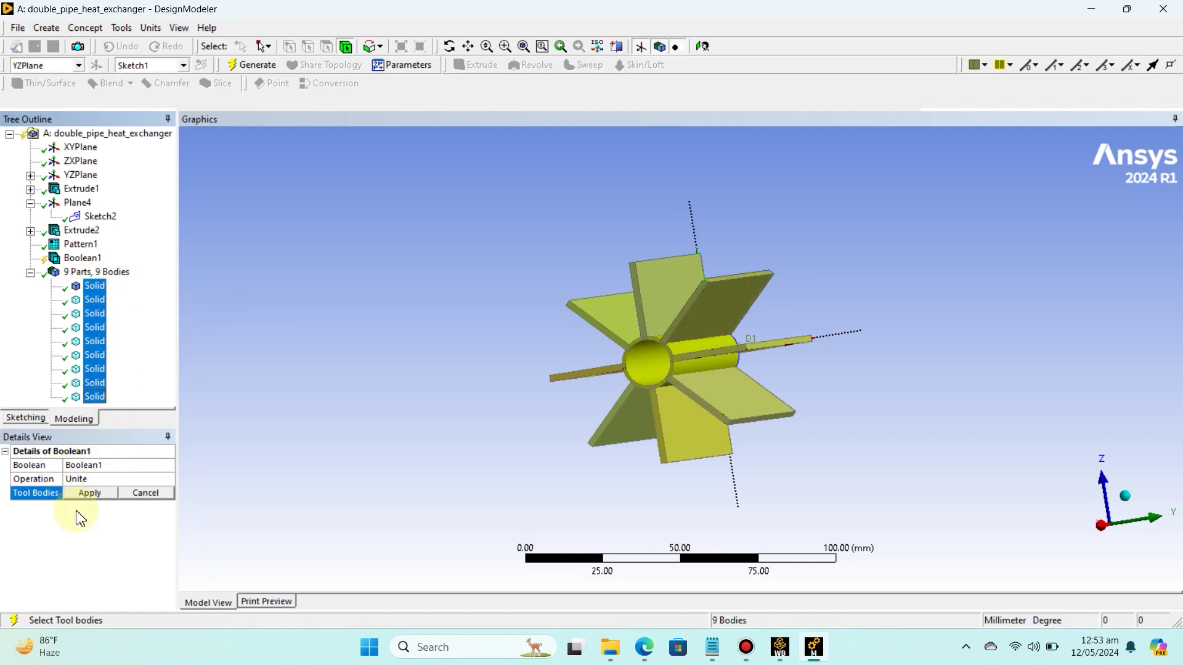
left_click(90, 494)
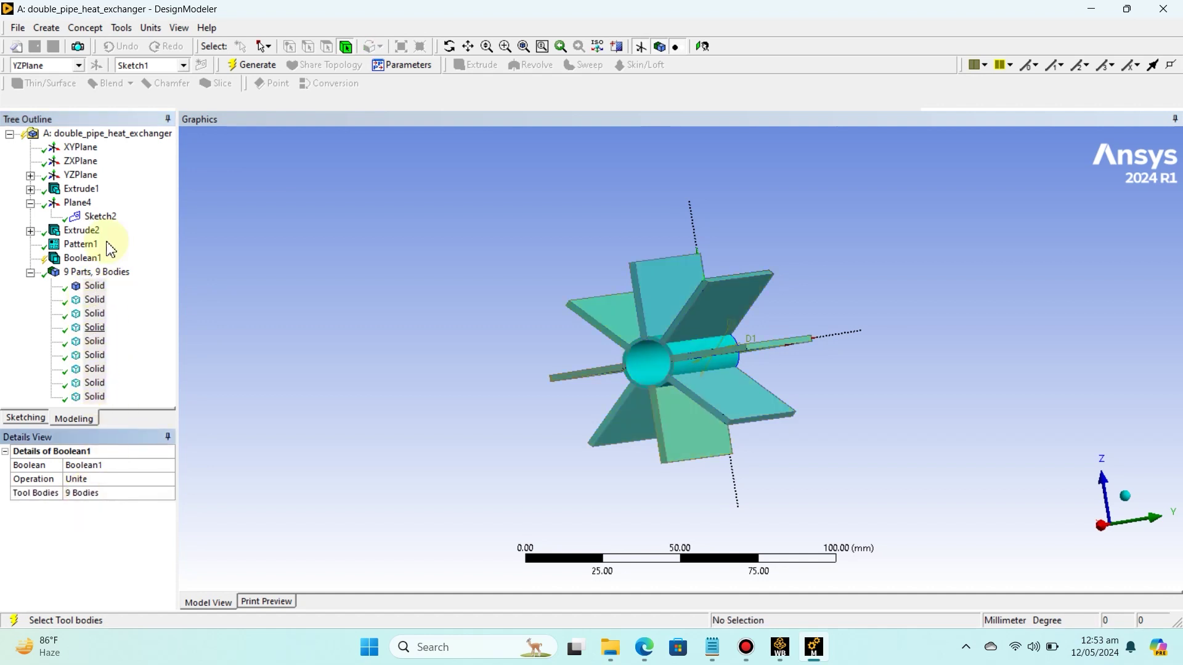
left_click(235, 64)
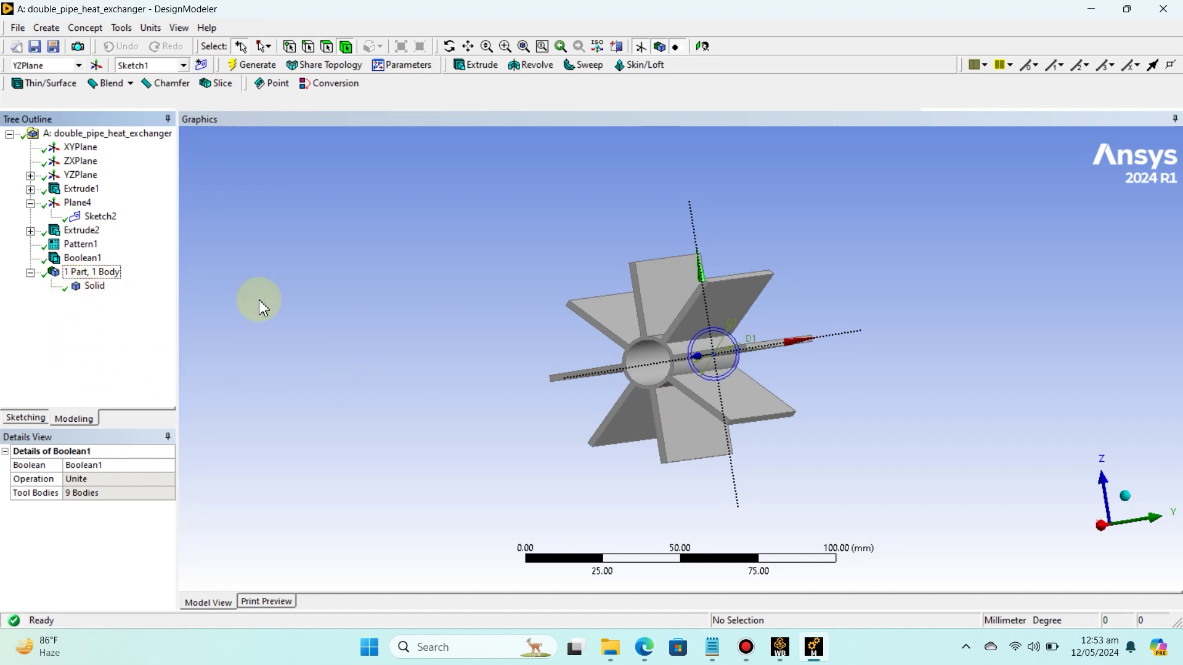
- Create a new plane from YZPlane without any transform, generate it and select it
middle_click_drag(386, 309, 422, 304)
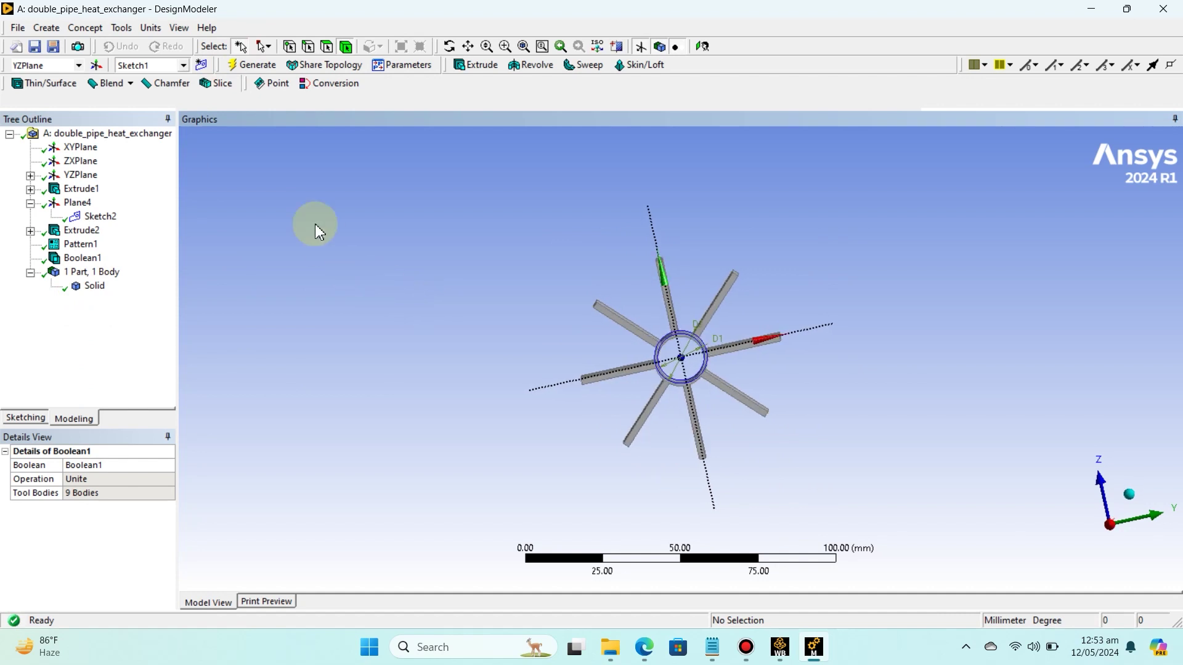
left_click(97, 66)
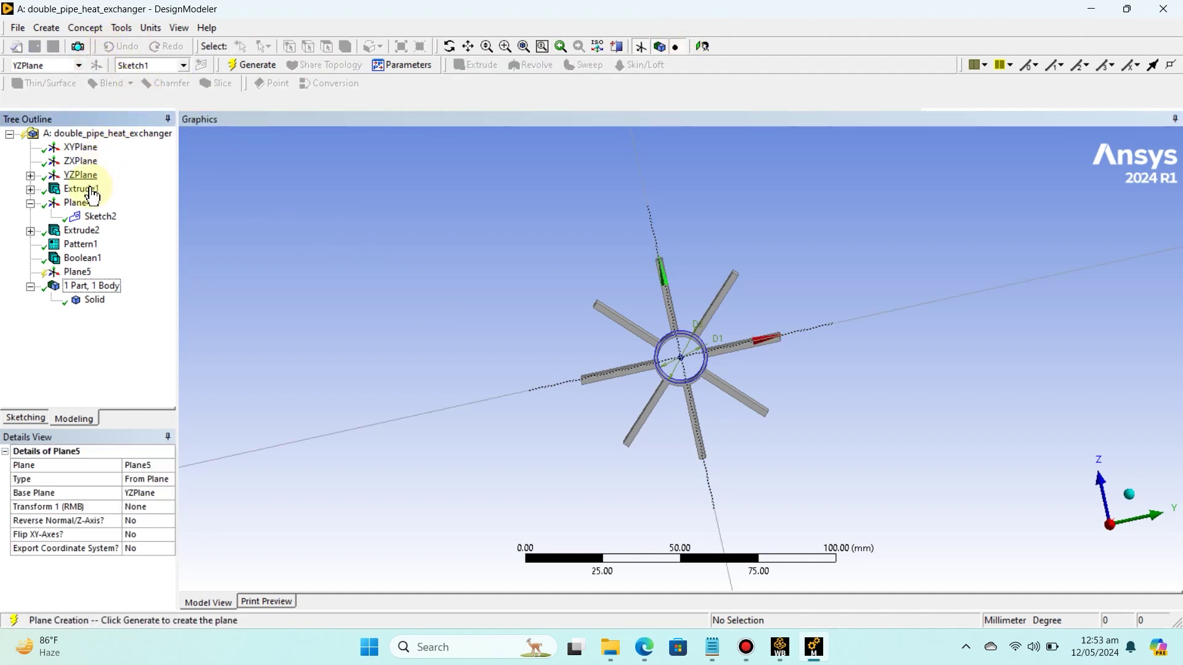
left_click(76, 274)
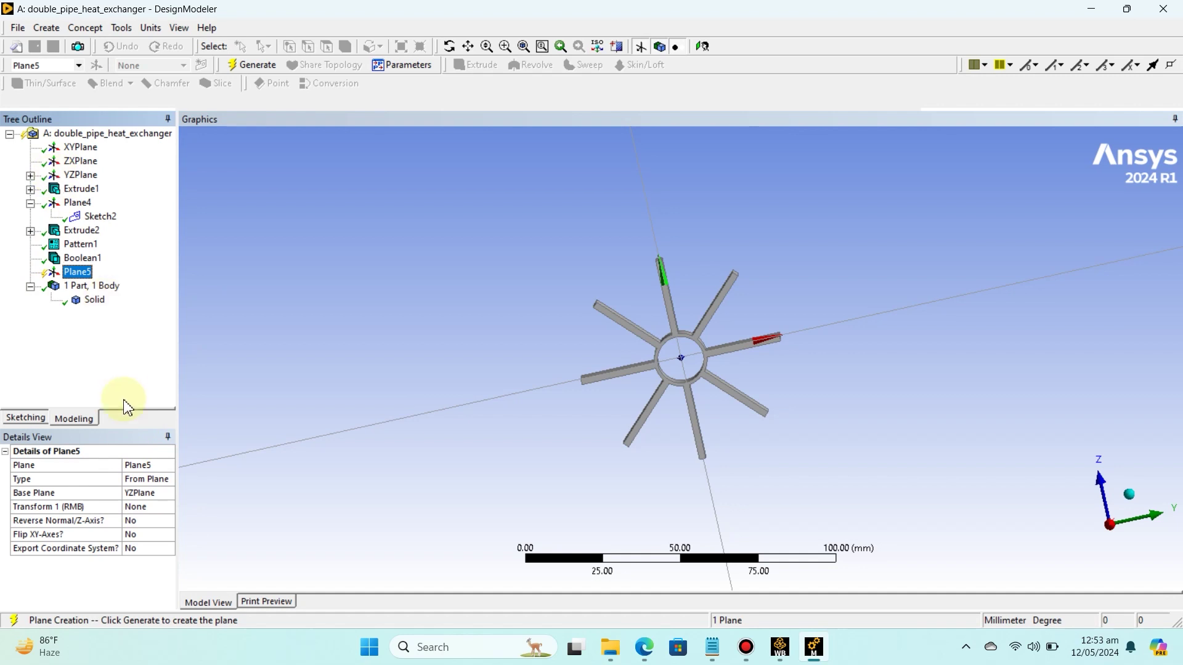
left_click(255, 66)
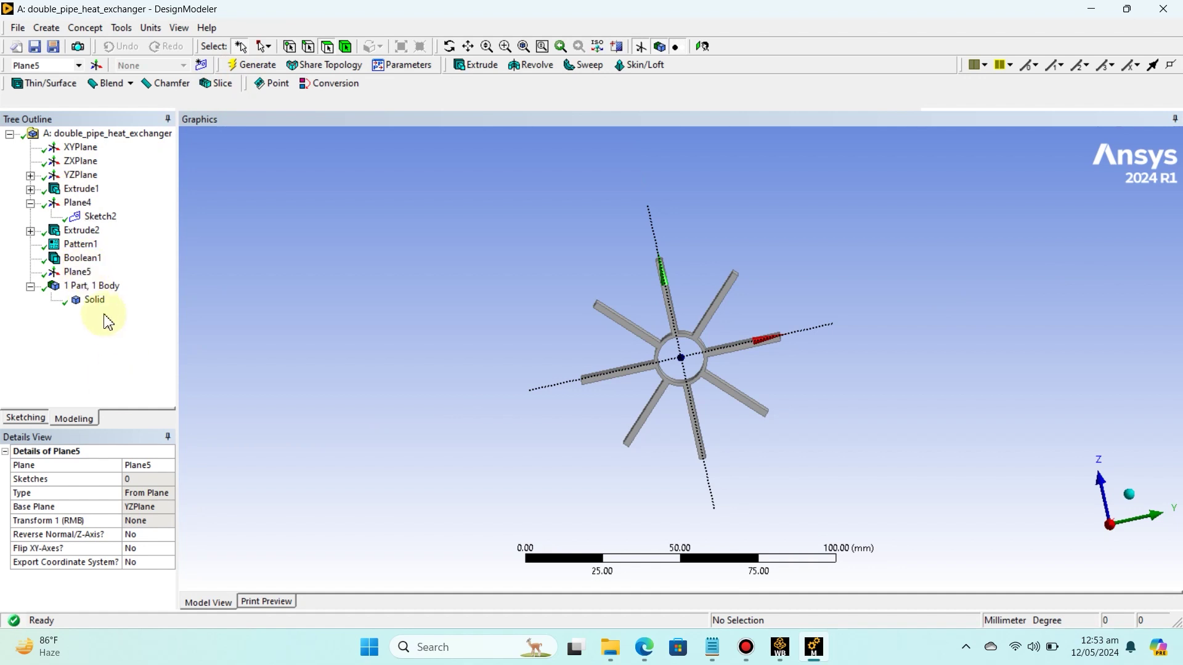
left_click(77, 272)
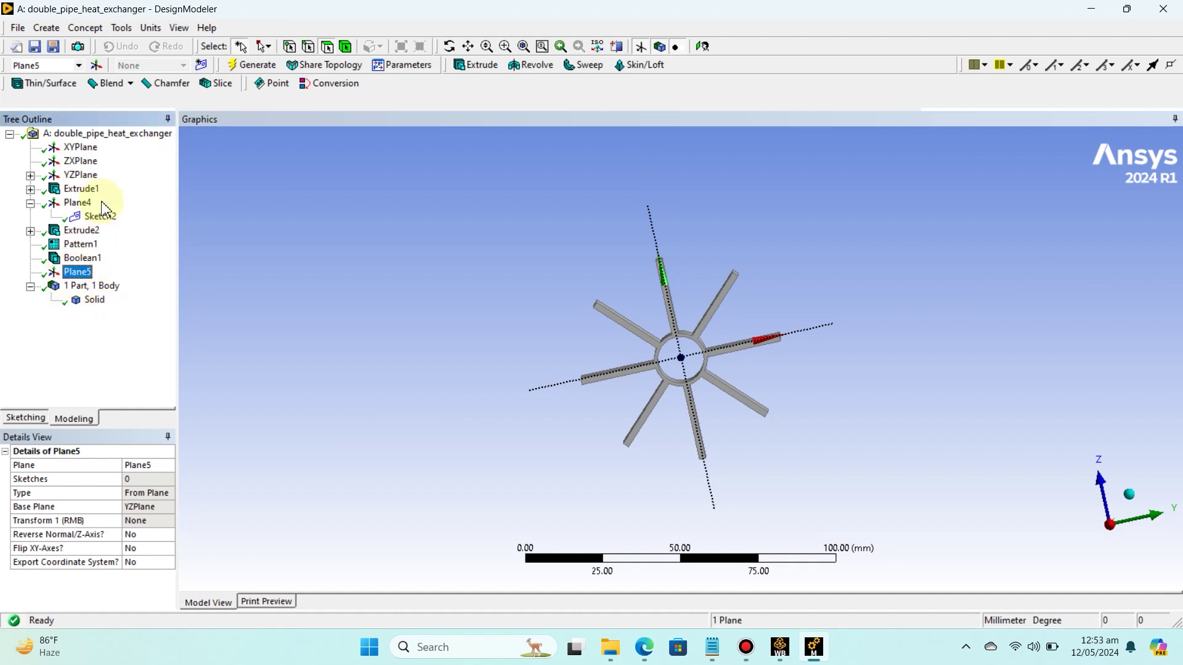
- Create a new sketch on Plane5 and draw an origin-centred circle about 76 mm in diameter around the fins
left_click(204, 66)
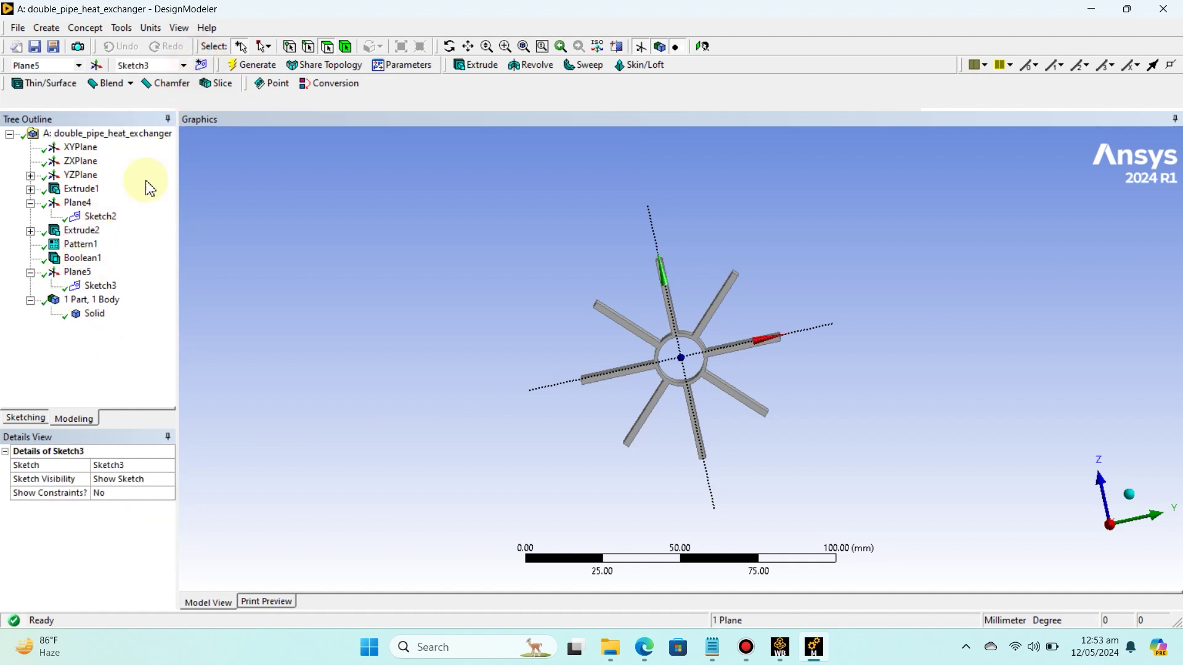
left_click(99, 285)
left_click(25, 419)
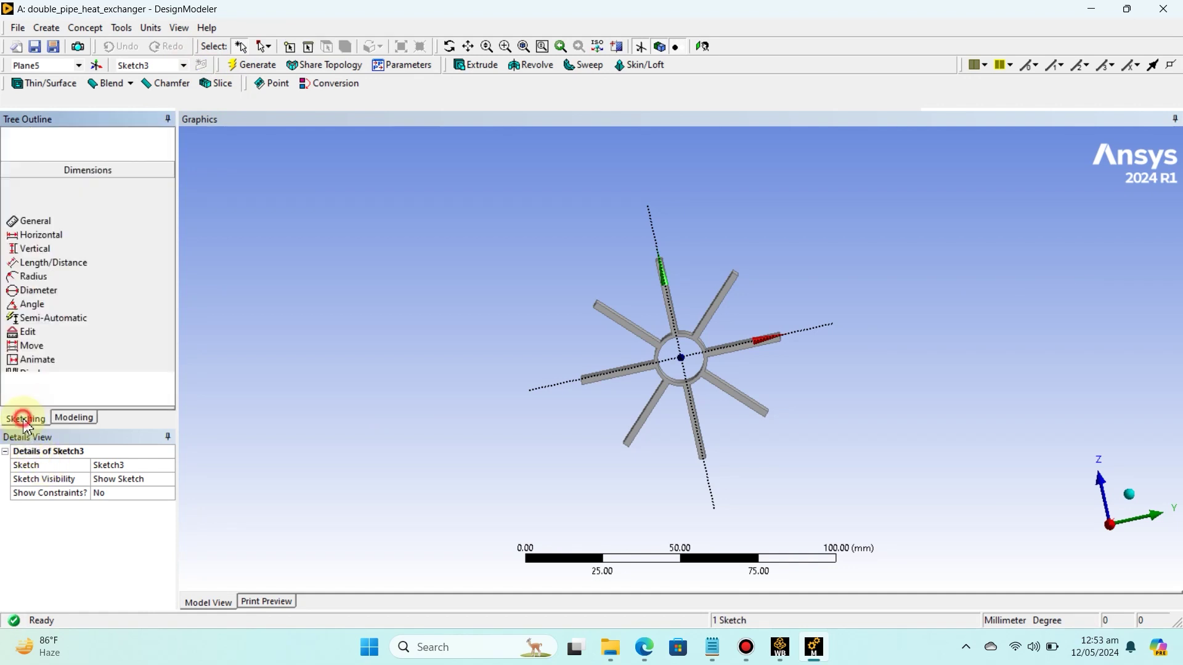
left_click(31, 264)
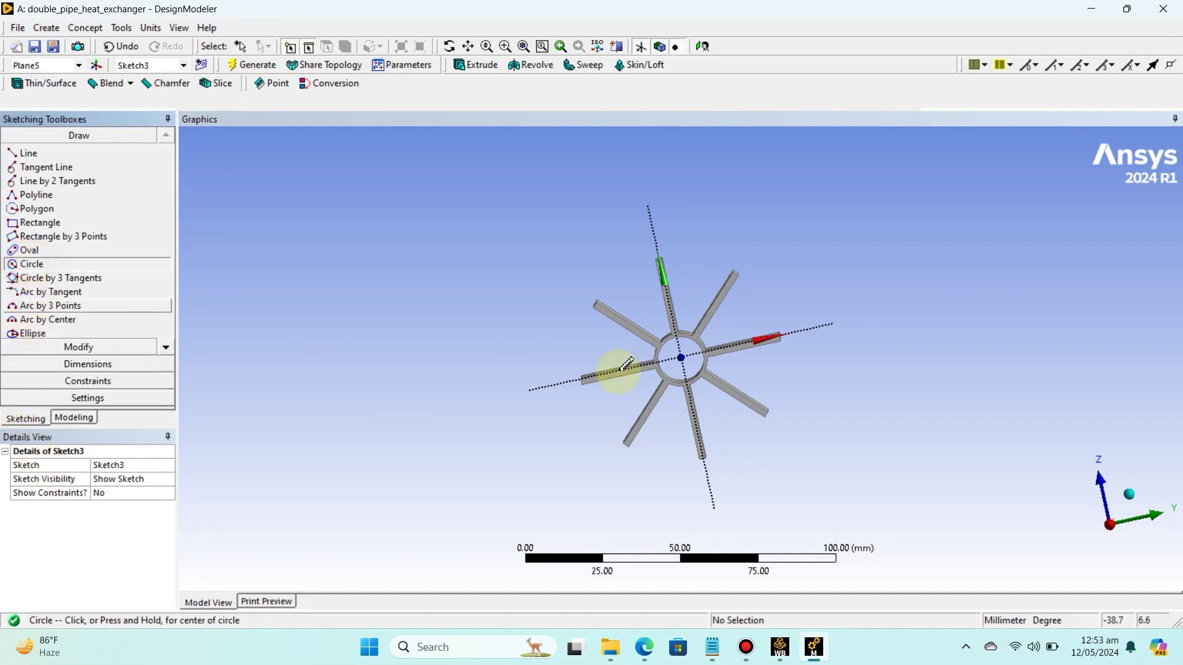
left_click(681, 357)
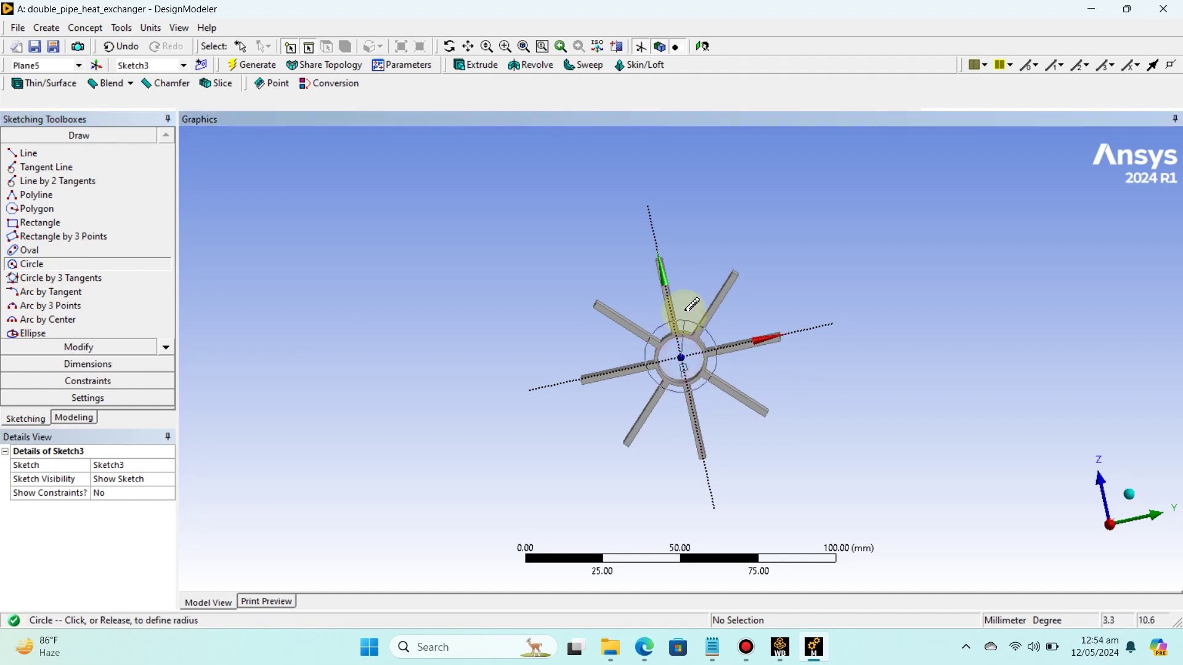
left_click(679, 238)
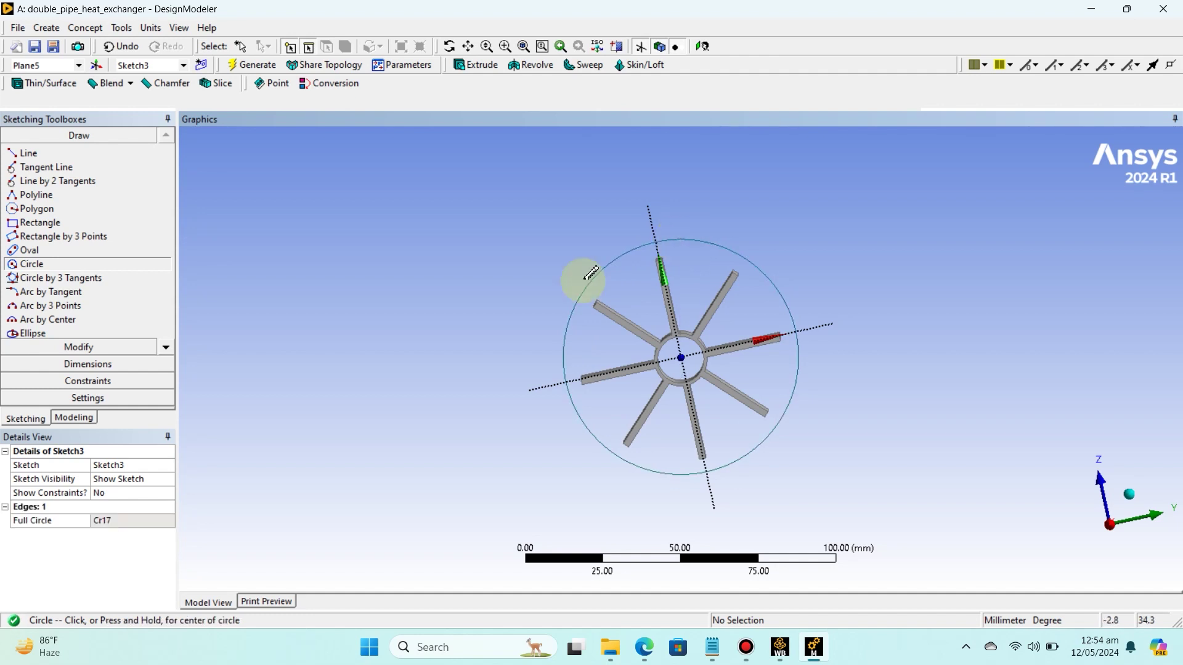
- Dimension the enclosing circle's diameter, set it to 75 mm and generate the sketch
left_click(98, 368)
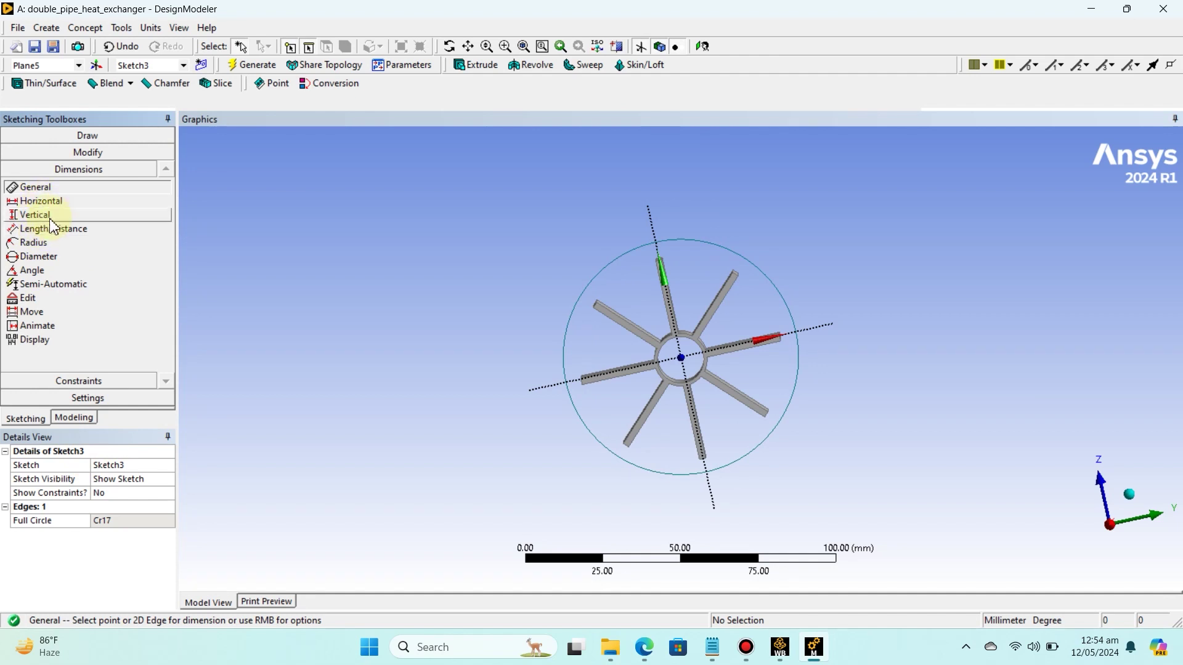
left_click(40, 256)
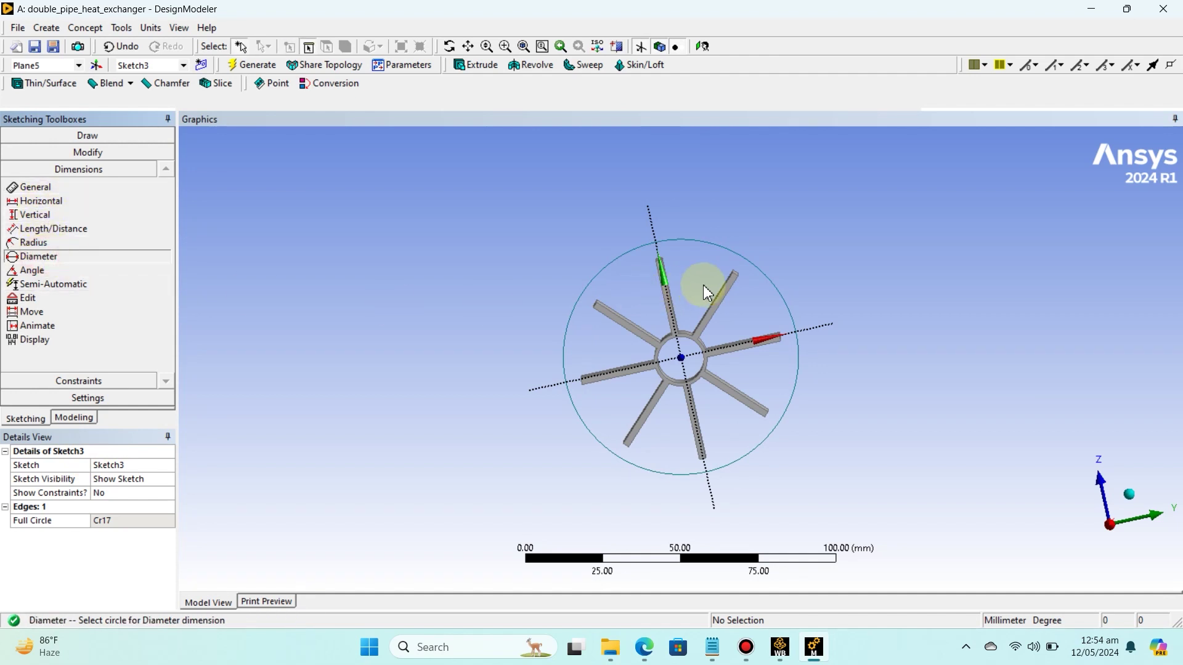
left_click(603, 280)
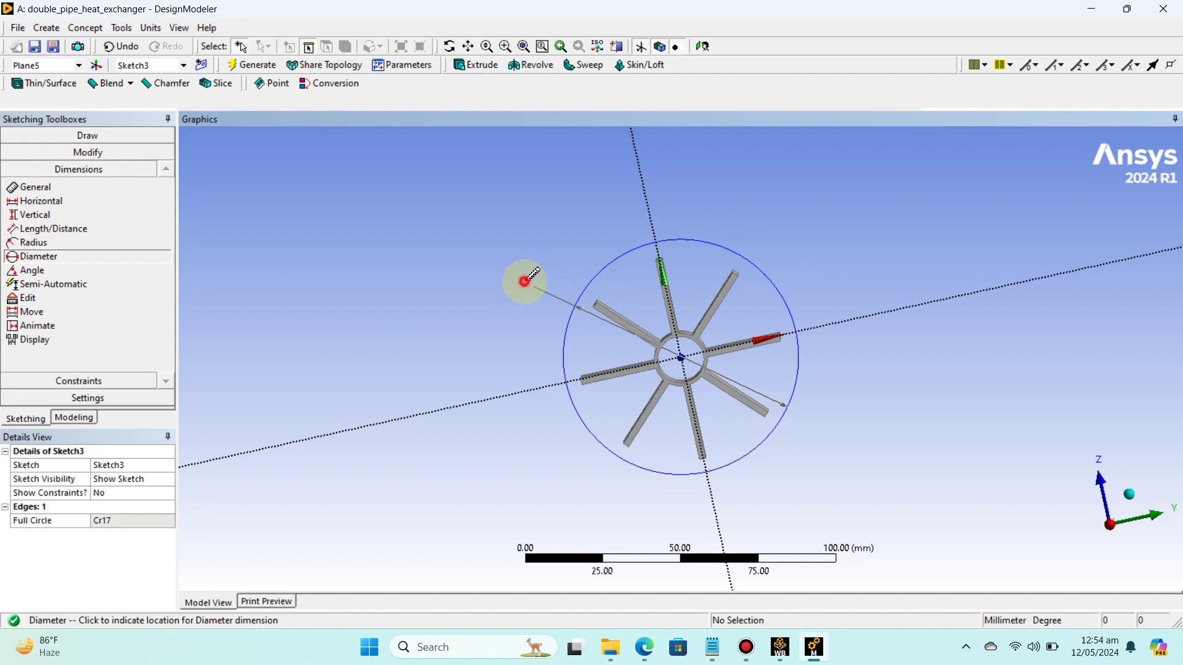
left_click(524, 282)
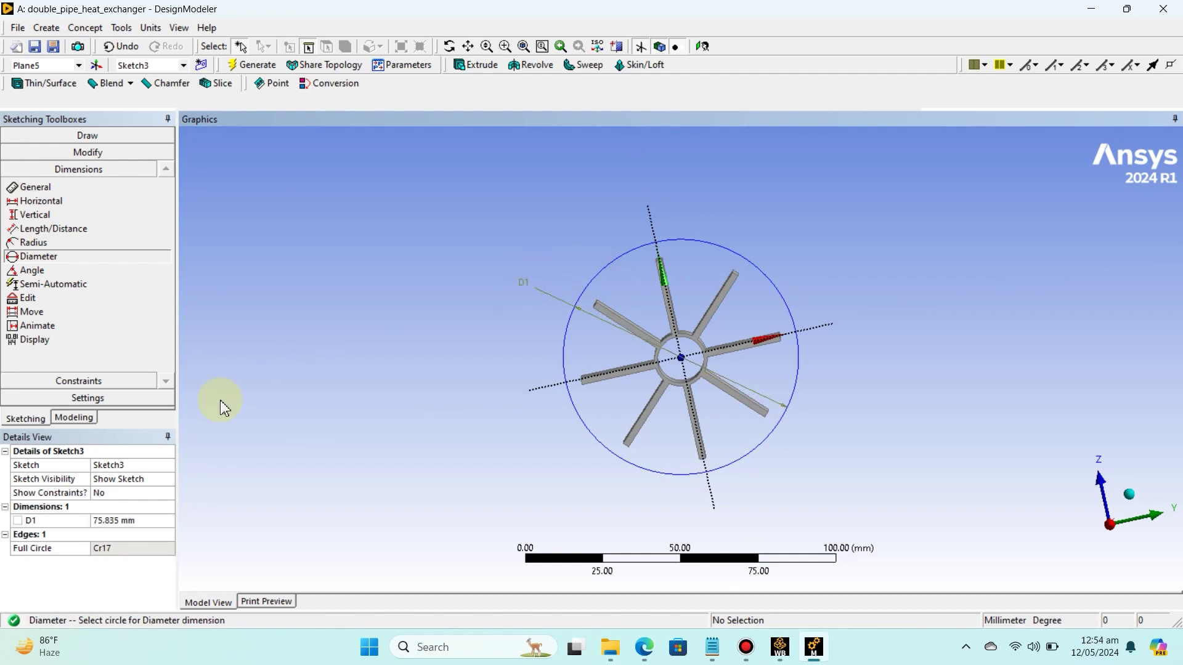
left_click(124, 522)
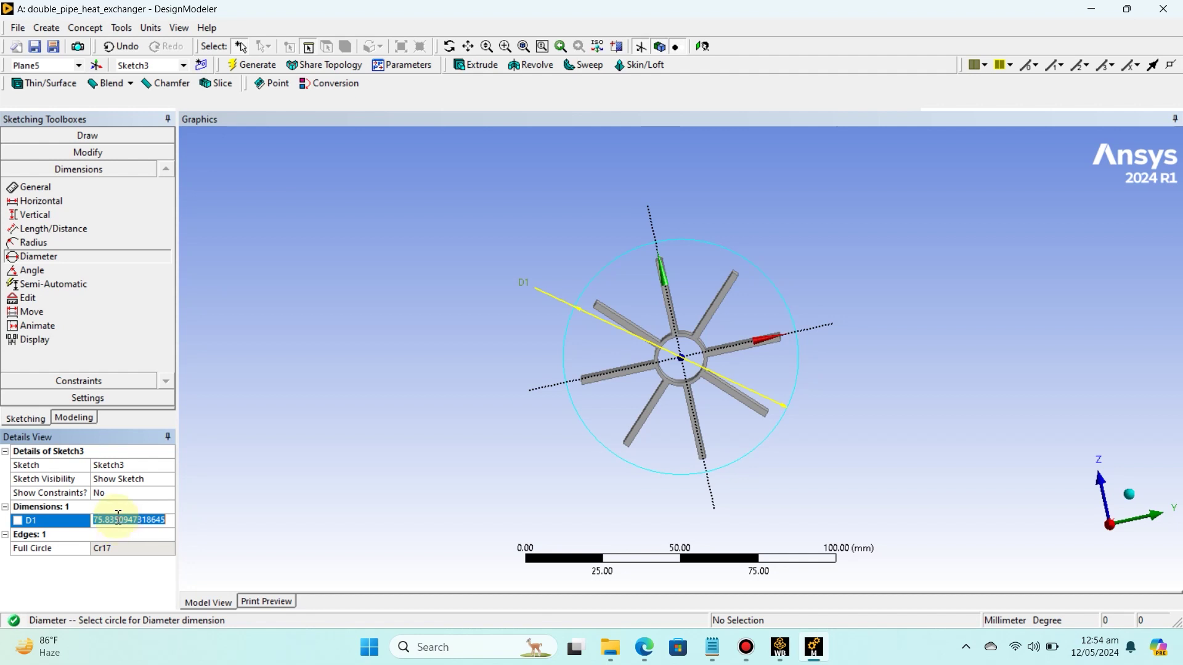
type("75")
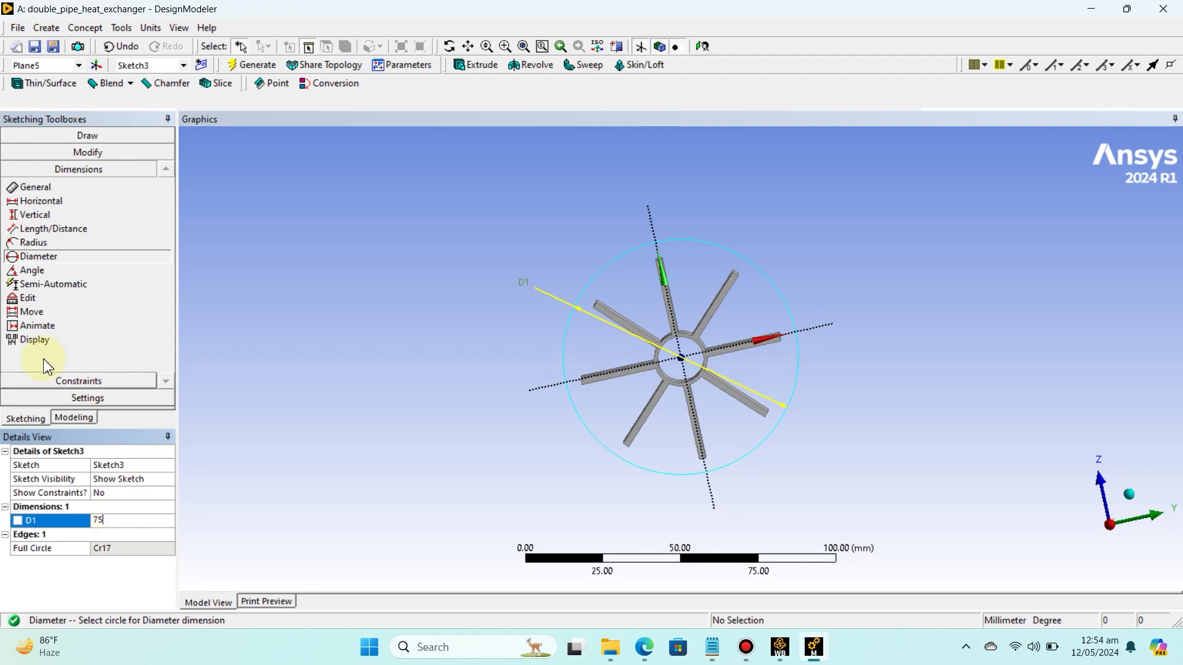
left_click(249, 67)
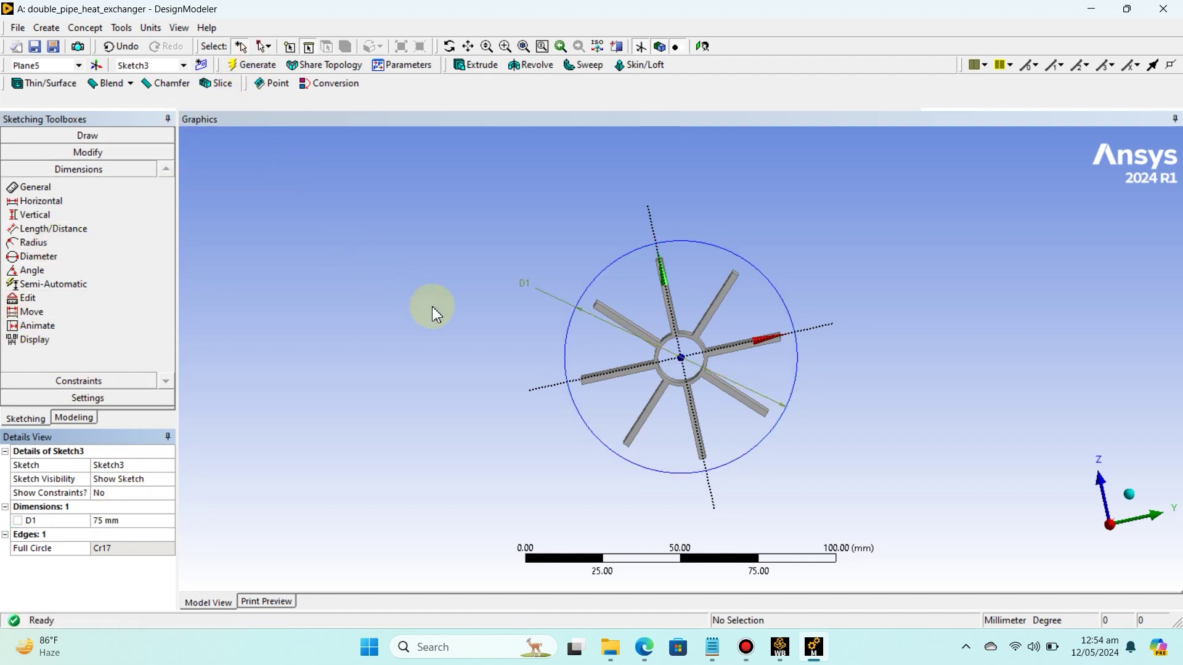
- Extrude Sketch3 by 100 mm as an Add Frozen body around the finned pipe and generate it
middle_click_drag(433, 308, 435, 306)
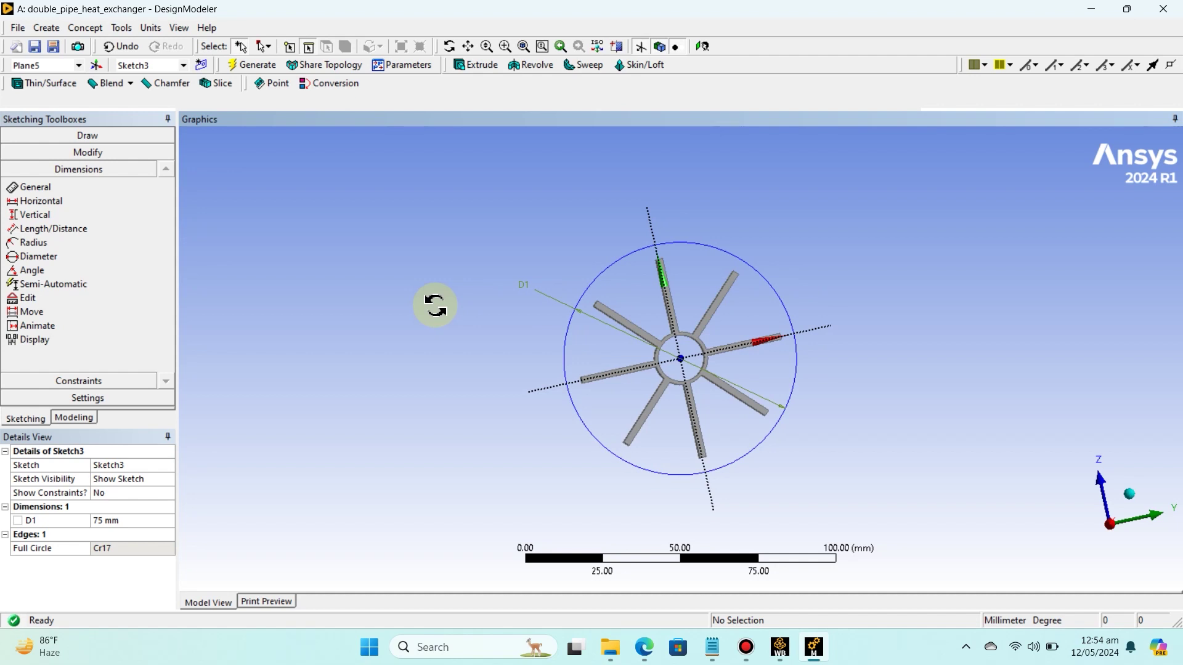
middle_click_drag(435, 311, 390, 316)
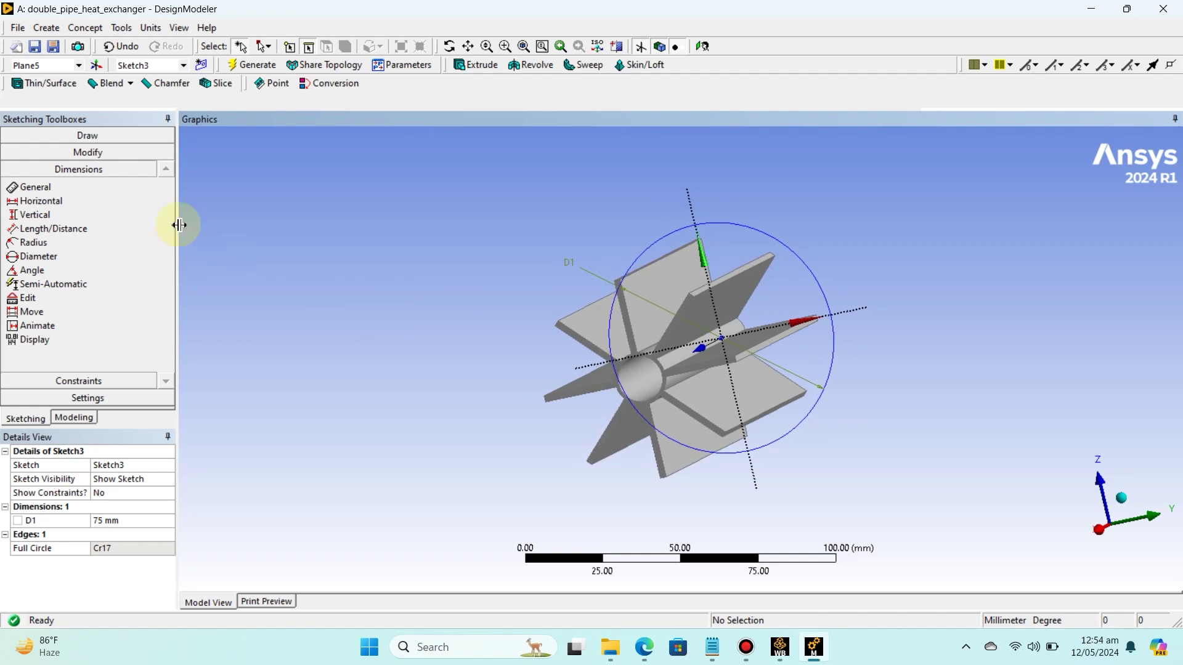
left_click(81, 418)
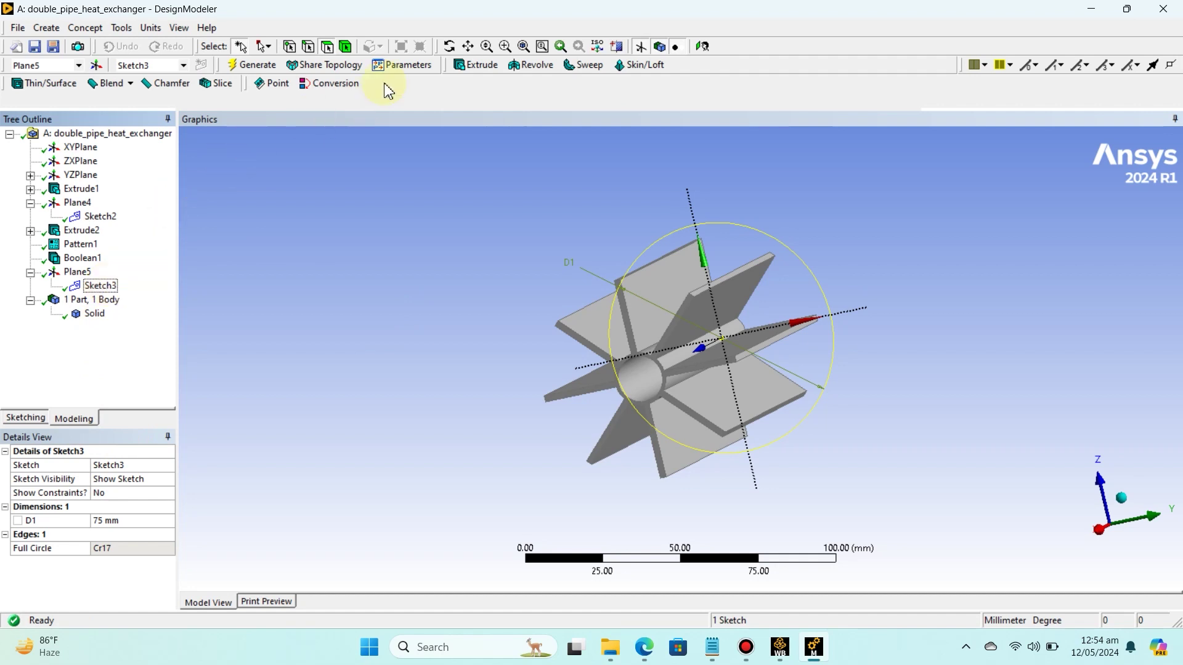
left_click(467, 66)
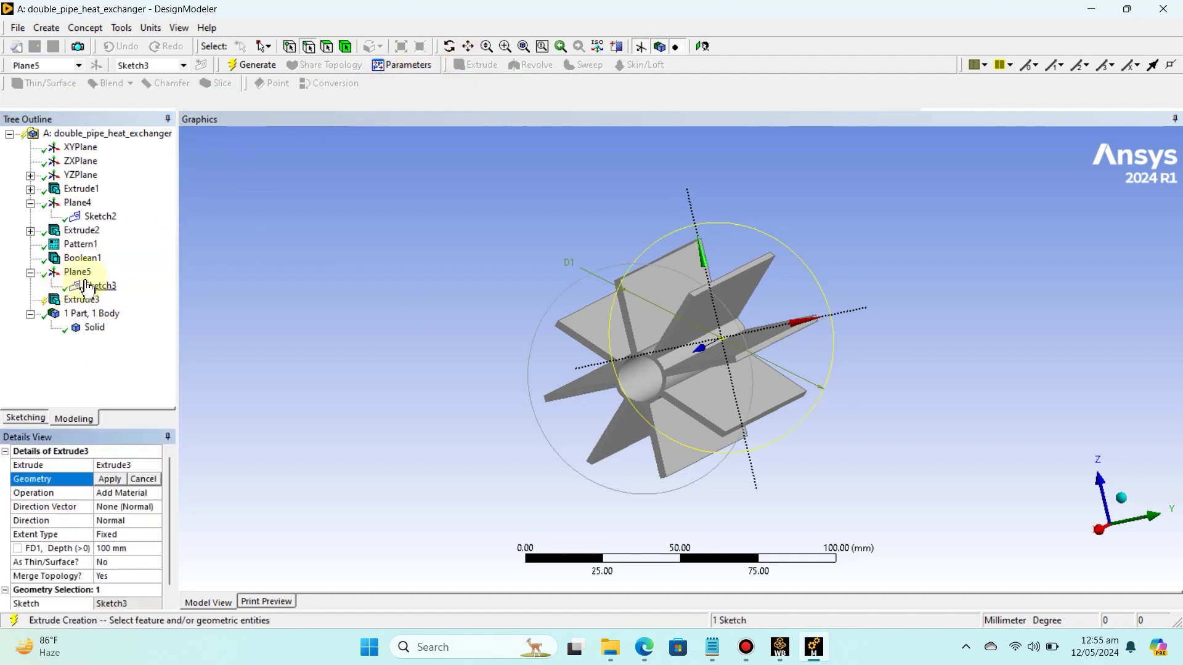
left_click(107, 480)
left_click(150, 493)
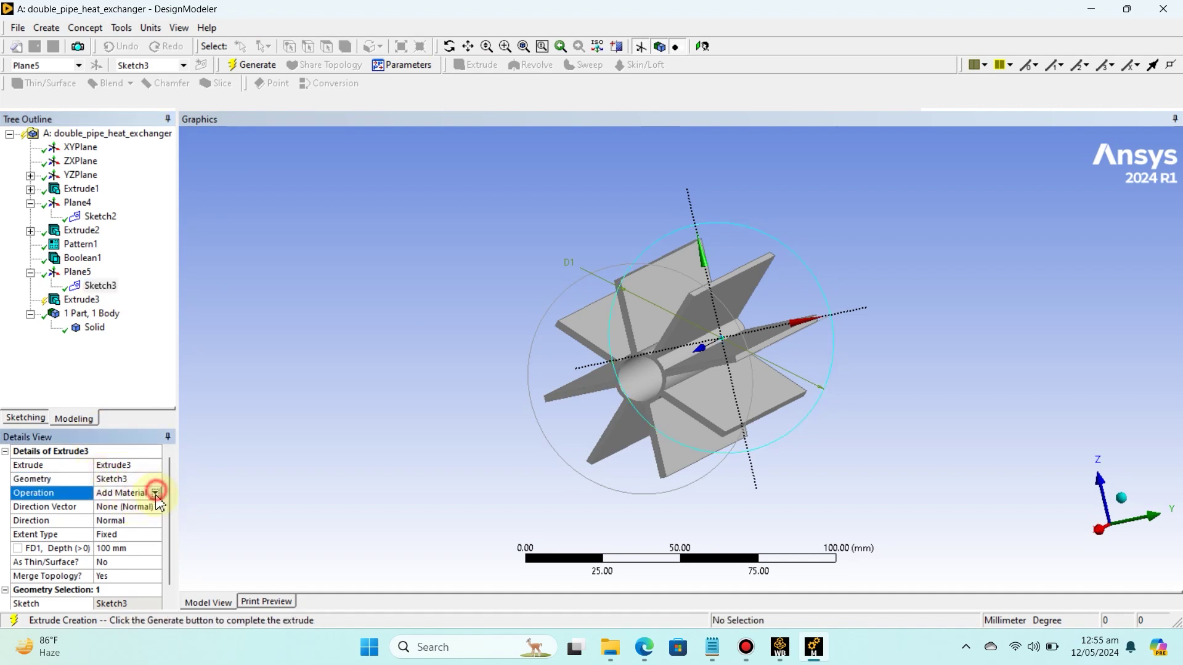
left_click(156, 492)
left_click(130, 505)
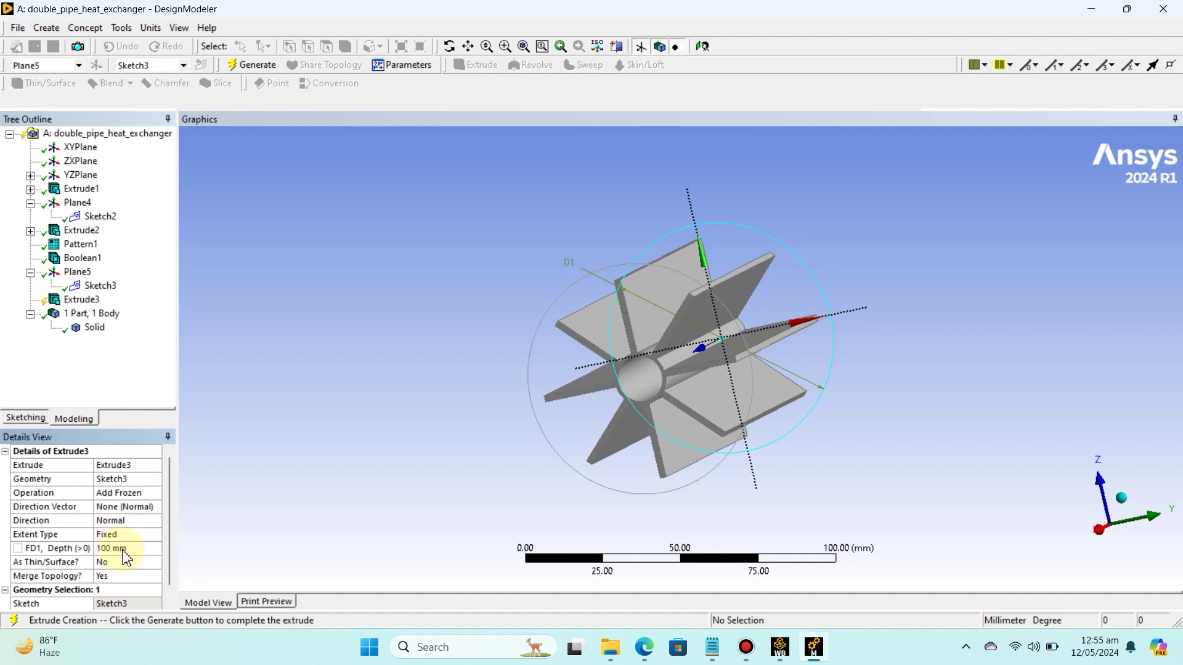
left_click(124, 548)
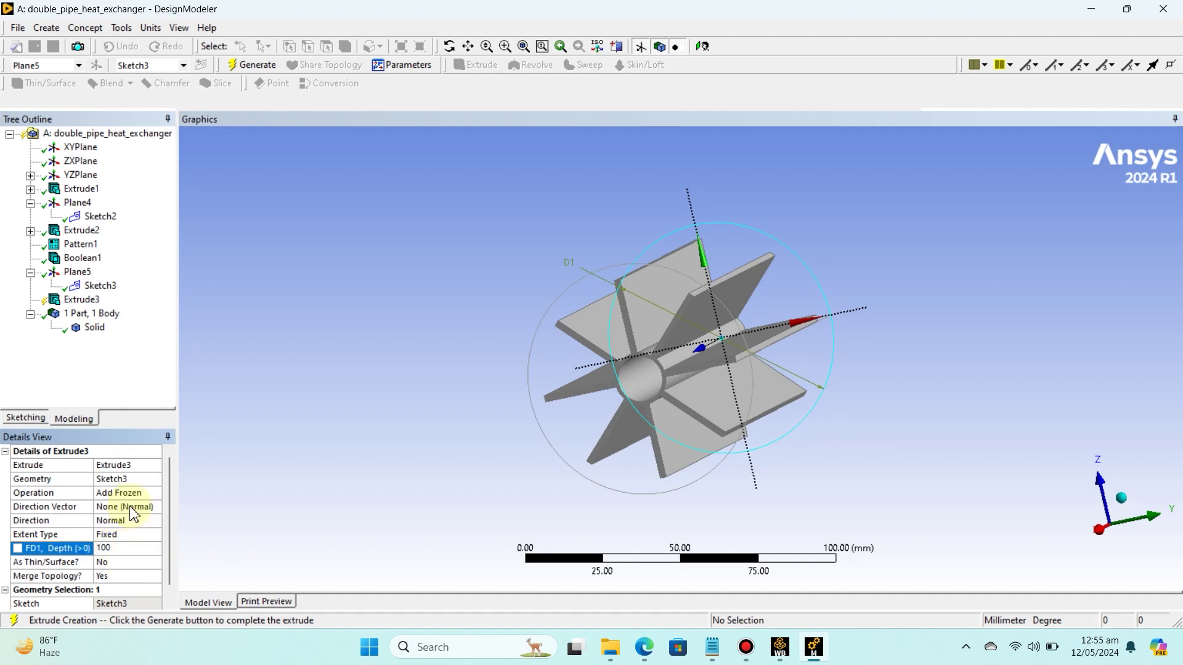
left_click(242, 67)
middle_click_drag(252, 111, 298, 174)
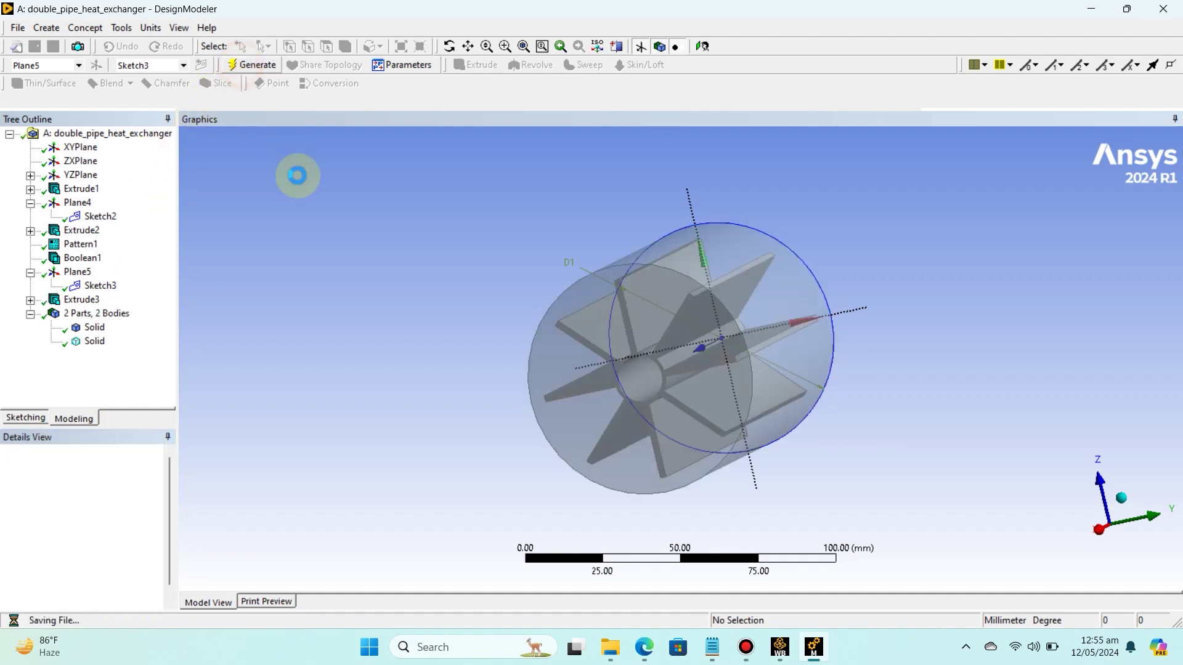
middle_click_drag(305, 235, 338, 280)
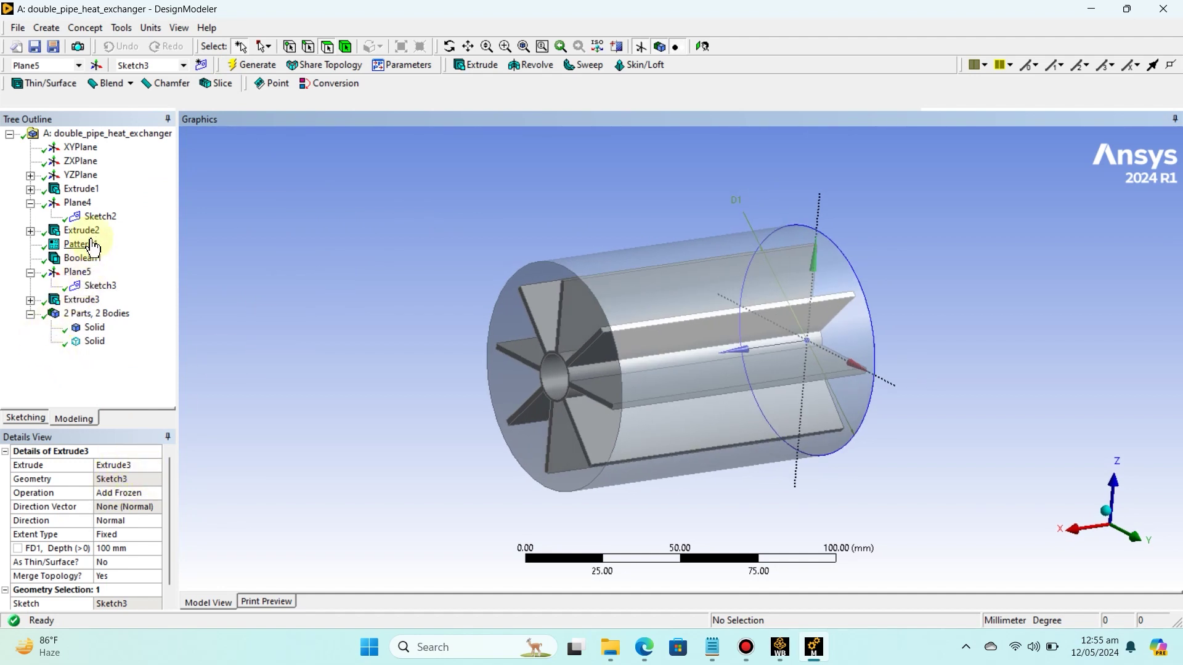
- Set the extrusion depth of both the inner pipe (Extrude1) and the fin (Extrude2) to 300 mm
left_click(72, 189)
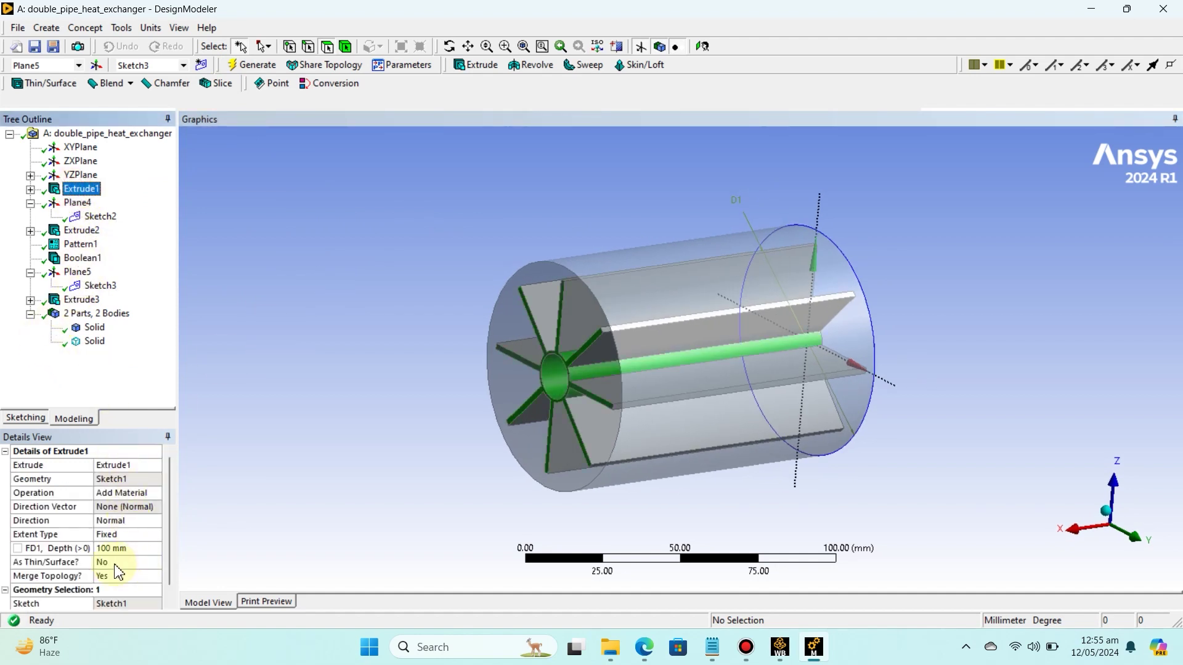
left_click(104, 548)
left_click(96, 549)
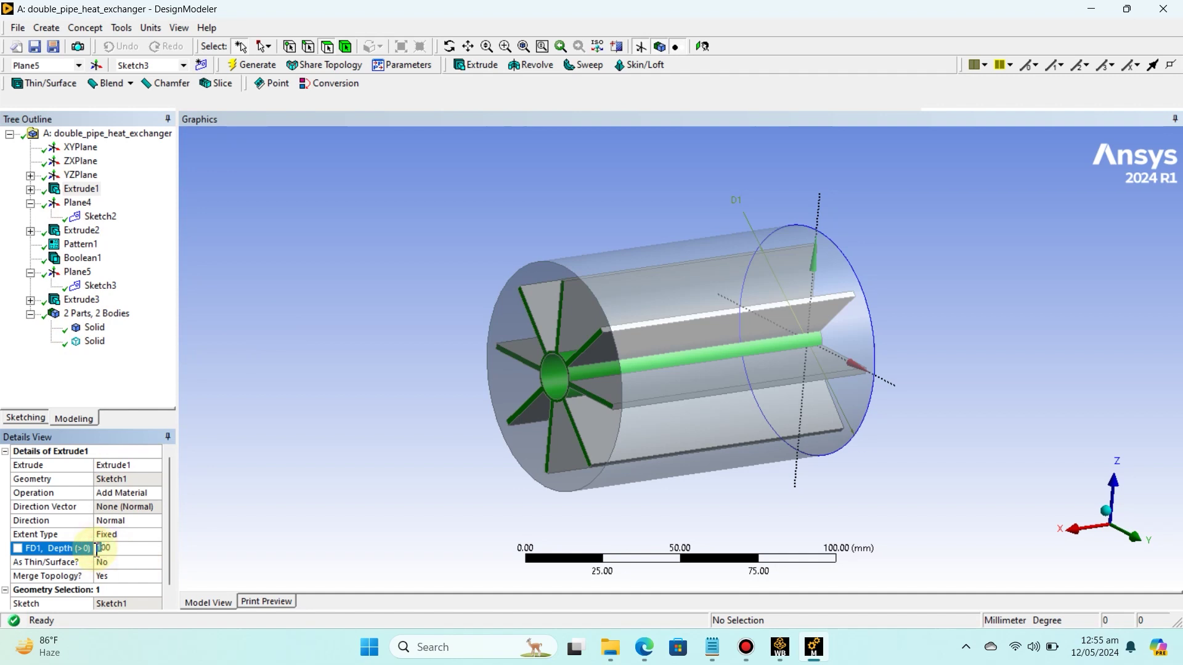
type("3")
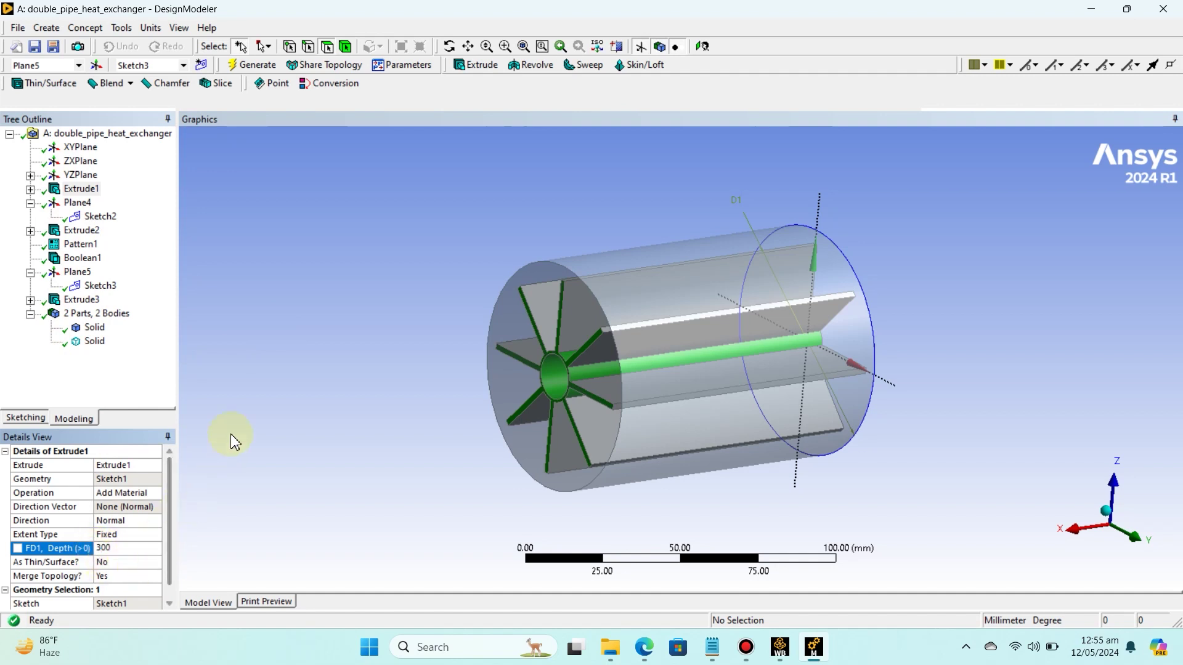
key("Return")
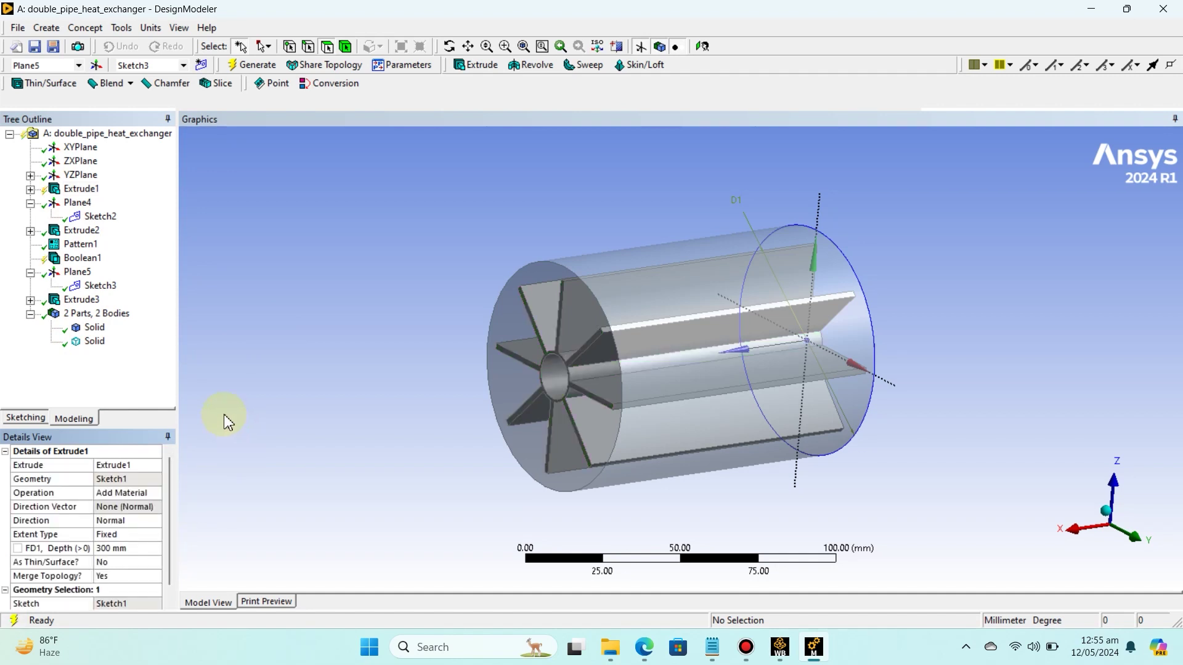
left_click(80, 230)
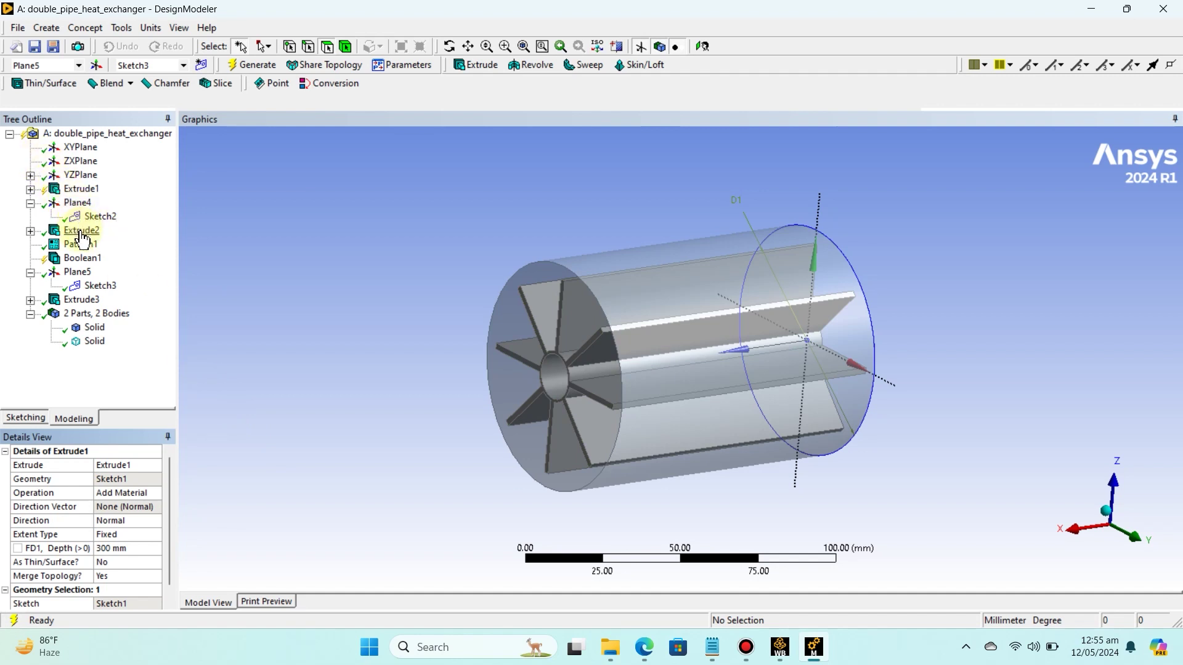
left_click(101, 550)
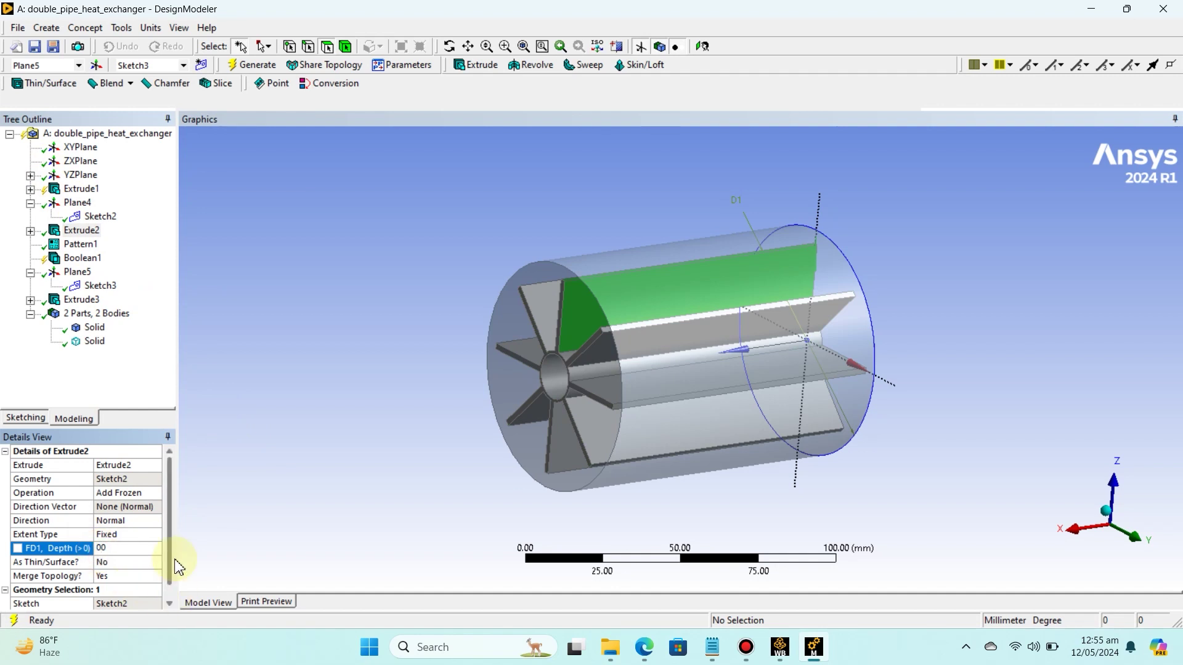
type("3")
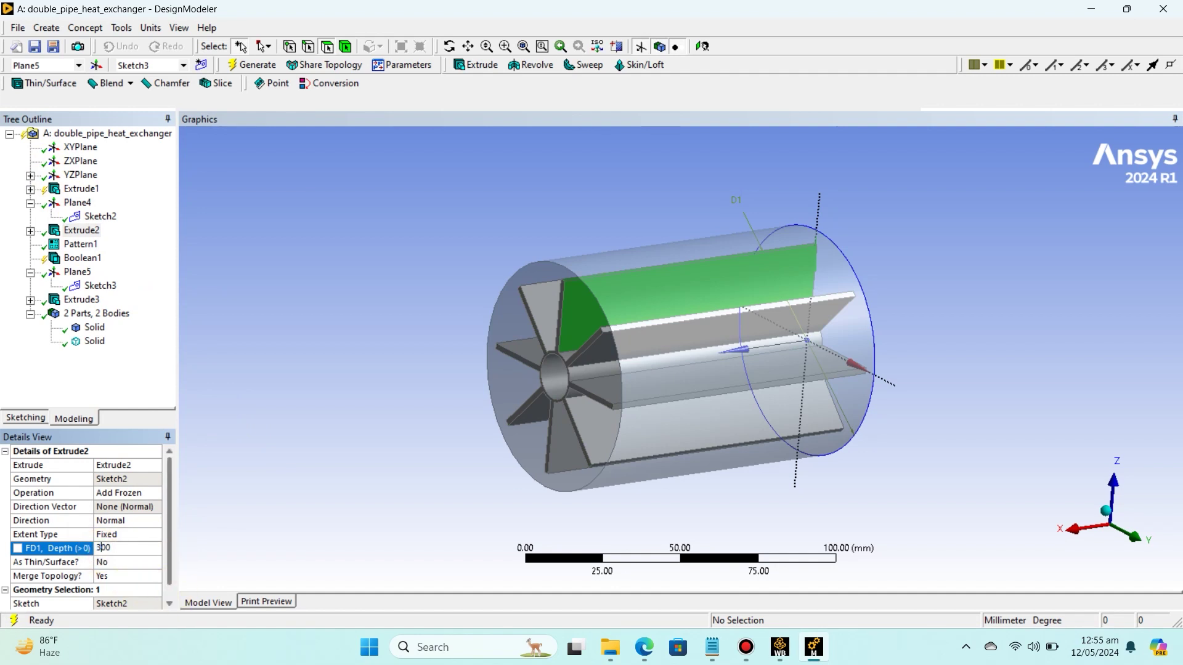
- Set the outer cylinder's extrusion depth (Extrude3) to 300 mm and regenerate the whole model
left_click(55, 302)
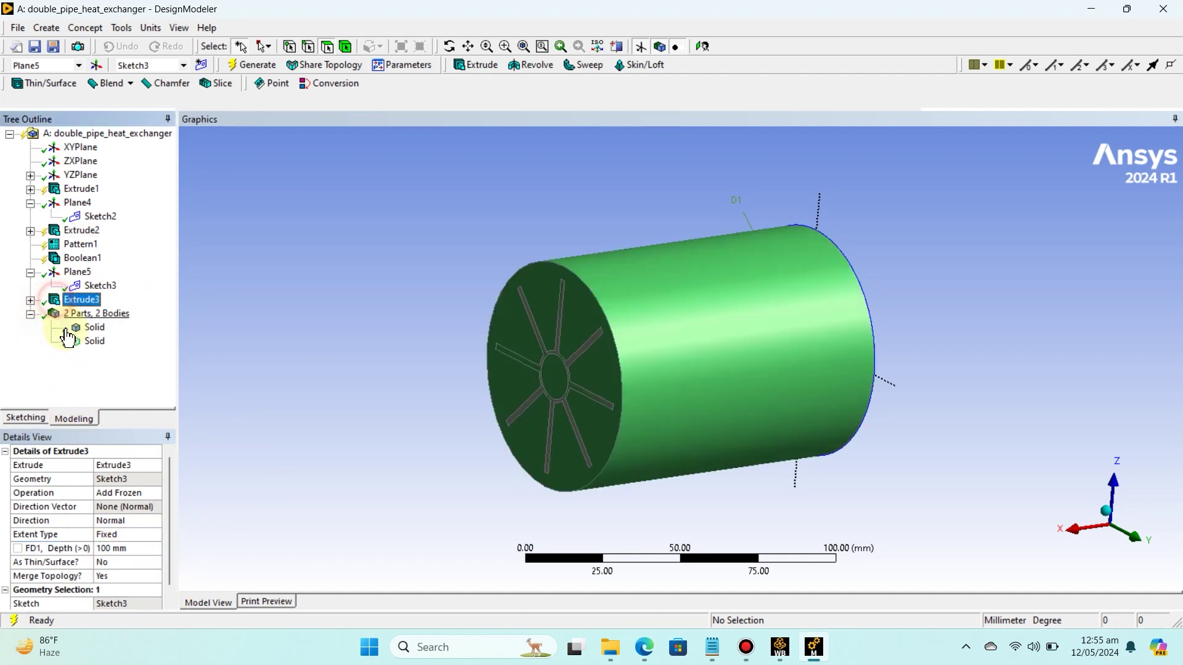
left_click(104, 550)
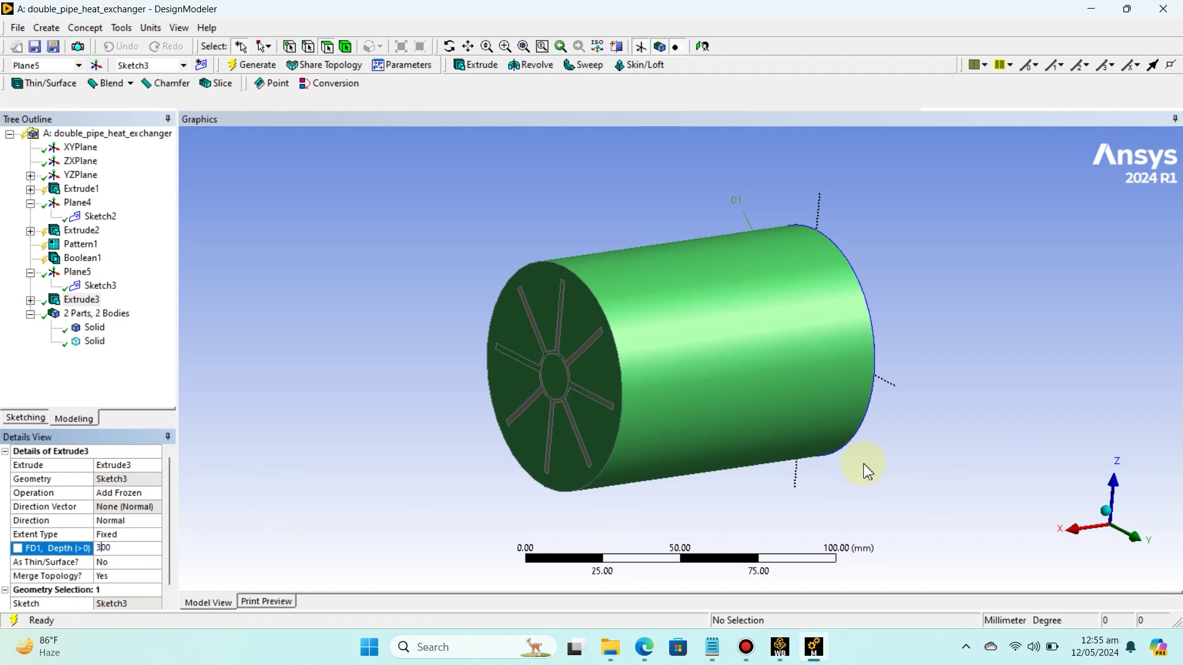
key("Return")
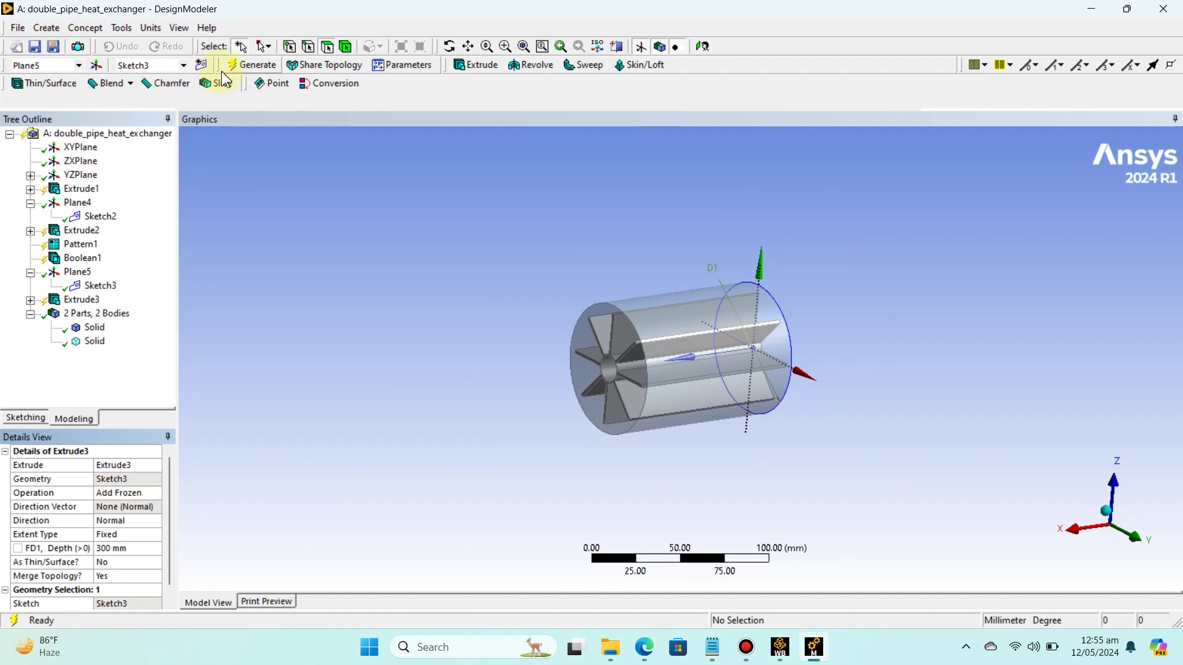
left_click(257, 66)
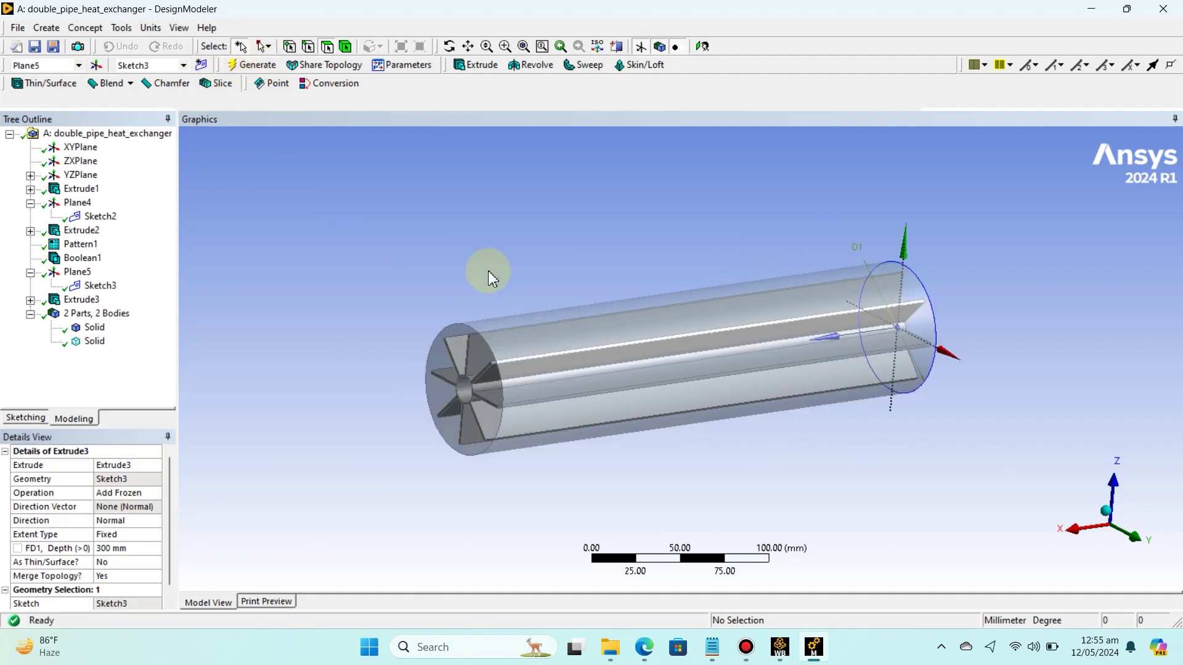
- Create a Boolean Subtract operation and assign the outer cylinder as its target body
middle_click_drag(583, 271, 742, 257)
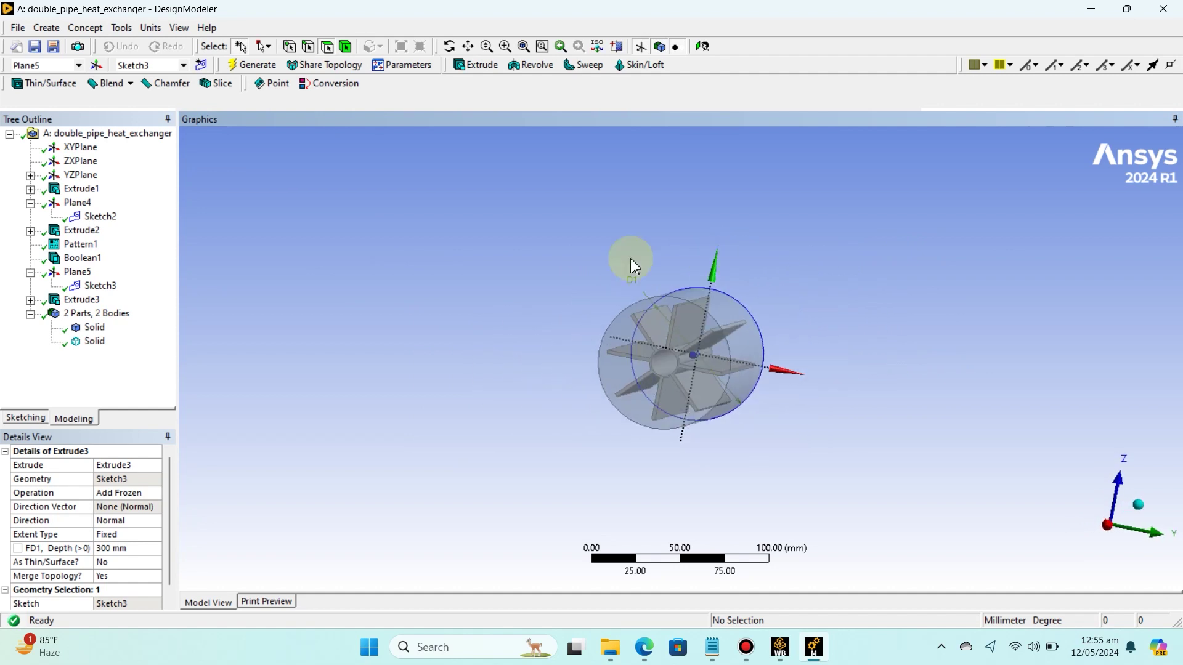
left_click(47, 28)
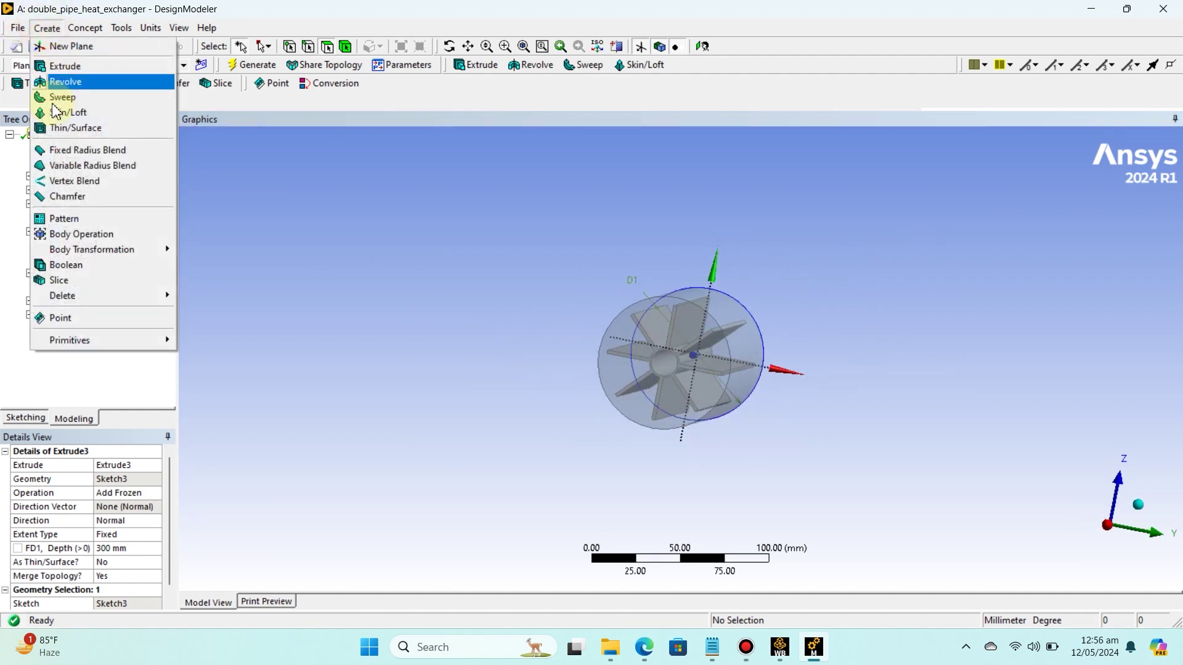
left_click(54, 265)
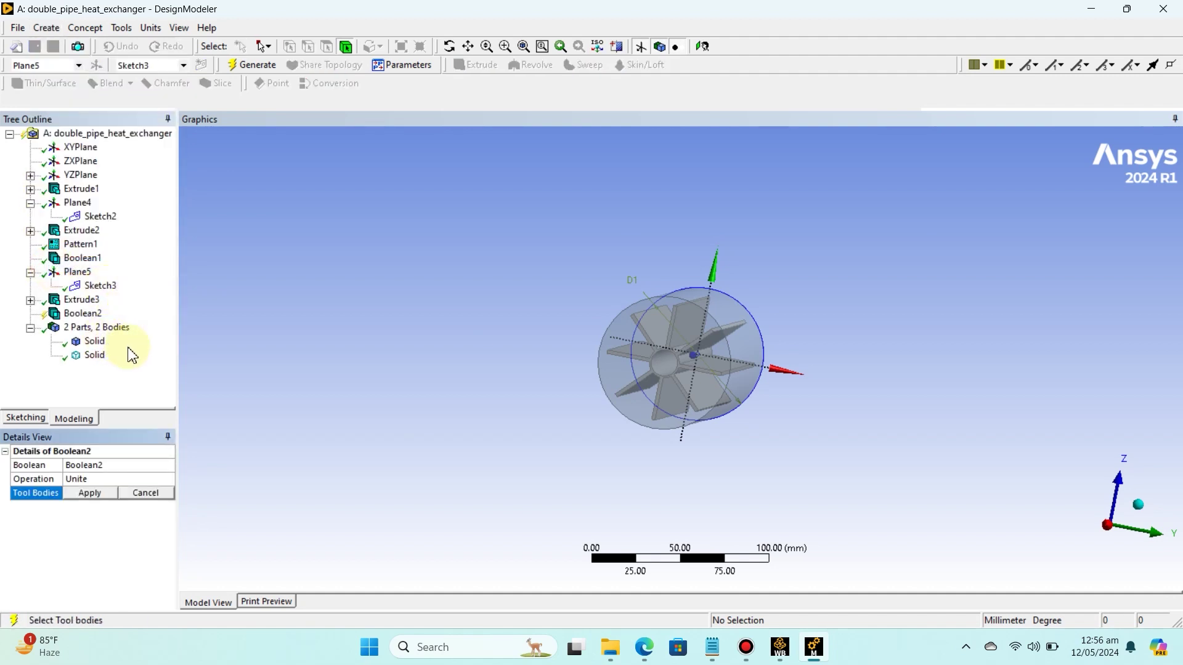
left_click(99, 479)
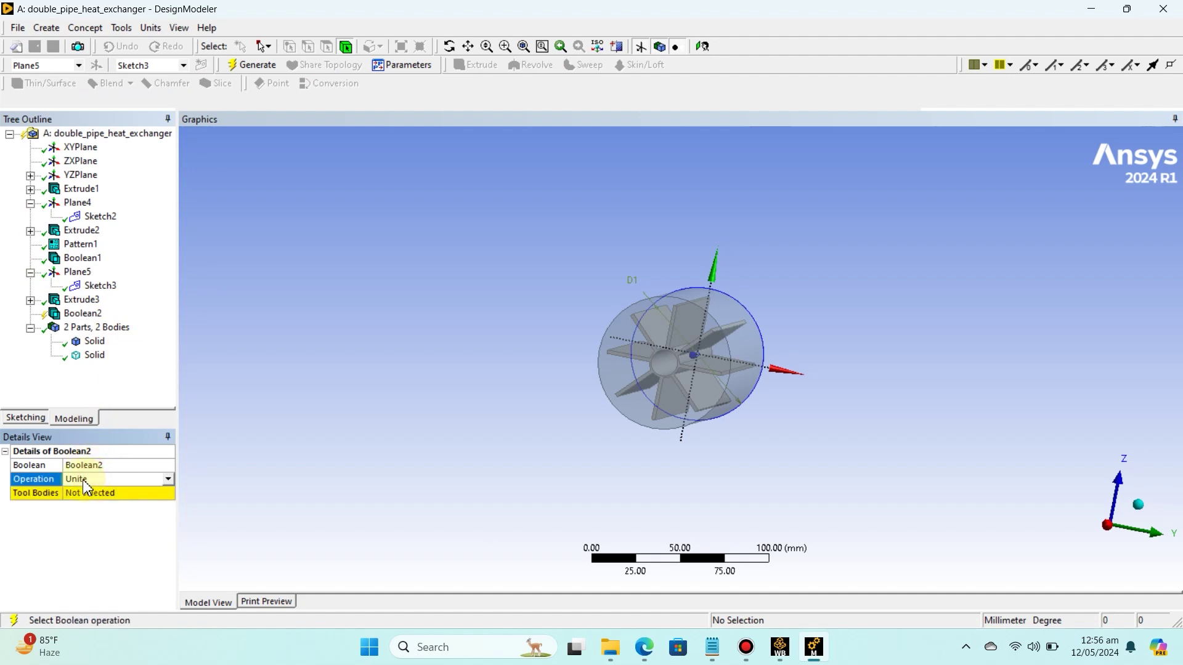
left_click(168, 481)
left_click(109, 504)
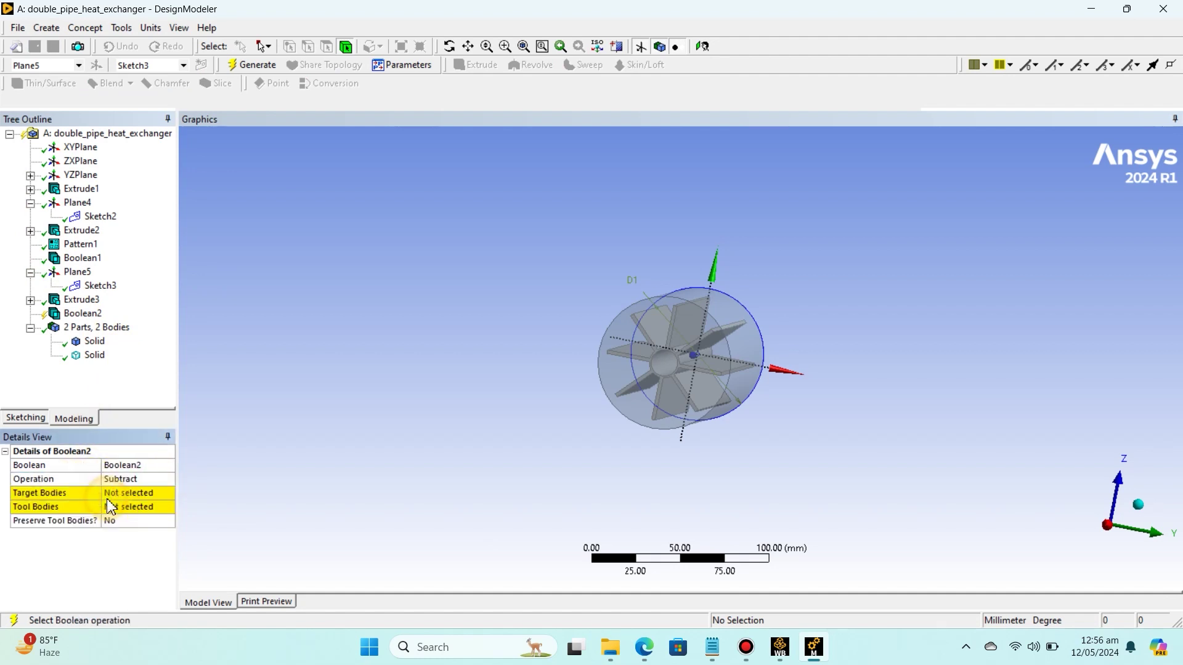
left_click(113, 495)
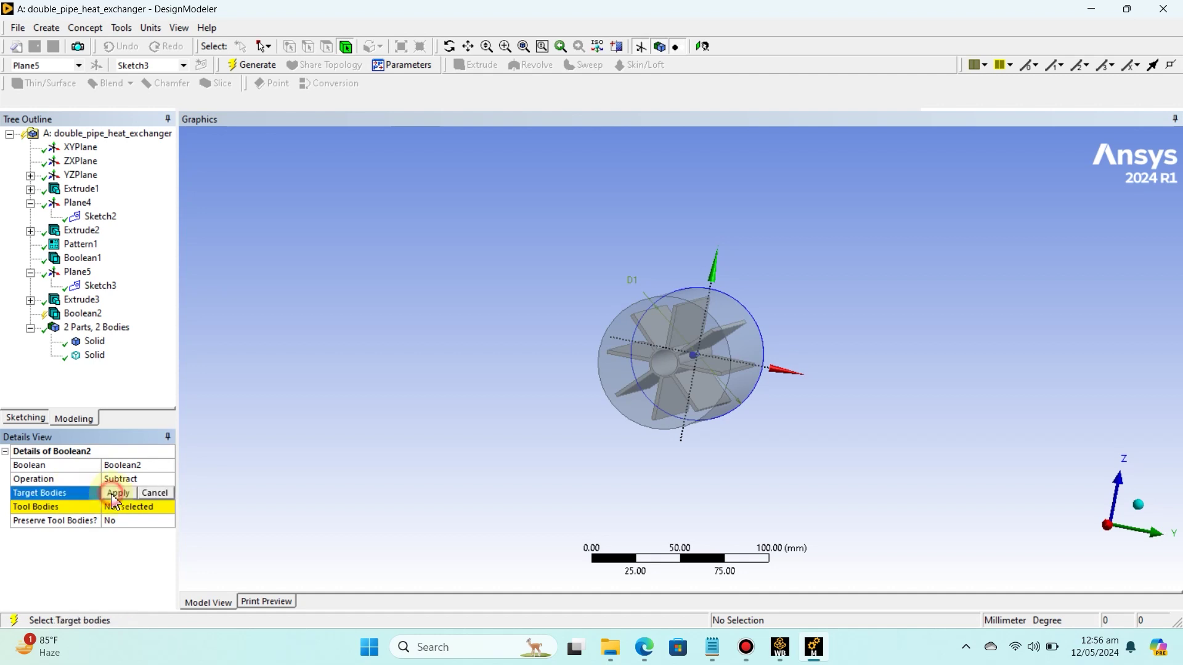
left_click(751, 347)
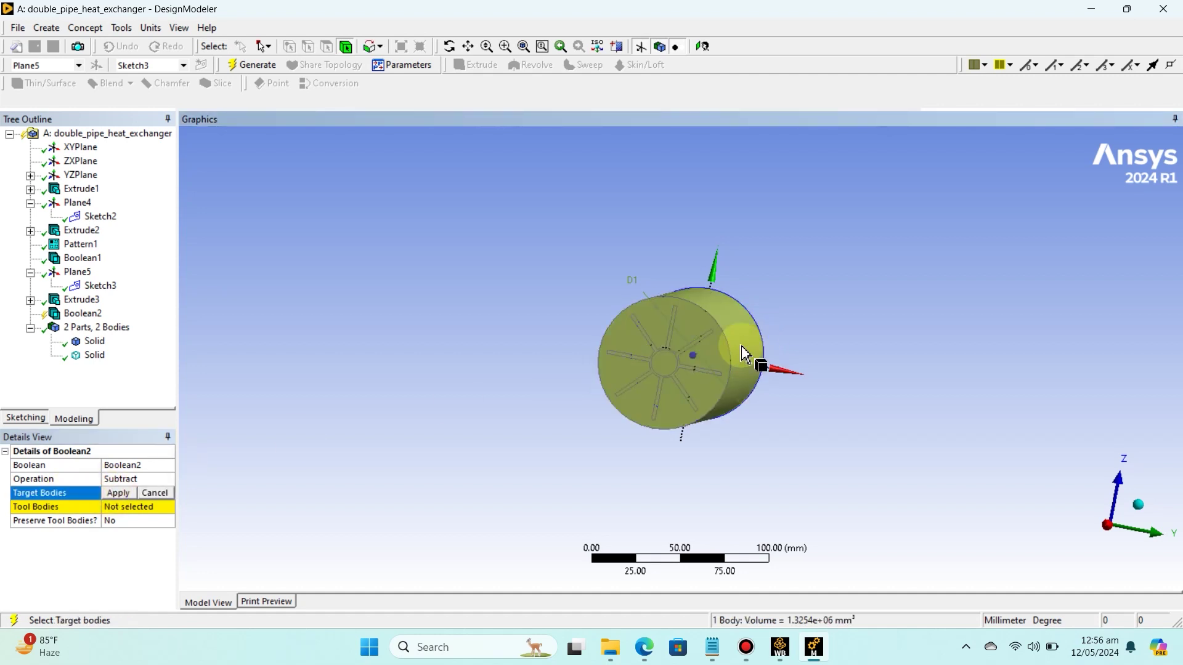
left_click(88, 342)
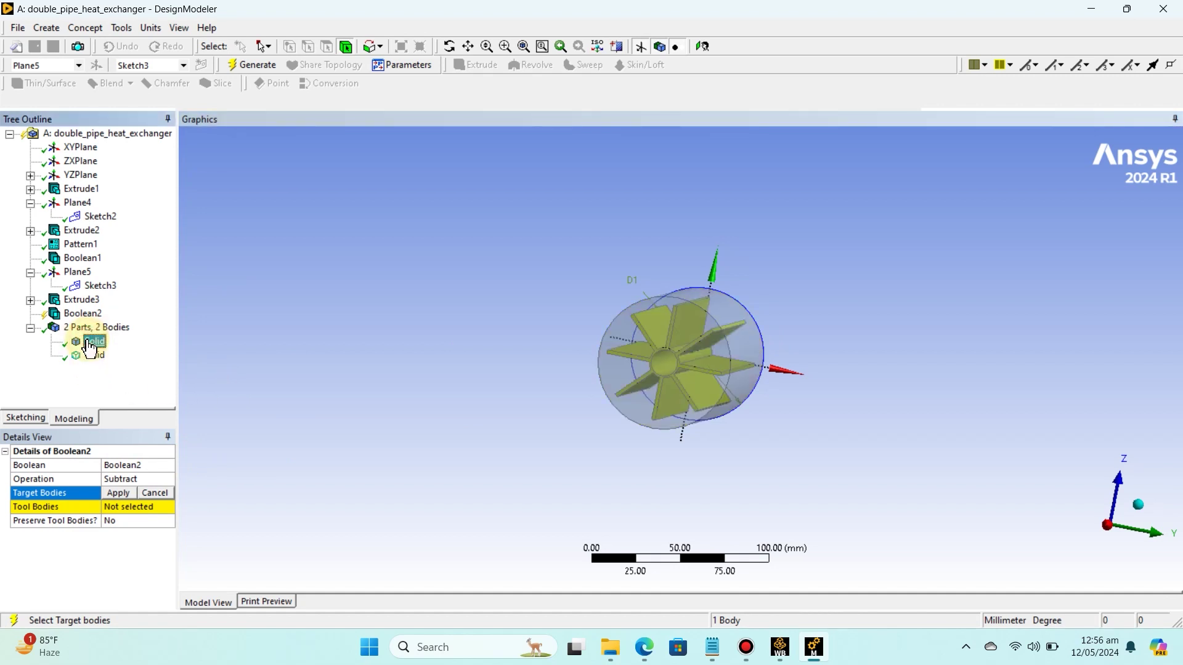
left_click(93, 356)
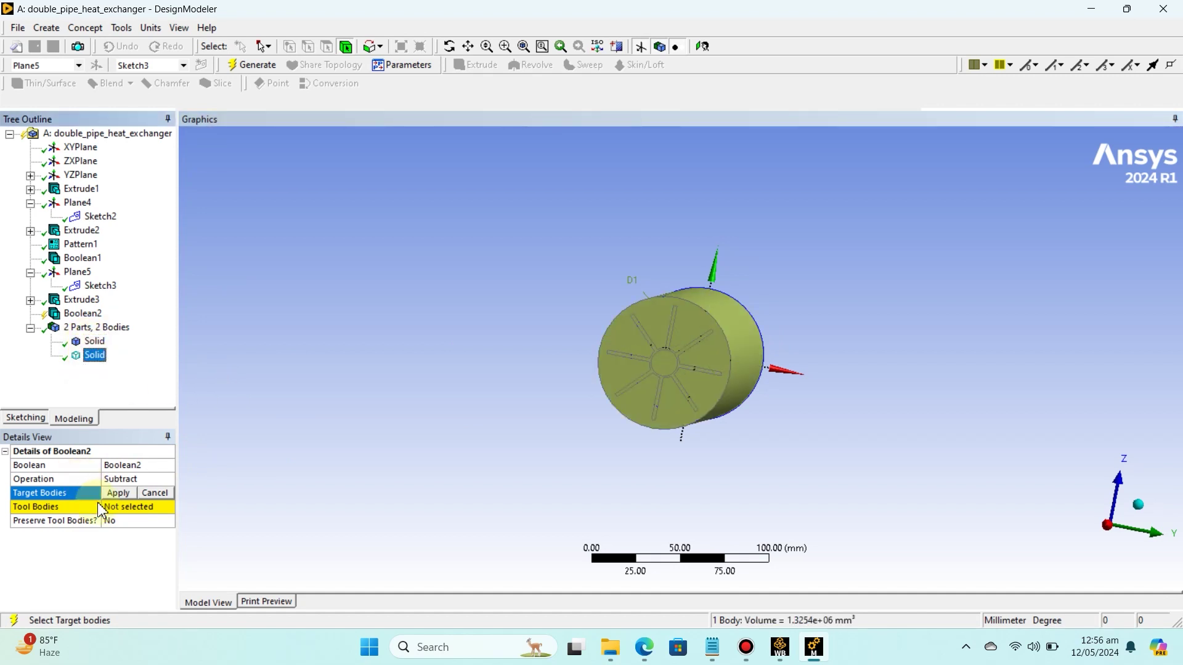
left_click(117, 493)
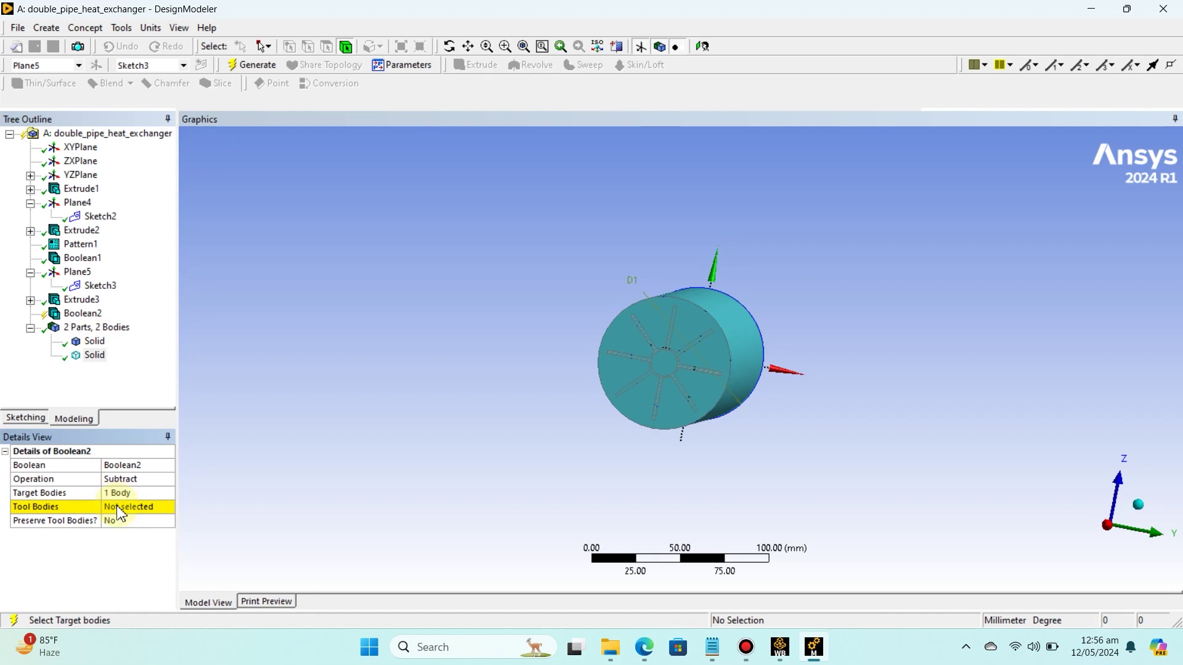
- Assign the finned inner pipe as the Boolean's tool body and generate the subtraction
left_click(120, 511)
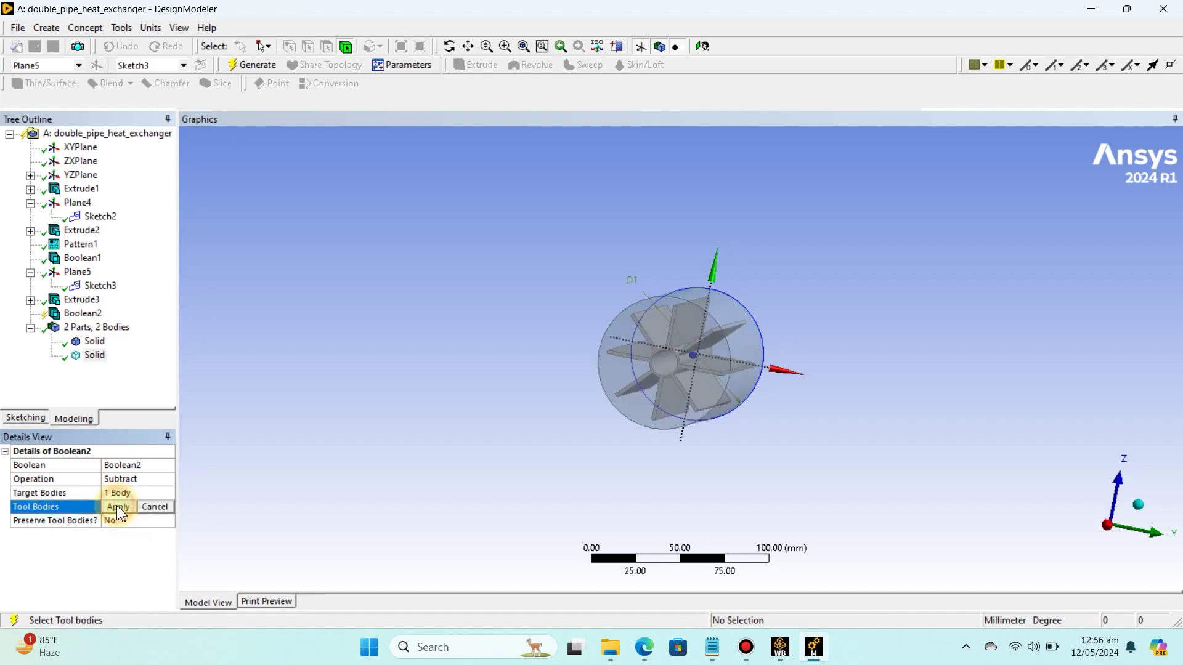
left_click(87, 345)
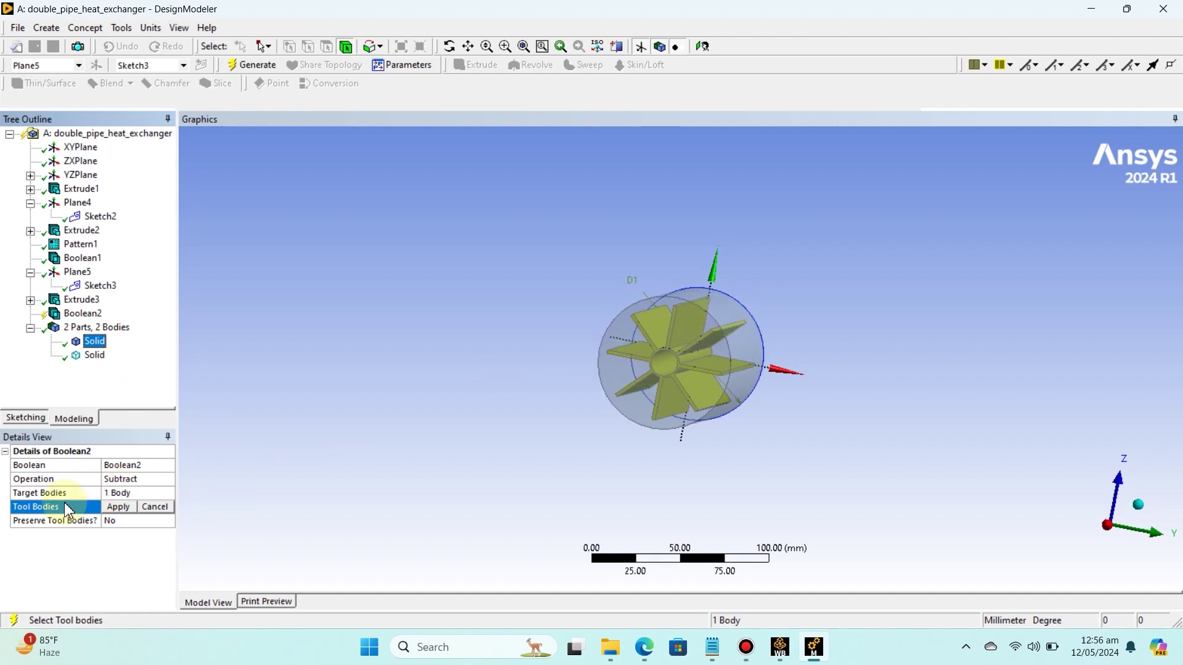
left_click(117, 508)
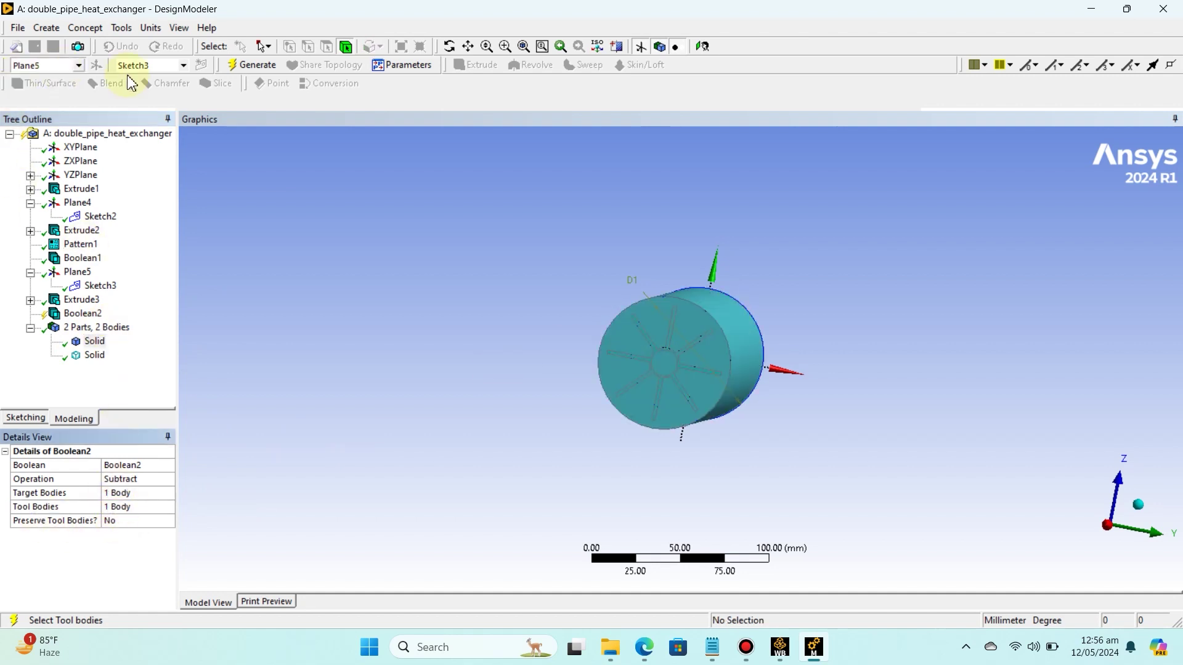
left_click(249, 66)
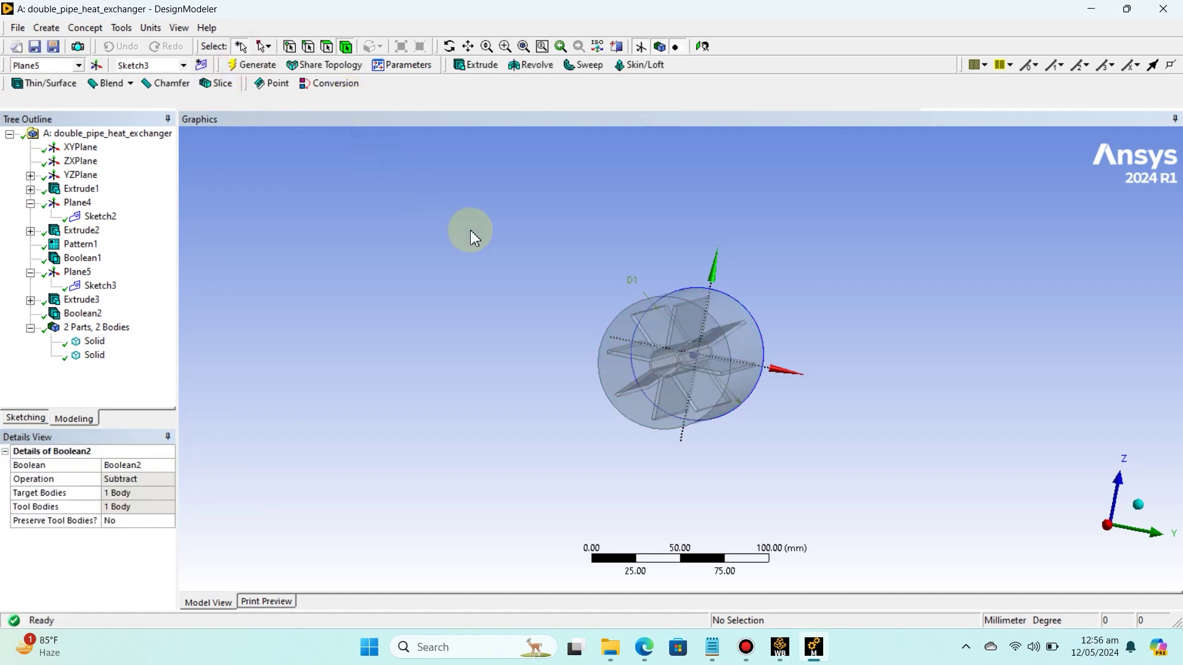
- Identify the separate cylindrical core body at the centre of the finned cavity and suppress it
mouse_move(471, 231)
middle_mouse_down()
mouse_move(491, 223)
mouse_move(483, 229)
middle_mouse_up()
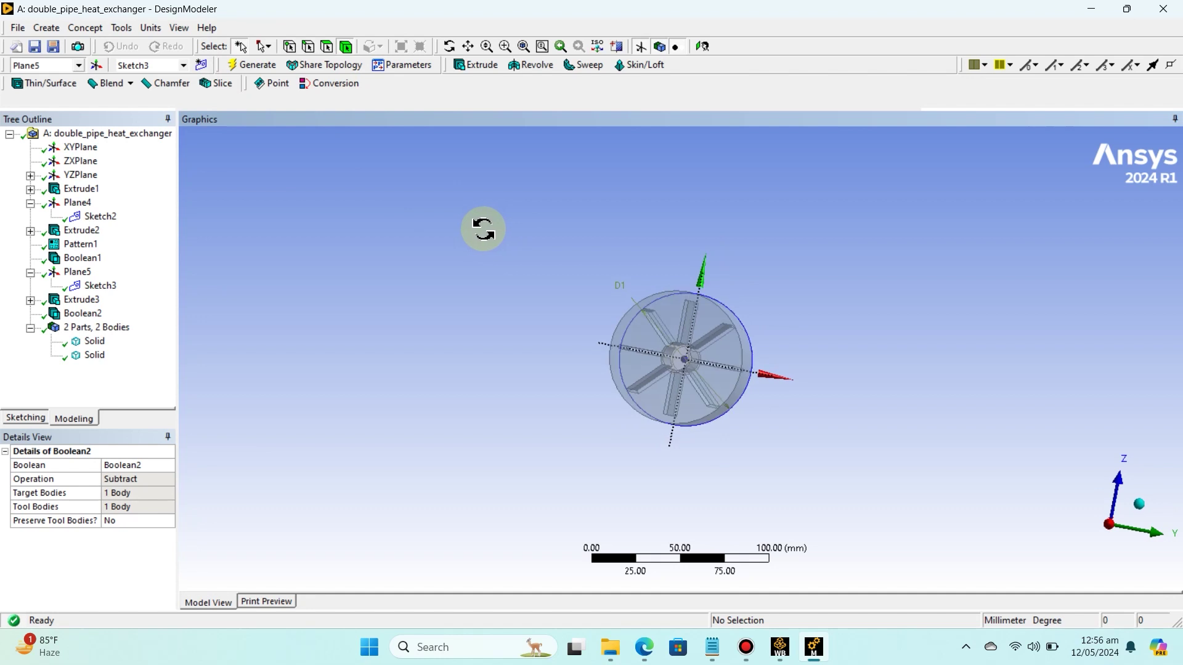
middle_click_drag(483, 229, 417, 241)
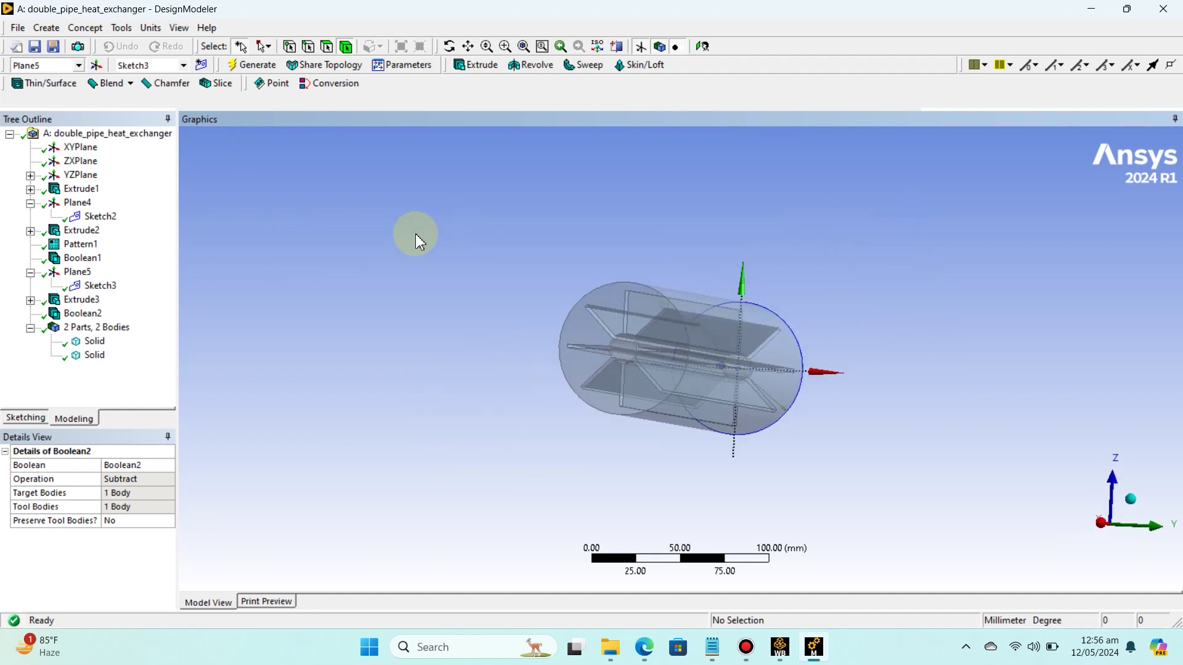
left_click(96, 342)
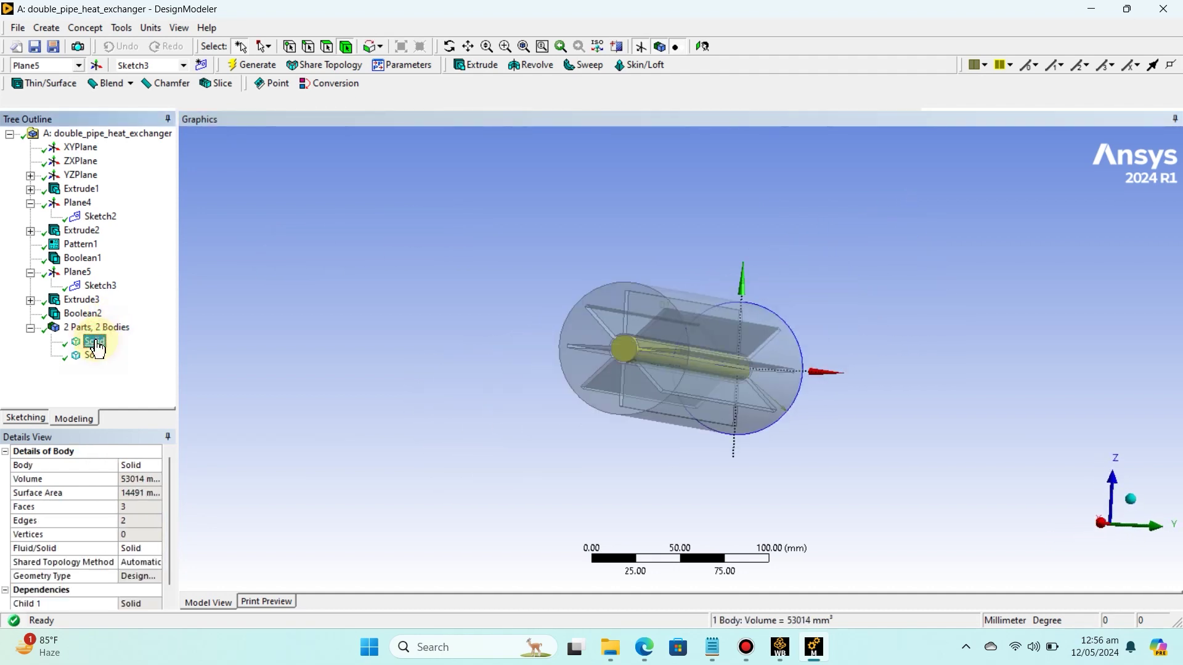
left_click(352, 364)
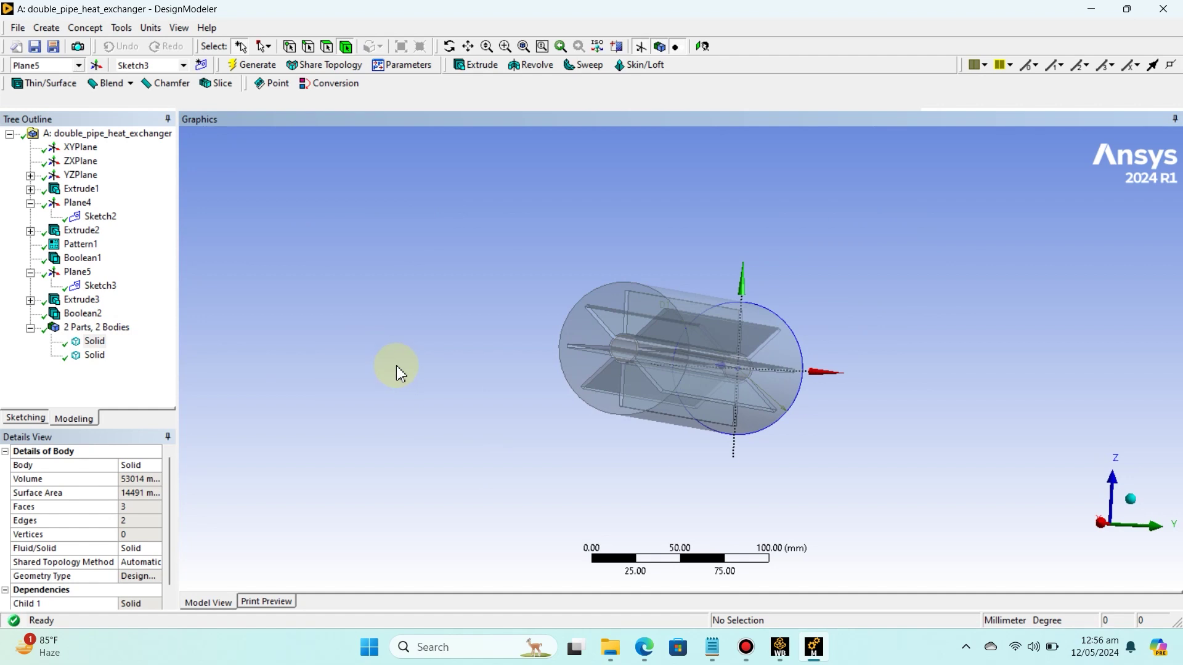
left_click(94, 344)
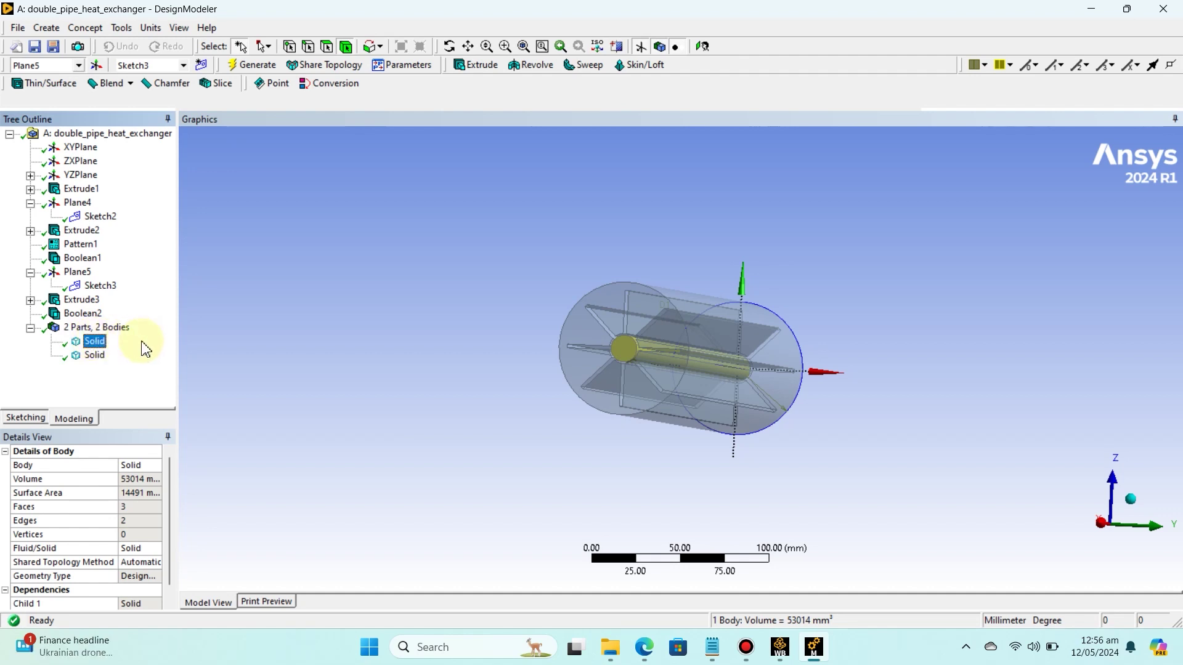
middle_click_drag(371, 346, 410, 350)
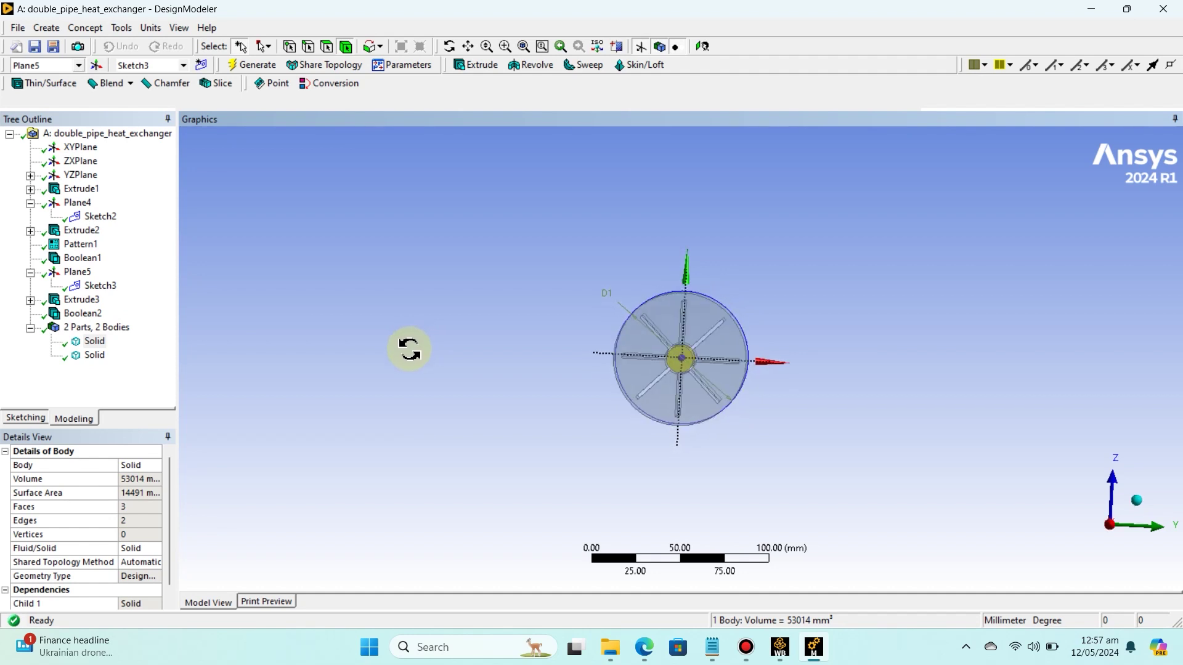
left_click(87, 342)
right_click(86, 347)
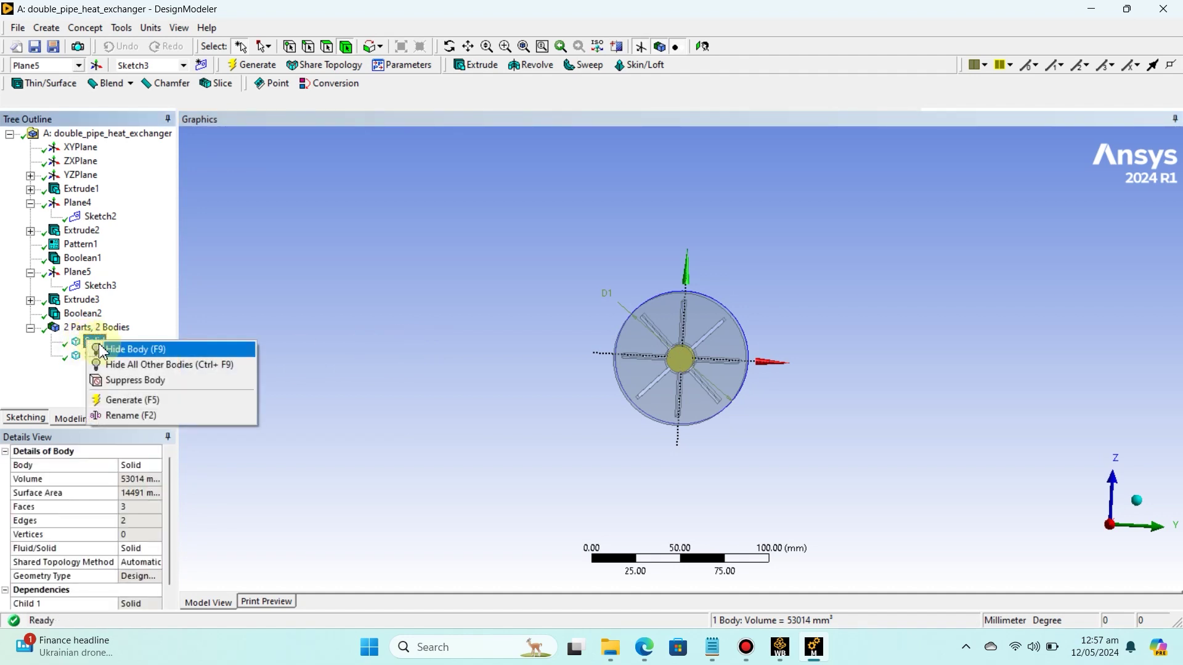
left_click(137, 381)
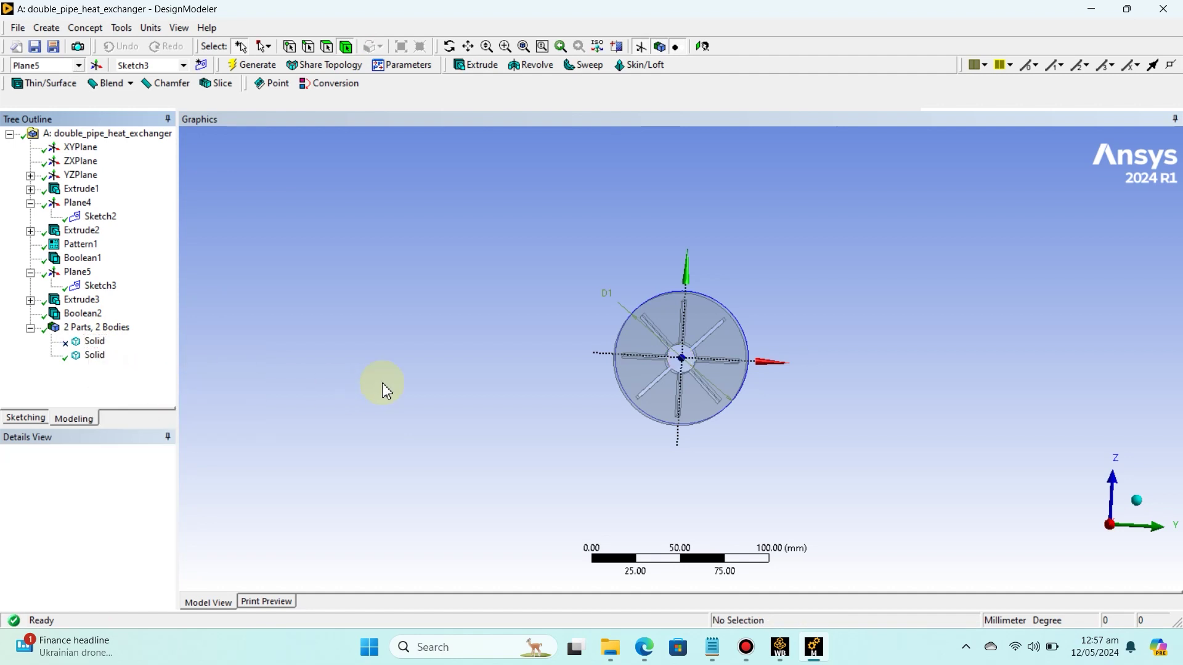
- Turn off Frozen Body Transparency so the remaining outer body is displayed opaque
mouse_move(382, 382)
middle_mouse_down()
mouse_move(361, 385)
mouse_move(382, 387)
middle_mouse_up()
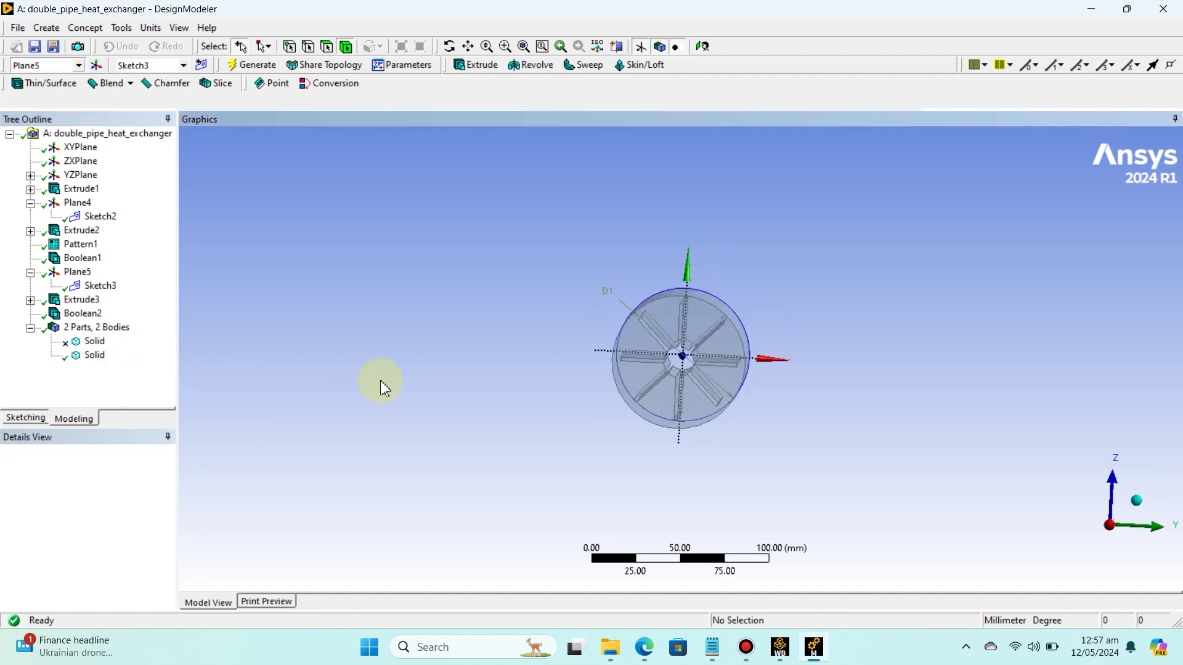
left_click(178, 28)
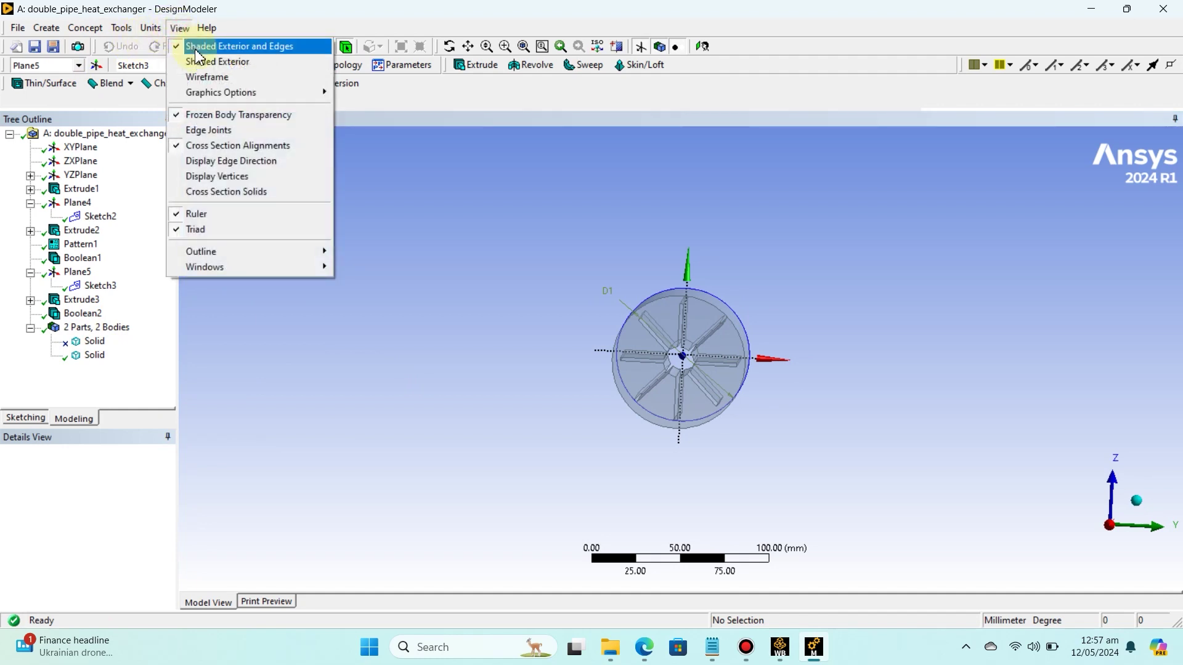
left_click(203, 117)
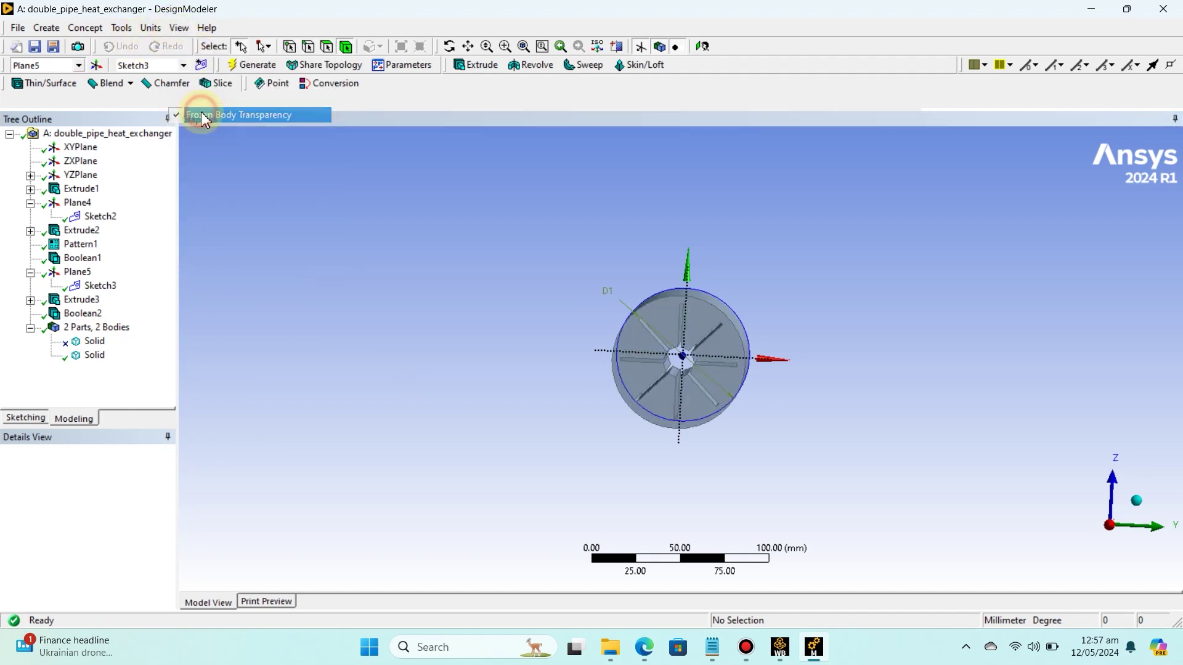
middle_click_drag(390, 225, 388, 277)
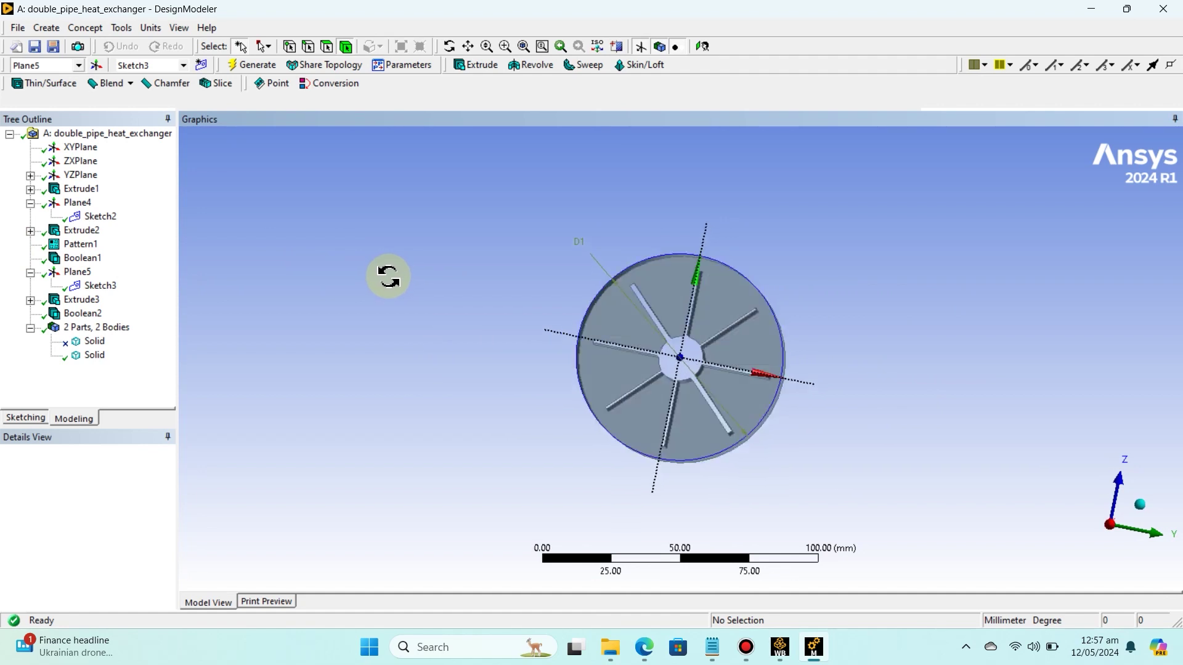
scroll(386, 276, "up", 2)
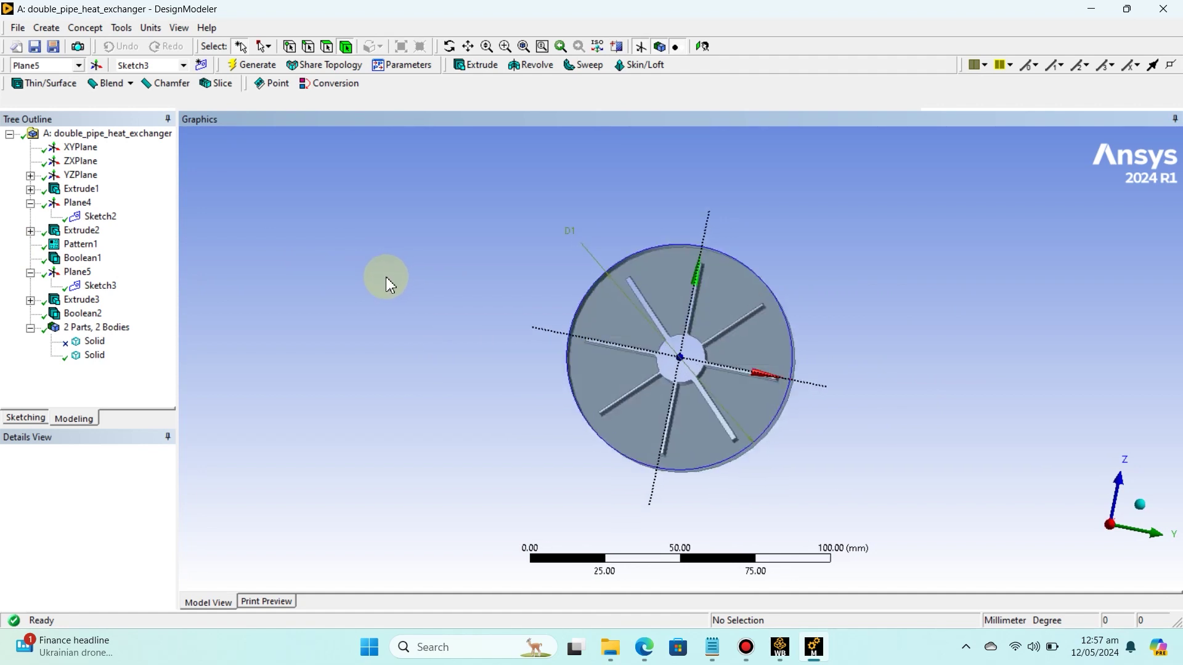
- Set the fin profile dimensions in Sketch2 to H1 = 1.5 mm and H2 = 3 mm, and regenerate the model
left_click(101, 218)
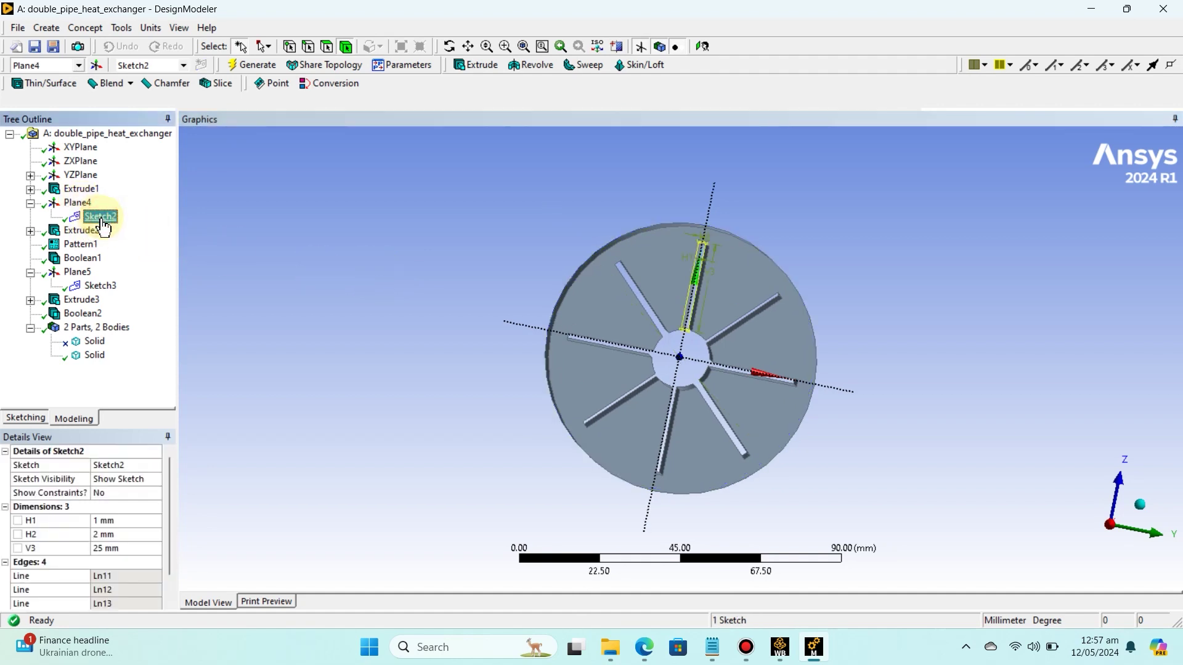
left_click(117, 521)
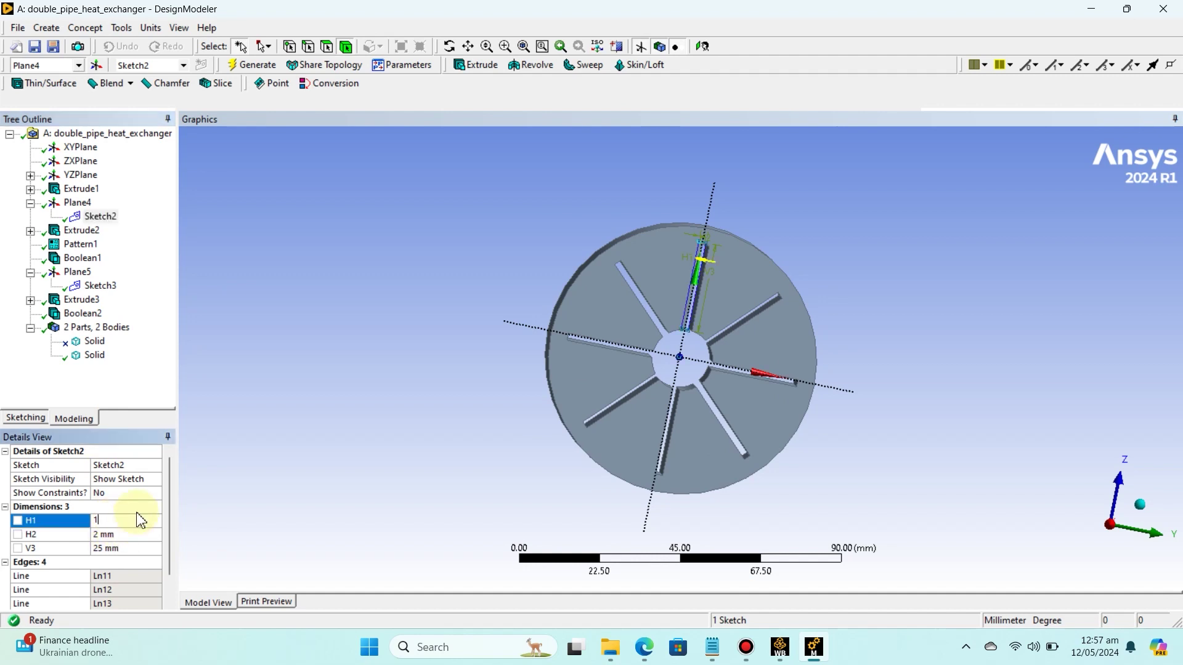
type(".5")
left_click(120, 536)
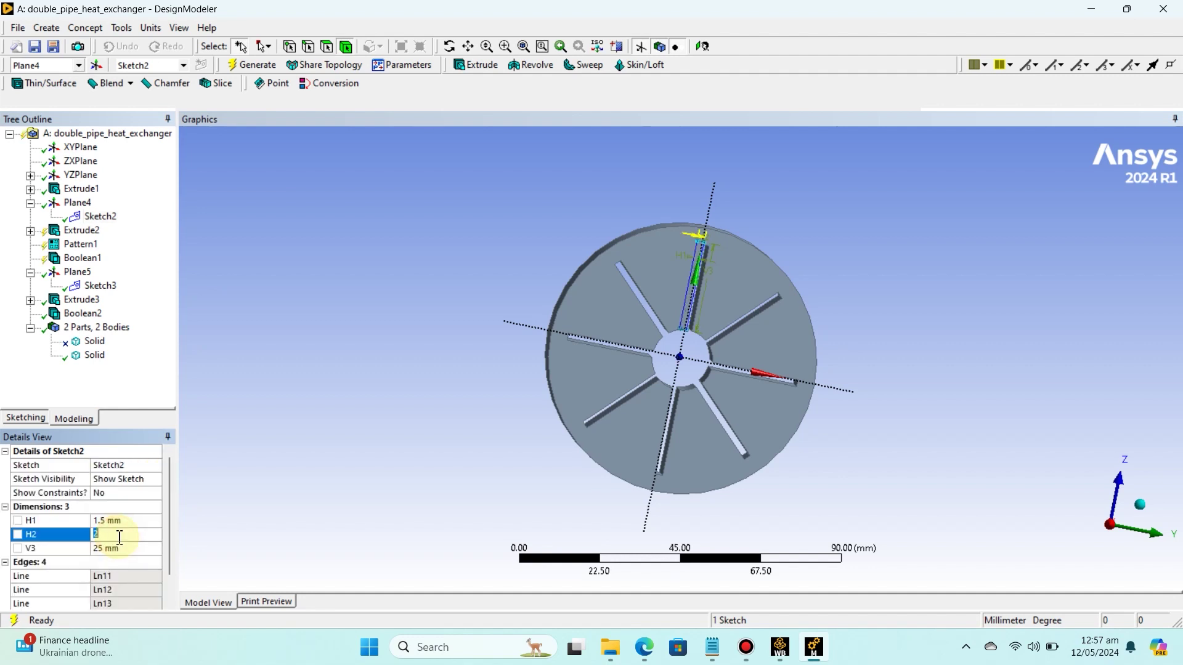
type("3")
left_click(342, 344)
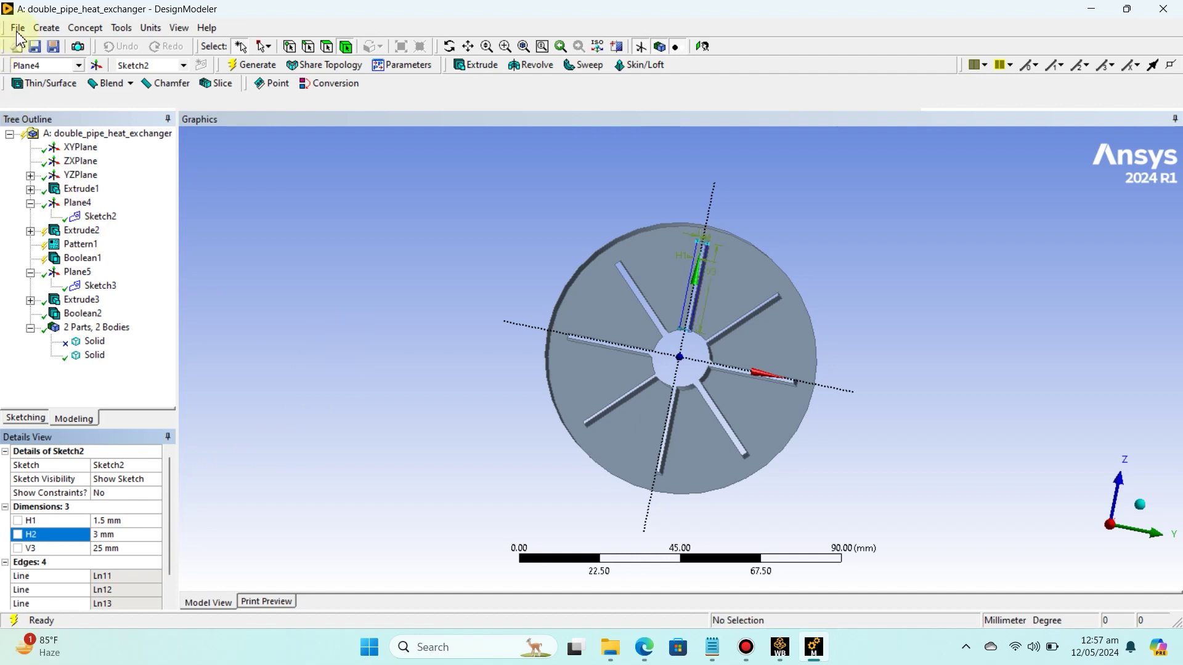
left_click(251, 64)
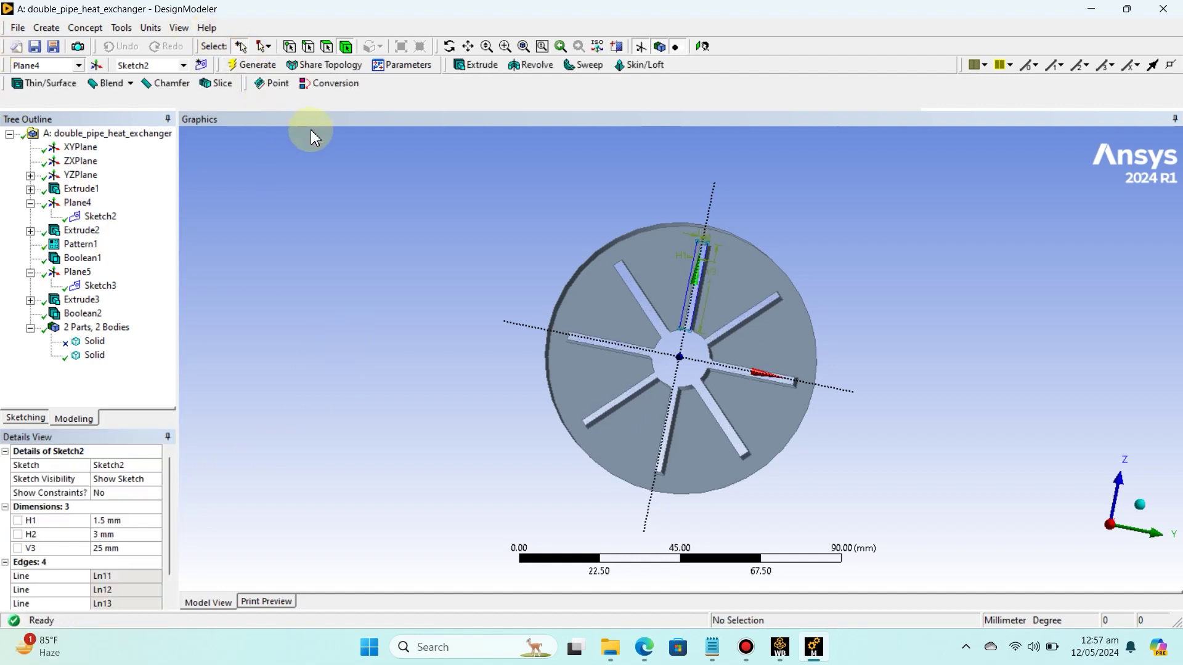
- Examine the widened fin slots through the outer body from several angles and face-on to the sketch plane
middle_click_drag(401, 164, 404, 164)
left_click_drag(405, 156, 416, 181)
scroll(411, 162, "down", 2)
scroll(412, 166, "up", 2)
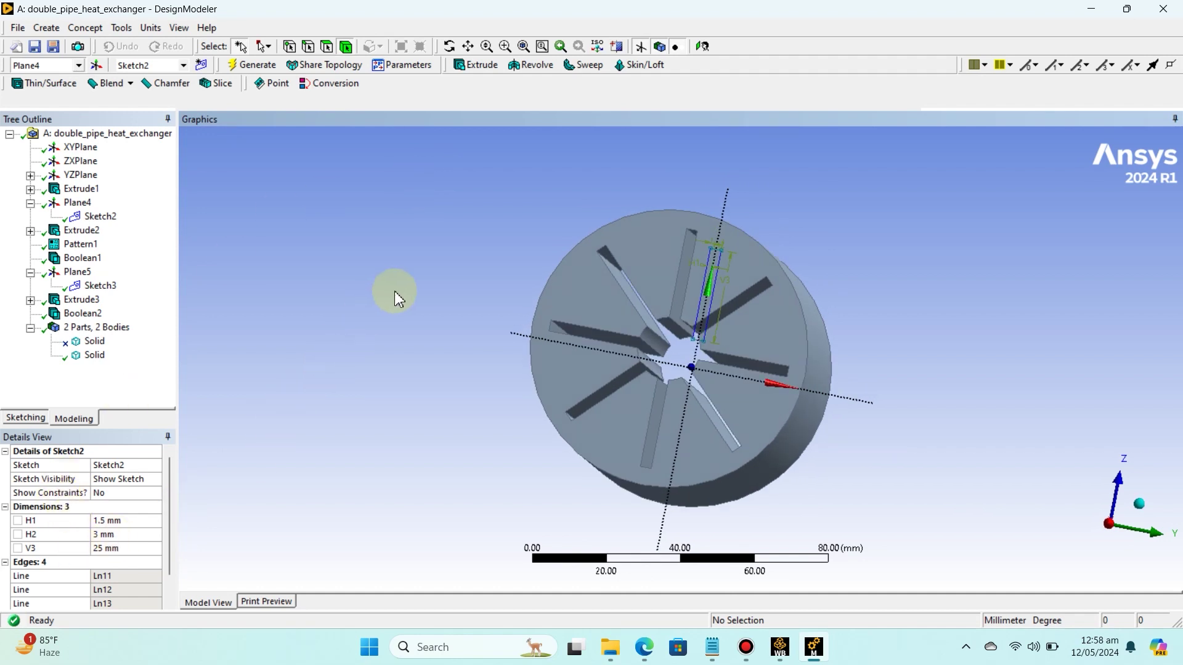
middle_click_drag(394, 291, 400, 294)
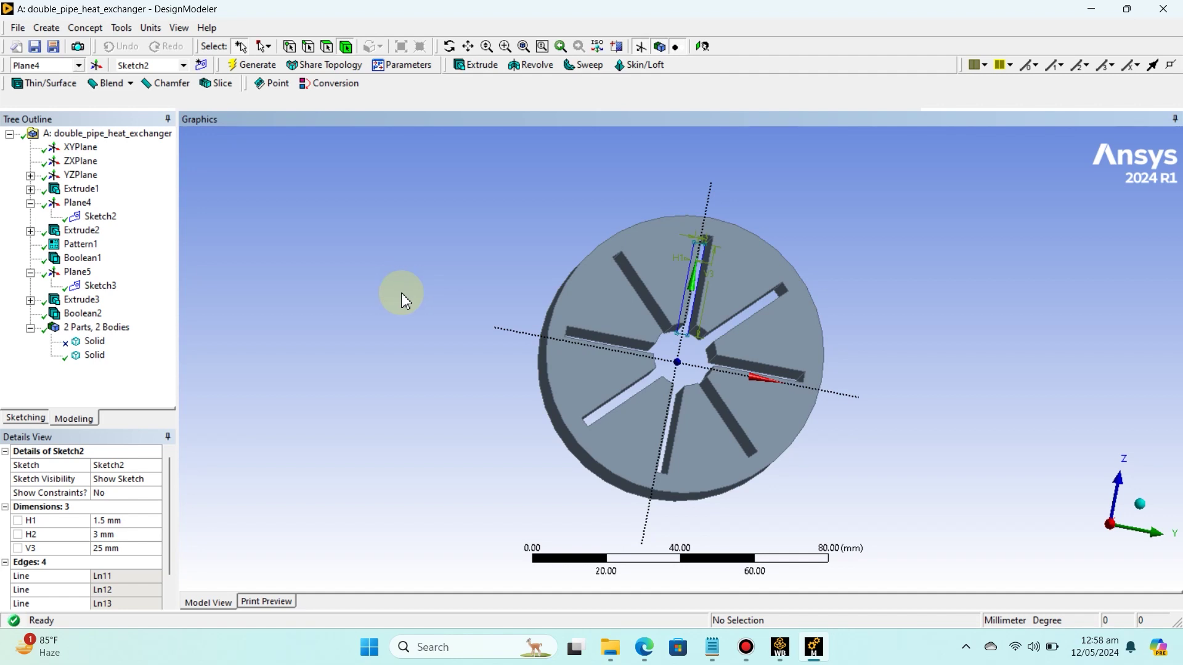
left_click(702, 46)
scroll(619, 157, "up", 5)
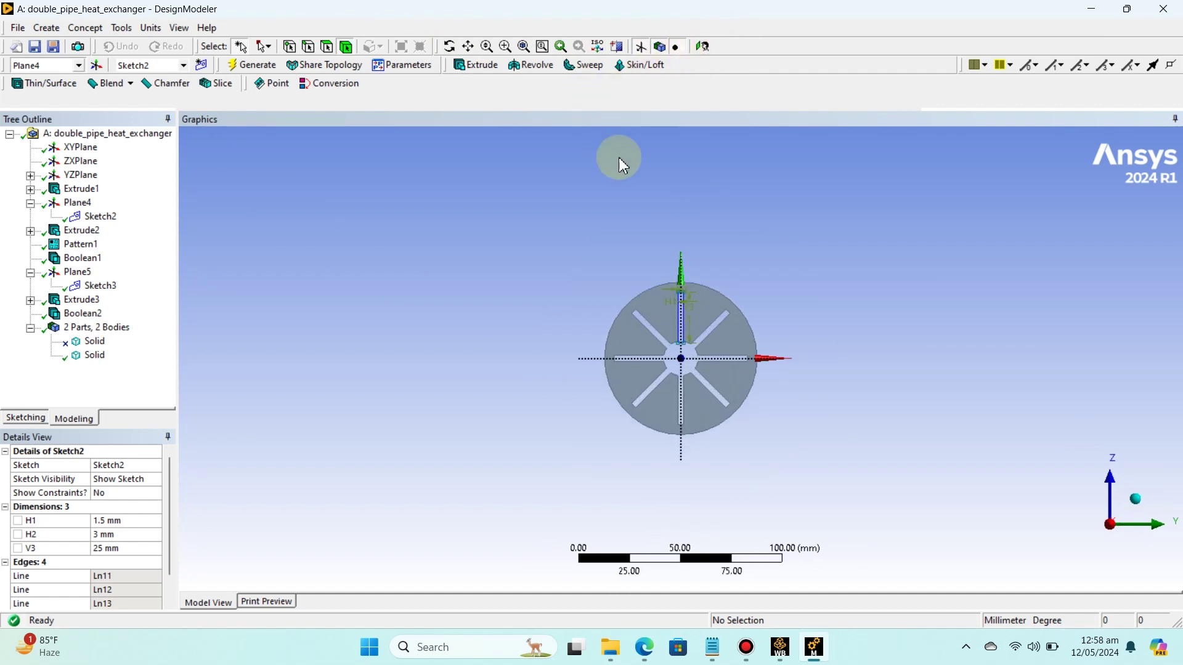
- Set the outer diameter D2 of the inner pipe in Sketch1 to 20 mm and regenerate the model
scroll(619, 157, "up", 2)
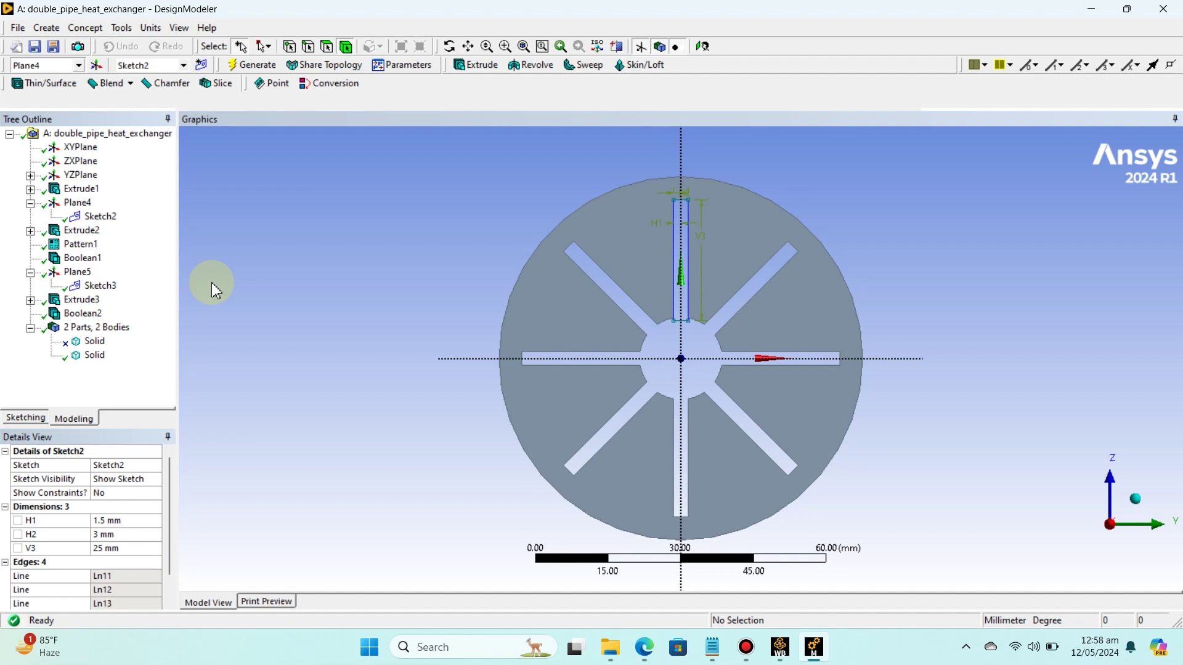
left_click(100, 287)
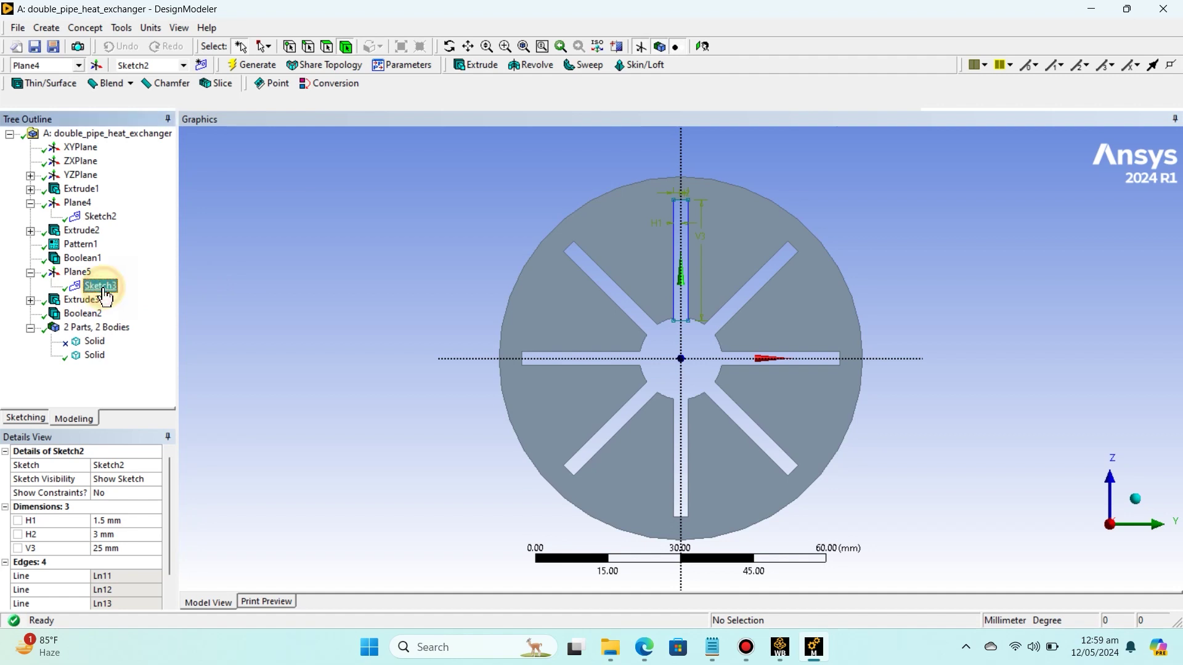
left_click(100, 217)
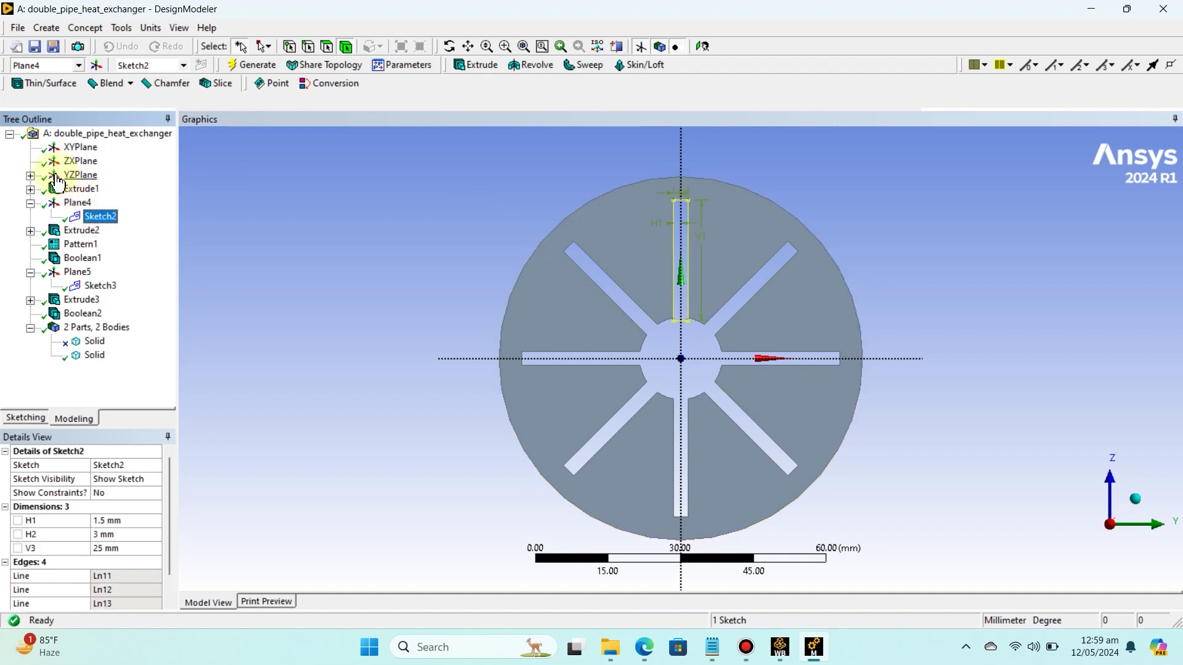
left_click(30, 175)
left_click(97, 189)
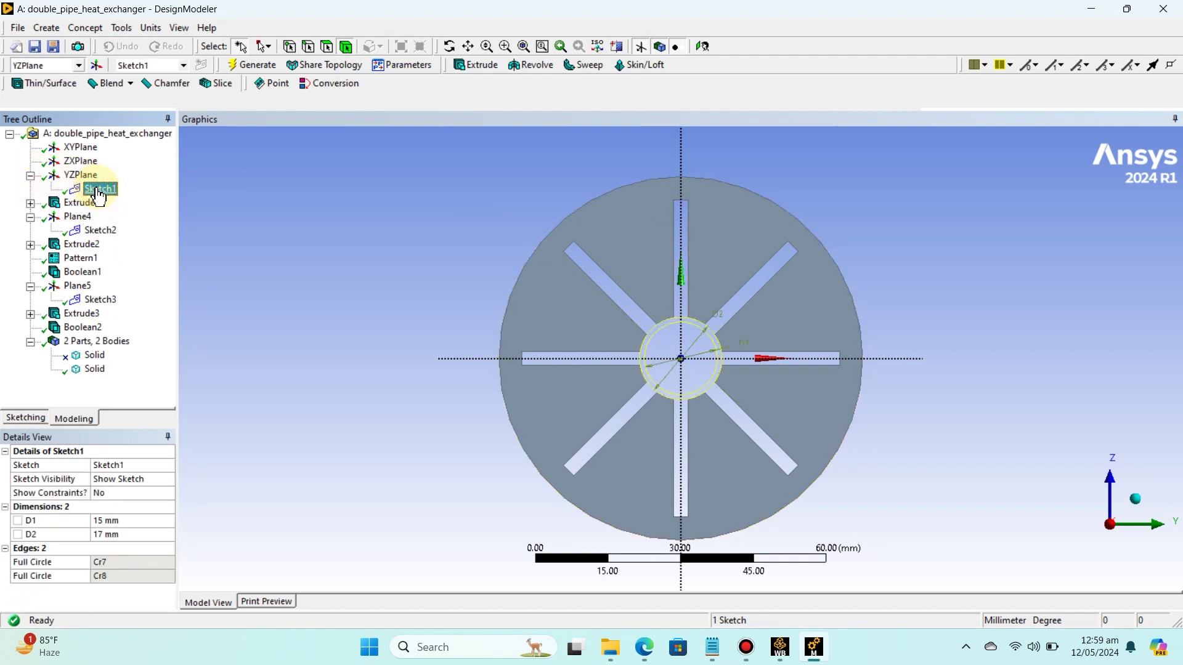
left_click(113, 534)
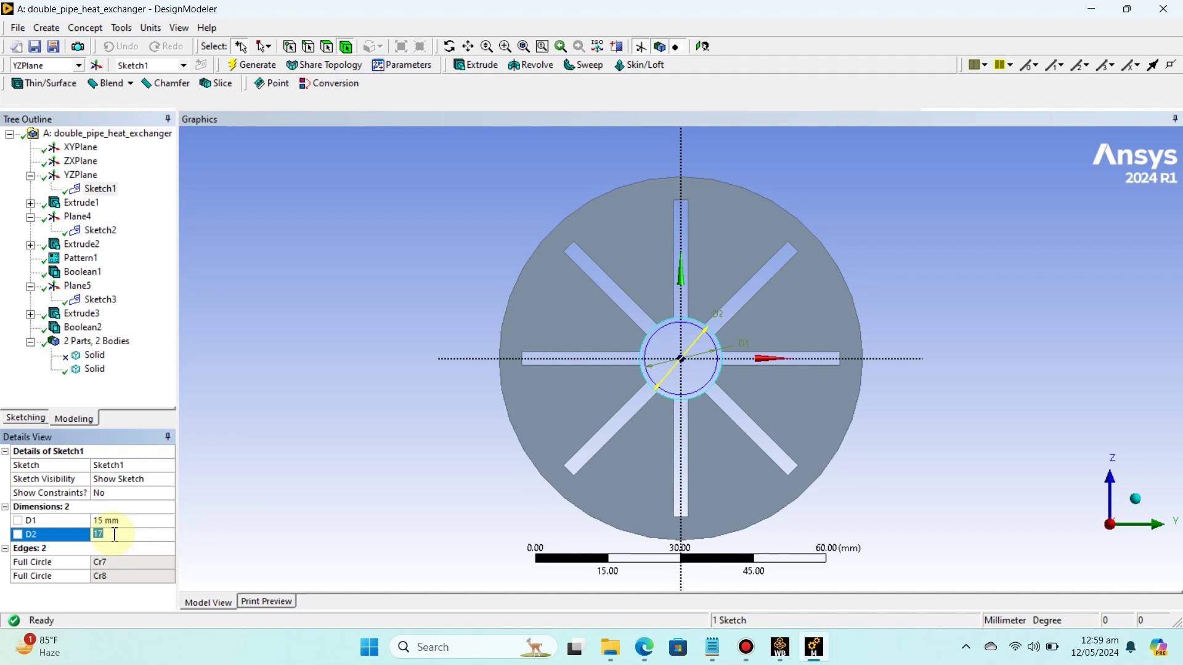
type("20")
left_click(231, 67)
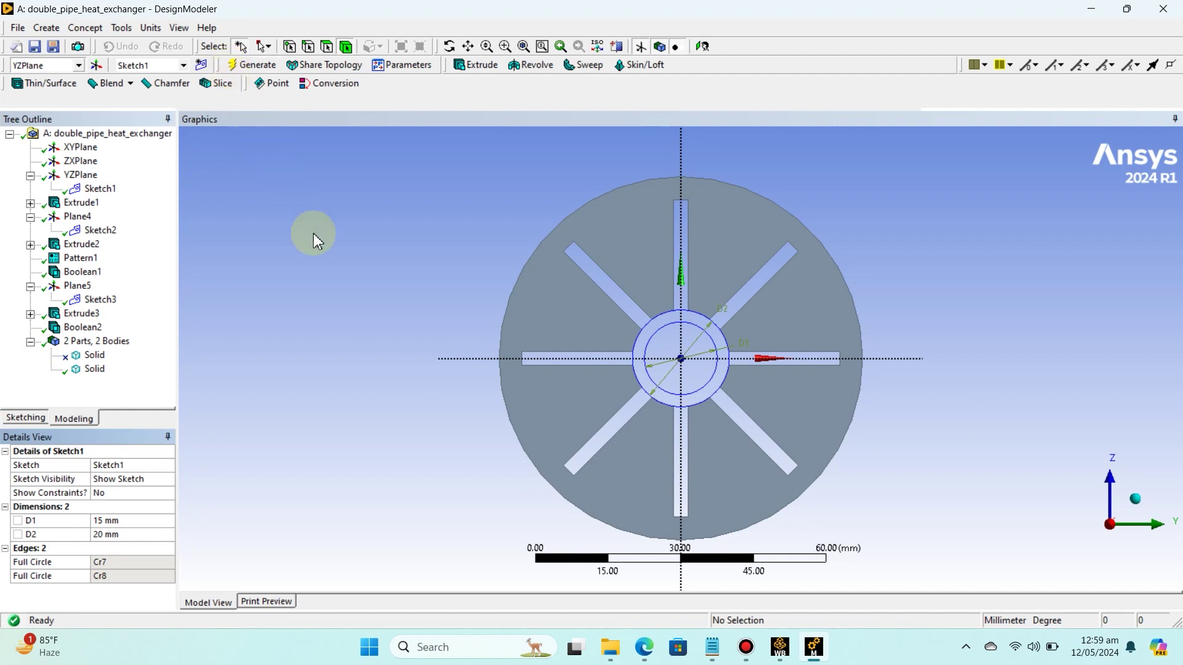
- Set the fin length V3 in Sketch2 to 30 mm and regenerate the model
left_click(66, 284)
double_click(68, 286)
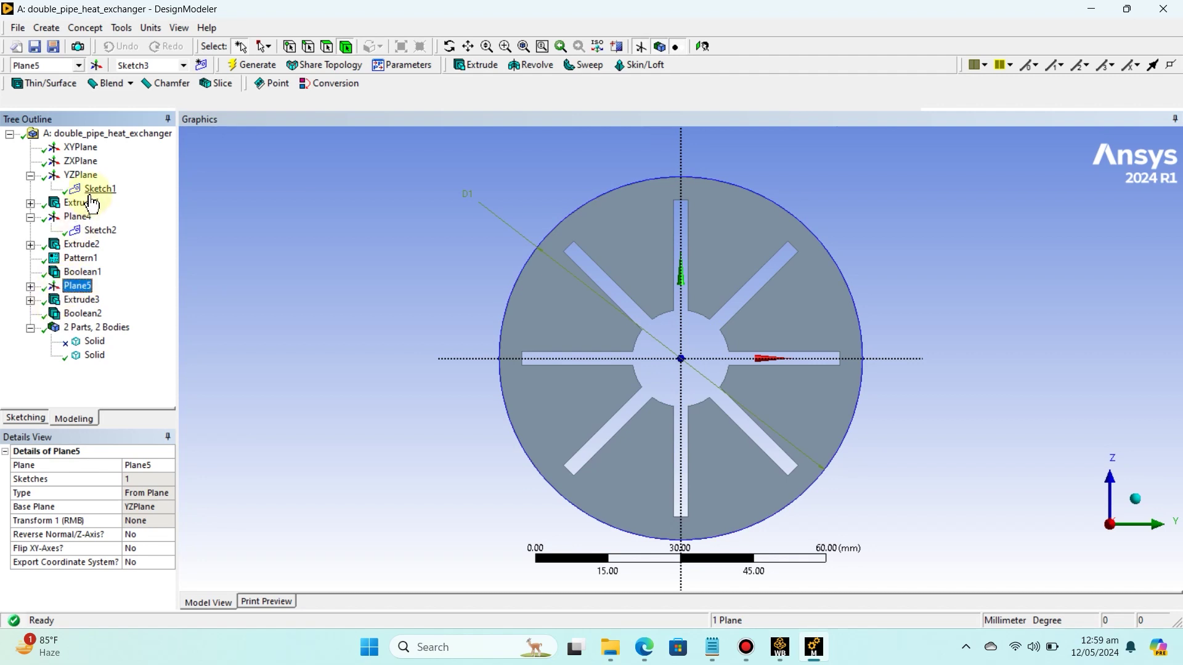
left_click(99, 230)
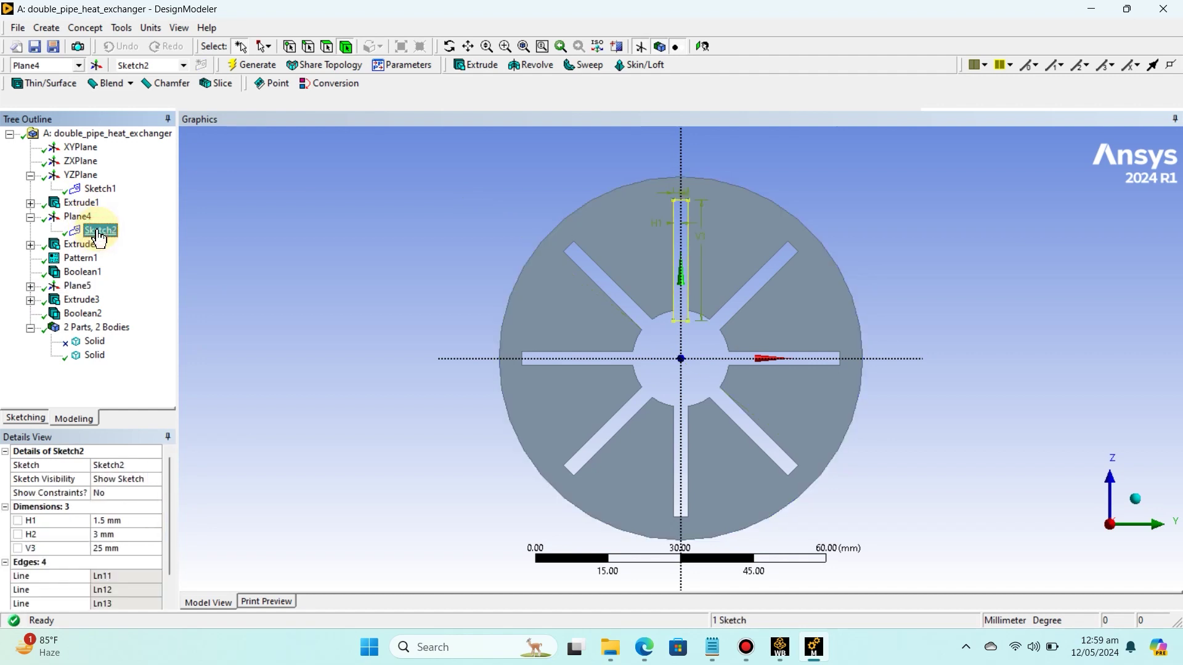
left_click(118, 548)
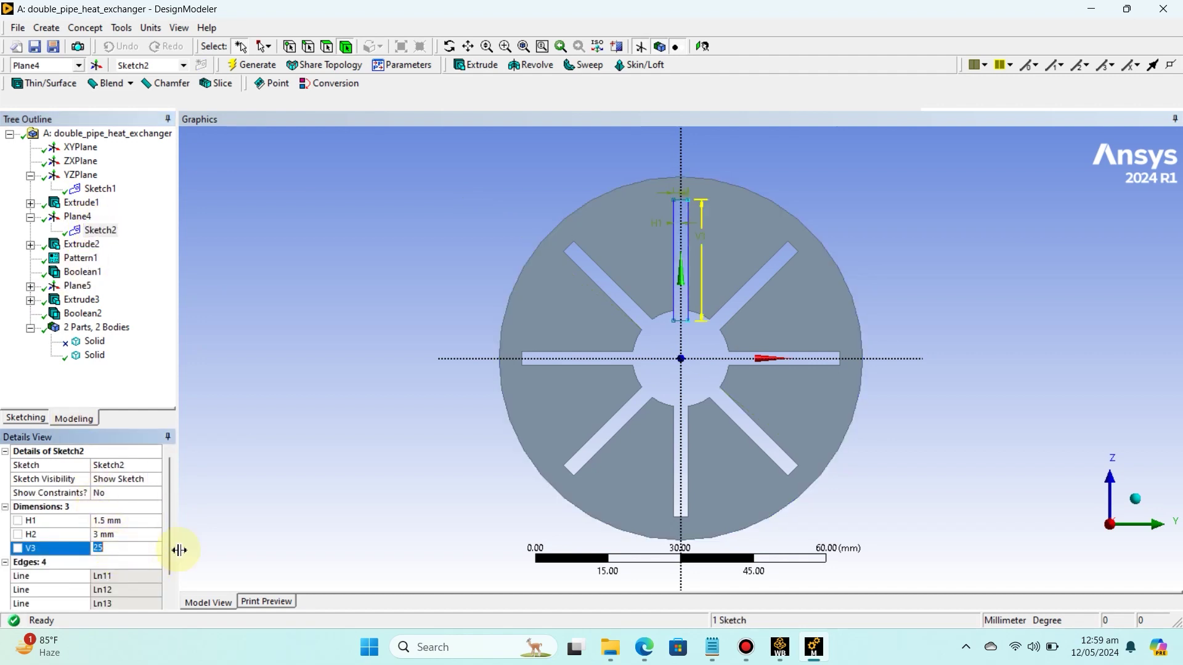
type("30")
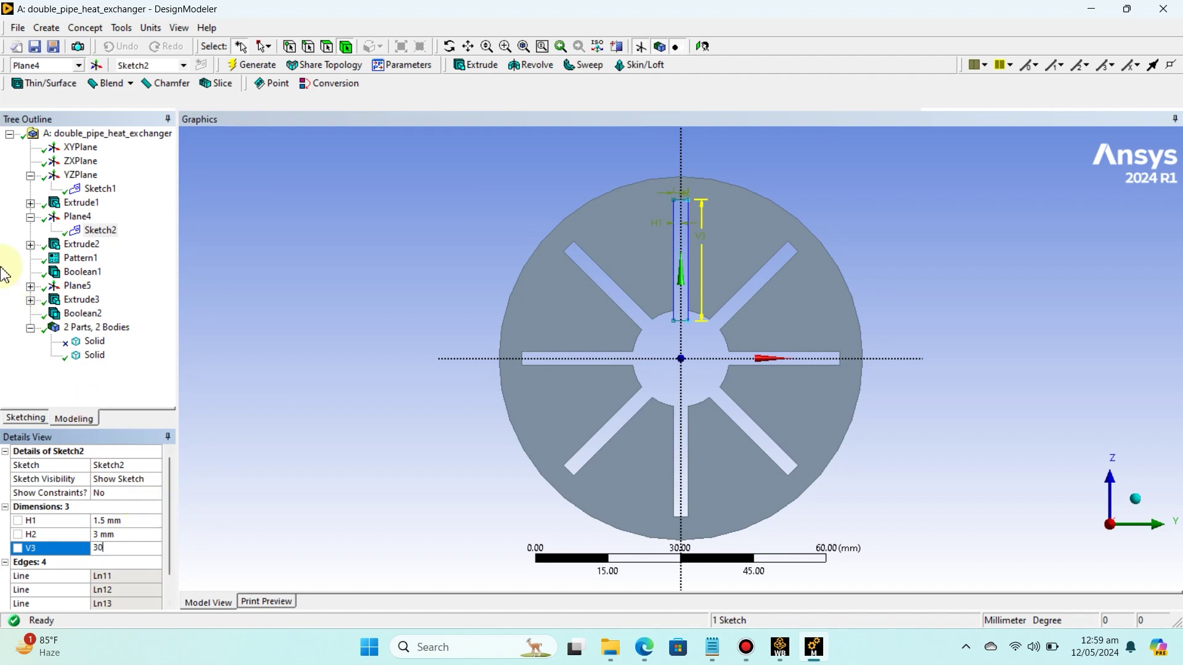
left_click(244, 68)
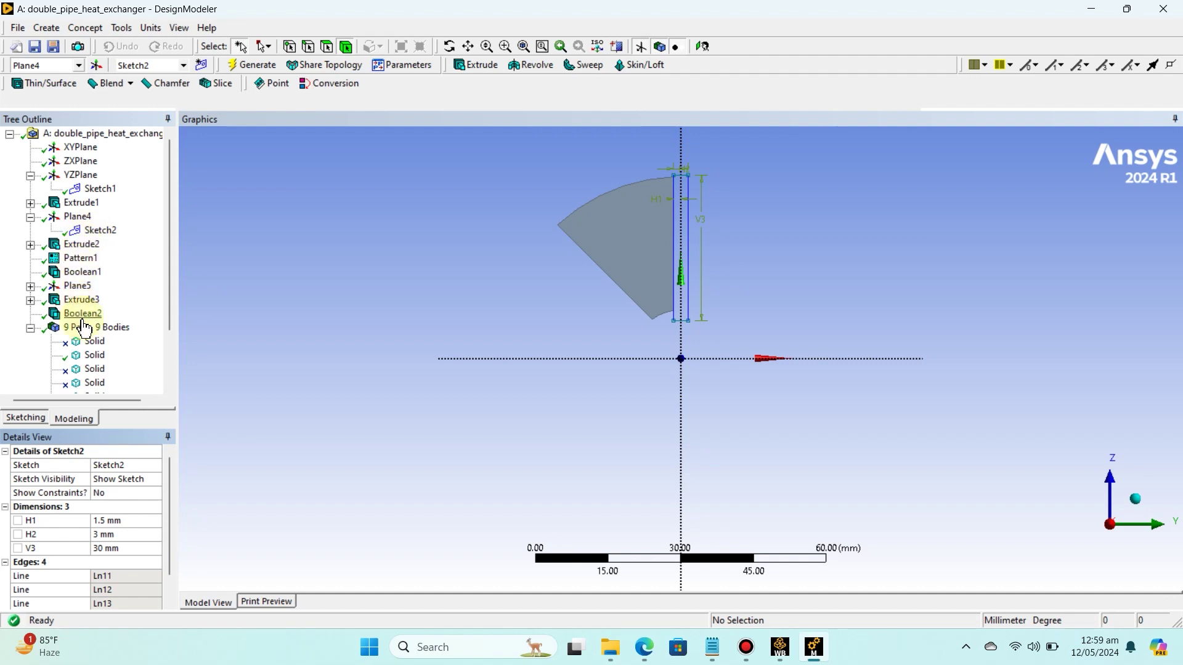
- Set the outer cylinder diameter D1 in Sketch3 to 80 mm and regenerate the model
left_click(97, 233)
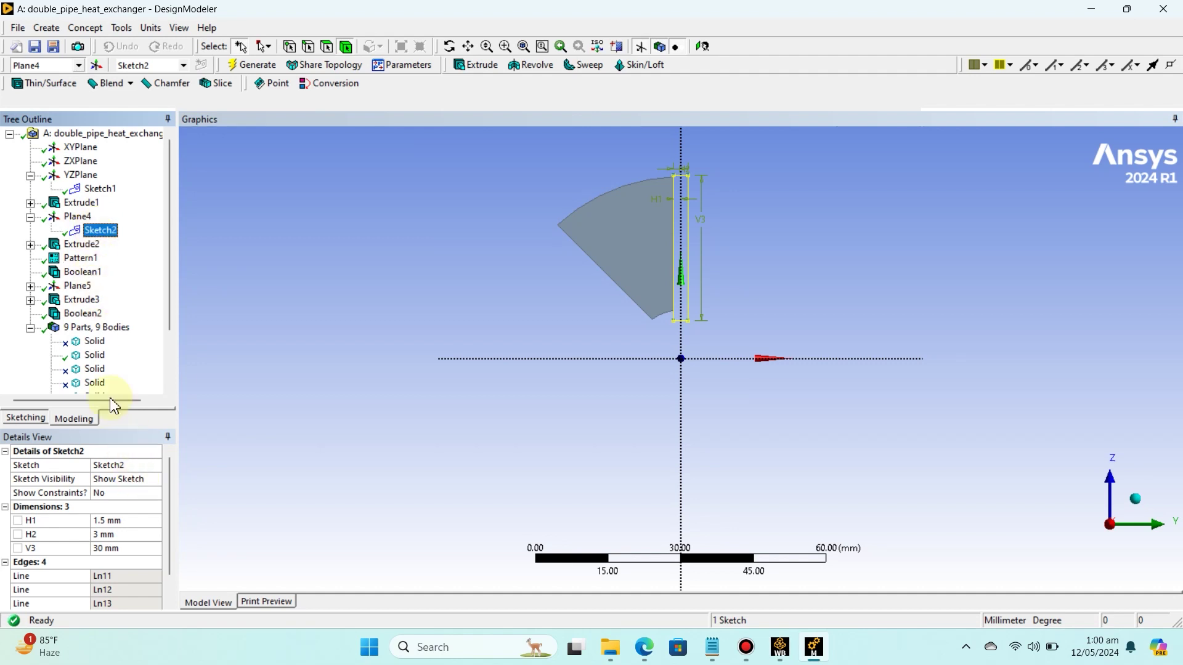
left_click(30, 286)
left_click(100, 299)
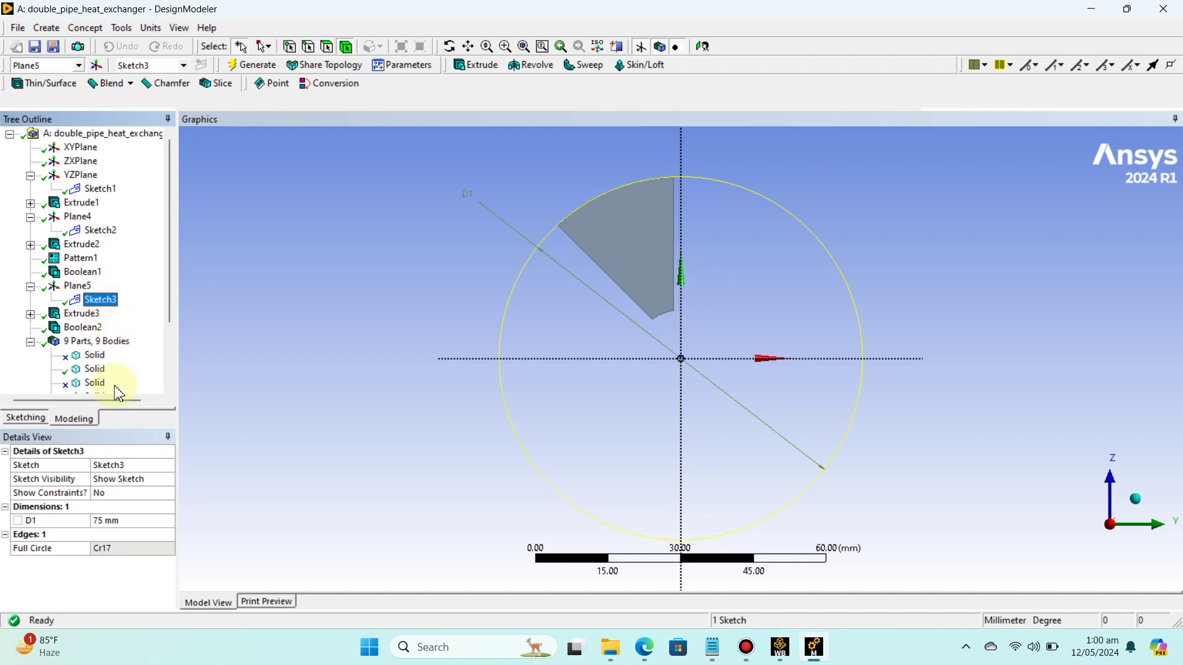
left_click(122, 521)
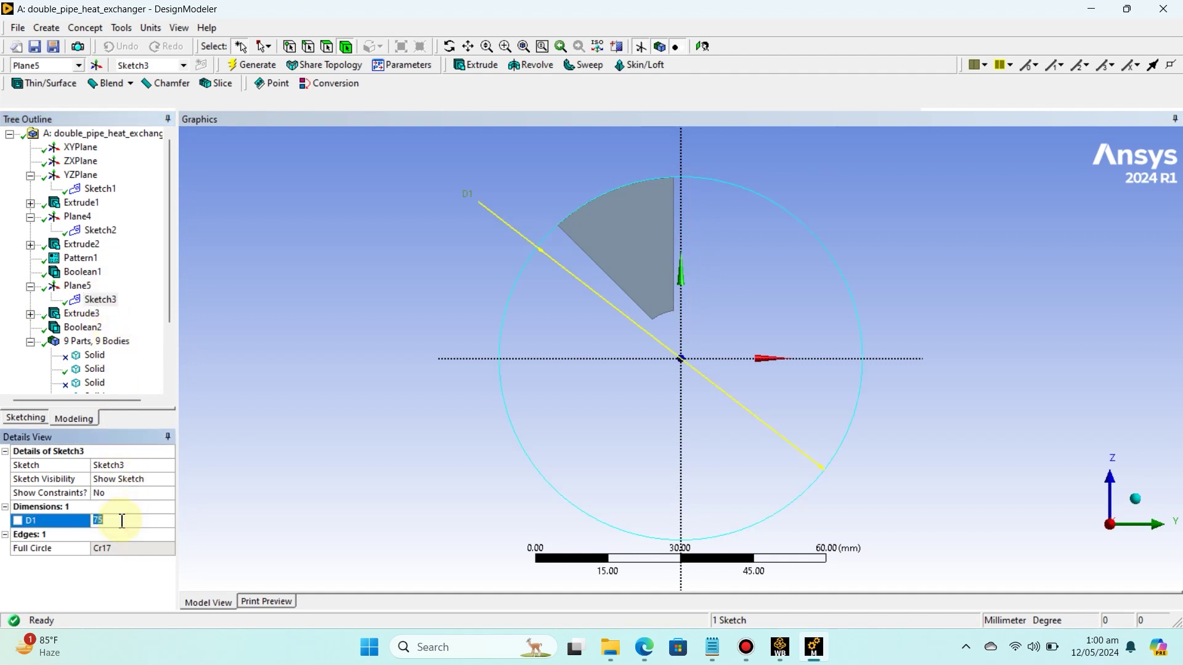
type("80")
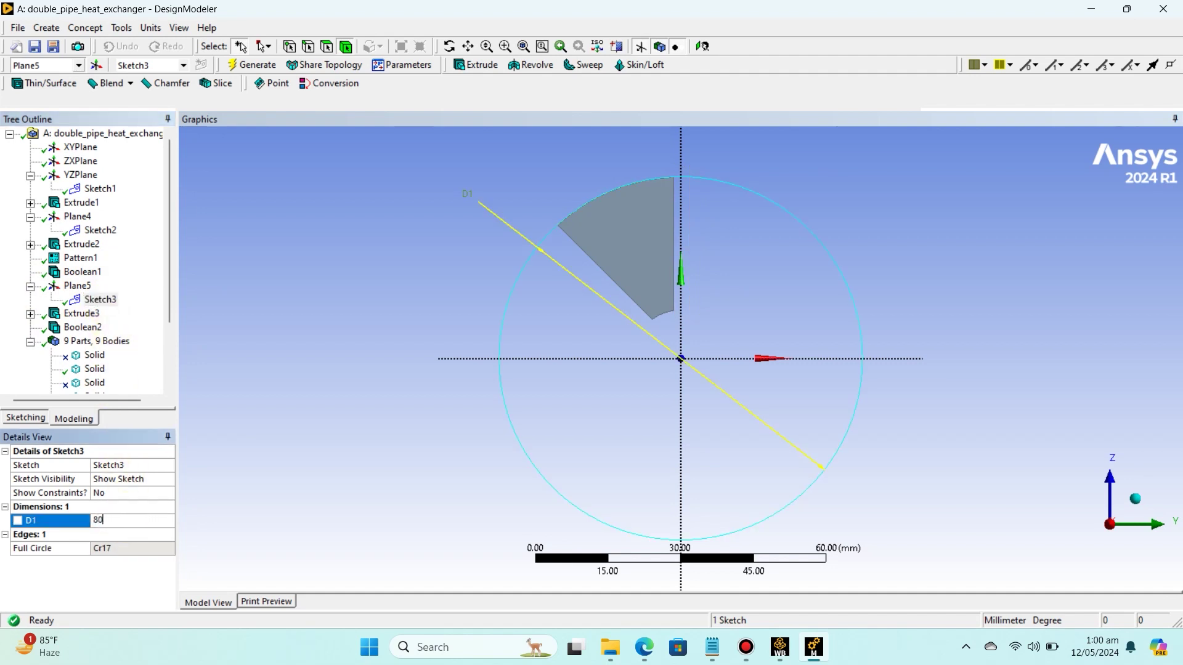
left_click(236, 65)
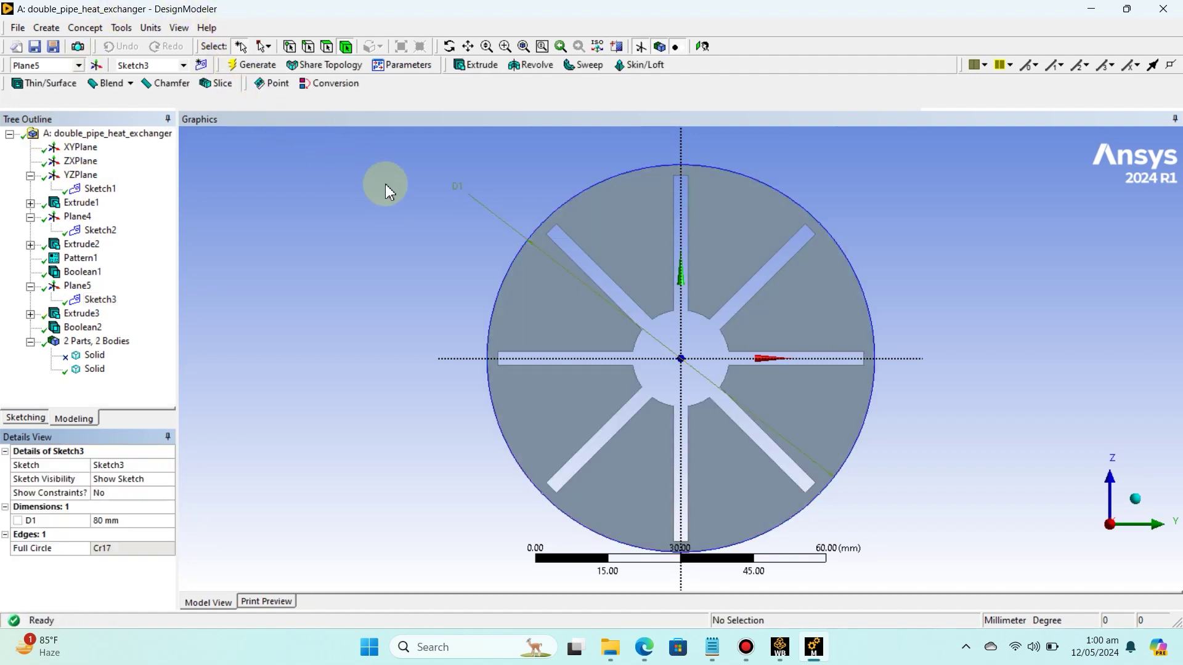
- Enlarge the outer cylinder diameter D1 in Sketch3 to 90 mm and regenerate the model
left_click(127, 522)
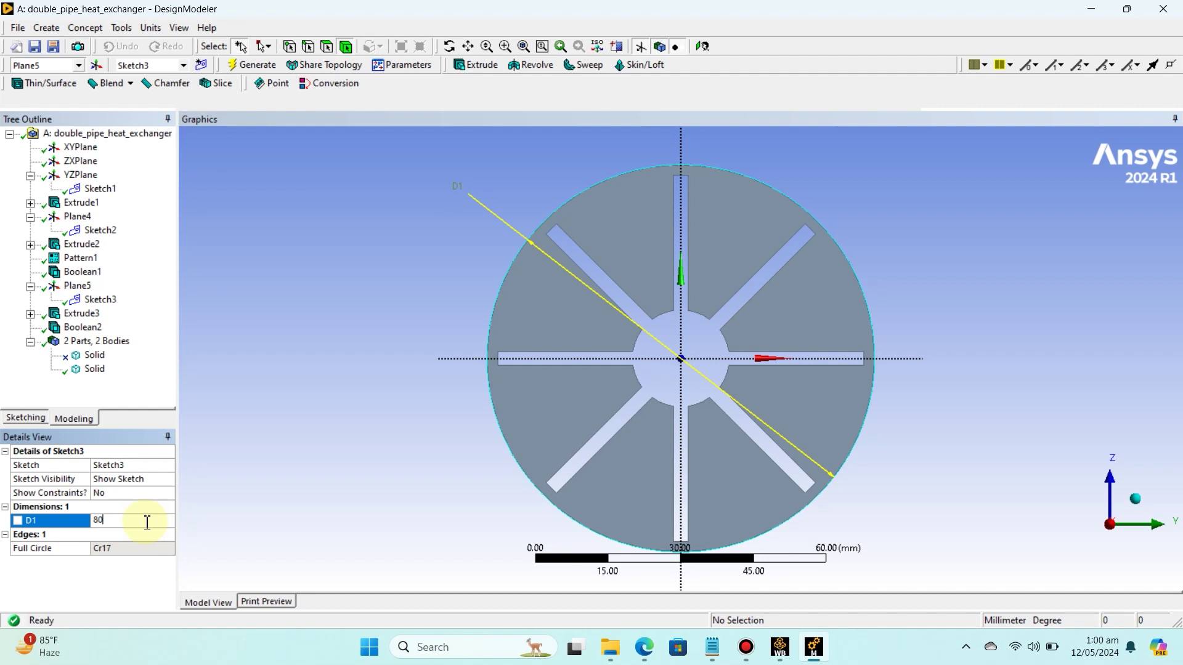
key("BackSpace")
type("9")
left_click(240, 66)
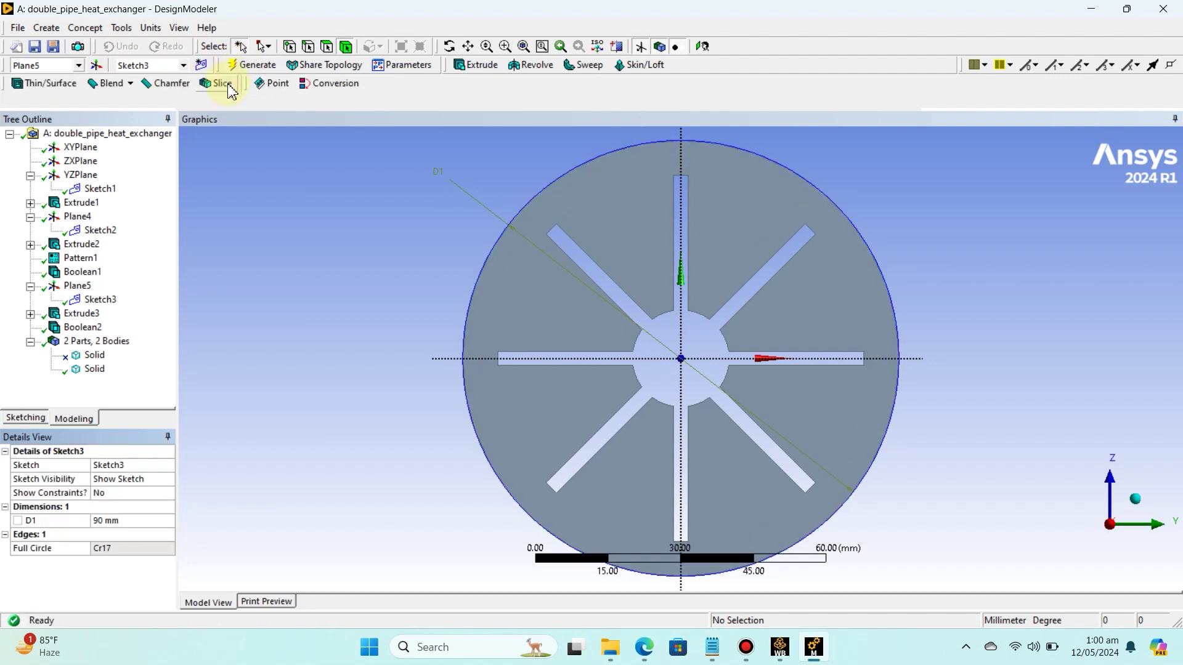
- Lengthen the fin profile in Sketch2 by setting V3 to 33 mm and regenerate the model
left_click(106, 230)
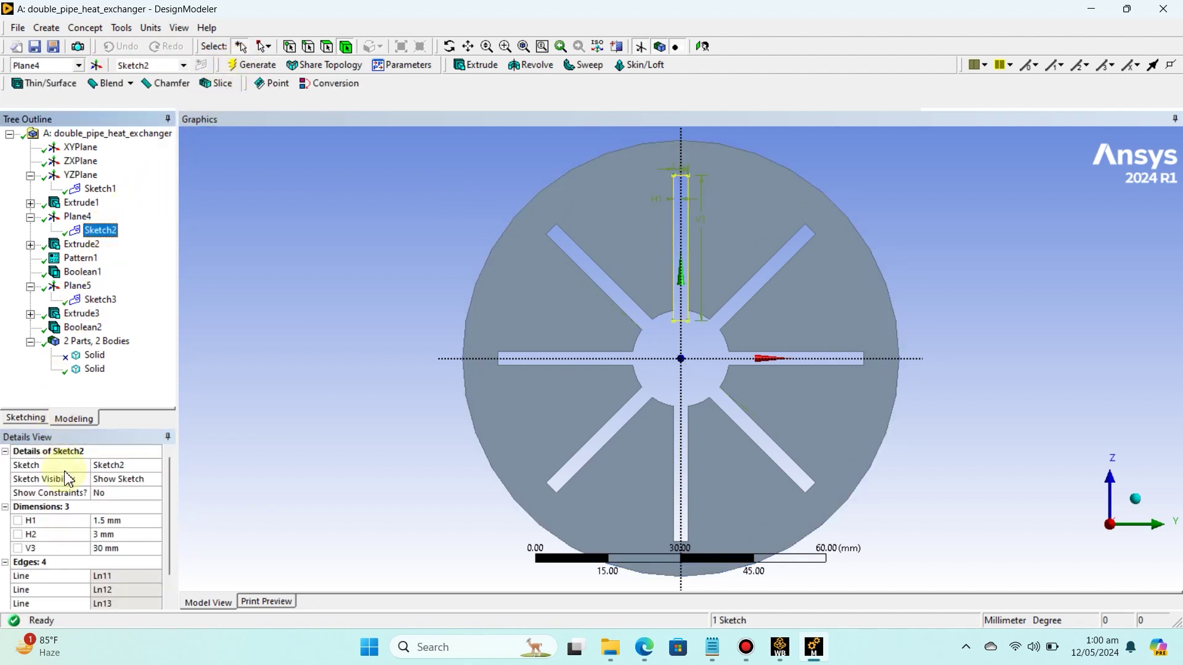
left_click(119, 547)
left_click(120, 547)
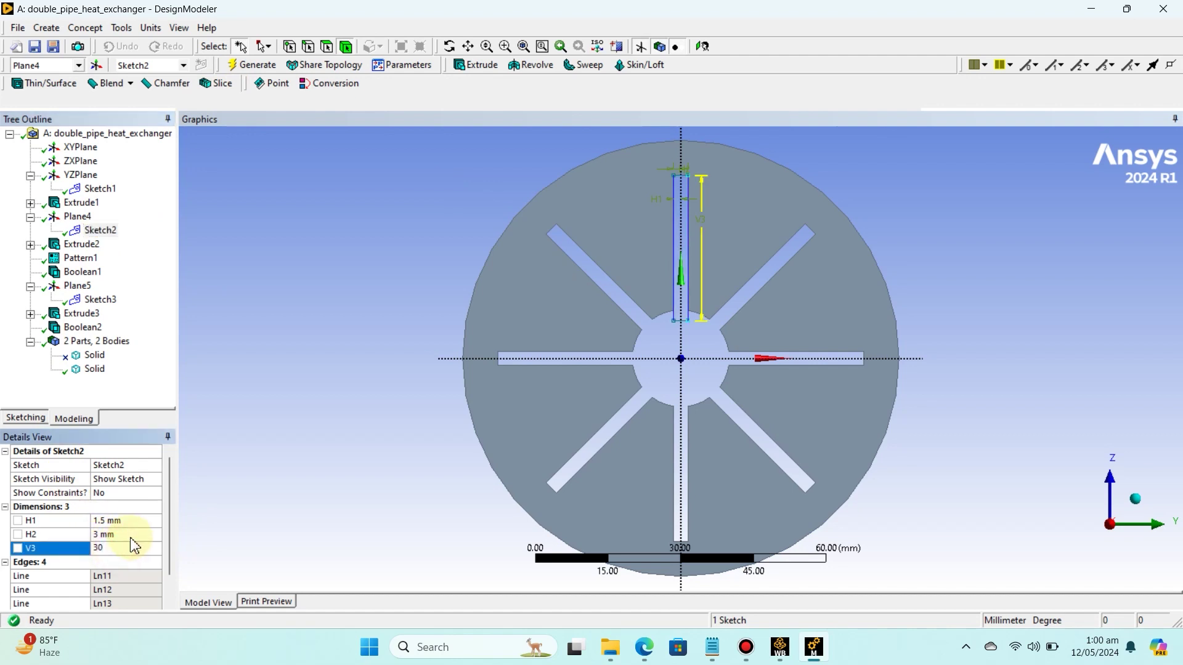
key("BackSpace")
type("3")
left_click(239, 65)
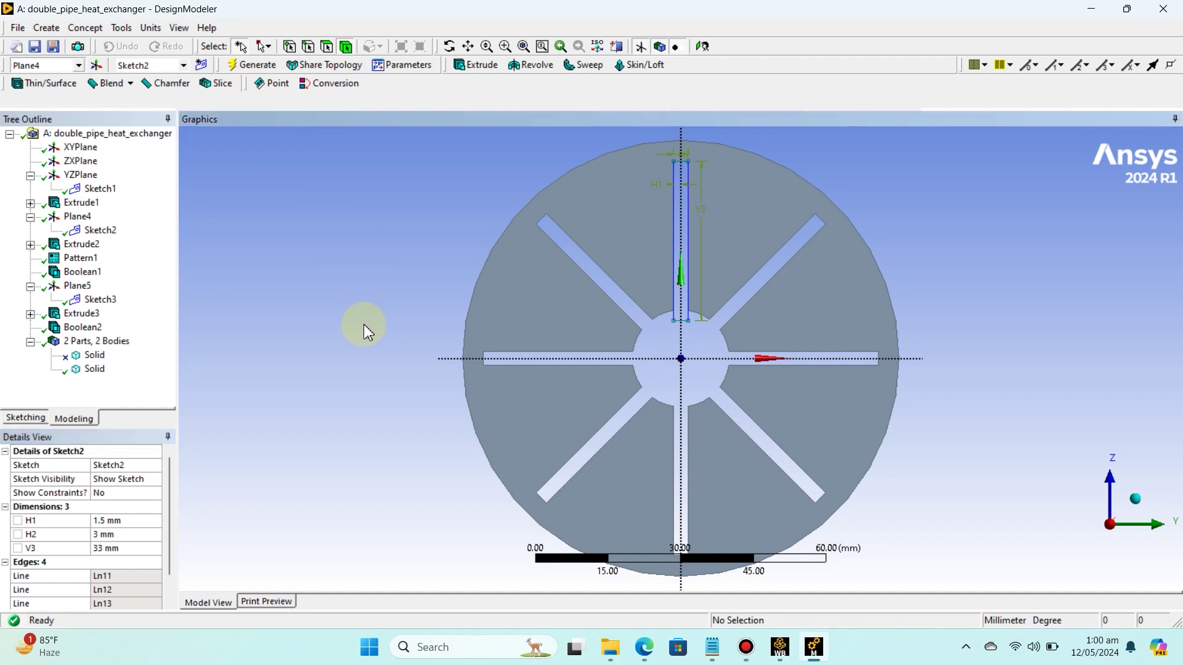
- Examine the updated finned cylinder at an angle, isometrically and face-on to the XYPlane
scroll(363, 324, "down", 2)
middle_click_drag(393, 309, 357, 304)
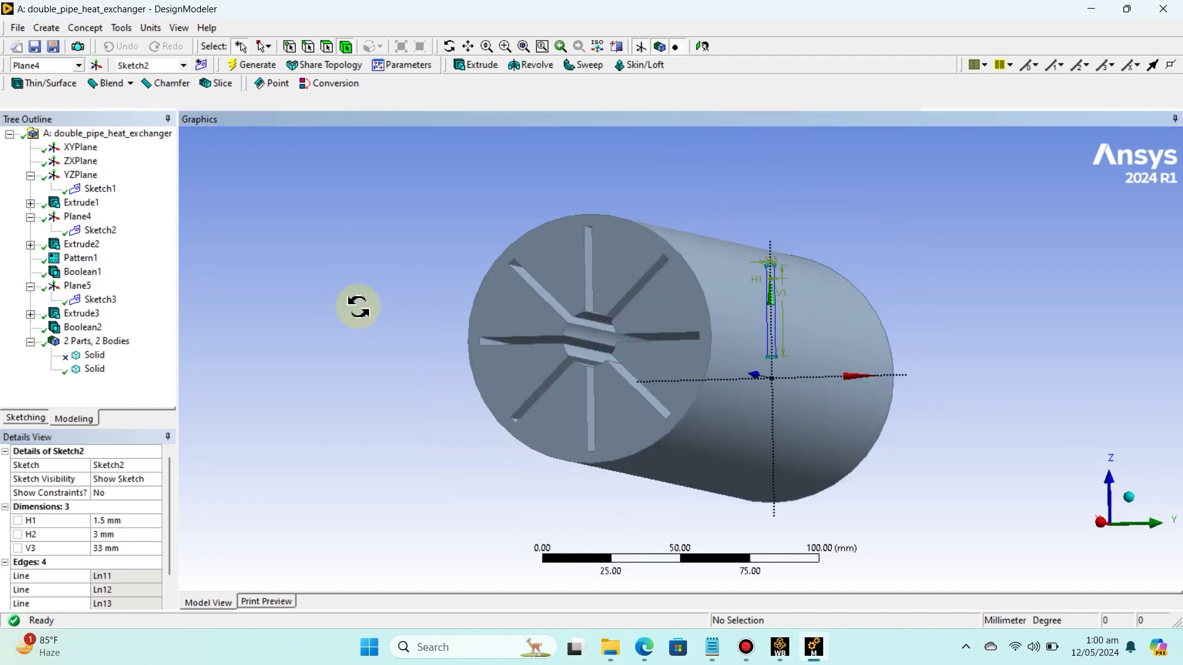
left_click(1133, 501)
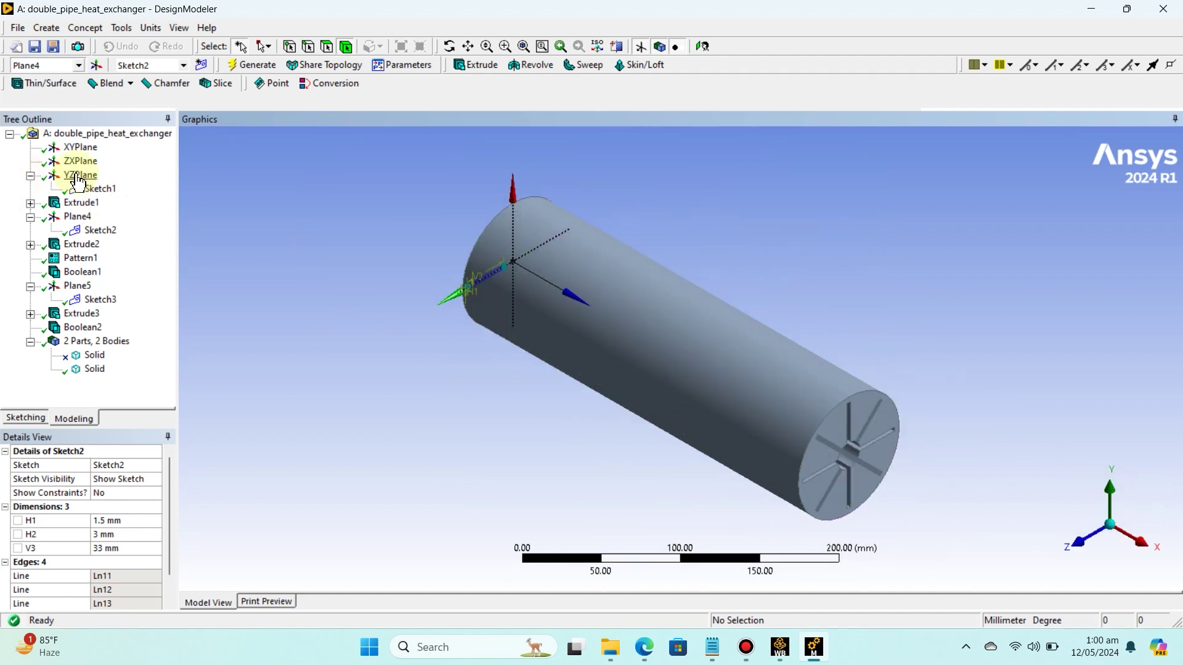
left_click(81, 148)
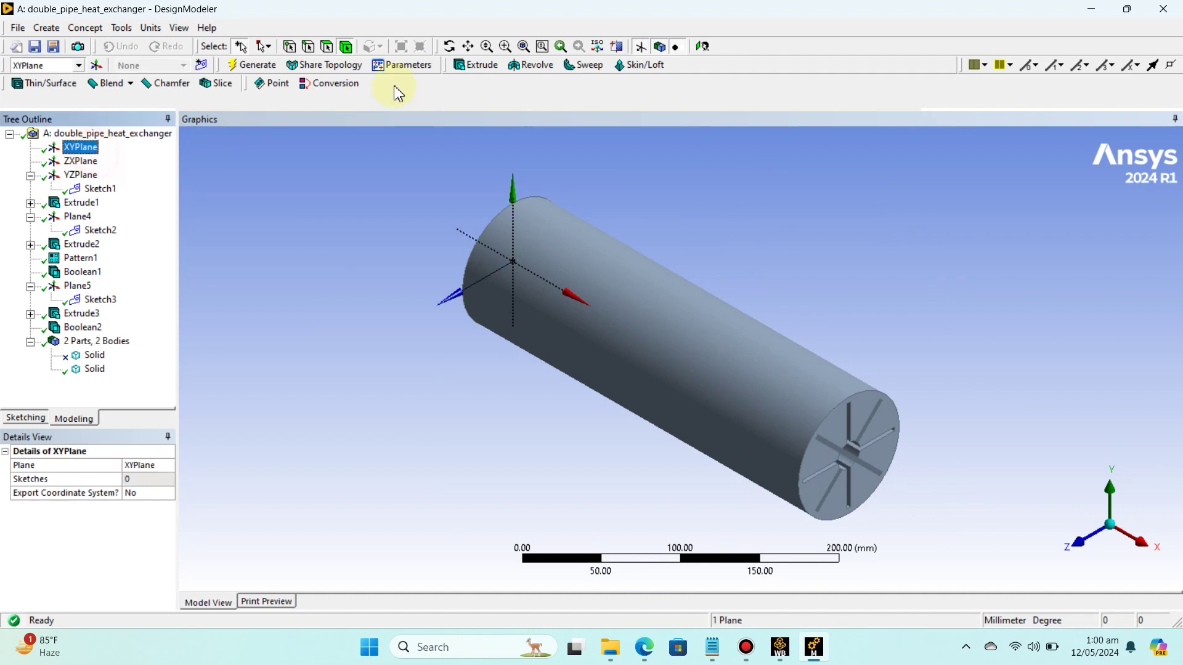
left_click(702, 47)
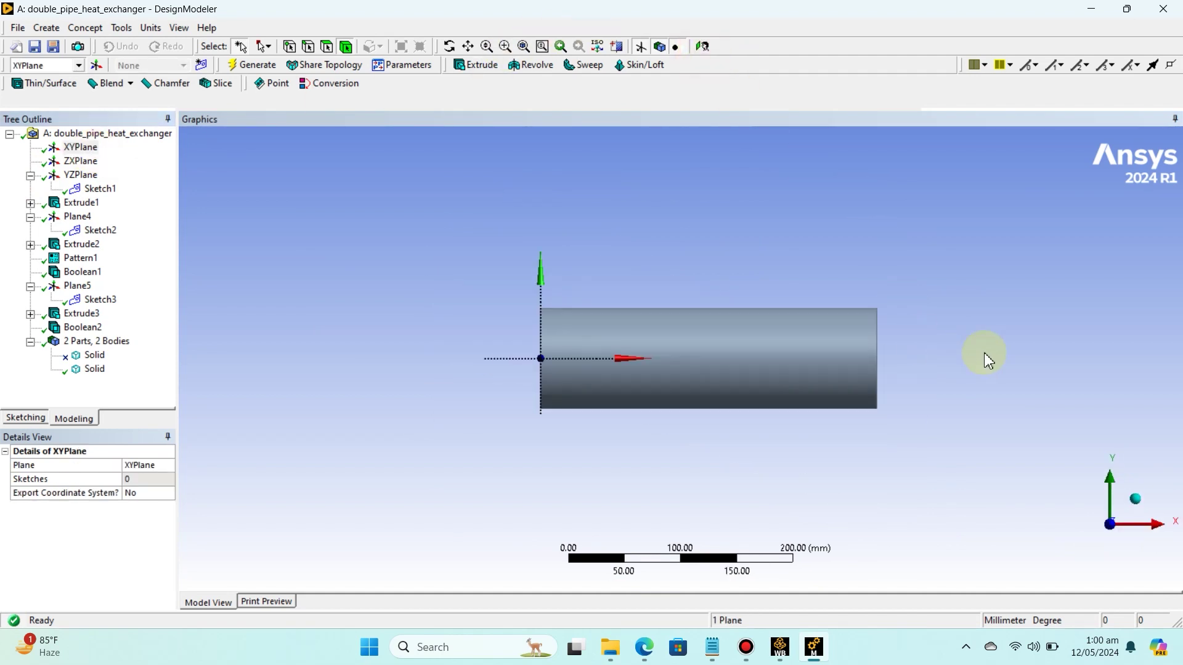
left_click(1136, 499)
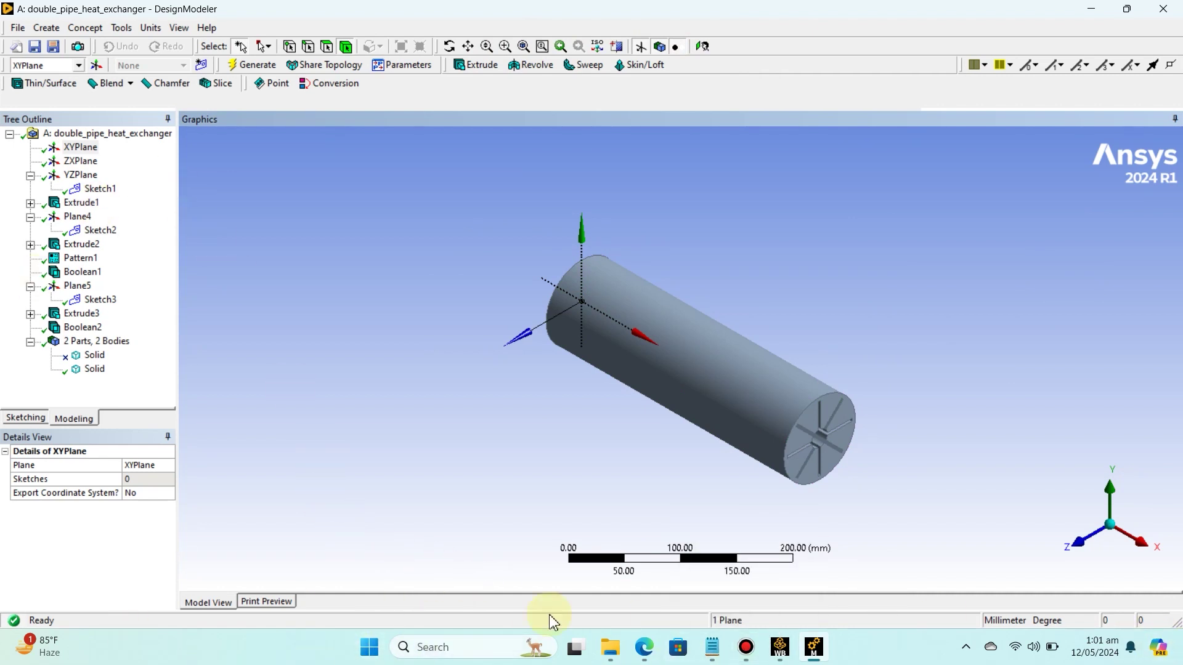
- Switch to Workbench and save the project as DPHE in New folder (5)
left_click(780, 647)
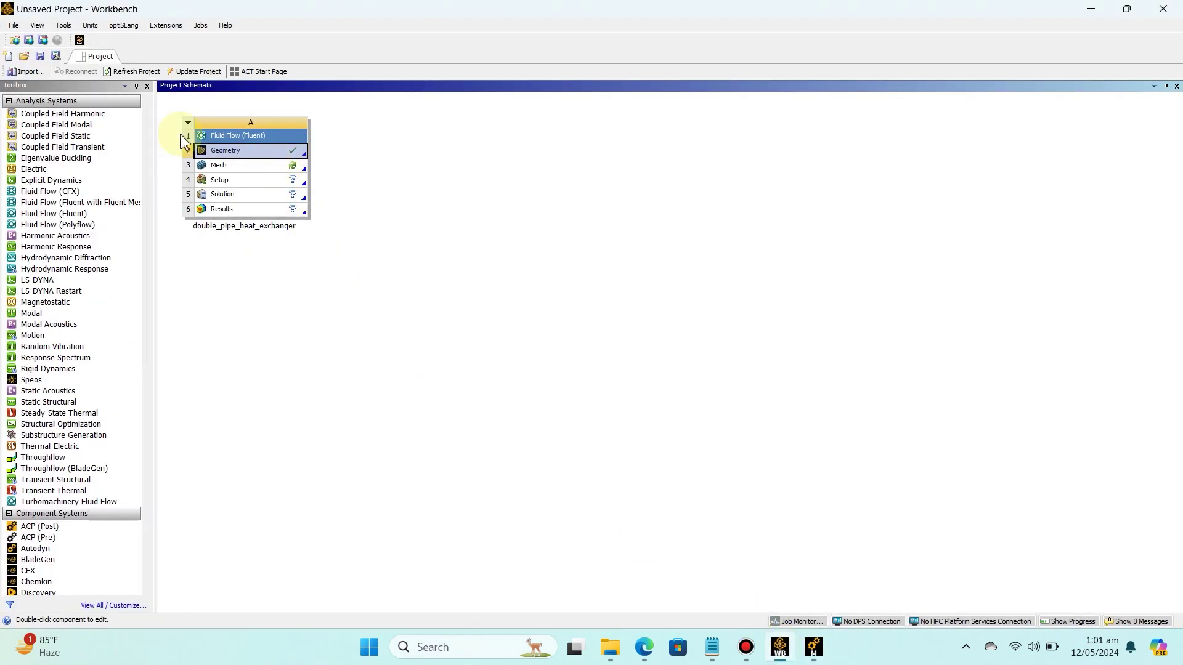
left_click(14, 25)
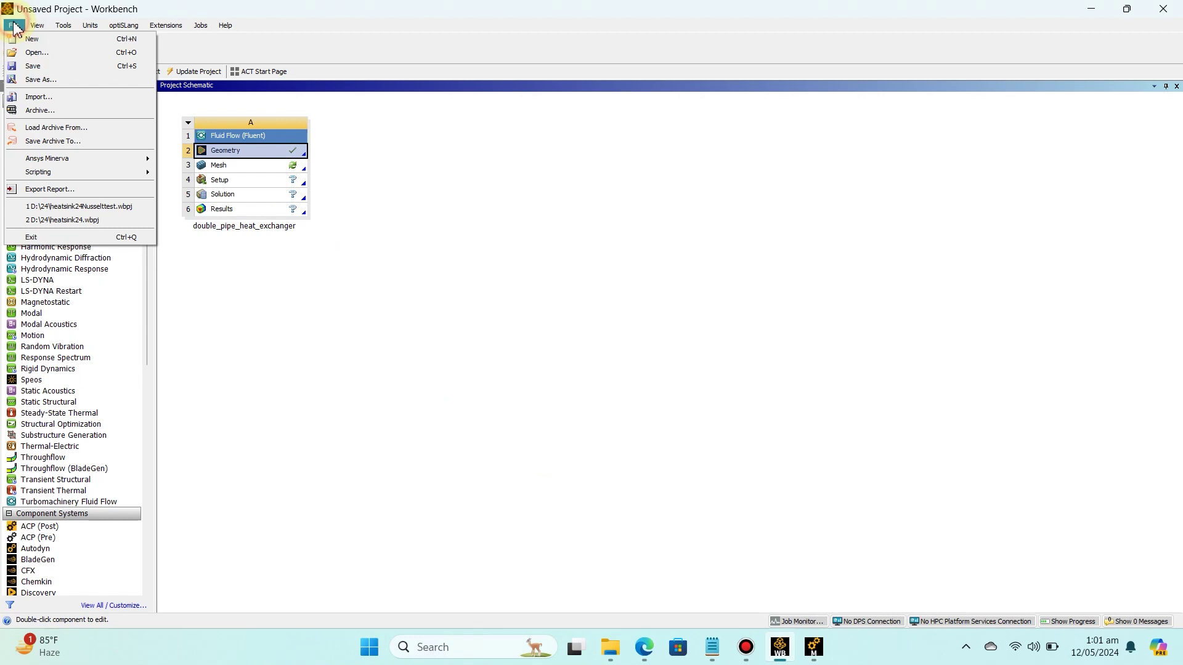
left_click(34, 66)
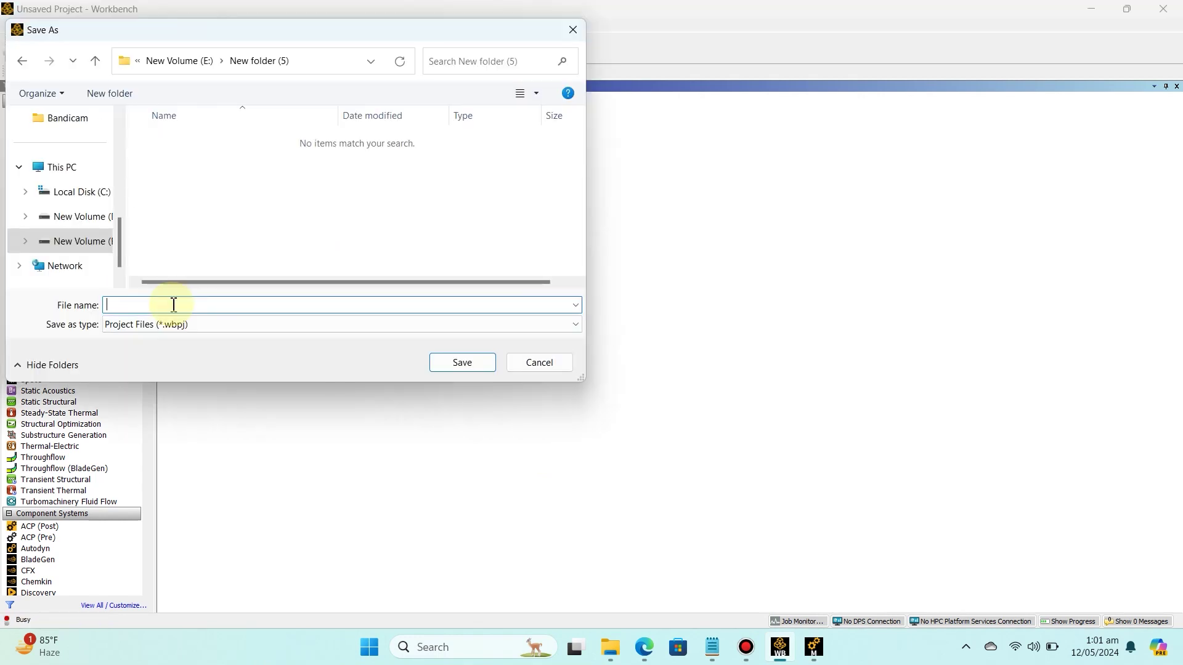
type("DPHE")
left_click(460, 363)
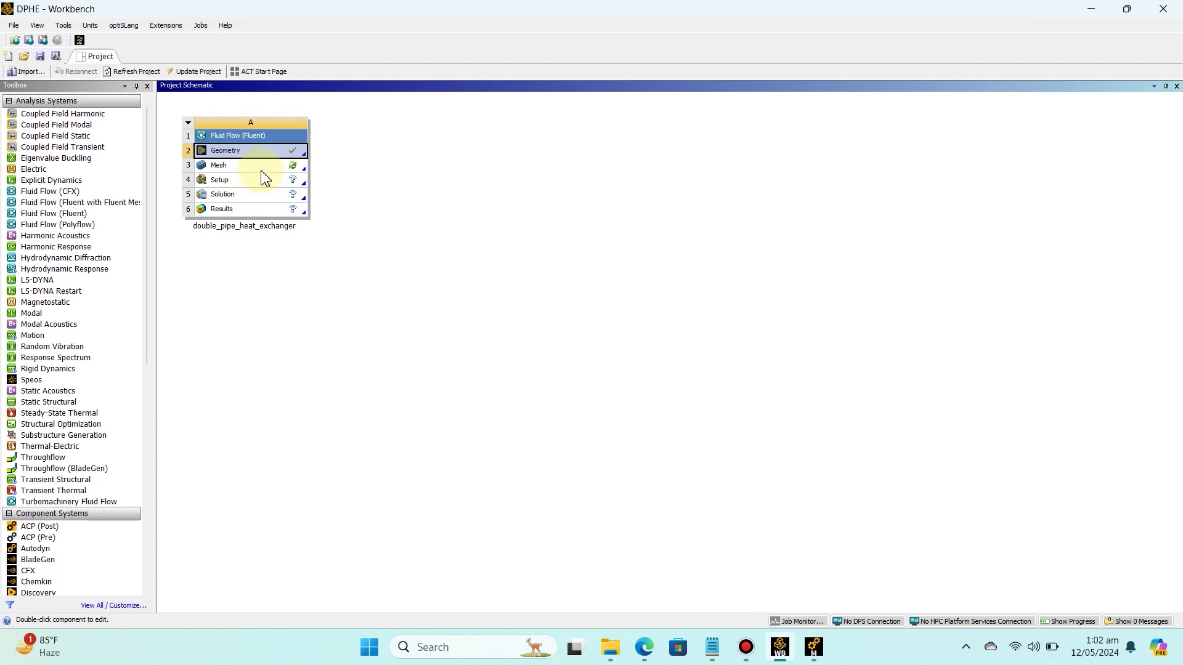
- Open the Mesh component of the Fluent system in Ansys Meshing and inspect the finned end of the imported body
double_click(265, 167)
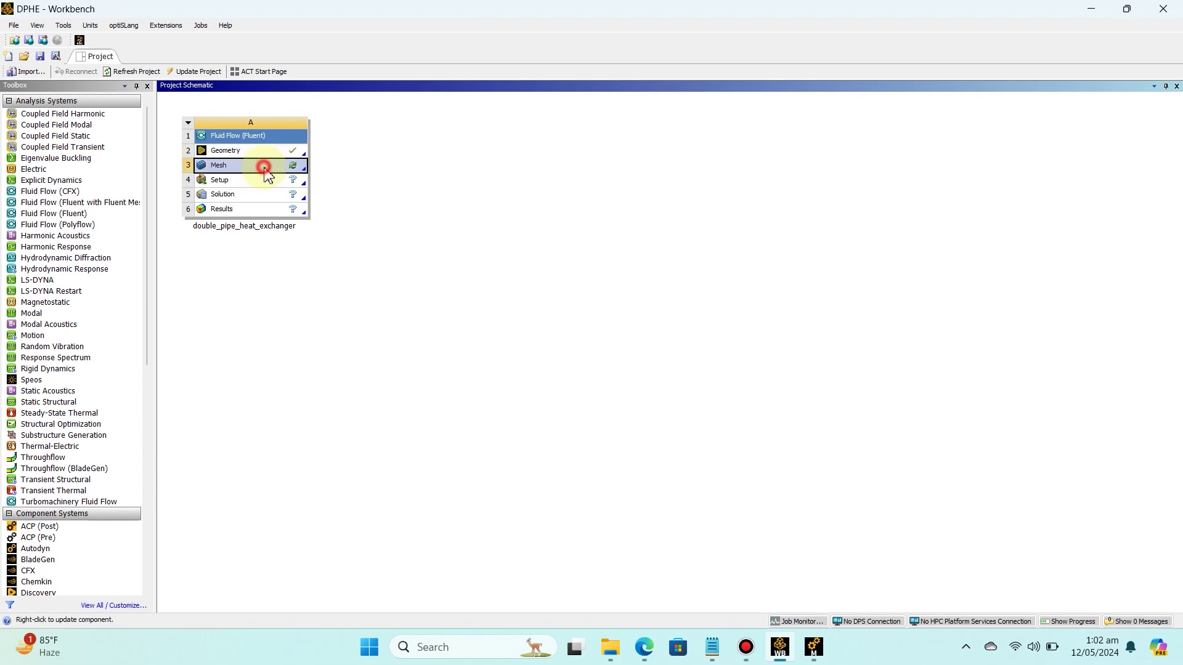
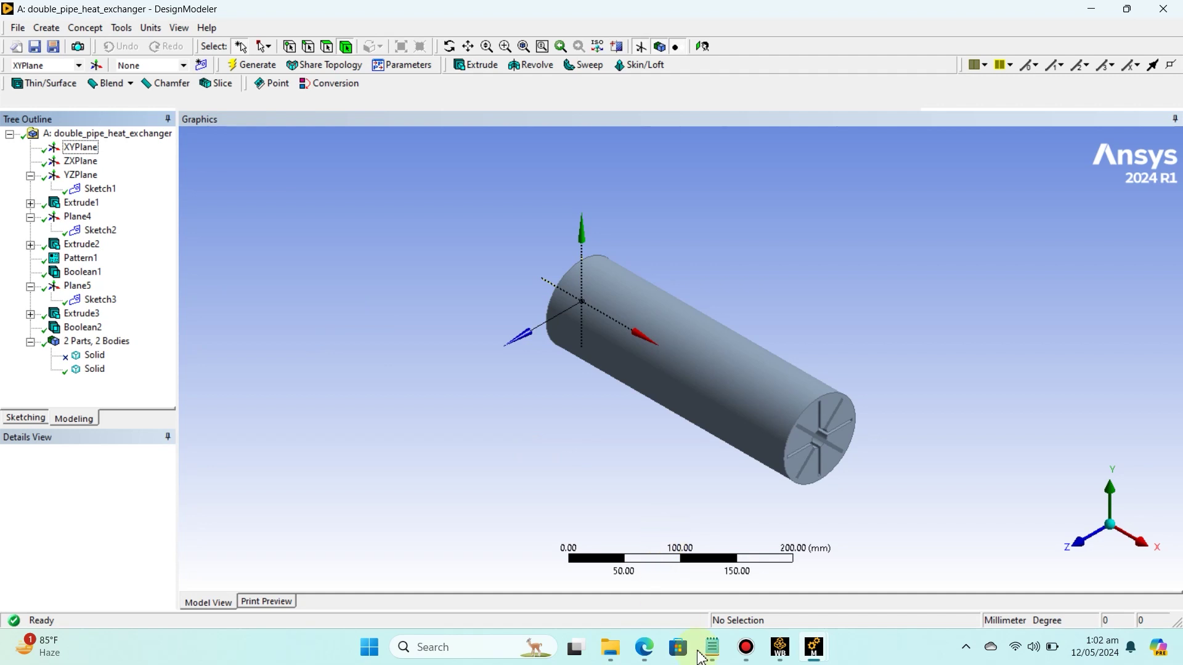
mouse_move(815, 645)
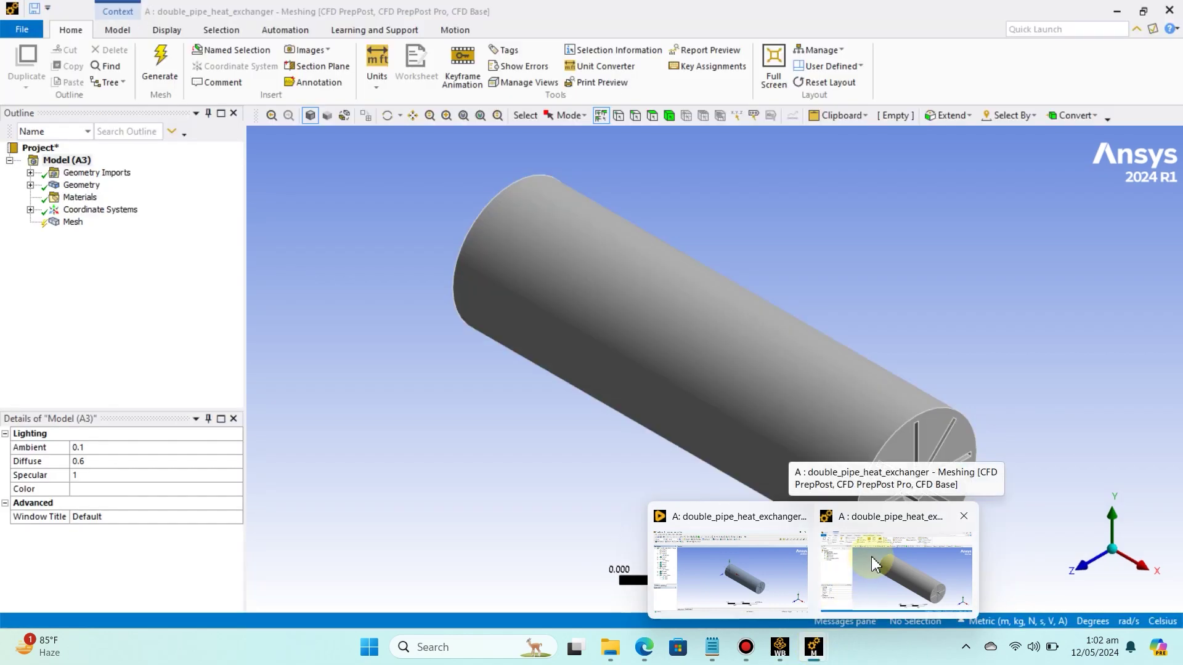
left_click(873, 563)
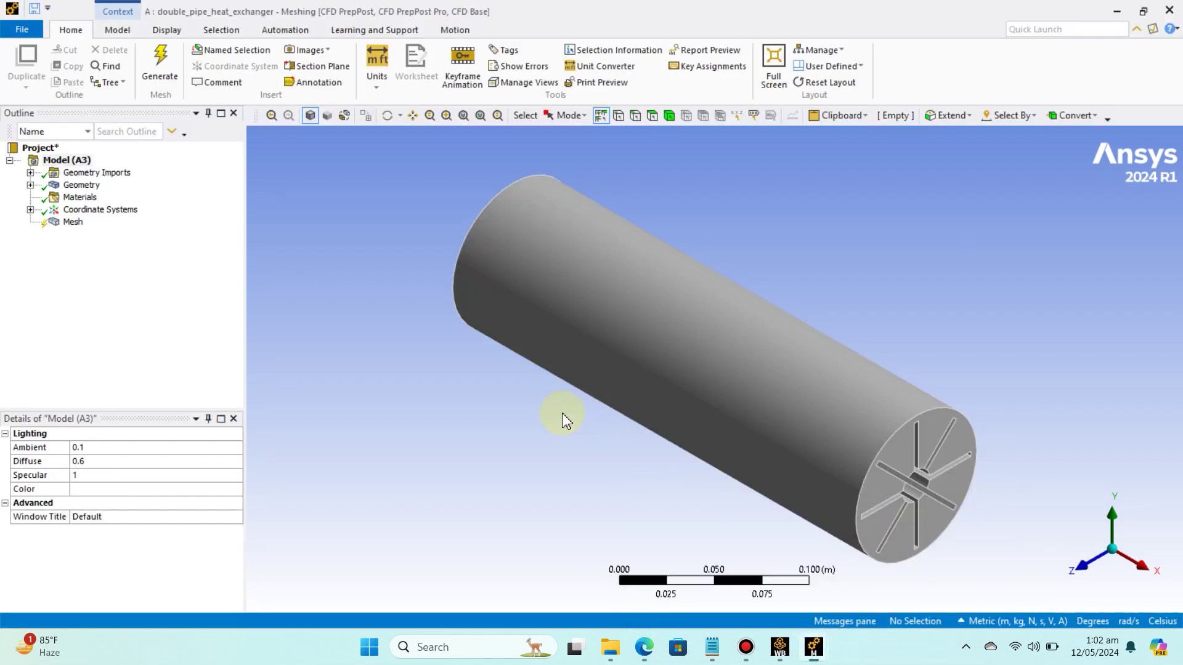
middle_click_drag(453, 357, 642, 378)
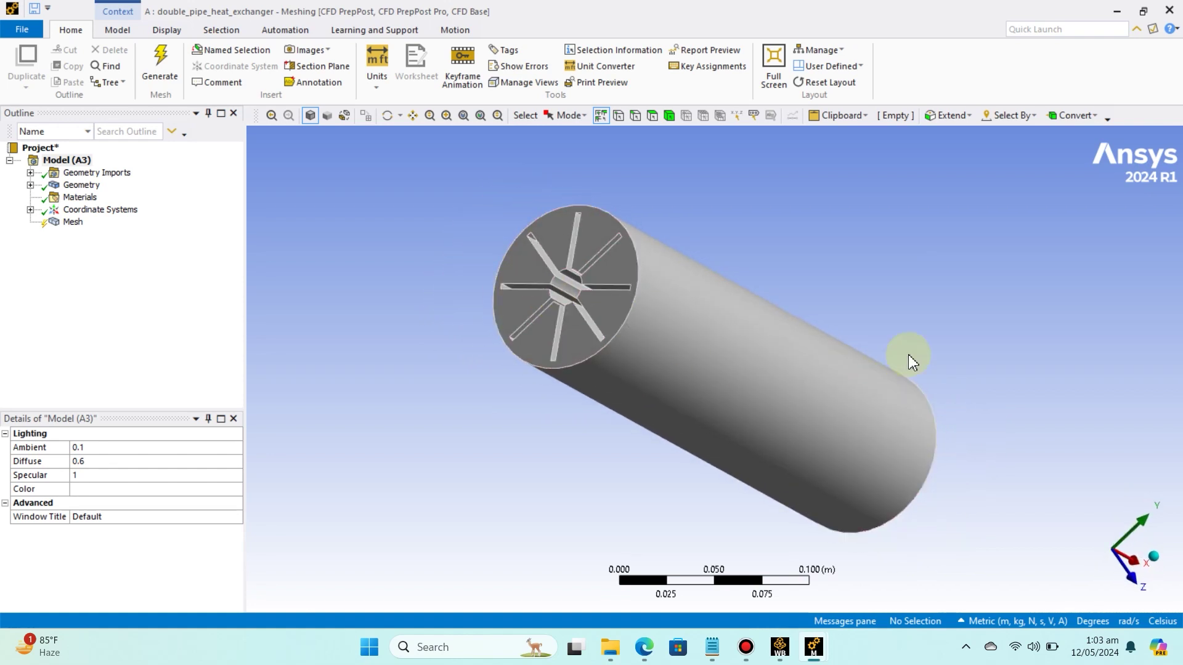
- Create a named selection called inlet from the end face with the fin cut-outs
middle_click_drag(863, 346, 852, 306)
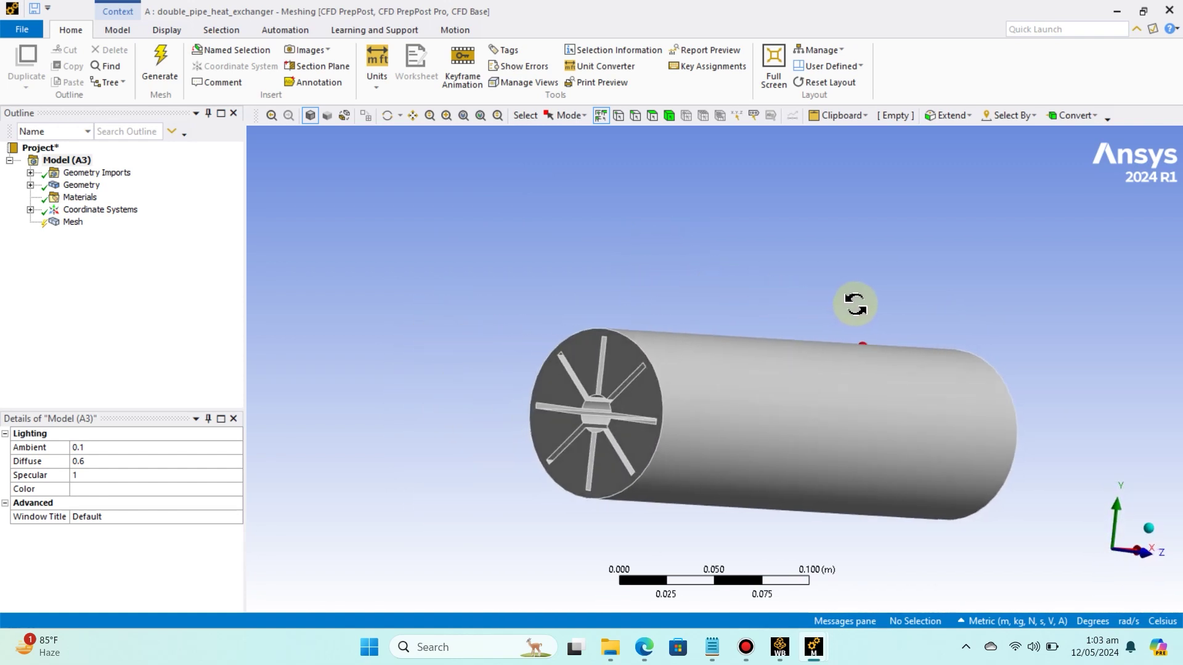
left_click(646, 409)
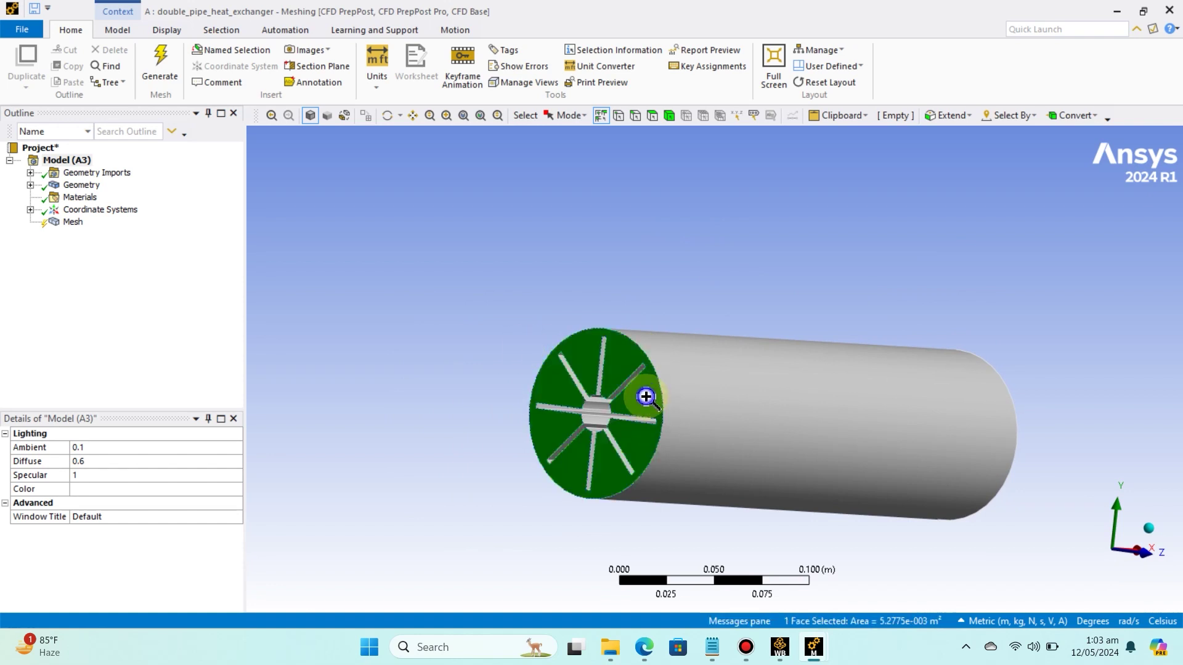
right_click(645, 401)
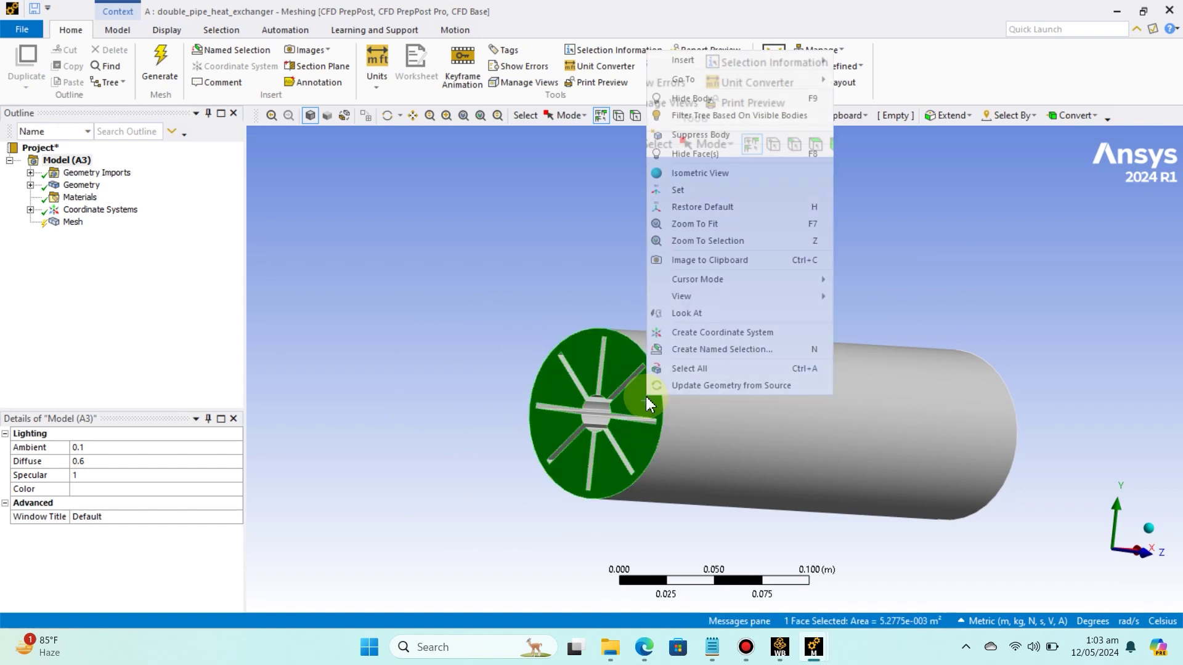
left_click(693, 347)
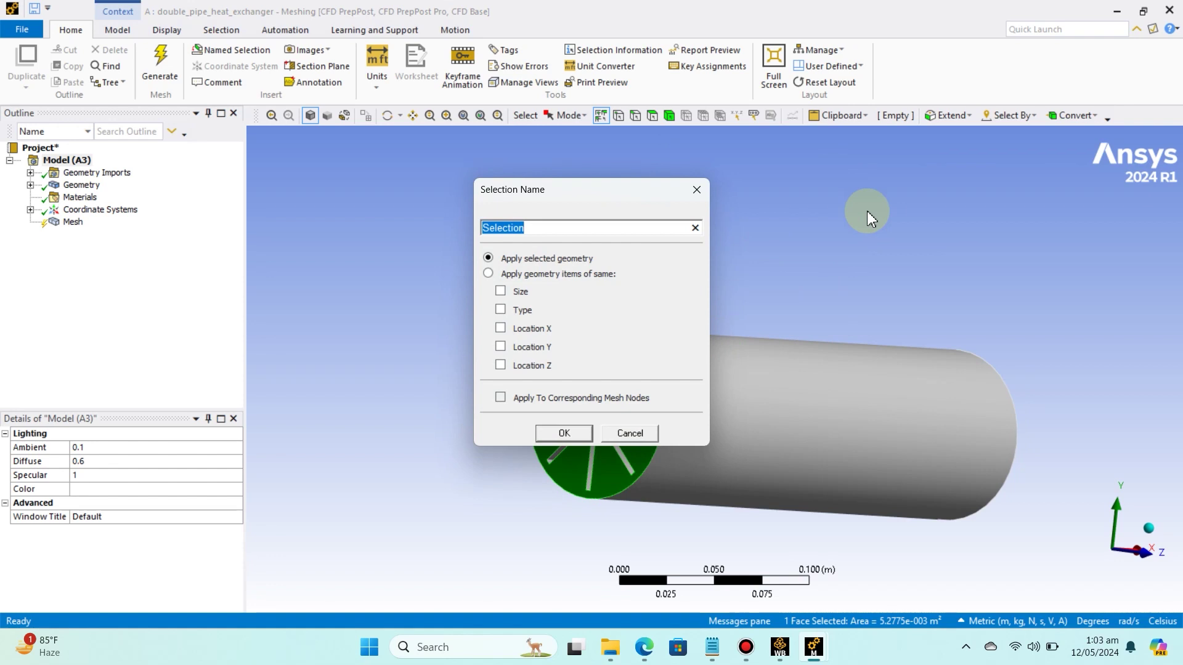
type("inlet")
key("Return")
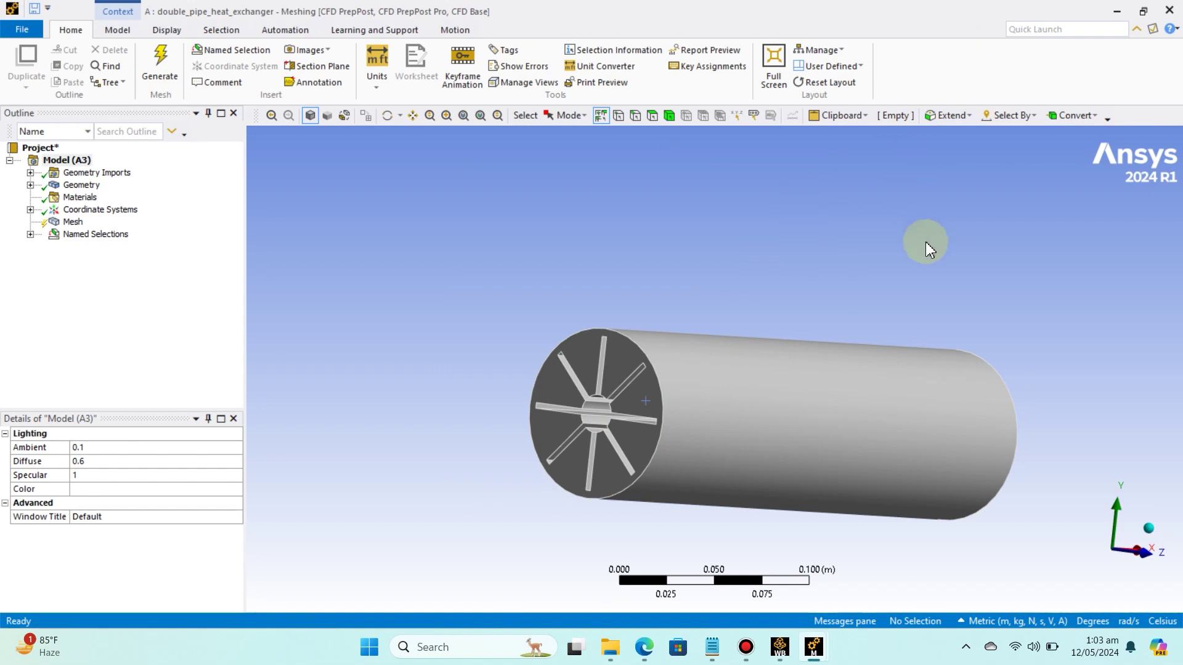
- Create a named selection called outlet from the finned end face at the opposite end of the cylinder
middle_click_drag(925, 243, 618, 203)
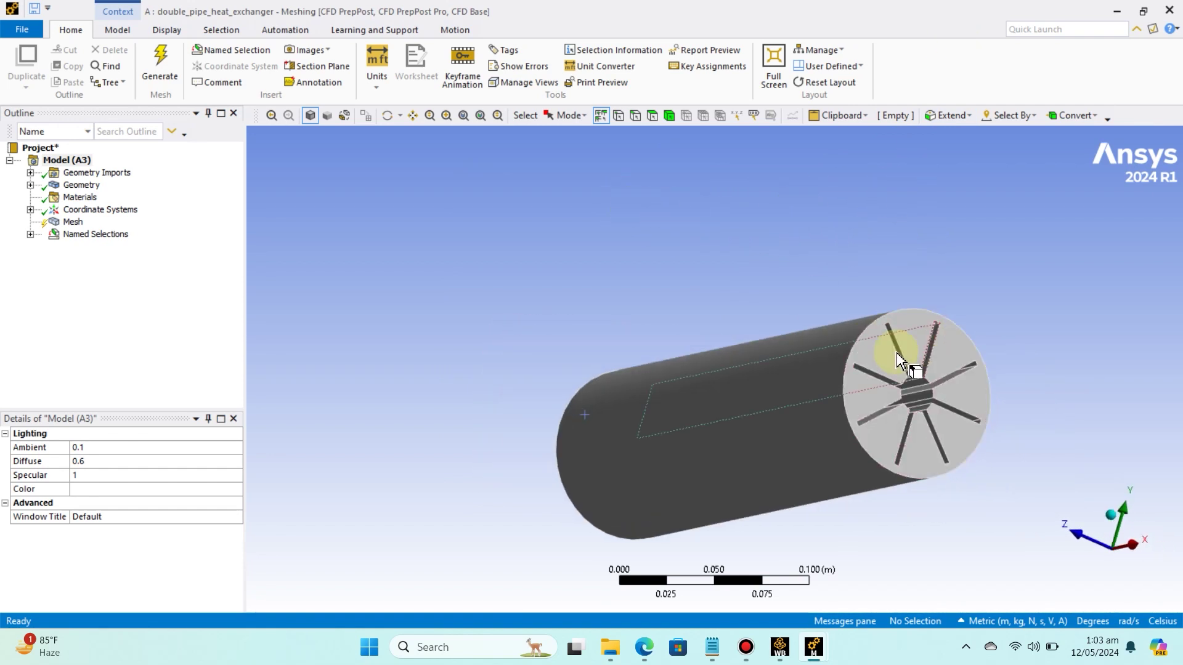
left_click(870, 356)
right_click(870, 355)
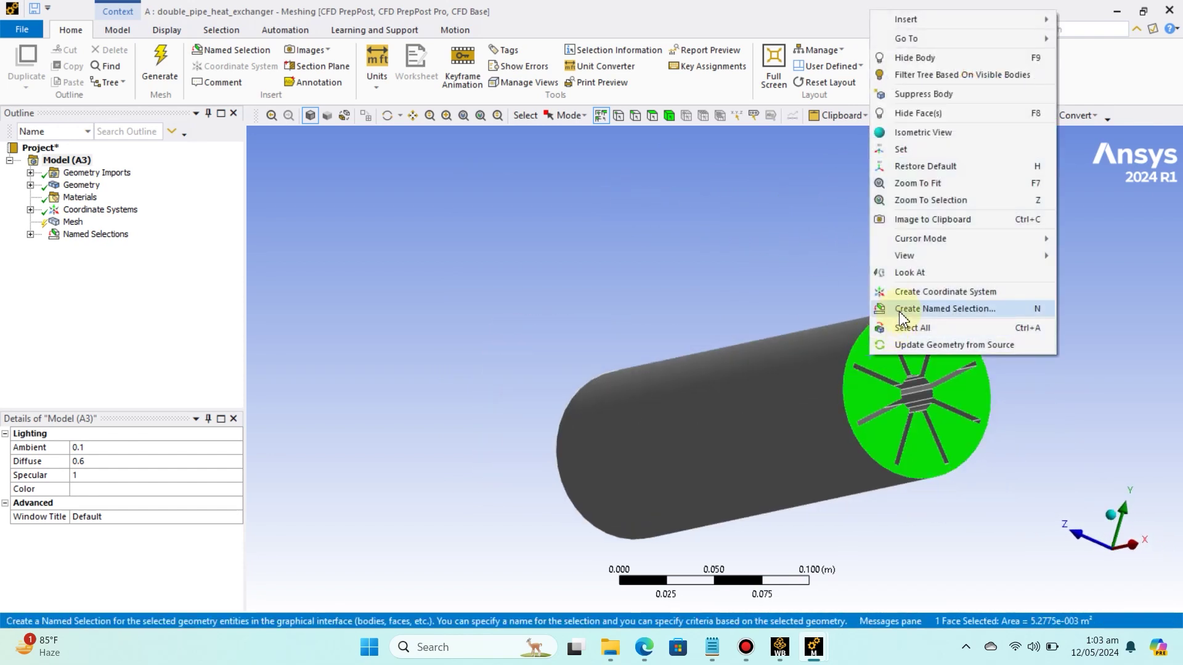
left_click(900, 309)
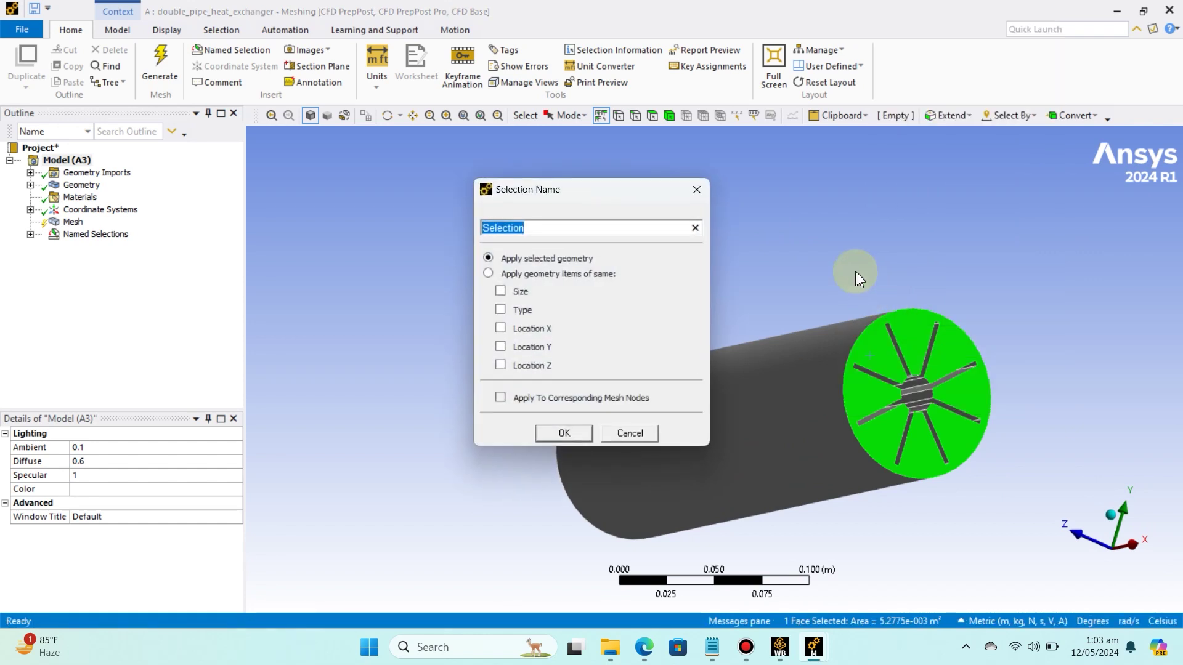
type("outlet")
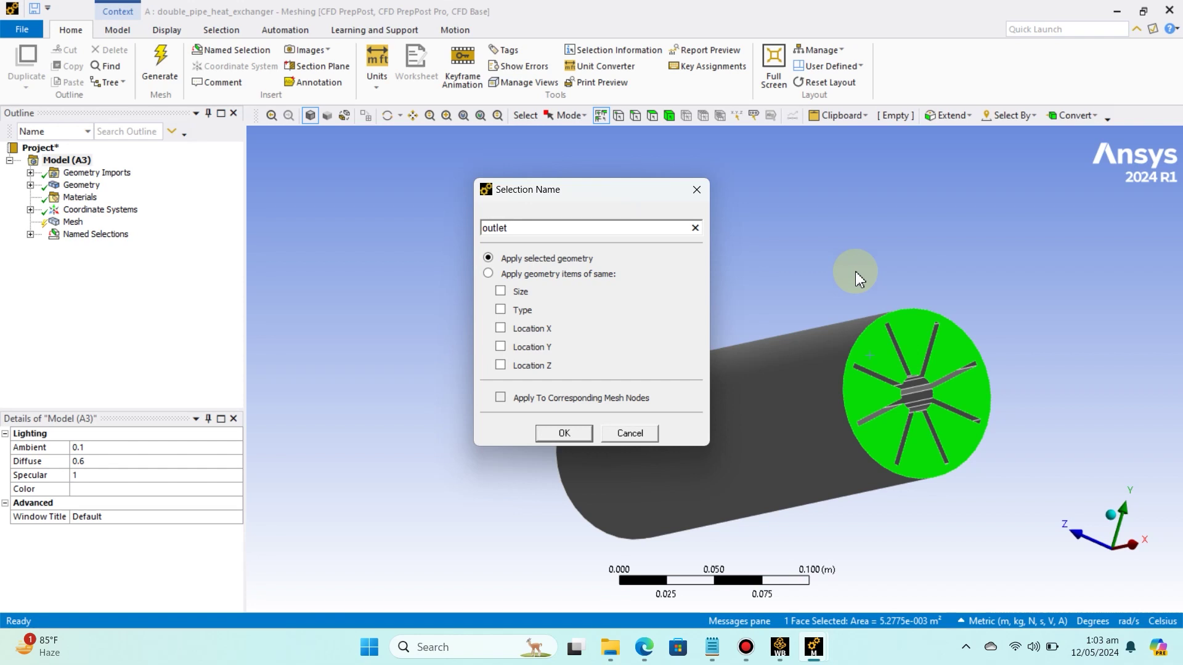
key("Return")
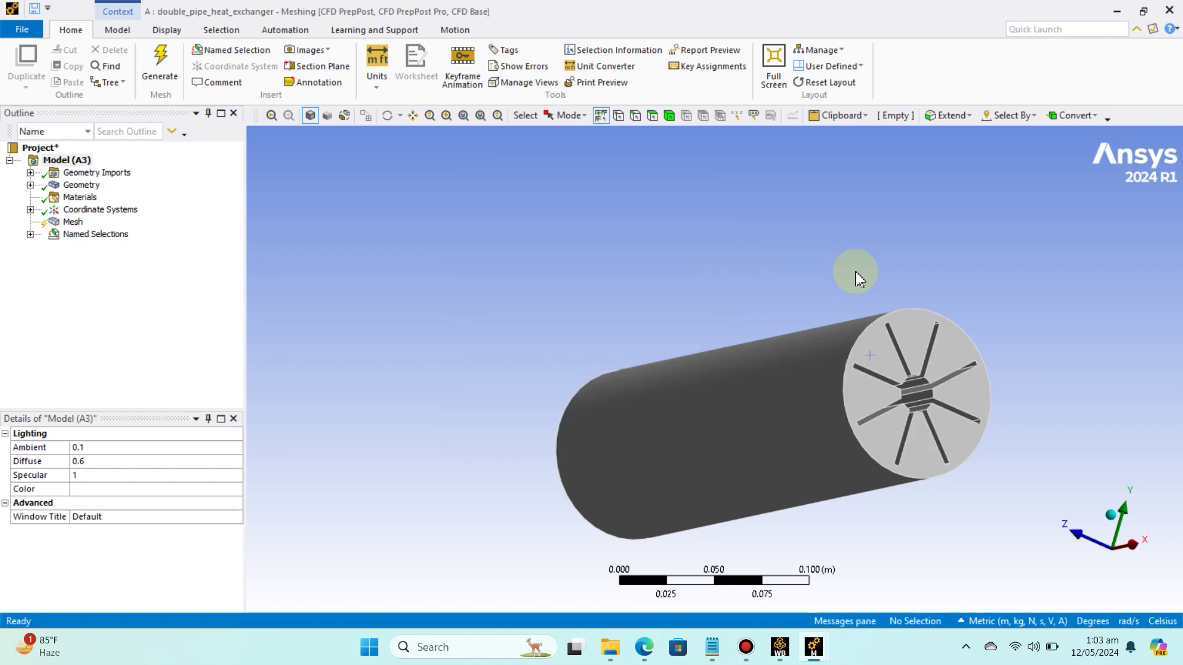
- Create a named selection called outer_pipe_wall from the cylinder's outer curved surface
middle_click_drag(814, 257, 831, 185)
middle_click_drag(692, 206, 827, 212)
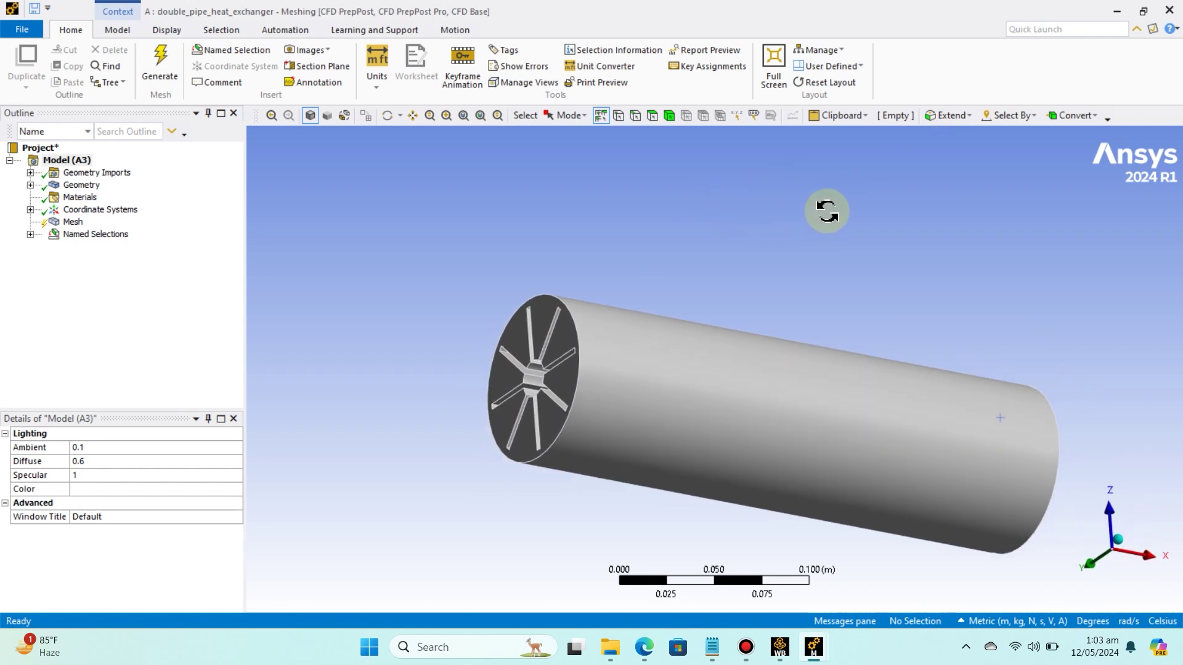
left_click(755, 397)
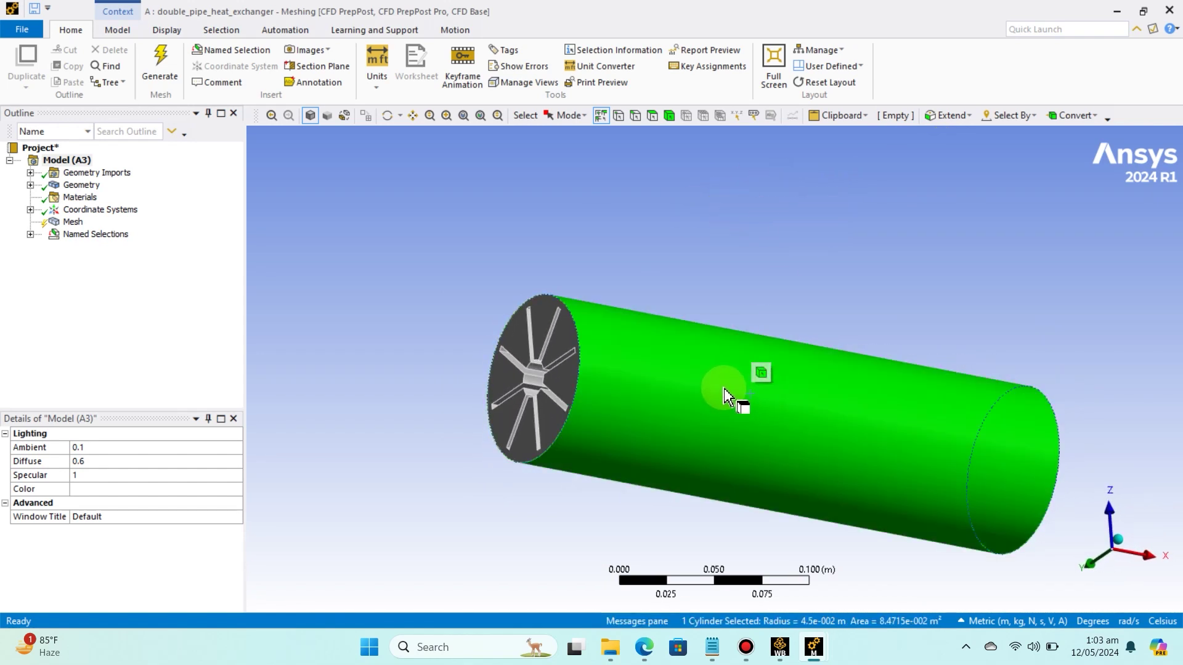
right_click(729, 401)
left_click(762, 342)
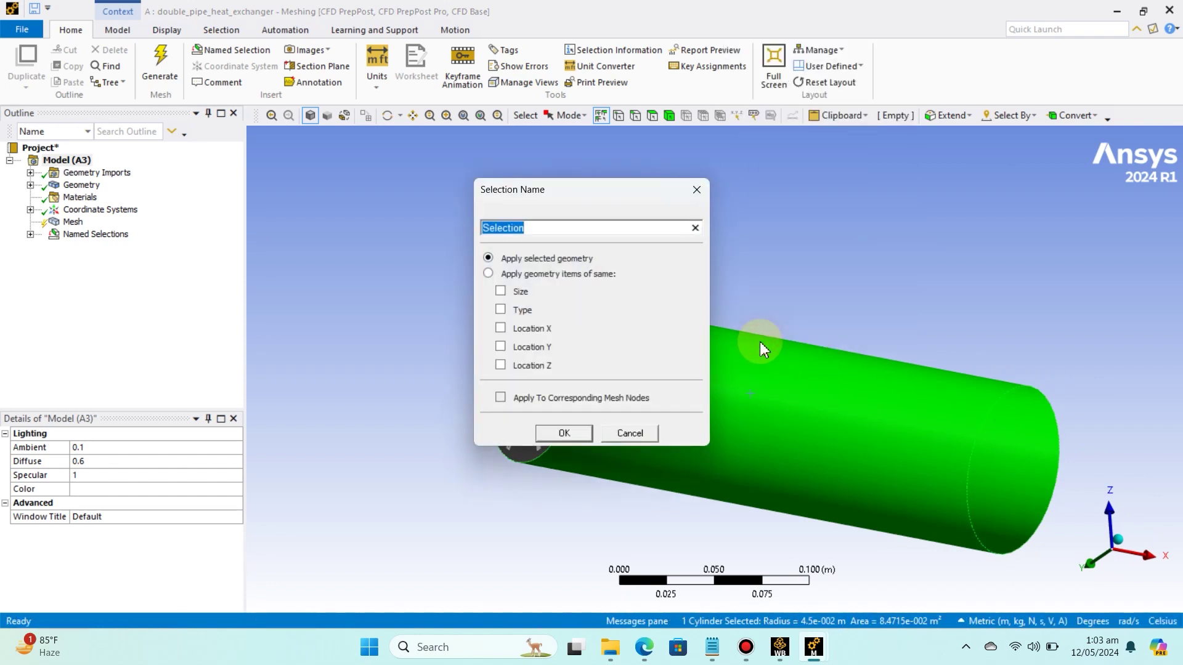
type("outer_pipe_wall")
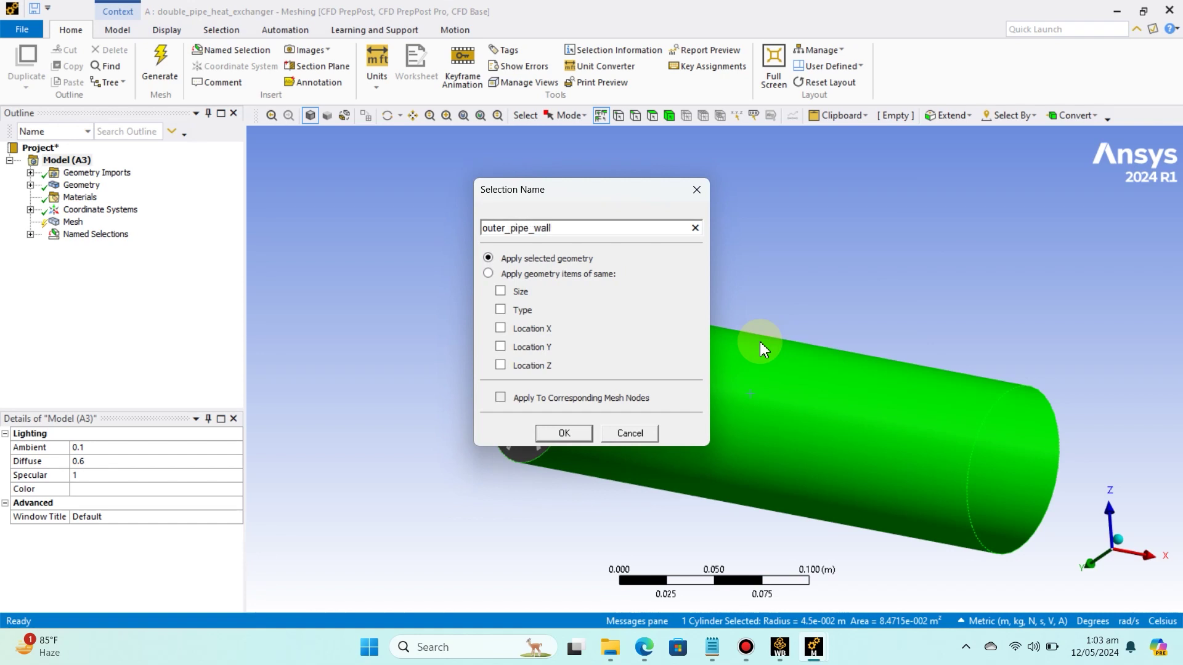
left_click(583, 433)
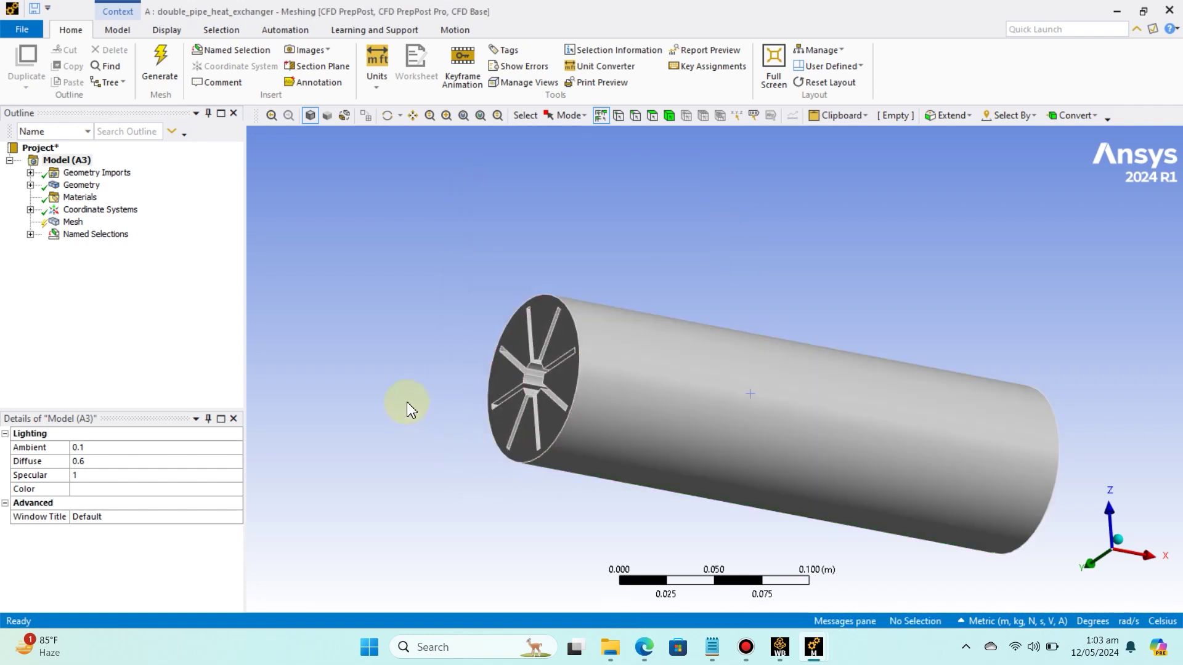
- Select the inner wall faces of one fin cut-out, the facing side and tip of its neighbour, and the adjoining curved hub surfaces
middle_click_drag(408, 400, 470, 399)
scroll(470, 398, "up", 3)
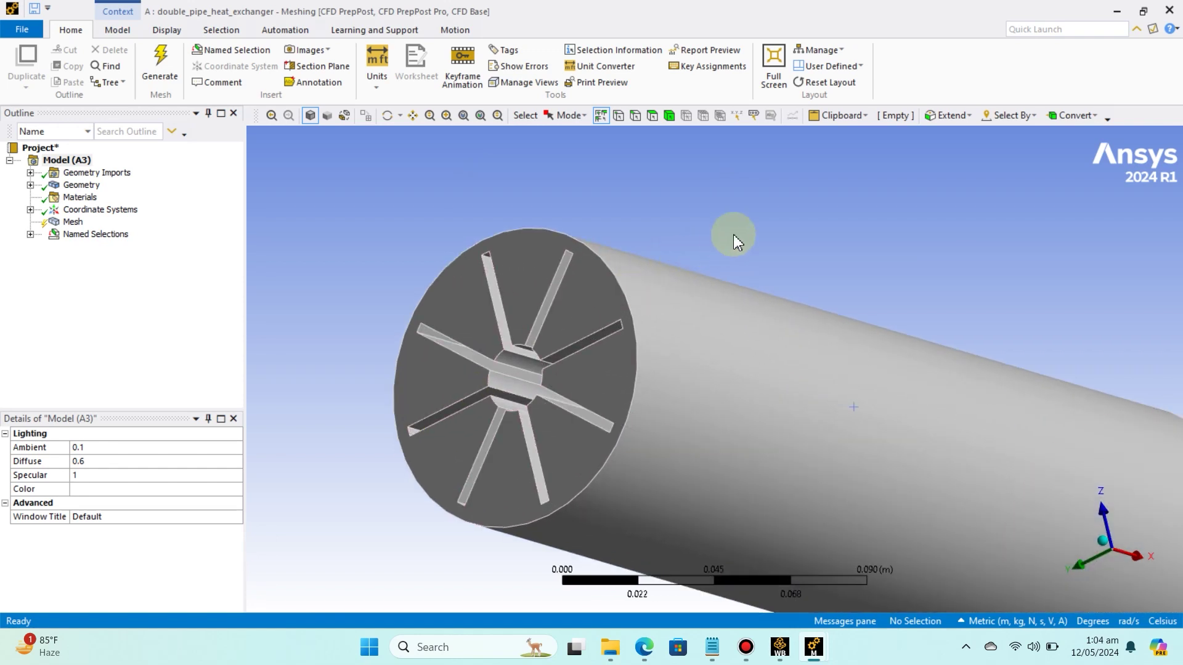
scroll(736, 240, "up", 2)
scroll(415, 405, "up", 2)
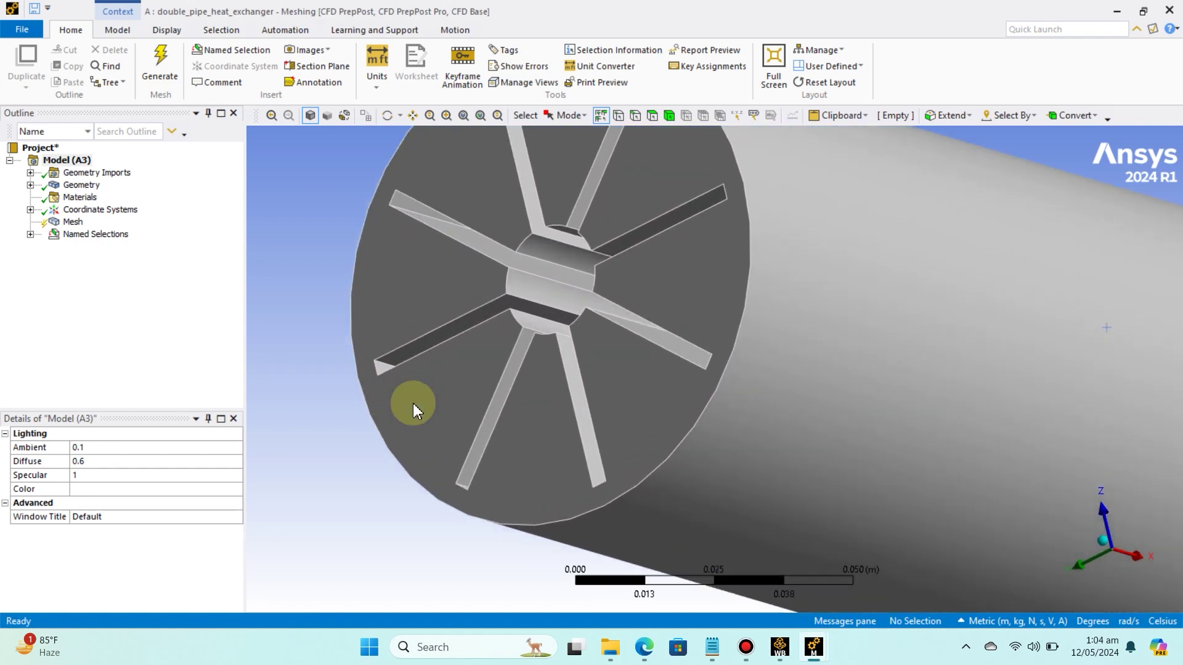
middle_click_drag(382, 365, 456, 349)
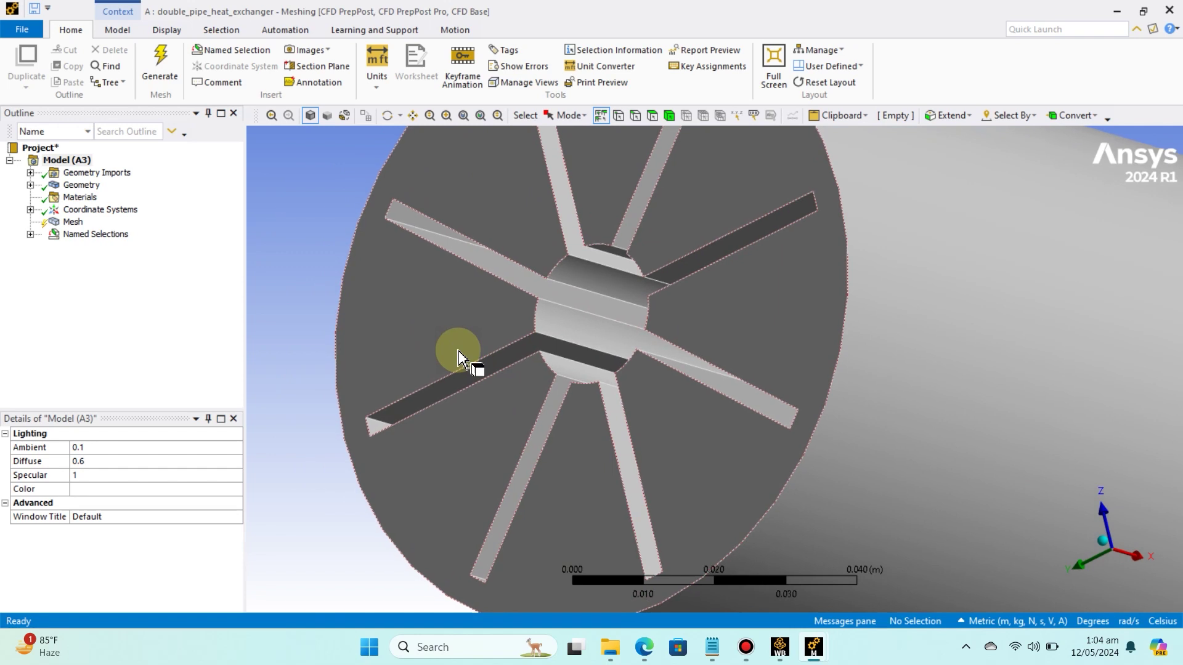
left_click(564, 321)
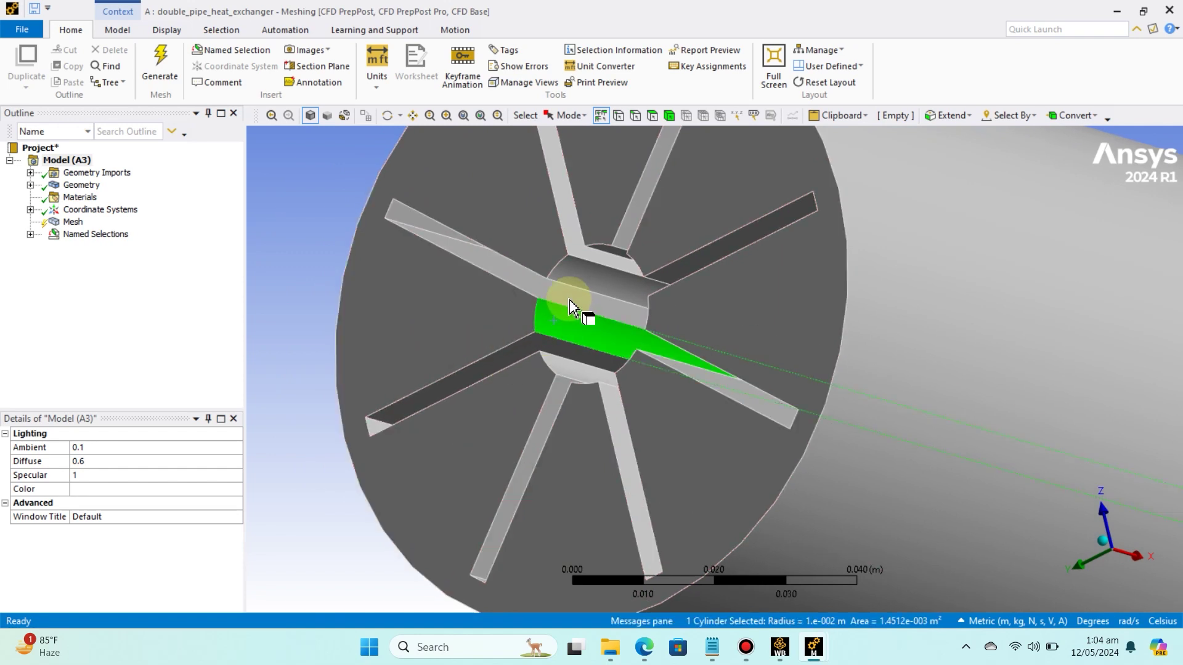
left_click(409, 213)
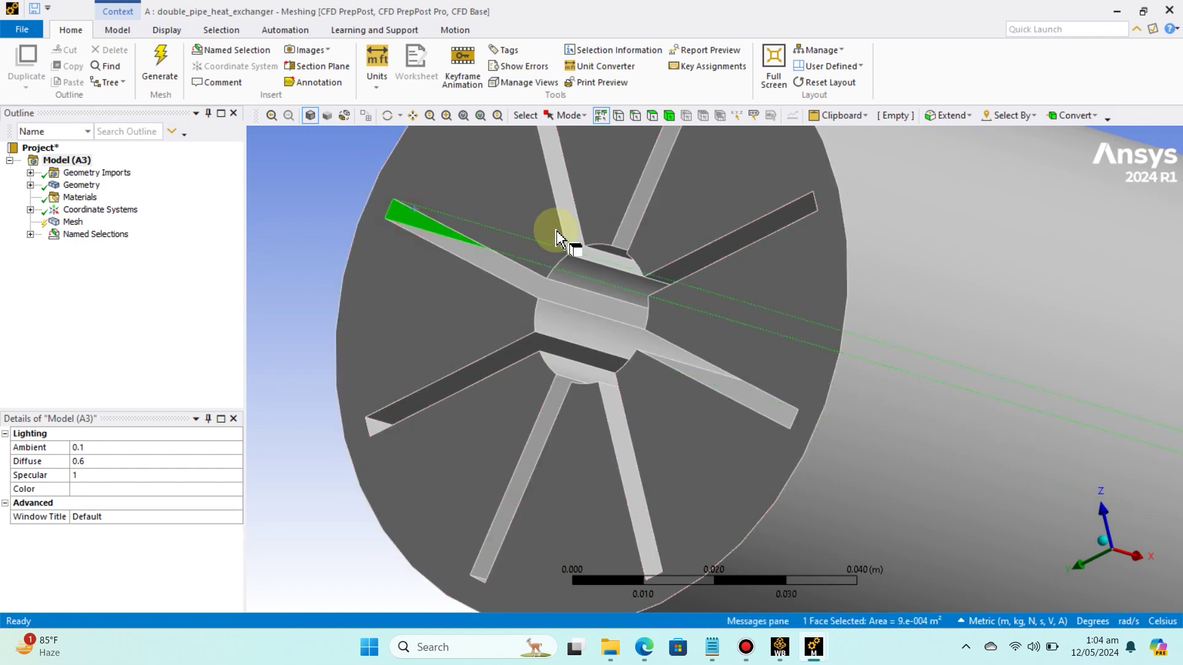
left_click(480, 257)
left_click(563, 318, "ctrl")
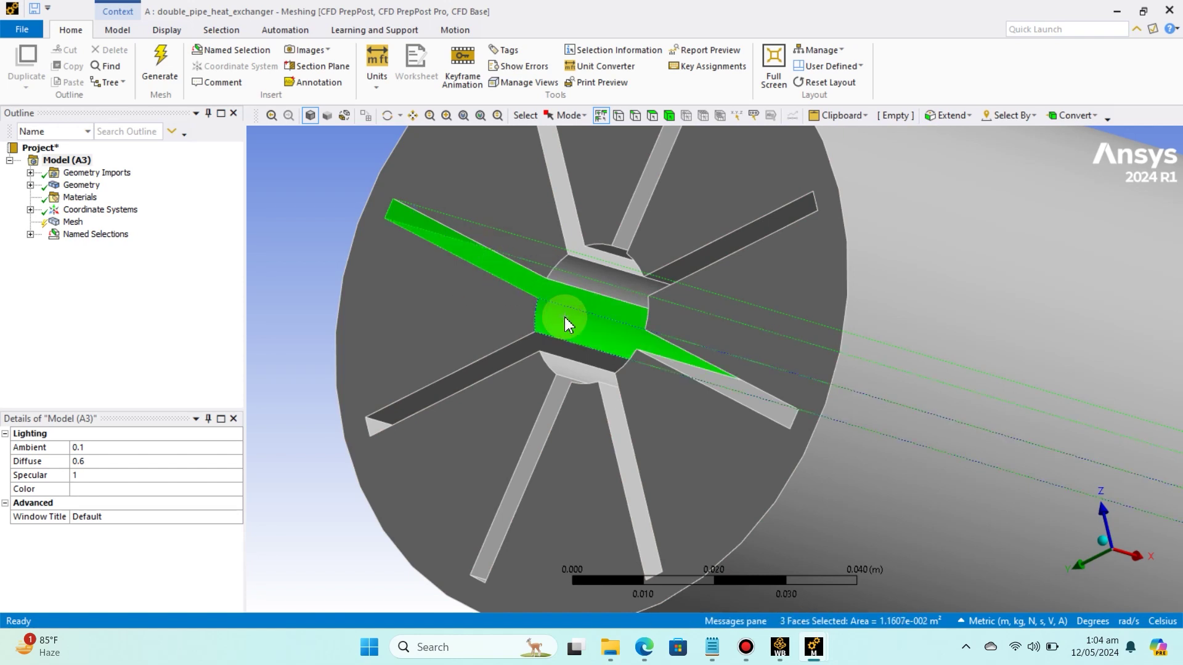
left_click(503, 357, "ctrl")
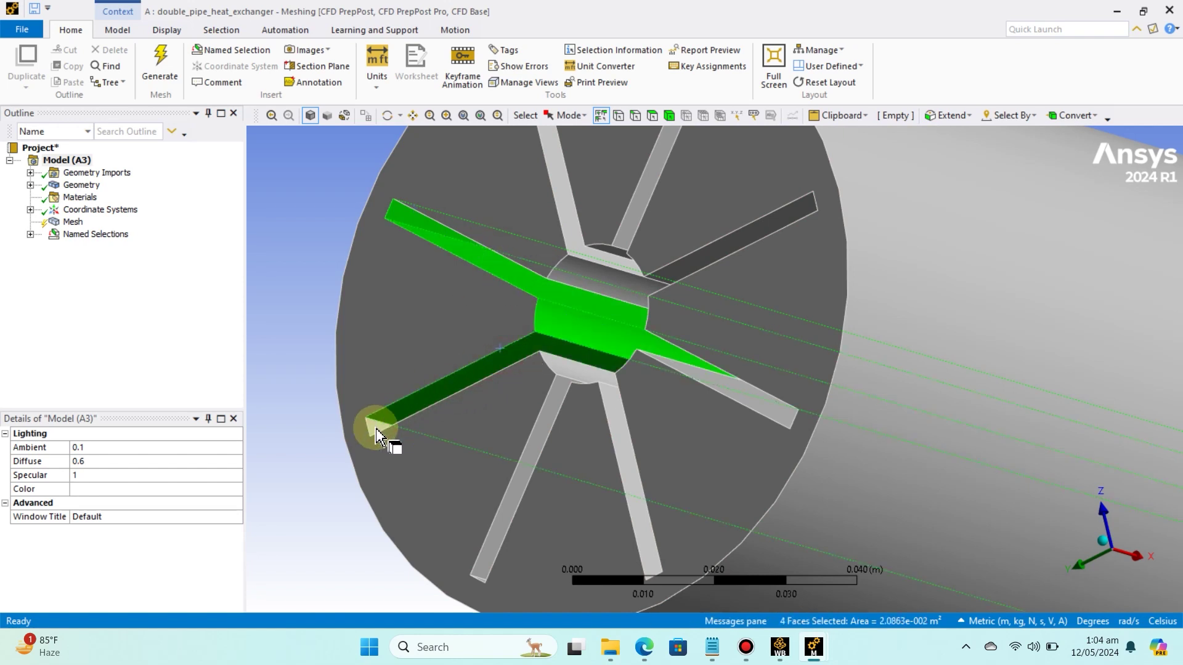
left_click(373, 425, "ctrl")
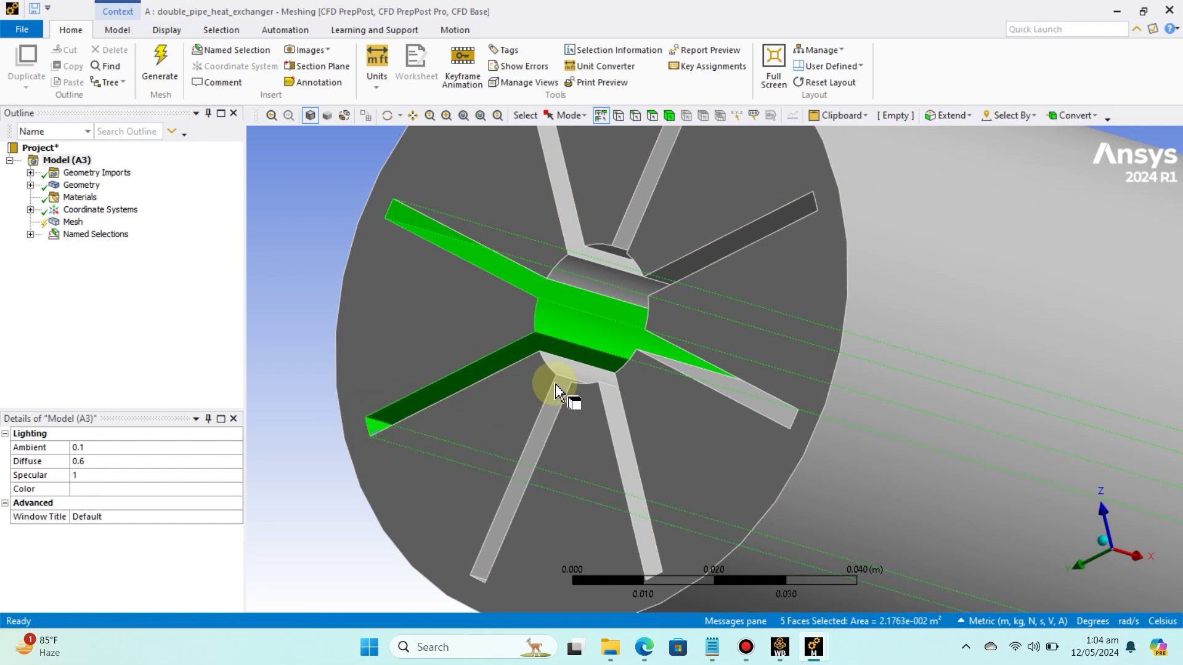
left_click(564, 370, "ctrl")
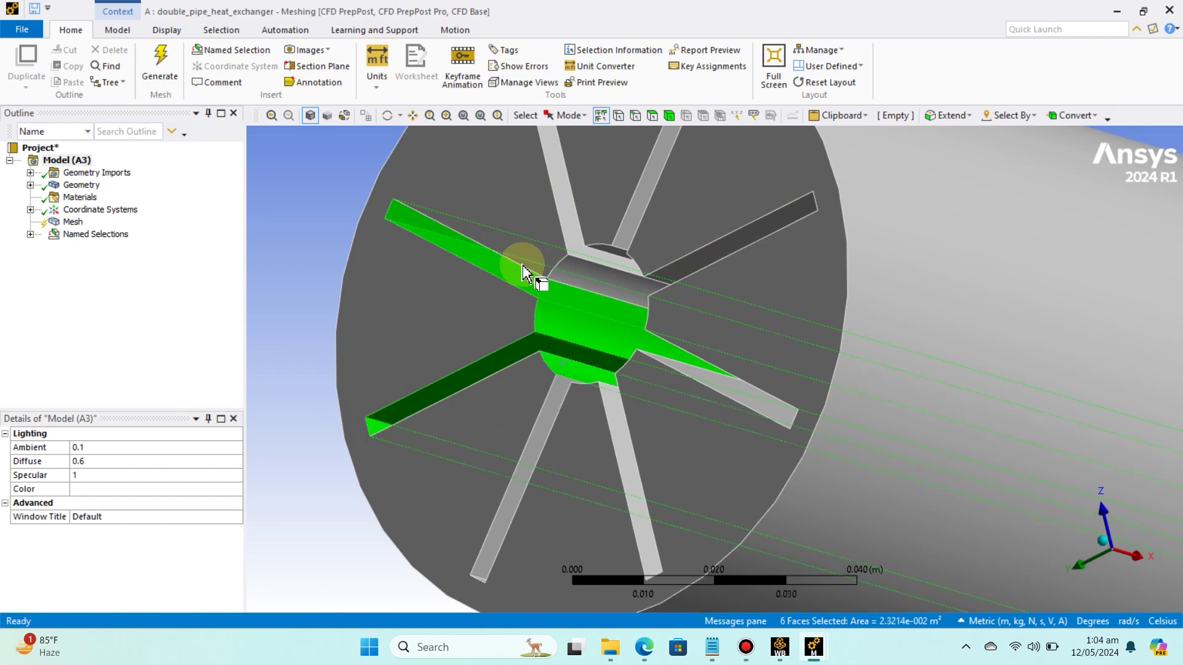
- Add the second fin cut-out's remaining side, the third cut-out's sides and tip, and the next curved hub surface to the face selection
middle_click_drag(390, 322, 415, 352)
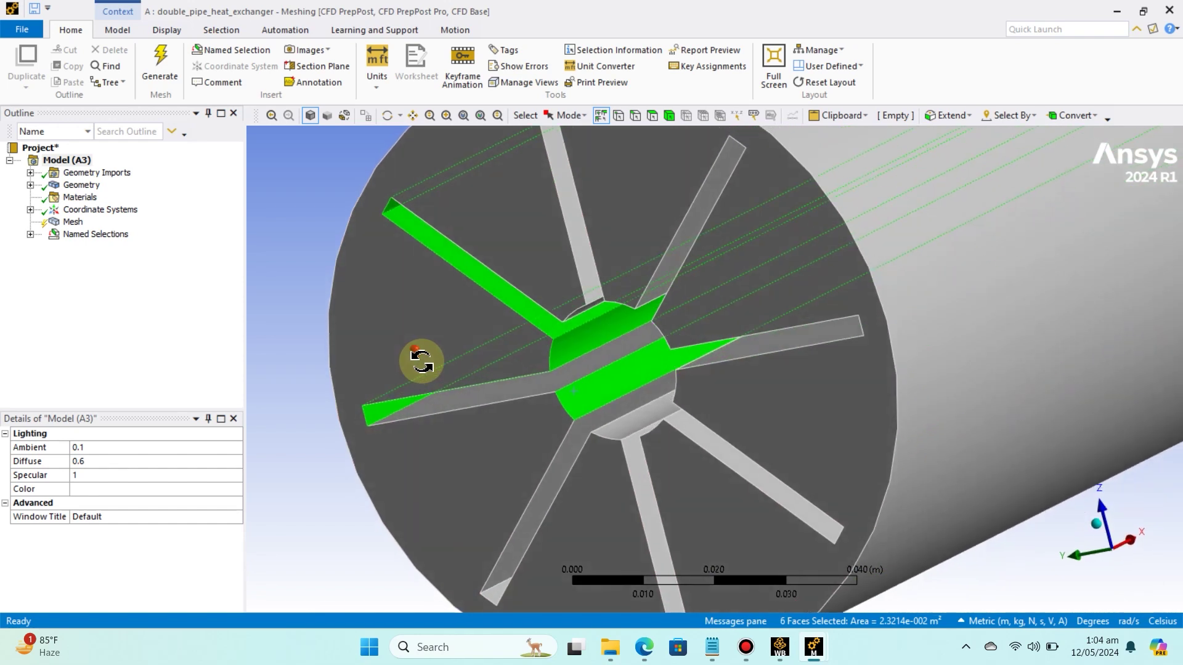
left_click(500, 392, "ctrl")
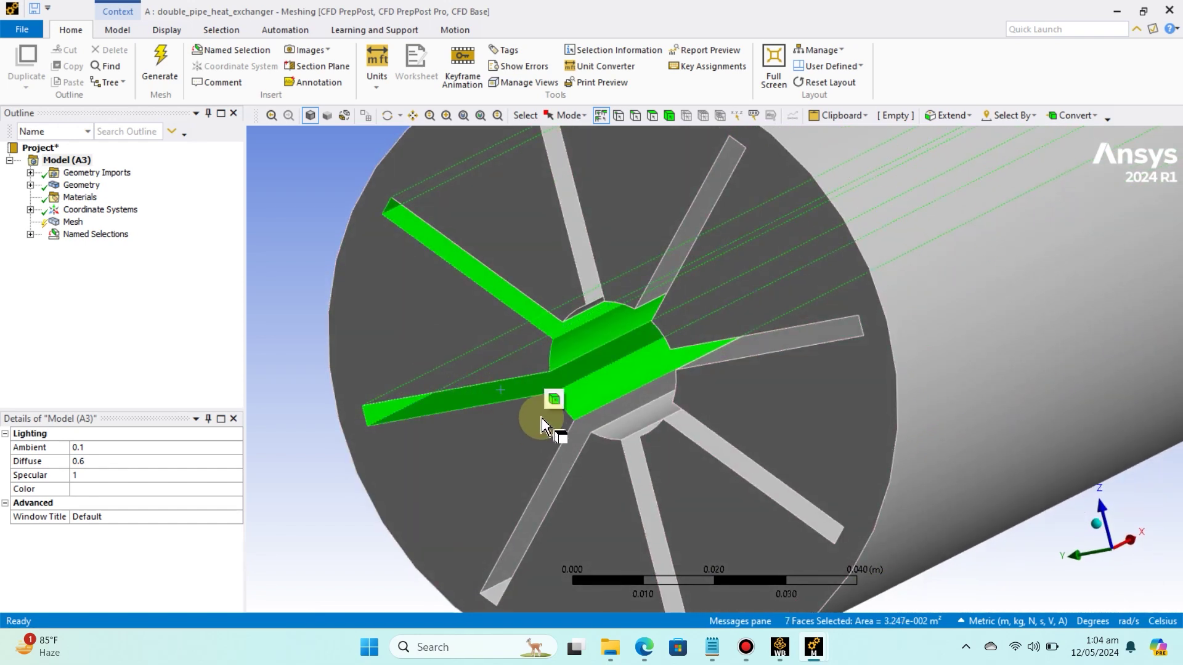
mouse_move(540, 410)
middle_mouse_down()
mouse_move(526, 395)
mouse_move(554, 411)
middle_mouse_up()
left_click(560, 449, "ctrl")
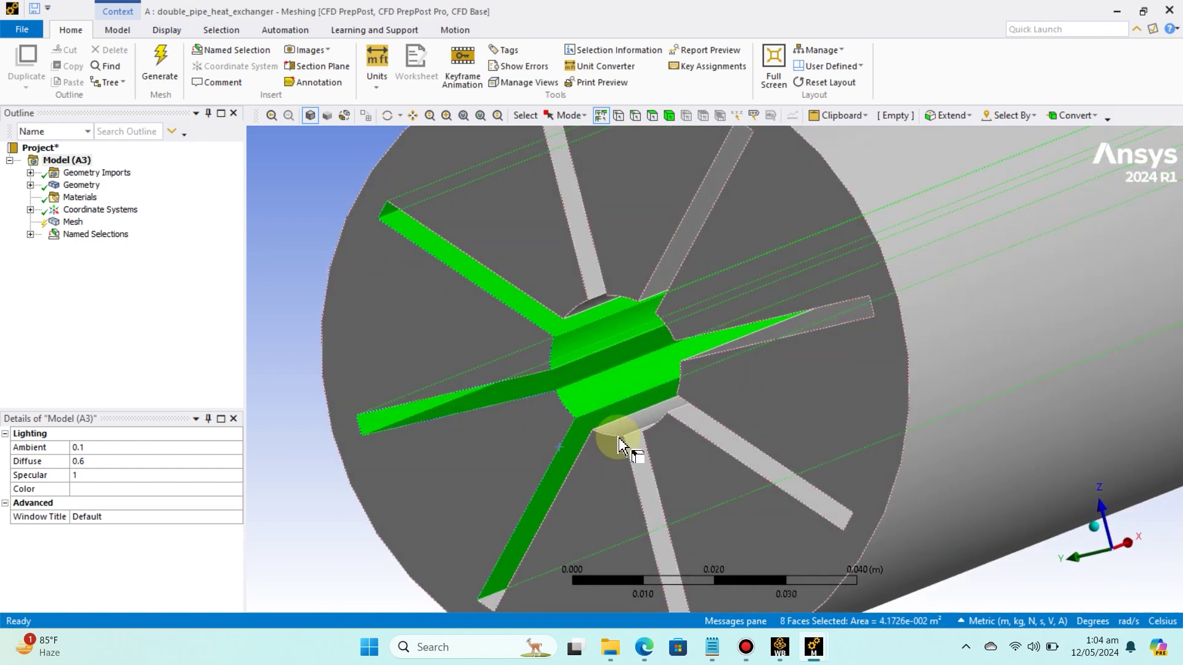
middle_click_drag(628, 443, 560, 272, "ctrl")
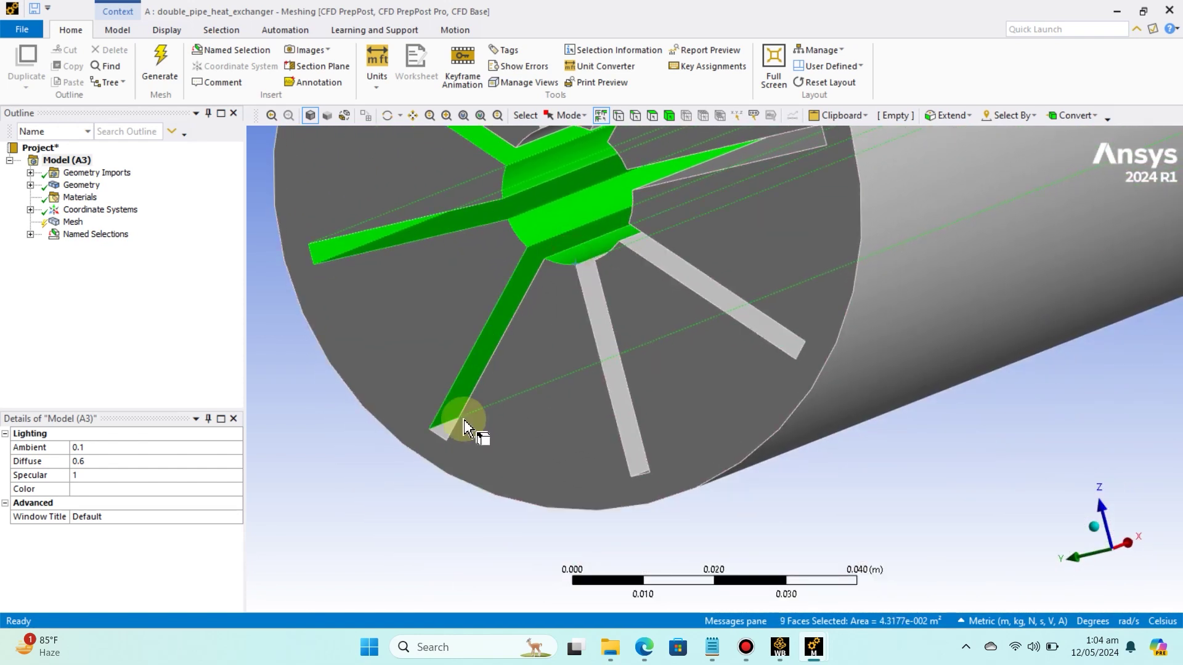
left_click(445, 440, "ctrl")
left_click(443, 439, "ctrl")
middle_click_drag(397, 396, 445, 408)
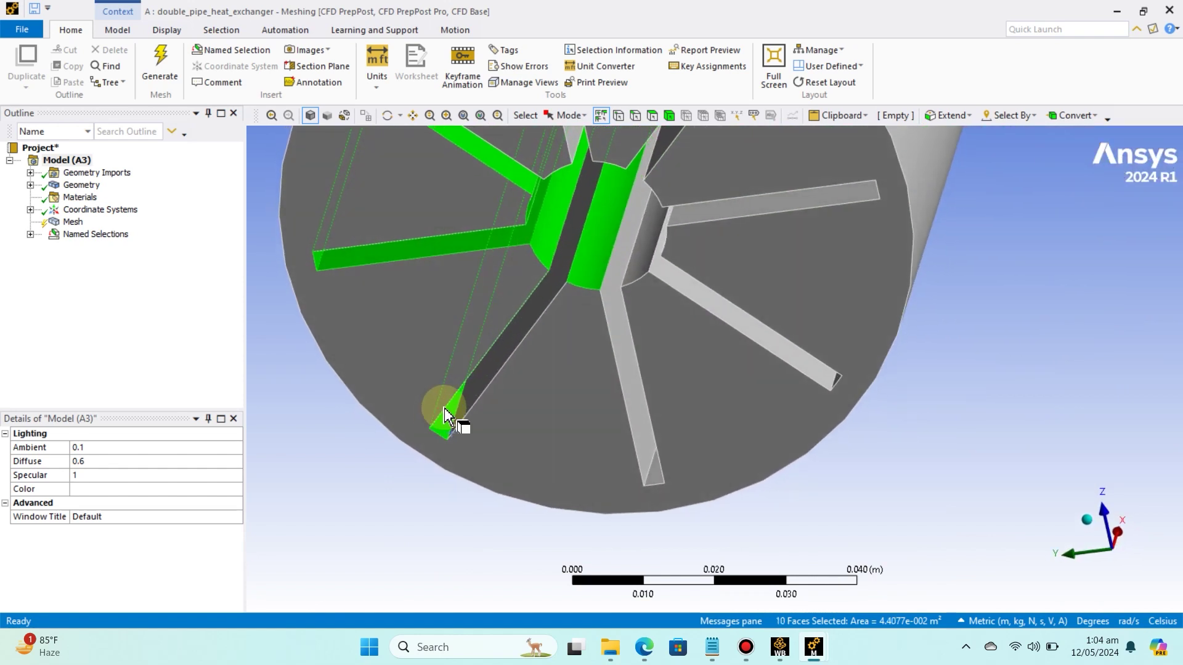
left_click(498, 357, "ctrl")
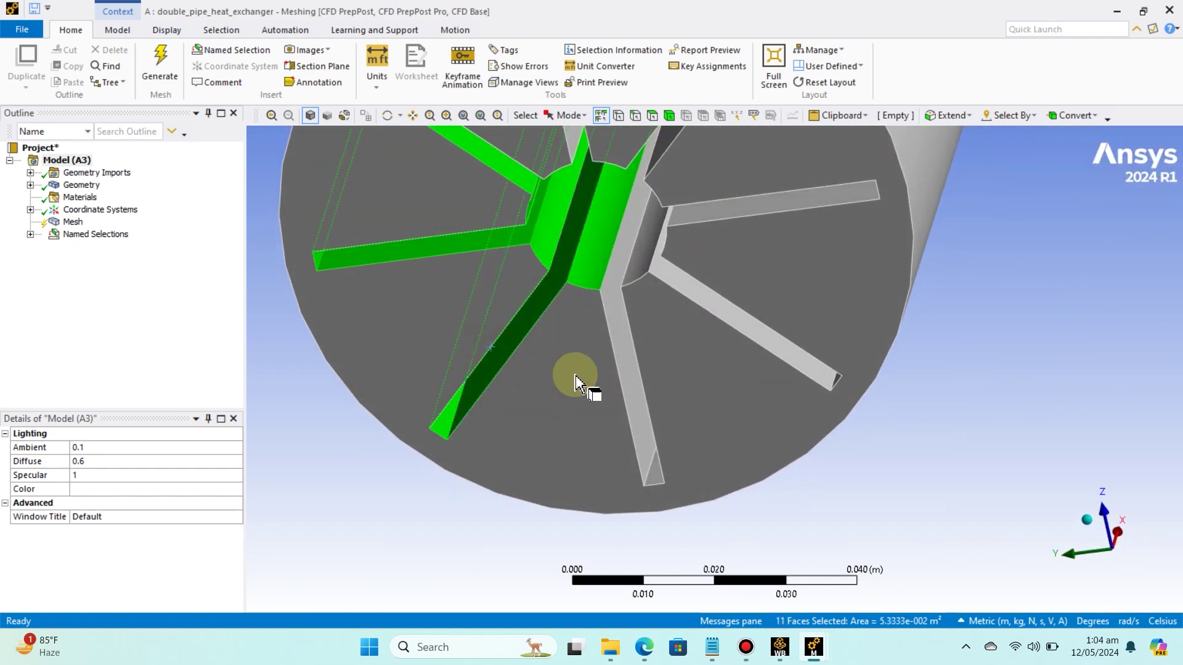
- Add the fourth fin cut-out's sides and tip, the next curved hub surface, and the fifth cut-out's near side to the face selection
left_click(627, 369, "ctrl")
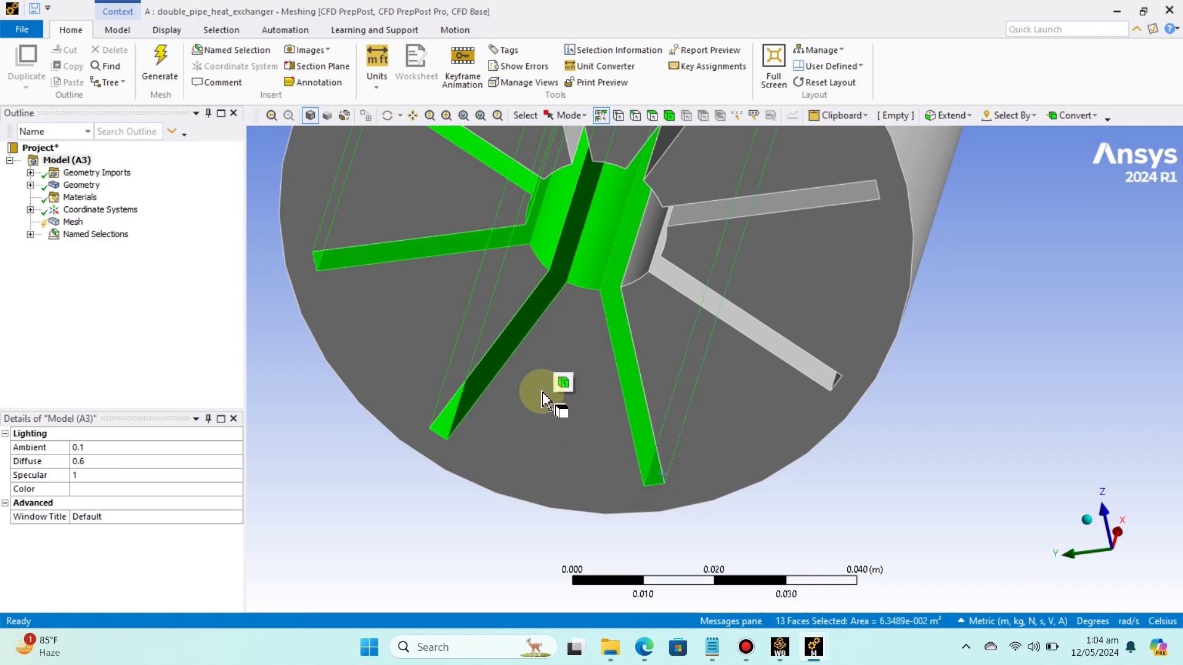
middle_click_drag(543, 392, 598, 395)
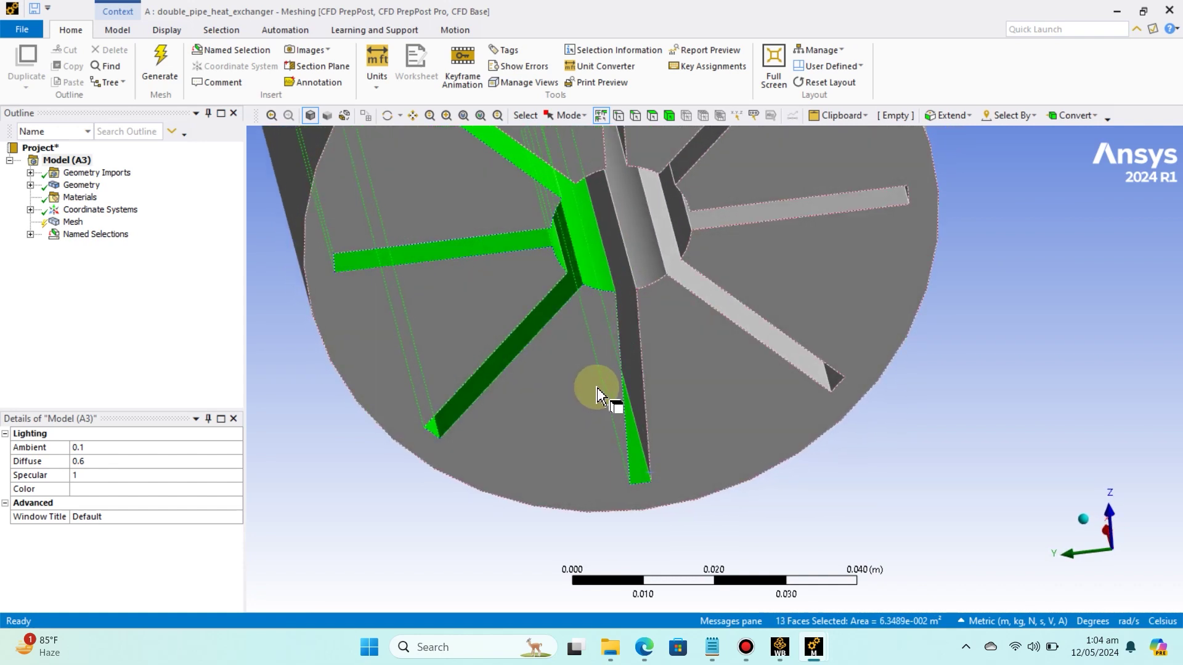
left_click(631, 349, "ctrl")
left_click(643, 265, "ctrl")
left_click(814, 362, "ctrl")
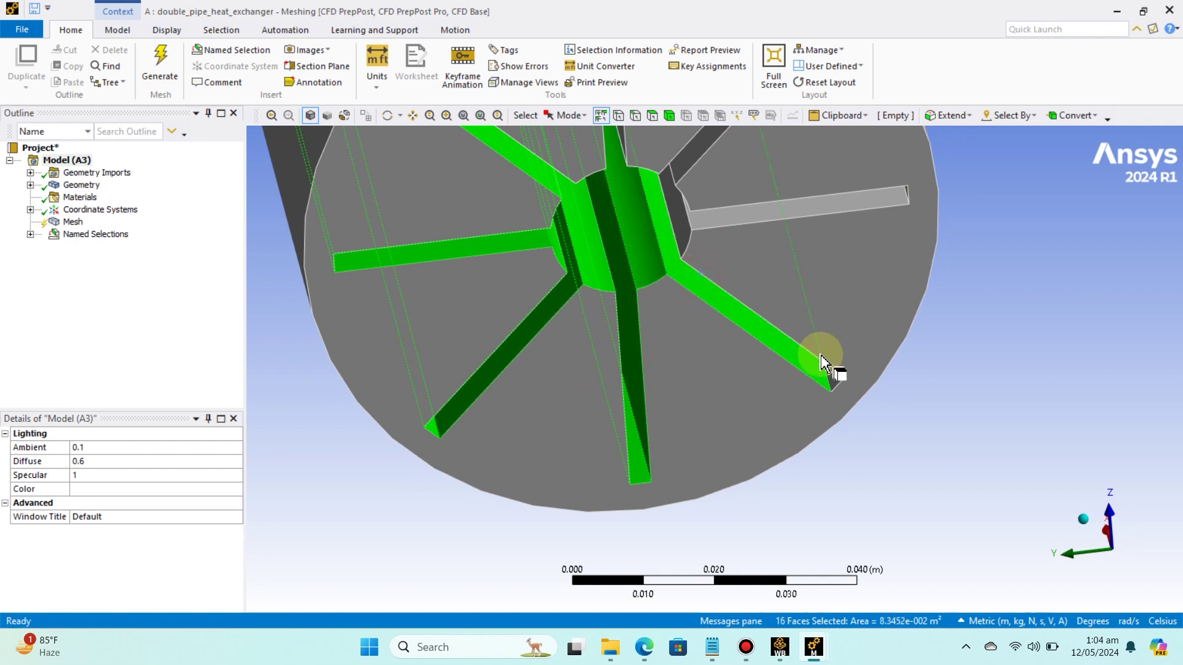
left_click(808, 392, "ctrl")
- Extend the face selection with the fifth cut-out's remaining side and the inner faces of the cut-out next to it
middle_click_drag(681, 360, 695, 320)
left_click(756, 339, "ctrl")
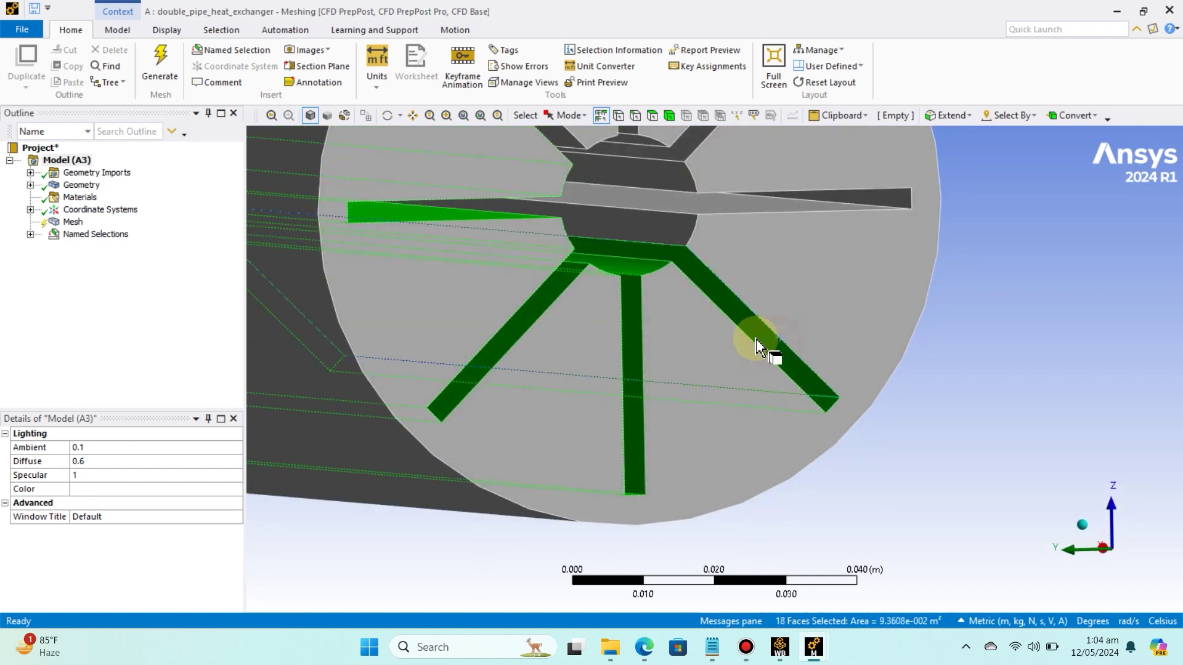
left_click(687, 214, "ctrl")
left_click(692, 209, "ctrl")
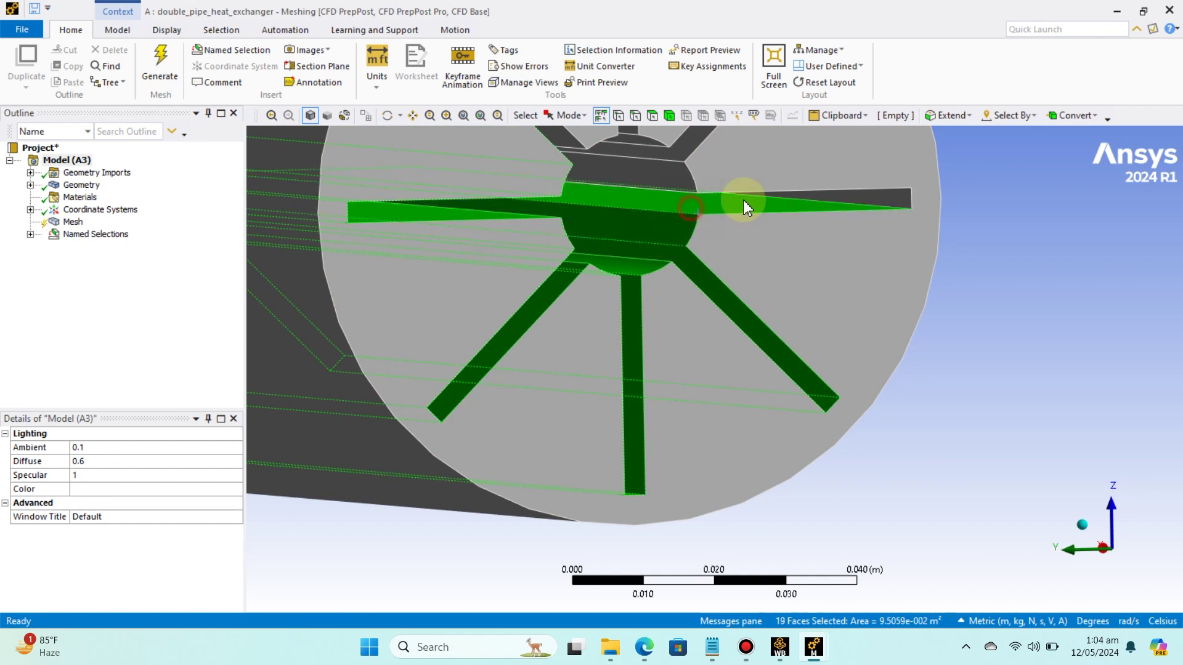
left_click(887, 203, "ctrl")
- Add the next curved hub surfaces and the sides and tips of the following two fin cut-outs to the face selection
middle_click_drag(573, 336, 574, 407)
left_click(585, 402, "ctrl")
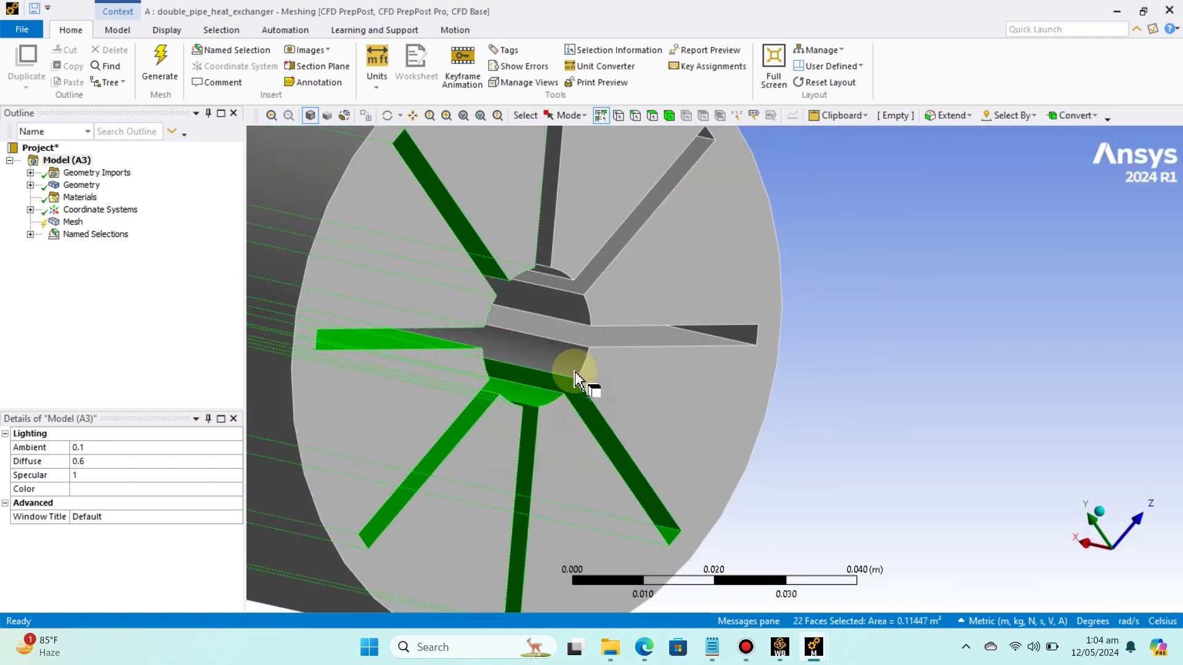
left_click(704, 329, "ctrl")
left_click(755, 339, "ctrl")
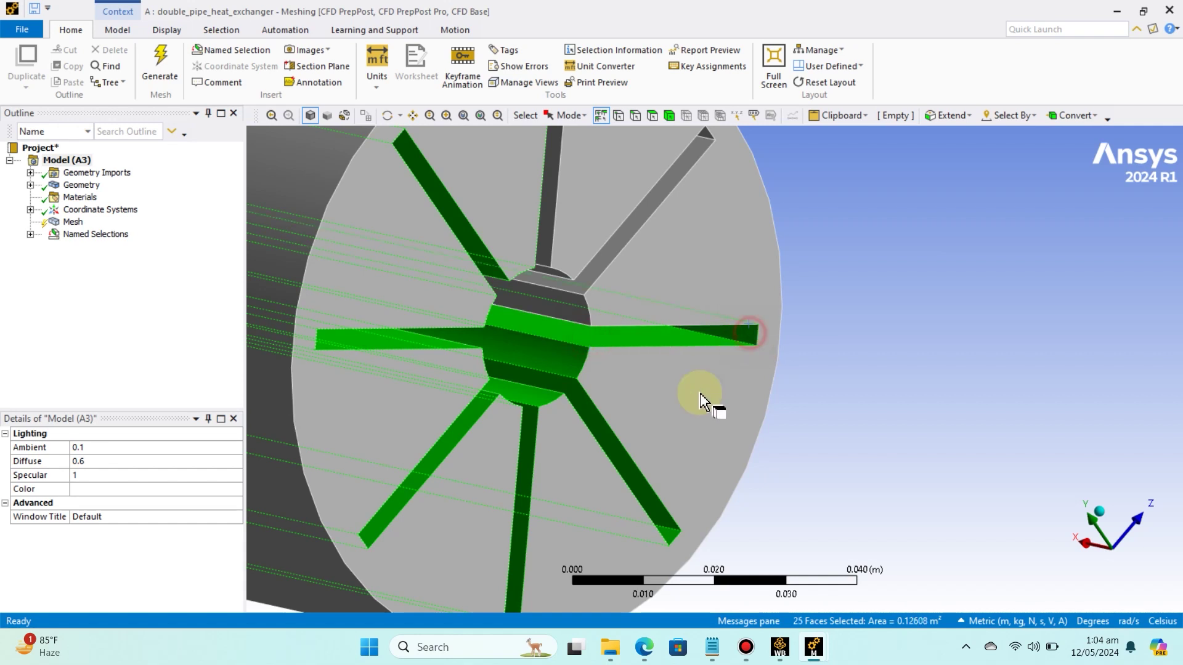
middle_click_drag(629, 396, 623, 348)
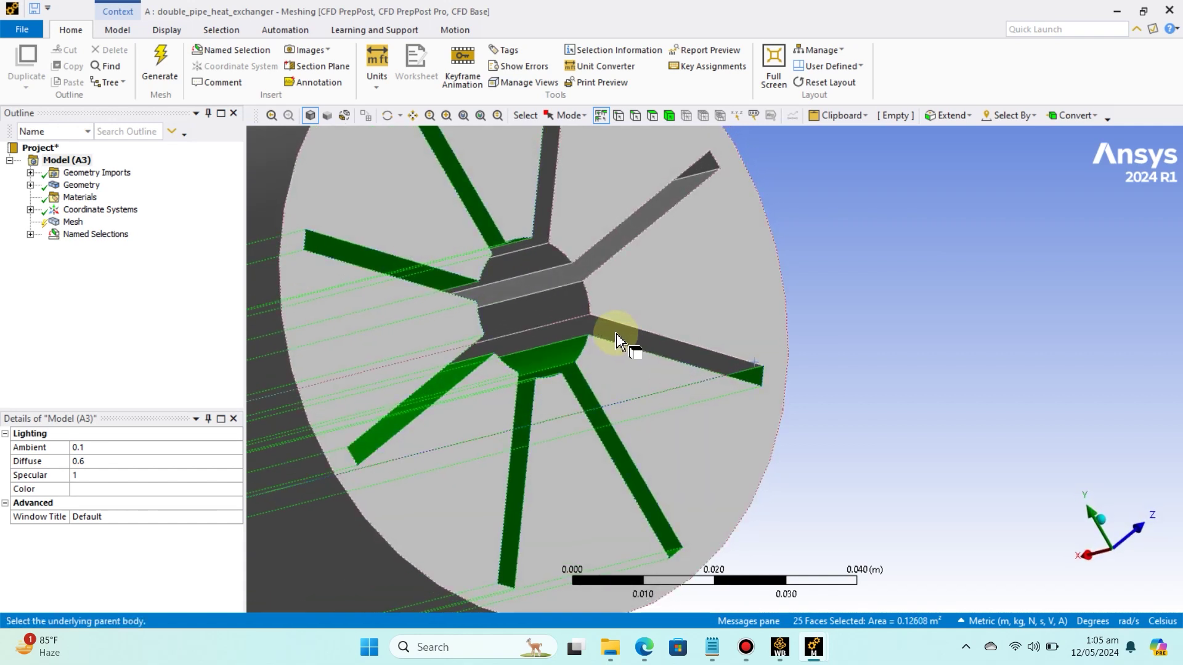
left_click(609, 331, "ctrl")
left_click(572, 302, "ctrl")
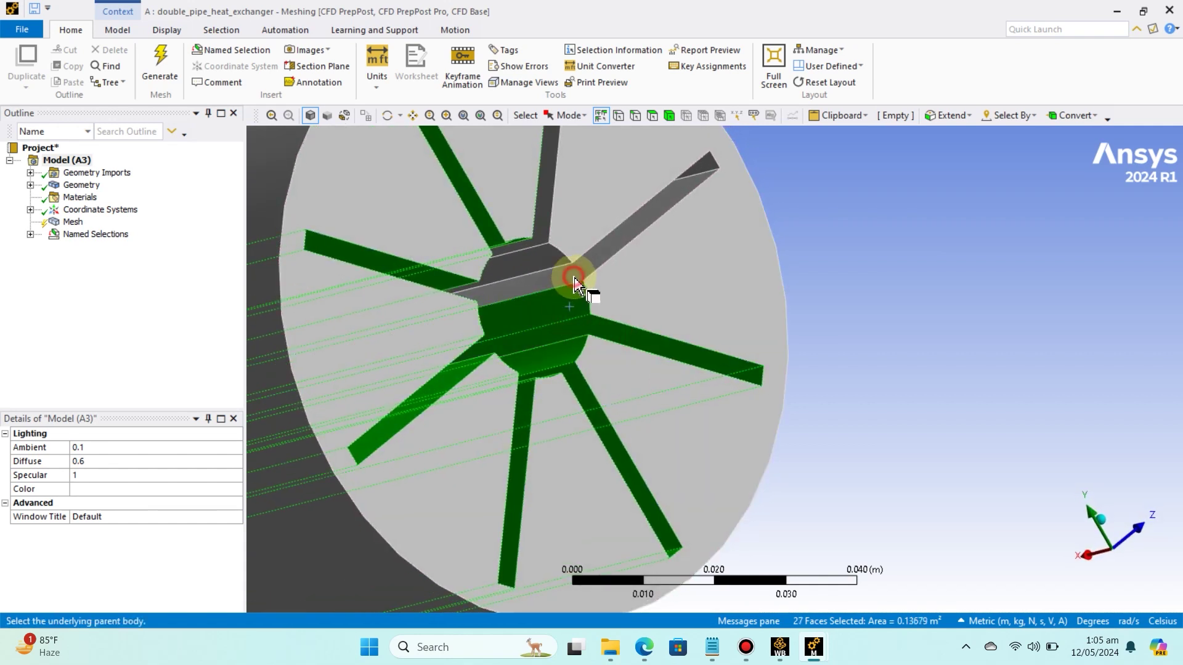
left_click(574, 283, "ctrl")
left_click(711, 166, "ctrl")
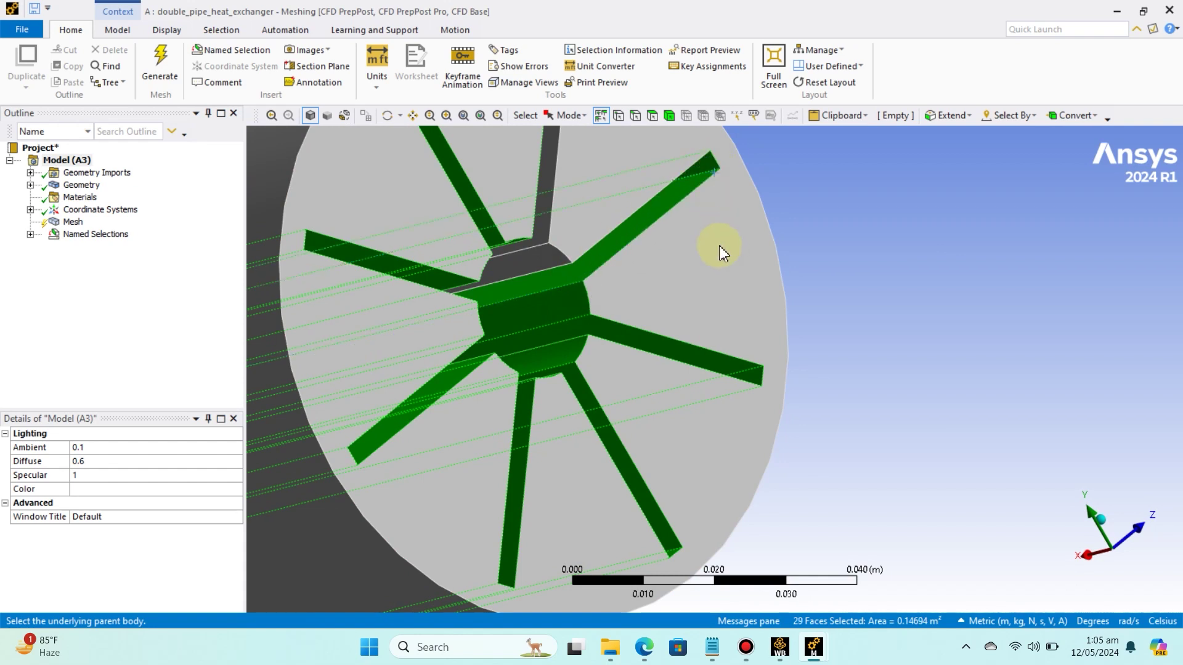
- Complete the inner-wall face selection with the remaining unselected fin cut-out sides and the last curved hub surface
middle_click_drag(735, 394, 559, 407)
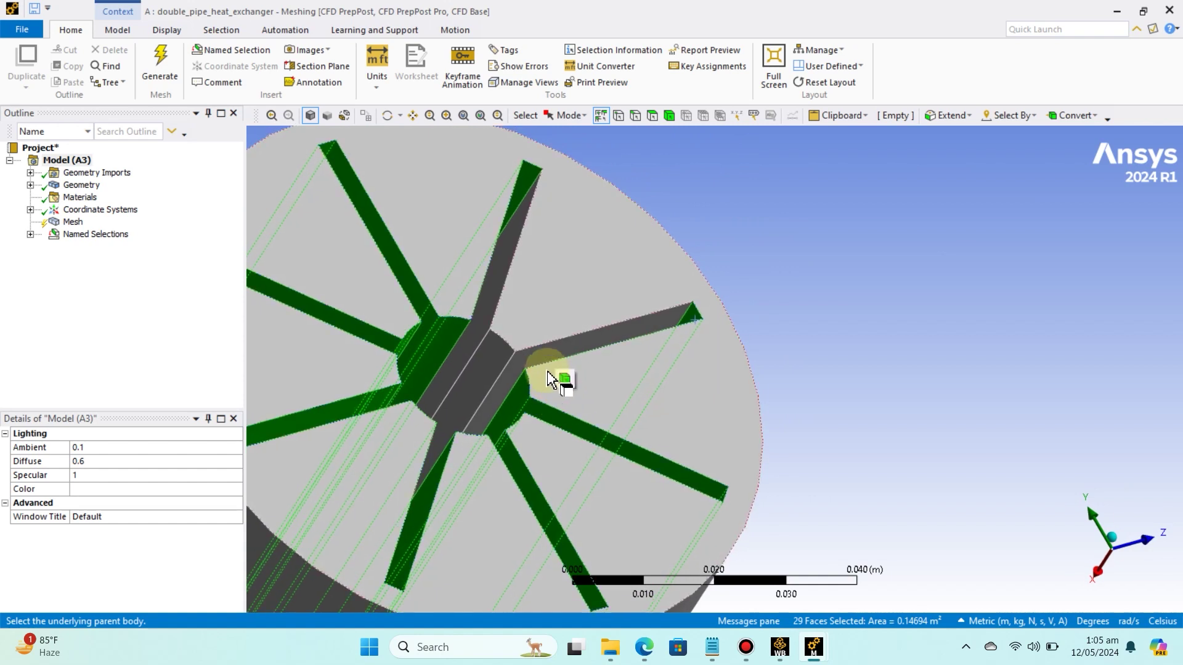
left_click(543, 352, "ctrl")
left_click(478, 337, "ctrl")
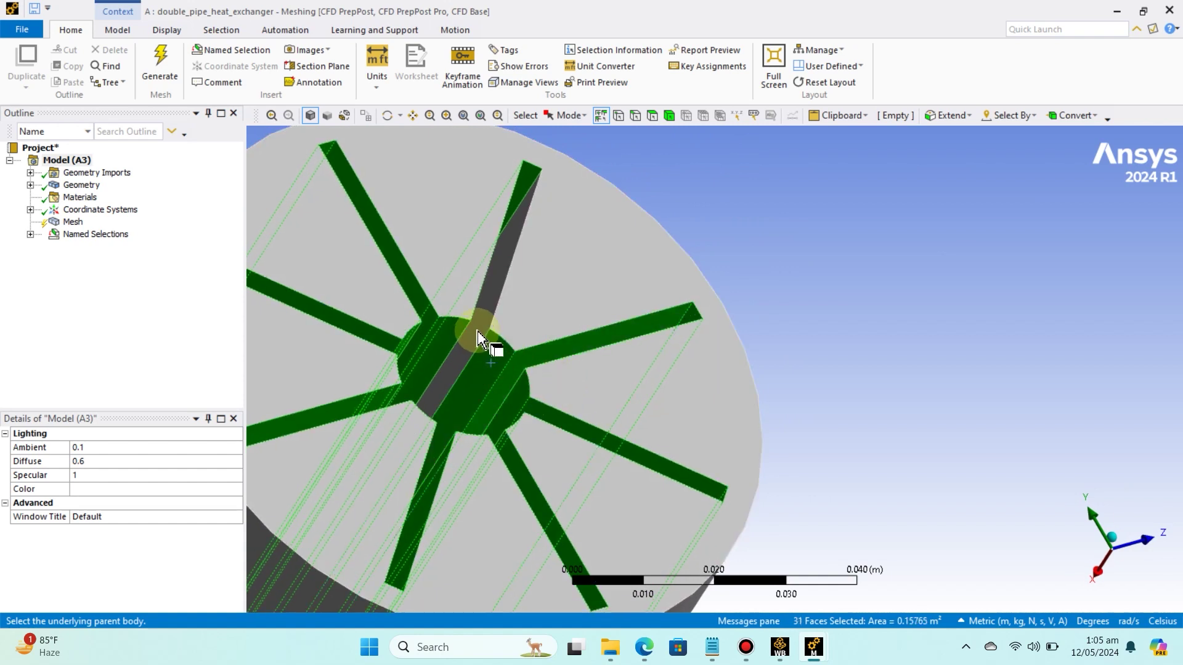
middle_click_drag(543, 282, 506, 377)
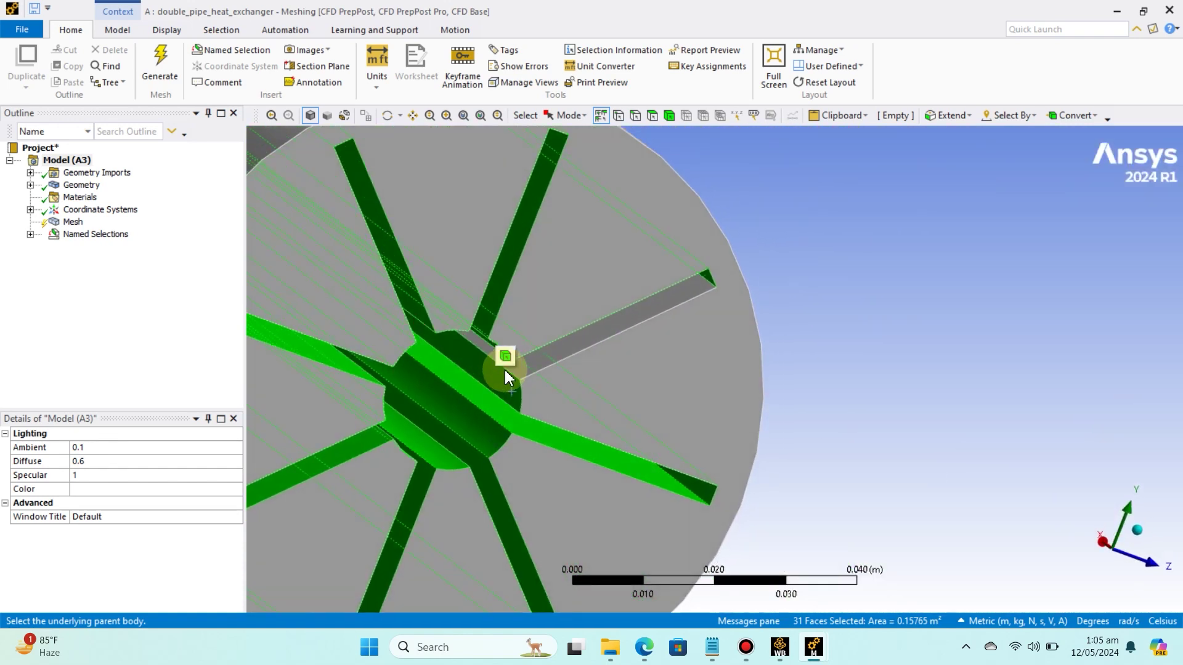
left_click(543, 365, "ctrl")
middle_click_drag(661, 363, 641, 338)
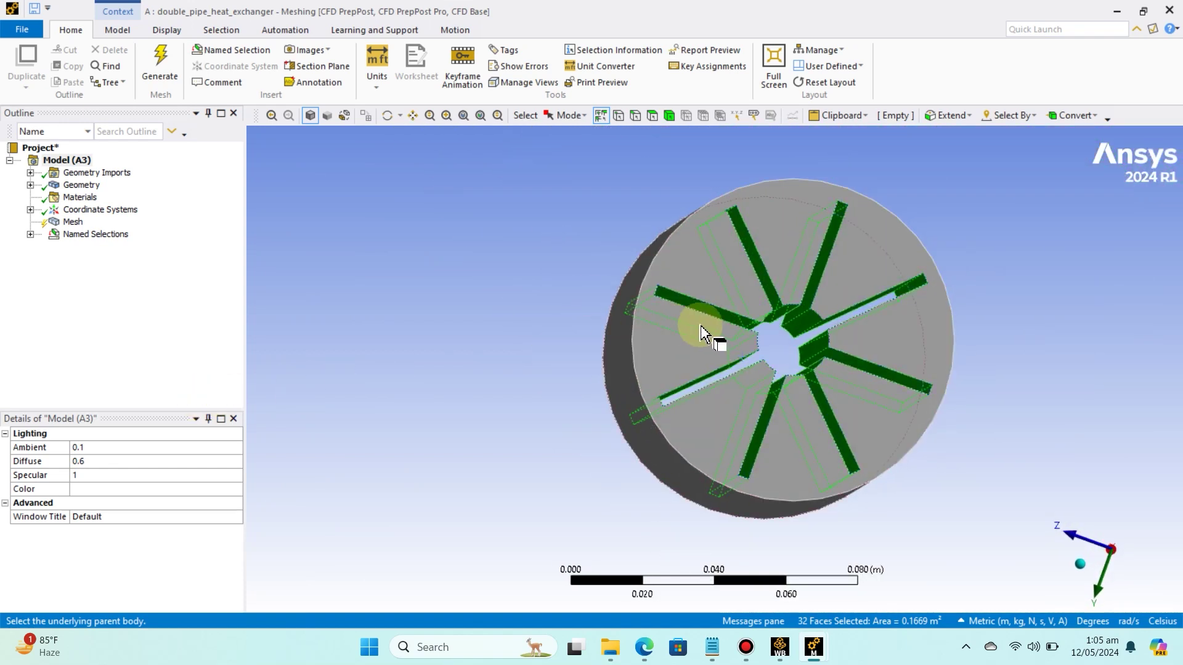
- Create a named selection called heat_sink from the selected fin cut-out and hub faces
right_click(802, 320)
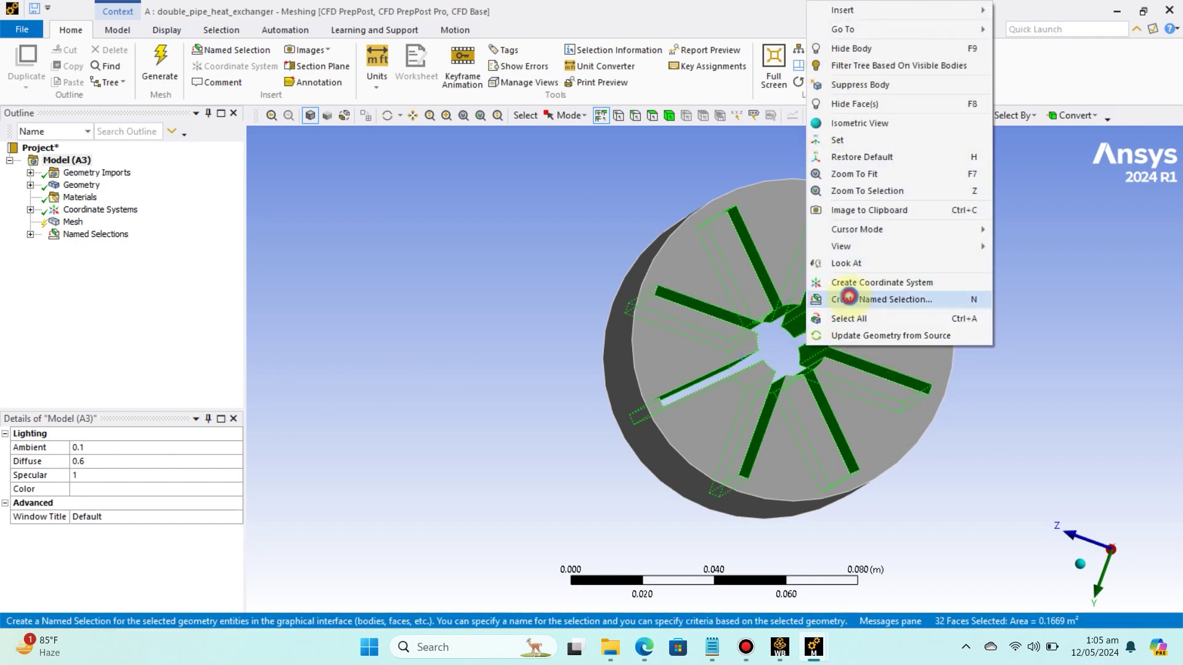
left_click(852, 301)
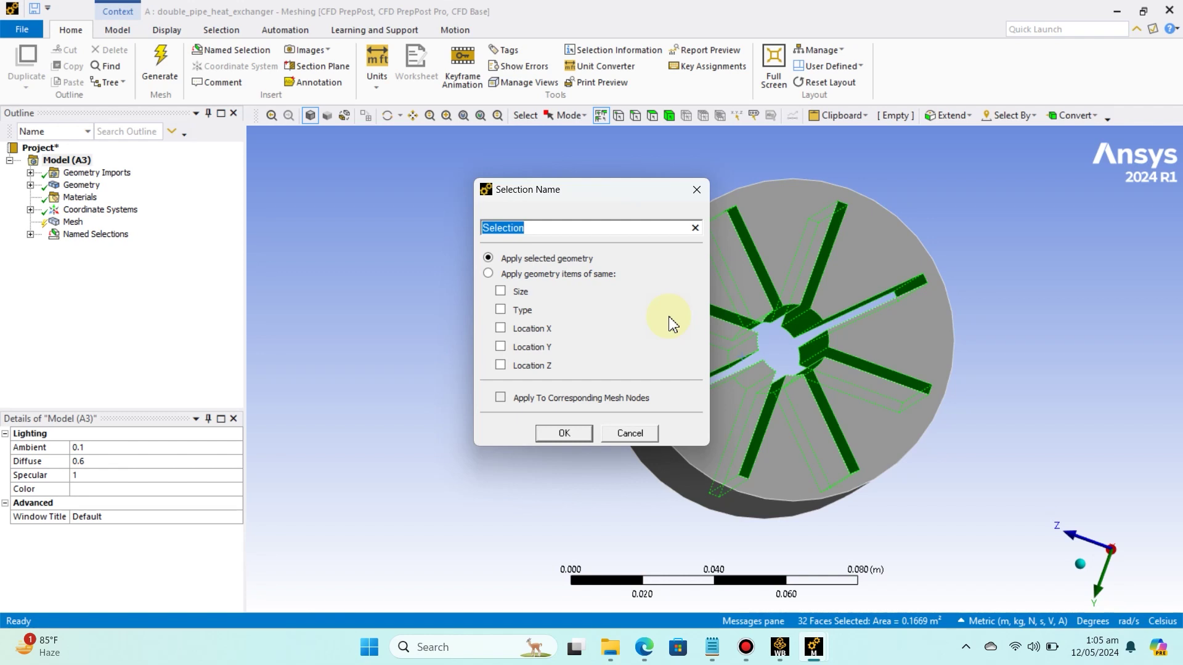
type("heat_sink")
left_click(563, 433)
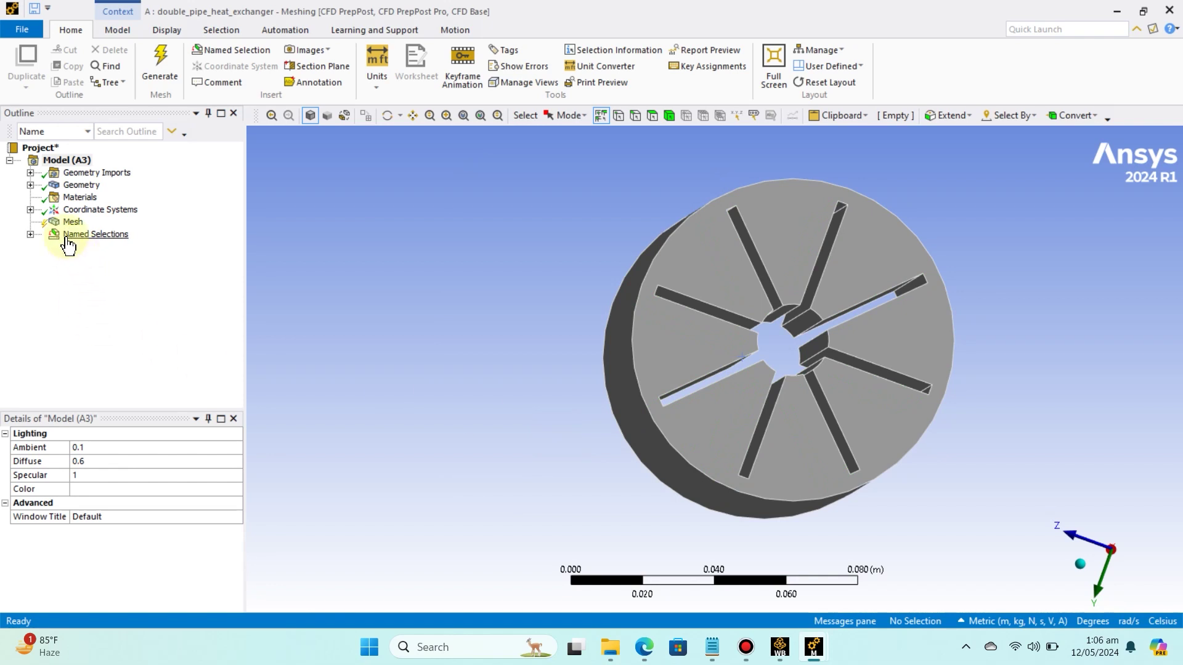
- Display the heat_sink named selection and examine its highlighted faces from both ends of the cylinder
left_click(31, 234)
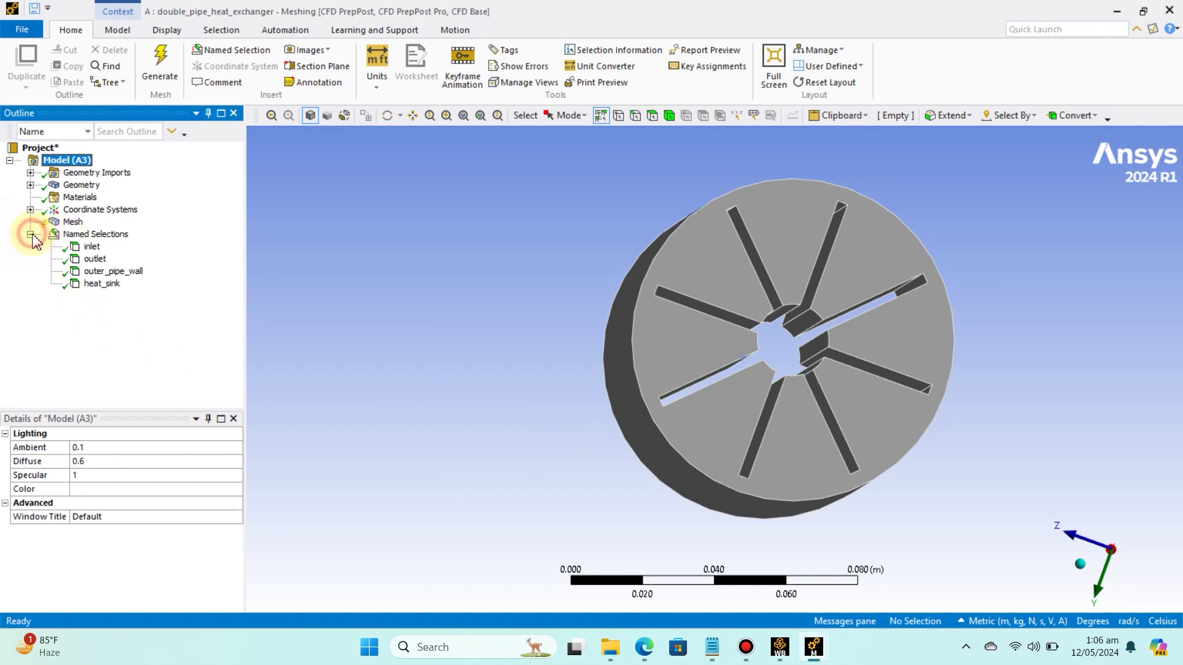
left_click(102, 287)
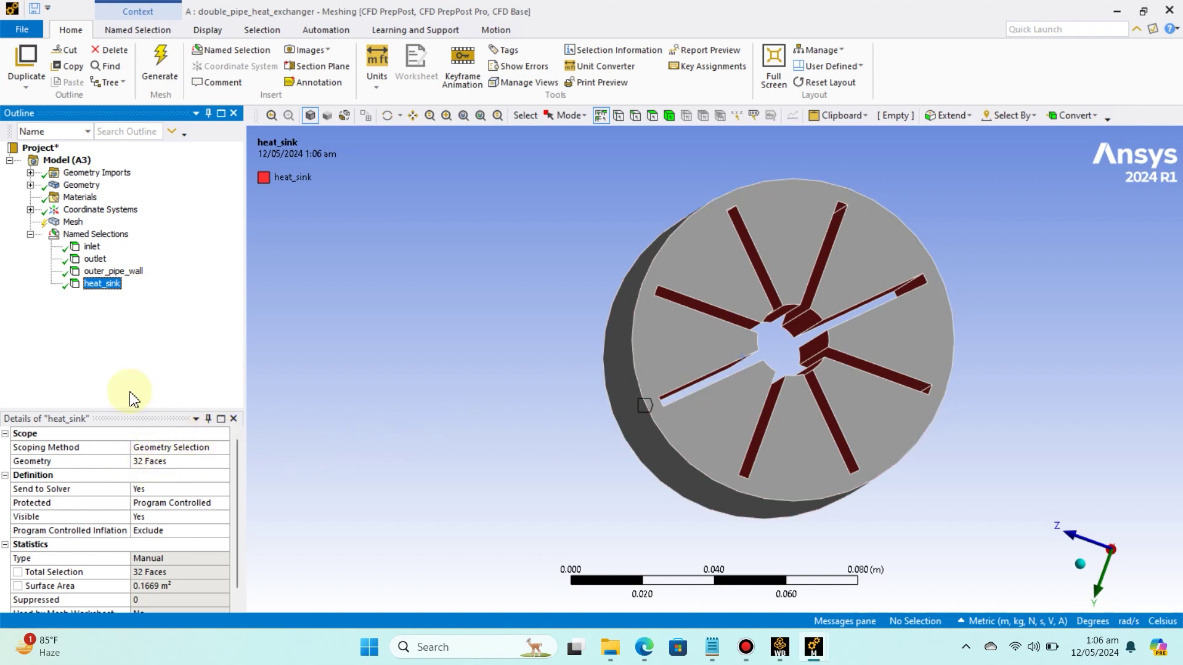
left_click(321, 268)
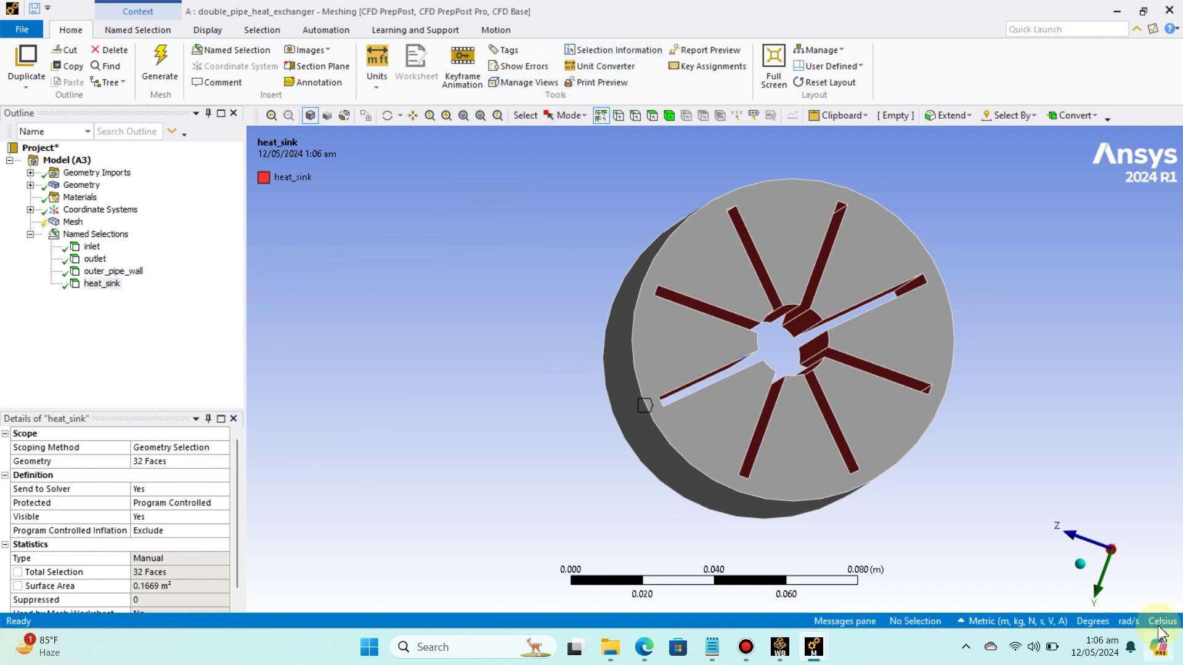
left_click(1077, 570)
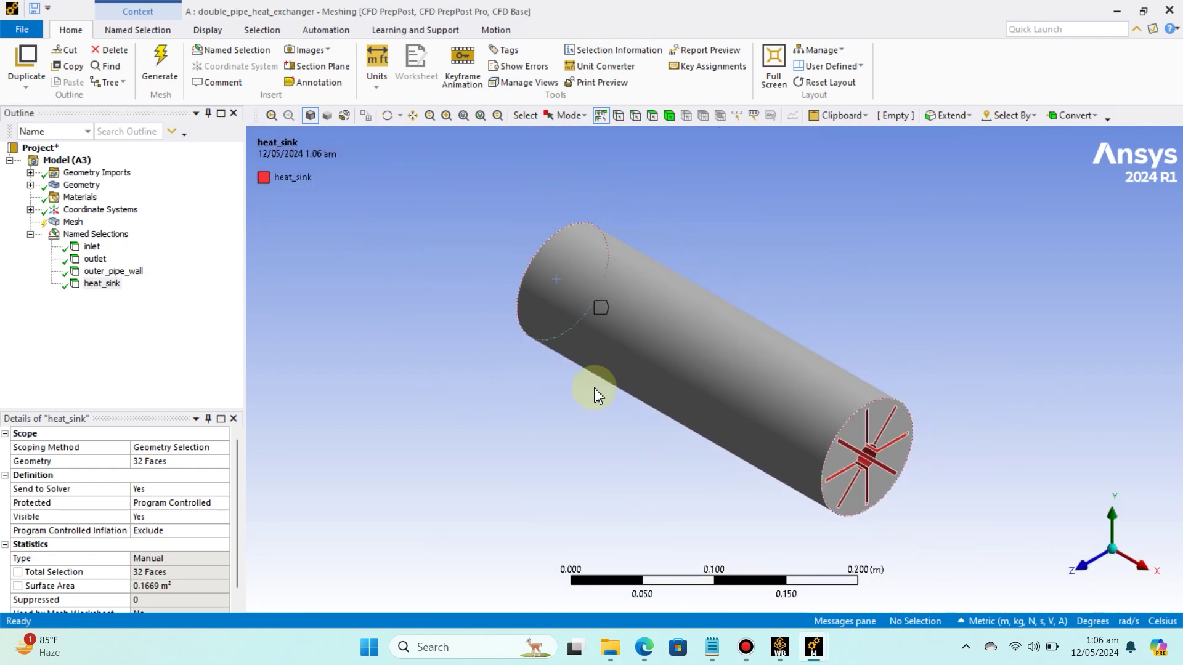
middle_click_drag(450, 397, 700, 414)
scroll(394, 431, "up", 2)
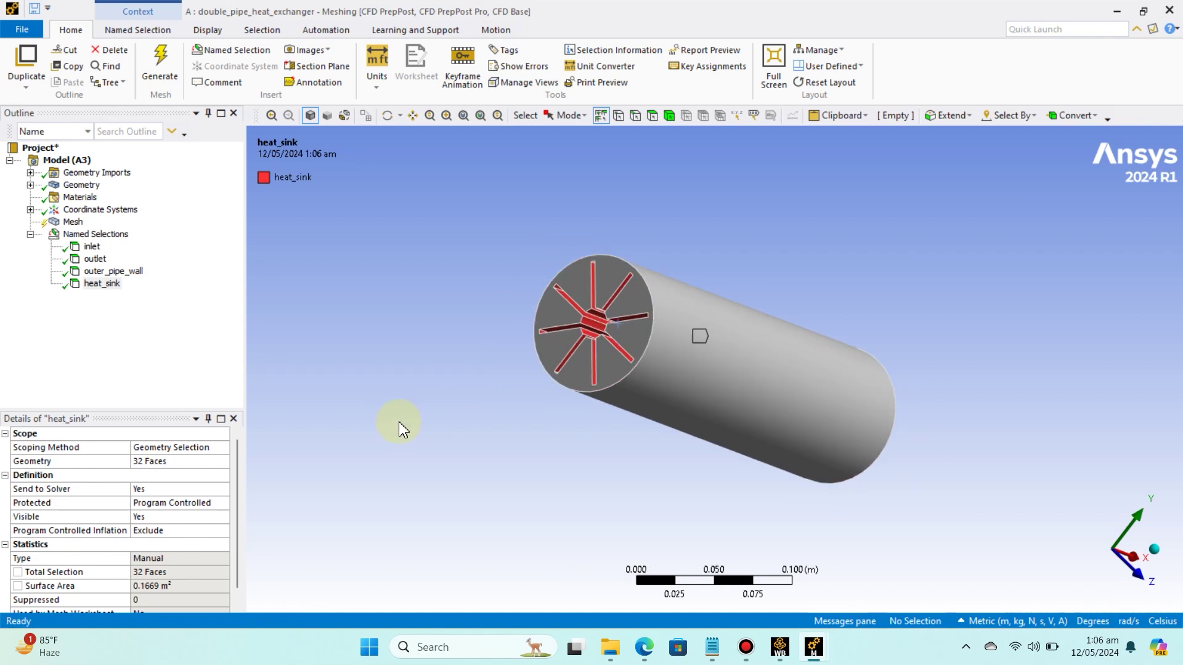
mouse_move(402, 430)
middle_mouse_down()
mouse_move(406, 418)
mouse_move(423, 427)
middle_mouse_up()
scroll(425, 432, "up", 1)
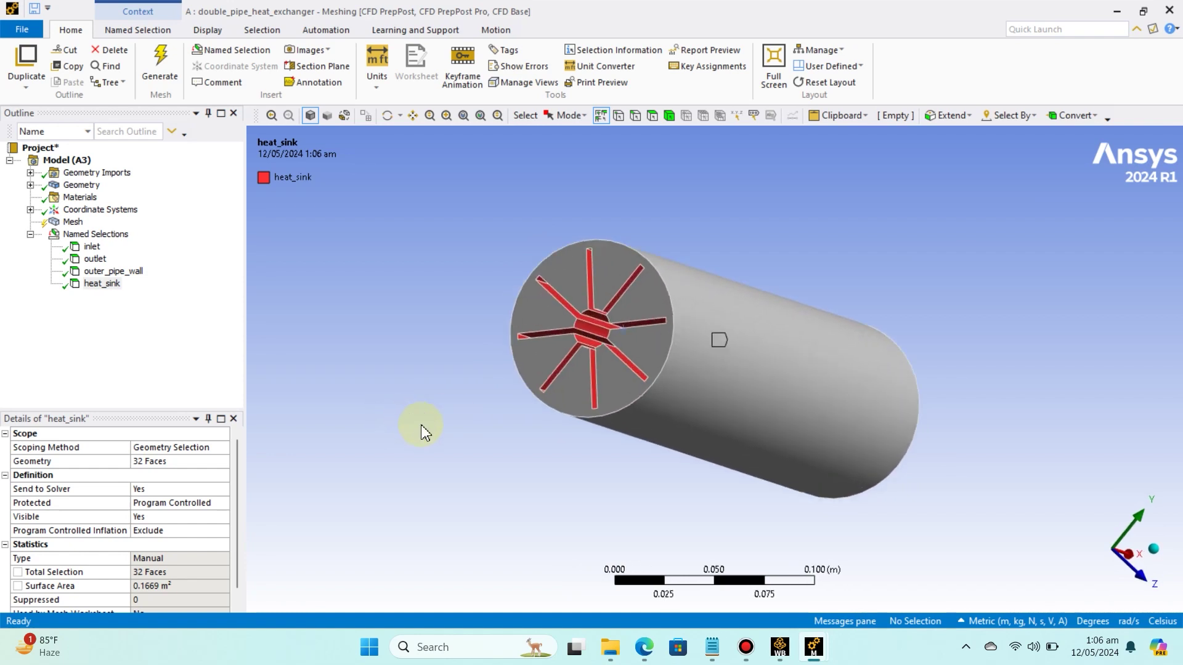
- Insert an inflation control for the mesh and scope its geometry to the whole finned cylinder body
left_click(59, 223)
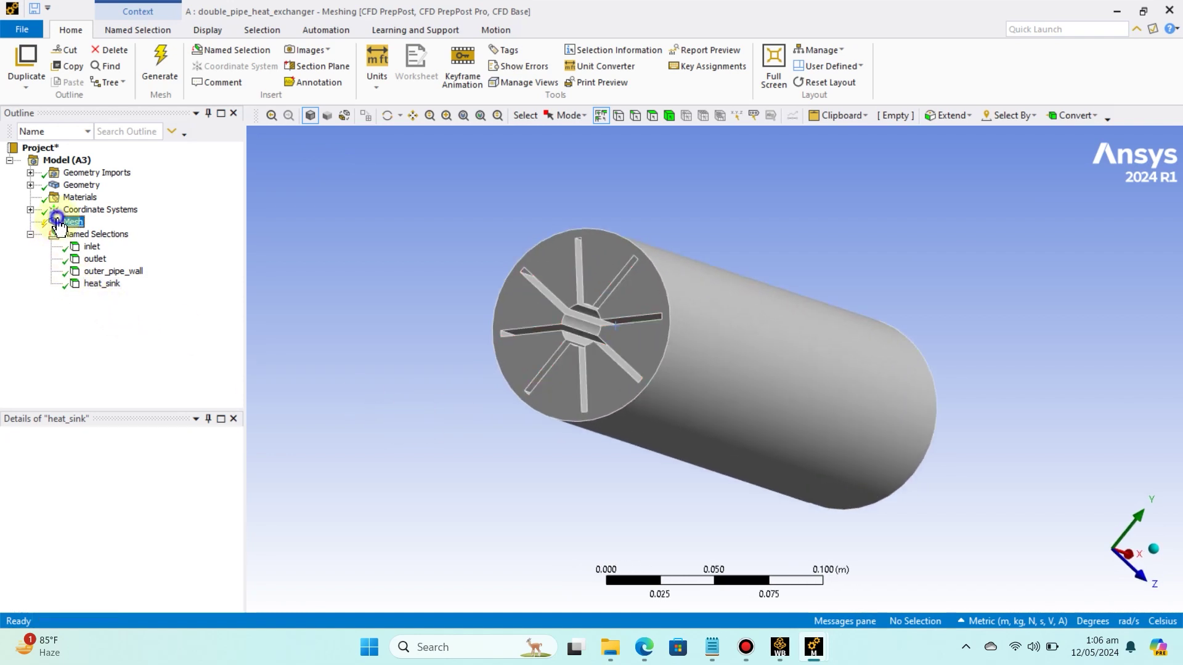
right_click(59, 223)
mouse_move(110, 229)
mouse_move(224, 234)
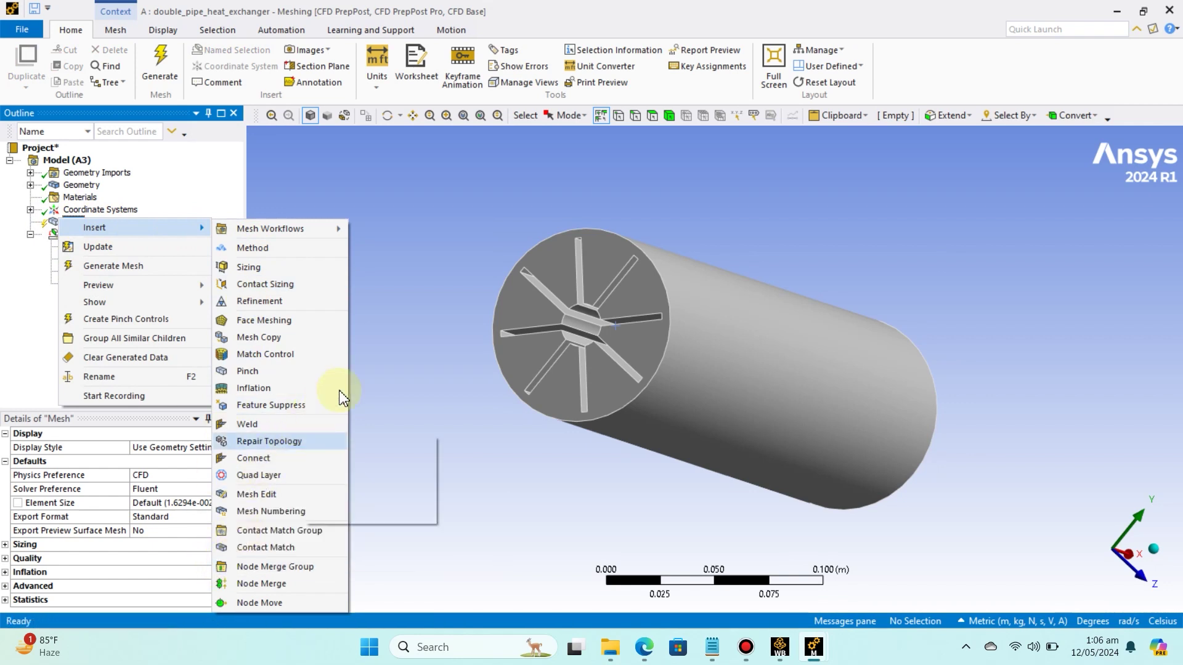
left_click(289, 392)
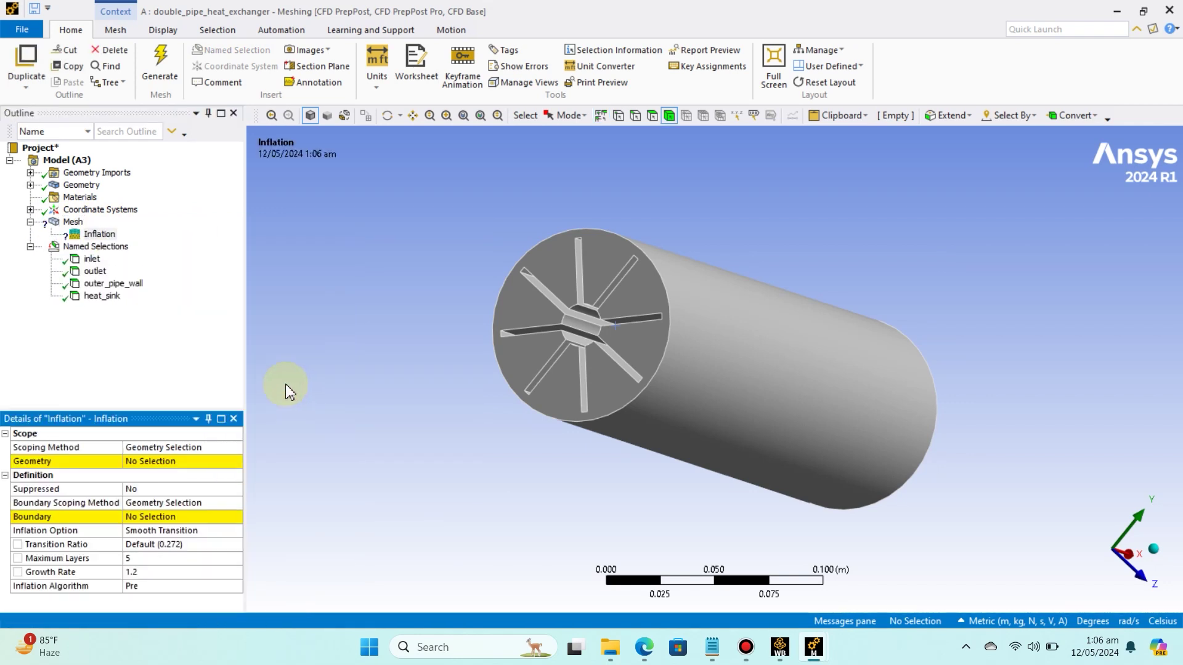
left_click(179, 462)
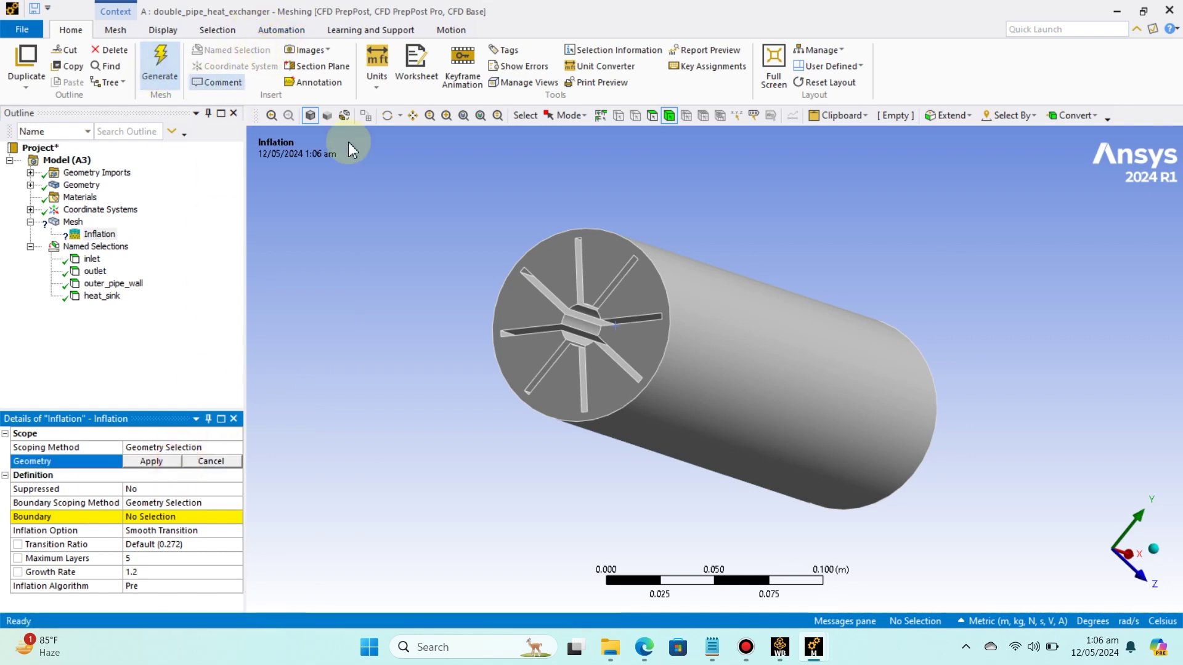
left_click(710, 316)
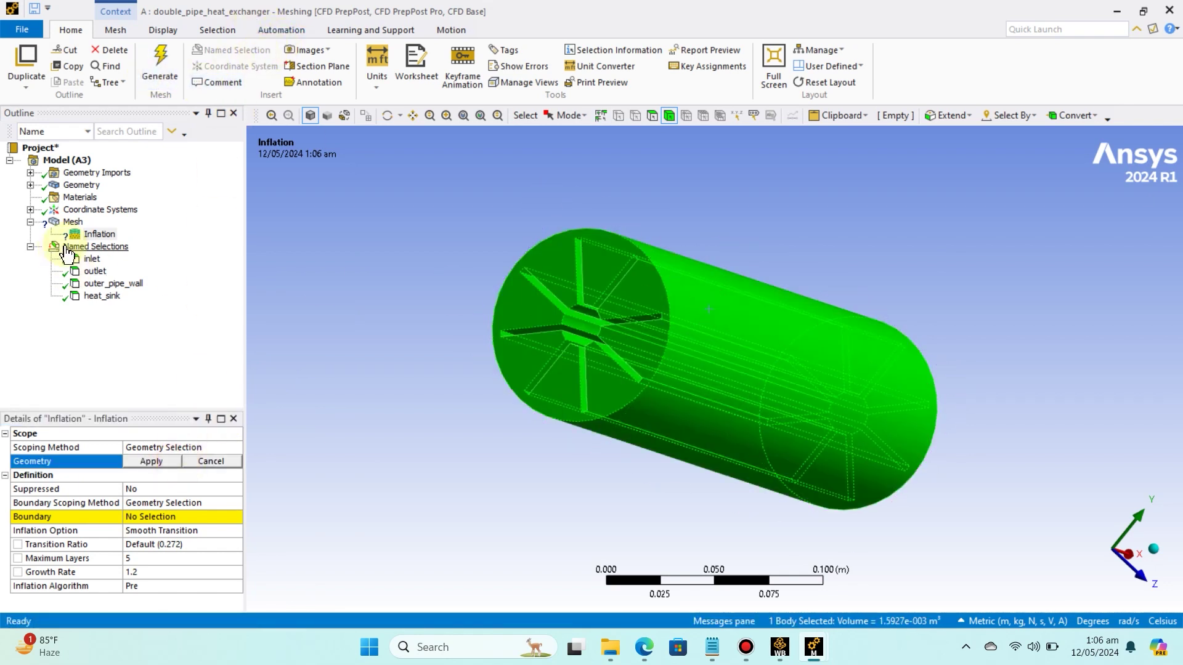
left_click(161, 461)
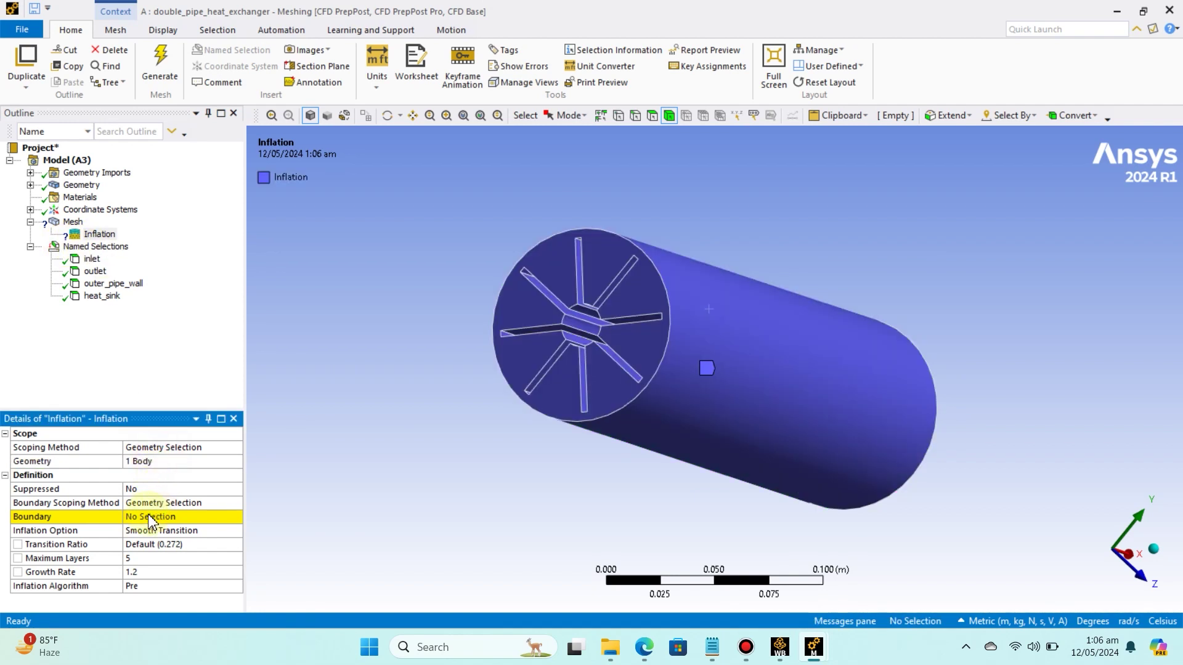
- Try to assign the heat_sink named selection as the boundary of the inflation control
left_click(151, 517)
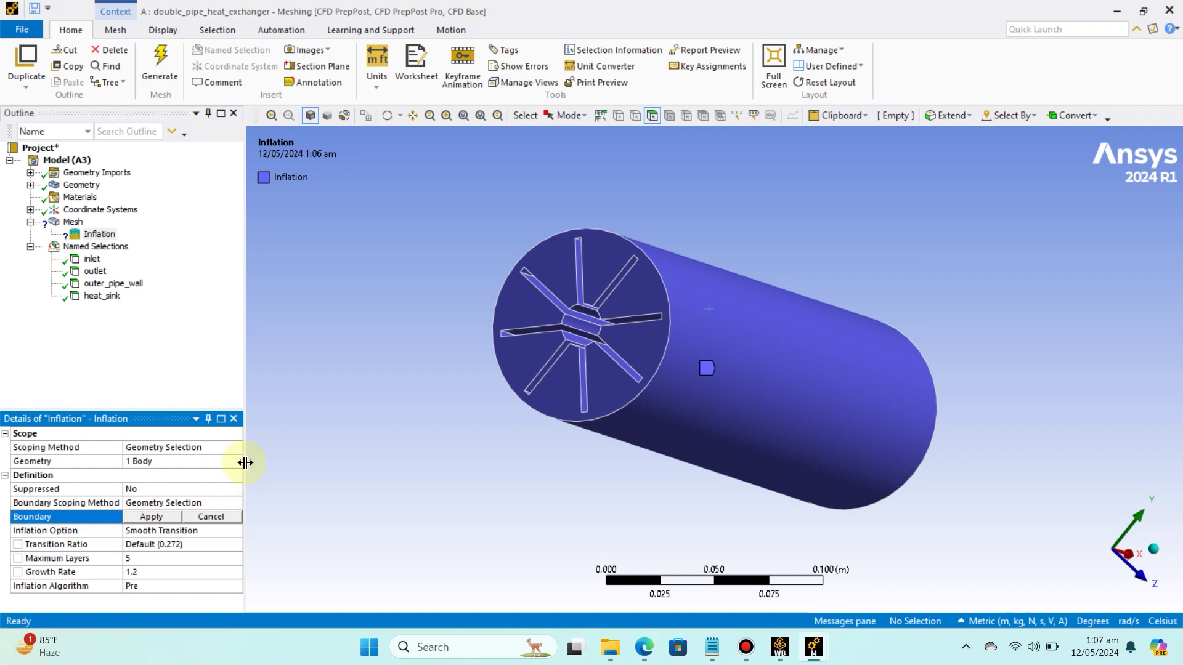
left_click(94, 298)
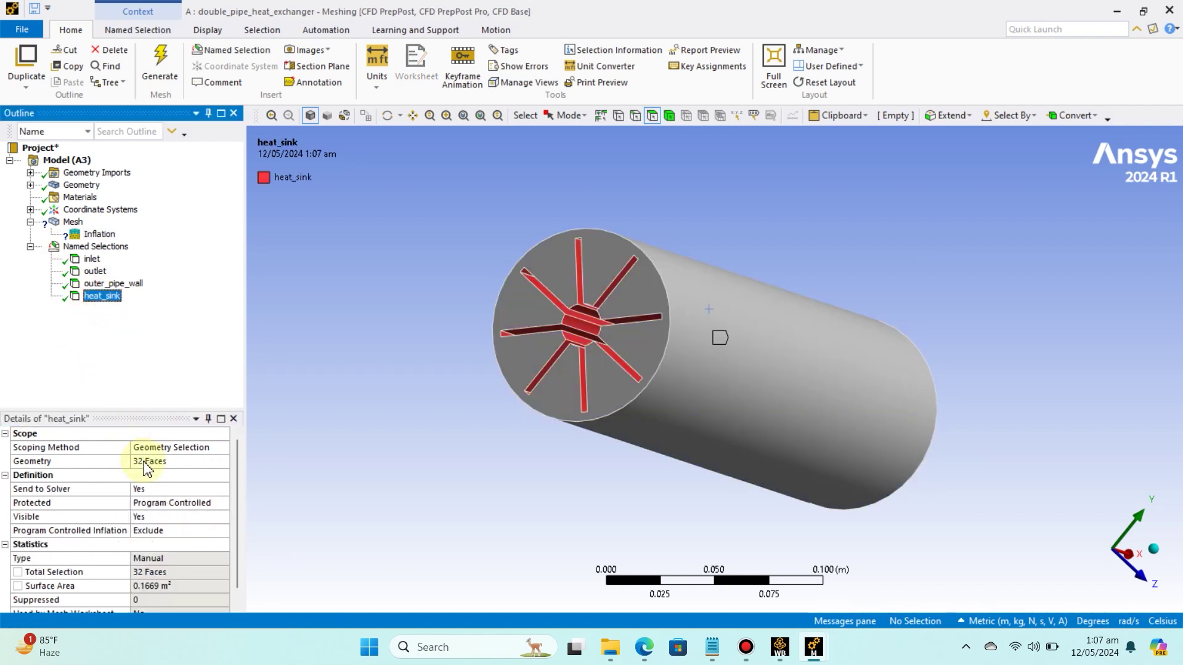
left_click(96, 236)
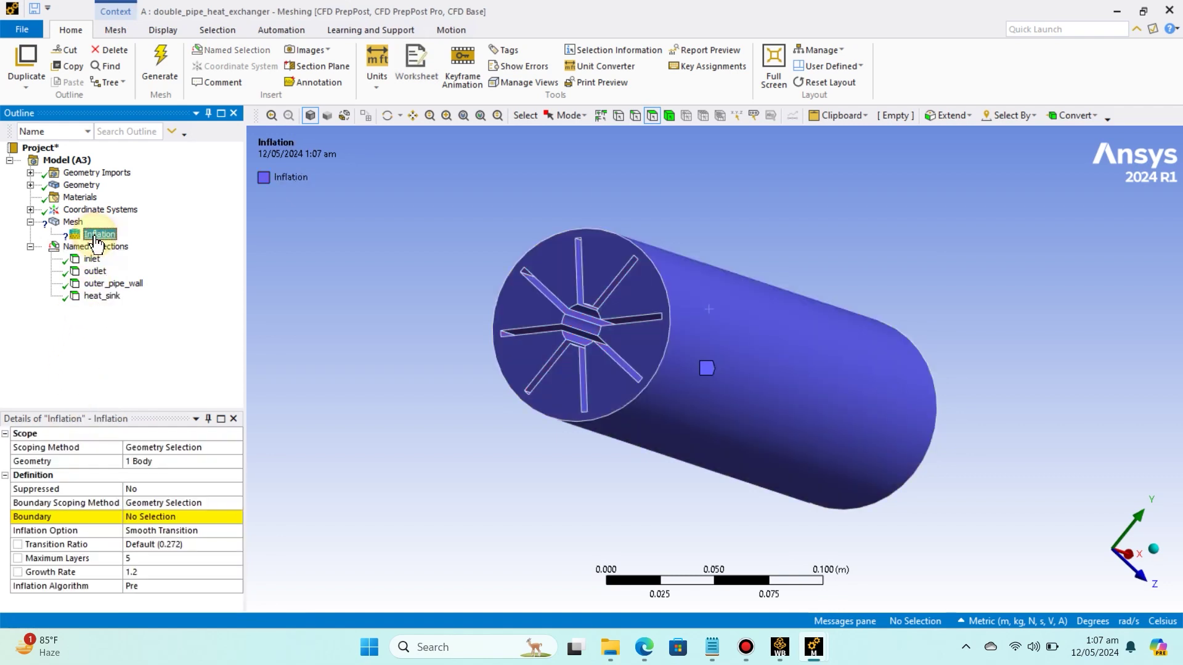
left_click(140, 517)
left_click(87, 296)
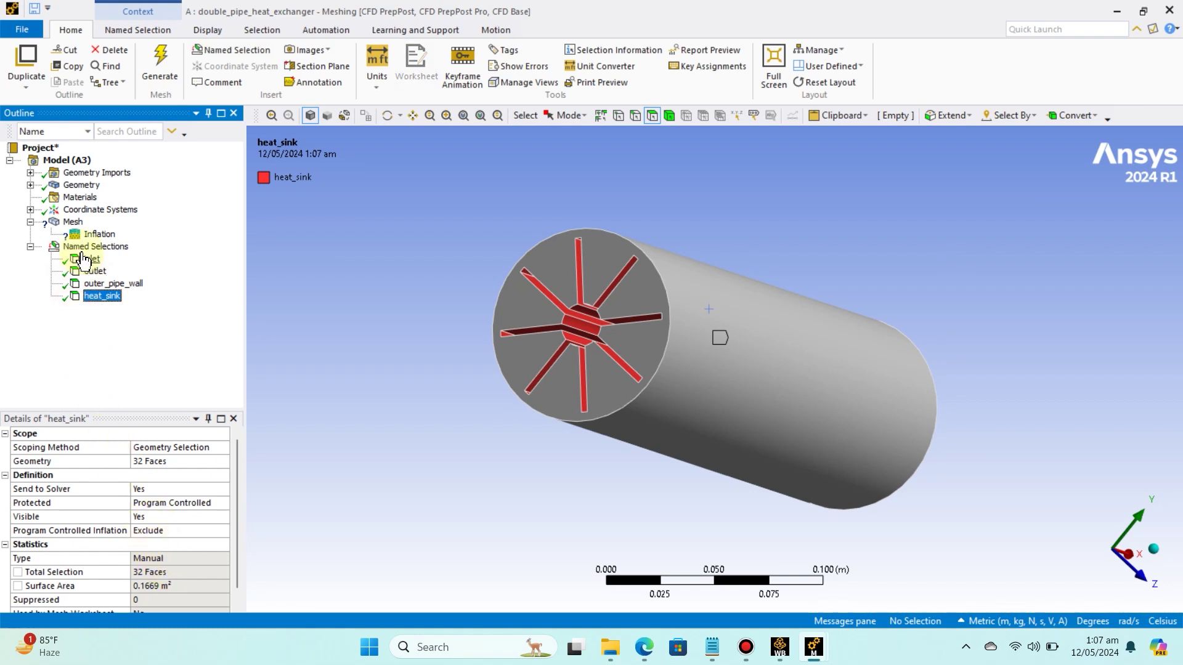
left_click(80, 238)
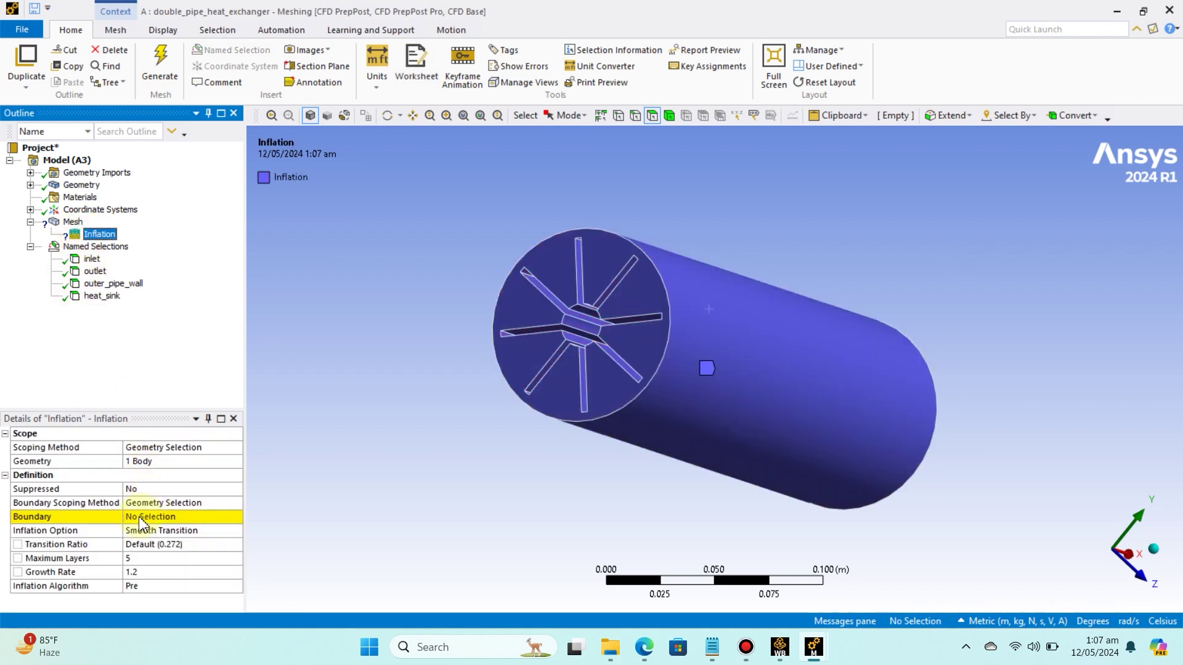
left_click(145, 518)
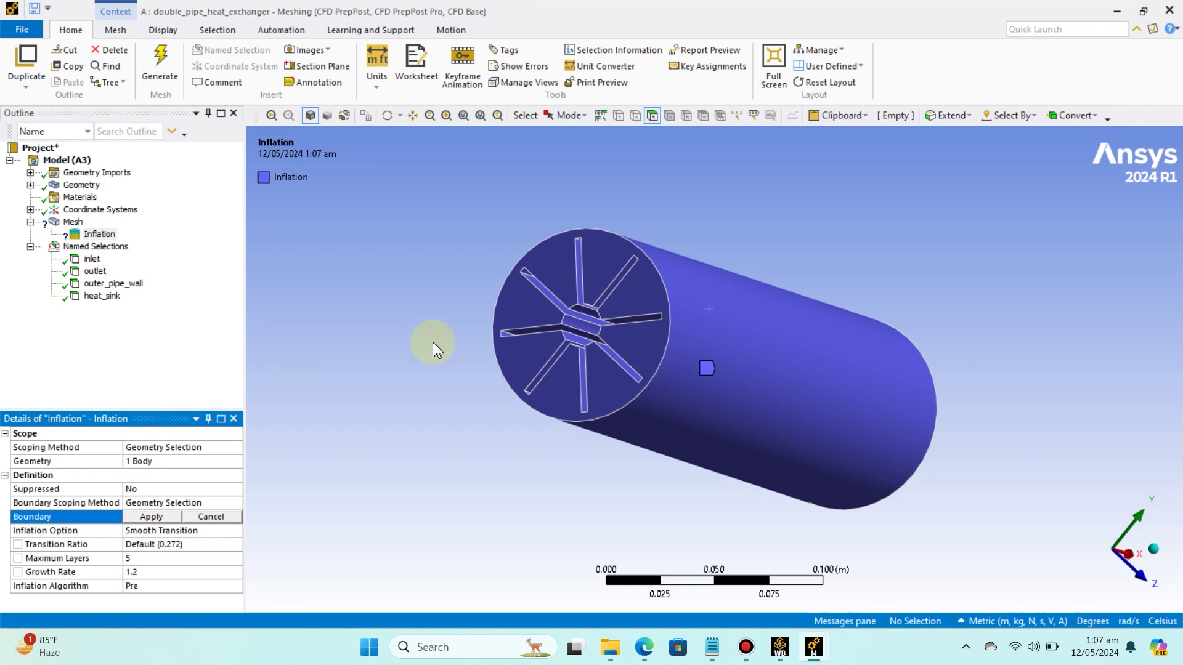
left_click(110, 298, "ctrl")
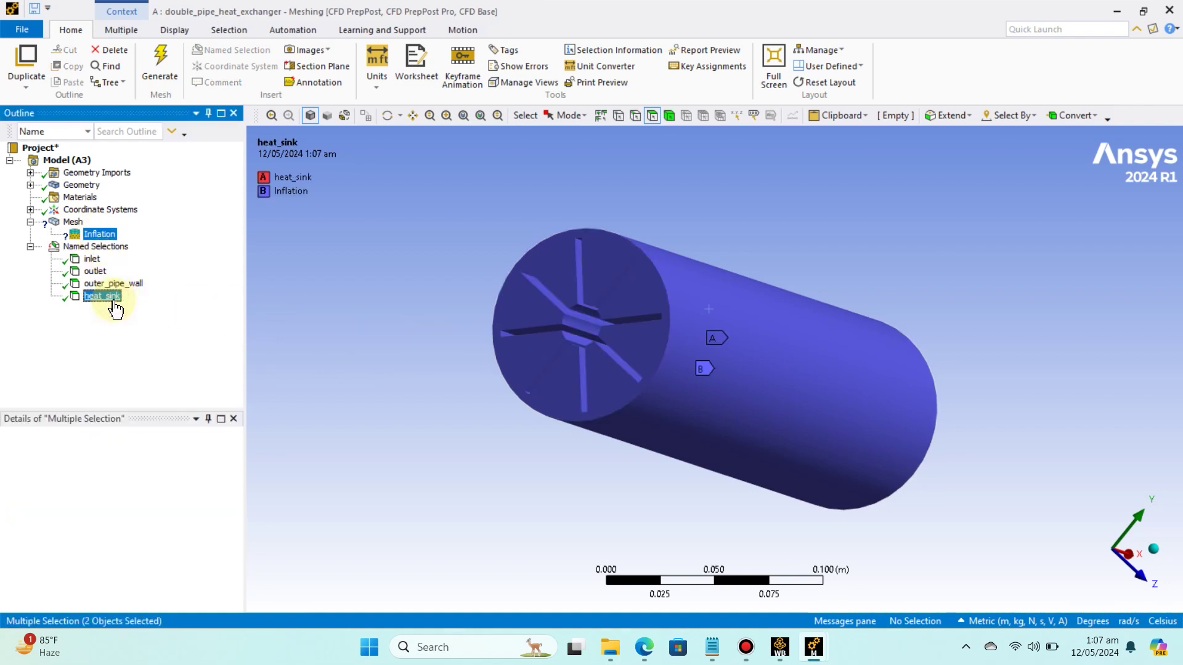
left_click(85, 237, "ctrl")
left_click(85, 237)
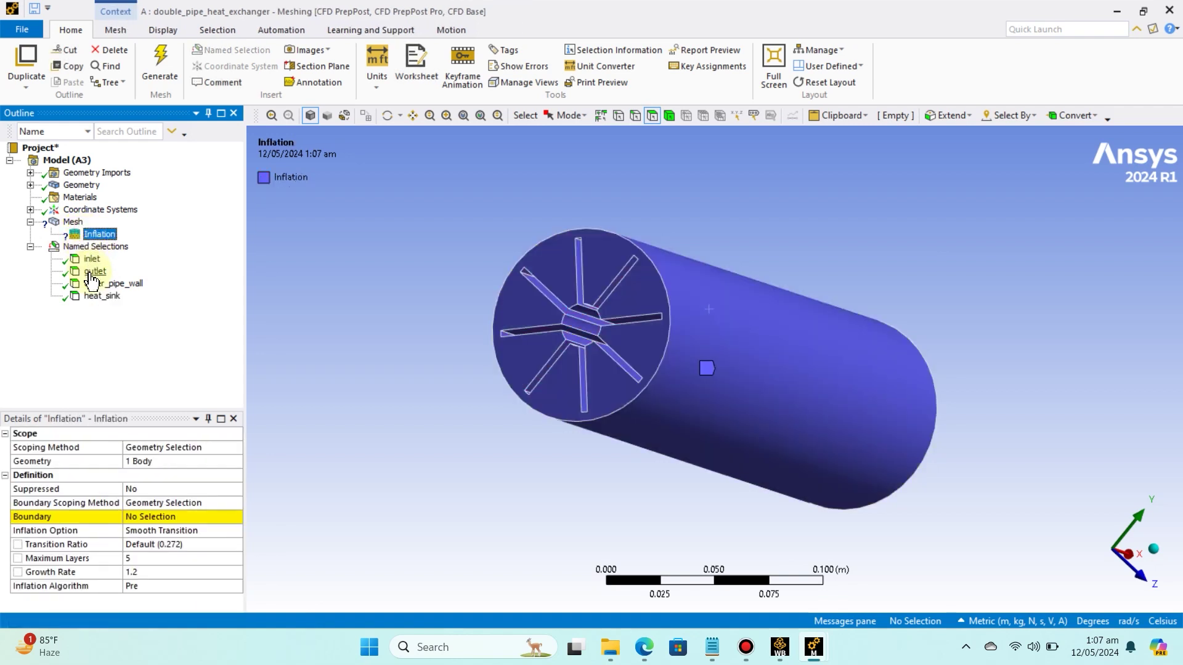
- Select a curved hub face for the inflation boundary and try to add the heat_sink named selection to it
left_click(145, 519)
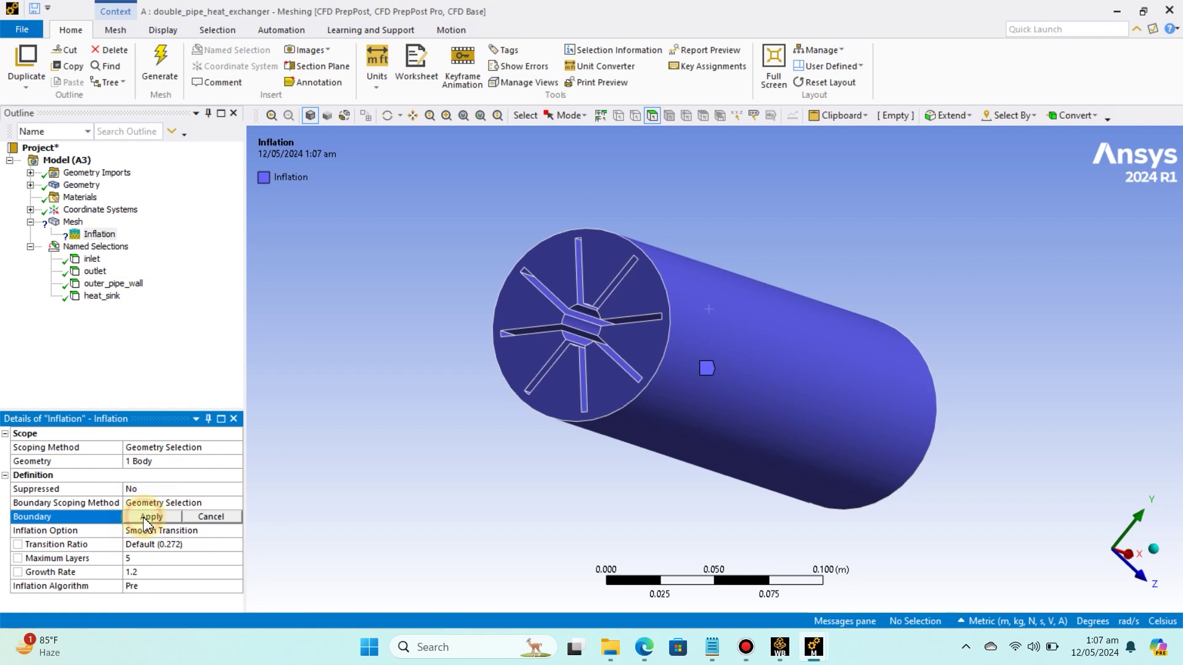
left_click(585, 327)
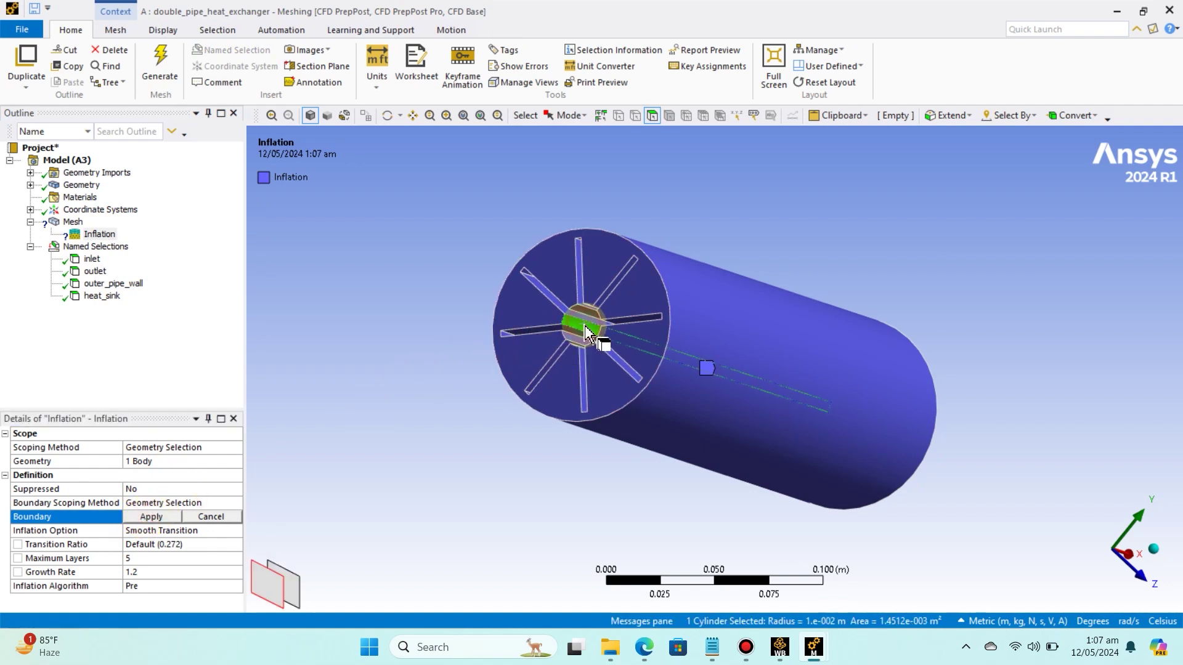
left_click(105, 297, "ctrl")
left_click(106, 297, "ctrl")
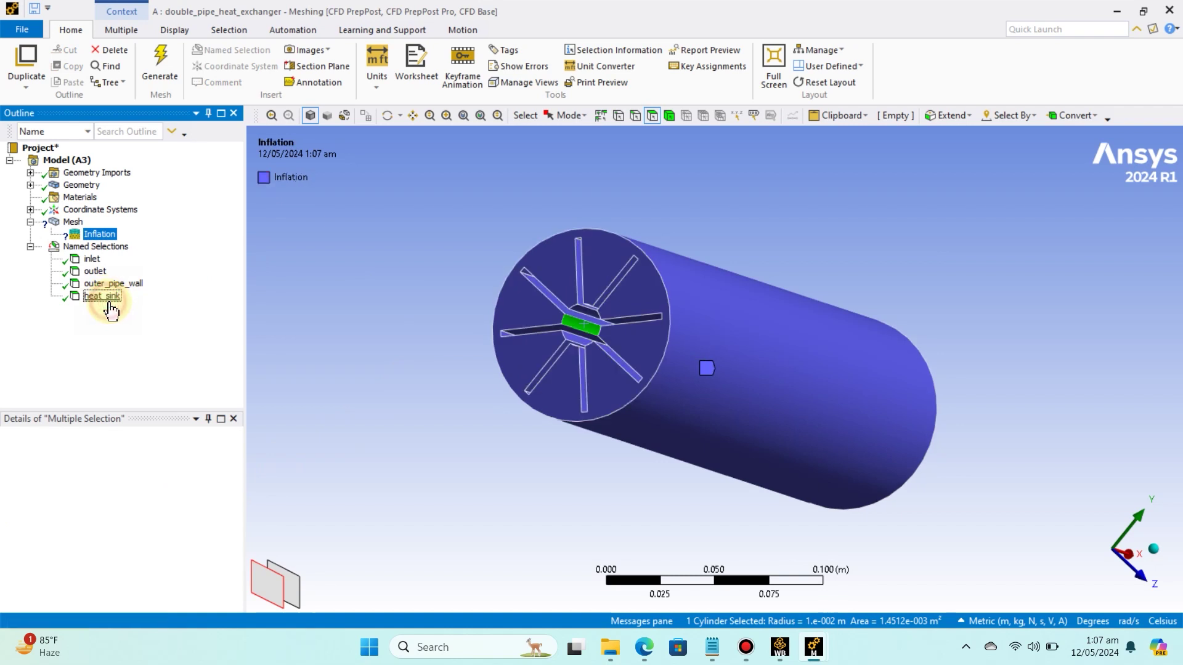
left_click(109, 297)
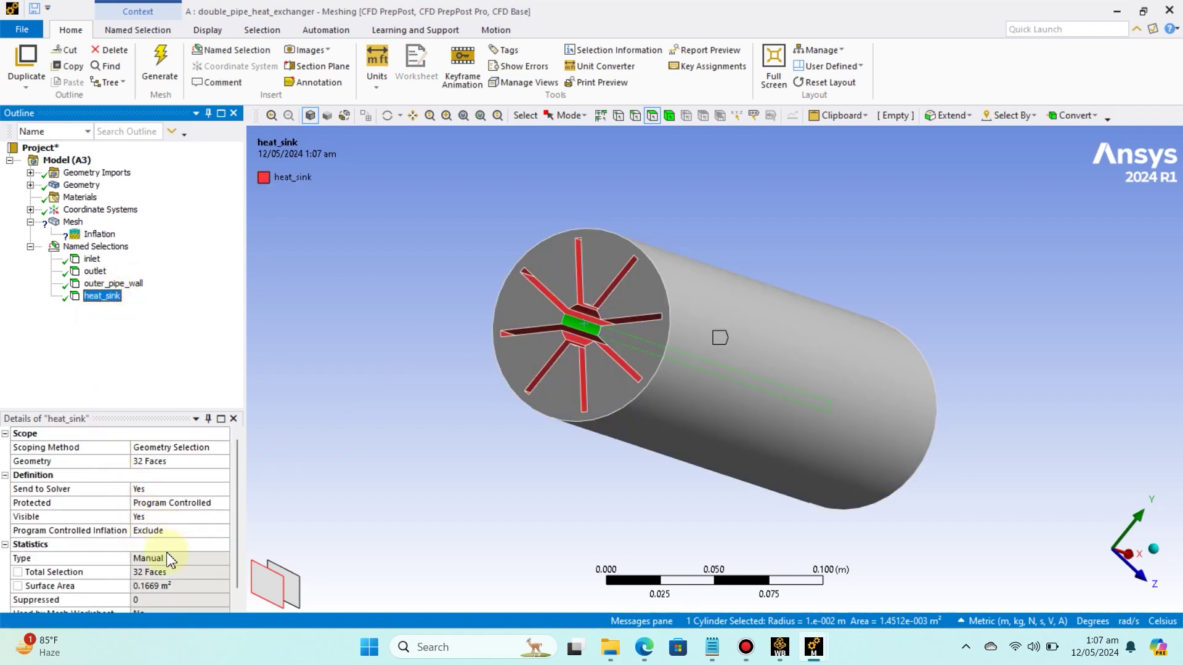
left_click(152, 462)
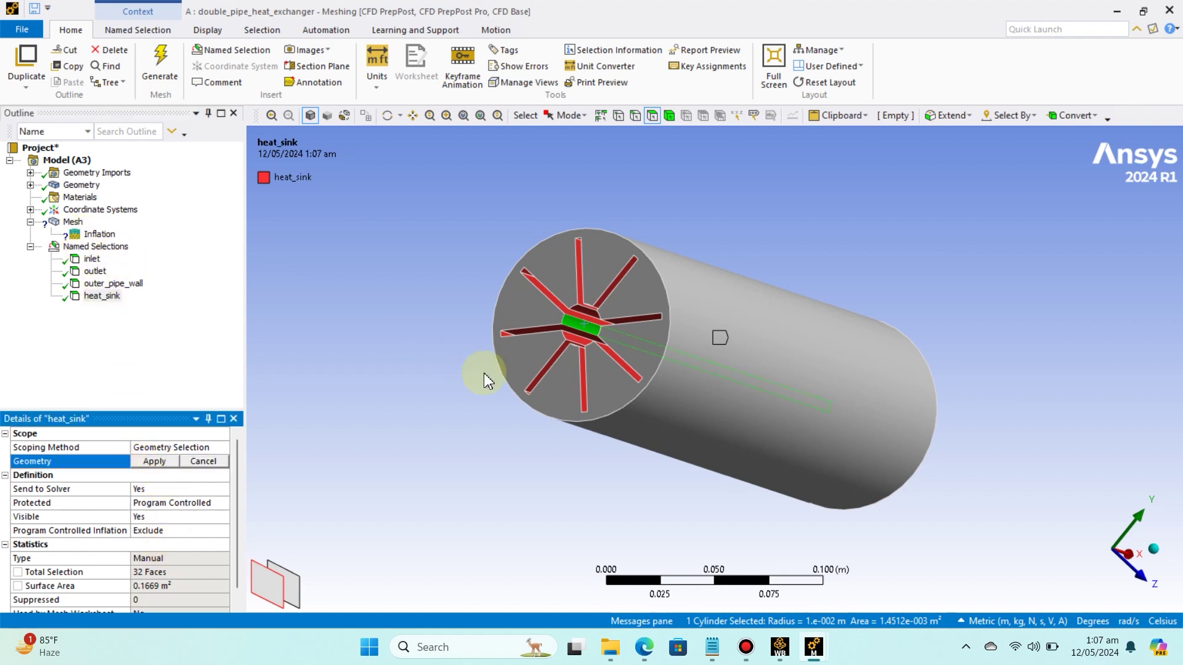
left_click(100, 235, "ctrl")
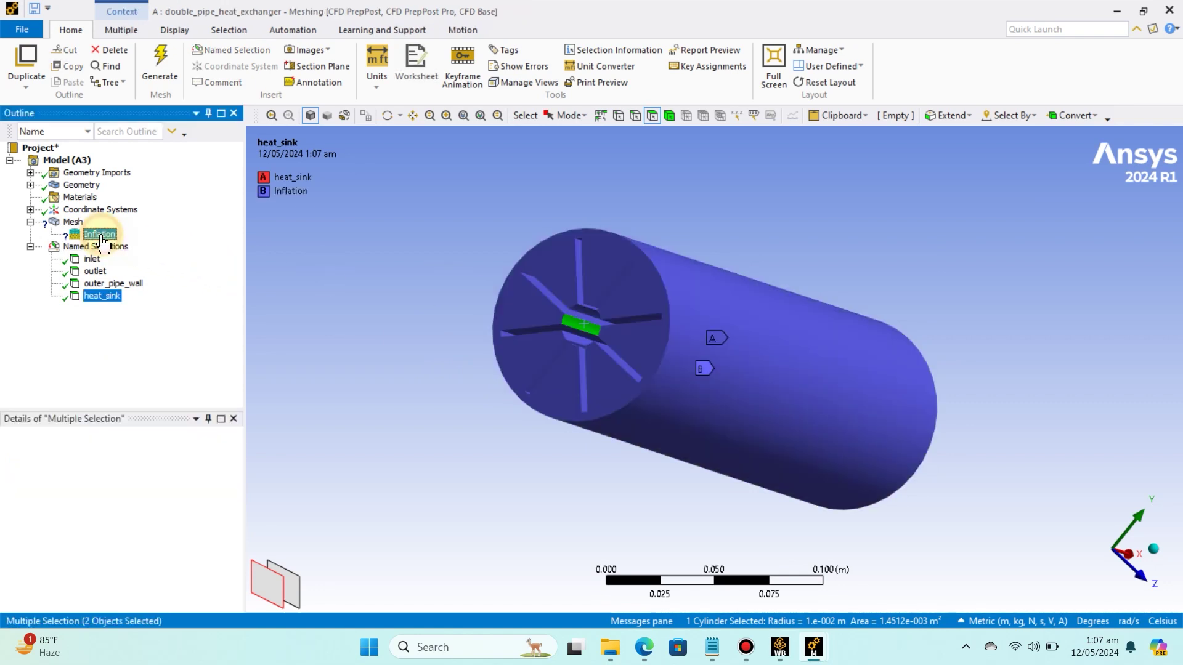
left_click(102, 297, "ctrl")
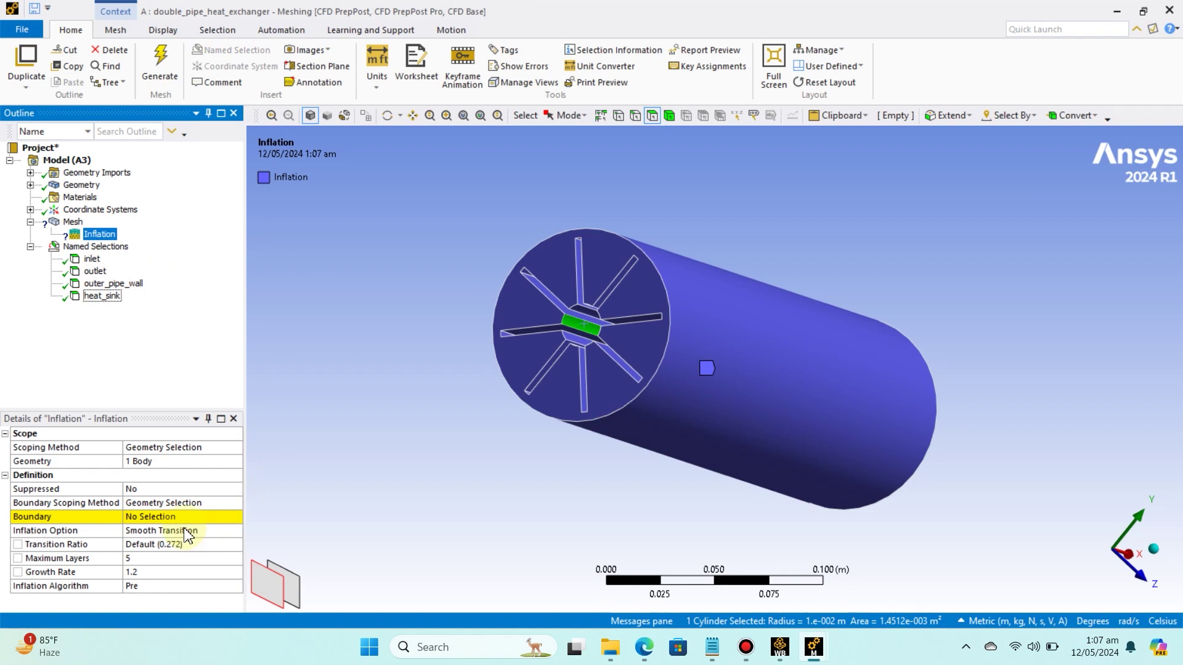
- Add the exposed sides of five neighbouring fin cut-outs, one cut-out tip and the lower hub surface to the boundary face selection
middle_click_drag(539, 337, 518, 322)
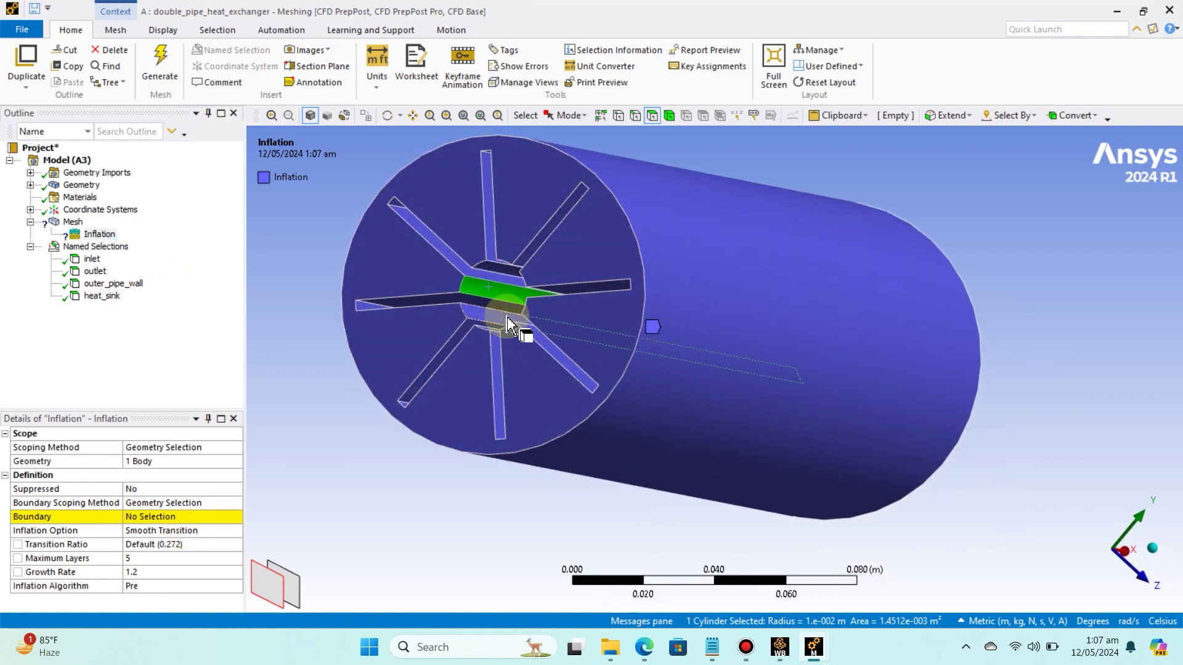
left_click(478, 278, "ctrl")
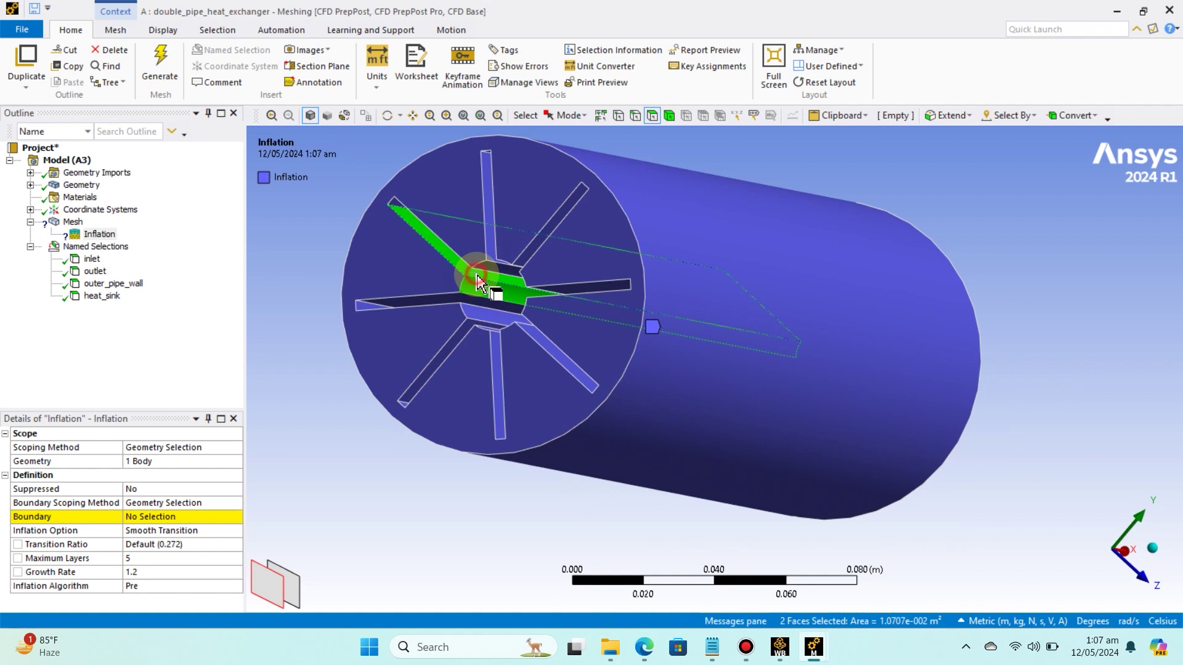
left_click(451, 300, "ctrl")
left_click(361, 310, "ctrl")
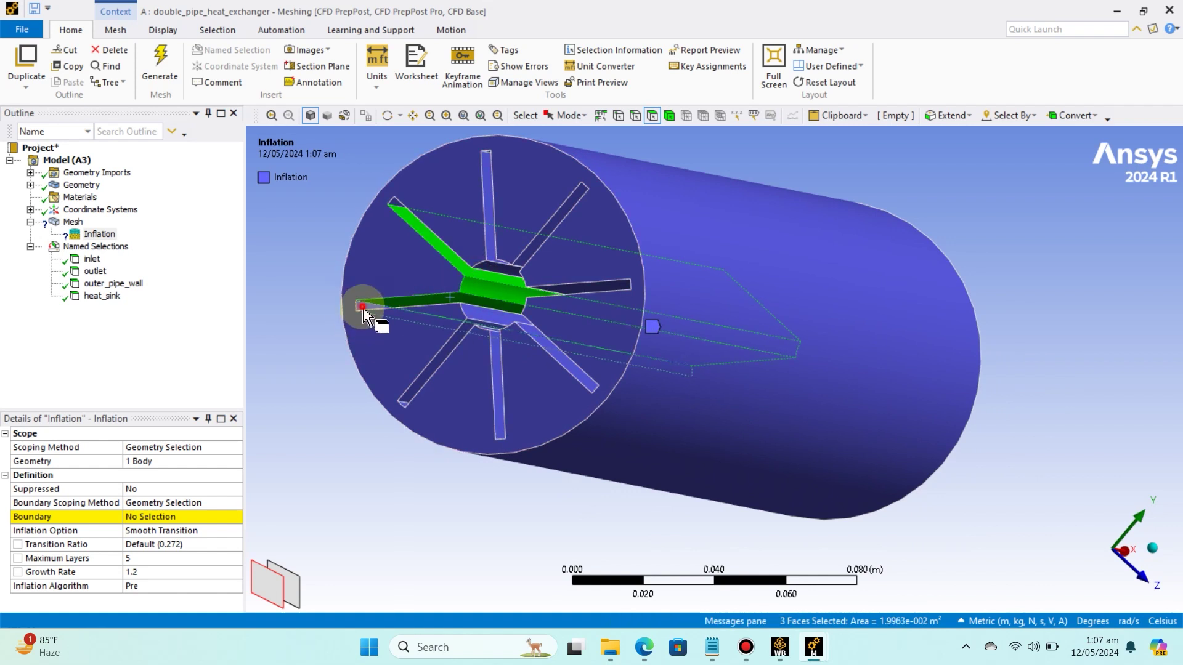
left_click(469, 324, "ctrl")
left_click(465, 330, "ctrl")
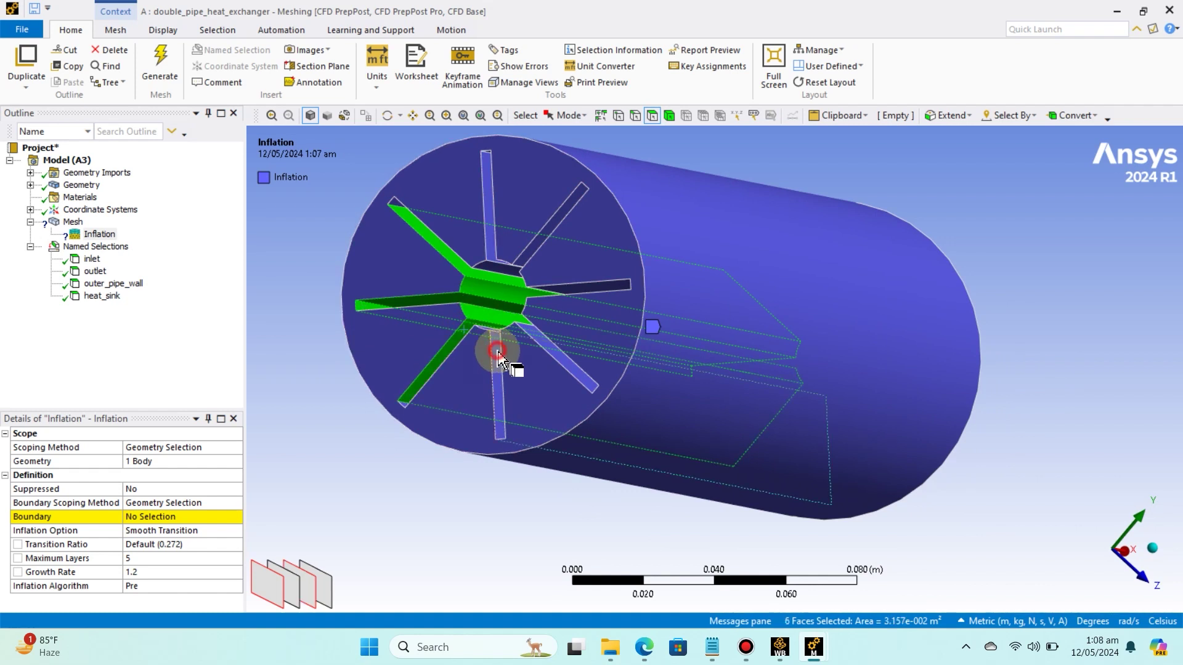
left_click(491, 339, "ctrl")
left_click(549, 341, "ctrl")
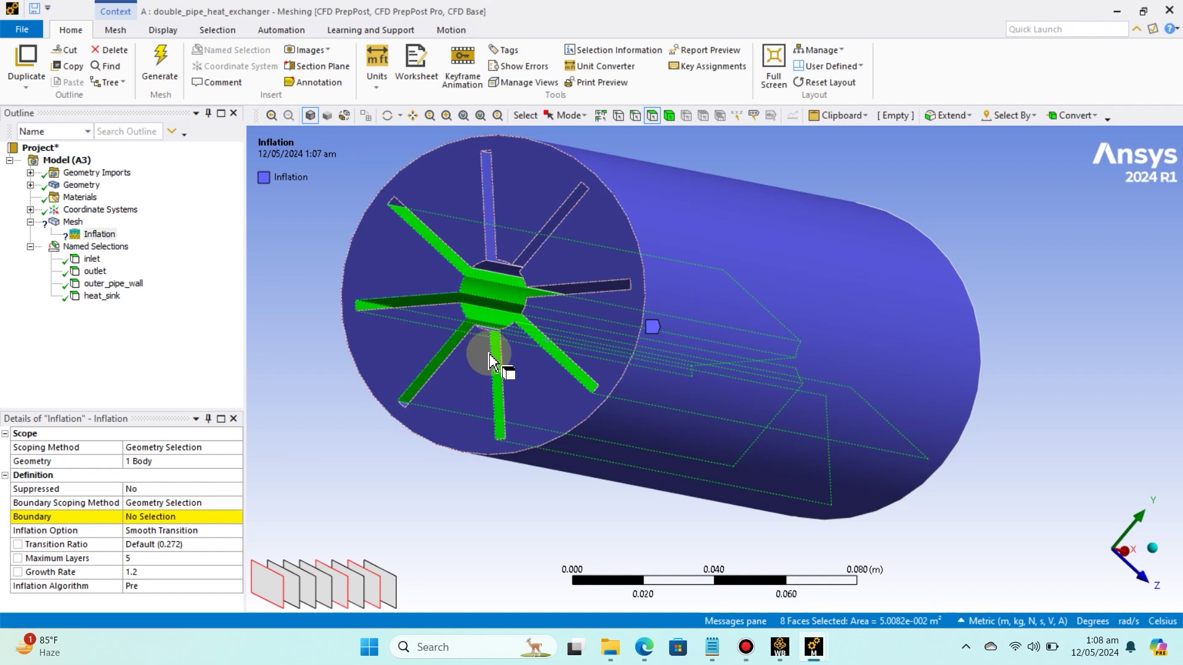
- Extend the face selection with the lower hub face, another cut-out tip and the sides of the left, top, upper-right and right fin cut-outs
middle_click_drag(489, 354, 489, 324)
left_click(489, 325, "ctrl")
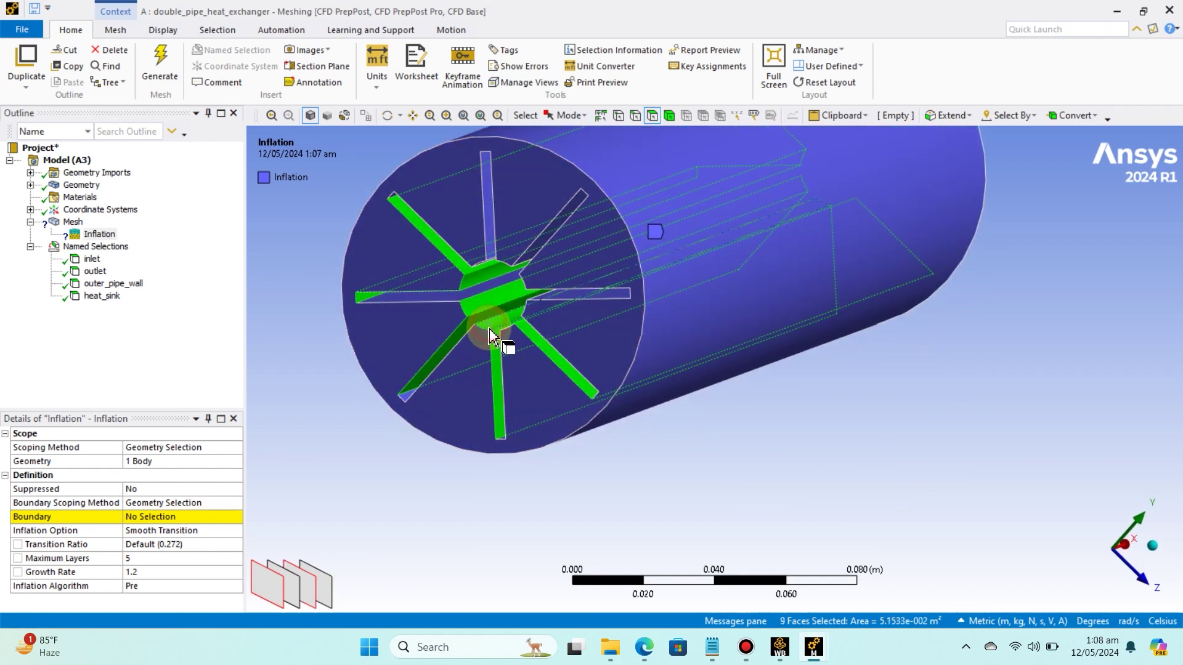
left_click(428, 298, "ctrl")
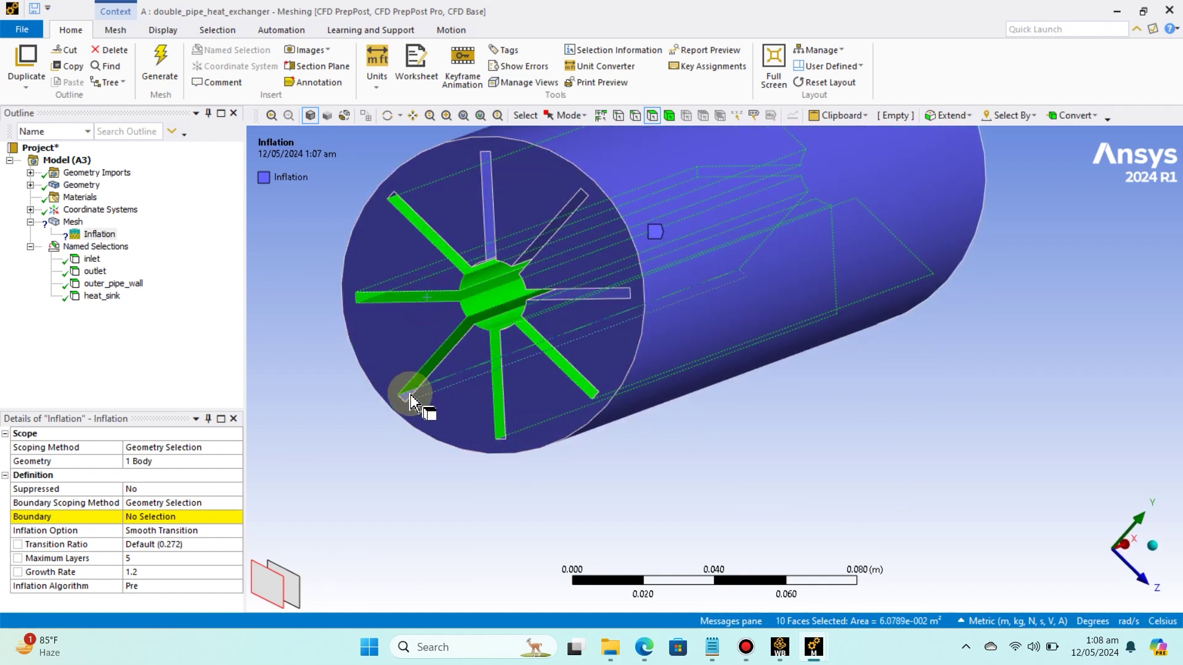
left_click(409, 392, "ctrl")
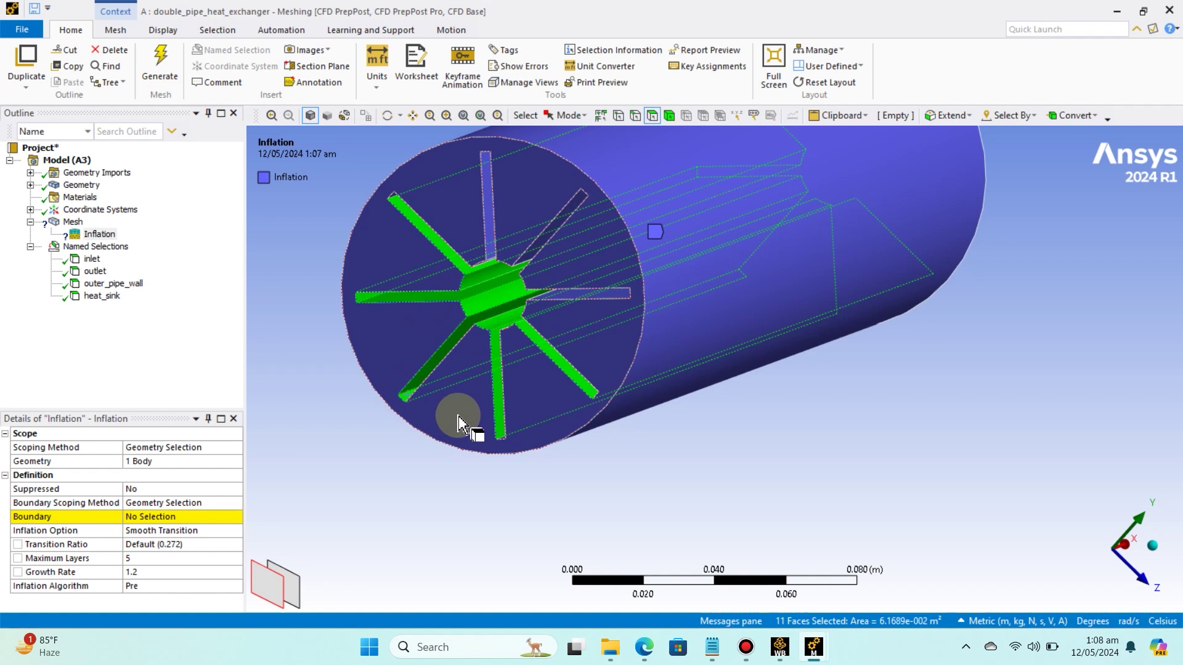
left_click(486, 231, "ctrl")
left_click(534, 249, "ctrl")
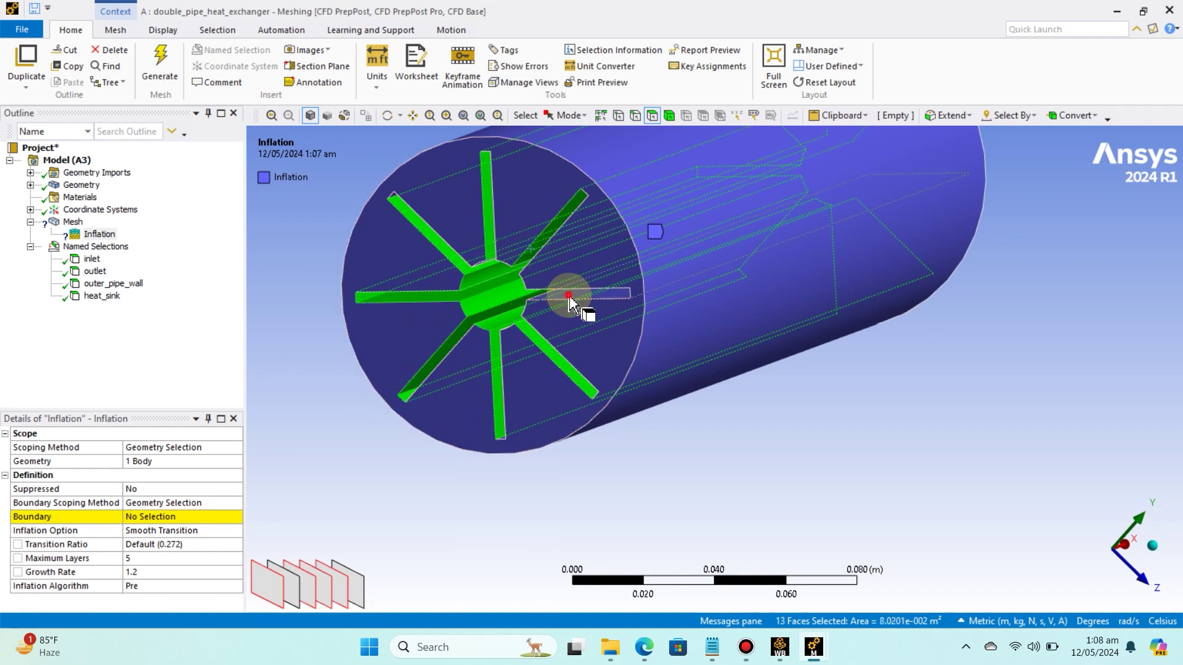
left_click(569, 296, "ctrl")
- Add the opposite sides of the fin cut-outs and the adjoining curved hub faces, viewing the cylinder end from below
middle_click_drag(497, 361, 552, 386)
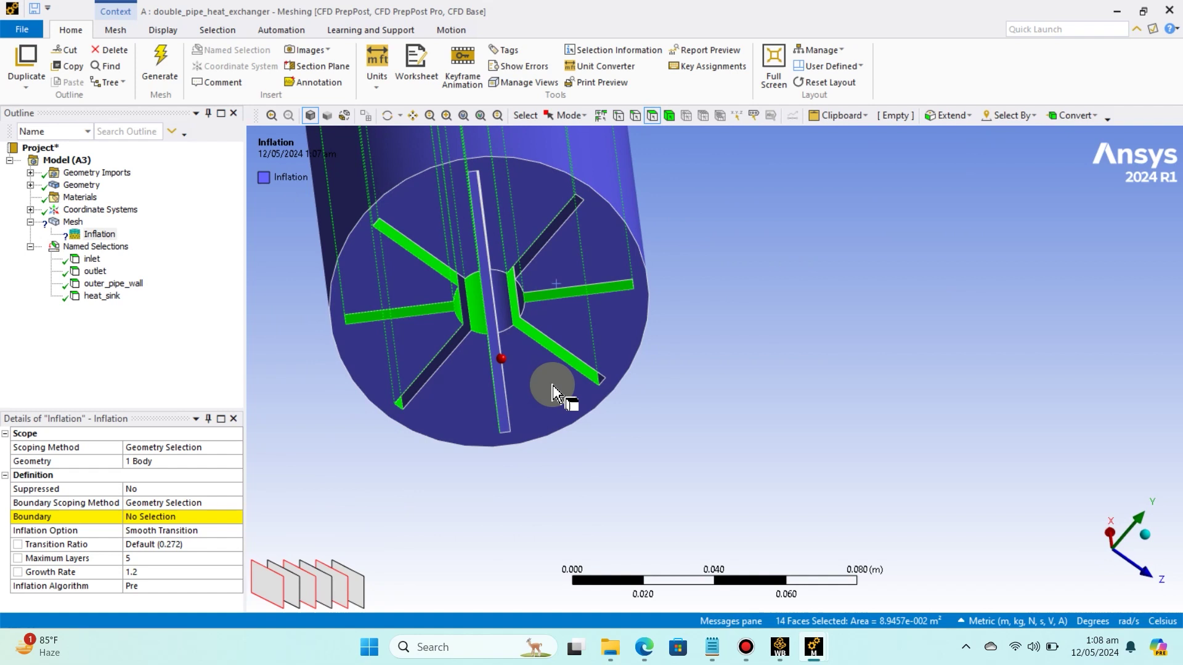
left_click(418, 396, "ctrl")
left_click(526, 410, "ctrl")
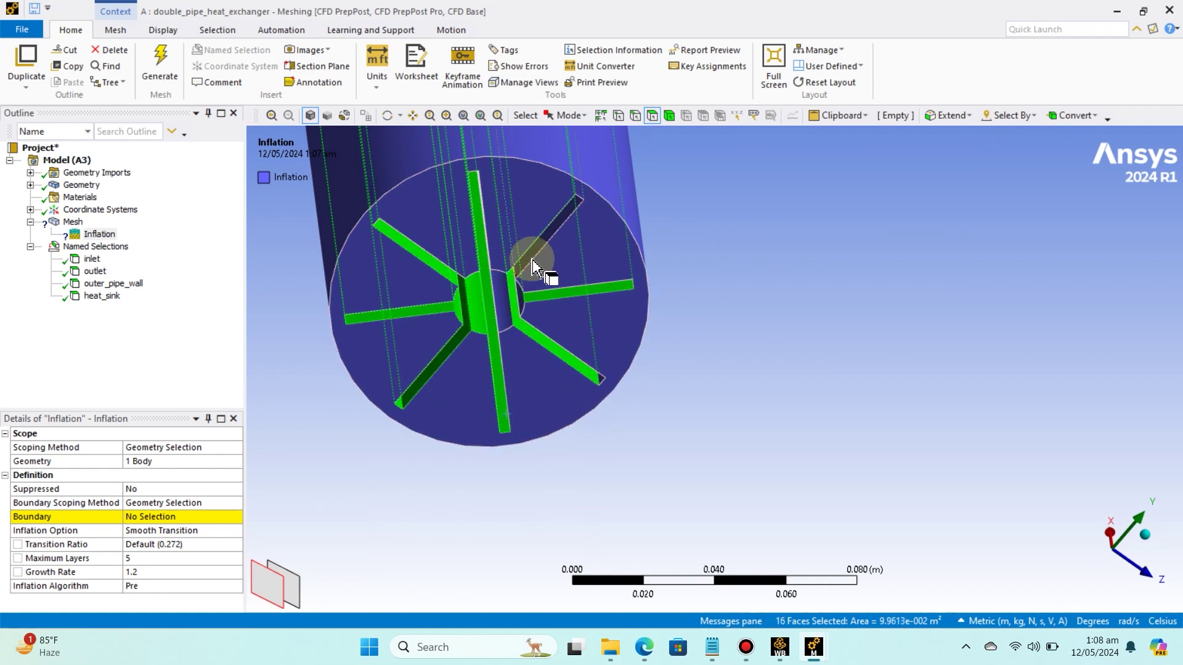
middle_click_drag(532, 260, 486, 356)
middle_click_drag(531, 357, 510, 365)
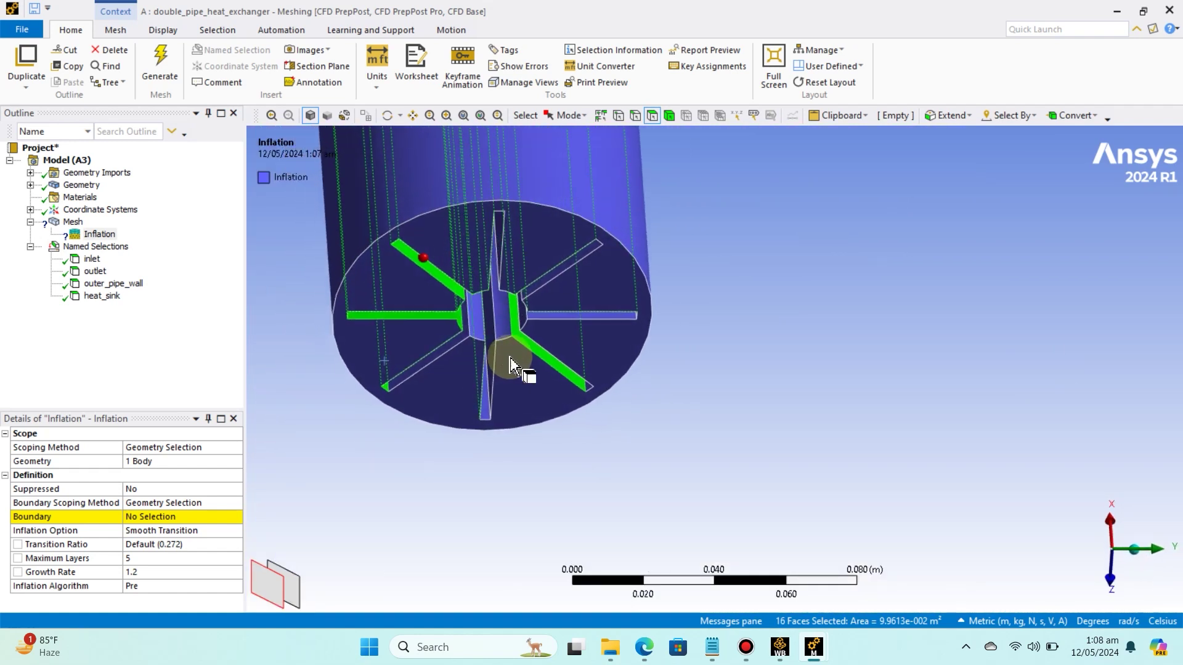
left_click(454, 357, "ctrl")
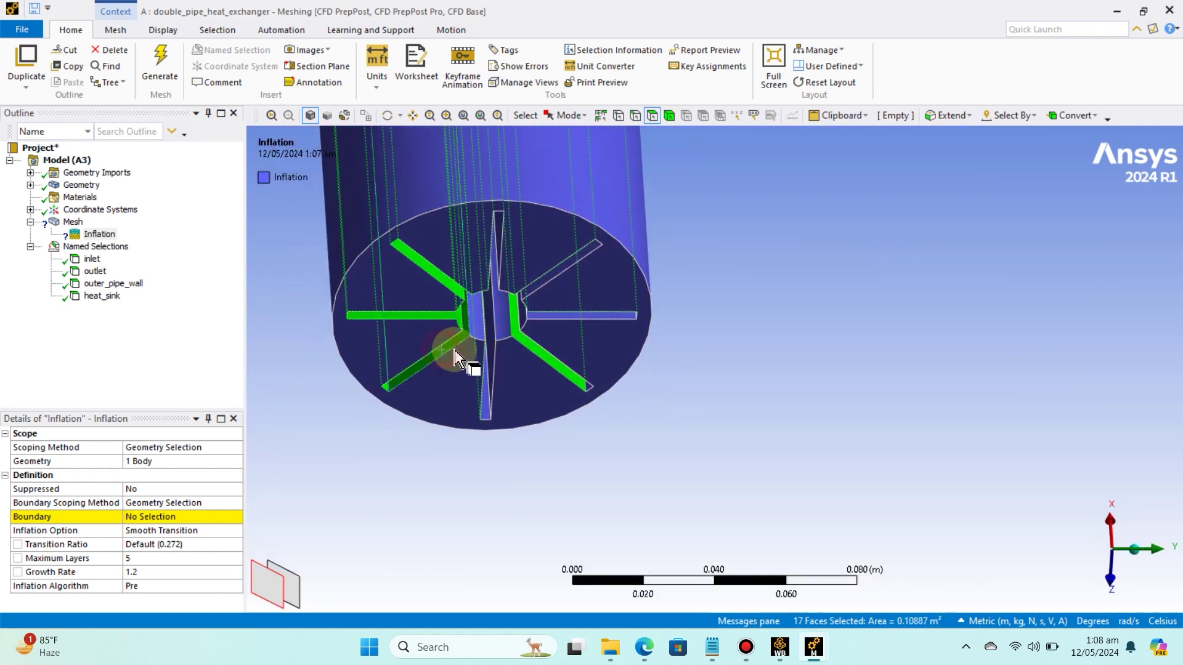
left_click(476, 337, "ctrl")
left_click(557, 325, "ctrl")
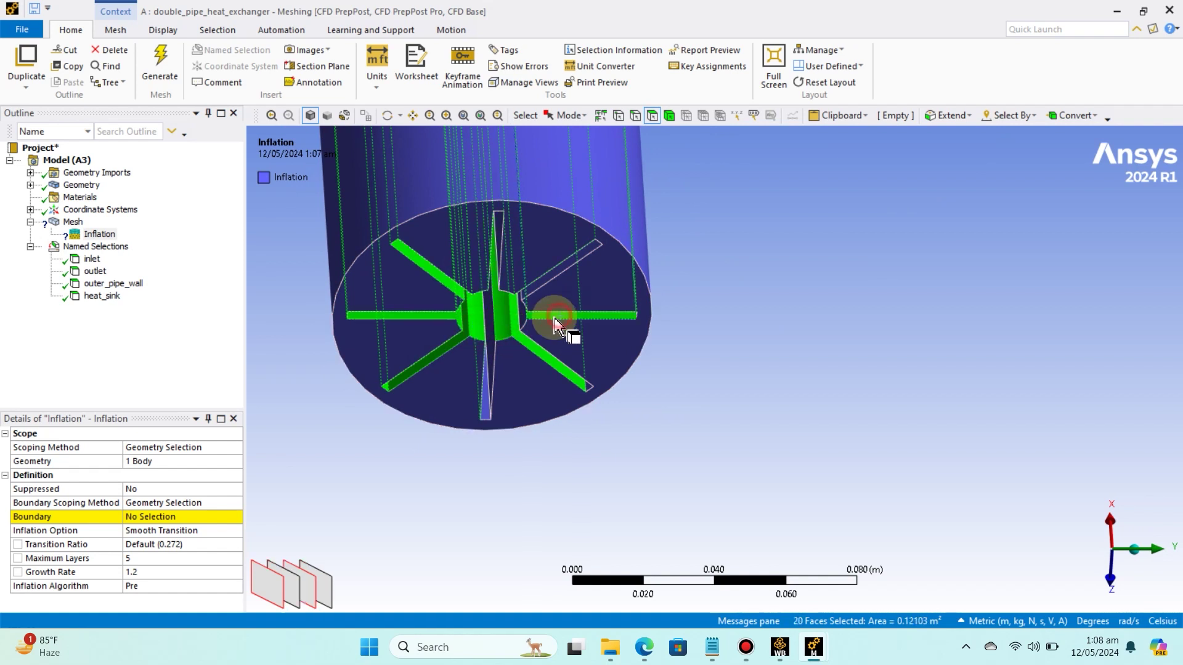
left_click(487, 395, "ctrl")
- Add the tip and side of the next fin cut-out, the curved hub face between cut-outs, and two neighbouring cut-out sides to the selection
middle_click_drag(523, 389, 558, 392)
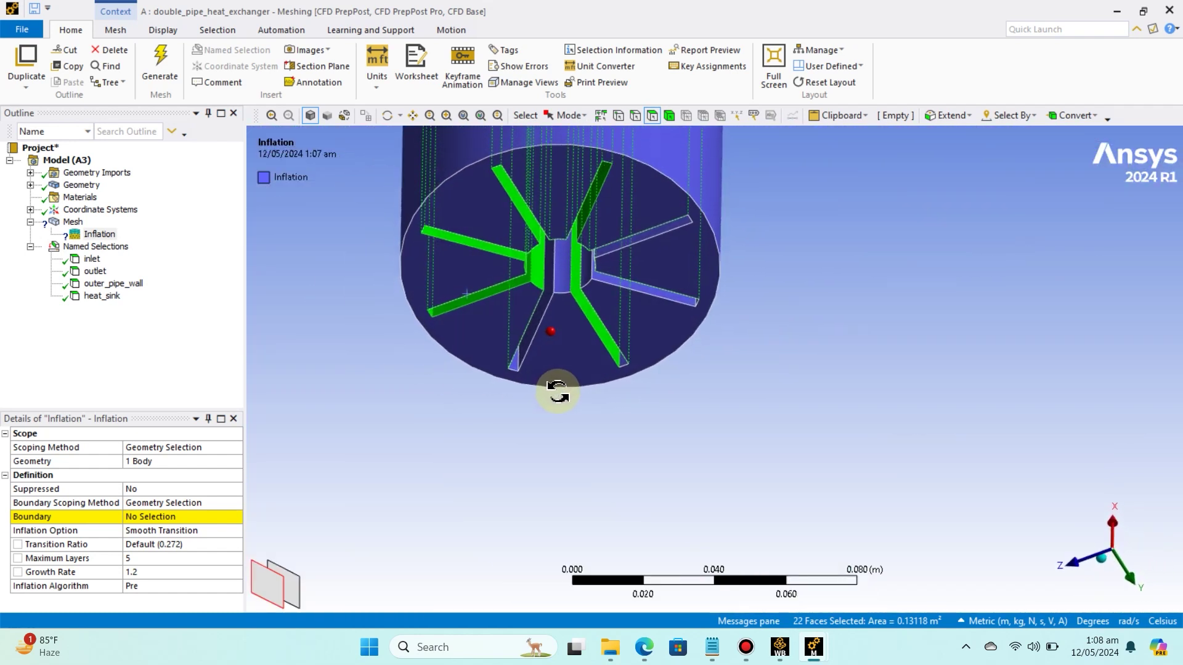
left_click(517, 368, "ctrl")
left_click(529, 360, "ctrl")
left_click(565, 287, "ctrl")
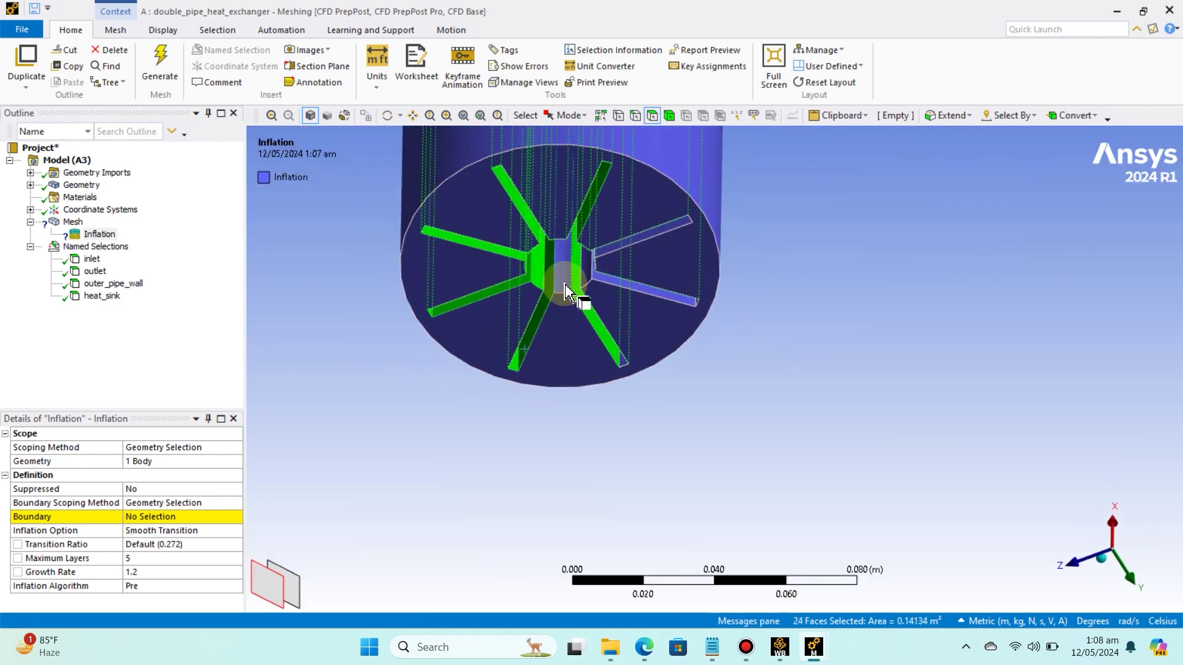
left_click(624, 274, "ctrl")
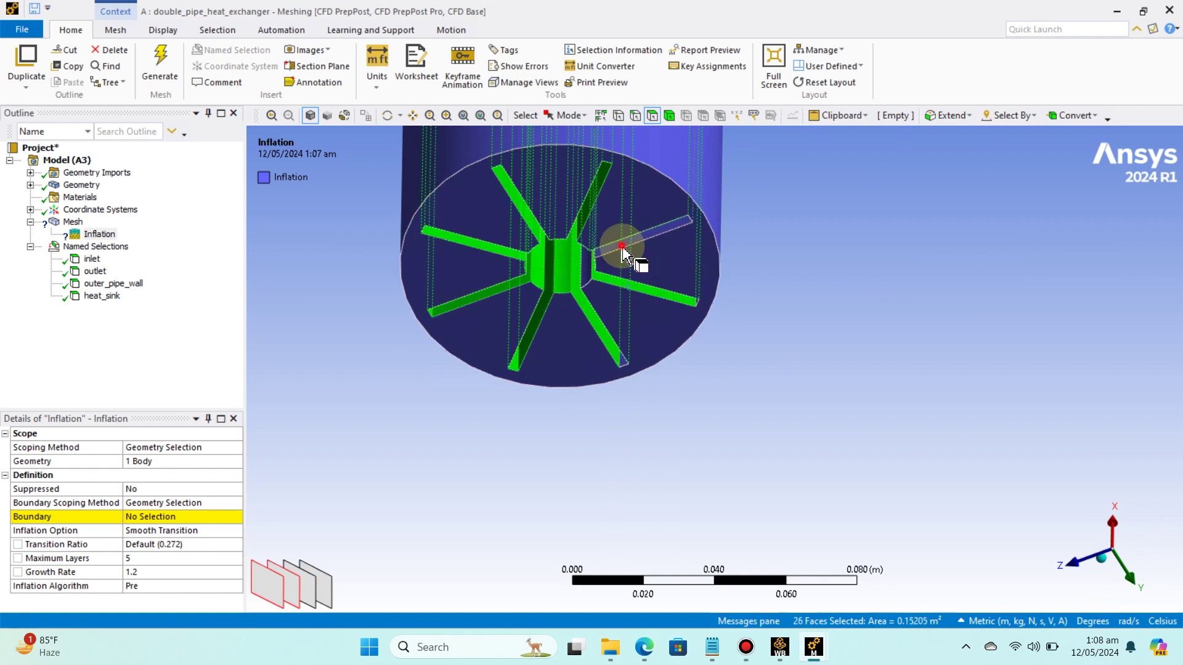
left_click(622, 249, "ctrl")
- Add two more unselected fin cut-out faces and apply the selected faces as the inflation boundary
middle_click_drag(563, 391, 630, 407)
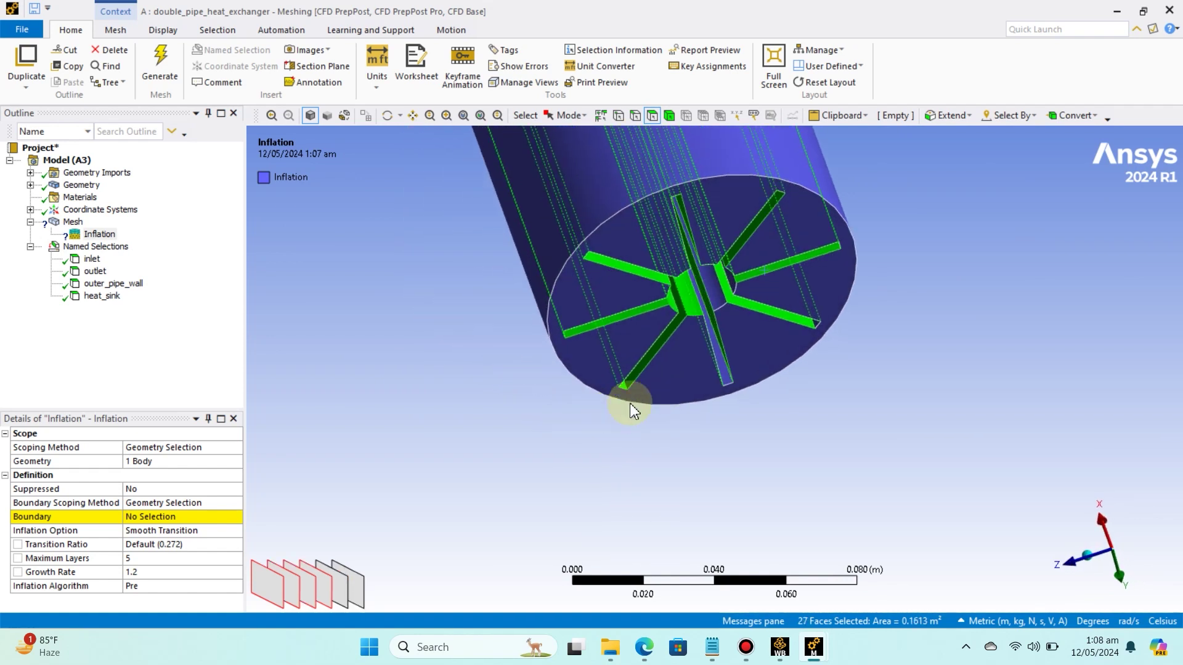
left_click(725, 371, "ctrl")
middle_click_drag(652, 368, 388, 484, "ctrl")
left_click(545, 372, "ctrl")
middle_click_drag(473, 469, 530, 447)
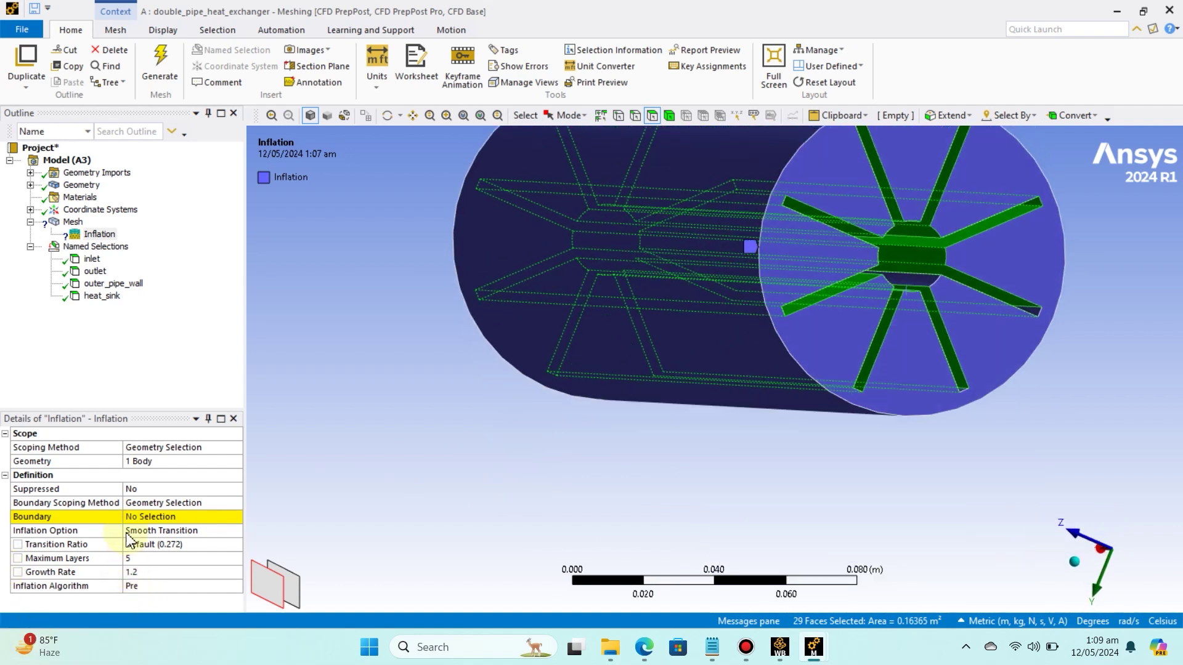
left_click(142, 517)
left_click(145, 518)
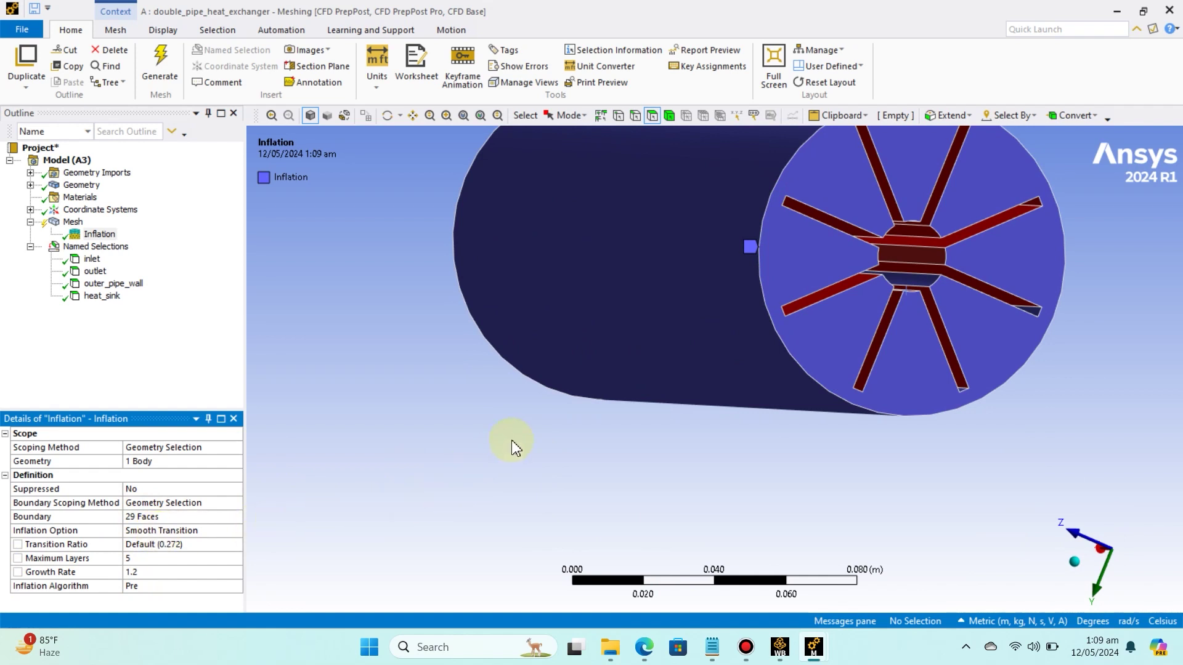
- Add the three fin cut-out faces still missing from the inflation boundary, apply the selection, and set the maximum layers to 3
middle_click_drag(705, 442, 494, 517, "ctrl")
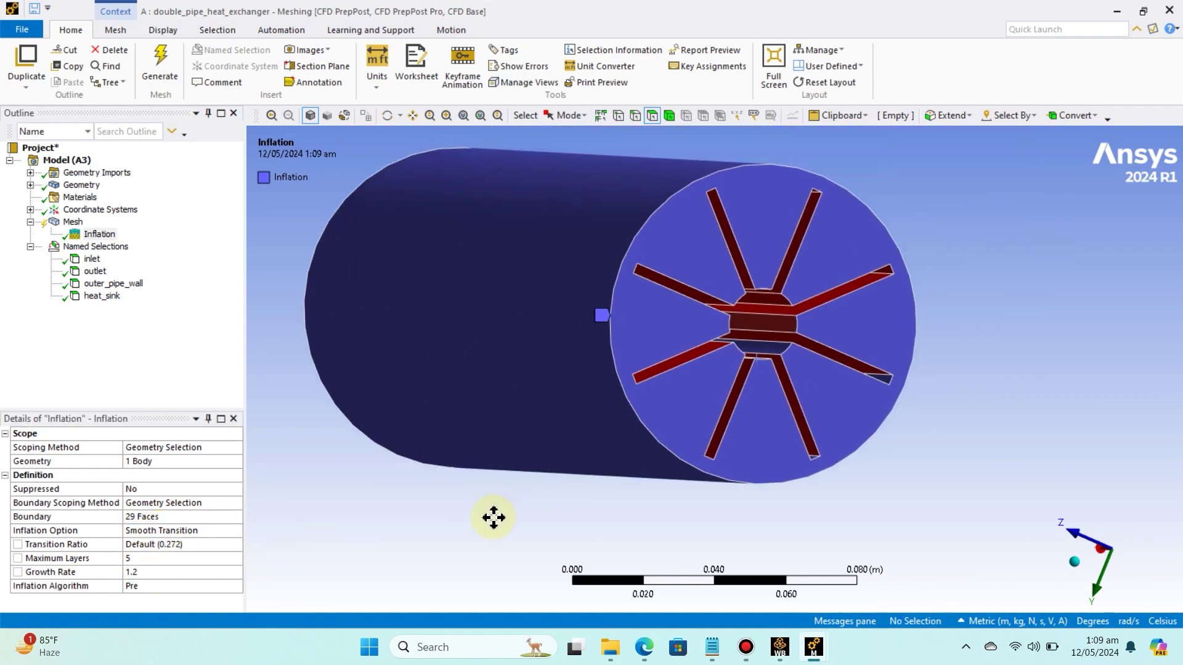
left_click(146, 518)
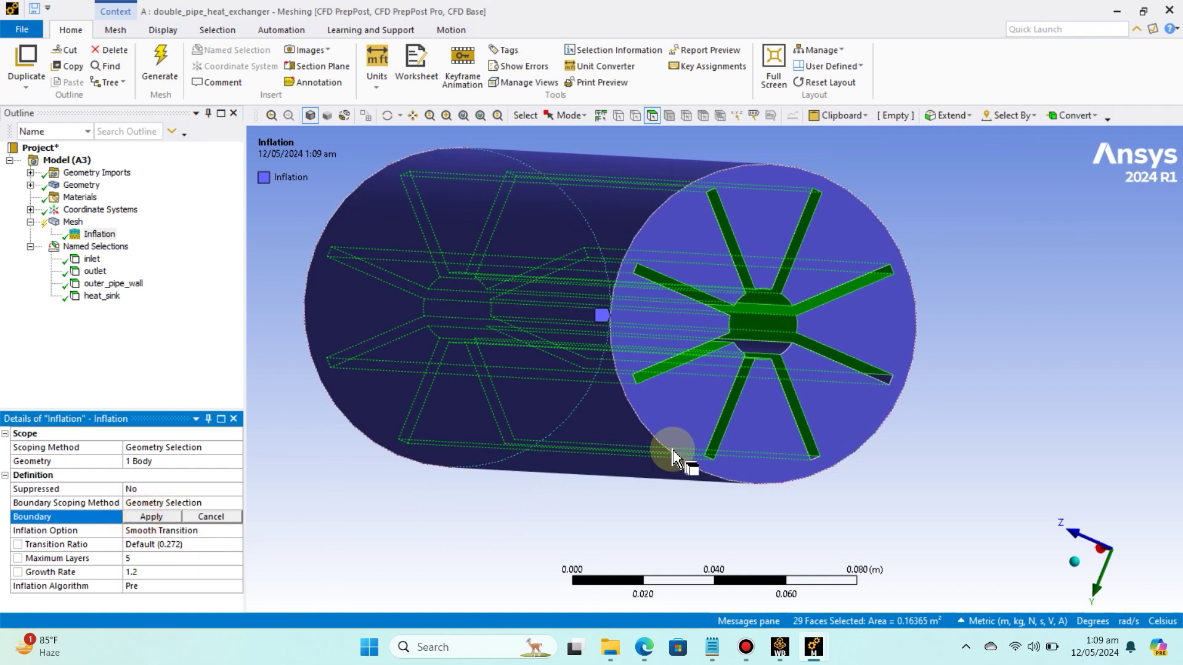
mouse_move(755, 423)
middle_mouse_down()
mouse_move(696, 421)
mouse_move(767, 428)
middle_mouse_up()
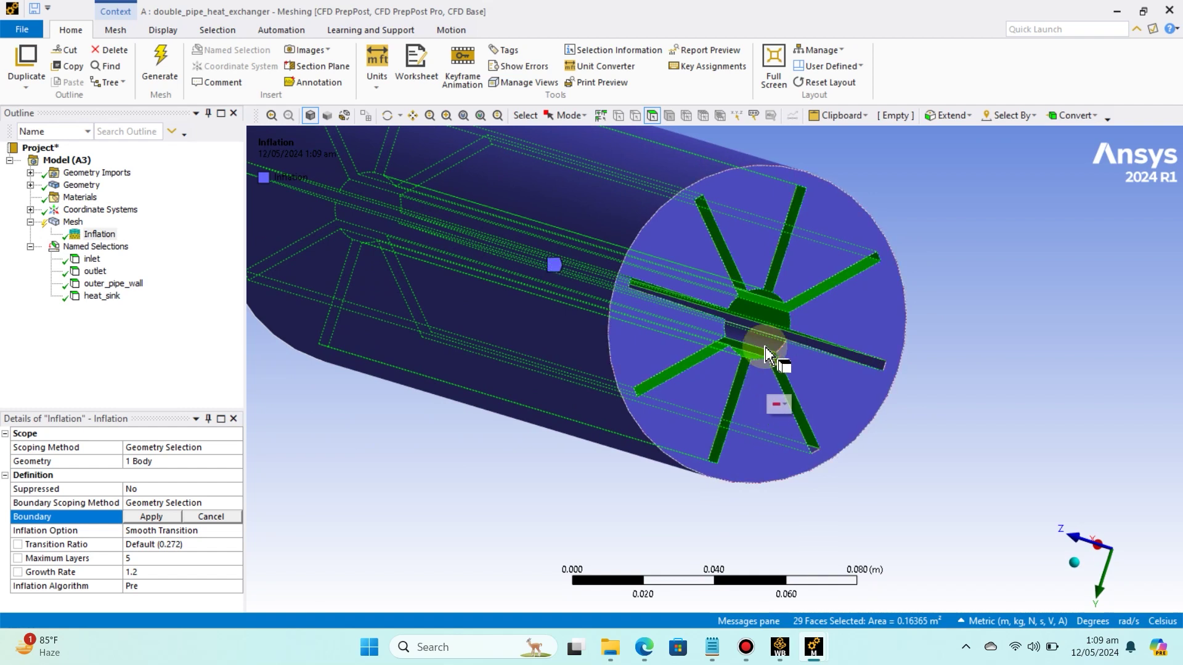
left_click(788, 351, "ctrl")
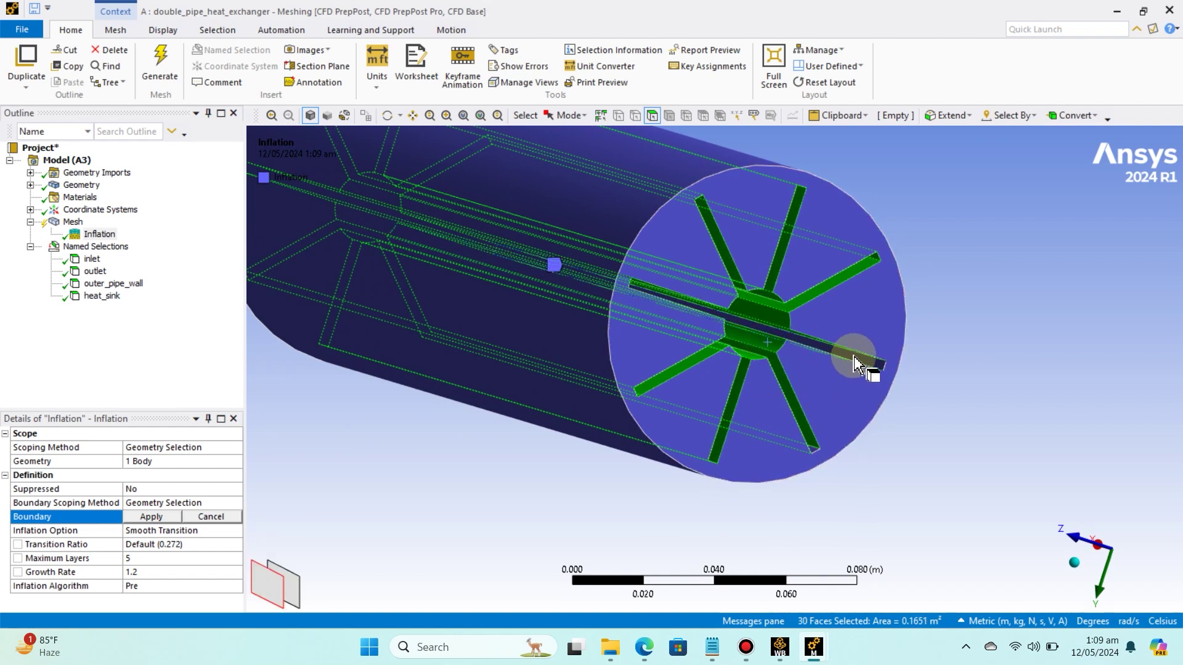
left_click(816, 406, "ctrl")
middle_click_drag(801, 419, 766, 428)
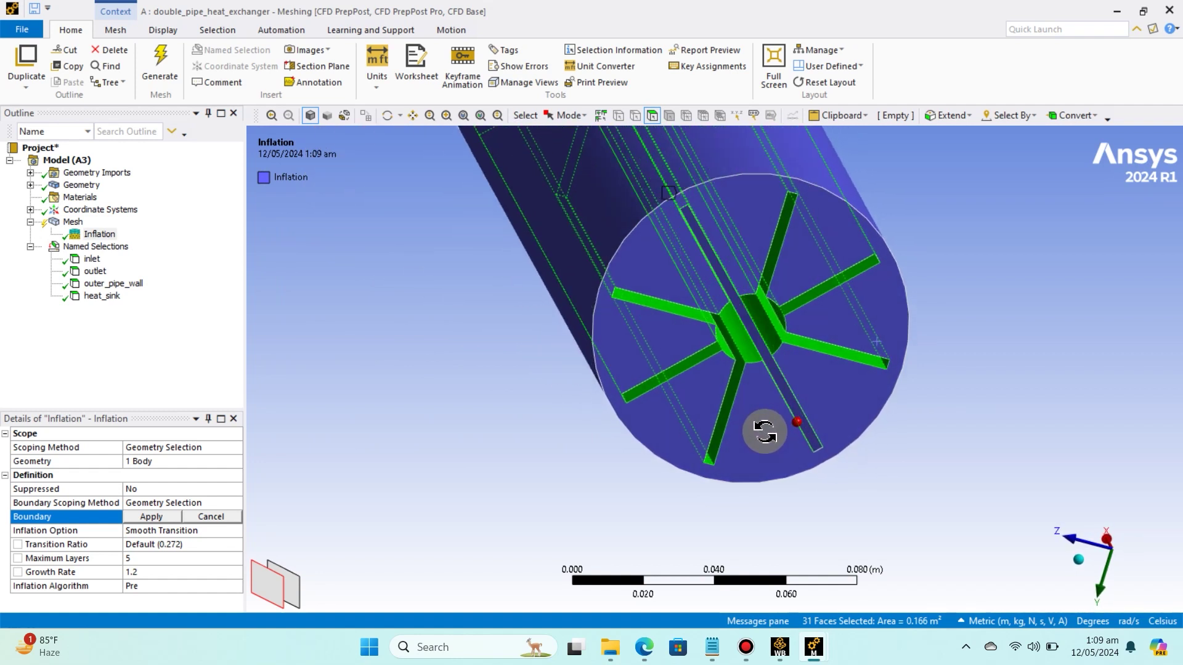
left_click(816, 442, "ctrl")
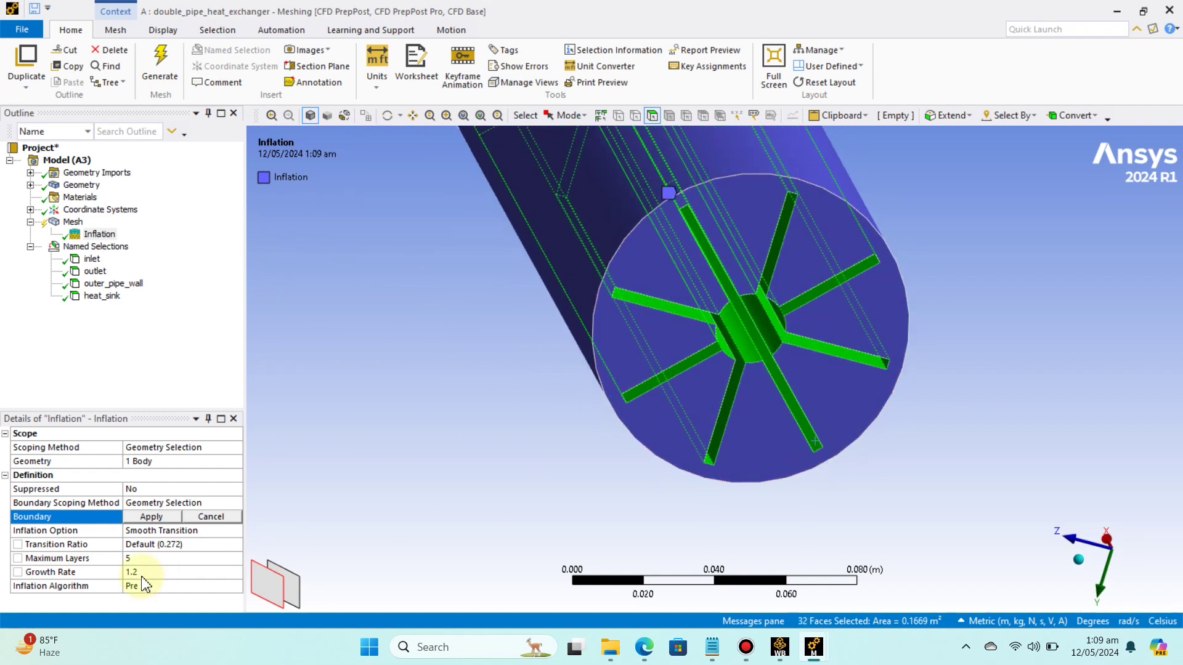
left_click(152, 517)
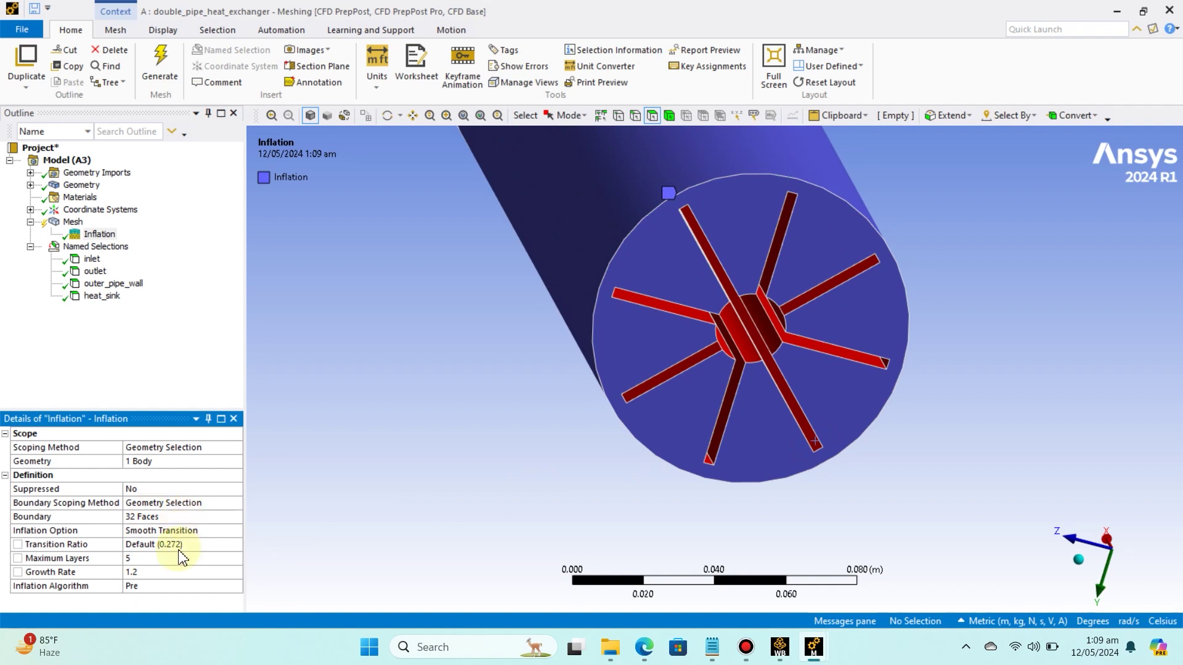
left_click(144, 559)
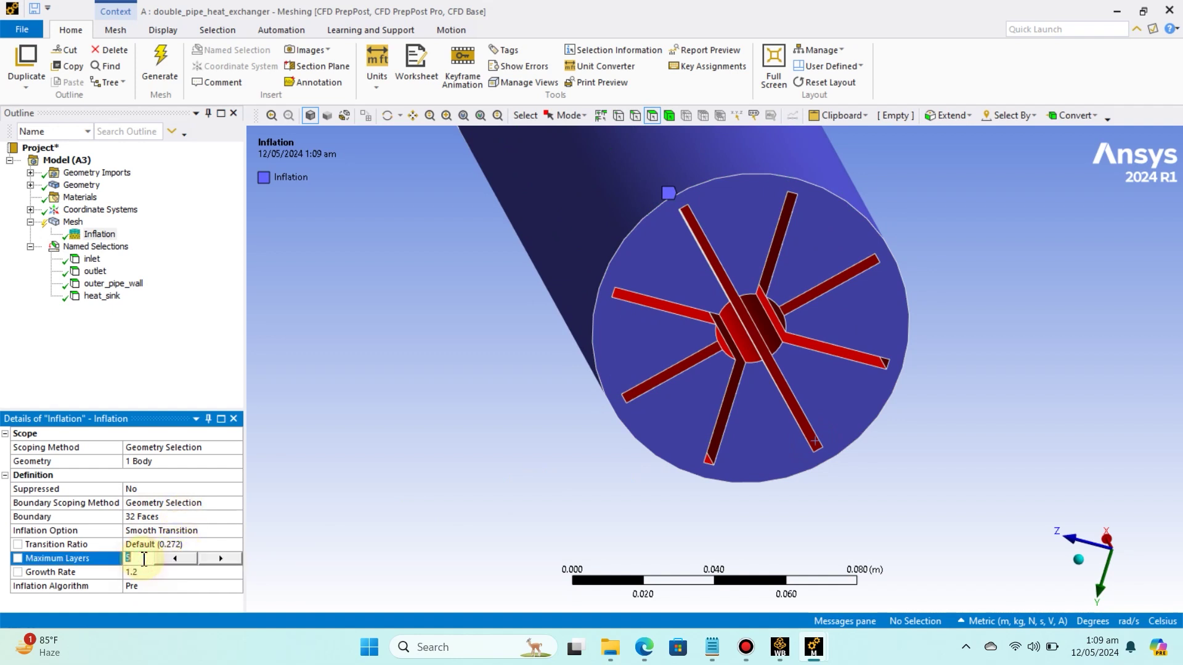
type("3")
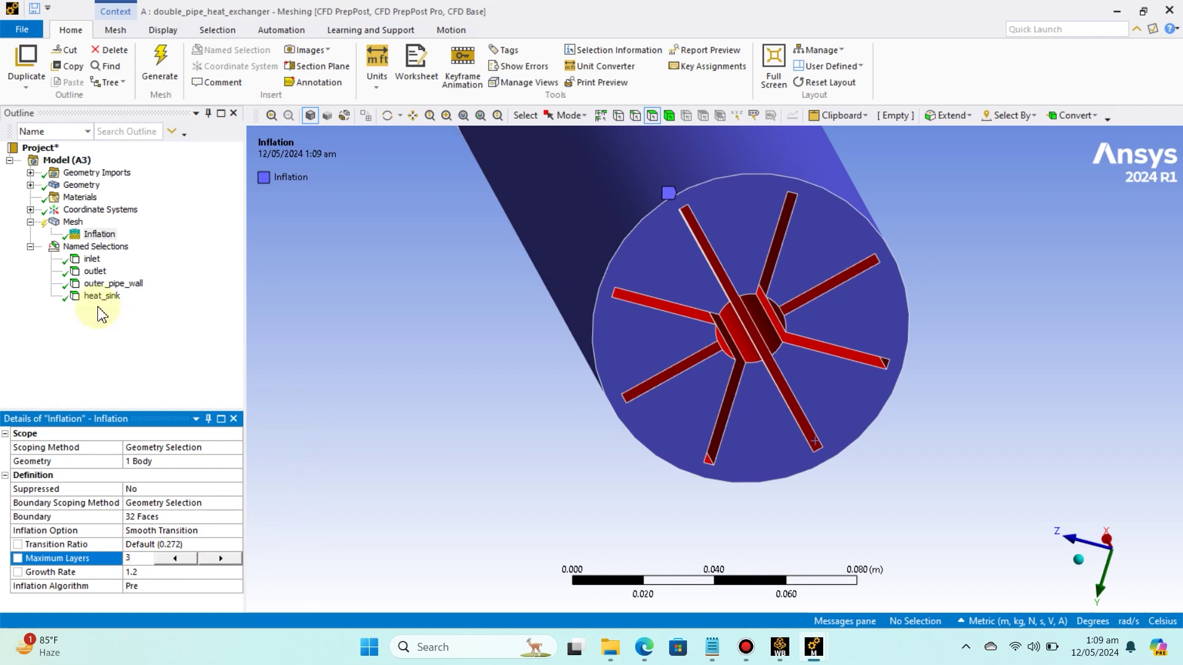
- Open the global mesh settings and expand the sizing options
double_click(71, 223)
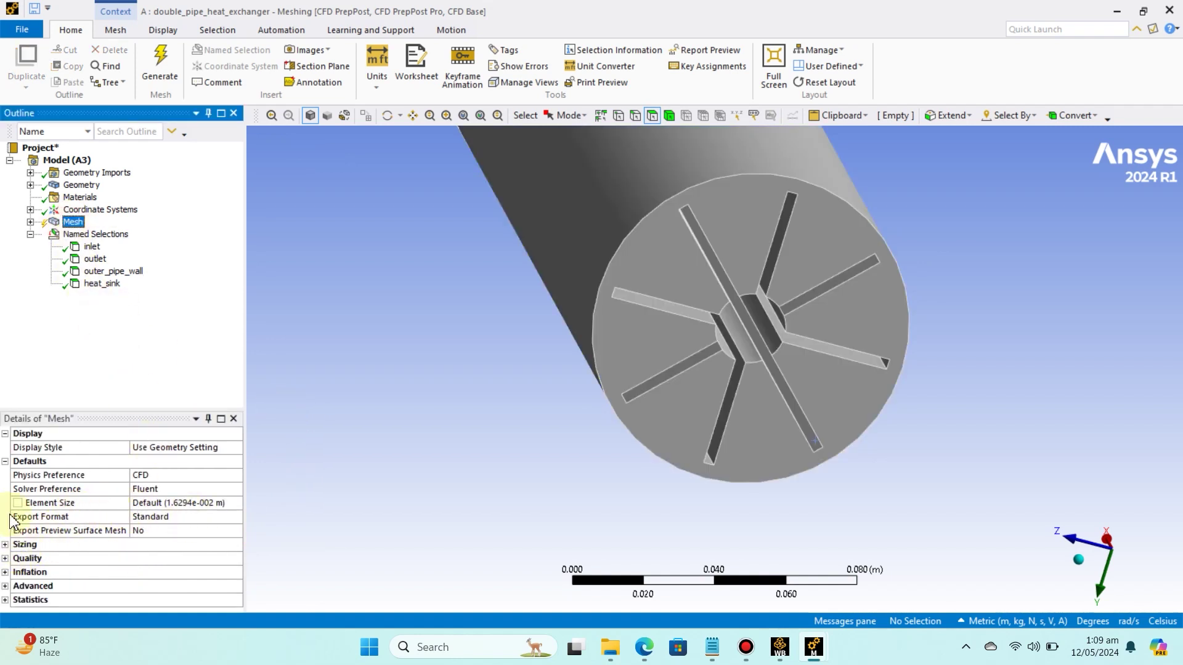
left_click(5, 546)
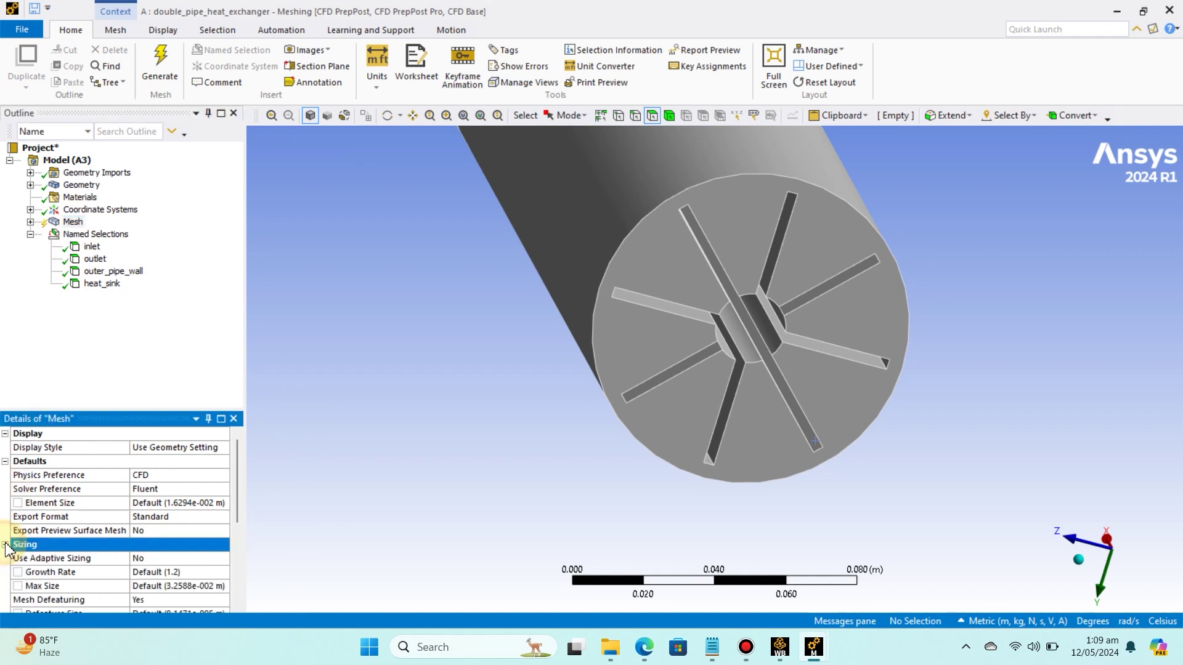
- Set the mesh's Smoothing quality option to High
scroll(163, 528, "down", 1)
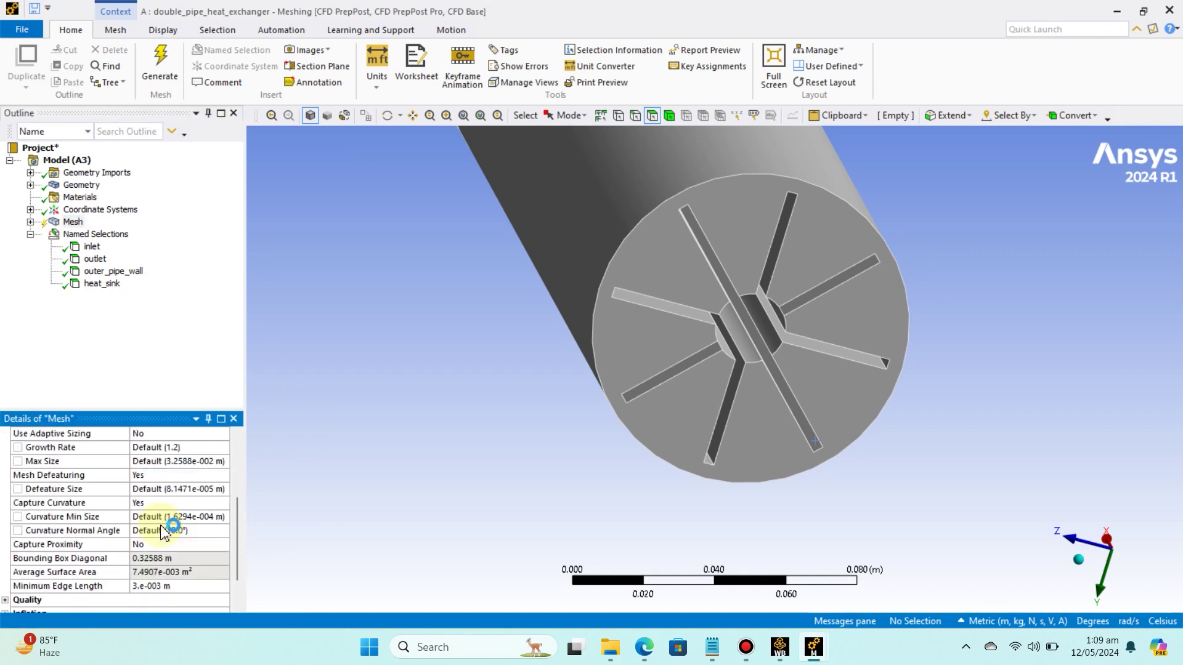
left_click(274, 454)
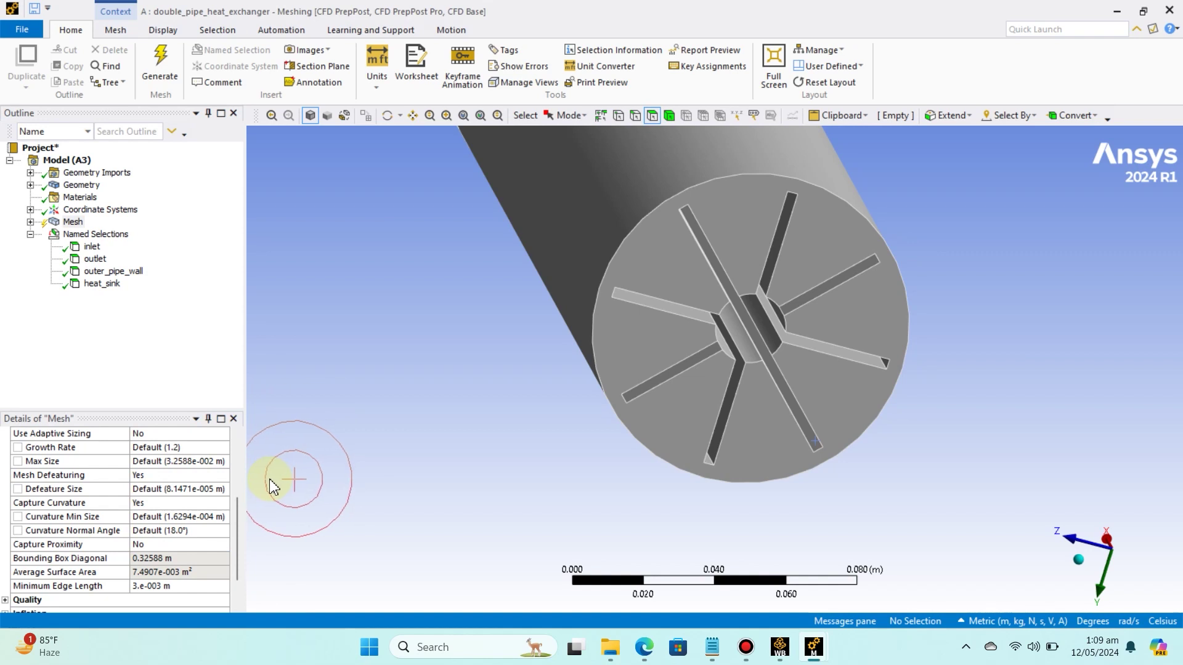
left_click_drag(180, 409, 179, 327)
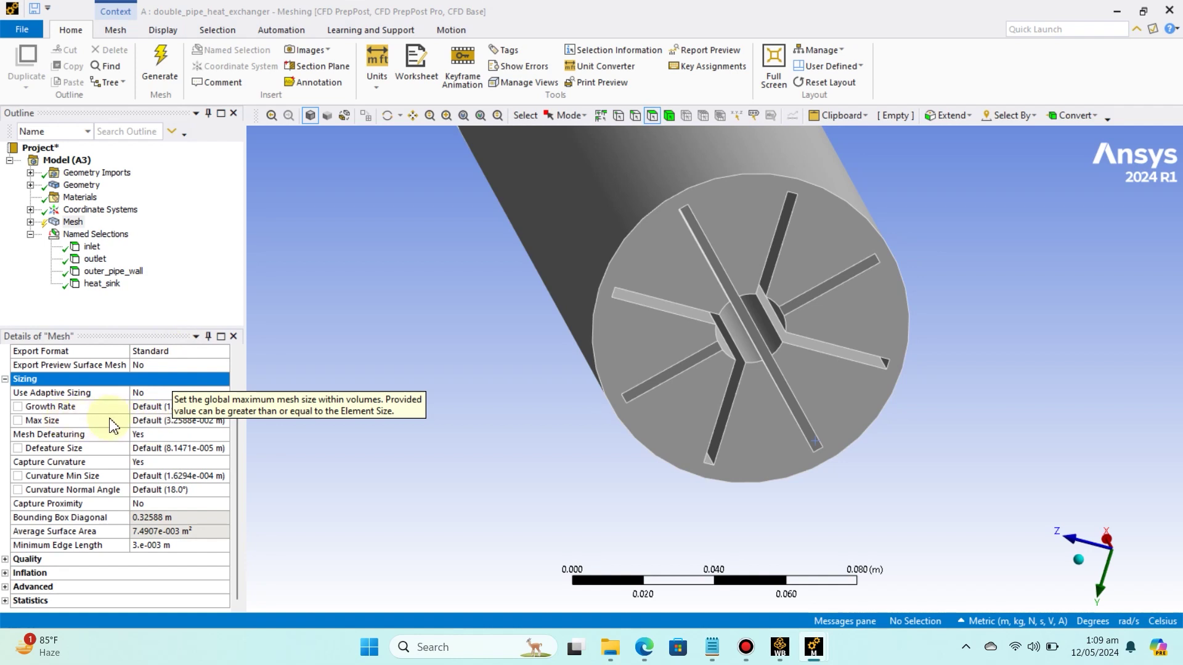
left_click(5, 558)
scroll(132, 530, "down", 2)
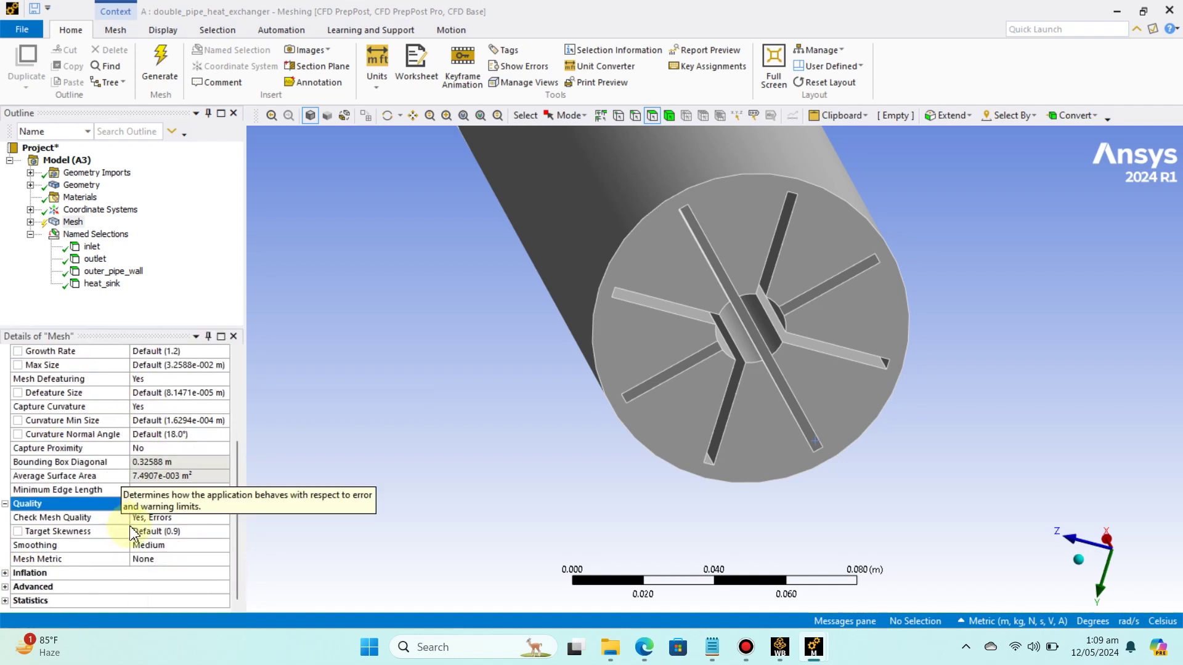
left_click(186, 546)
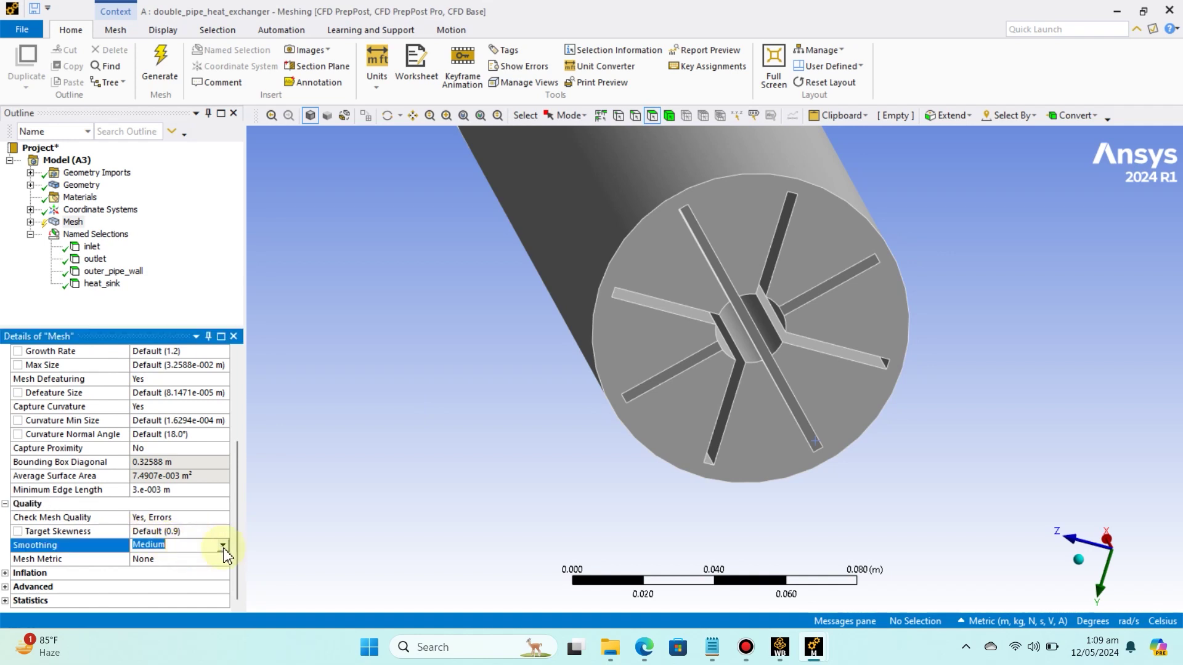
left_click(223, 546)
left_click(161, 576)
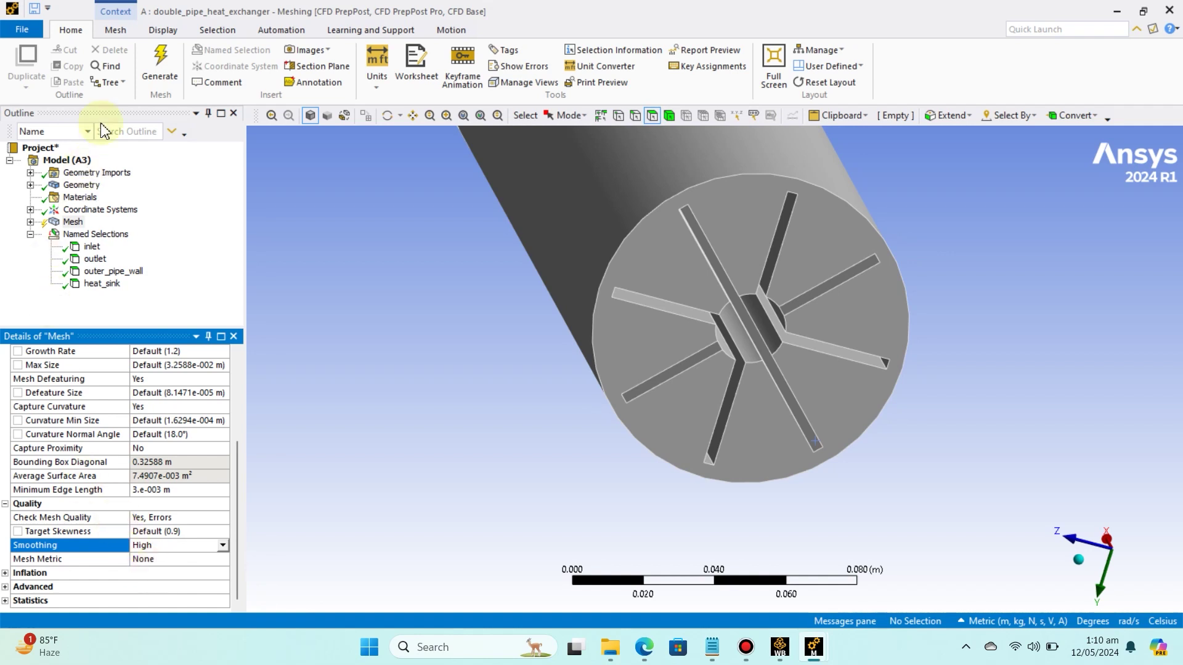
- Generate the mesh and inspect the elements on the cylinder's end face and around the radial slots
left_click(163, 60)
left_click(301, 338)
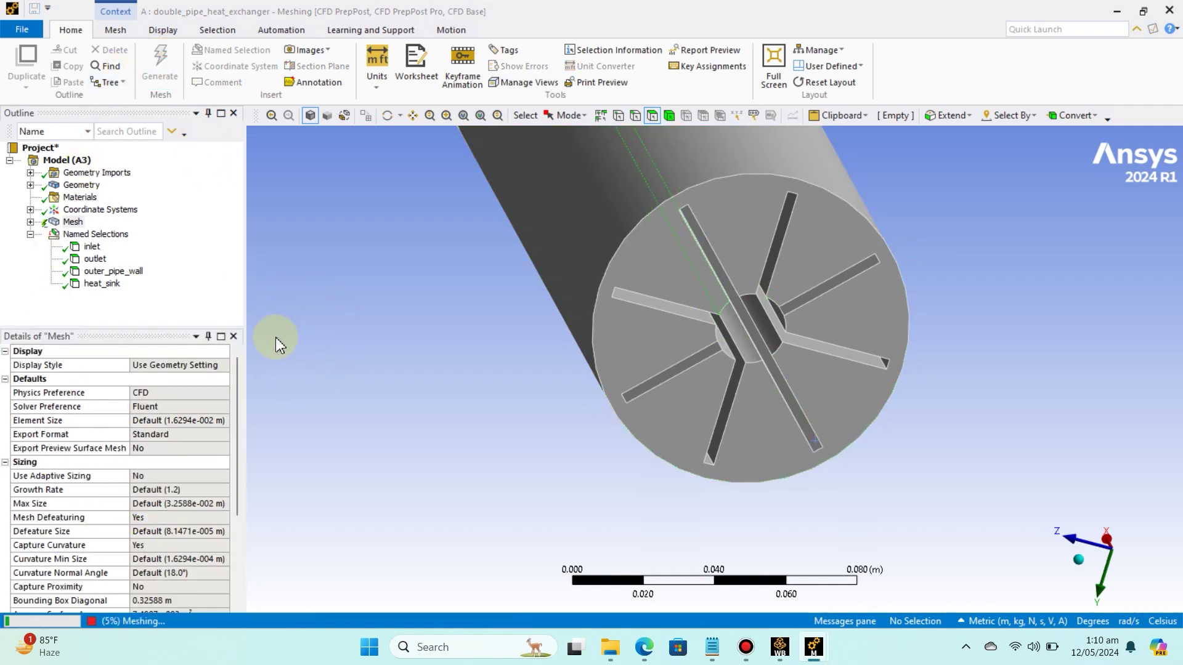
left_click(272, 326)
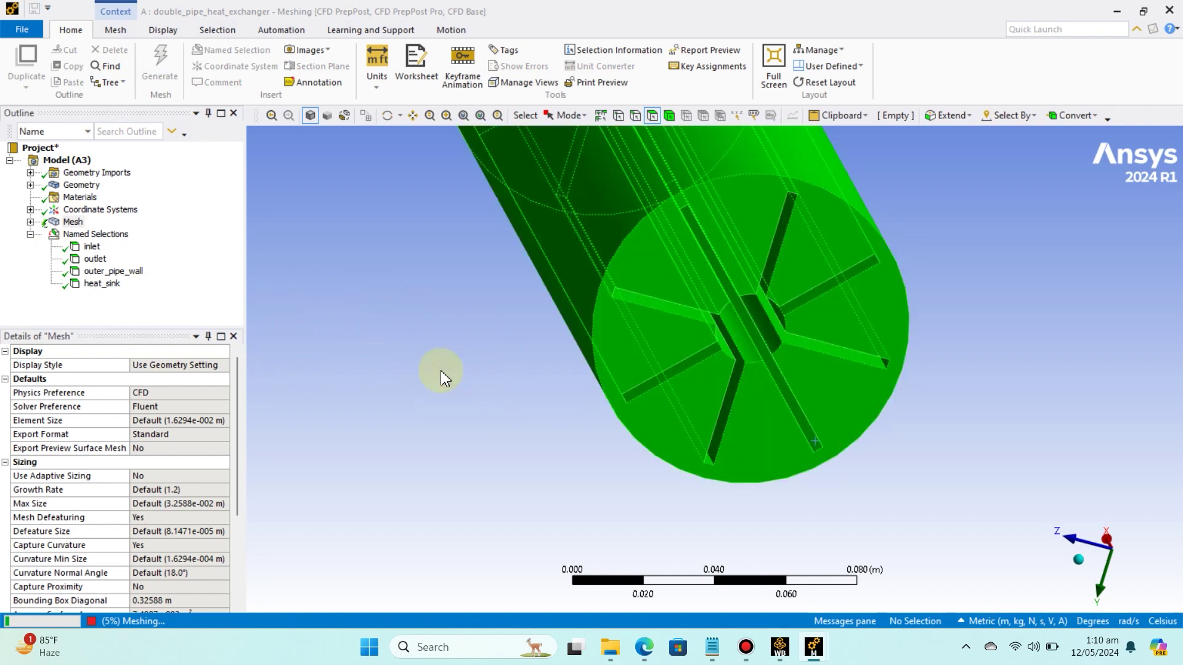
scroll(440, 371, "down", 2)
middle_click_drag(440, 371, 418, 351)
left_click(410, 345)
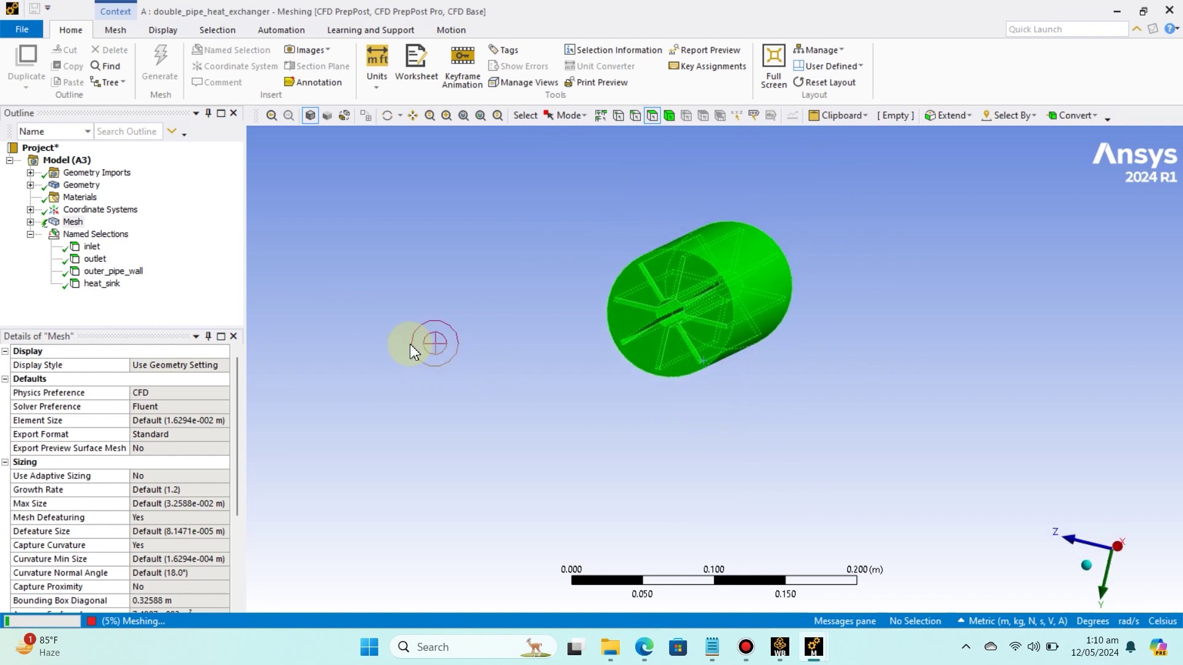
left_click(408, 345)
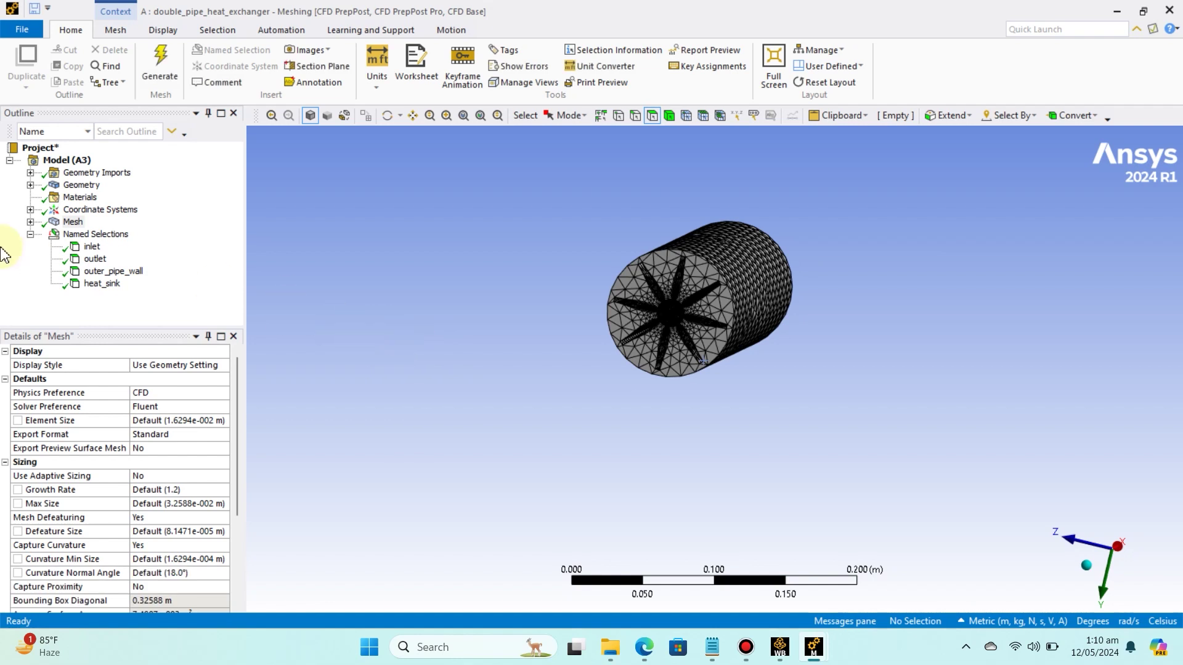
scroll(505, 372, "up", 5)
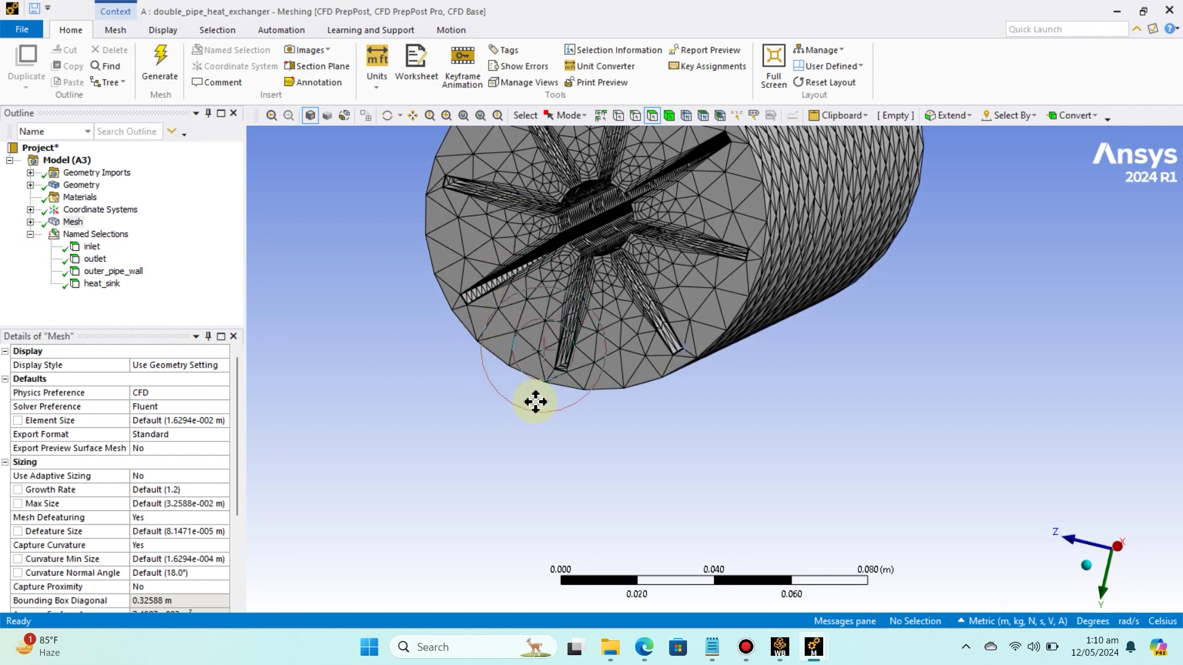
middle_click_drag(536, 401, 574, 437)
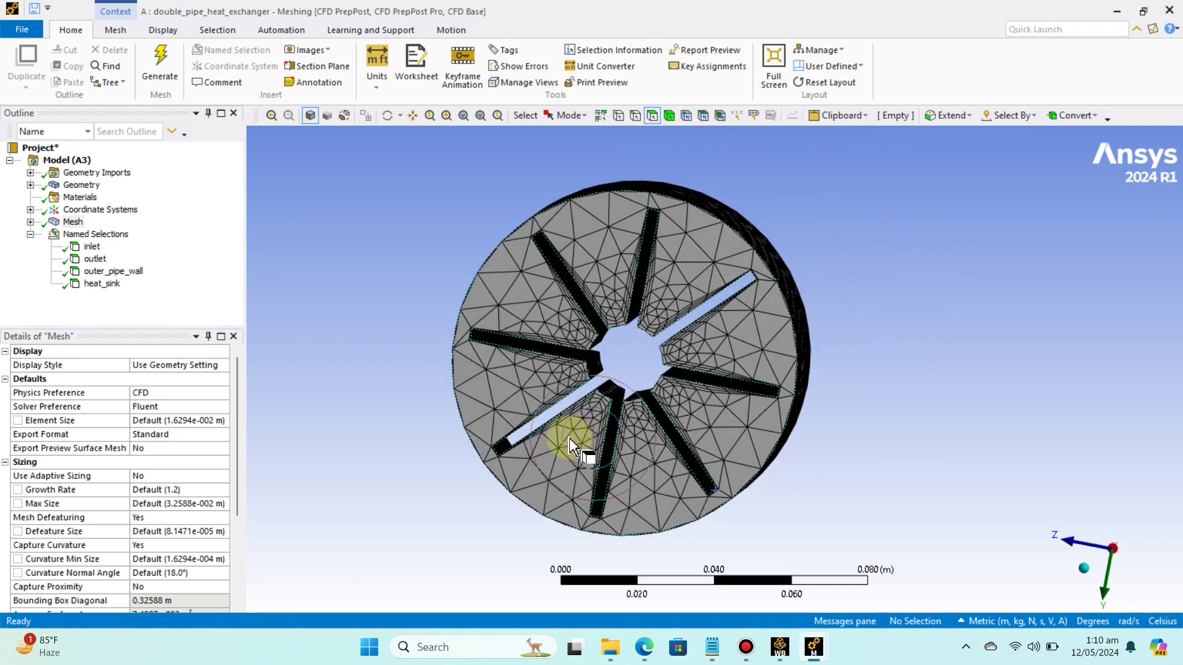
scroll(569, 438, "up", 4)
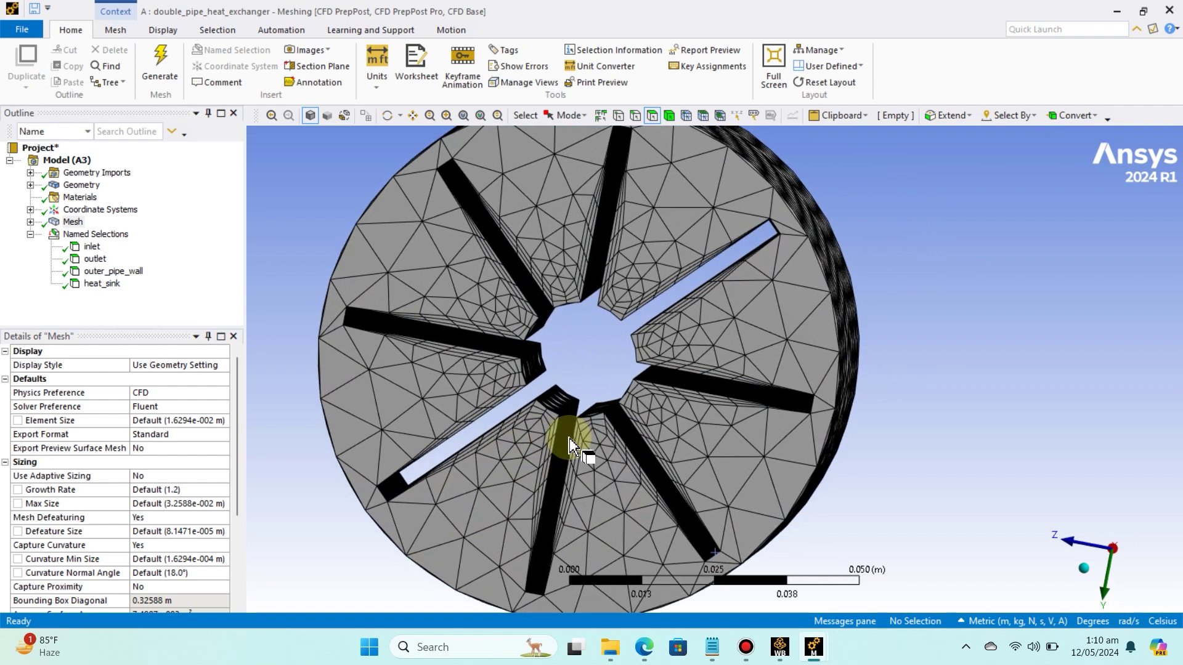
scroll(569, 438, "down", 3)
middle_click_drag(568, 434, 509, 437)
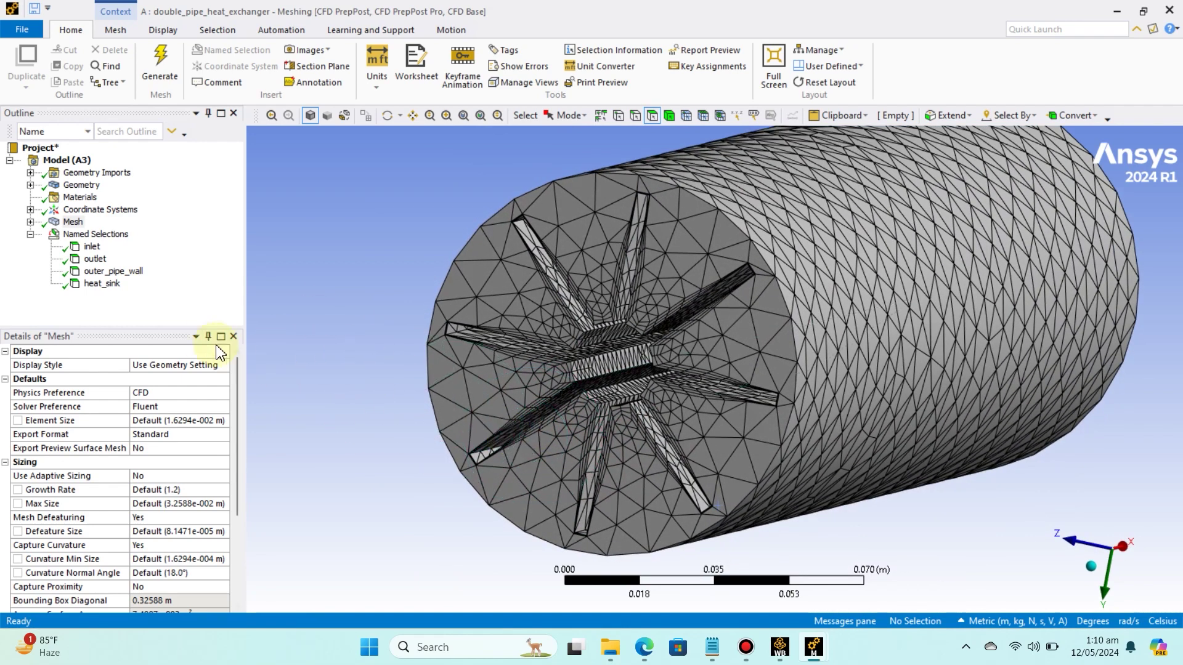
- Insert a Sizing control under Mesh and scope it to the entire cylindrical body
left_click(29, 221)
left_click(73, 223)
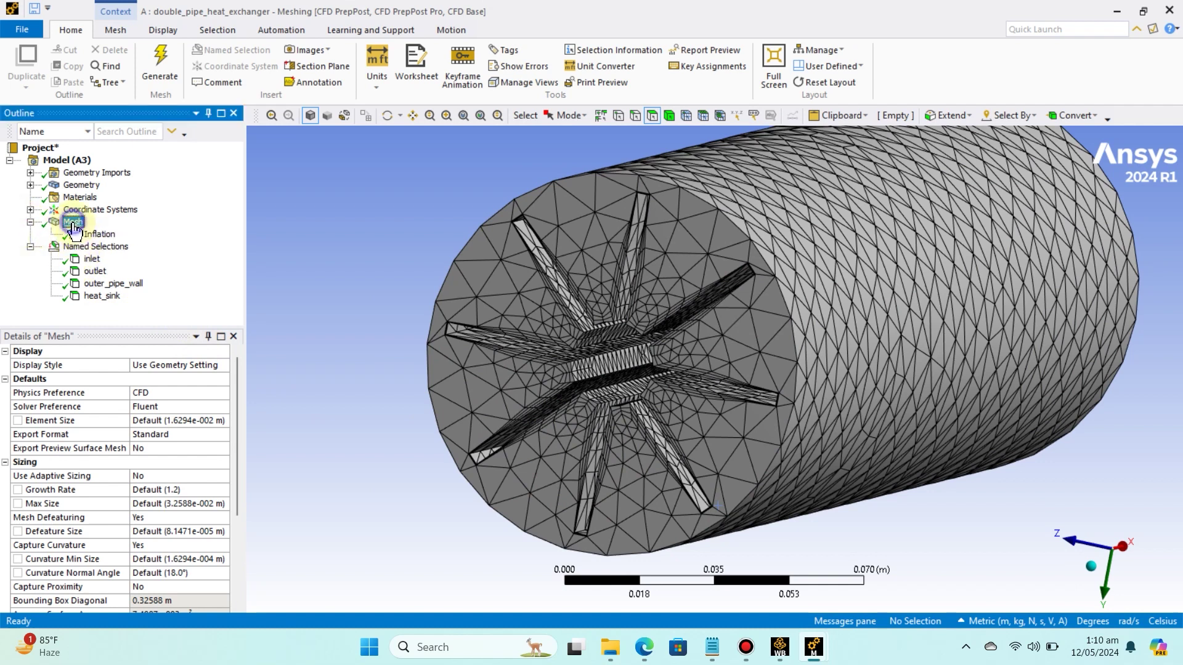
right_click(73, 227)
mouse_move(123, 231)
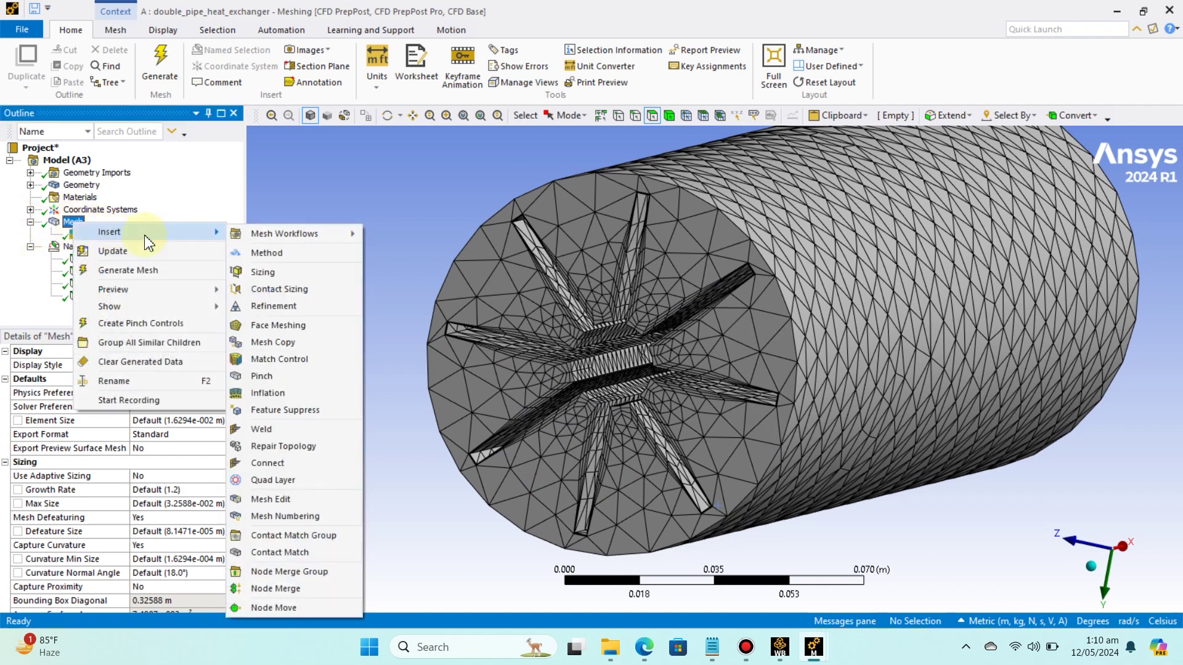
left_click(258, 273)
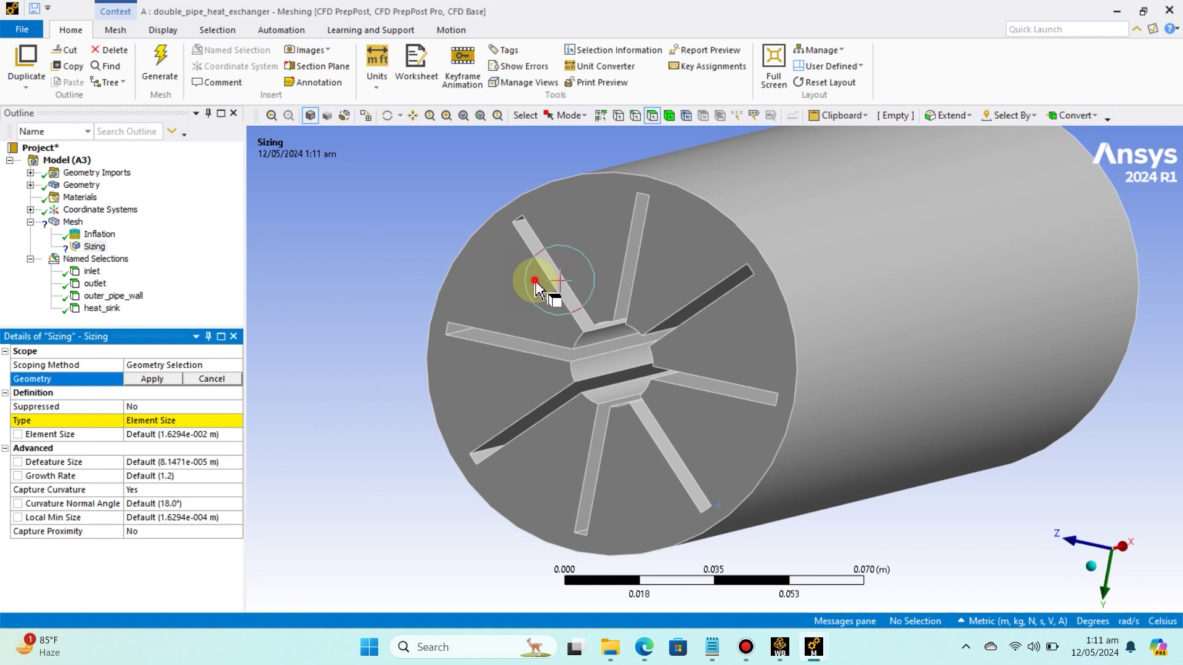
left_click(534, 281)
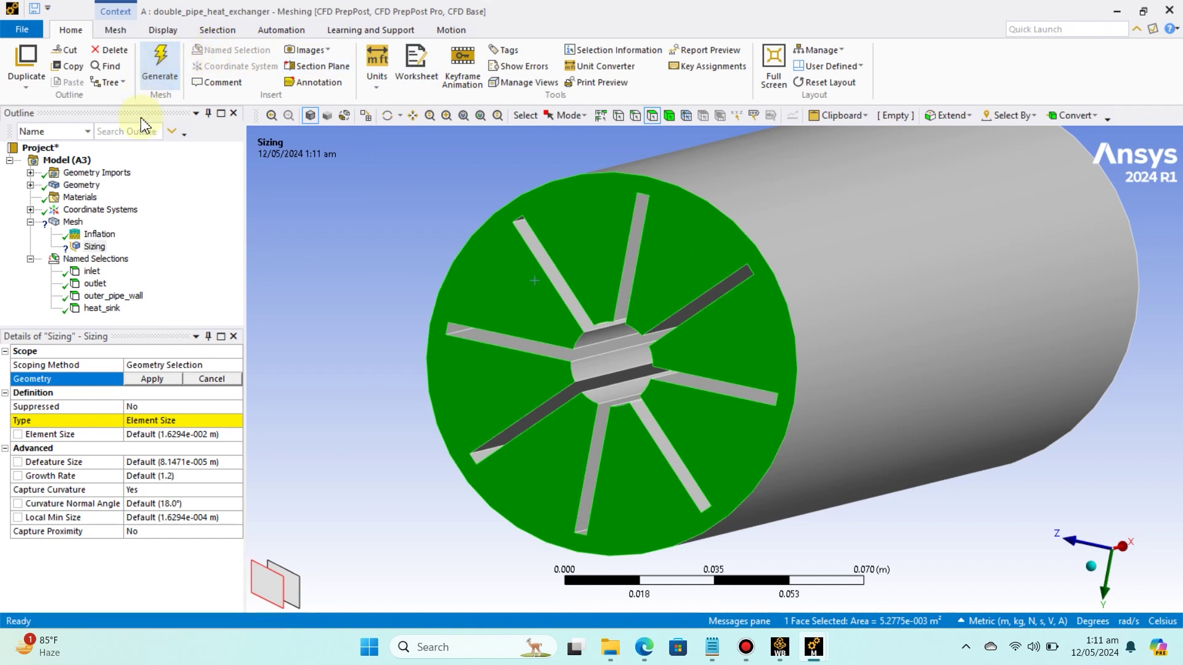
left_click(672, 118)
left_click(745, 193)
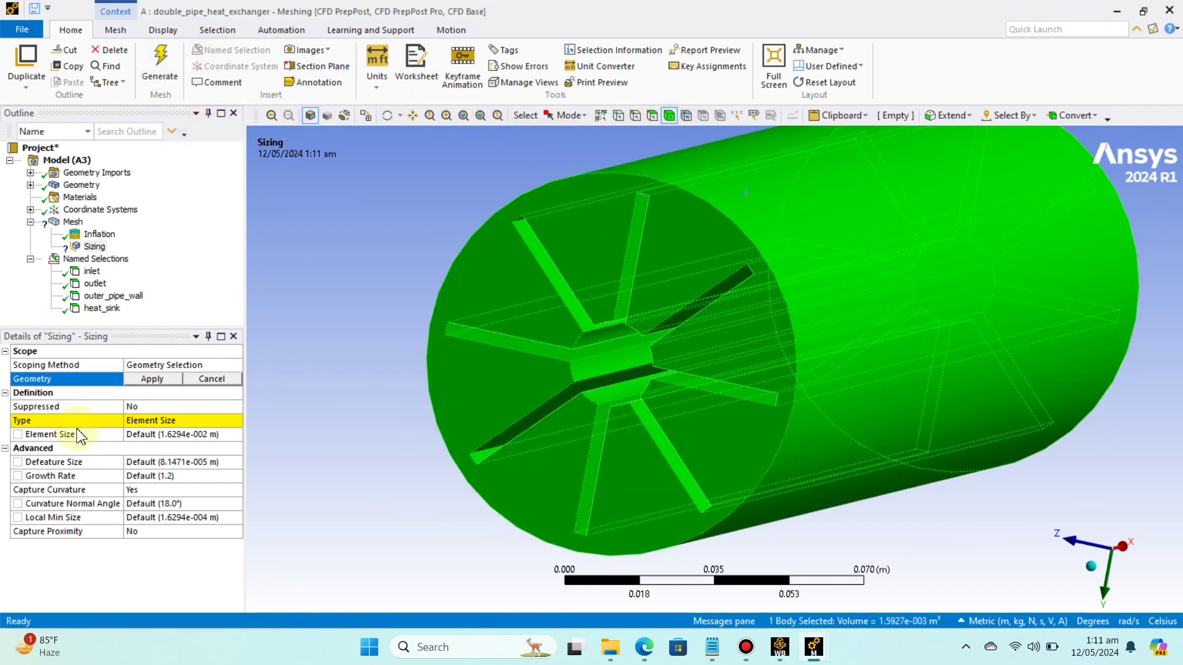
left_click(145, 379)
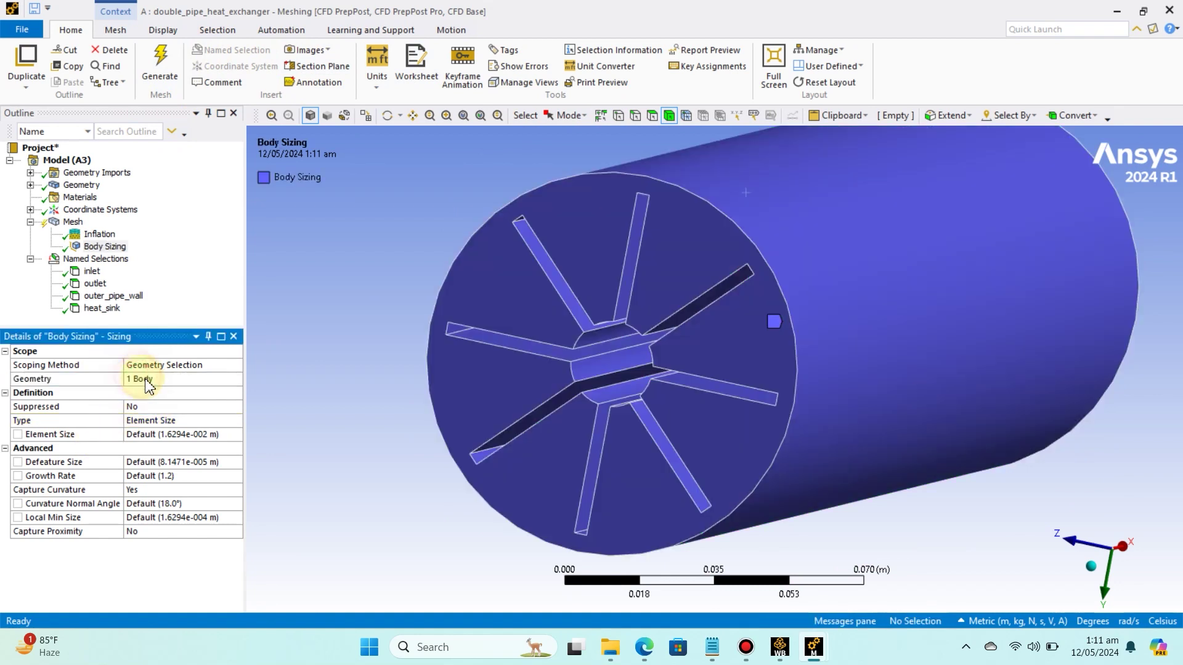
- Set the body sizing's element size to 2 m
left_click(233, 435)
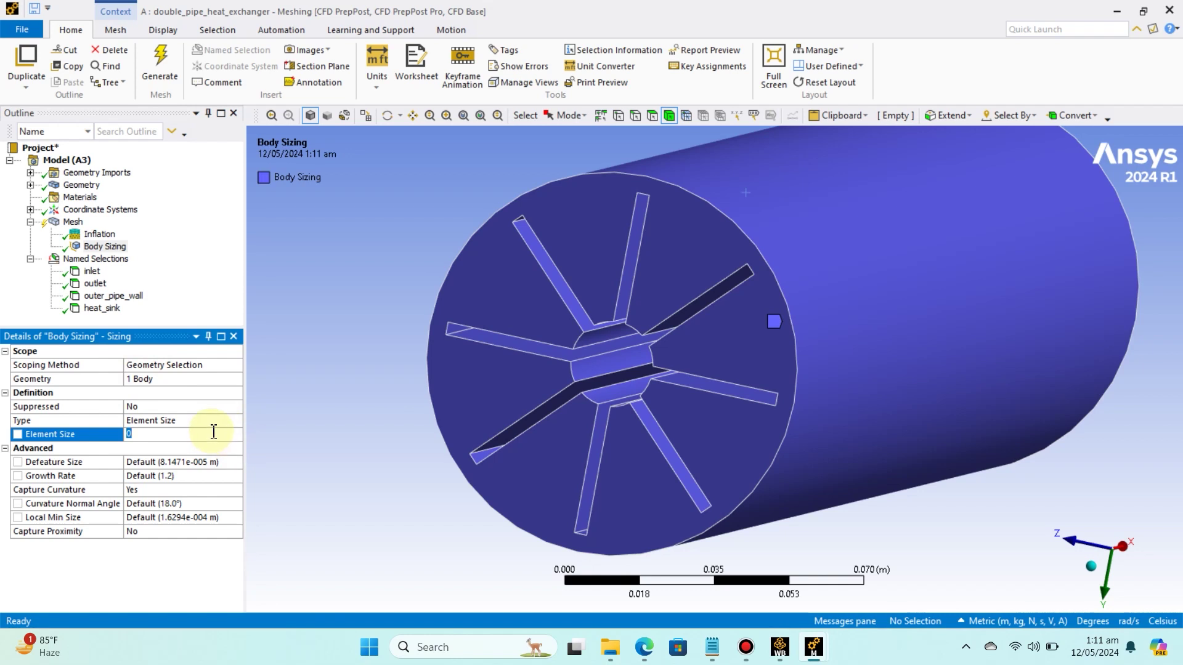
type("2")
key("Return")
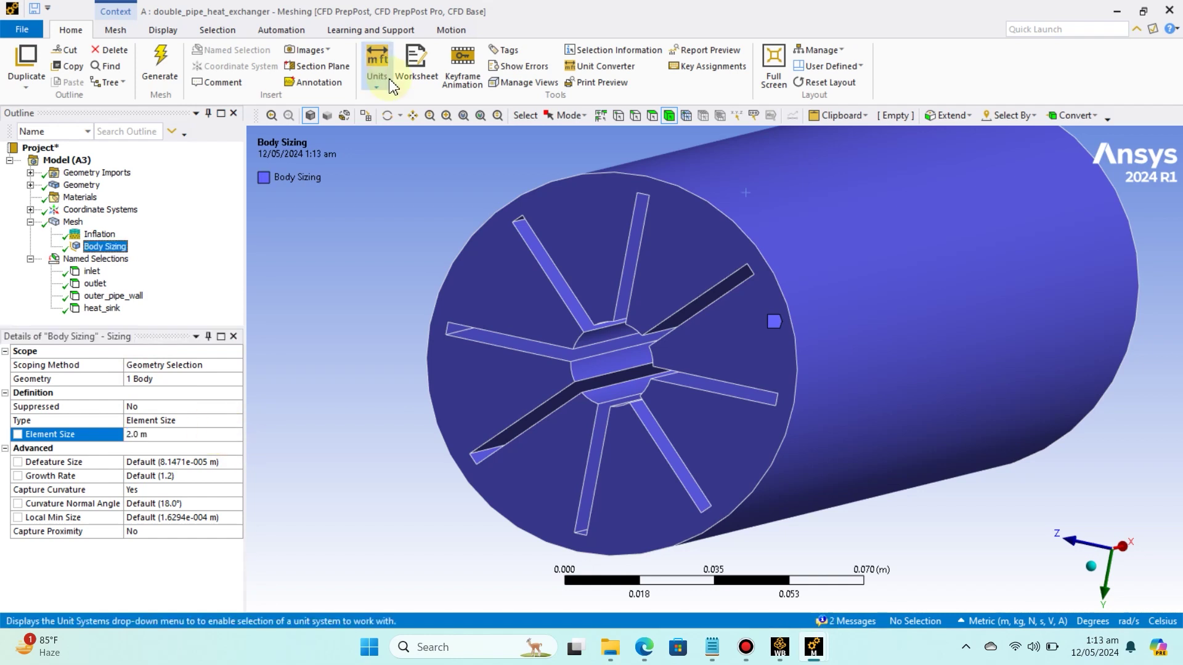
- Switch the unit system to Metric (mm, kg, N, s, mV, mA) and set the body sizing's element size to 2 mm
left_click(378, 81)
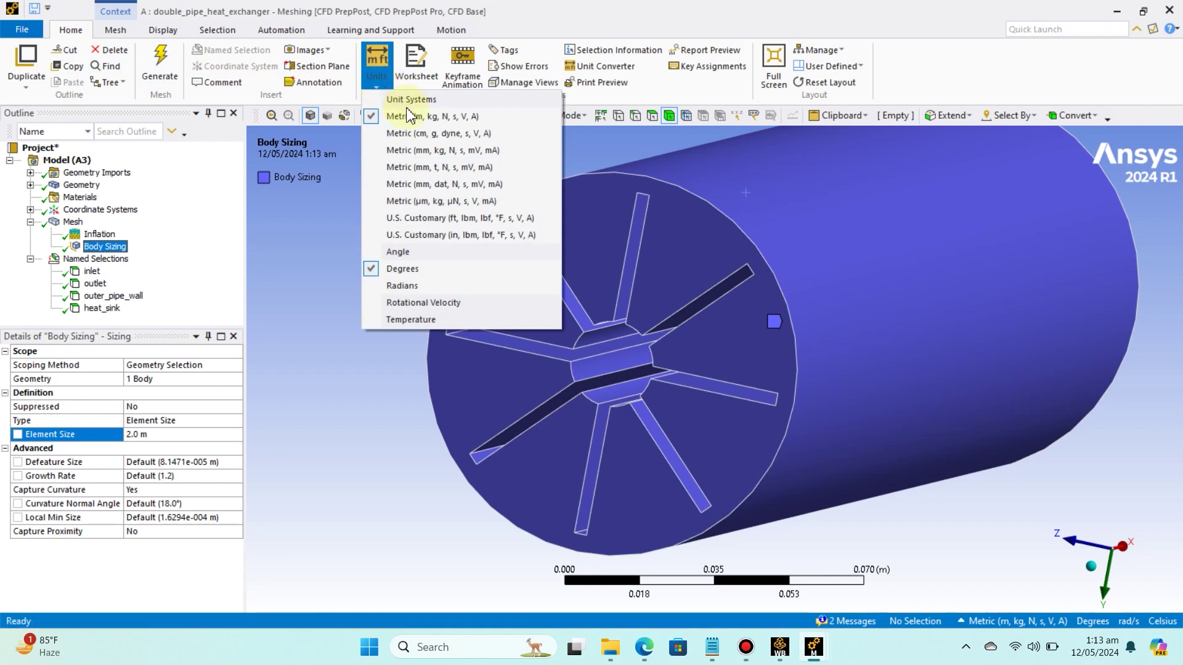
left_click(504, 150)
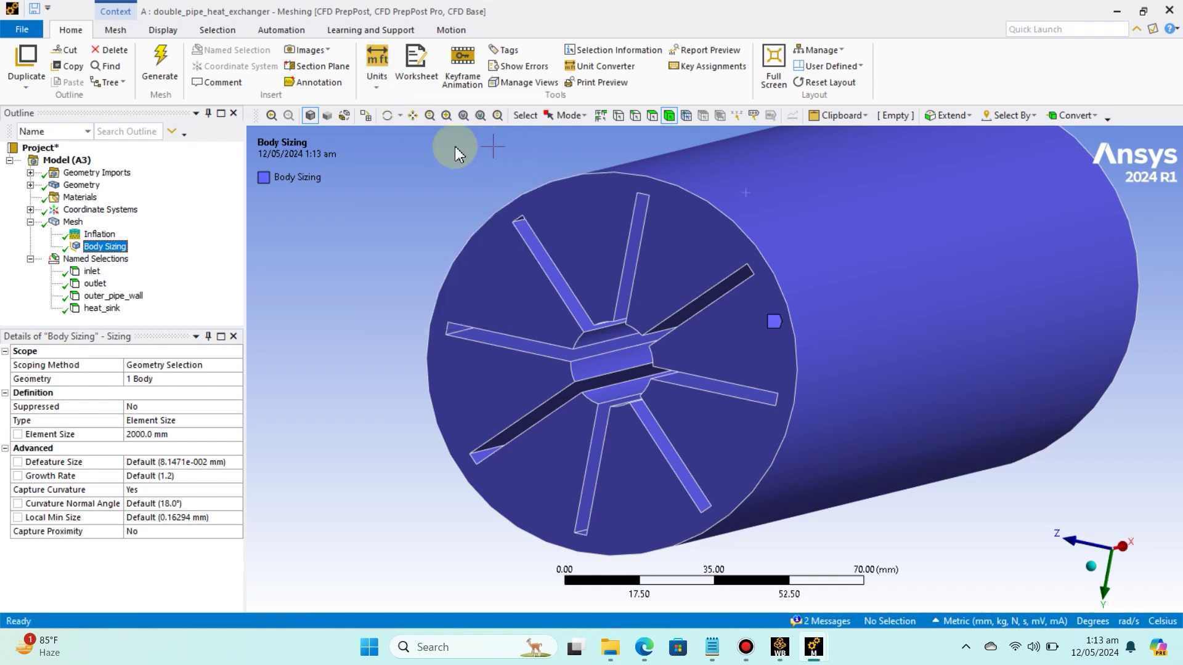
left_click(180, 437)
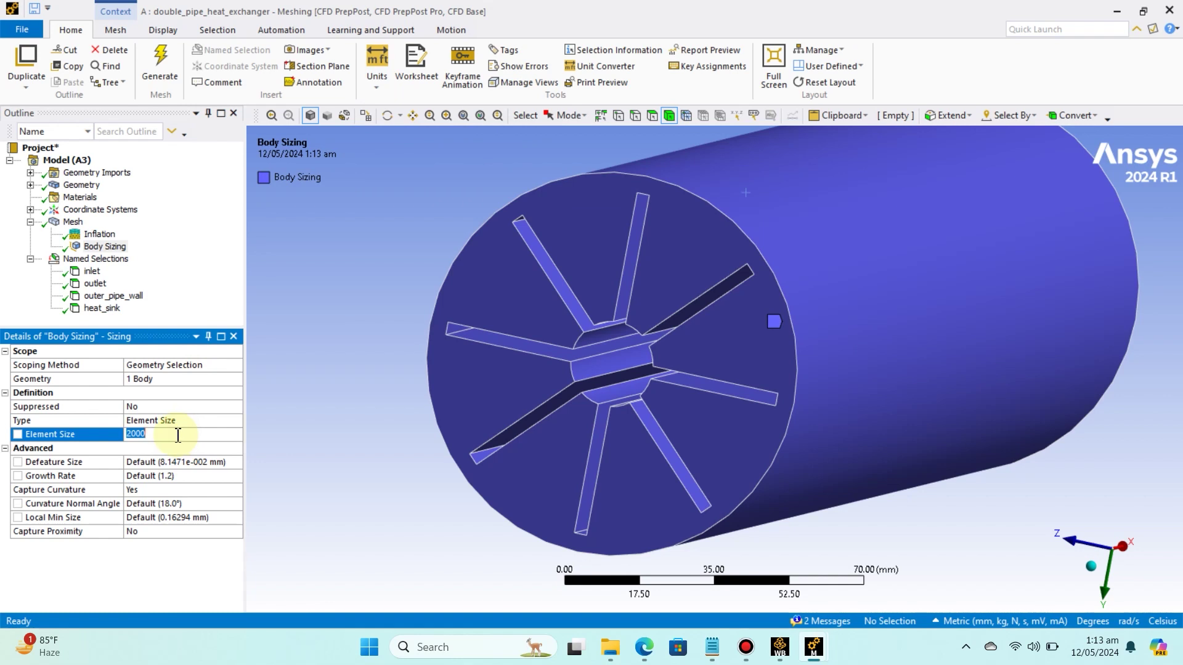
type("2")
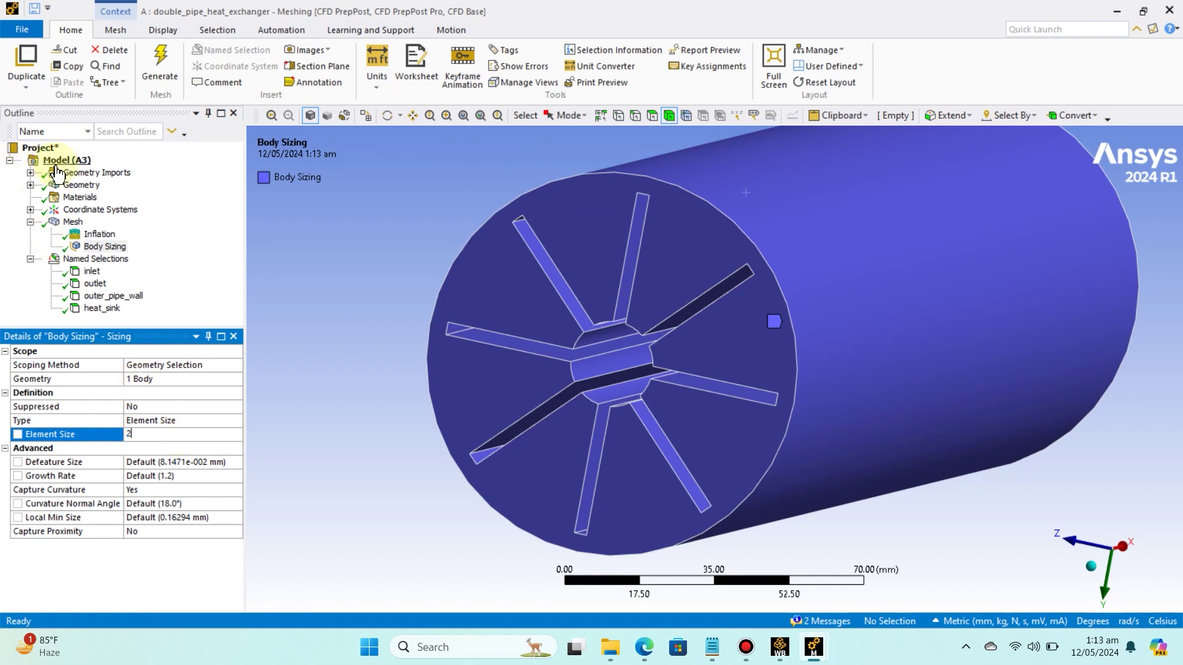
- Start generating the mesh with the 2 mm body sizing, and interrupt the meshing run
left_click(159, 67)
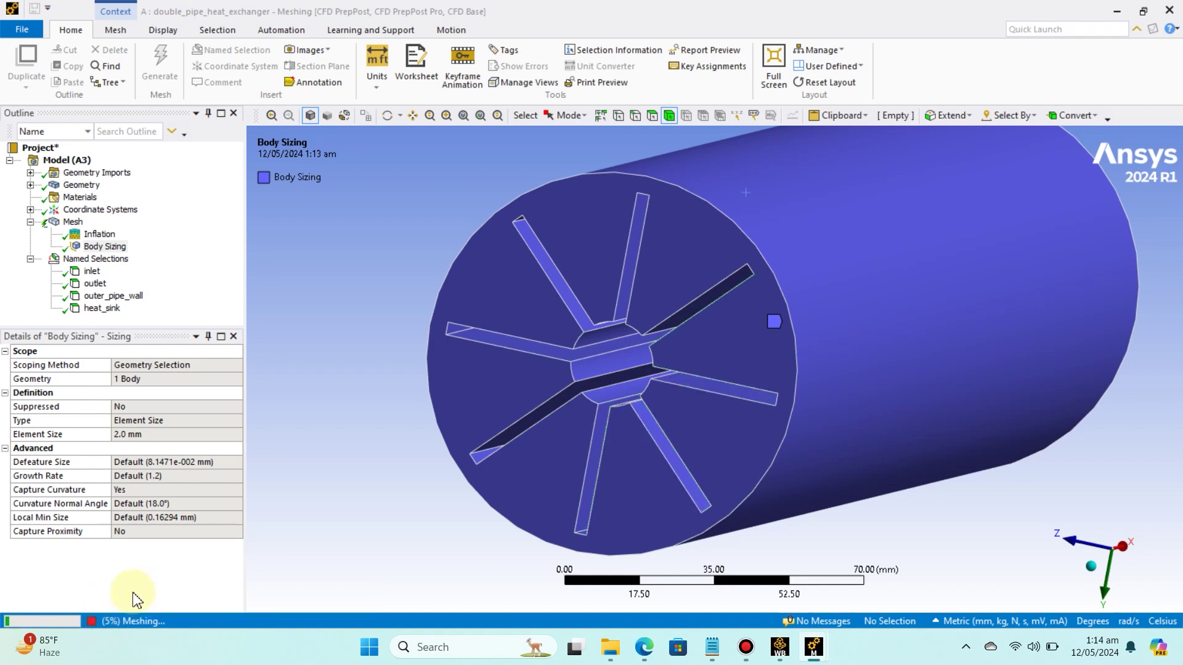
right_click(115, 621)
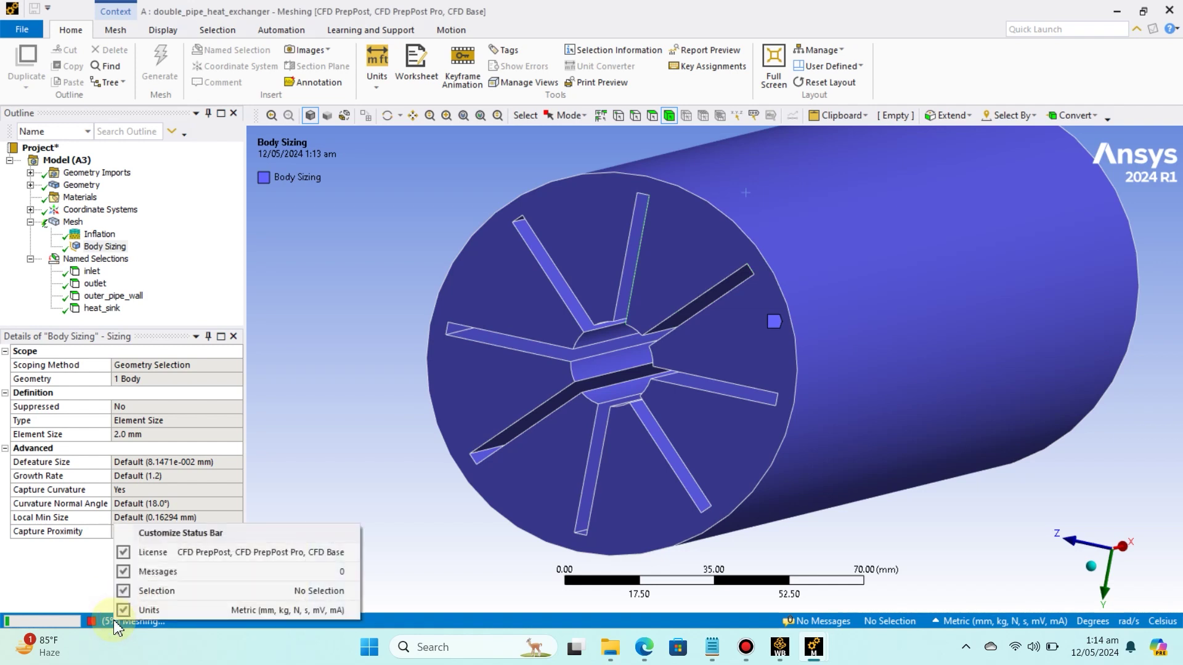
left_click(74, 582)
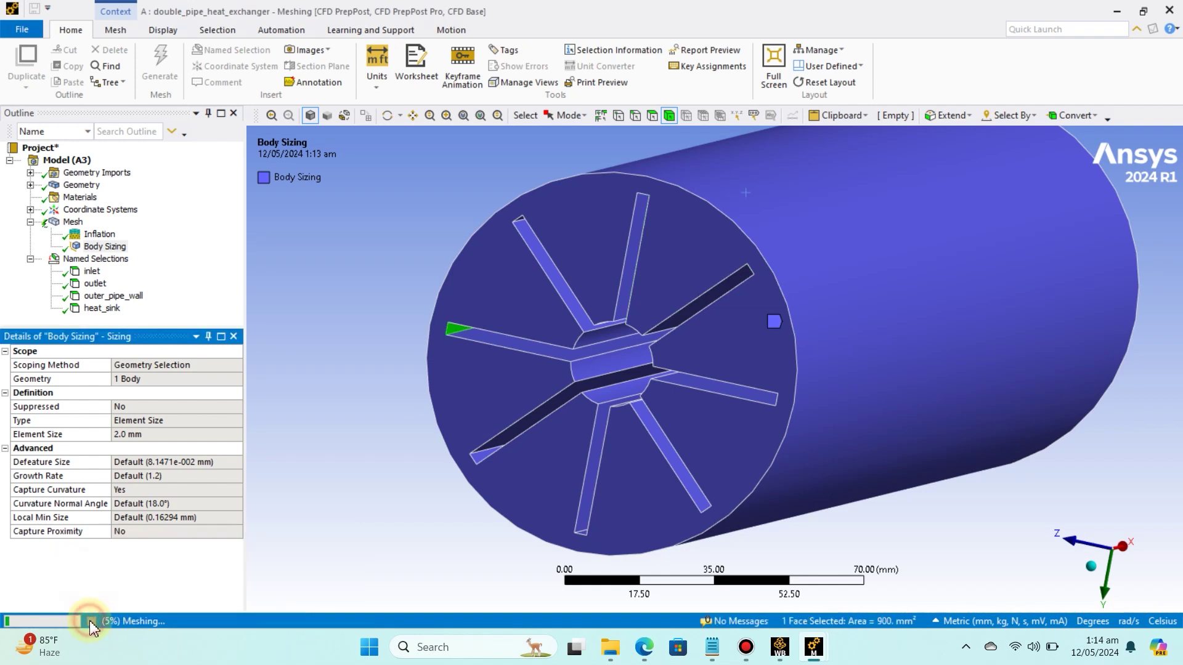
left_click(91, 621)
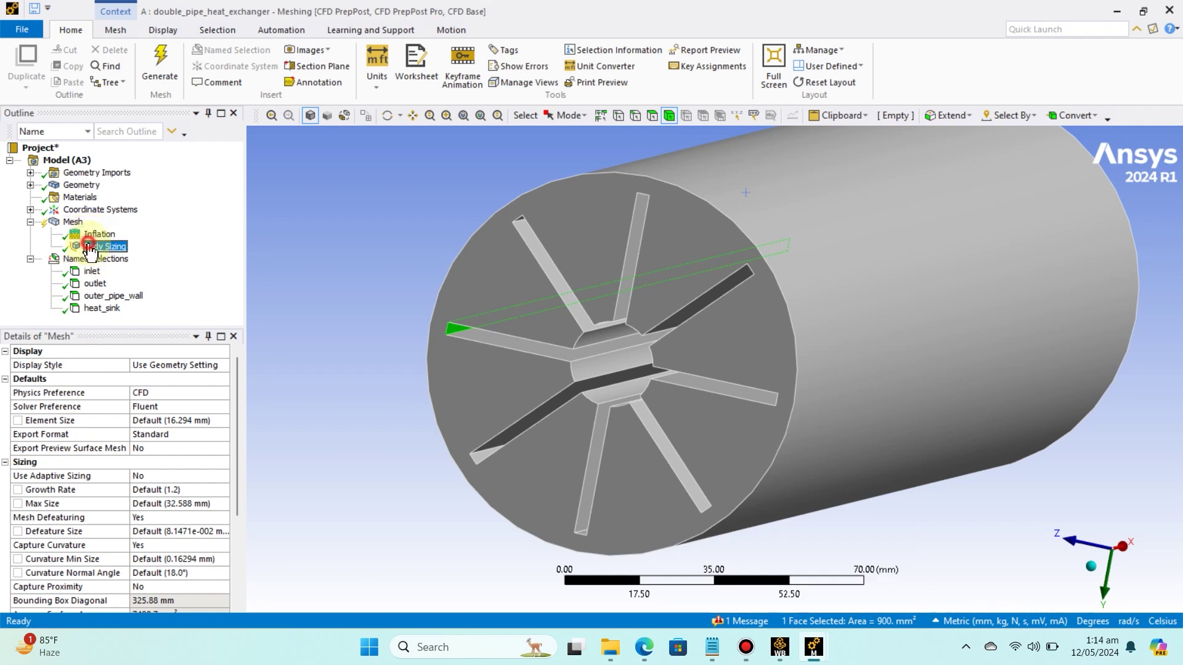
- Set the body sizing's element size to 5 mm, regenerate the mesh and display it
left_click(102, 246)
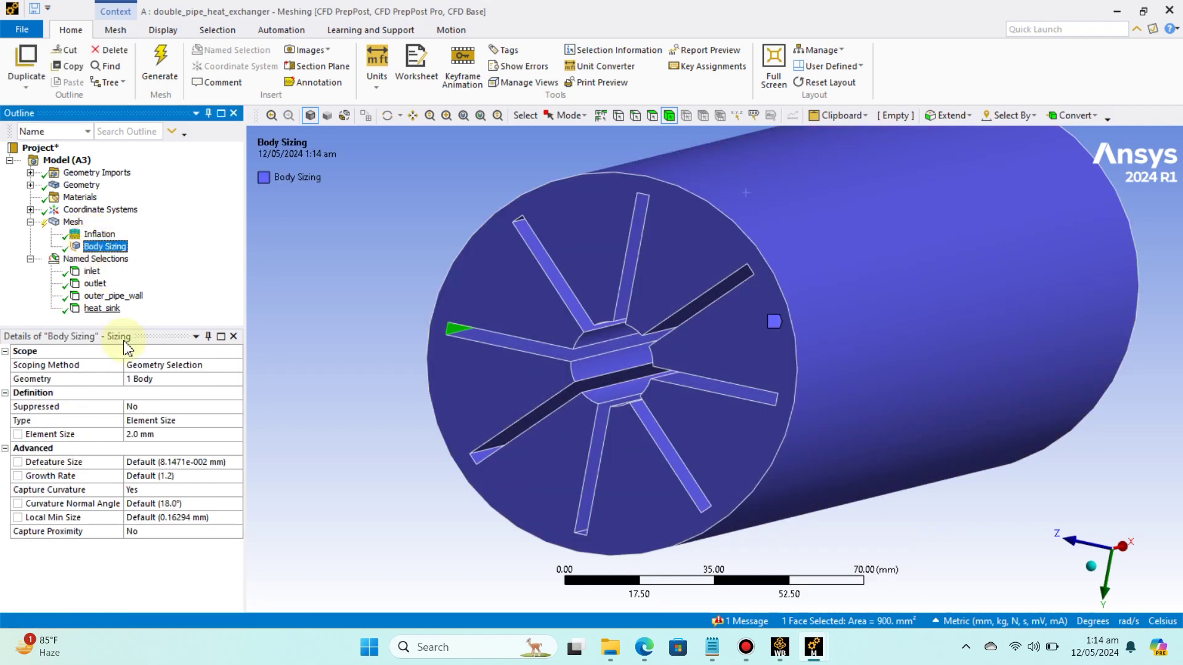
left_click(143, 435)
type("5")
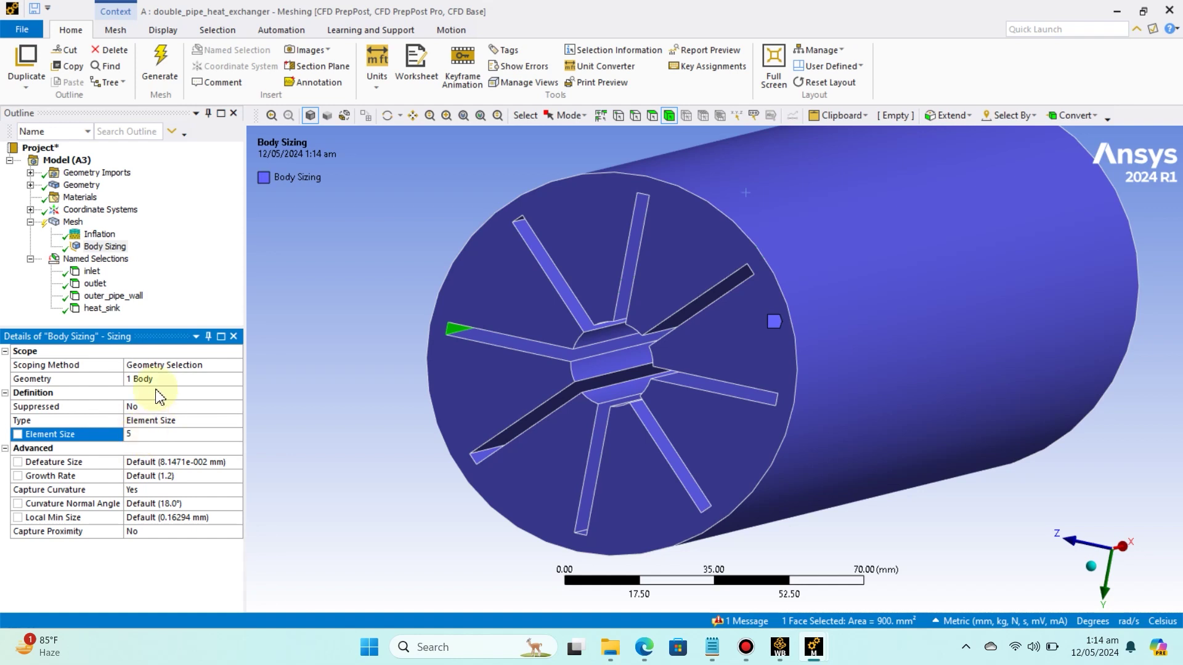
left_click(177, 79)
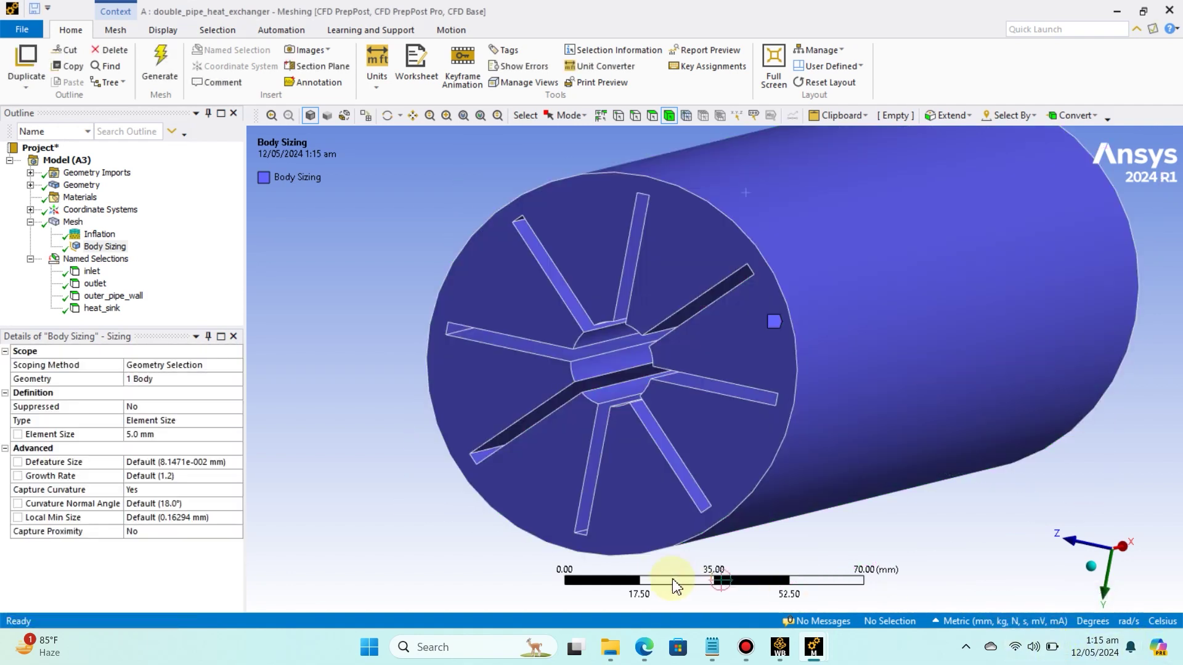
left_click(695, 578)
left_click(376, 428)
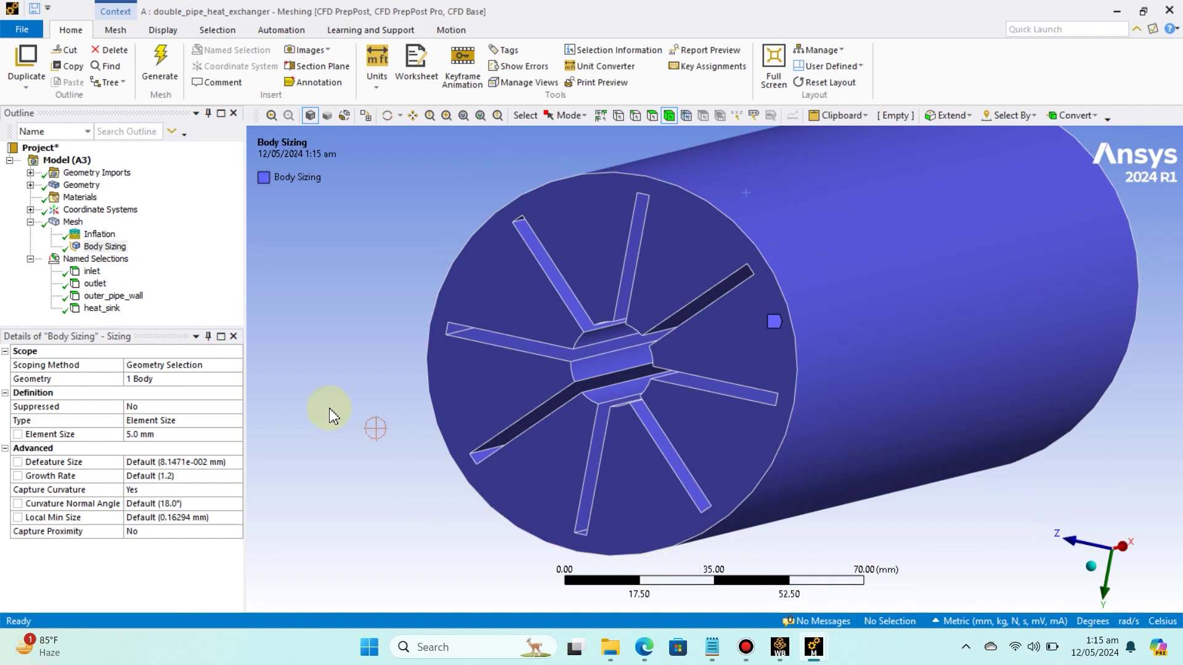
double_click(54, 223)
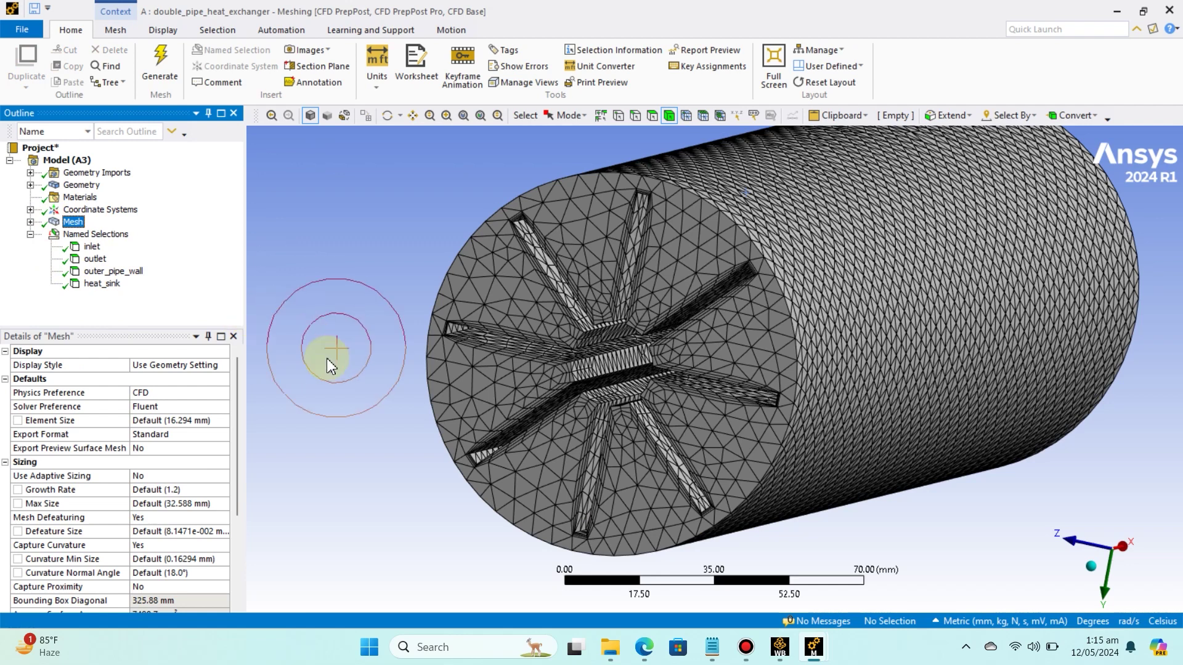
- Examine the mesh elements on the finned end face and the layers around the fin slots
middle_click_drag(391, 383, 389, 314)
scroll(441, 368, "up", 5)
scroll(390, 315, "down", 3)
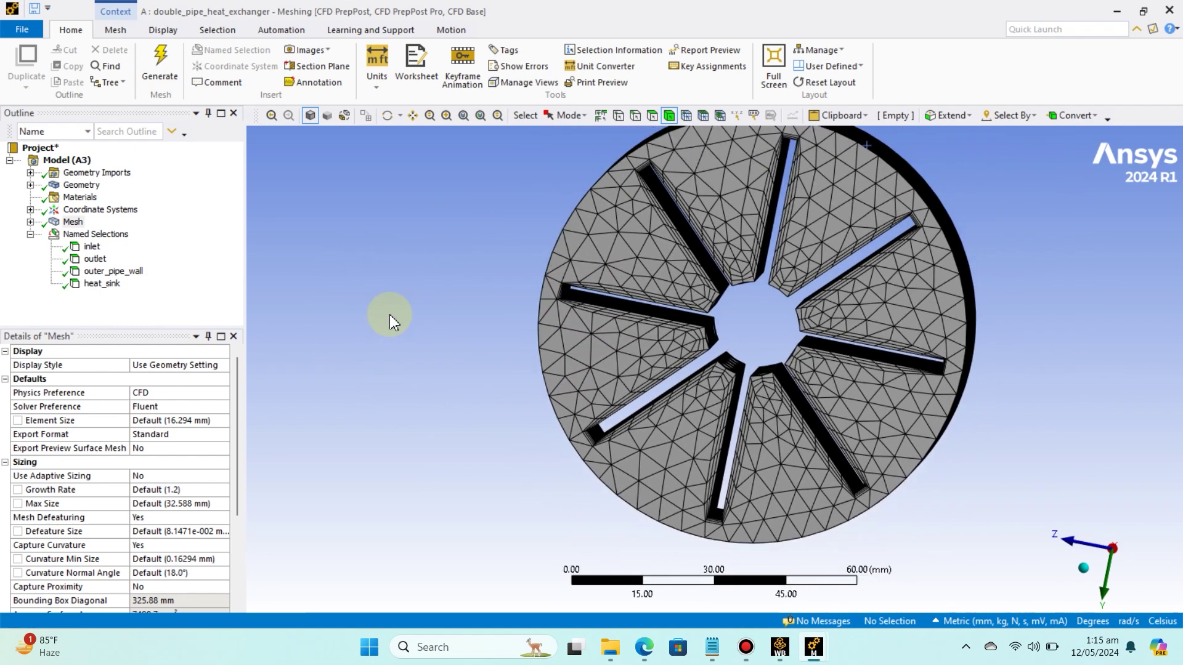
scroll(389, 314, "down", 1)
middle_click_drag(389, 314, 419, 306)
scroll(410, 308, "up", 3)
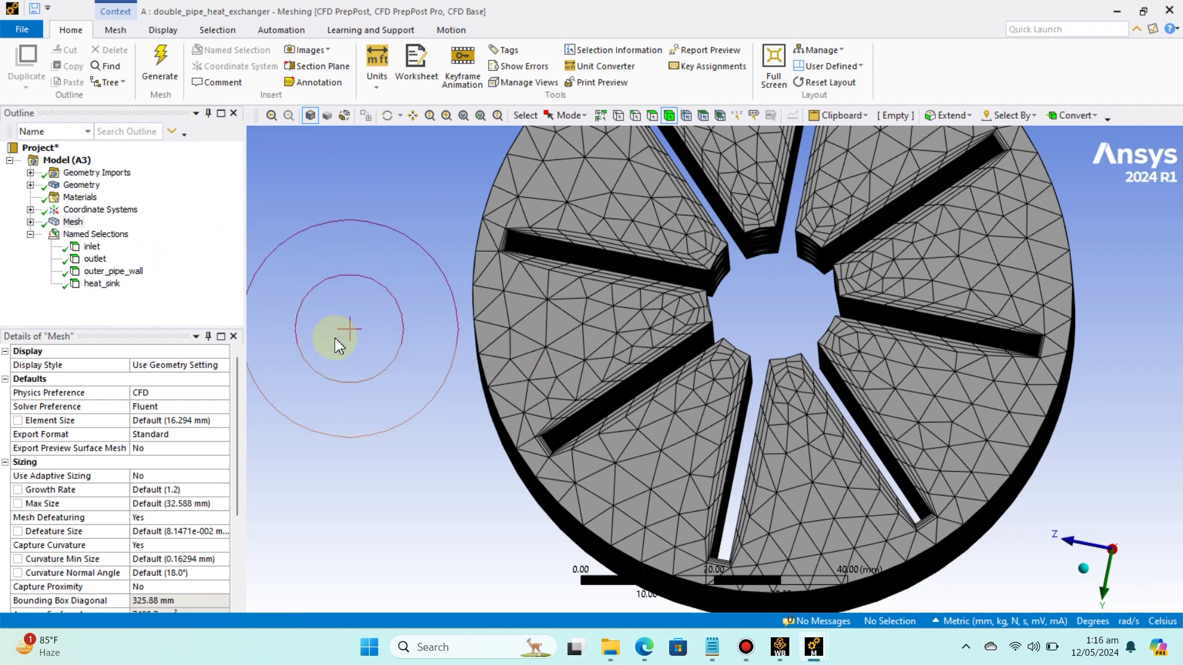
scroll(350, 355, "down", 3)
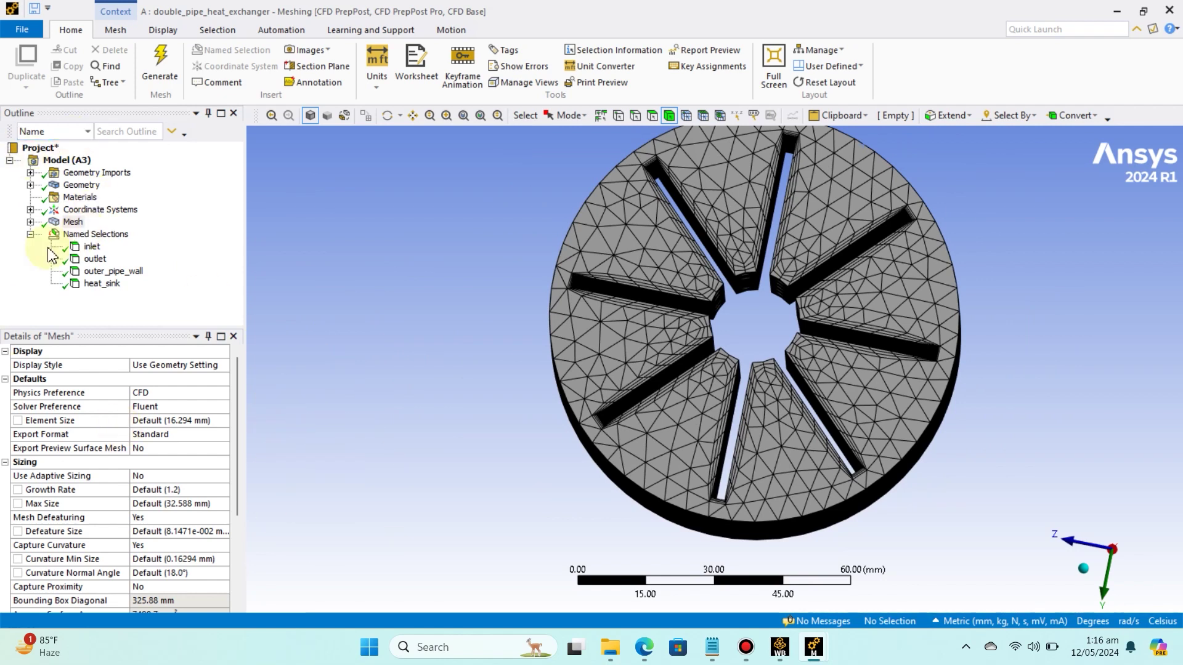
right_click(55, 228)
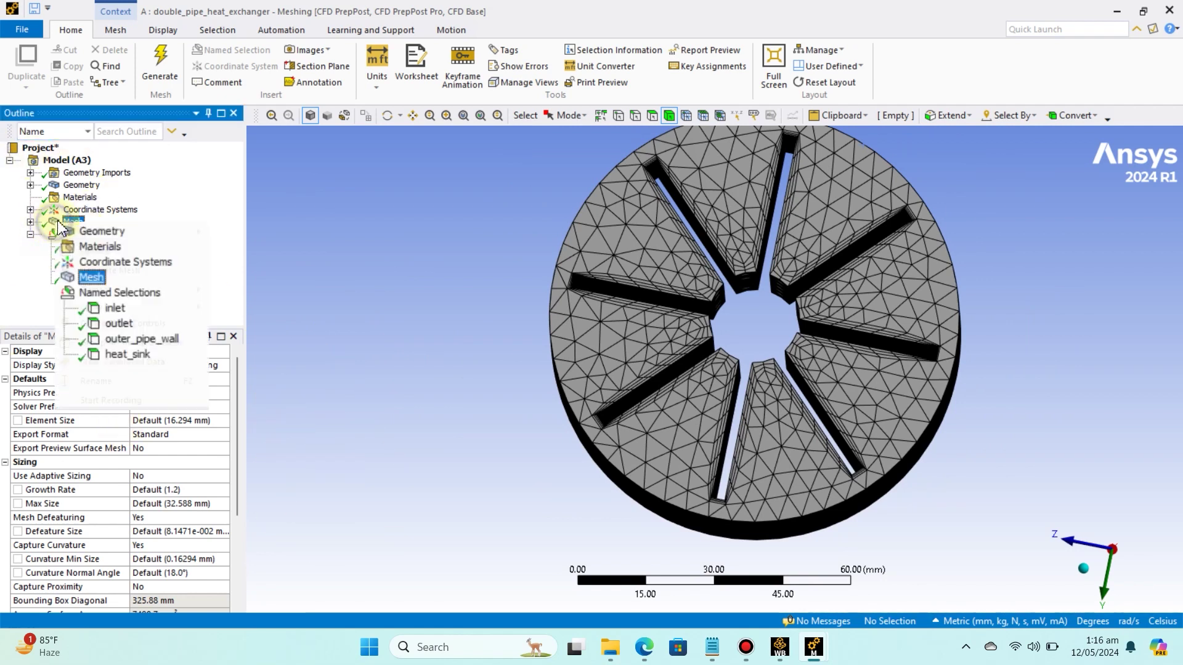
mouse_move(136, 232)
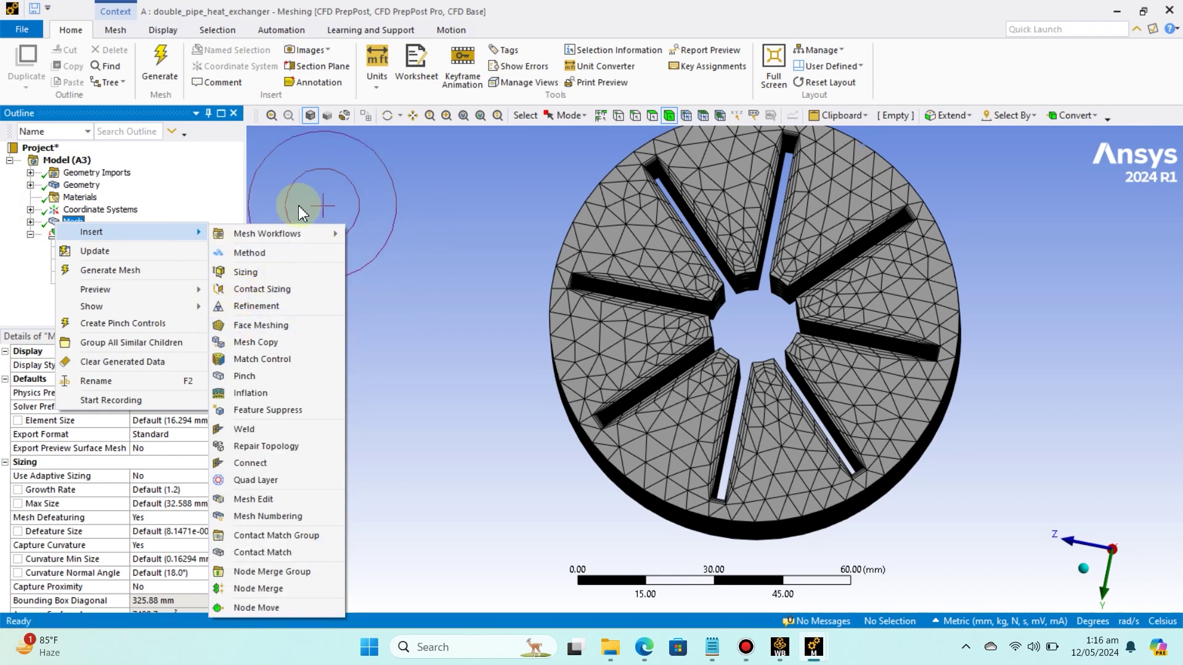
left_click(499, 173)
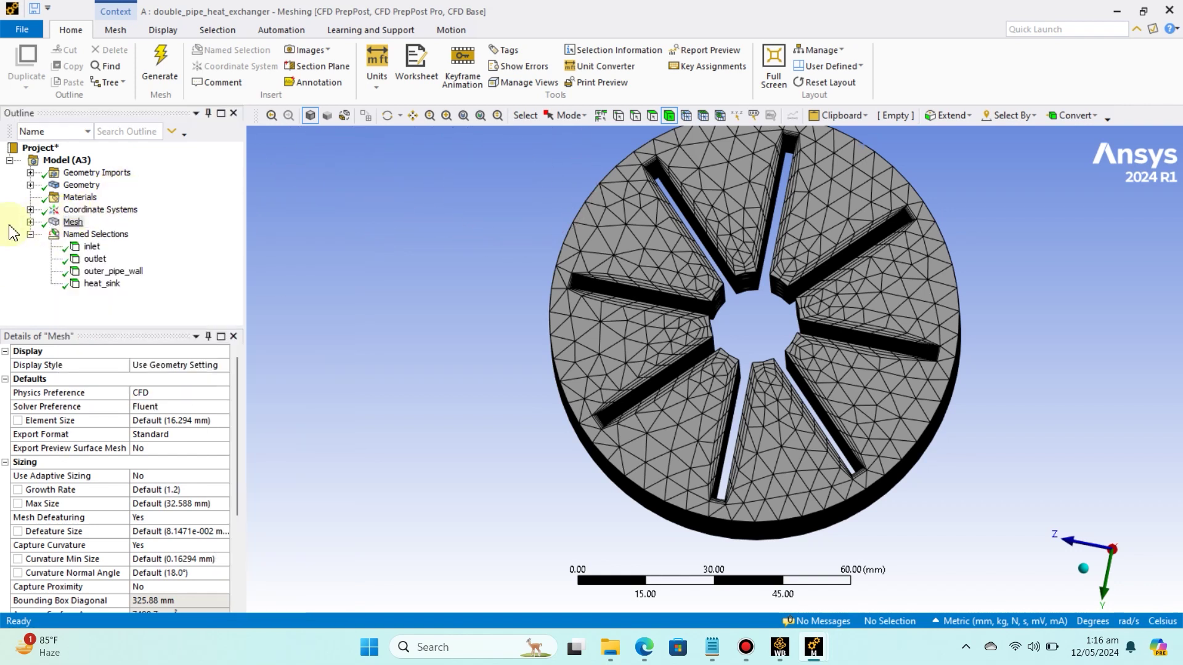
- Insert a face meshing control under the mesh and scope it to the fluid body's finned end face
left_click(30, 222)
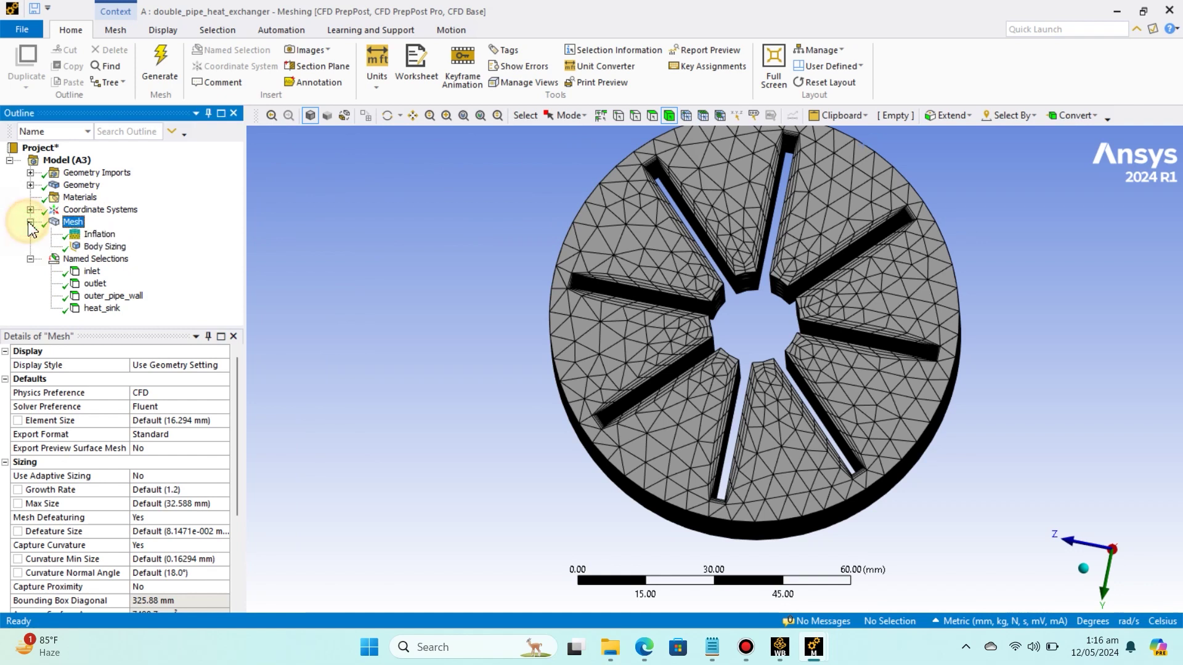
left_click(69, 222)
right_click(70, 225)
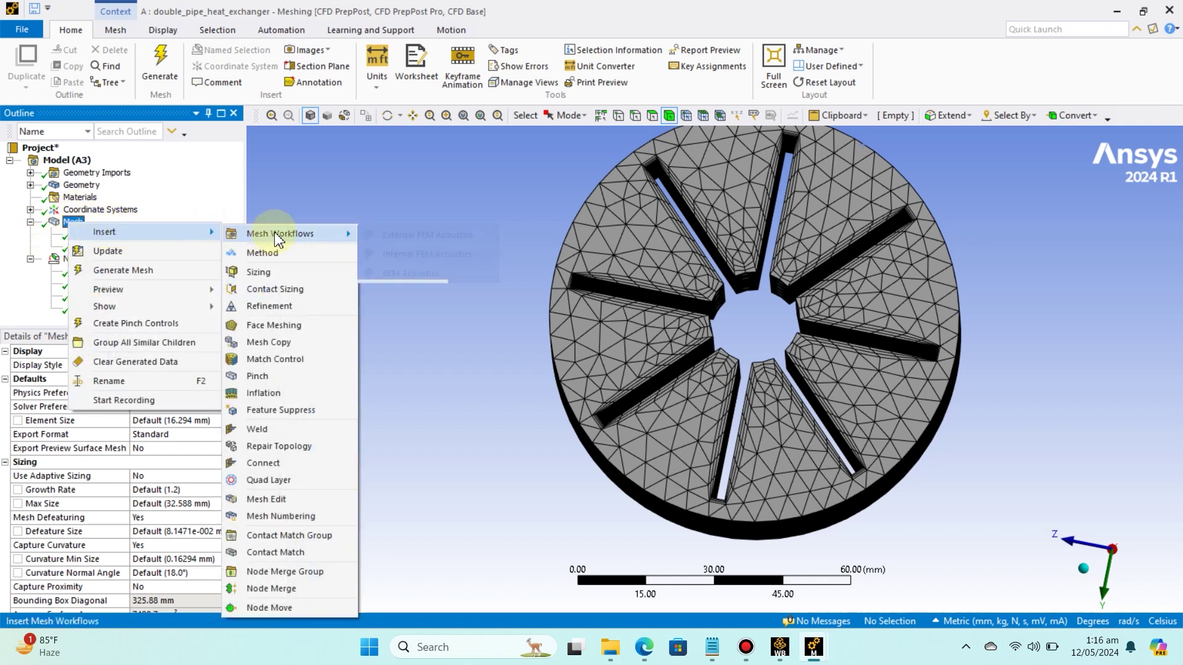
mouse_move(277, 239)
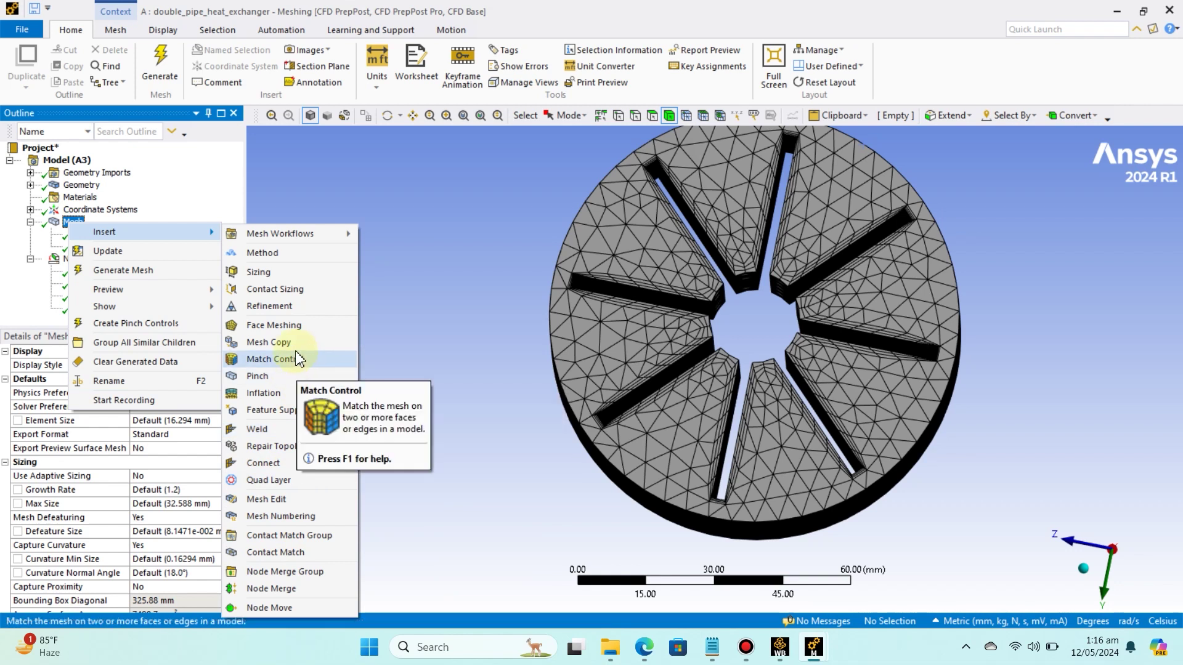
left_click(300, 326)
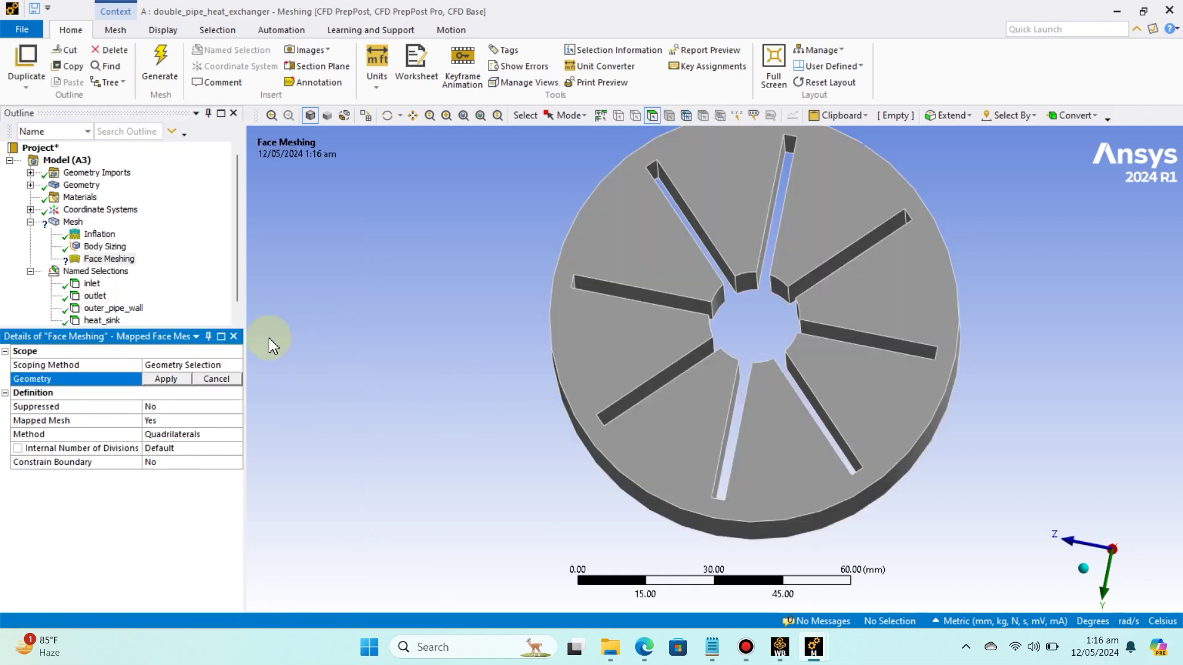
left_click(619, 339)
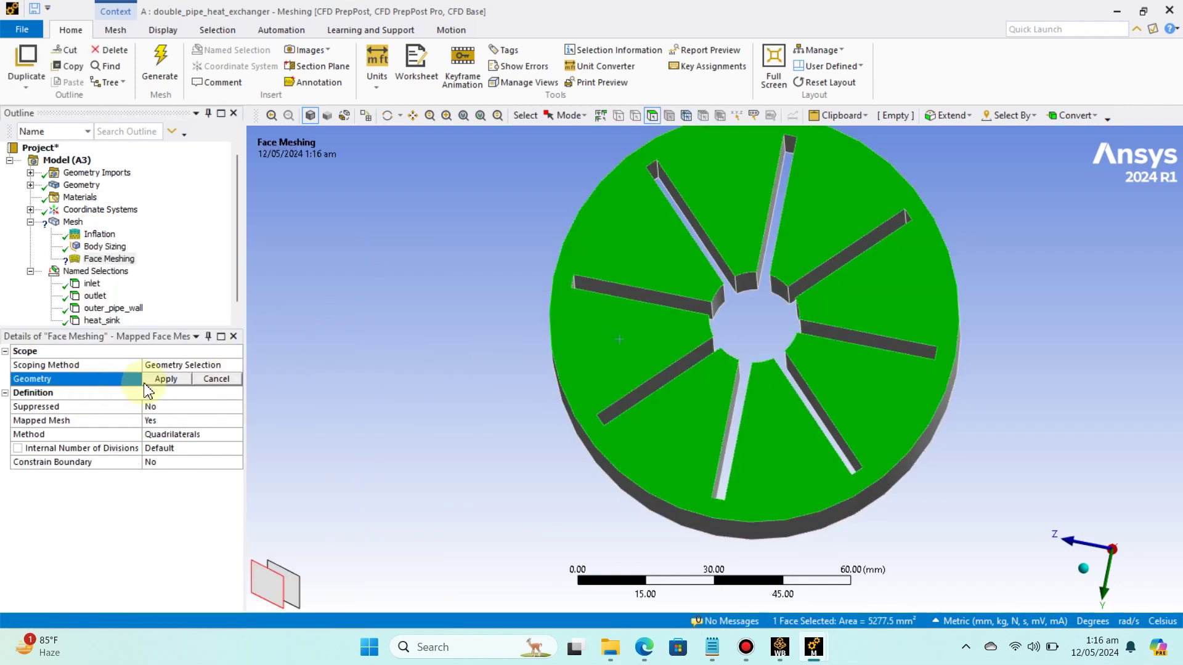
middle_click_drag(333, 333, 279, 352)
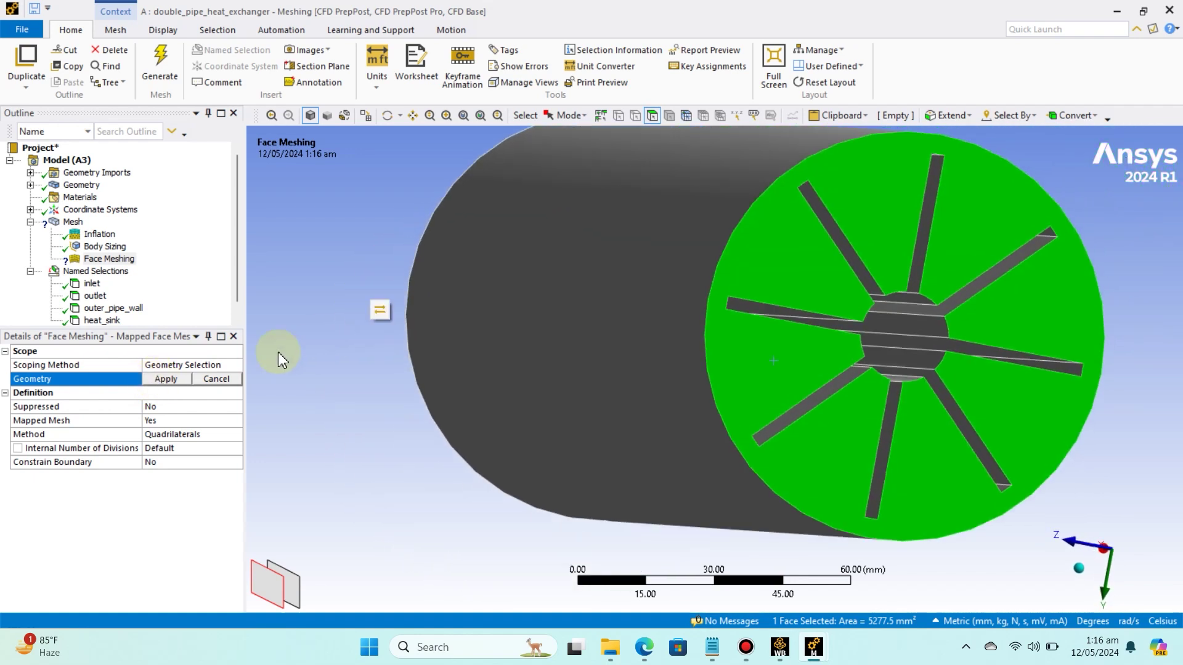
left_click(170, 380)
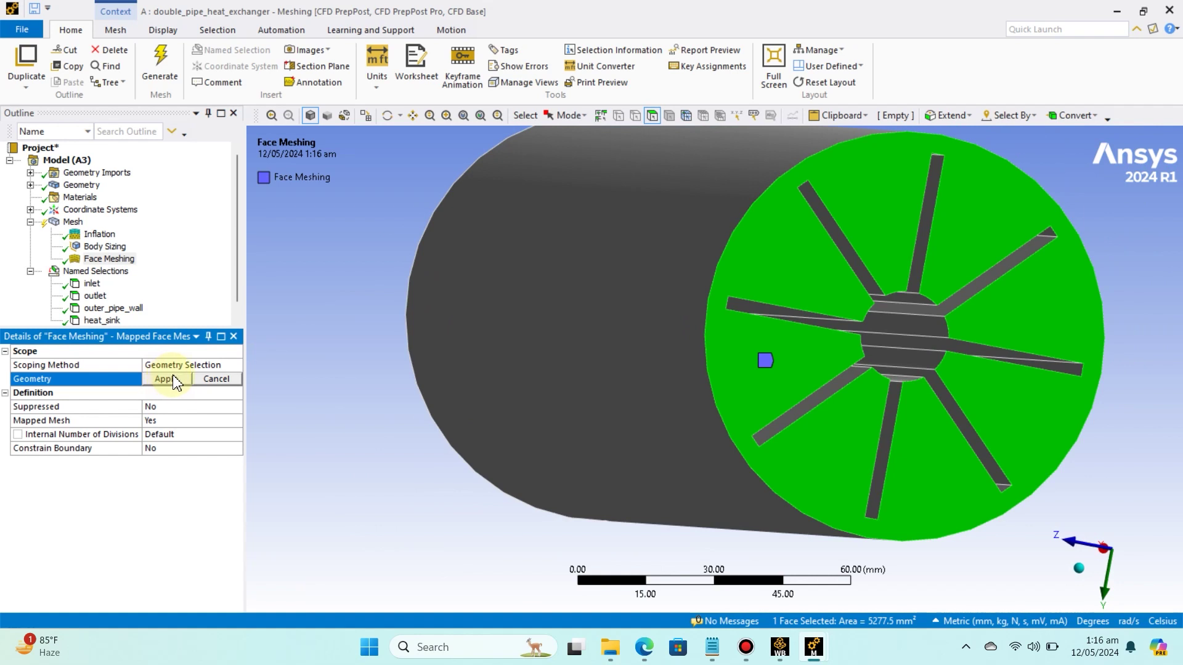
- Generate the mesh with the face meshing control and examine the elements on the finned end face
left_click(149, 61)
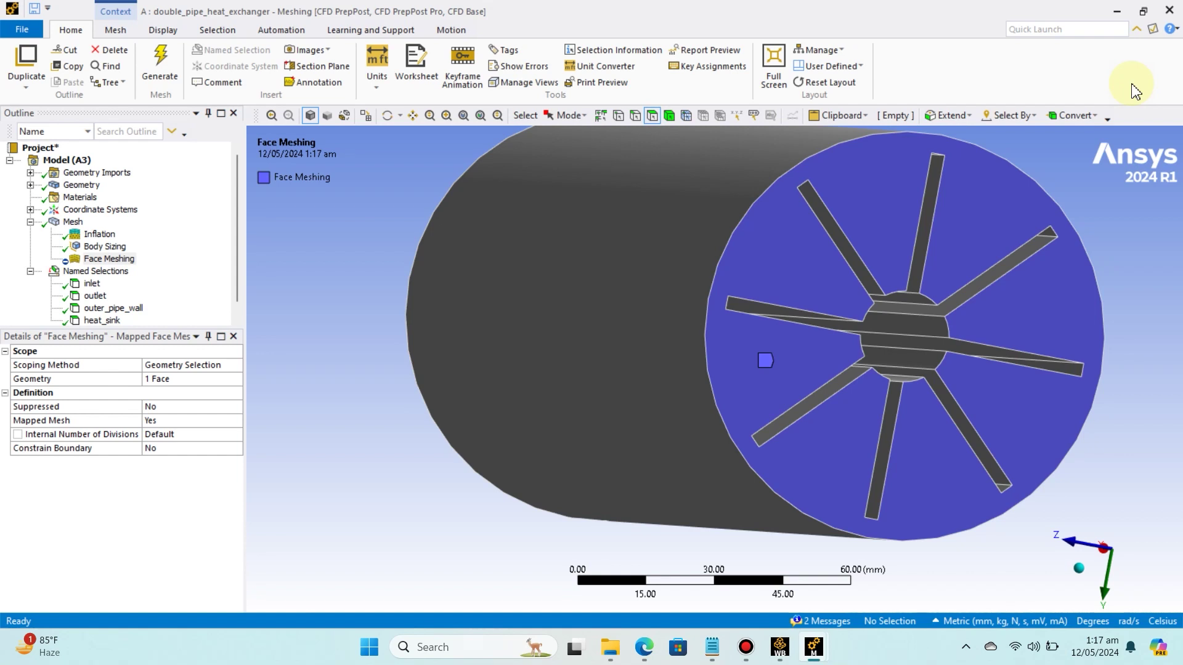
left_click(1080, 106)
left_click(56, 223)
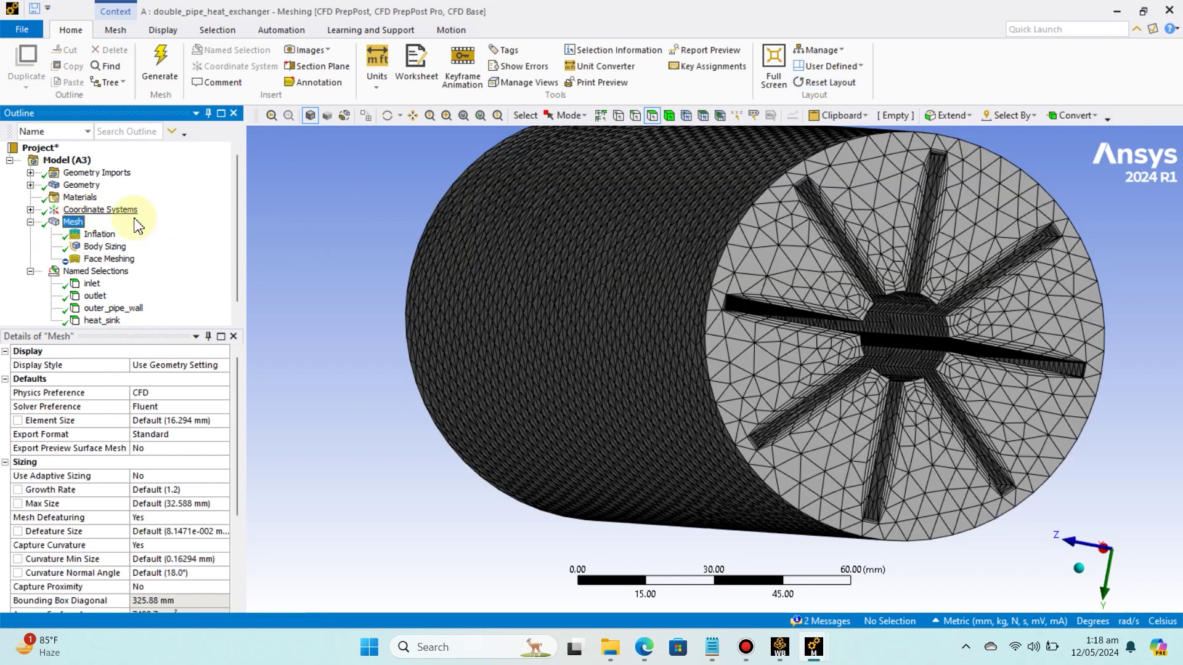
middle_click_drag(457, 276, 751, 229)
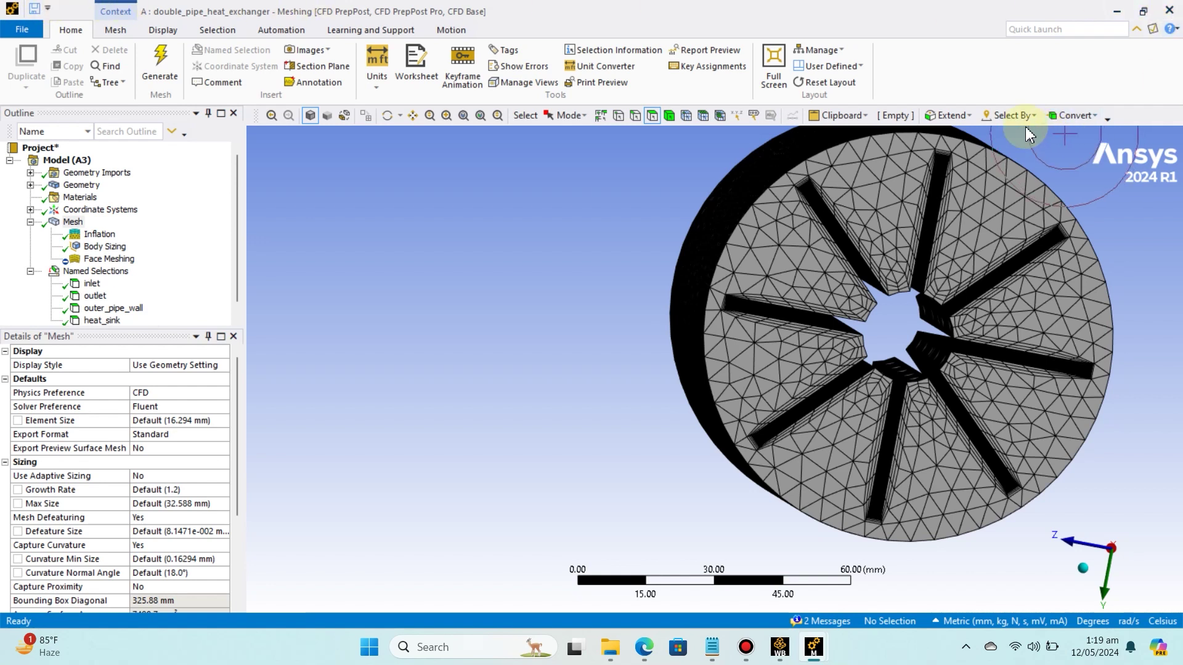
middle_click_drag(861, 159, 700, 233)
scroll(701, 231, "up", 3)
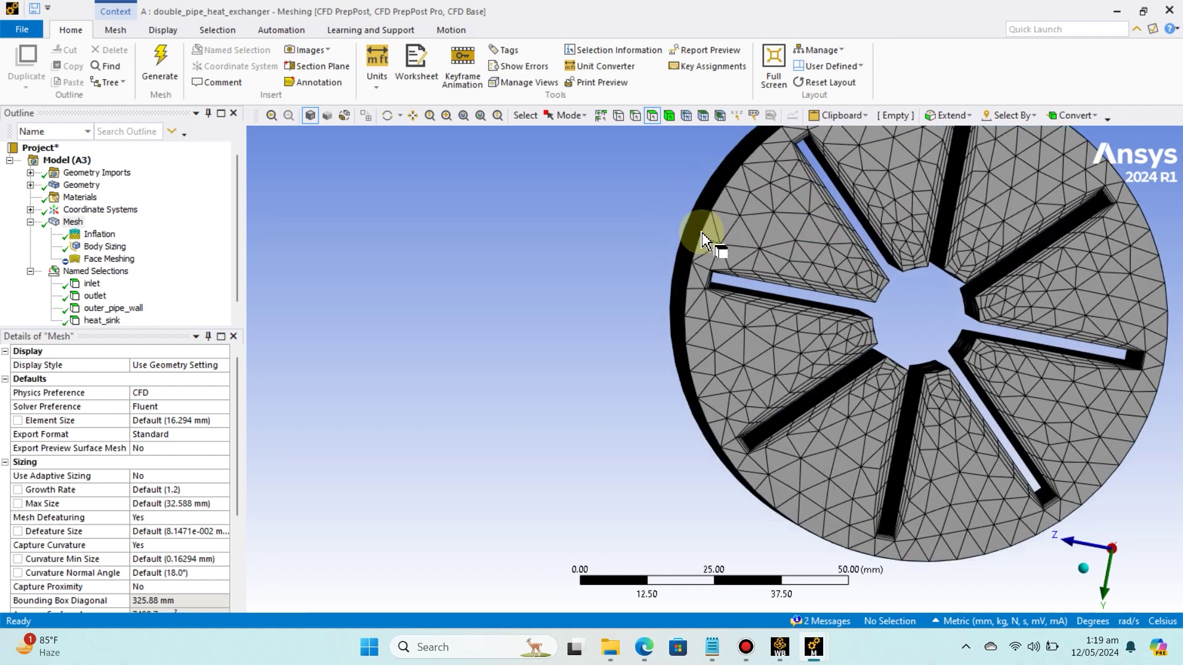
middle_click_drag(804, 226, 455, 257, "ctrl")
scroll(456, 256, "down", 2)
scroll(455, 256, "down", 1)
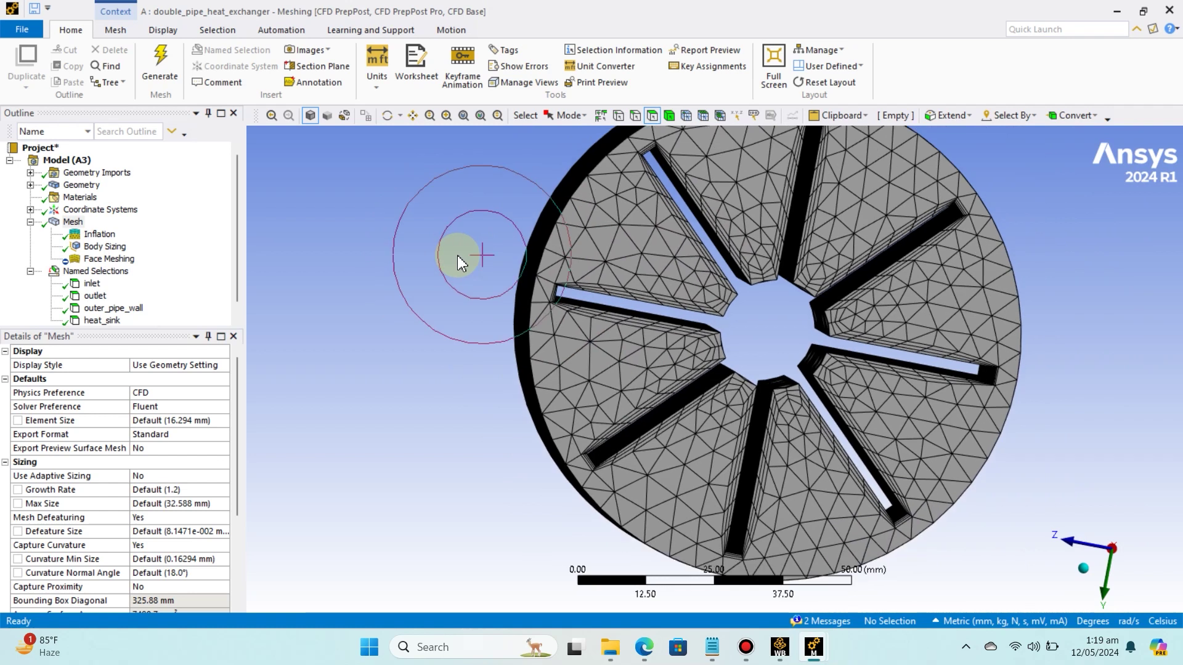
- Delete the face meshing control from the mesh
left_click(121, 261)
right_click(121, 262)
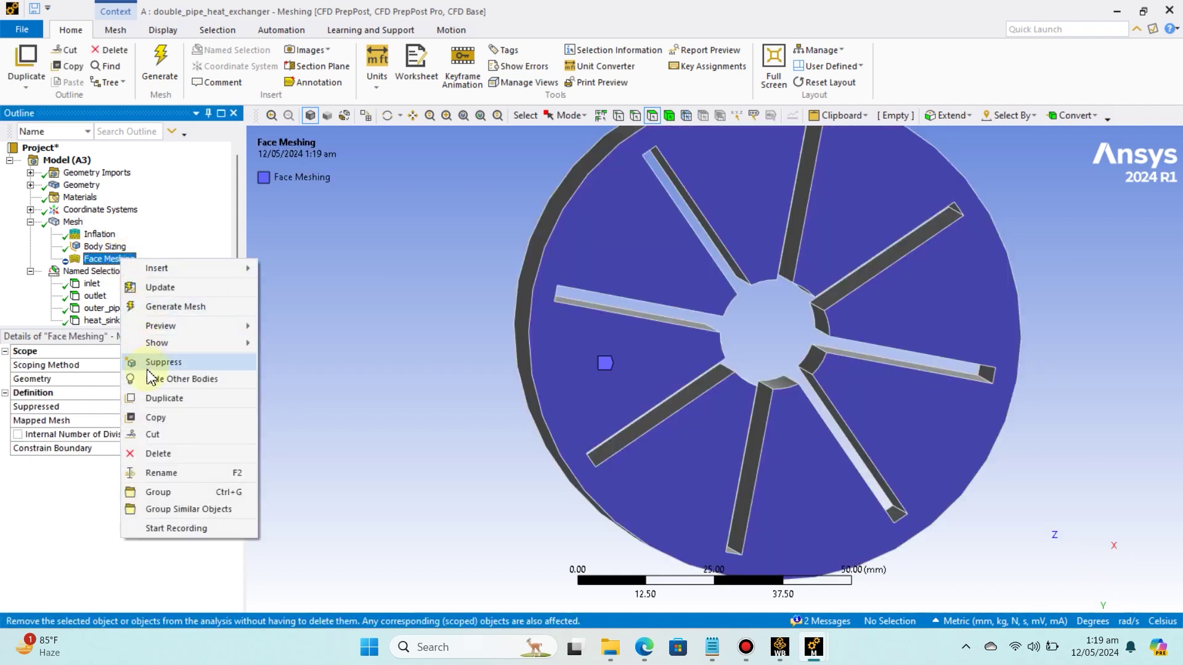
left_click(154, 454)
left_click(585, 376)
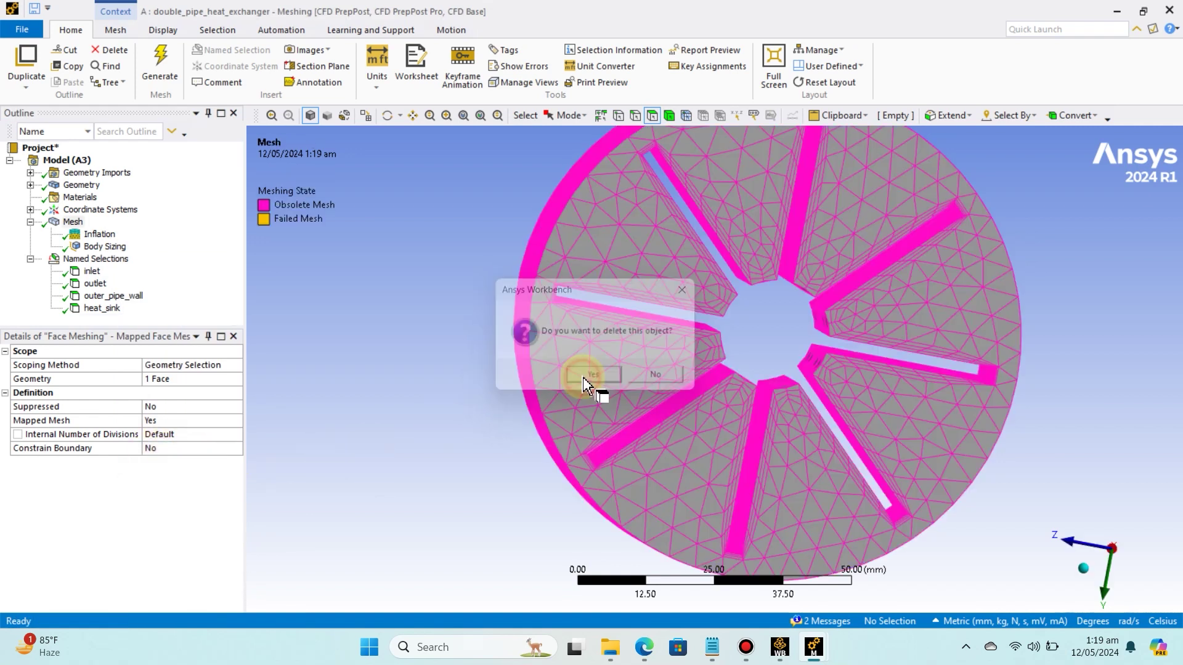
- Set the body sizing's element size to 3 mm
left_click(100, 247)
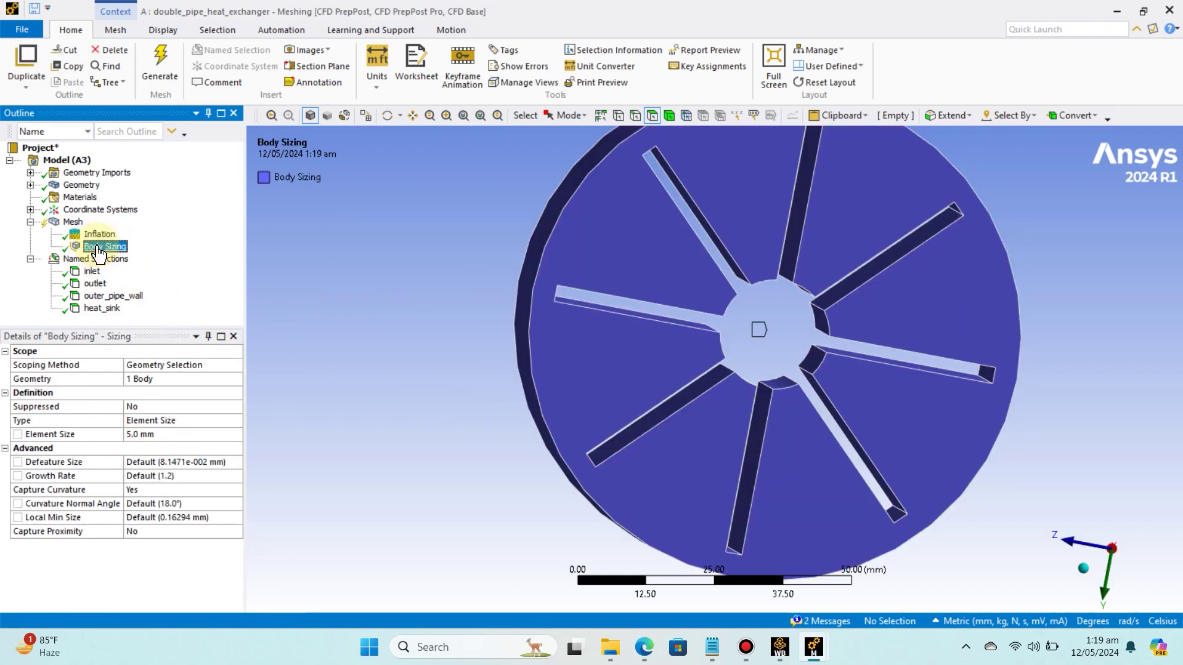
left_click(385, 278)
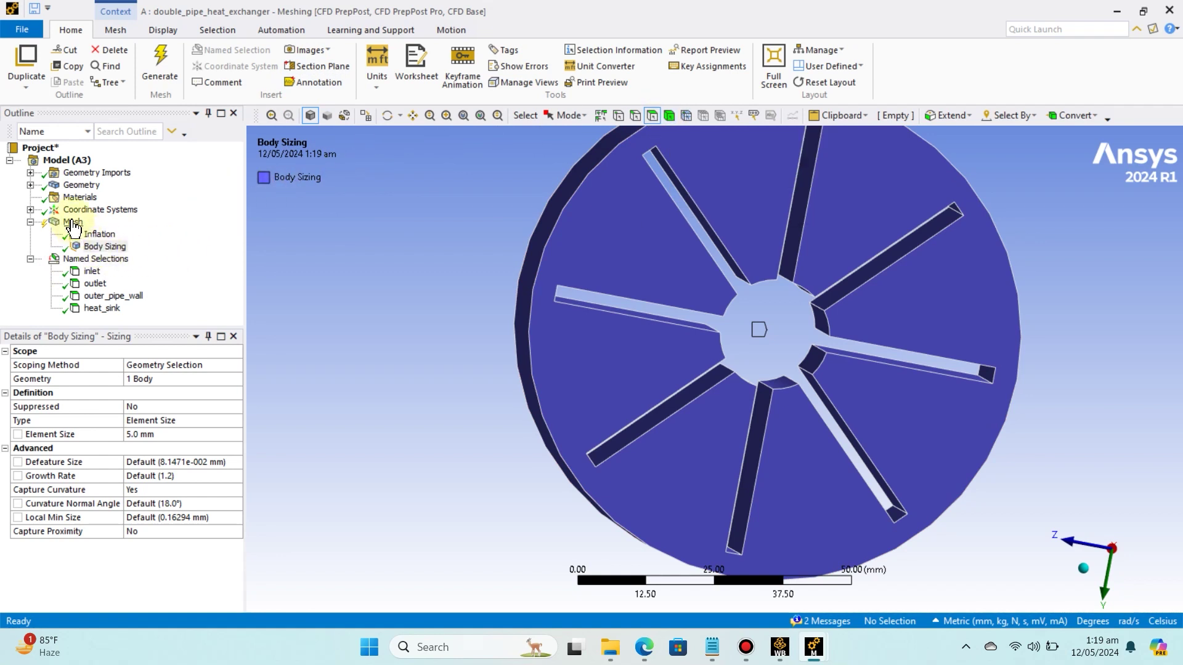
left_click(97, 247)
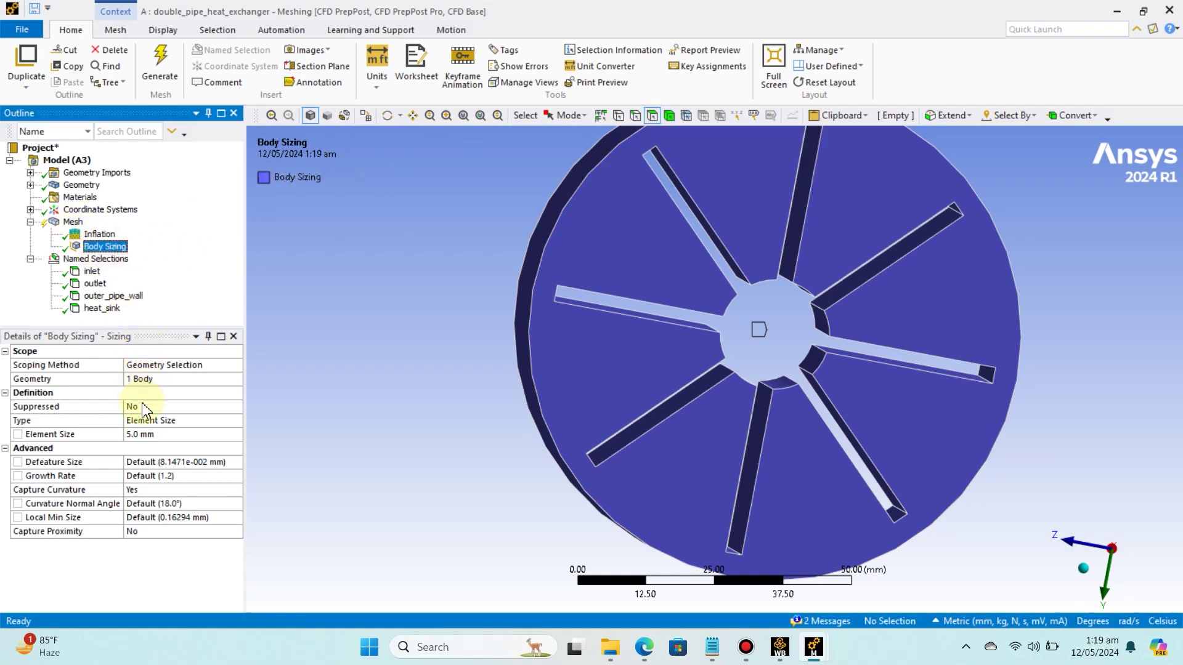
left_click(152, 439)
type("3")
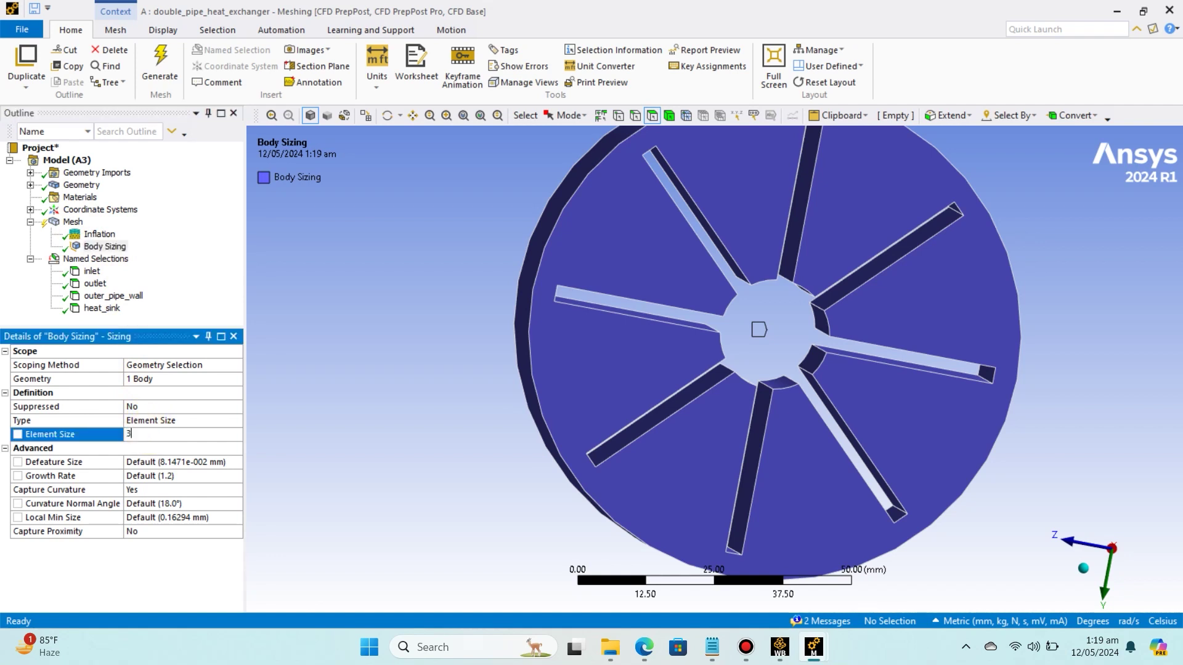
- Regenerate the mesh with the 3 mm body sizing, display it and inspect the elements between the fin slots
left_click(160, 65)
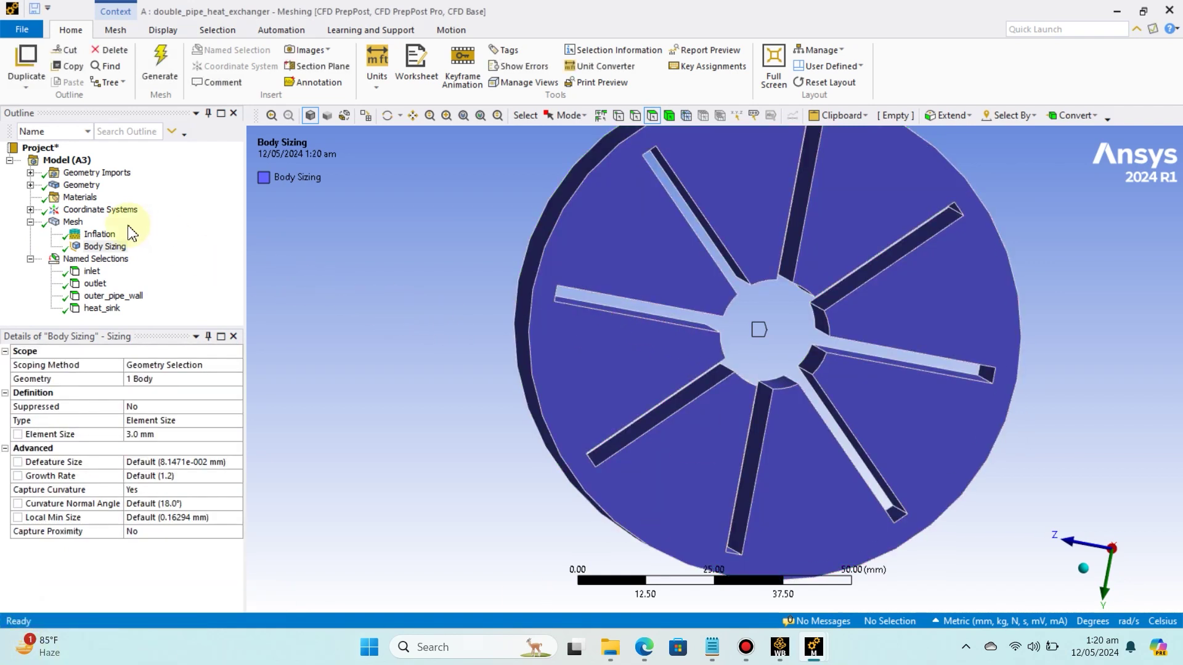
left_click(69, 222)
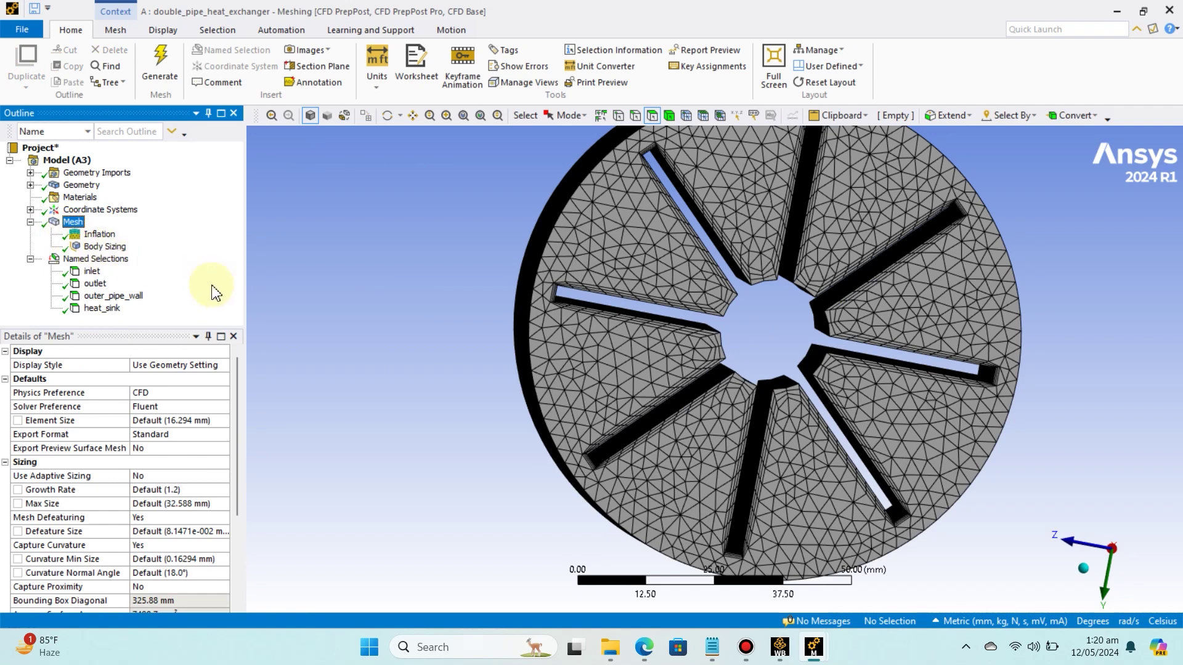
scroll(465, 393, "up", 10)
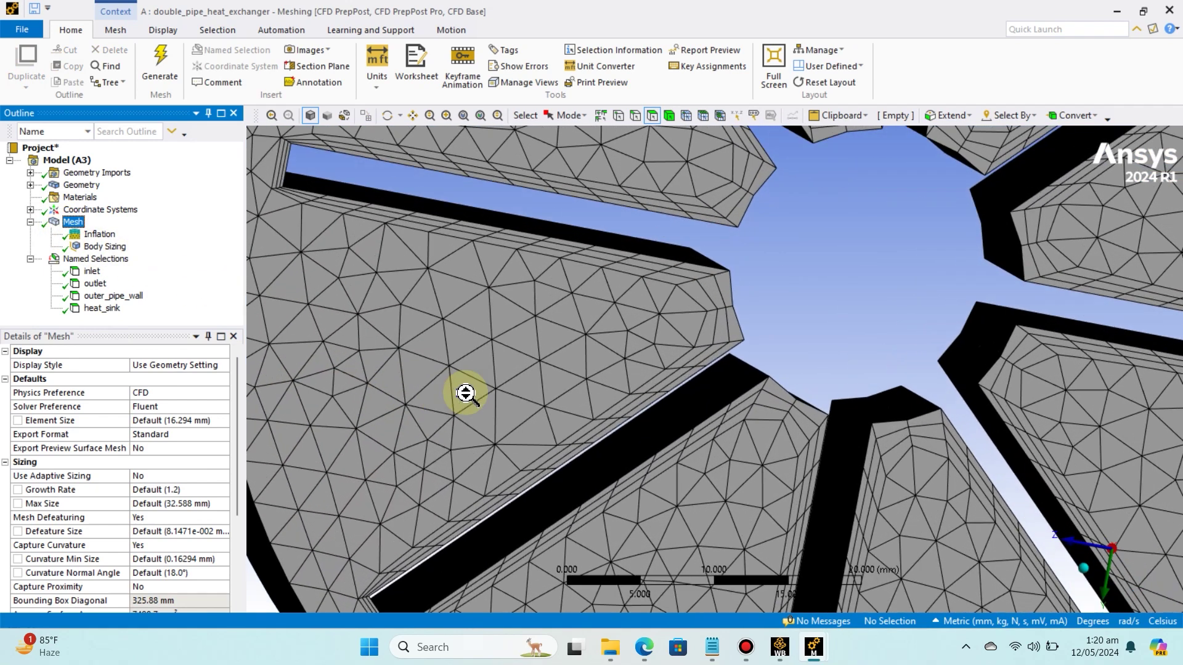
scroll(466, 393, "down", 10)
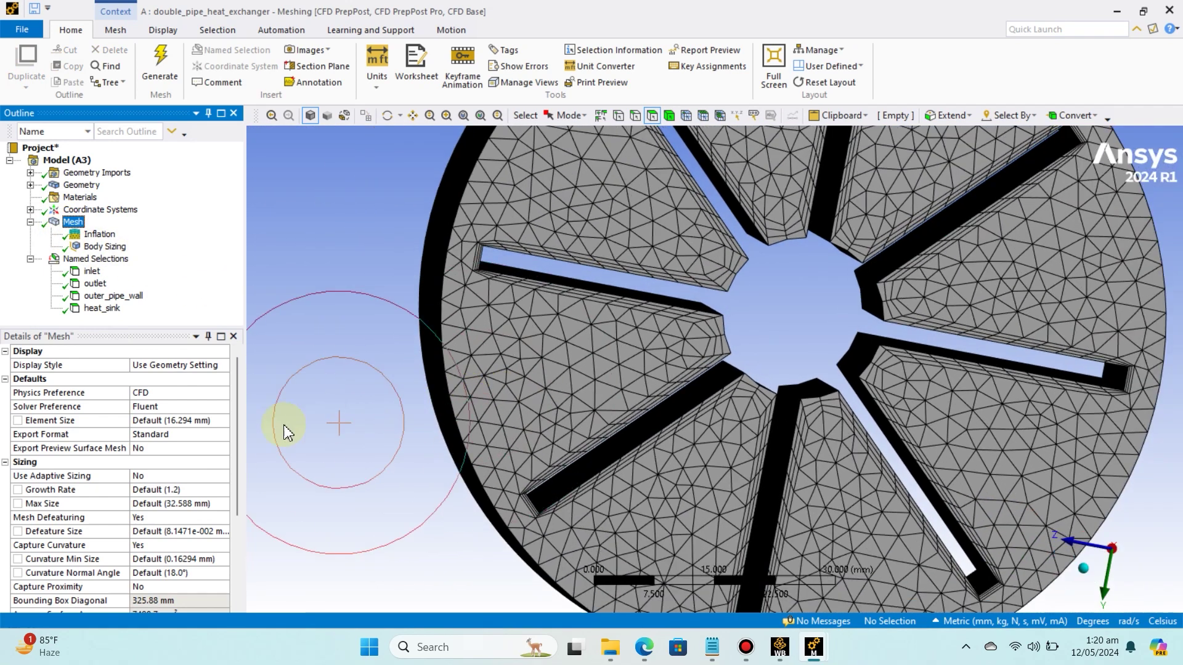
- Expand the mesh statistics and set Show Detailed Statistics to Yes to review the node and element counts by type
left_click_drag(234, 421, 234, 523)
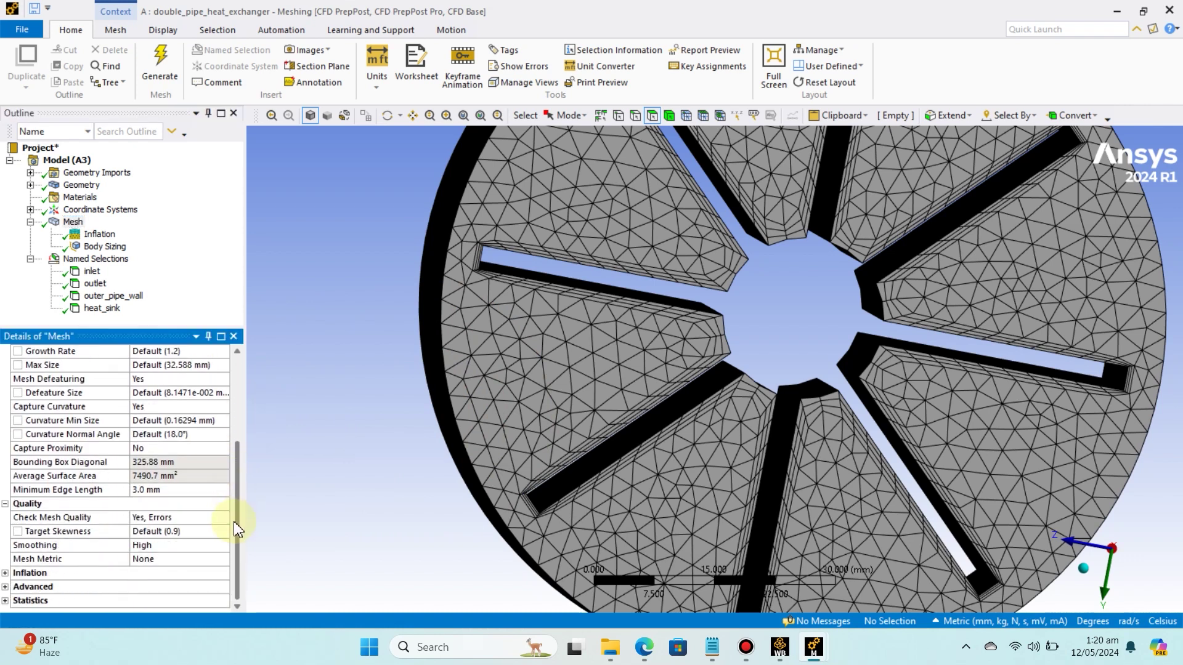
left_click(5, 601)
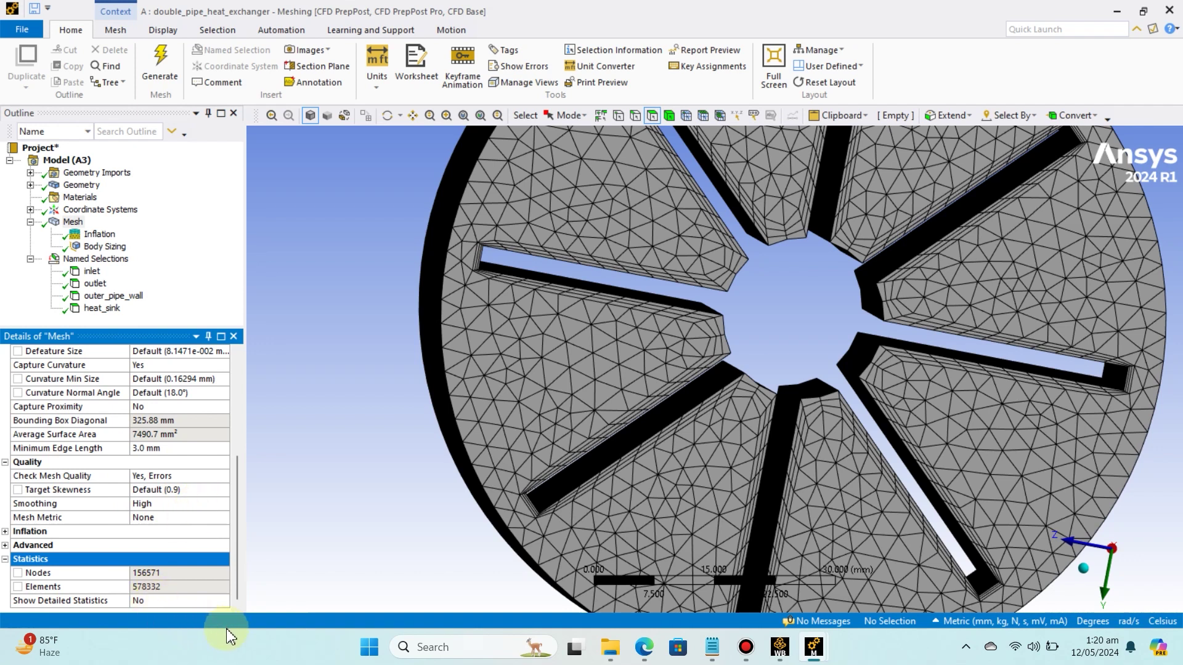
left_click(223, 597)
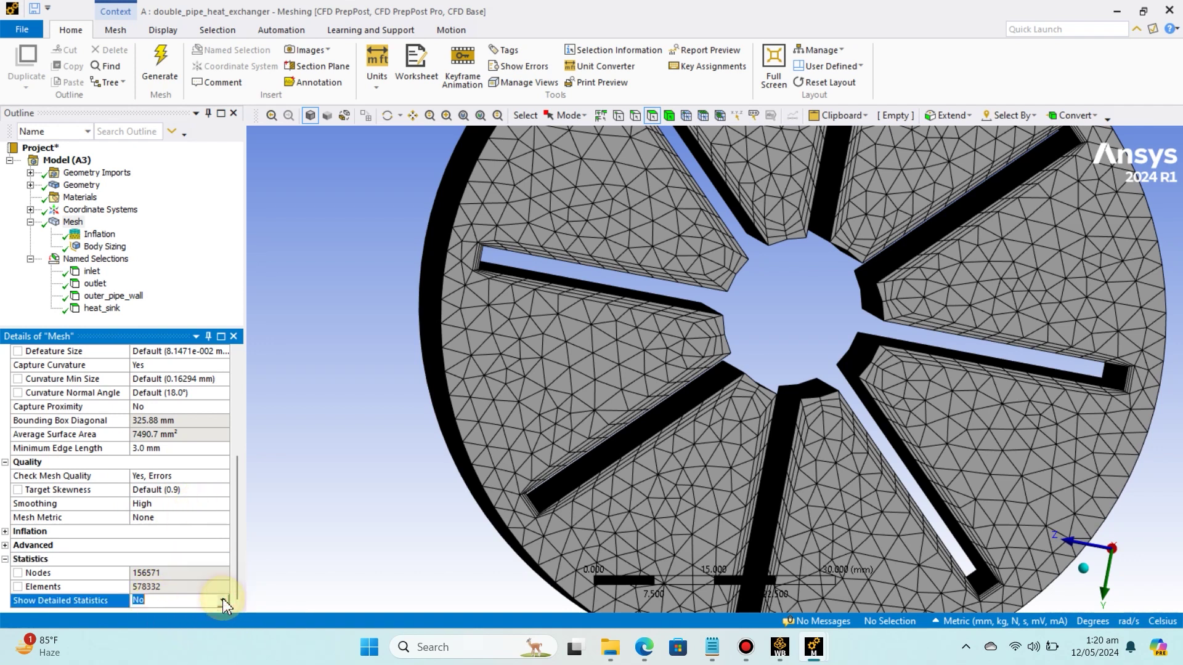
left_click(222, 601)
left_click(169, 624)
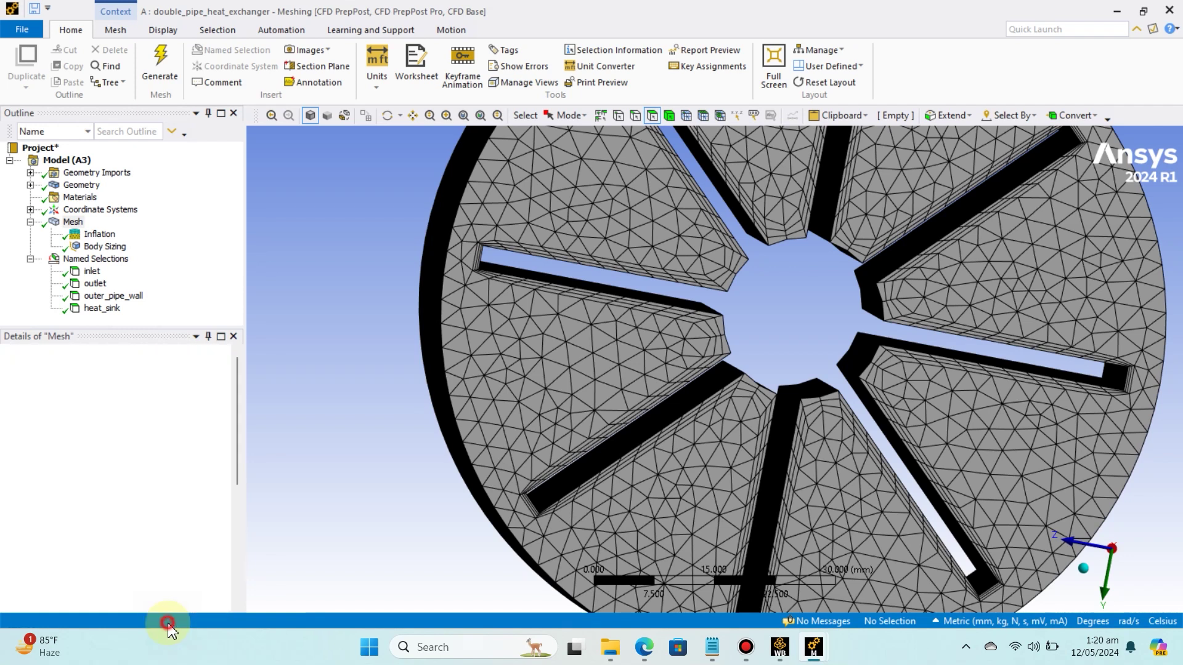
left_click_drag(238, 556, 233, 601)
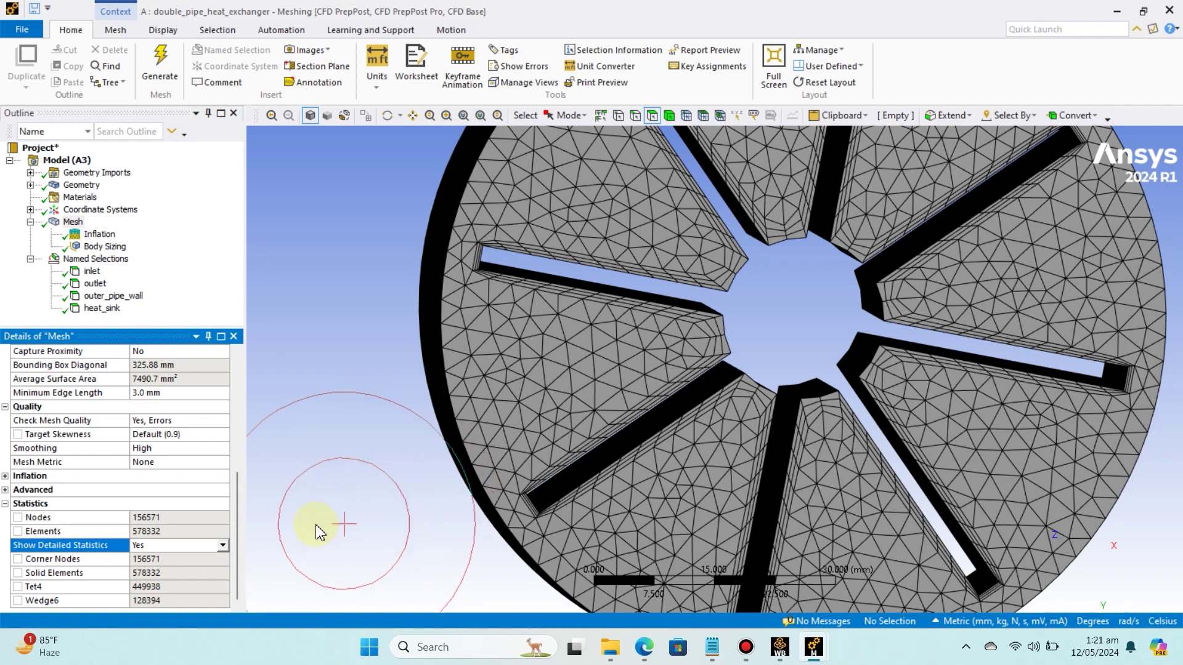
- Expand the mesh's Advanced settings and examine the detailed node, Tet4 and Wedge6 statistics along with the global sizing settings
left_click(5, 490)
scroll(37, 518, "down", 3)
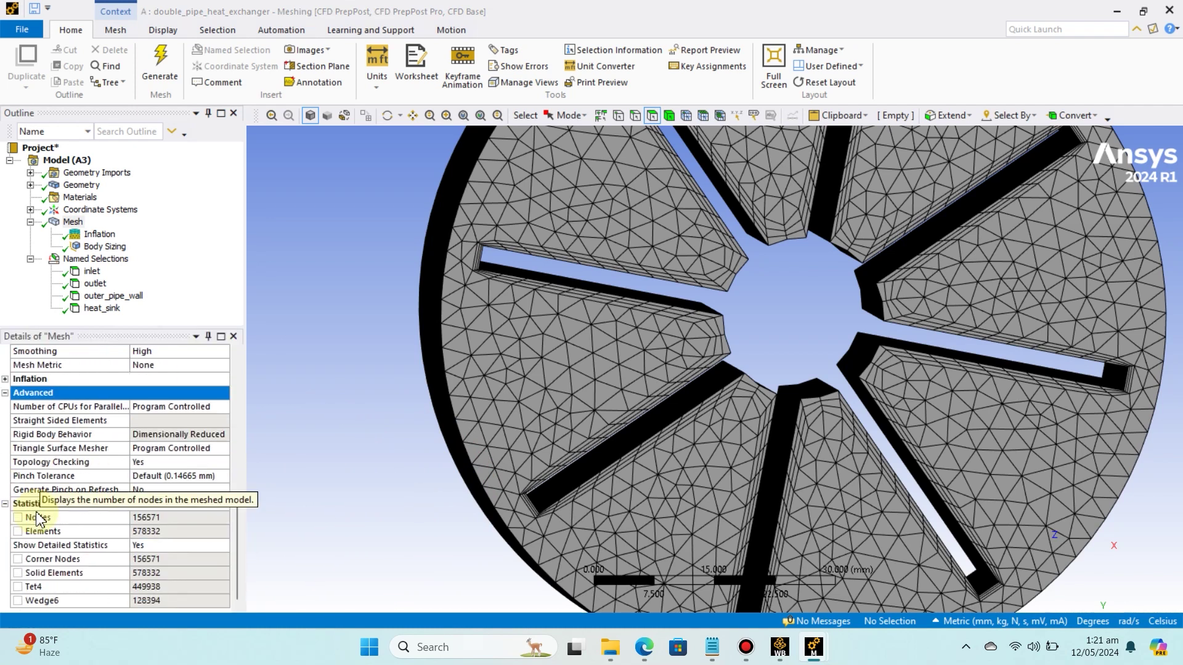
left_click(174, 545)
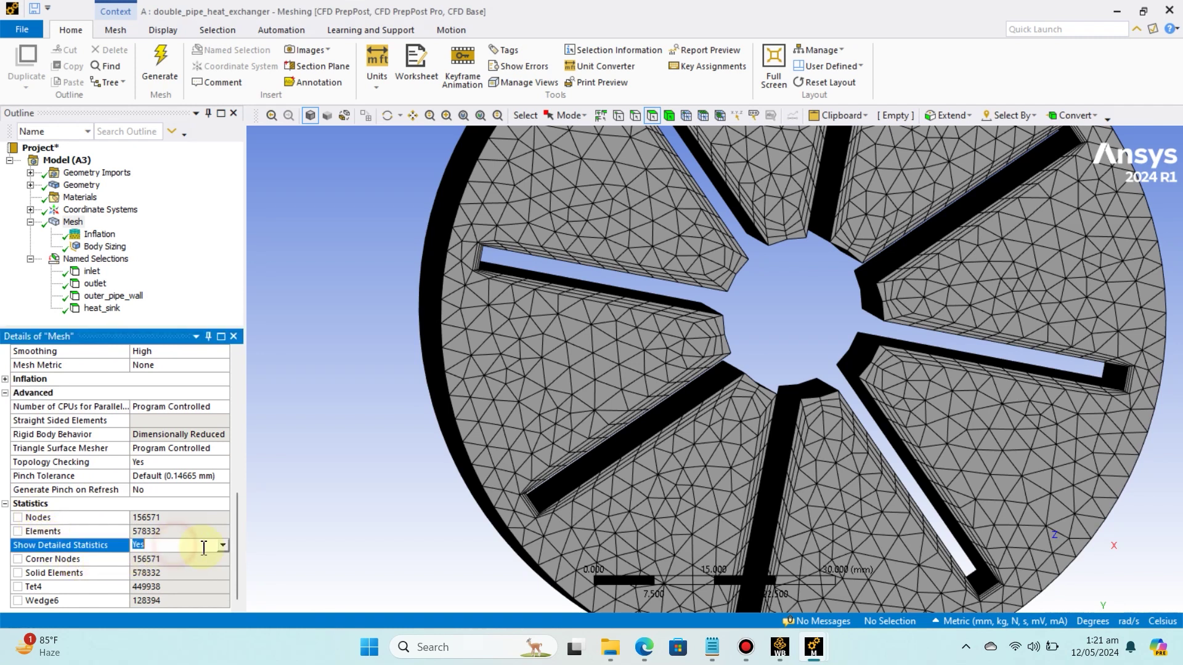
left_click(65, 587)
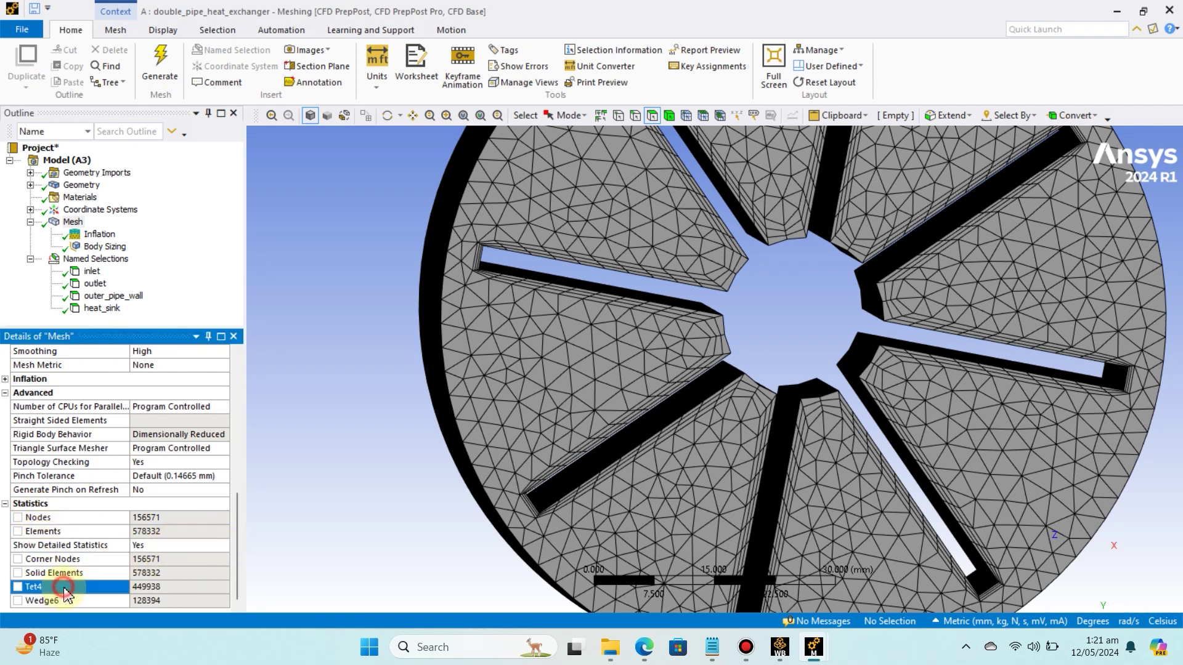
left_click(73, 574)
left_click(98, 561)
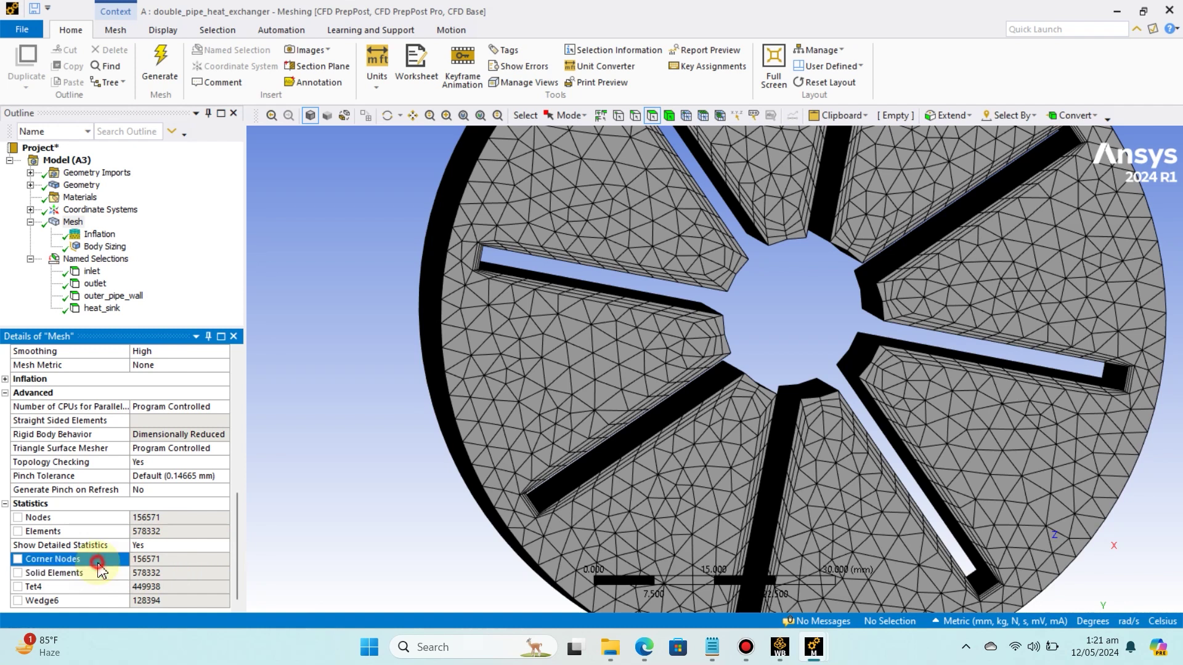
left_click(81, 602)
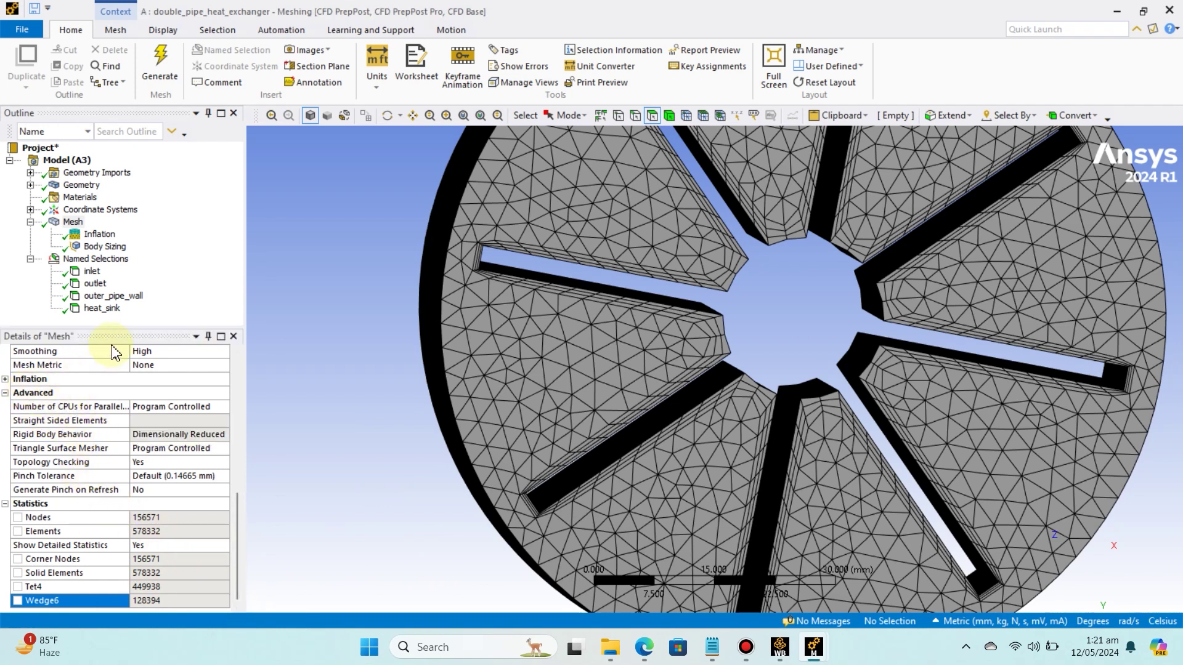
left_click(73, 222)
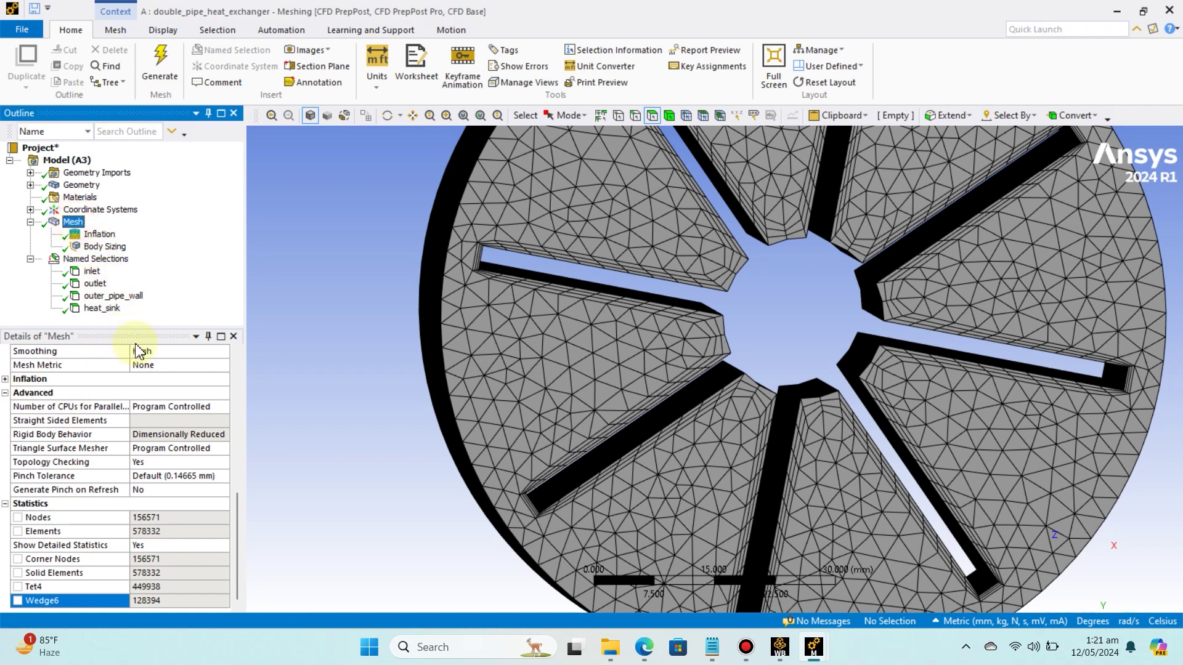
scroll(194, 453, "up", 7)
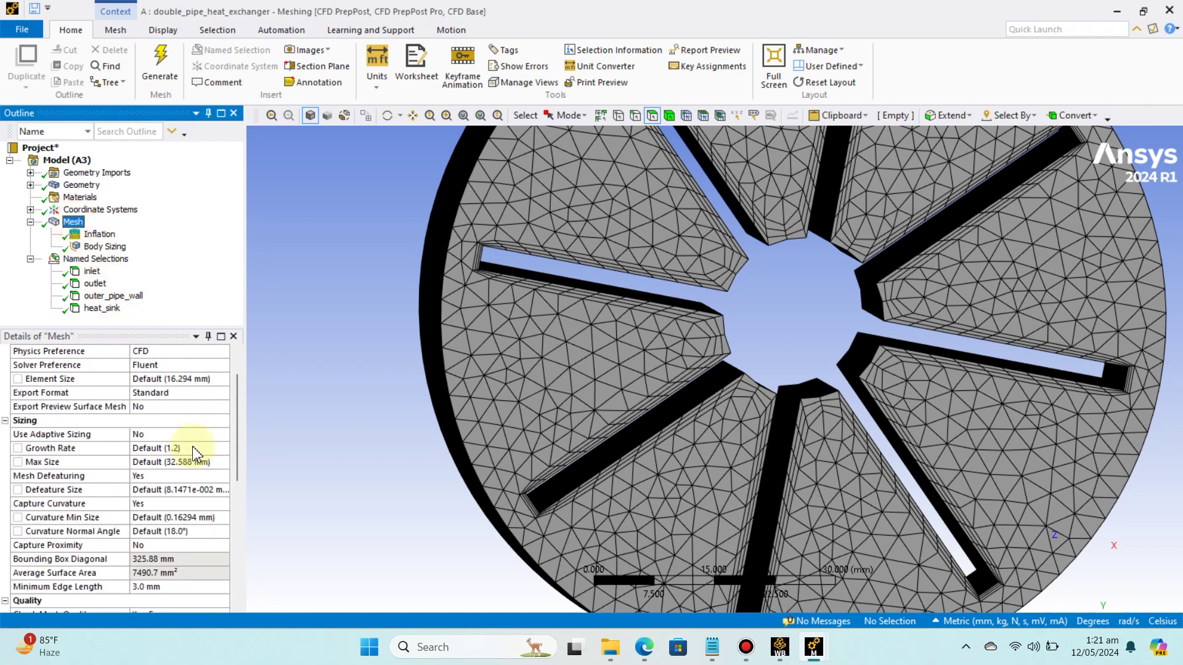
scroll(195, 454, "up", 1)
scroll(196, 454, "down", 1)
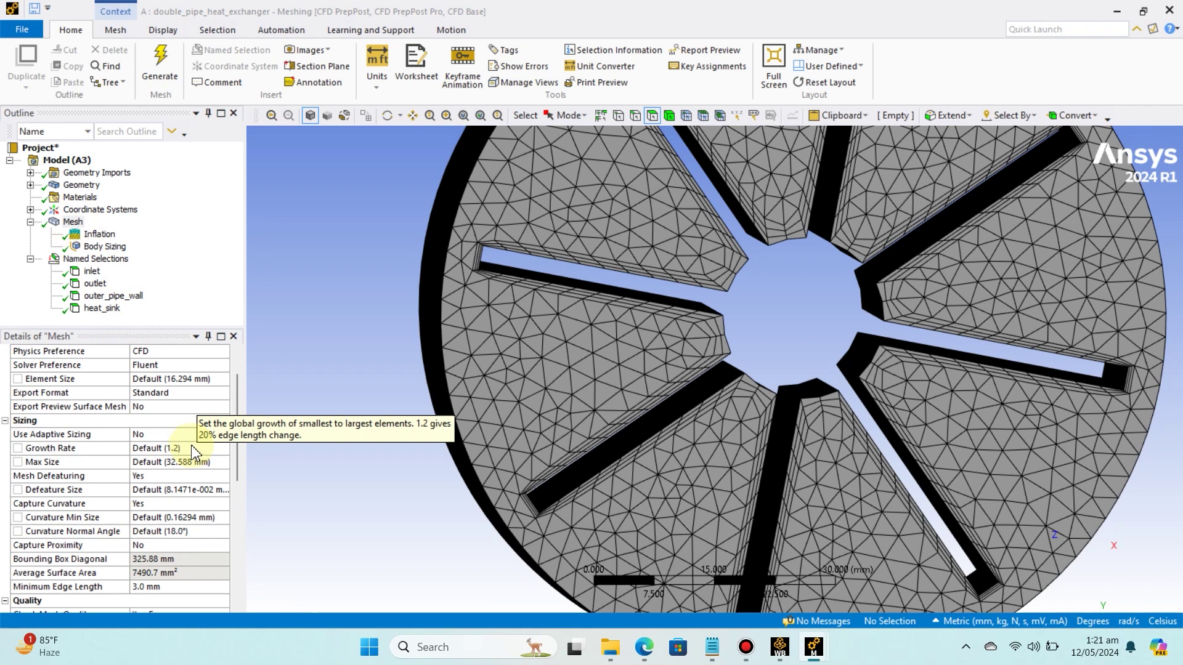
- Set the body sizing's element size to 2.5 mm and regenerate the mesh
left_click(103, 246)
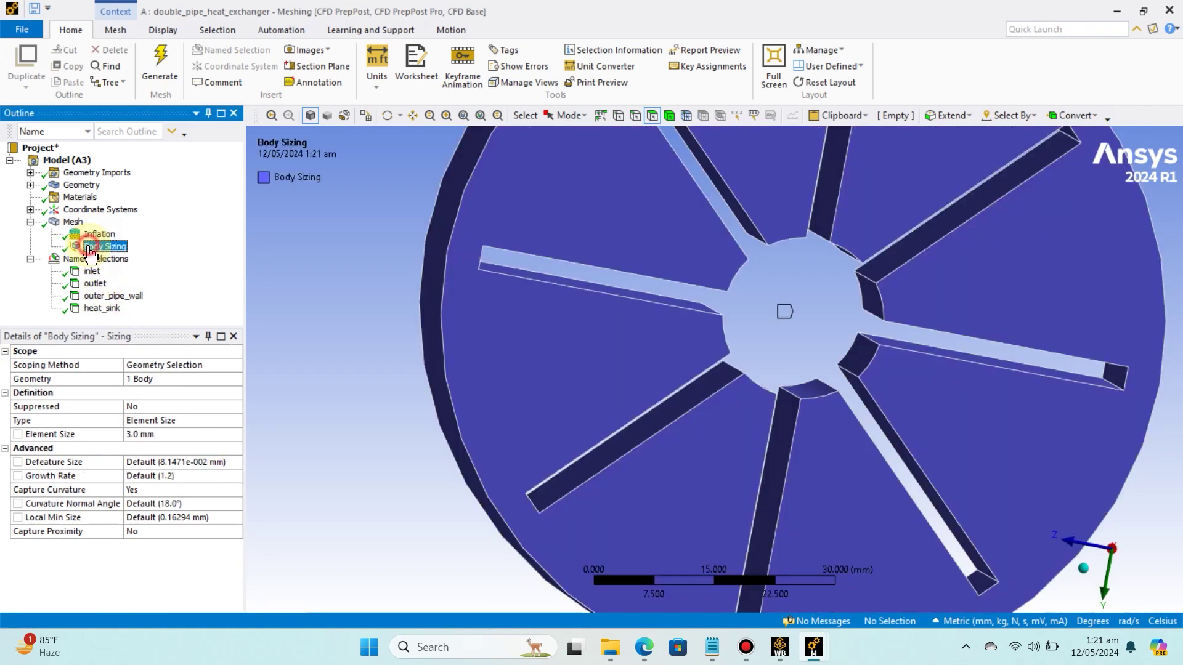
left_click(151, 437)
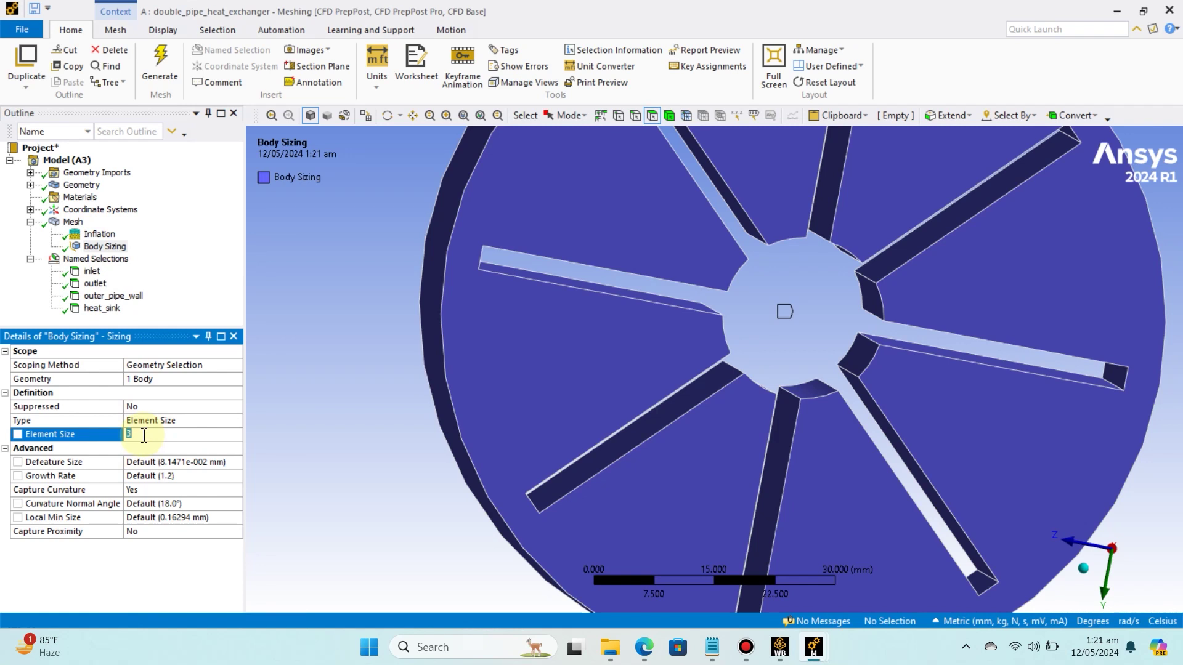
type("2.5")
key("Return")
left_click(158, 62)
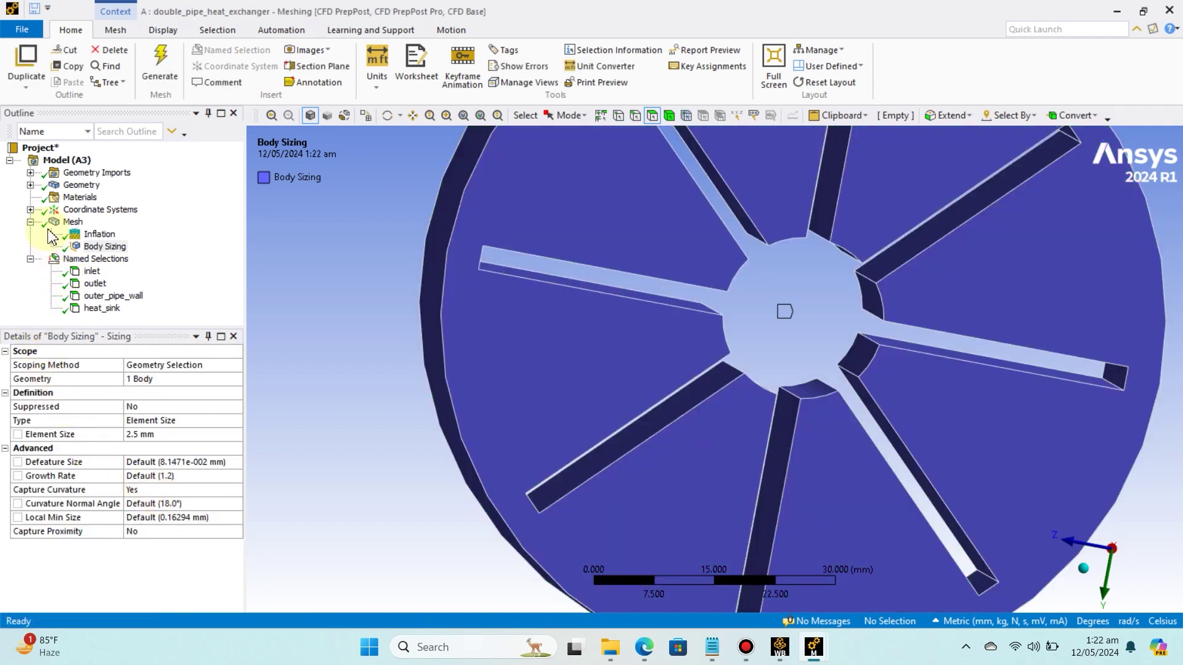
- Display the regenerated mesh, inspect the finned end face, and review the node and element counts in the mesh statistics
left_click(72, 221)
middle_click_drag(309, 414, 356, 425)
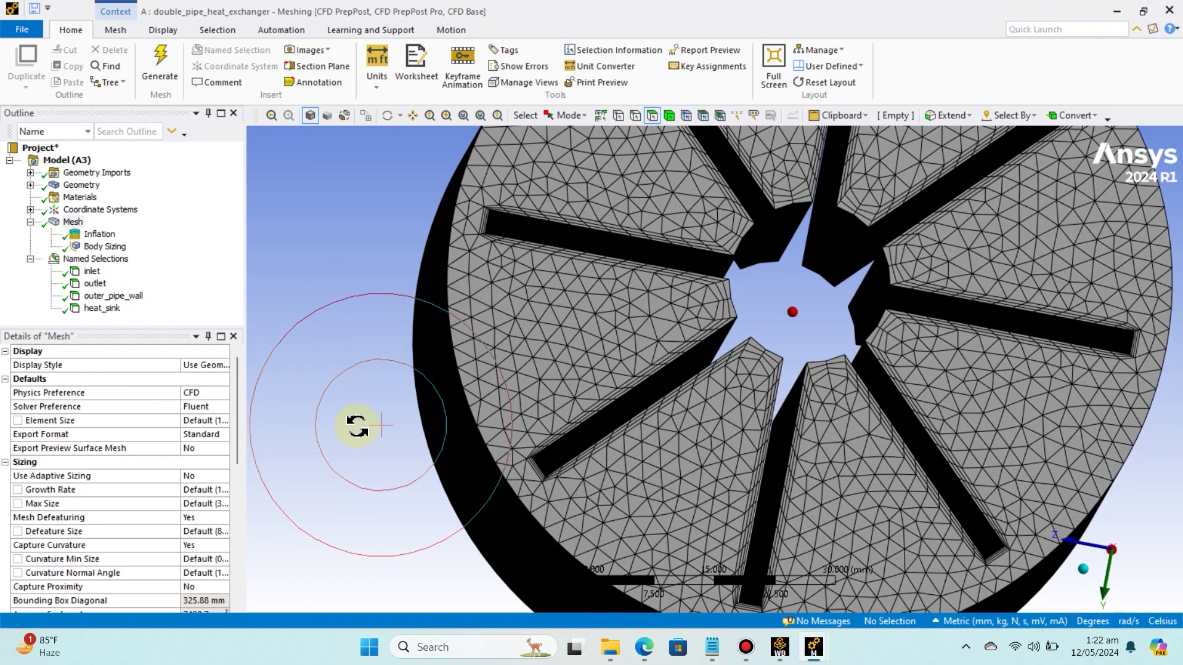
left_click_drag(243, 468, 300, 471)
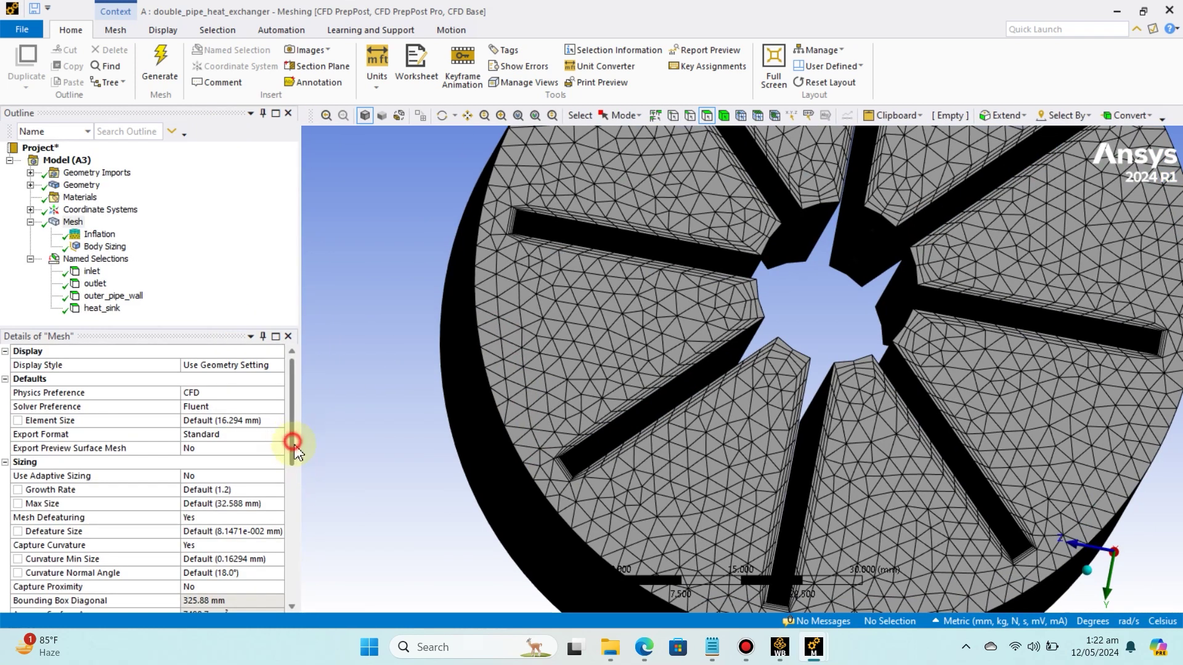
left_click_drag(290, 447, 269, 585)
left_click(267, 575)
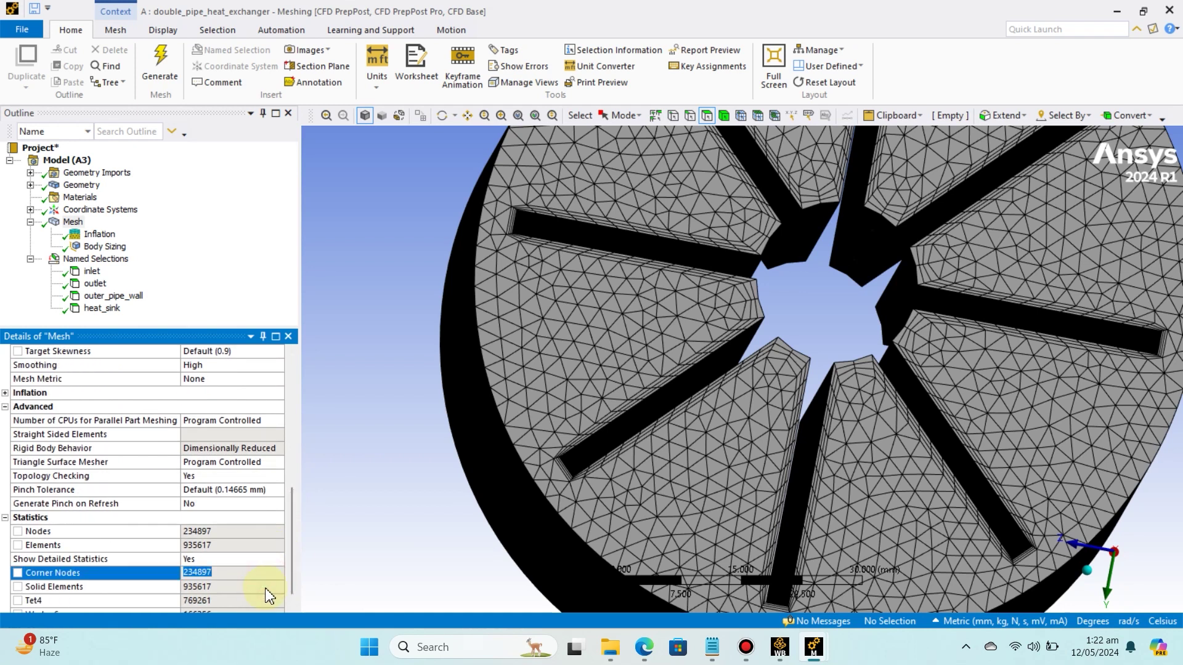
left_click(322, 547)
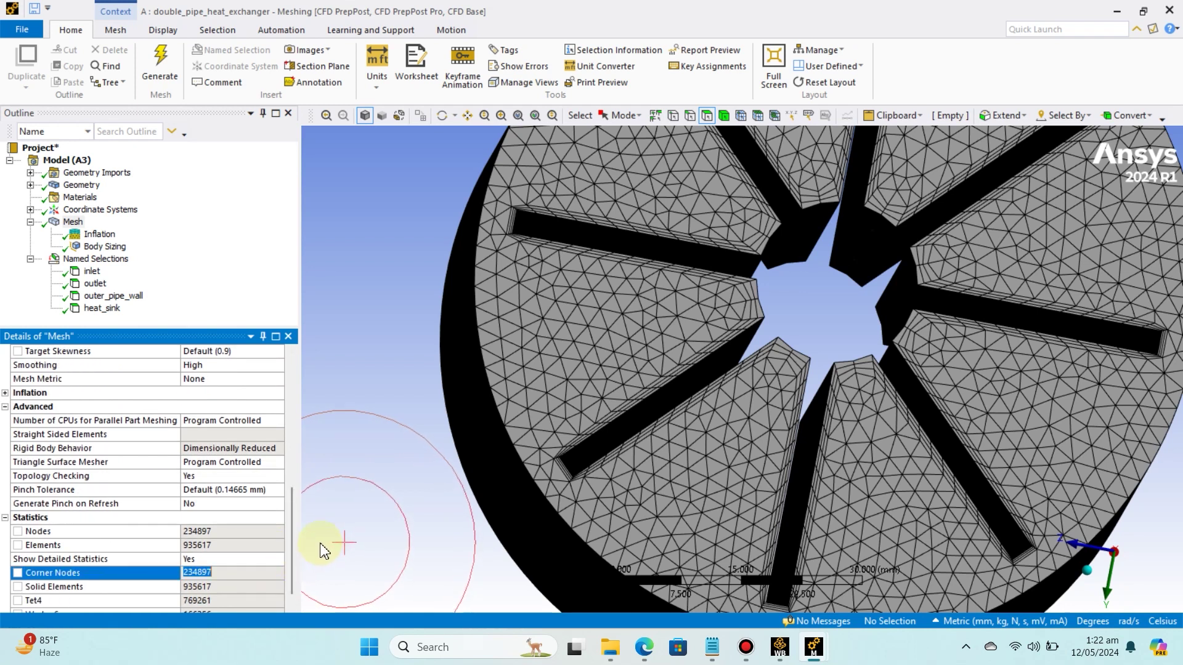
- Set Show Detailed Statistics to No and back to Yes
left_click(250, 559)
left_click(279, 559)
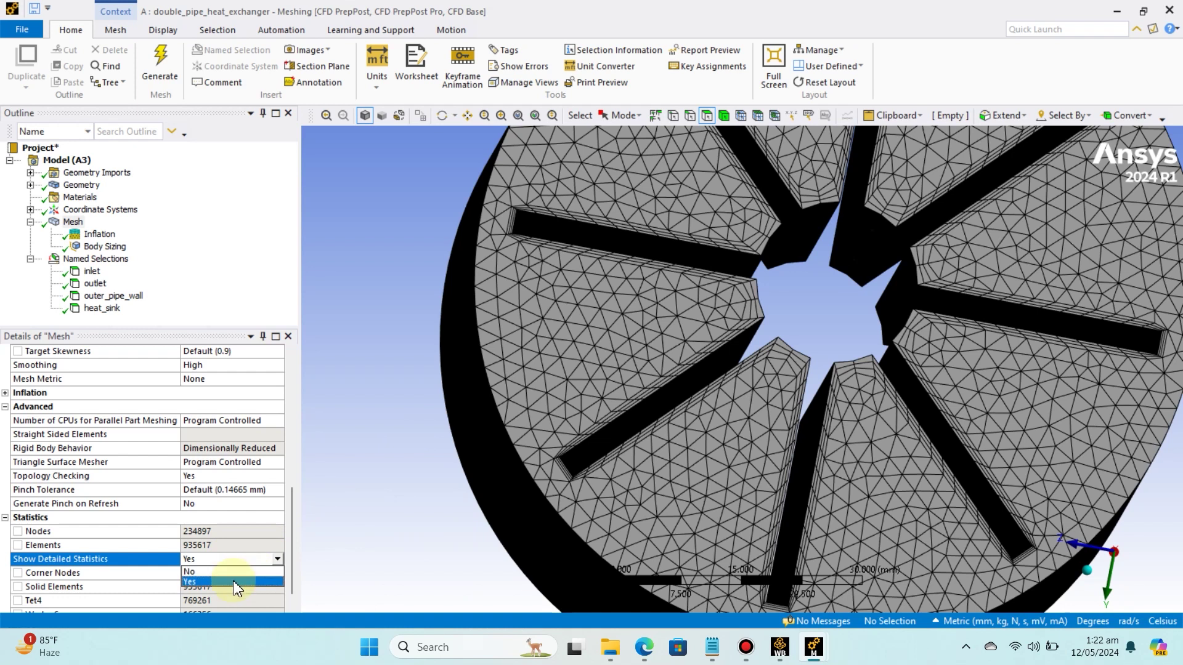
left_click(238, 572)
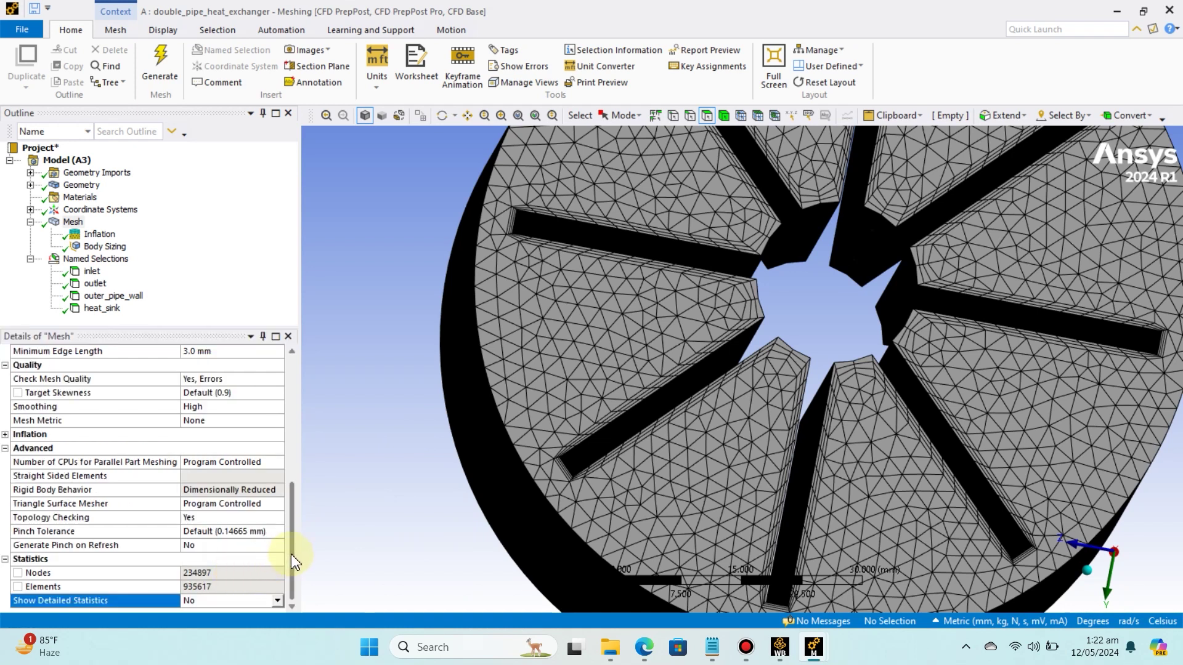
left_click(278, 600)
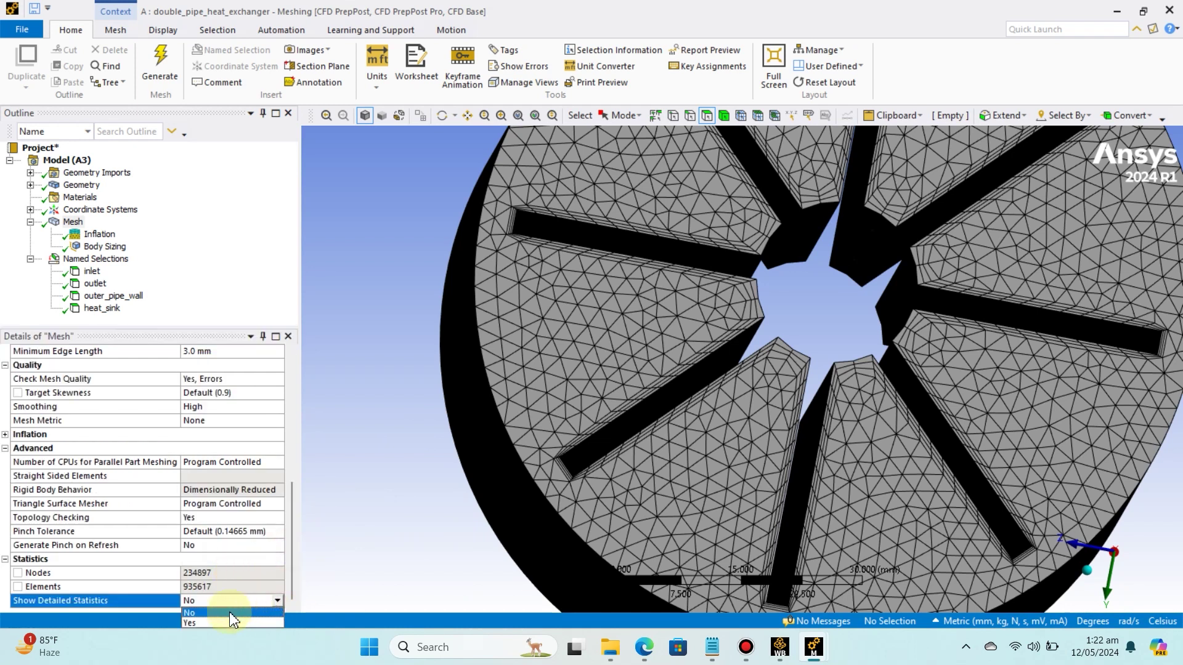
left_click(213, 621)
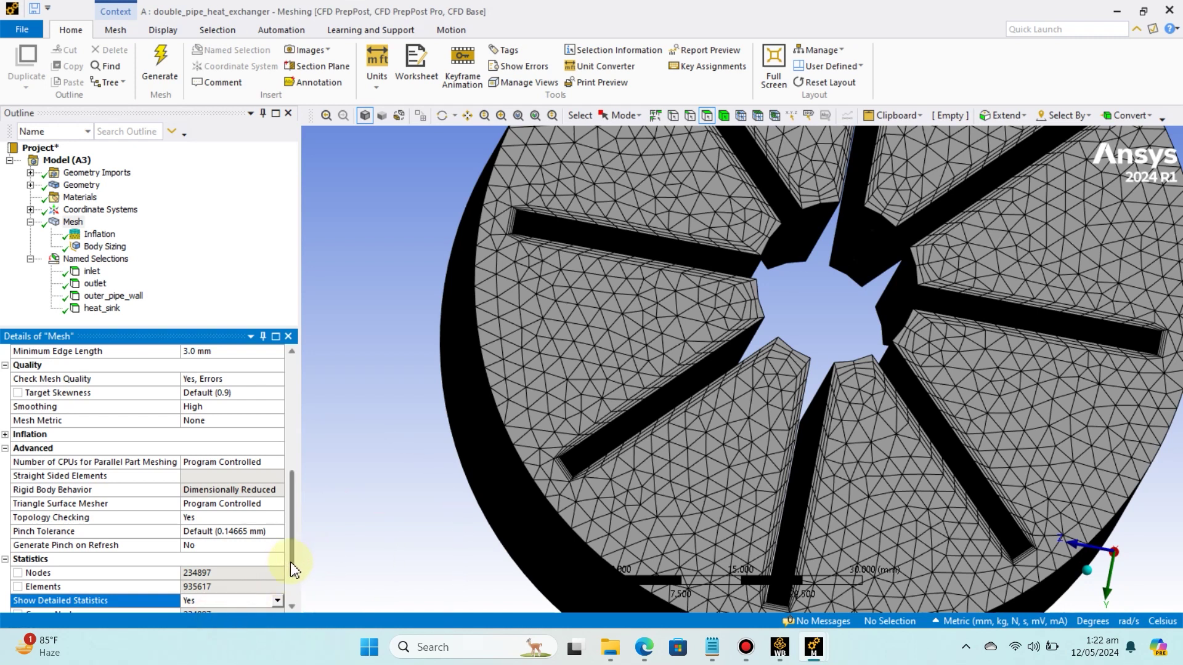
left_click_drag(290, 562, 289, 446)
right_click(54, 223)
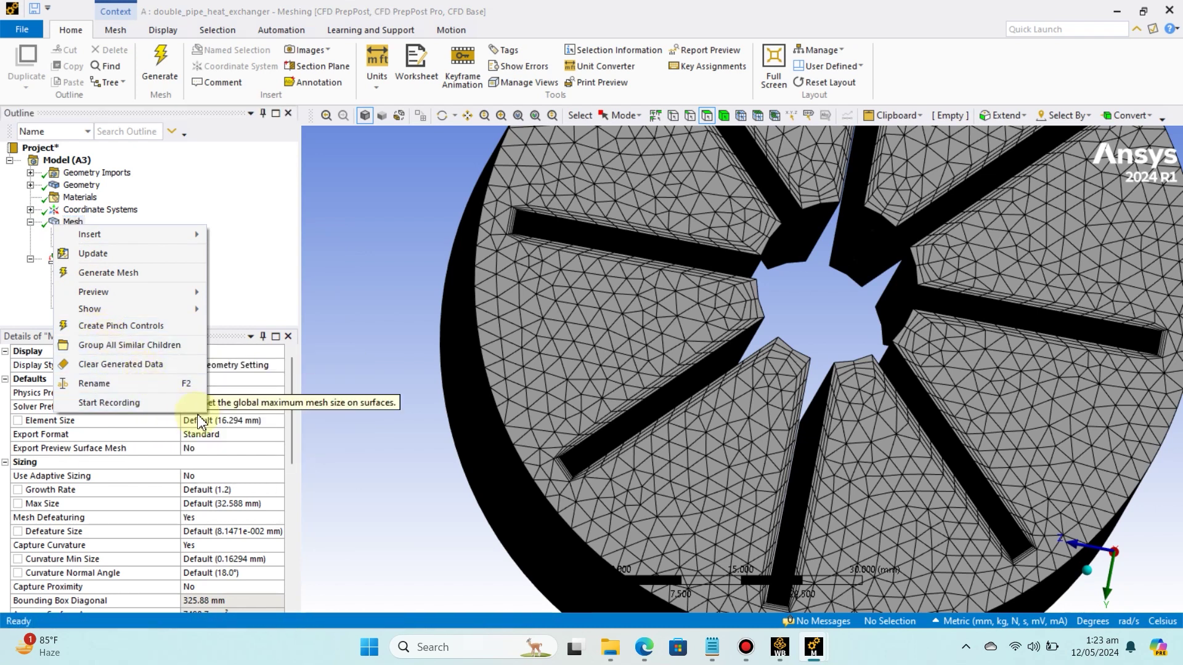
left_click(358, 283)
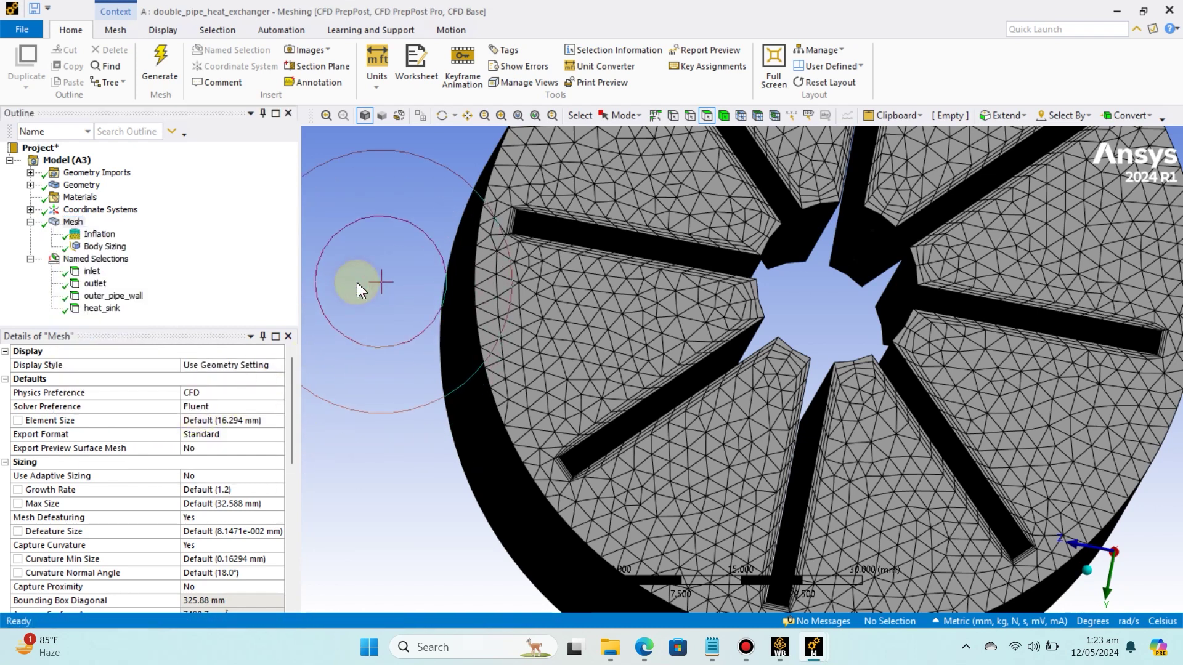
- Select the whole meshed body and create a named selection called fluid_body from it
scroll(359, 289, "down", 5)
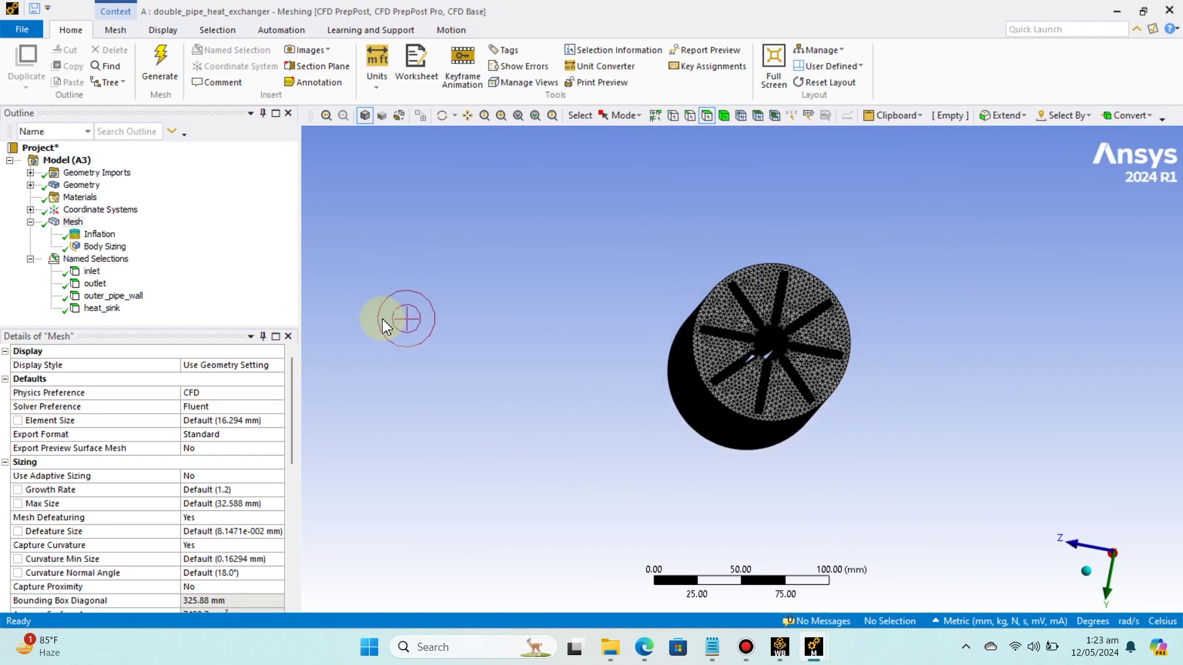
middle_click_drag(382, 319, 459, 350)
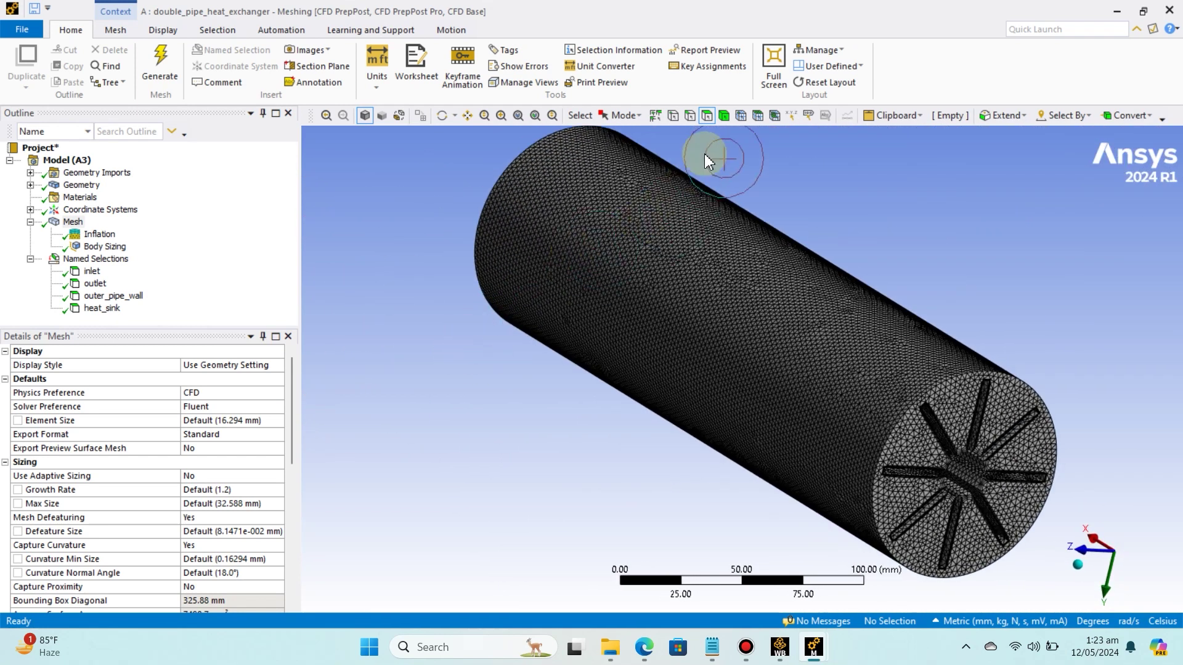
left_click(724, 116)
left_click(684, 279)
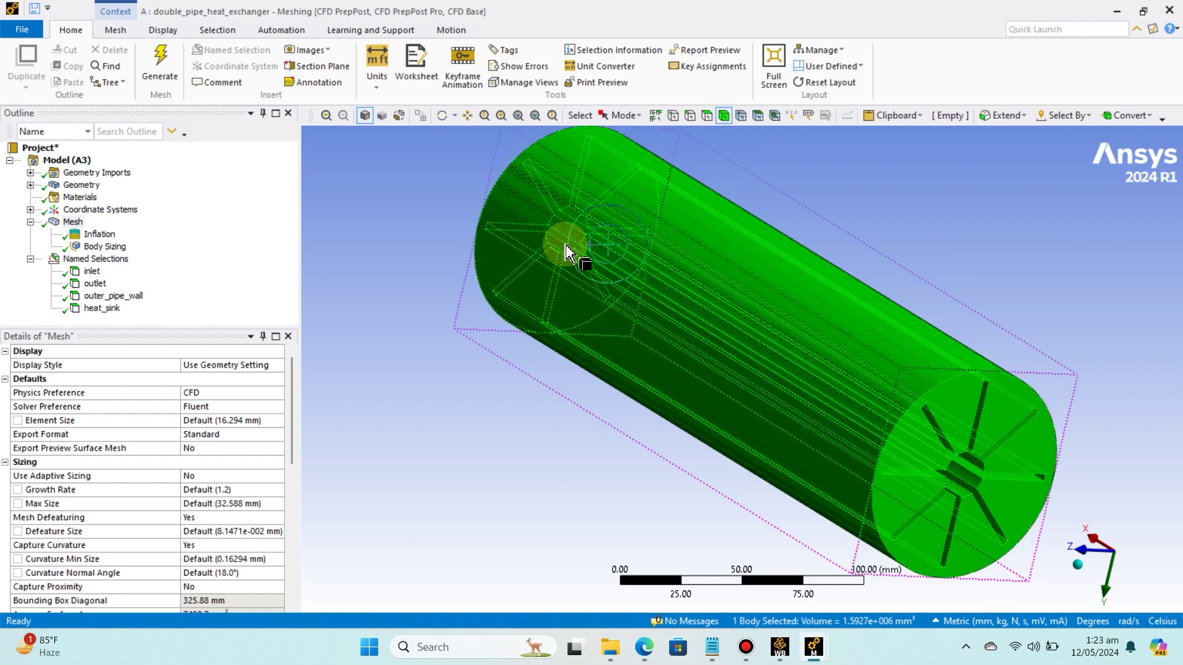
right_click(404, 223)
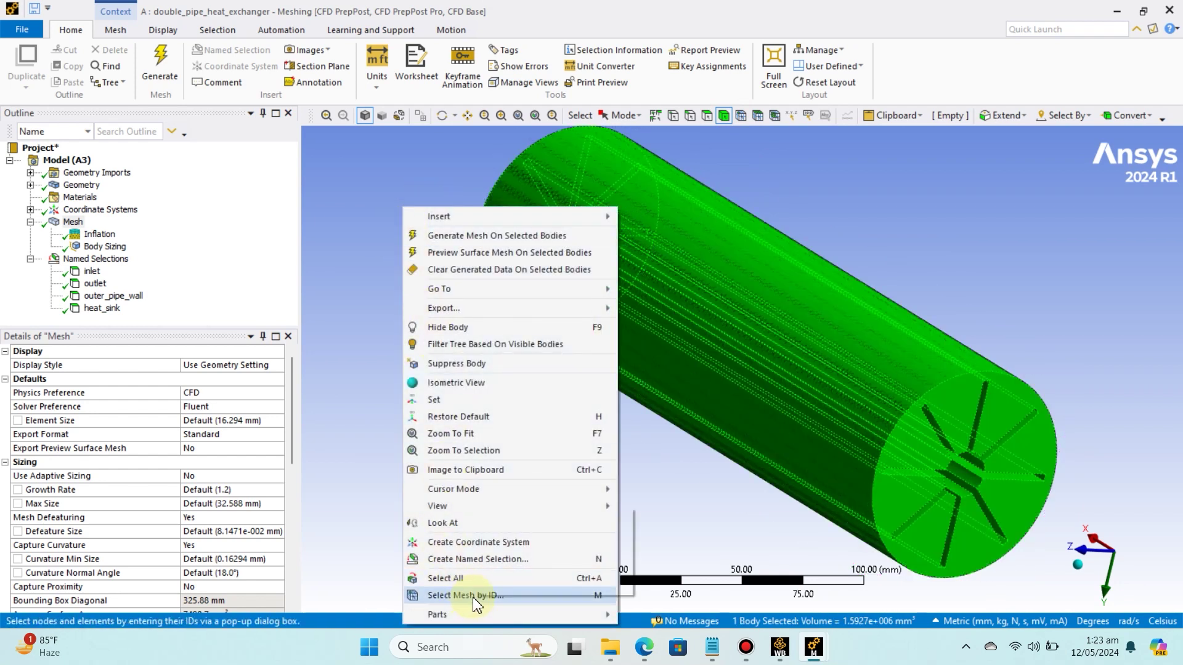
mouse_move(568, 493)
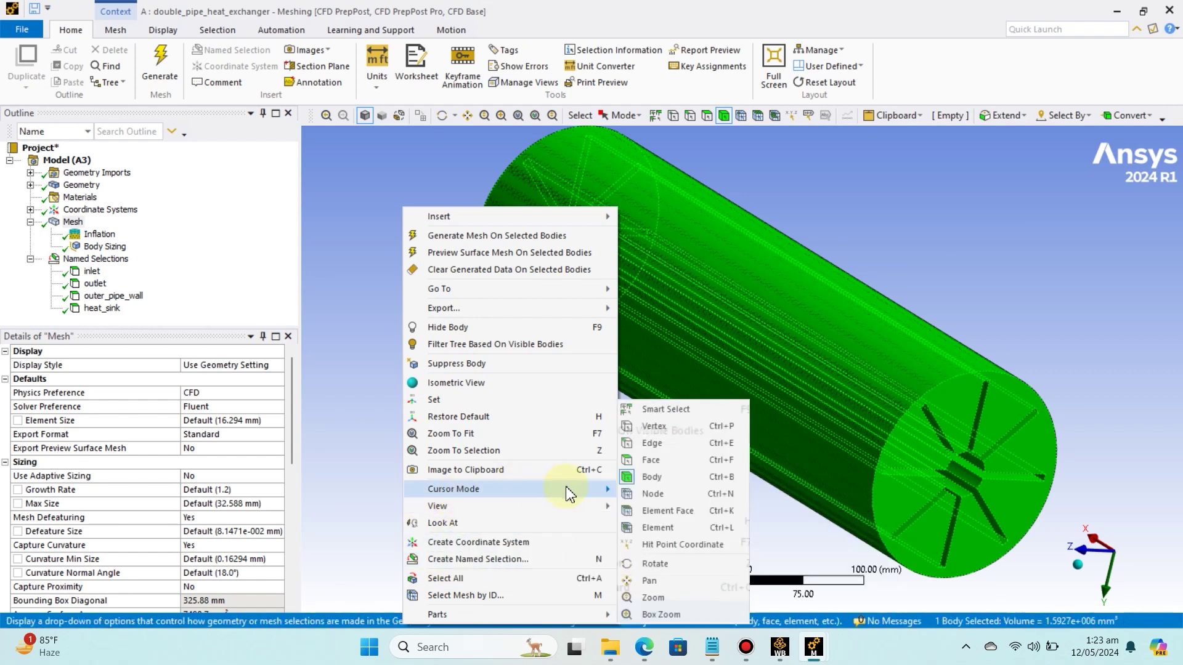
left_click(498, 561)
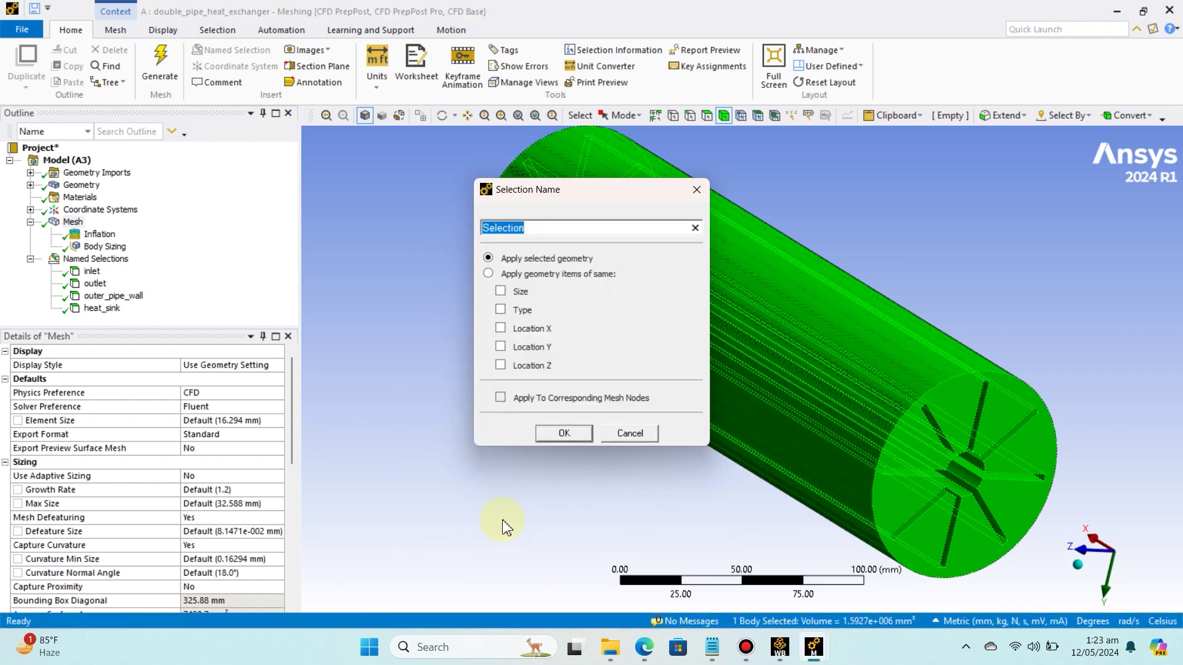
type("fluid_body")
key("Return")
left_click(504, 527)
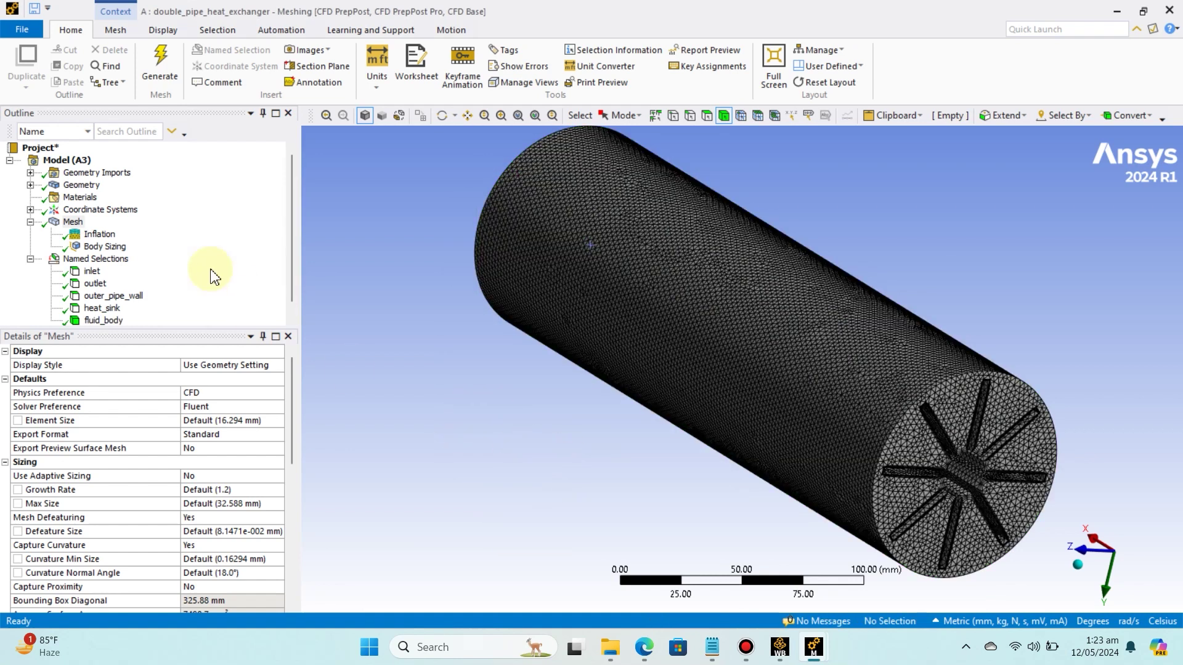
left_click(445, 266)
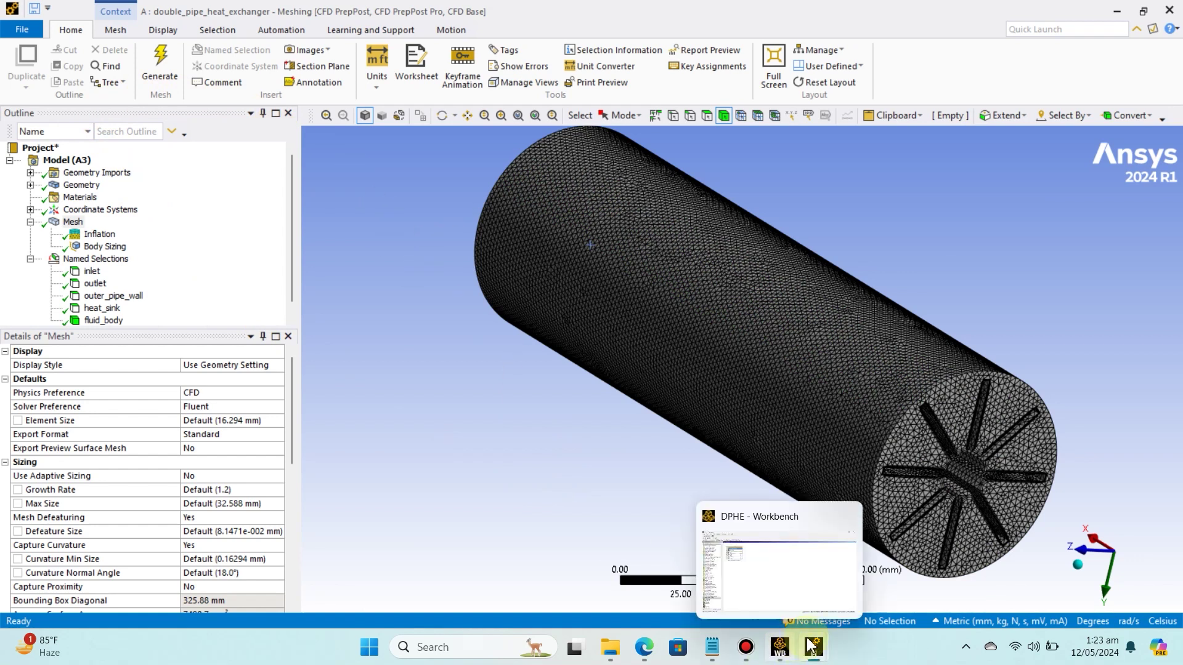
- Switch to Workbench, update the Mesh cell of the Fluid Flow (Fluent) system and save the project
mouse_move(776, 647)
left_click(730, 570)
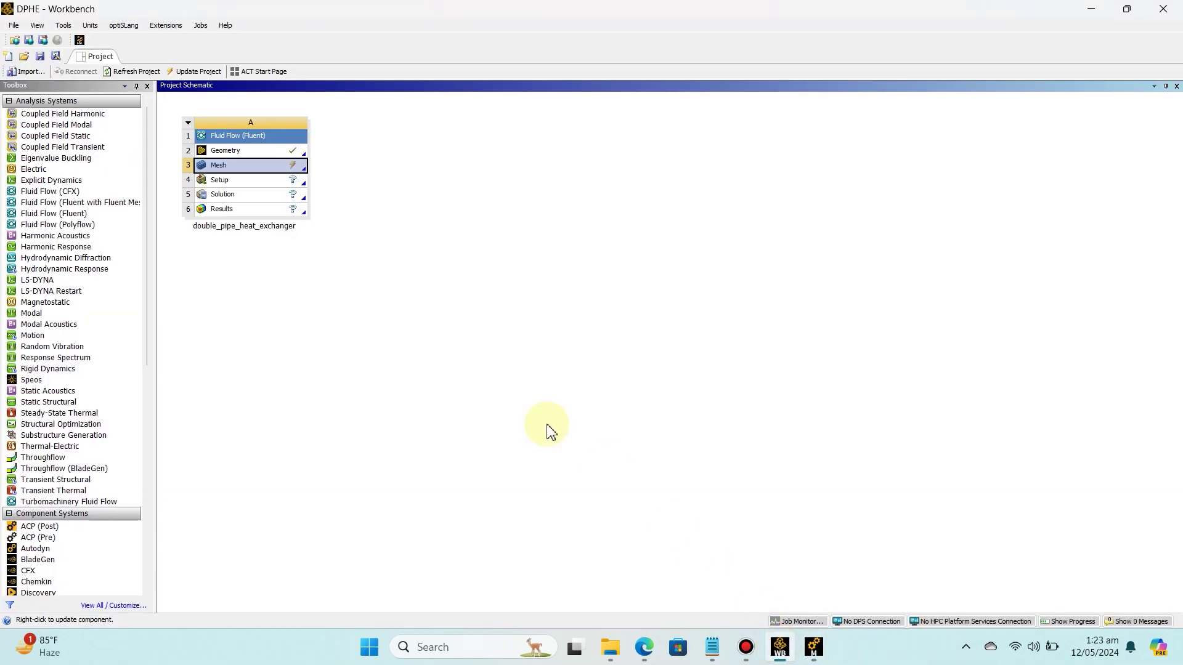
right_click(273, 168)
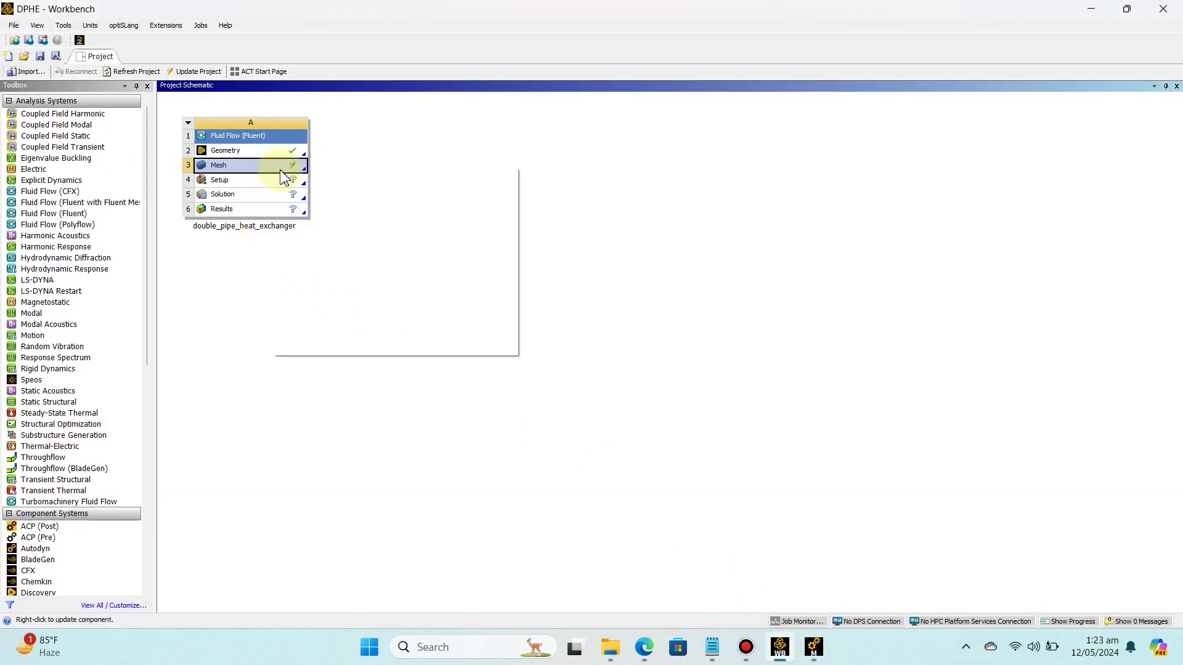
left_click(303, 235)
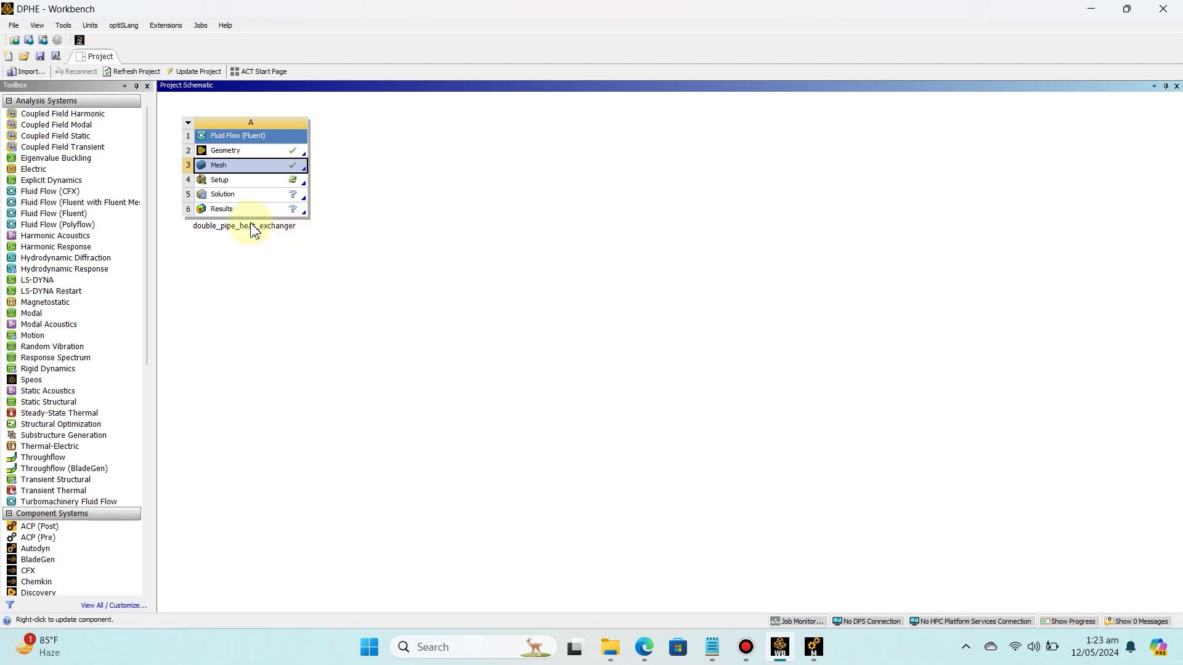
left_click(40, 55)
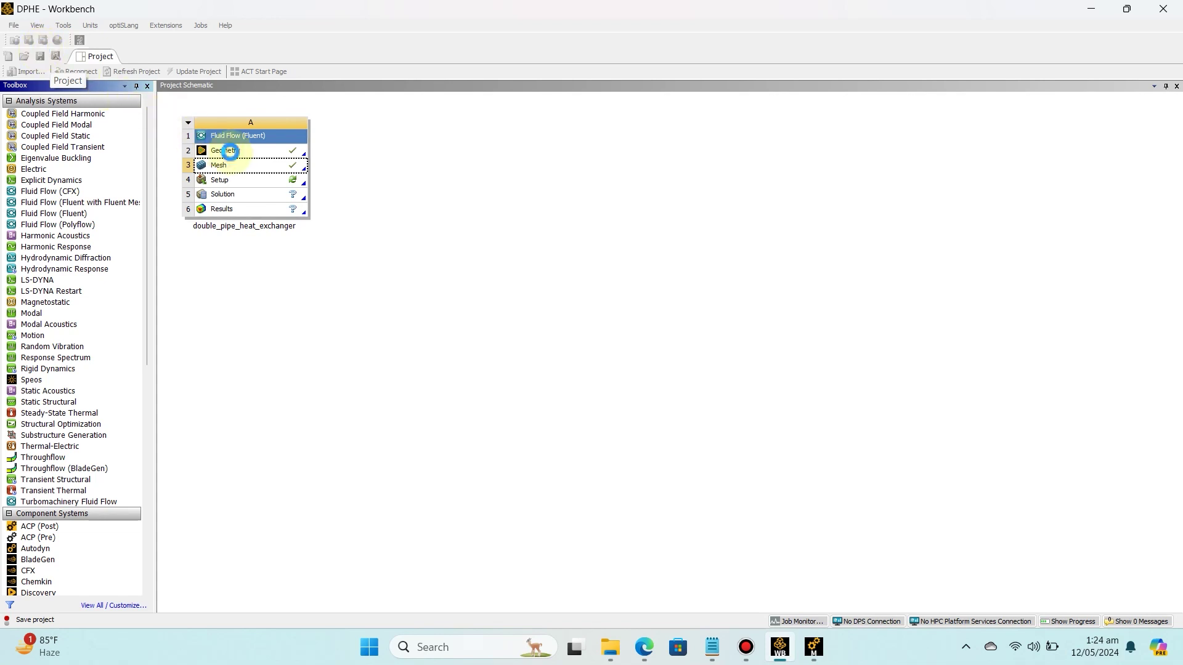
- Launch Fluent from the Setup cell with Double Precision enabled and 4 solver processes
double_click(275, 183)
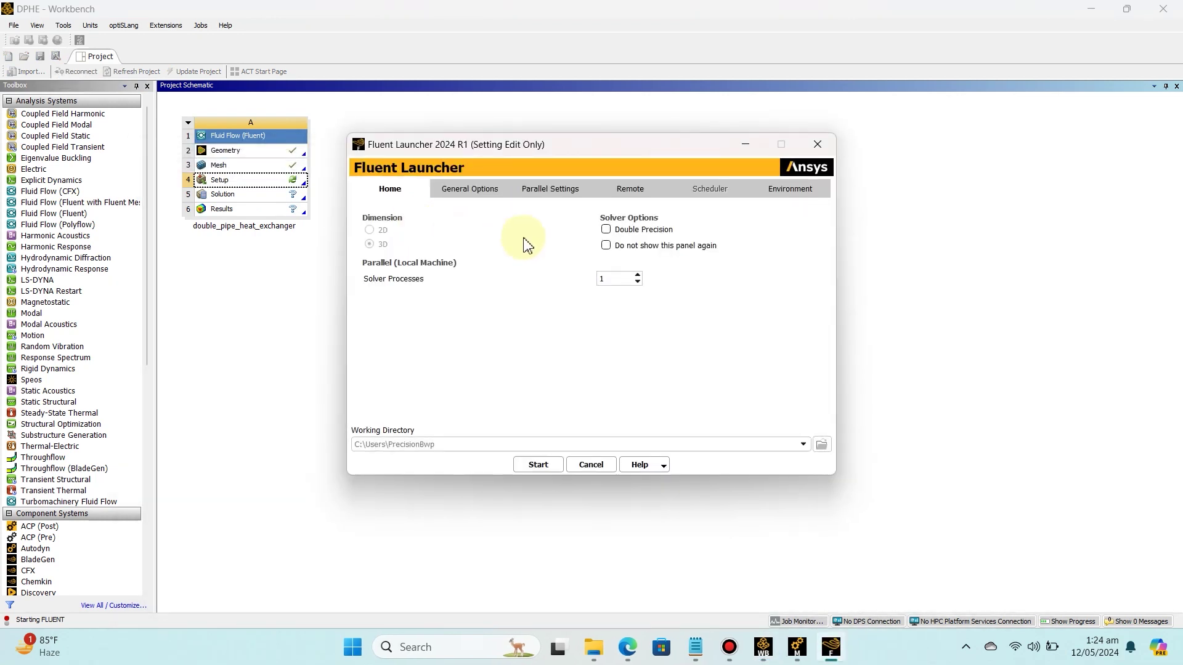
left_click(606, 229)
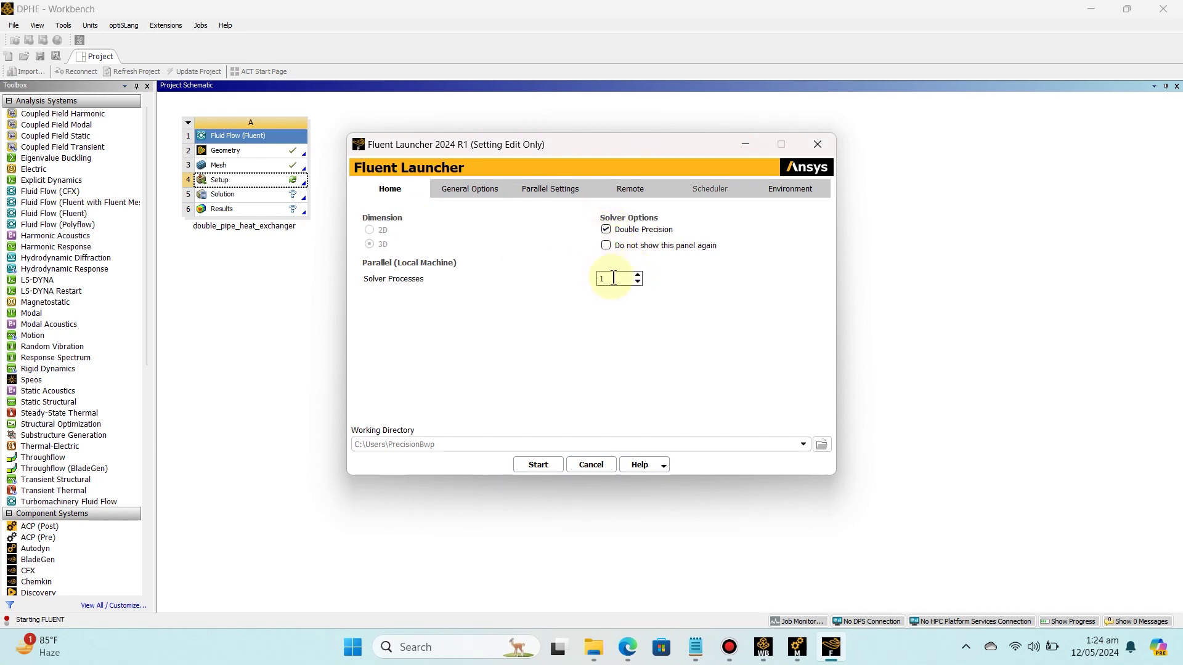
left_click(638, 275)
left_click(638, 282)
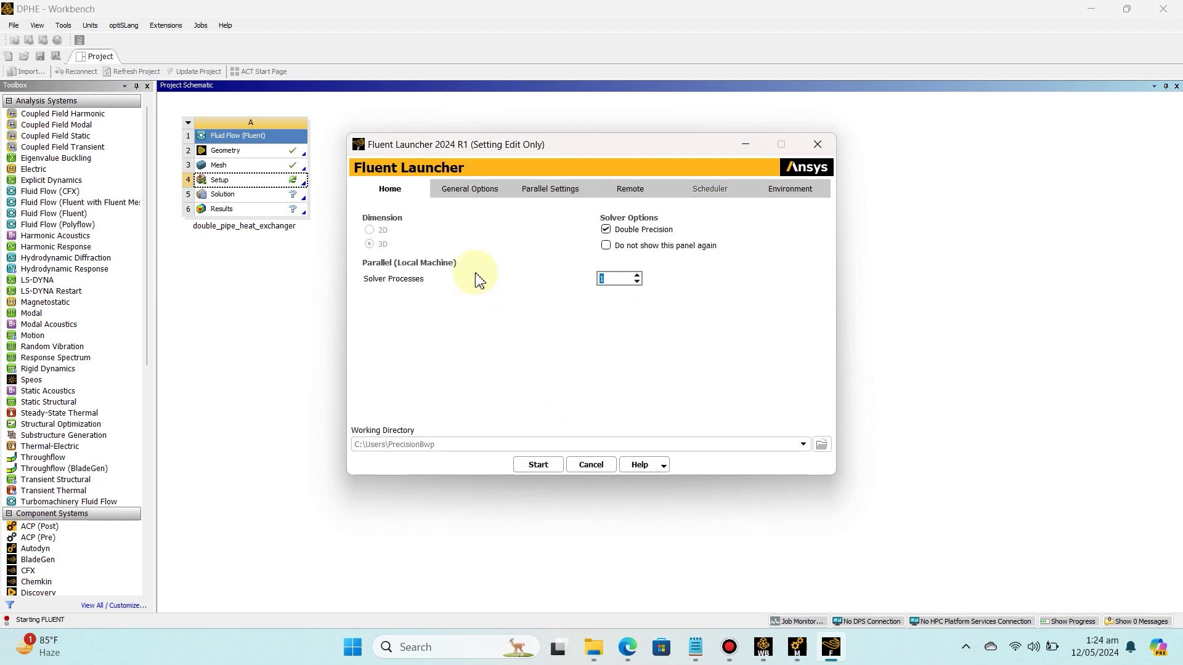
left_click(473, 195)
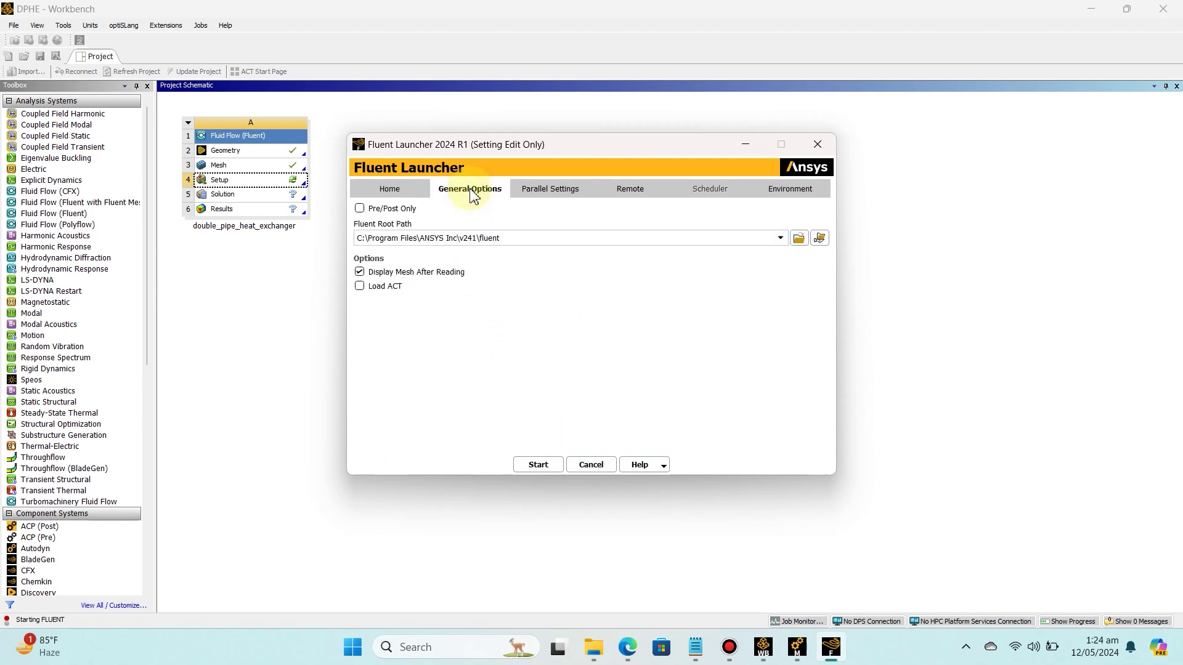
left_click(547, 198)
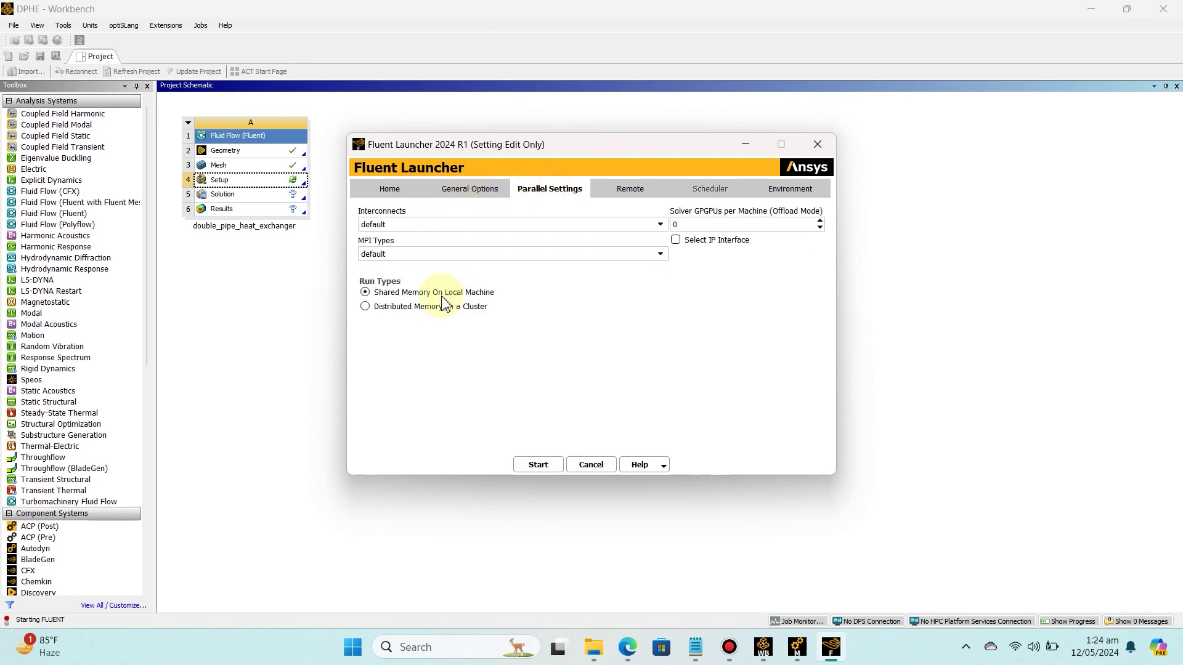
left_click(389, 188)
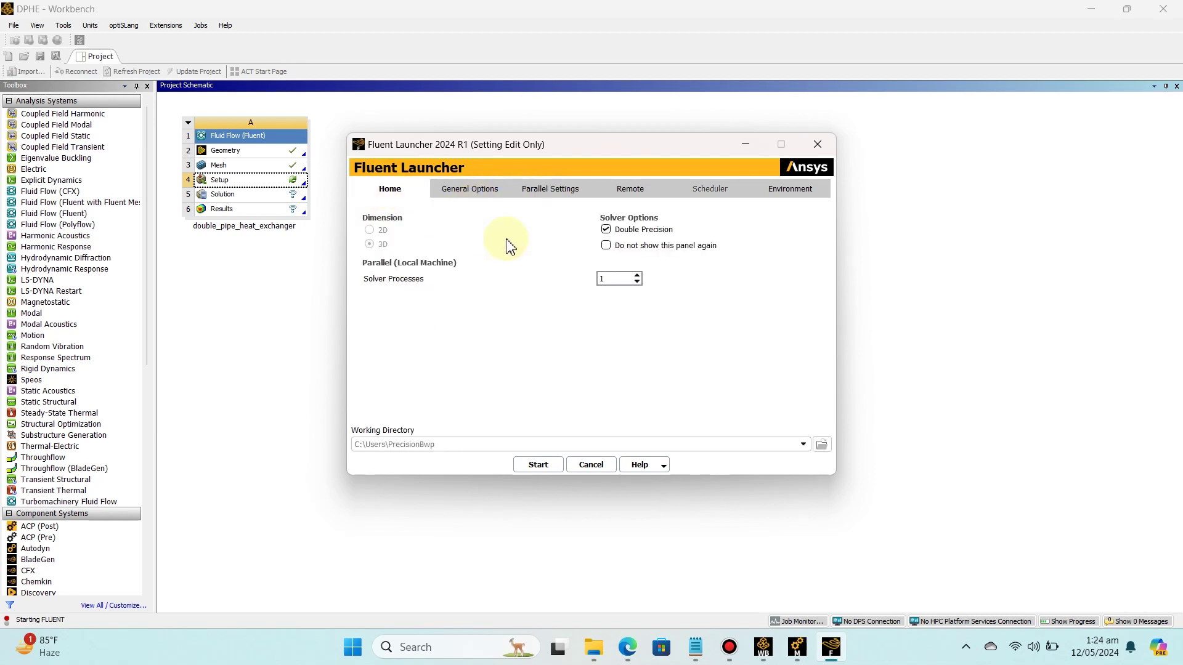
left_click(637, 275)
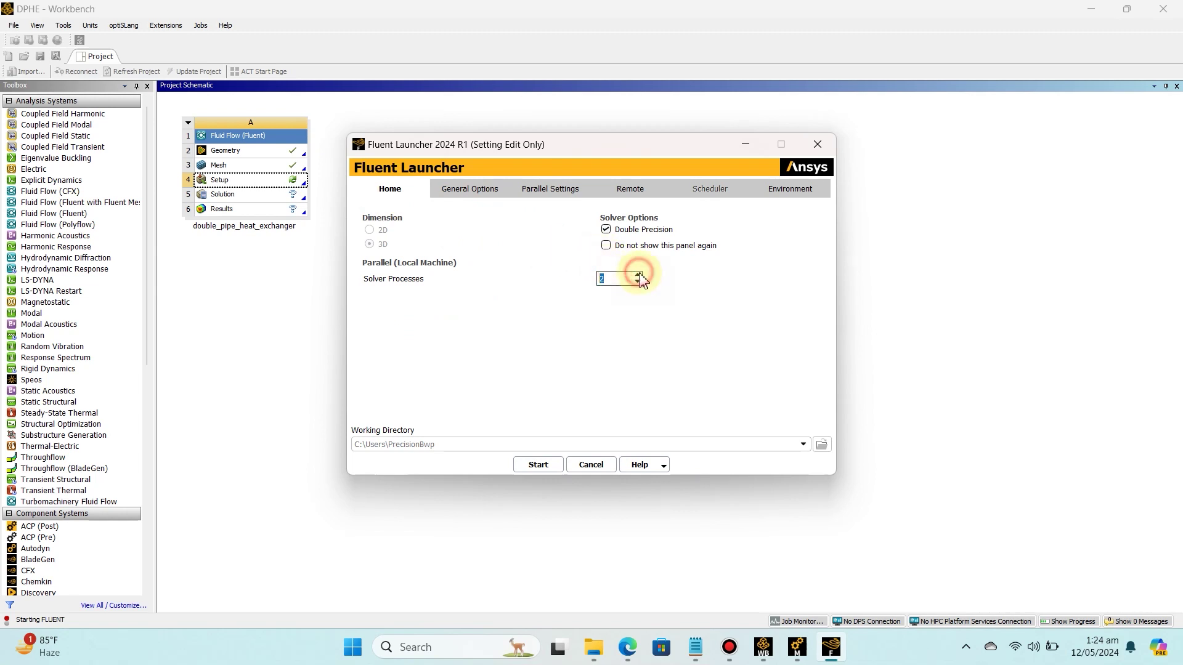
left_click(637, 275)
left_click(637, 274)
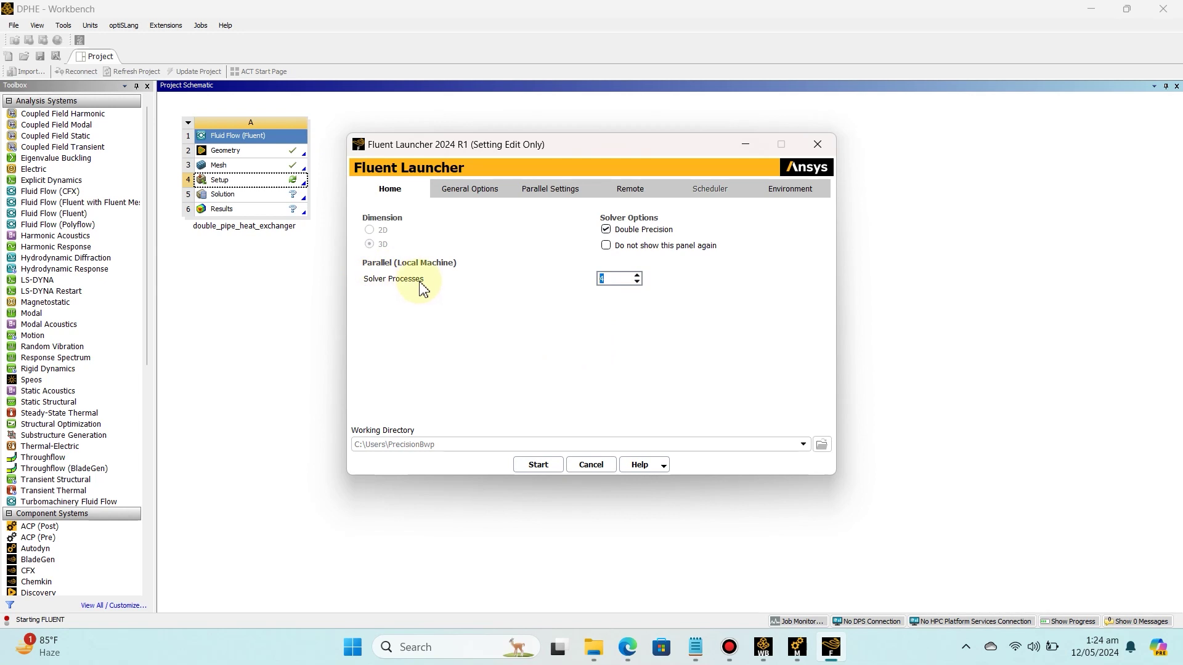
left_click(536, 467)
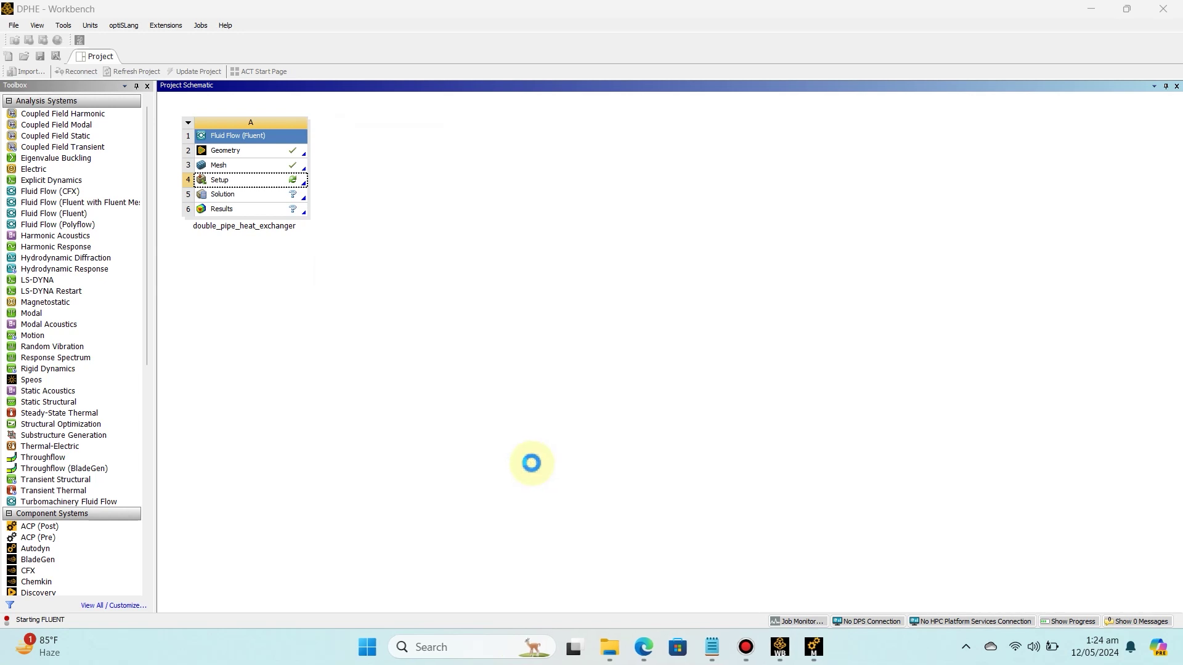
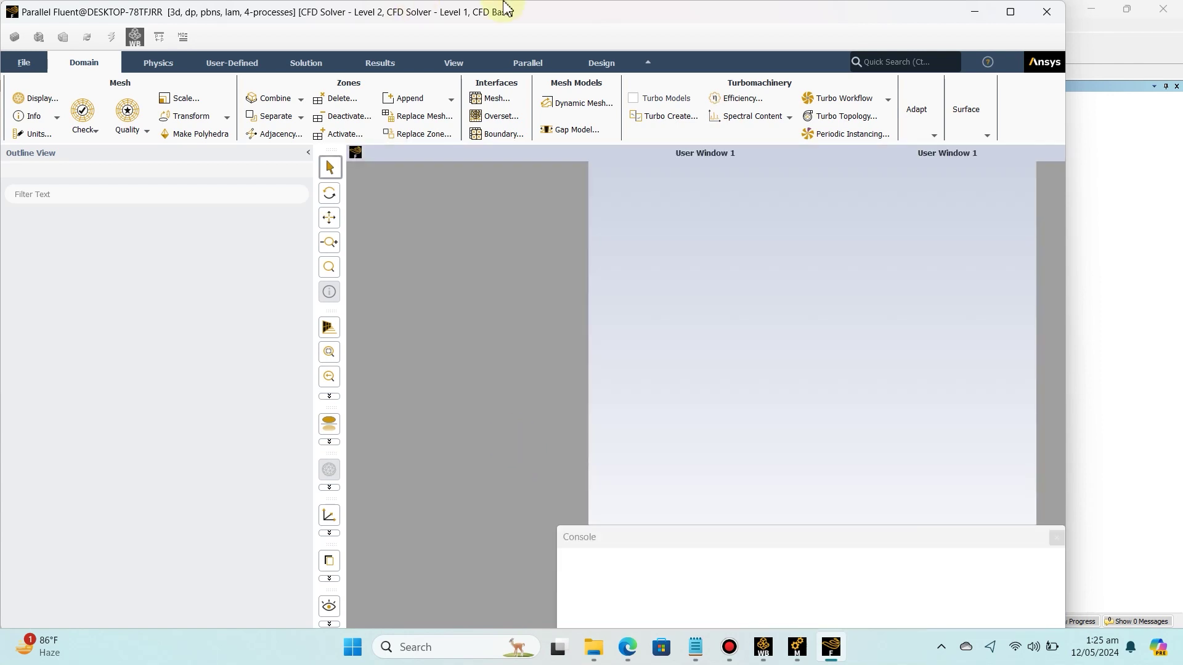
- Let the mesh load in Fluent and dismiss the Key Behavioral Changes notice
mouse_move(504, 8)
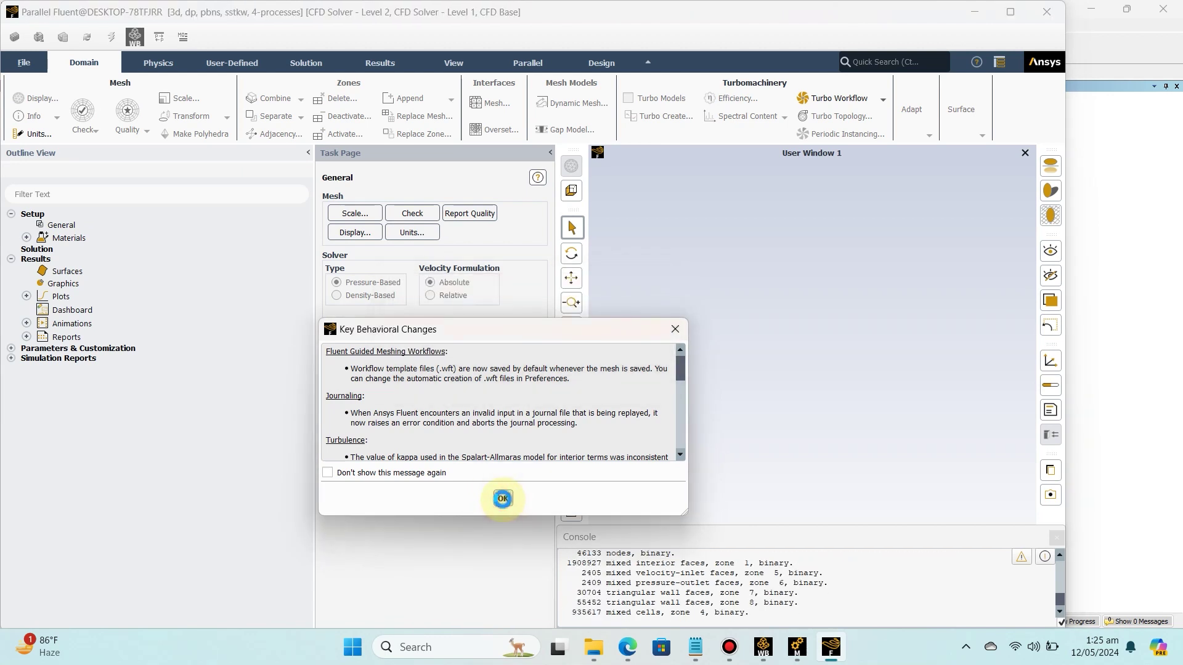
left_click(678, 332)
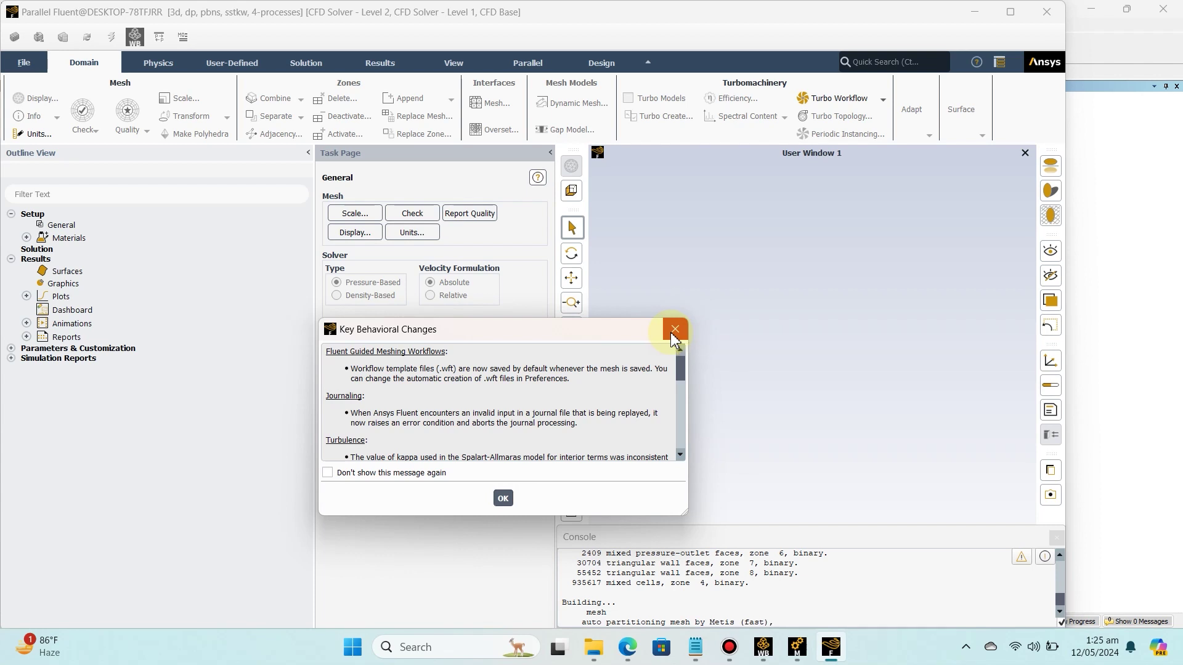
left_click(502, 497)
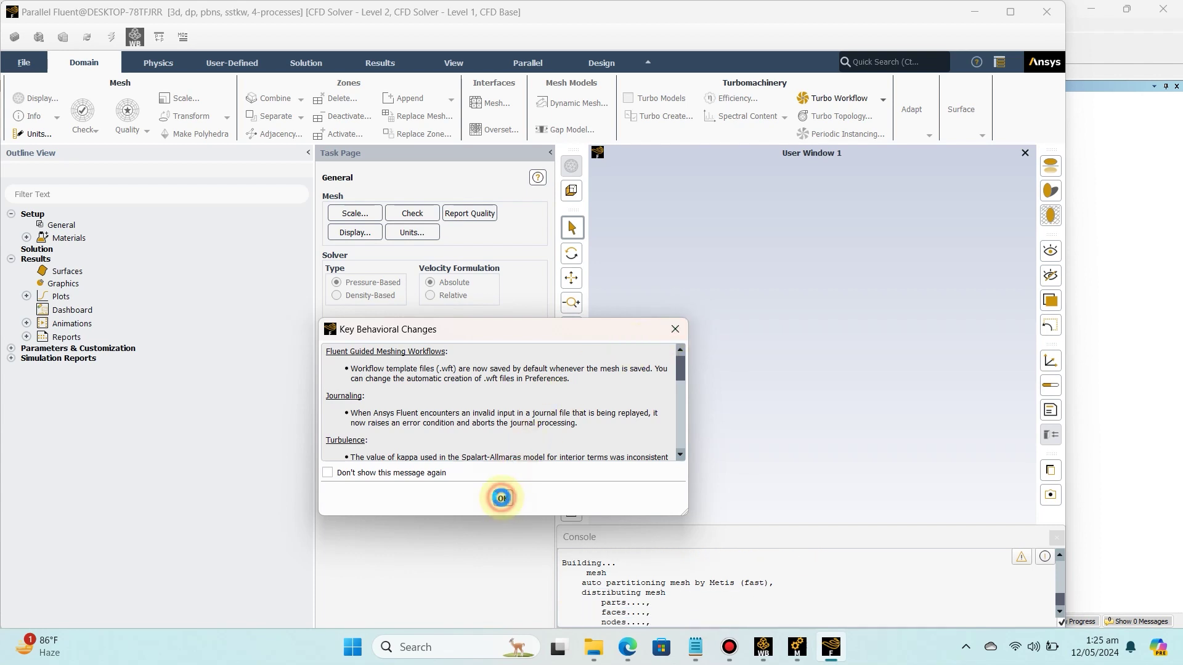
left_click(503, 498)
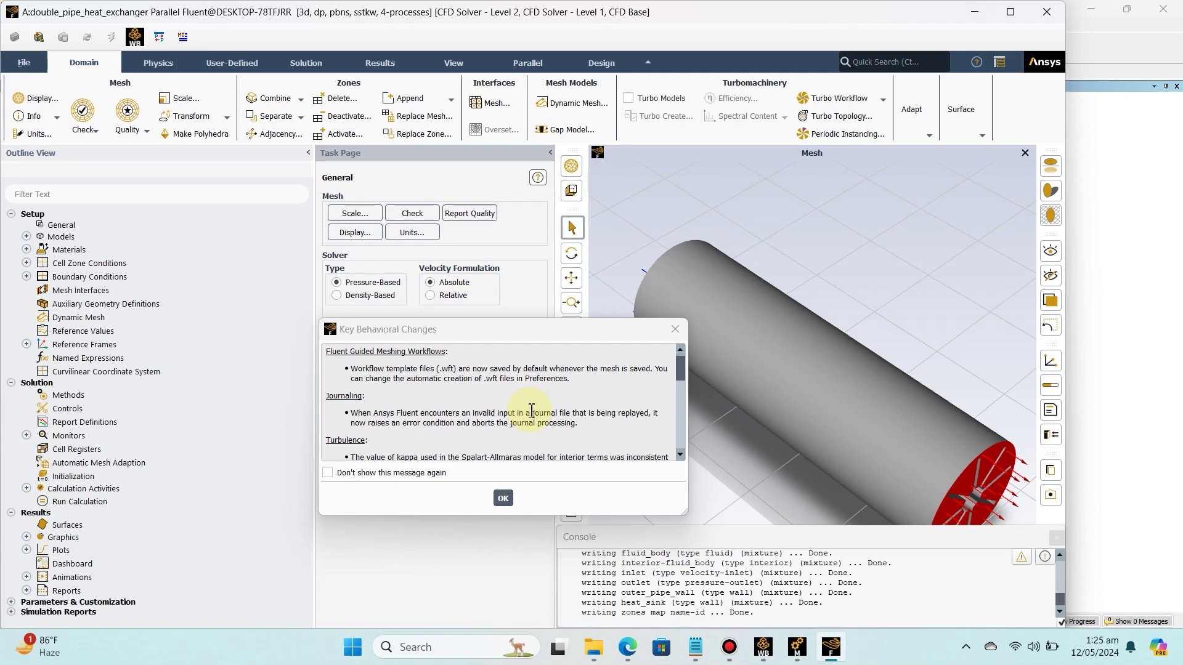
left_click(502, 498)
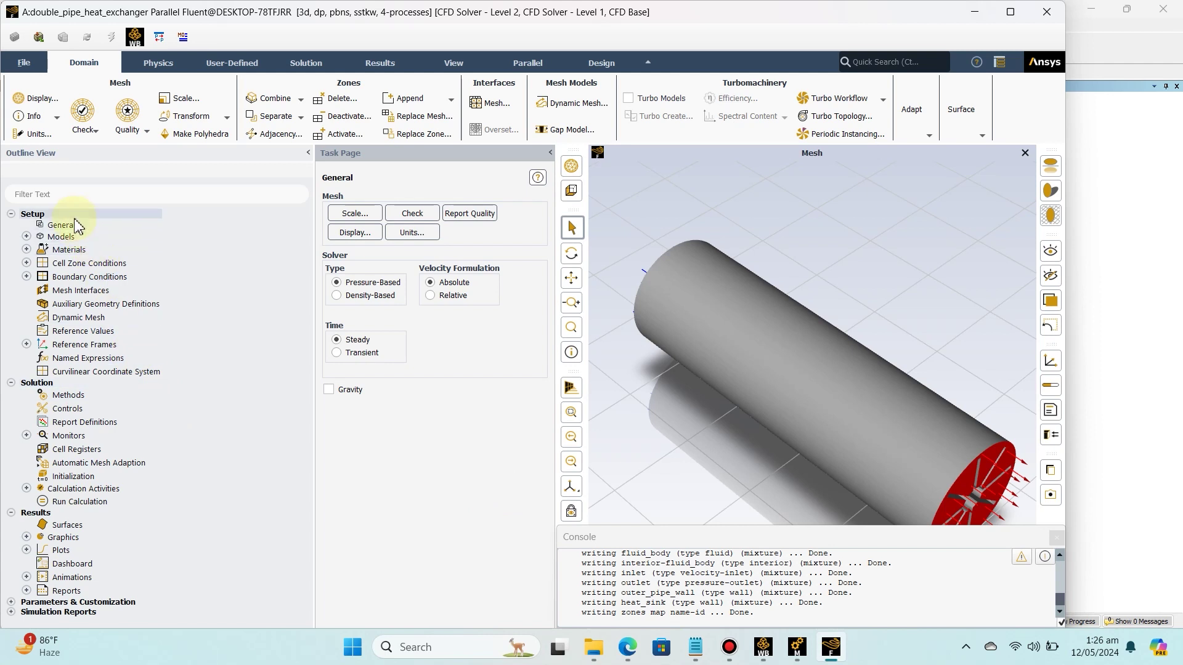
- Enable the Energy Equation in the Energy model
left_click(26, 237)
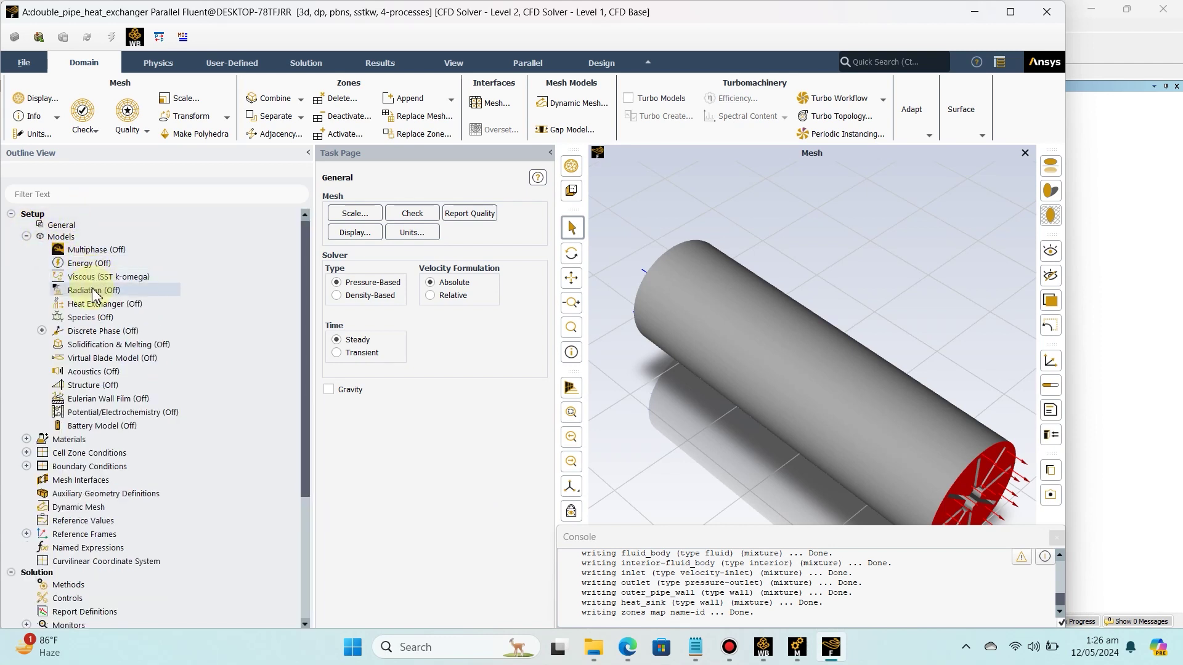
left_click(107, 272)
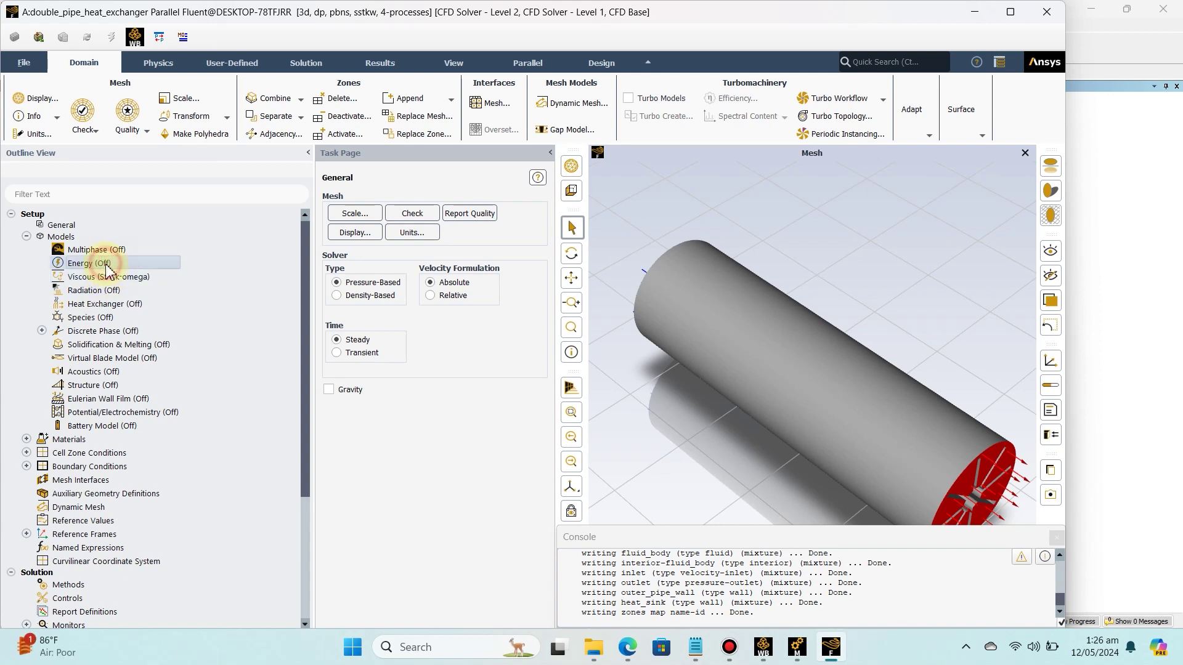
double_click(107, 266)
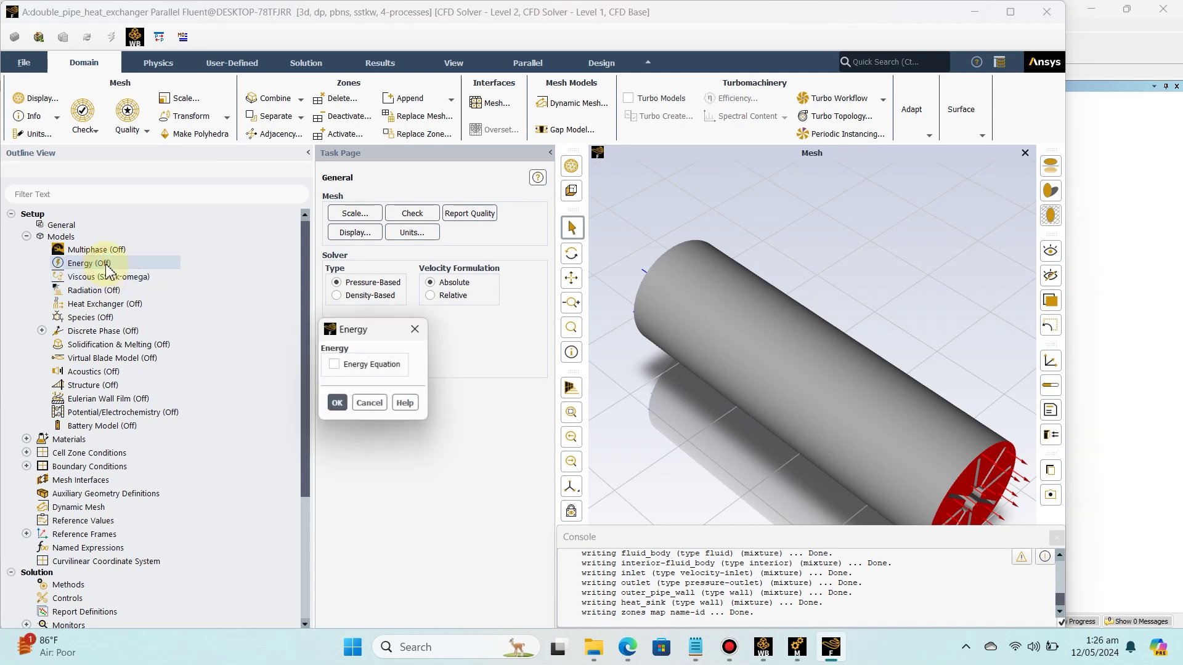
left_click(336, 365)
left_click(338, 403)
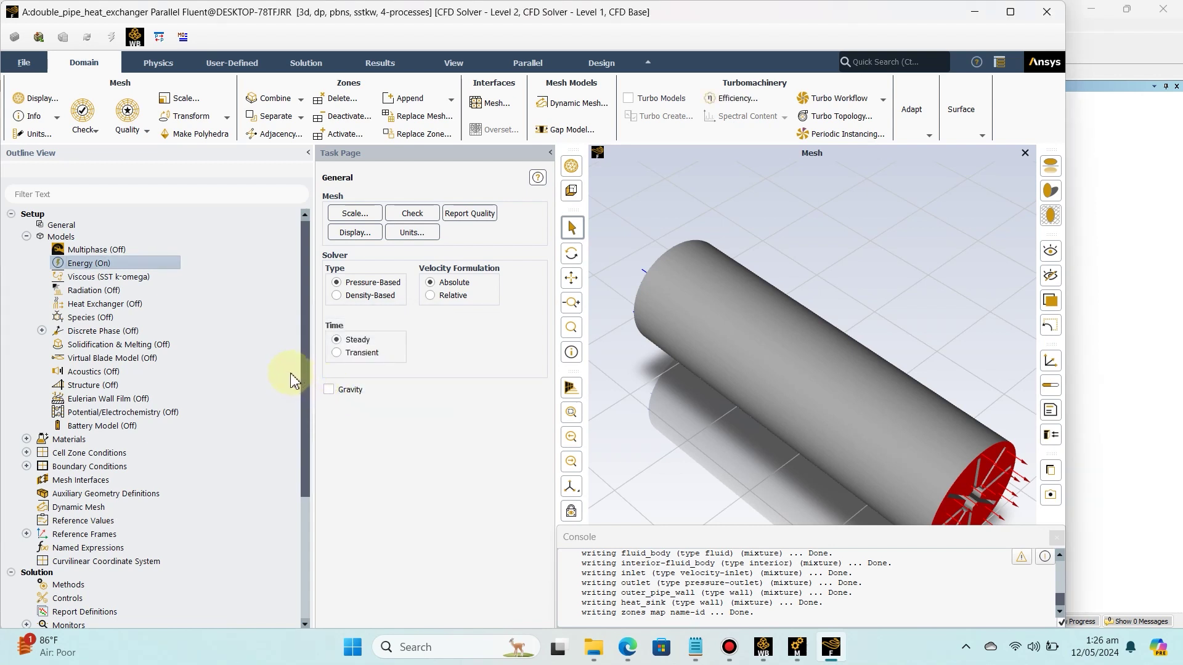
- Evaluate the mesh quality and review the minimum orthogonal quality and maximum aspect ratio in the console
left_click(145, 130)
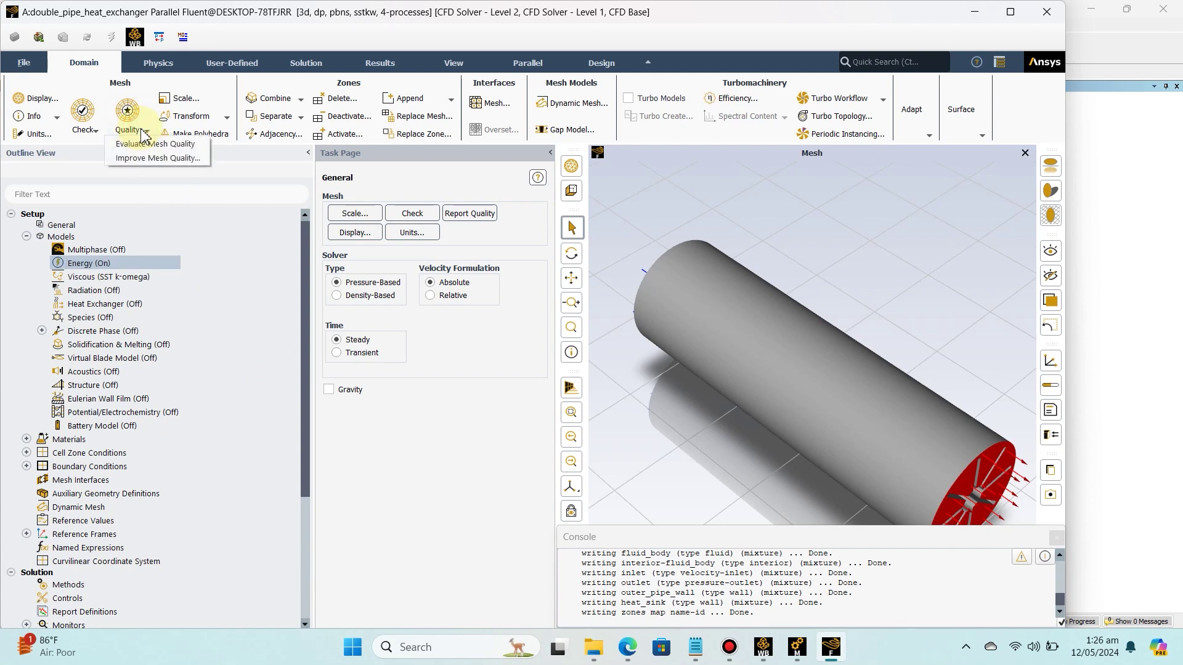
left_click(147, 143)
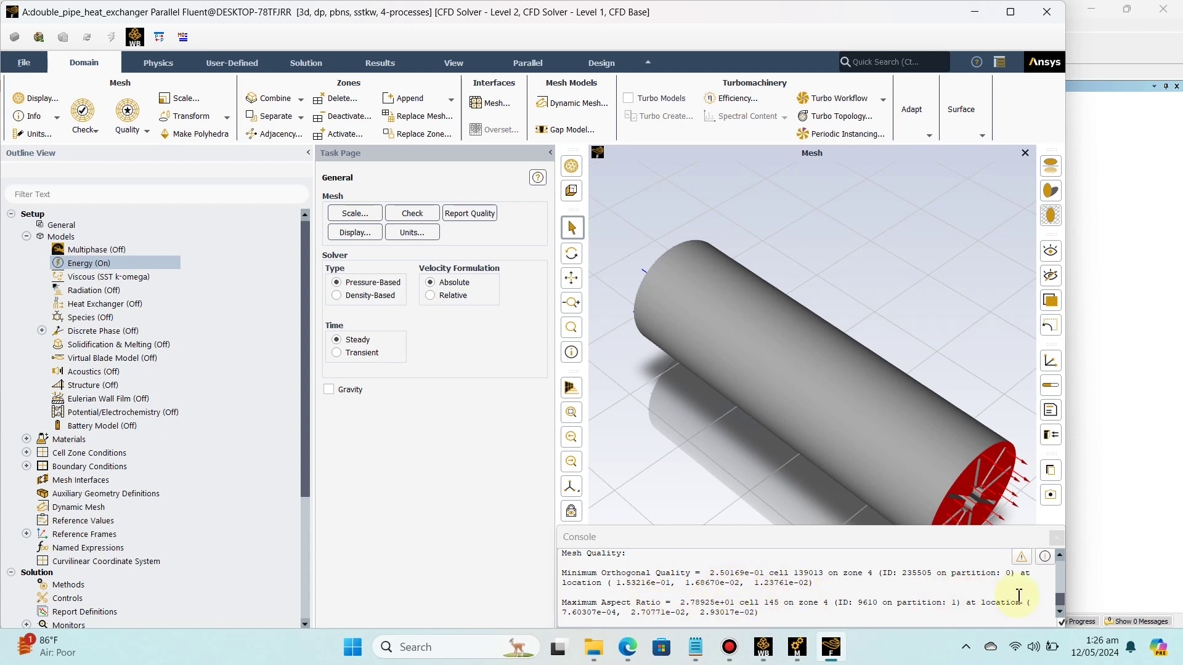
left_click(1060, 556)
left_click(1060, 556)
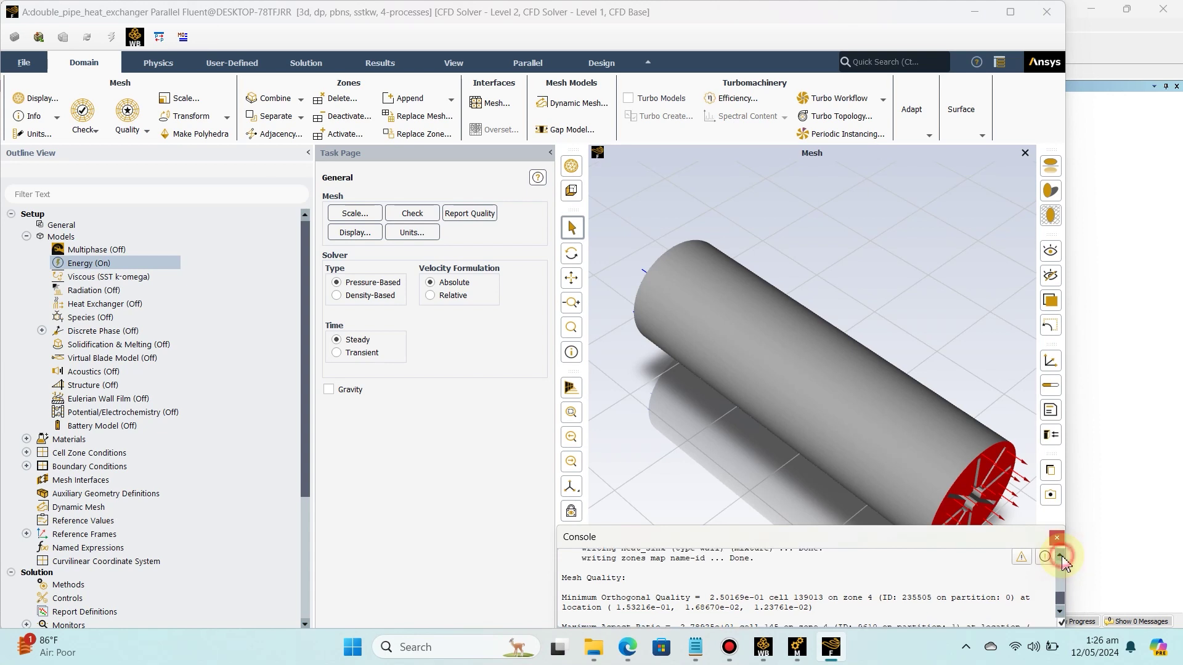
left_click(1060, 555)
left_click(1060, 555)
left_click(1060, 556)
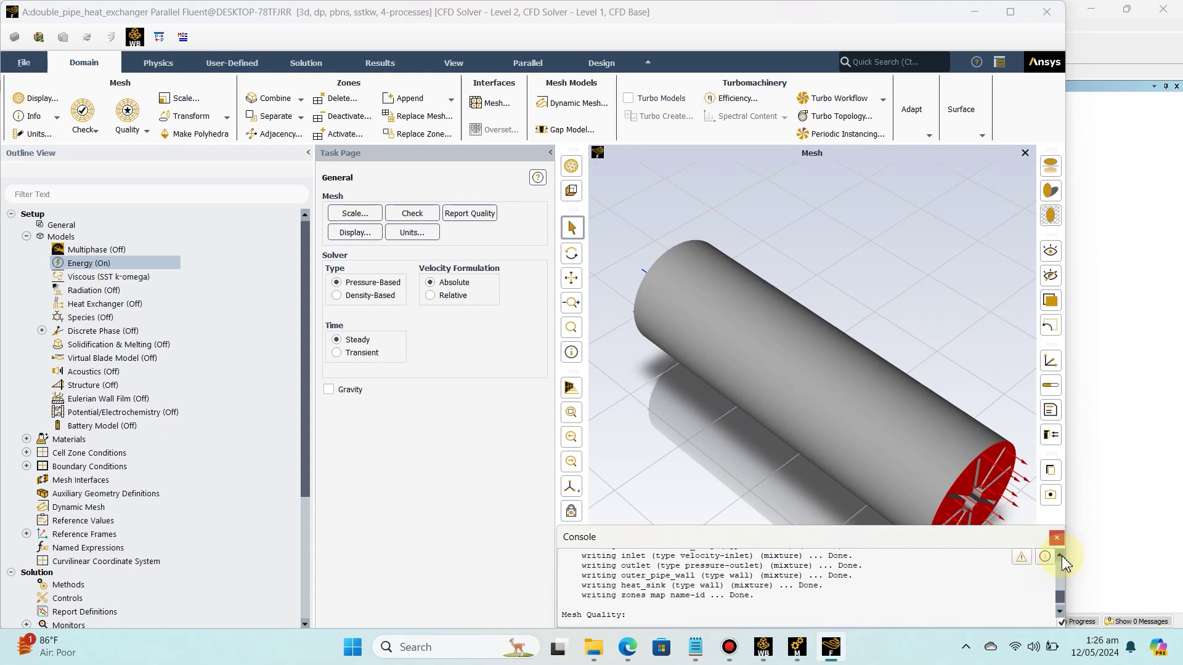
left_click(1060, 608)
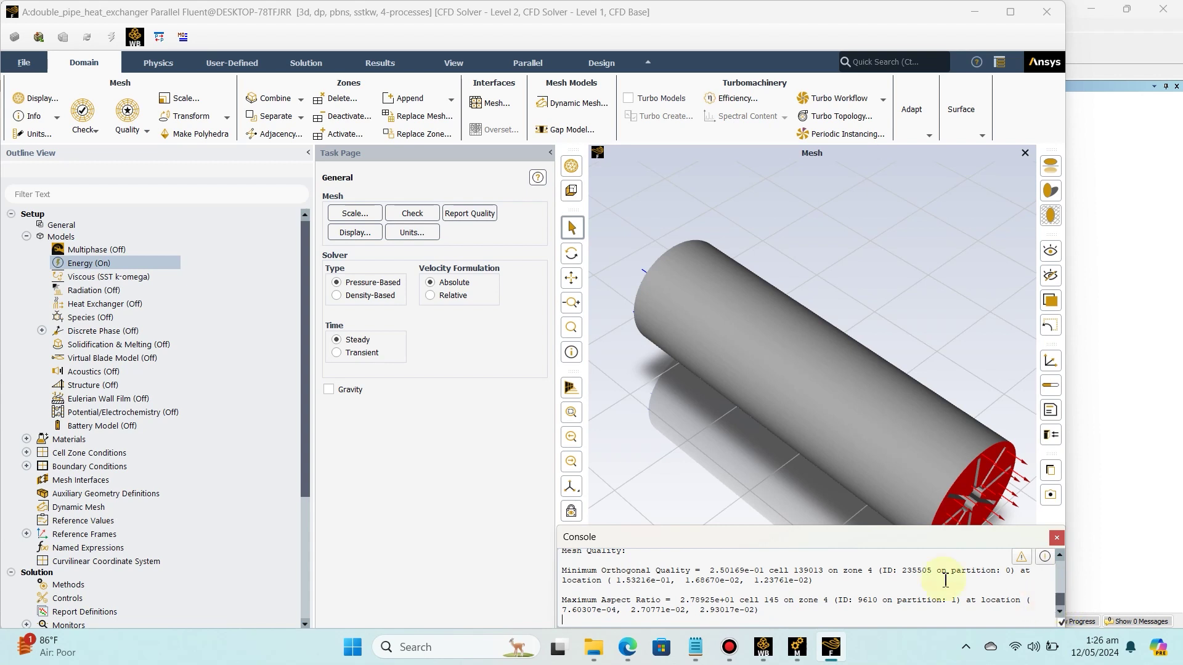
left_click(95, 131)
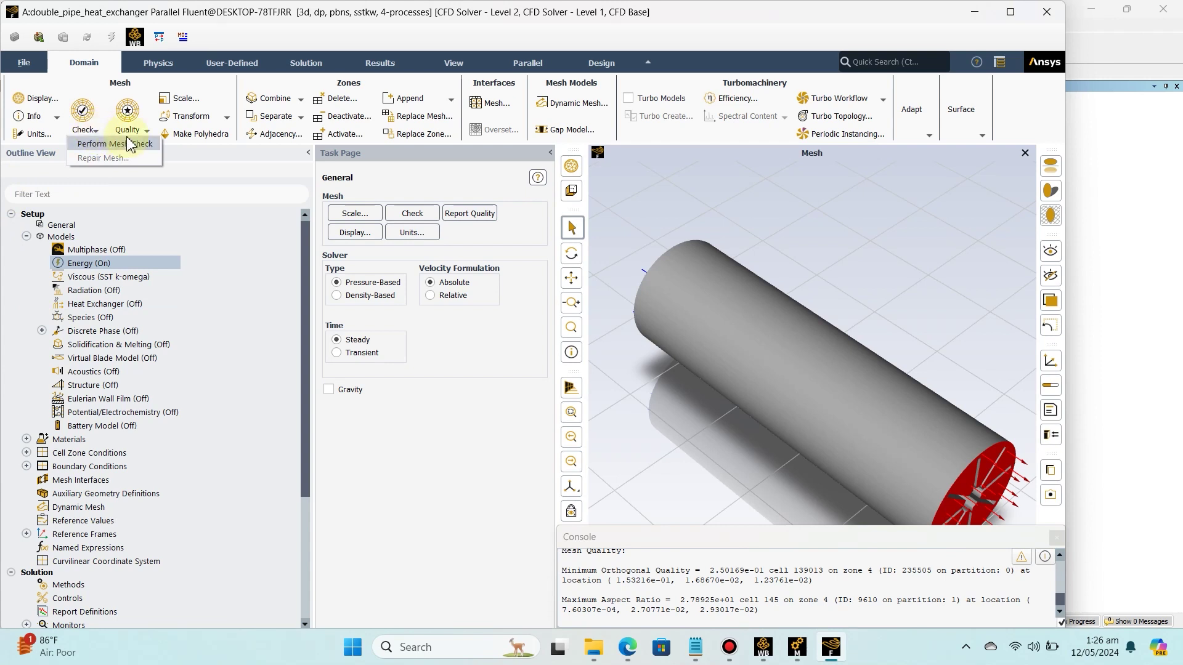
left_click(147, 131)
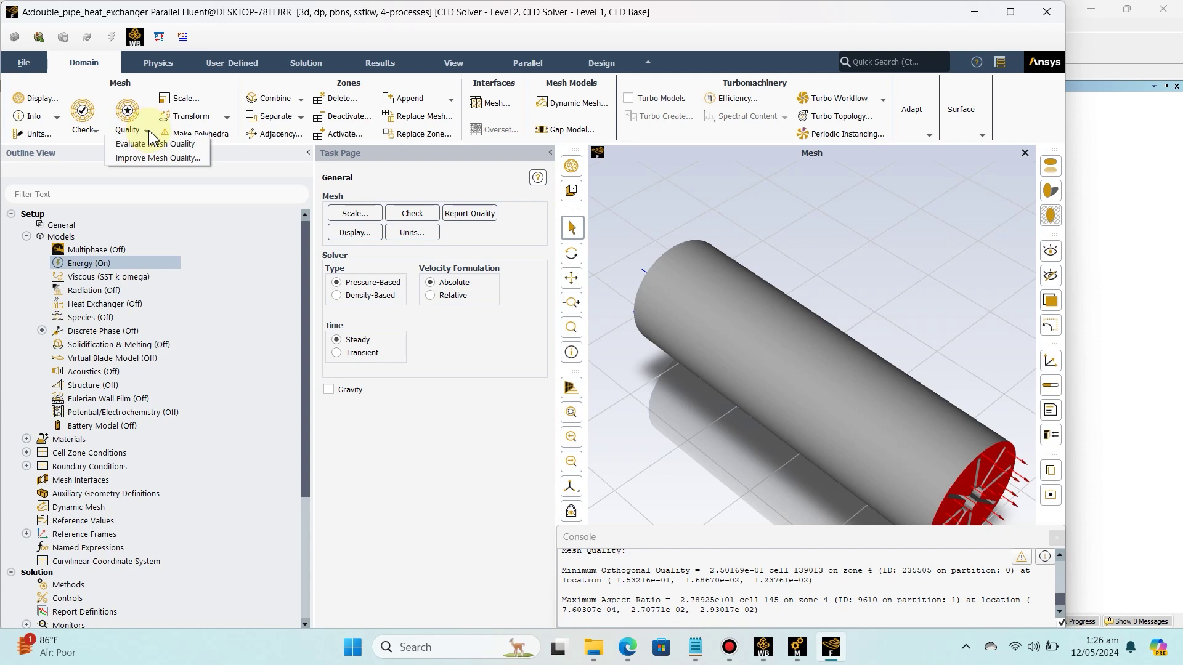
left_click(268, 234)
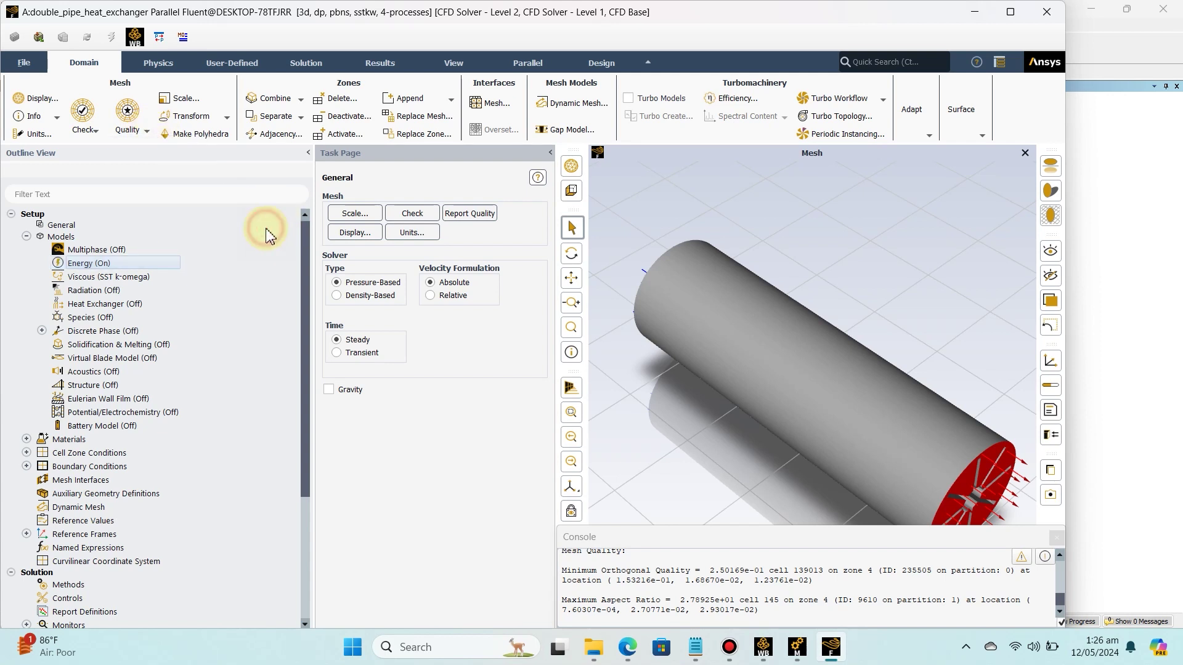
- Set the viscous model to k-epsilon (2 eqn), Standard, with Standard Wall Functions
double_click(100, 278)
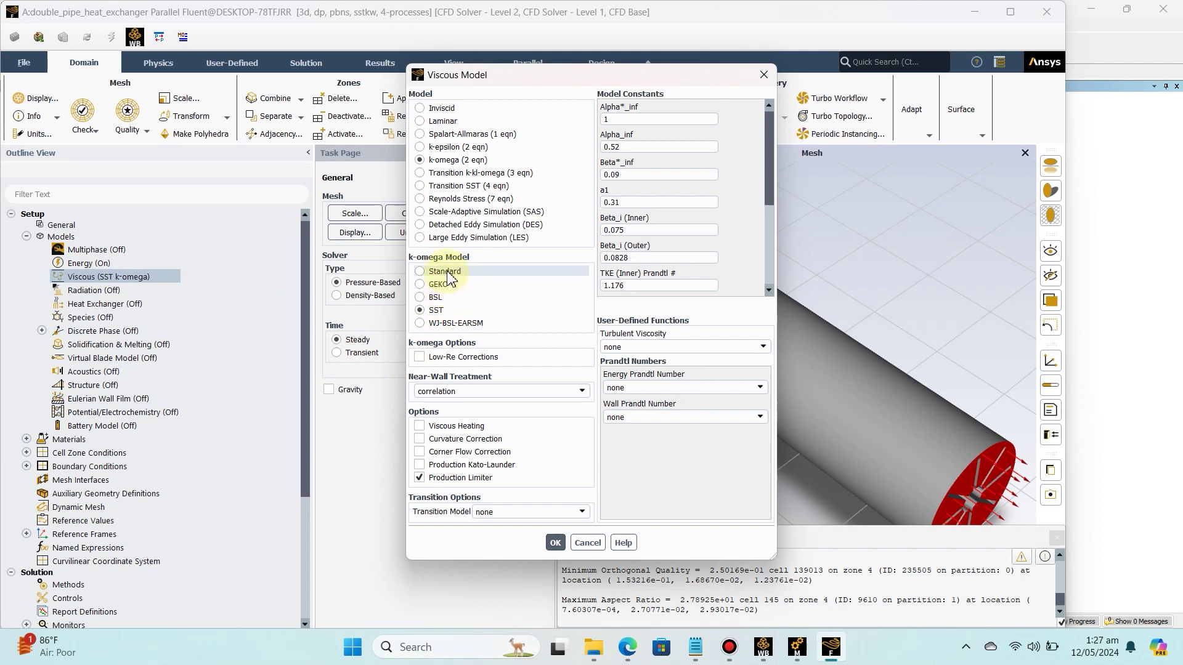
left_click(449, 148)
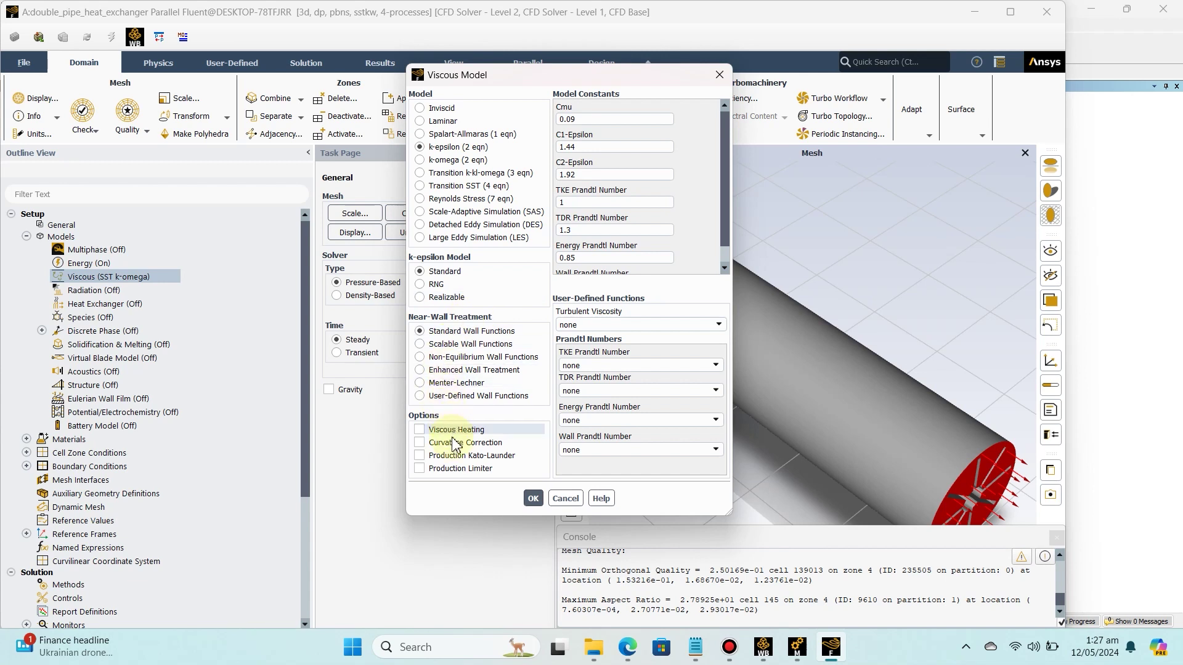
left_click(532, 498)
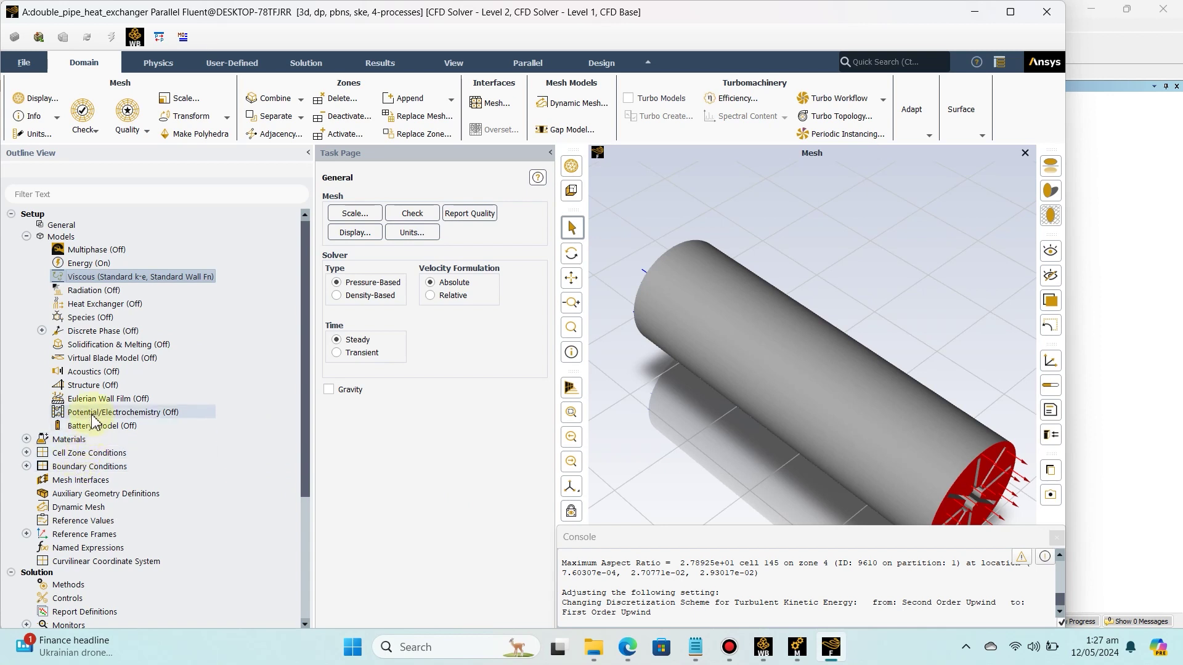
- Add water-liquid (h2o<l>) to the fluid materials by copying it from the Fluent database
left_click(26, 237)
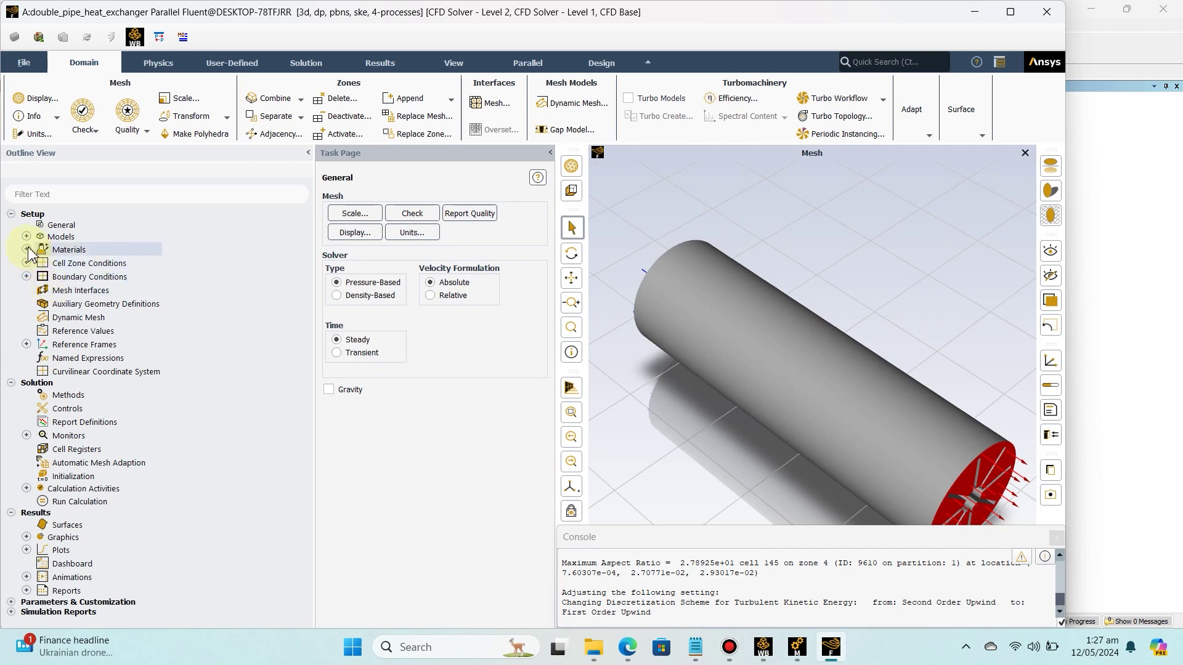
left_click(26, 249)
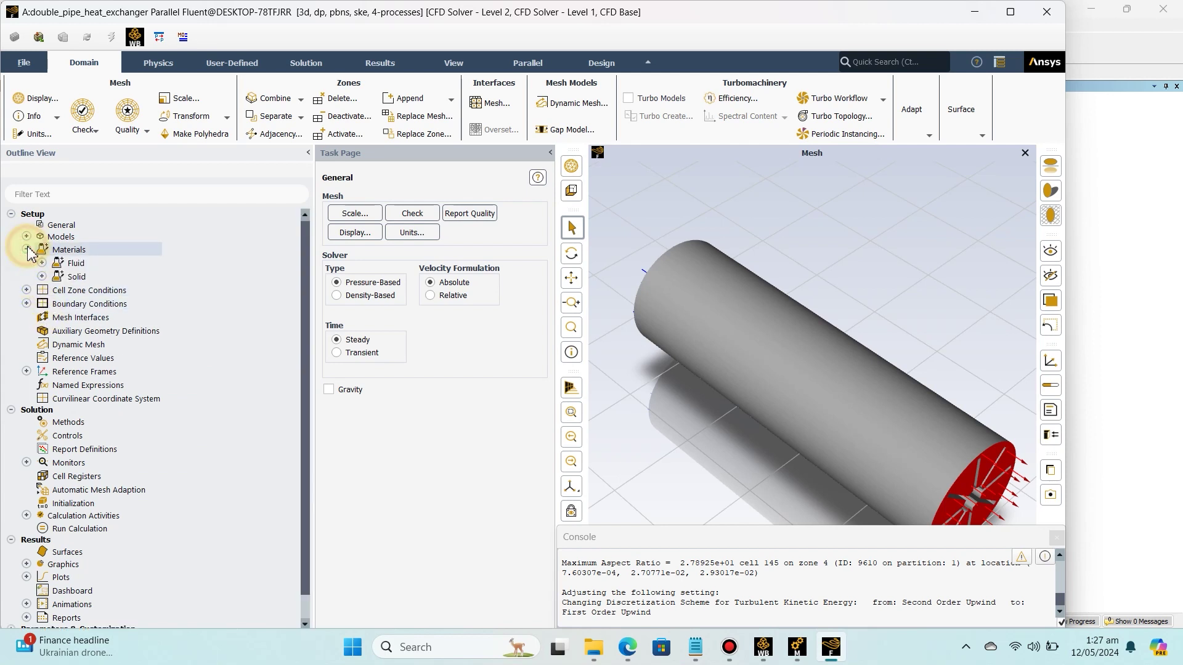
left_click(53, 266)
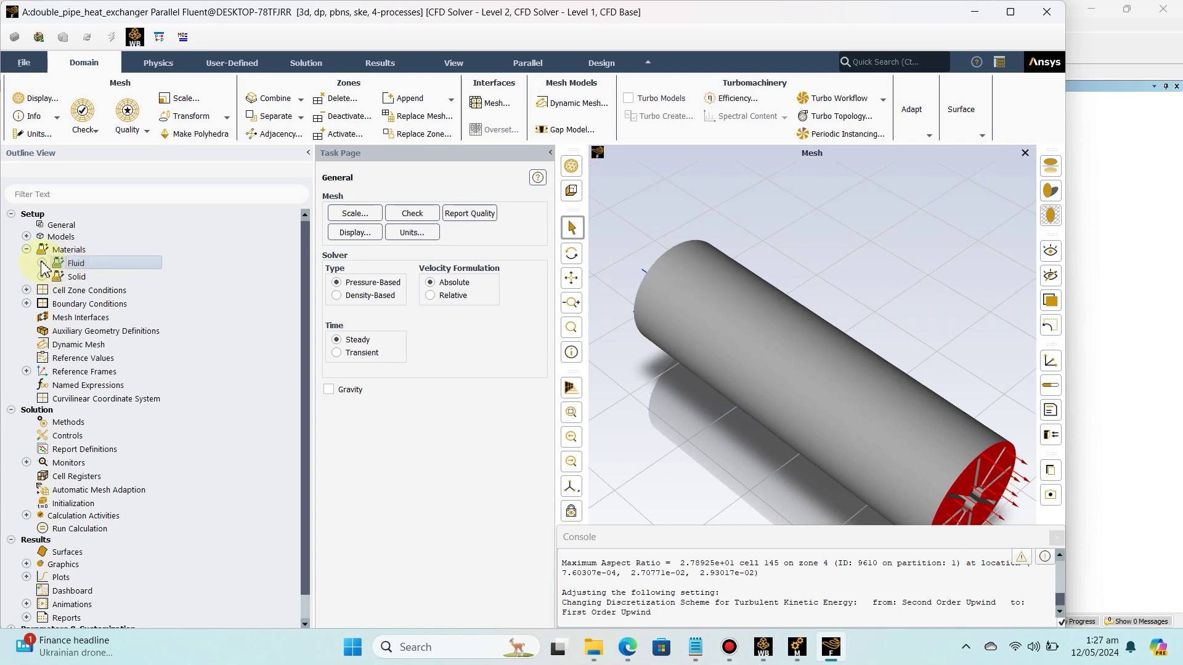
left_click(85, 264)
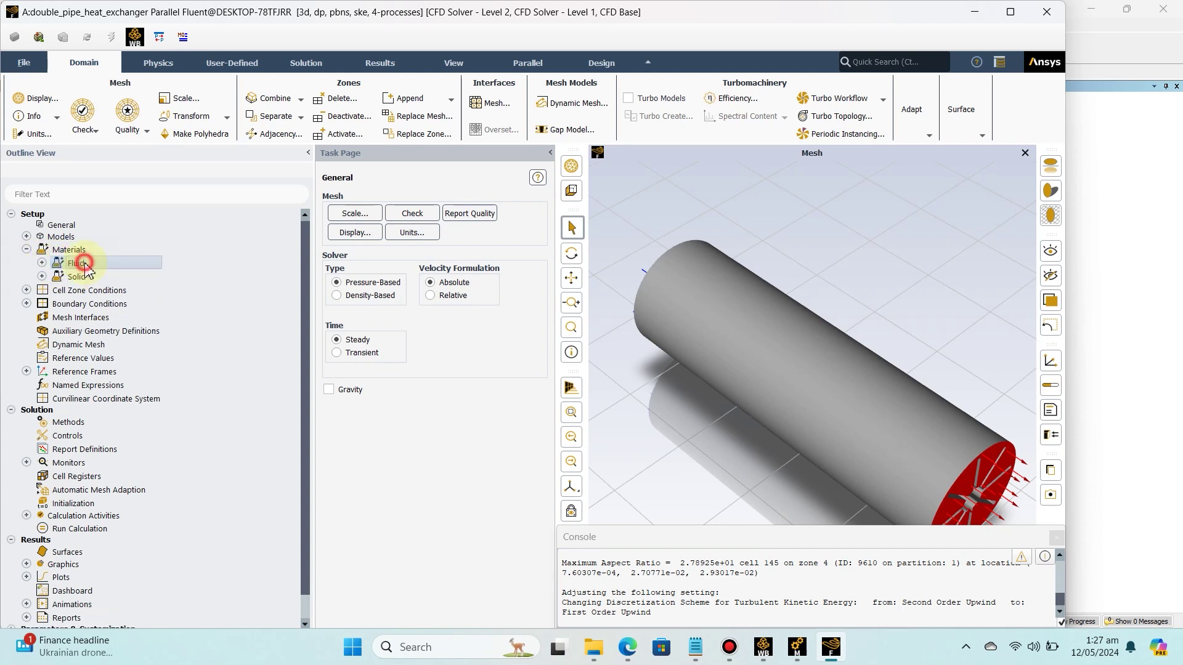
left_click(42, 263)
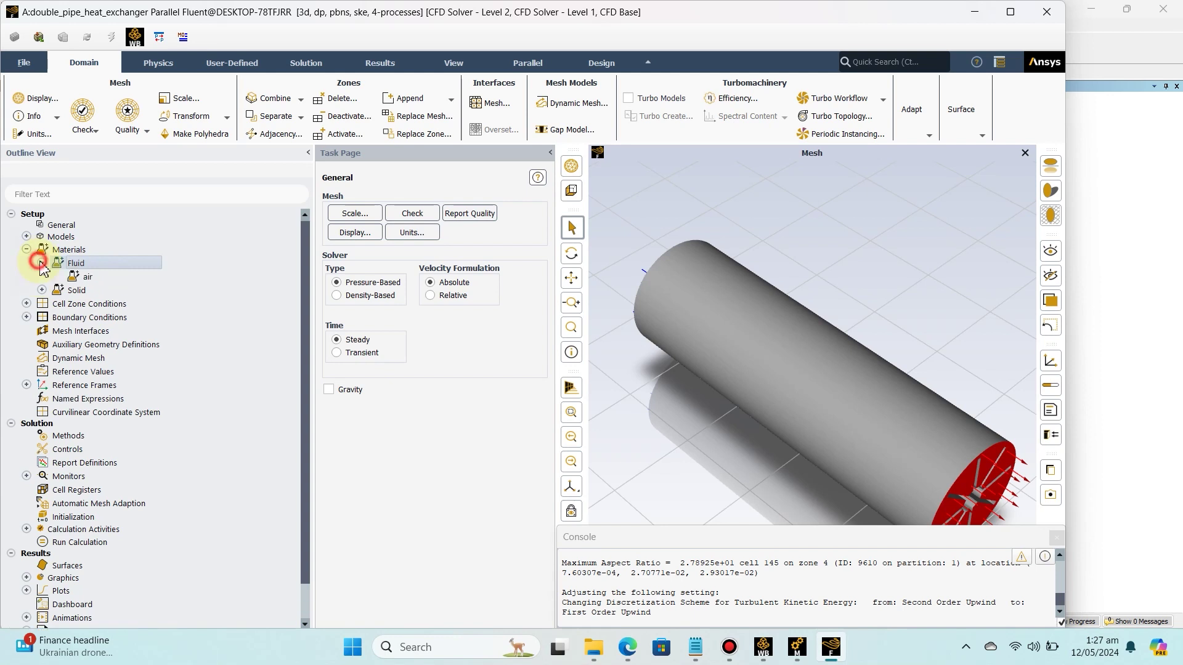
right_click(91, 269)
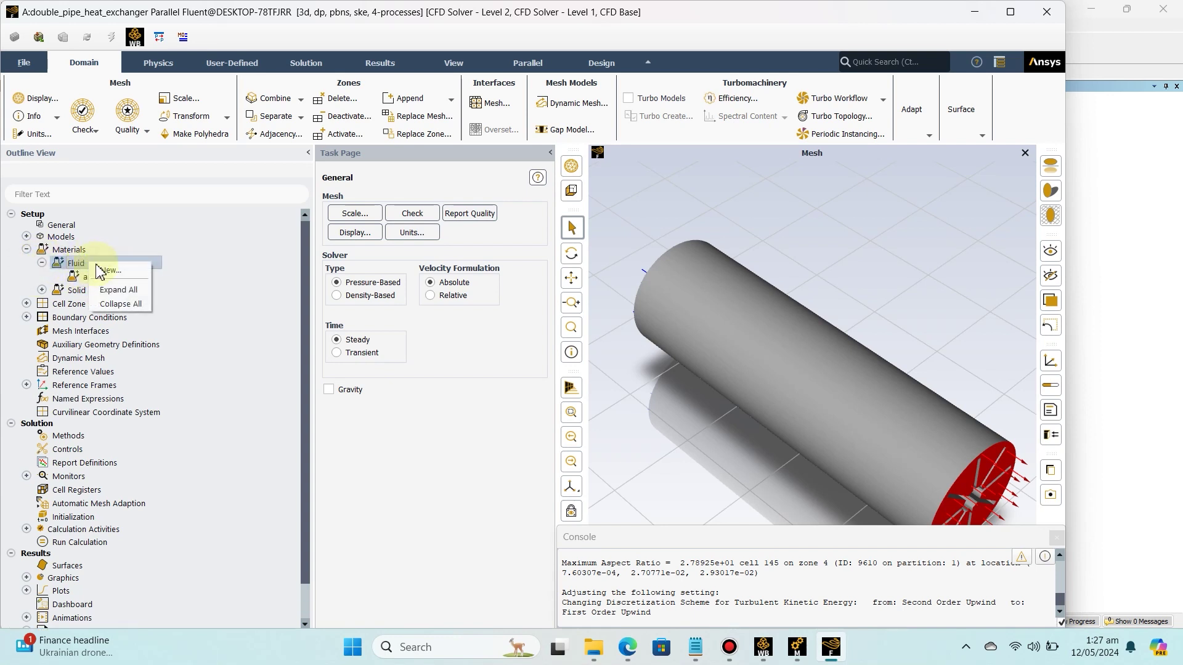
left_click(100, 271)
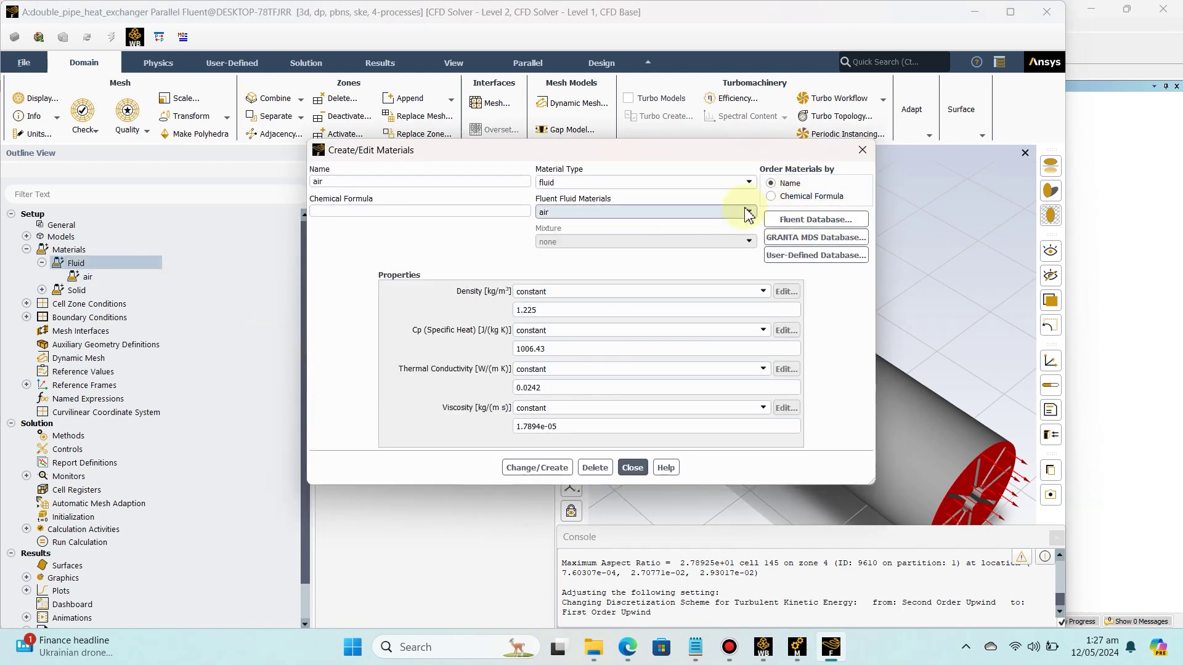
left_click(783, 222)
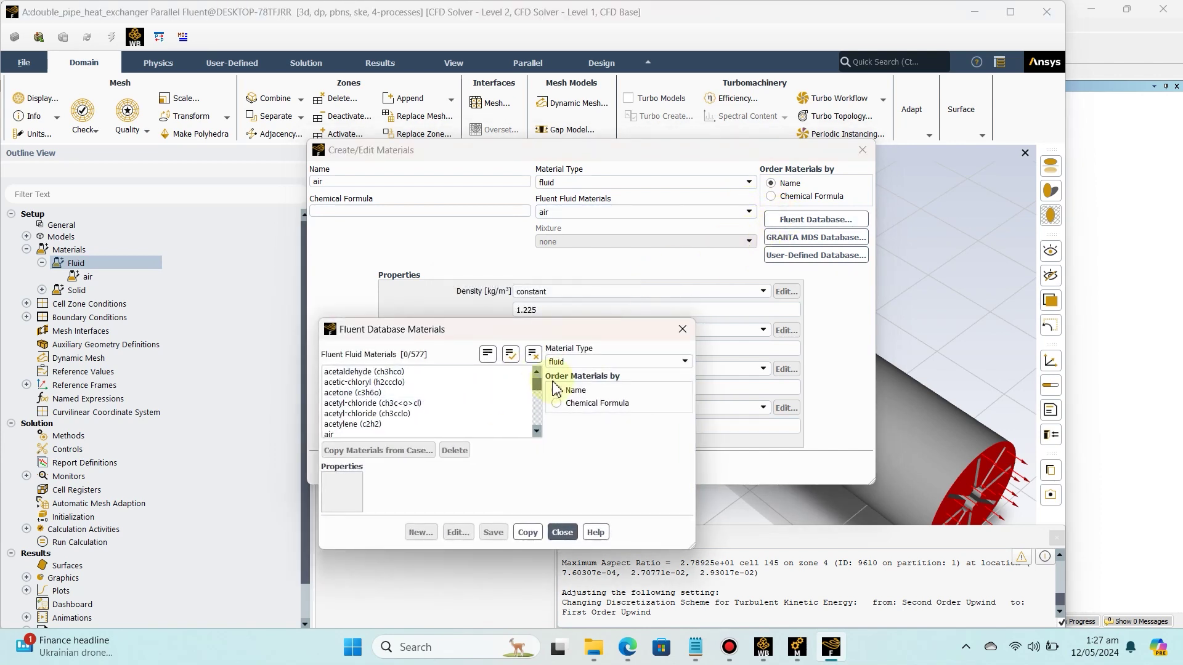
left_click_drag(539, 384, 537, 425)
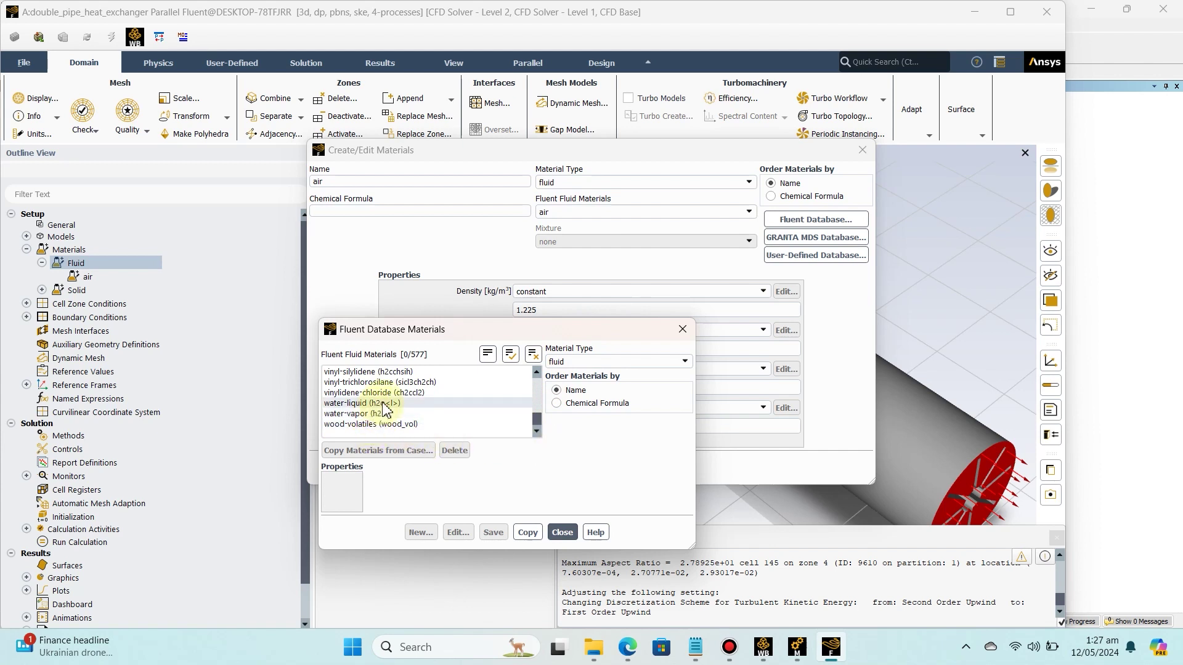
left_click(369, 404)
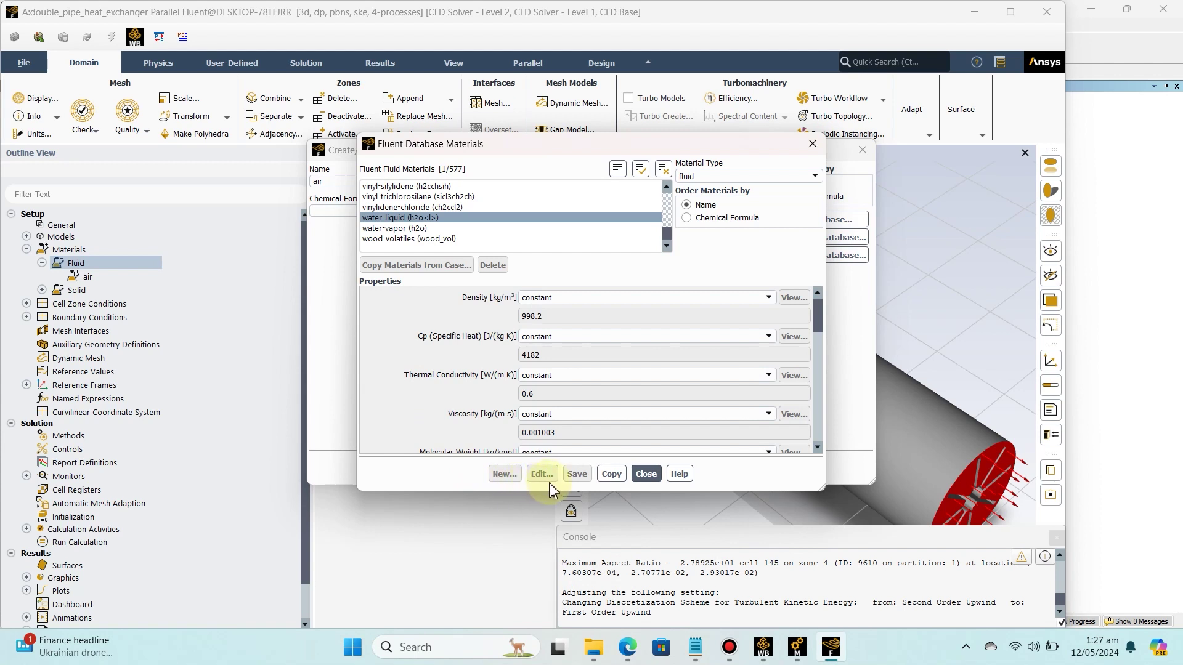
left_click(611, 474)
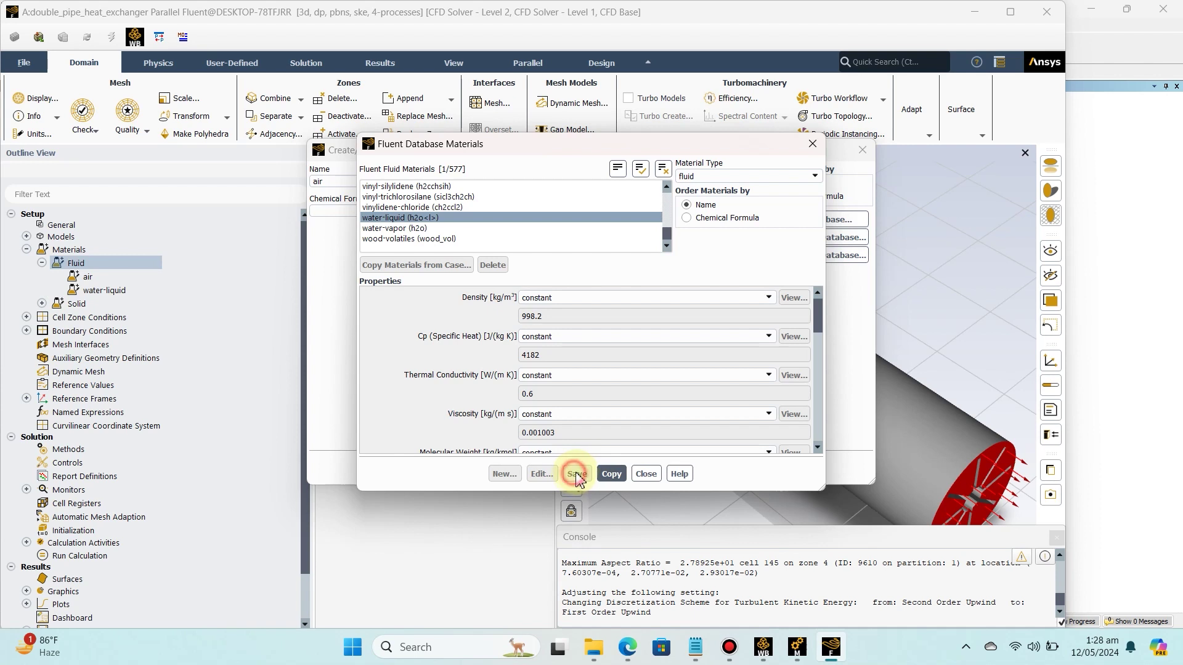
left_click(645, 474)
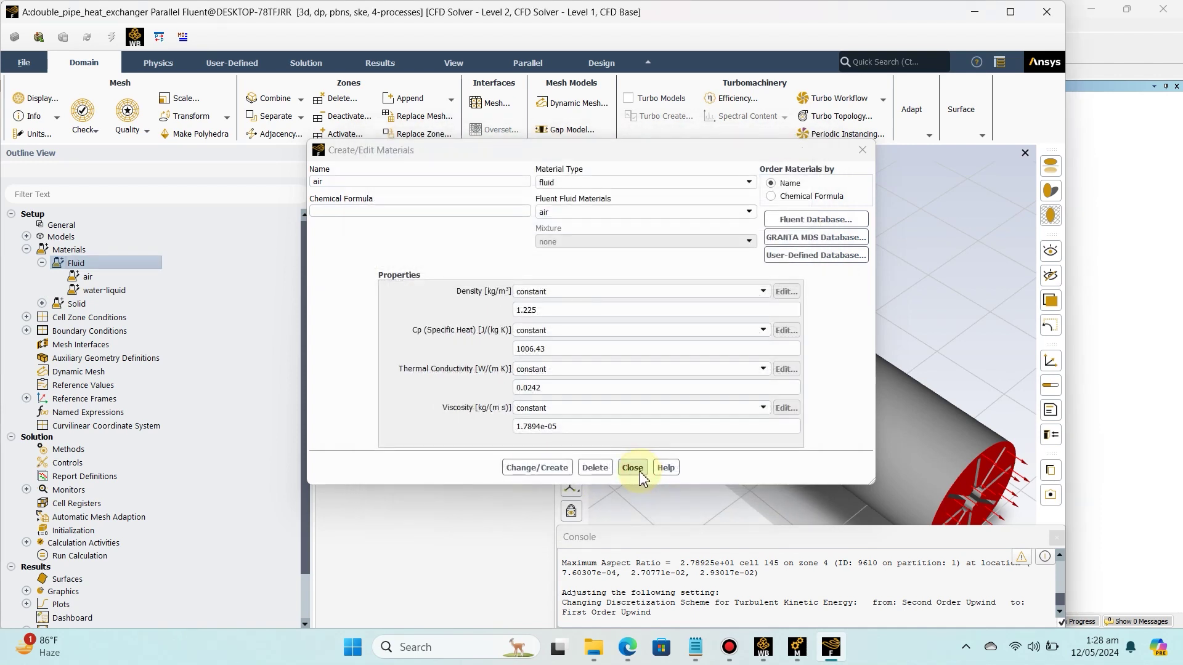
left_click(634, 469)
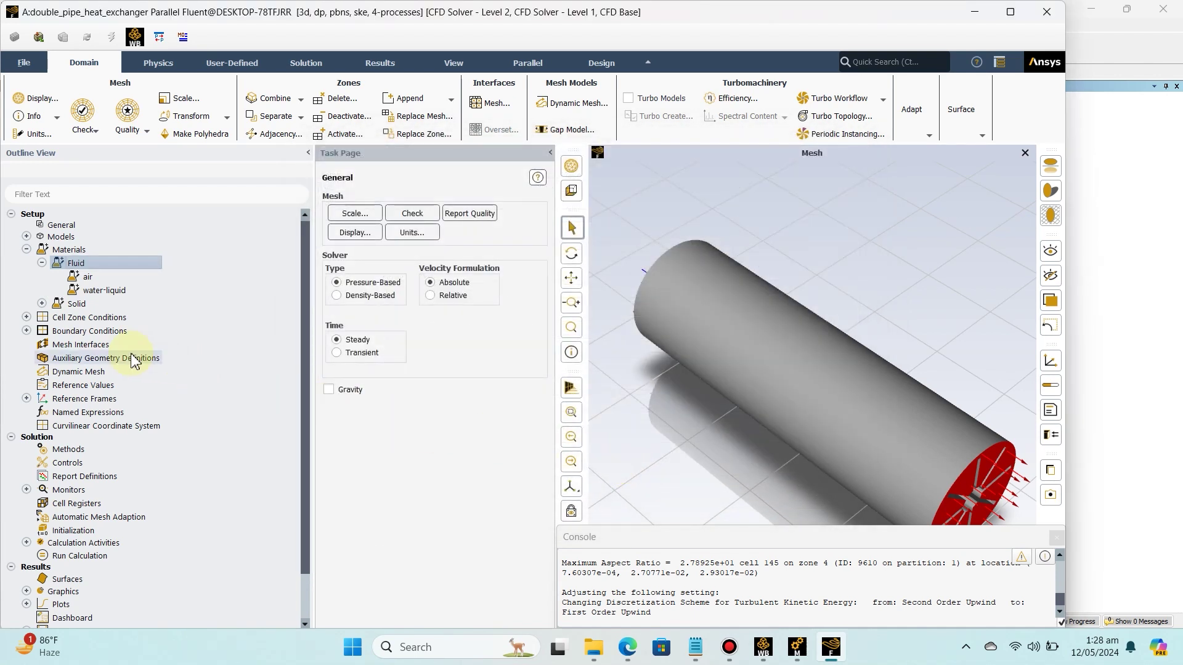
- Assign water-liquid as the material of the fluid_body cell zone
left_click(26, 249)
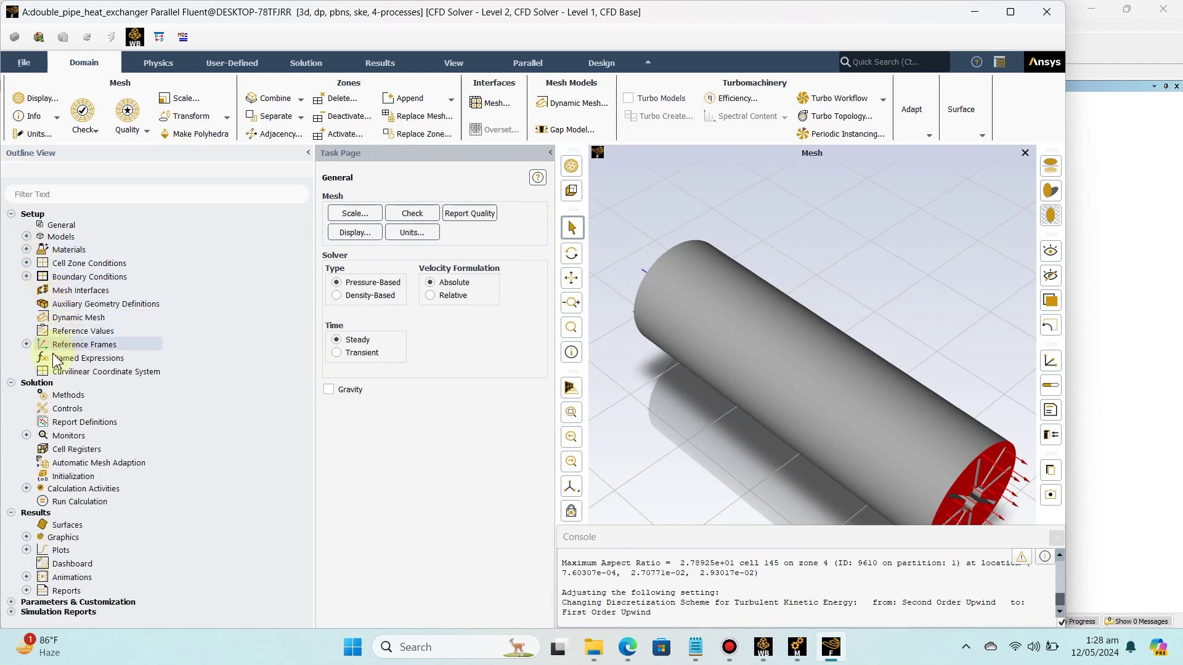
left_click(26, 263)
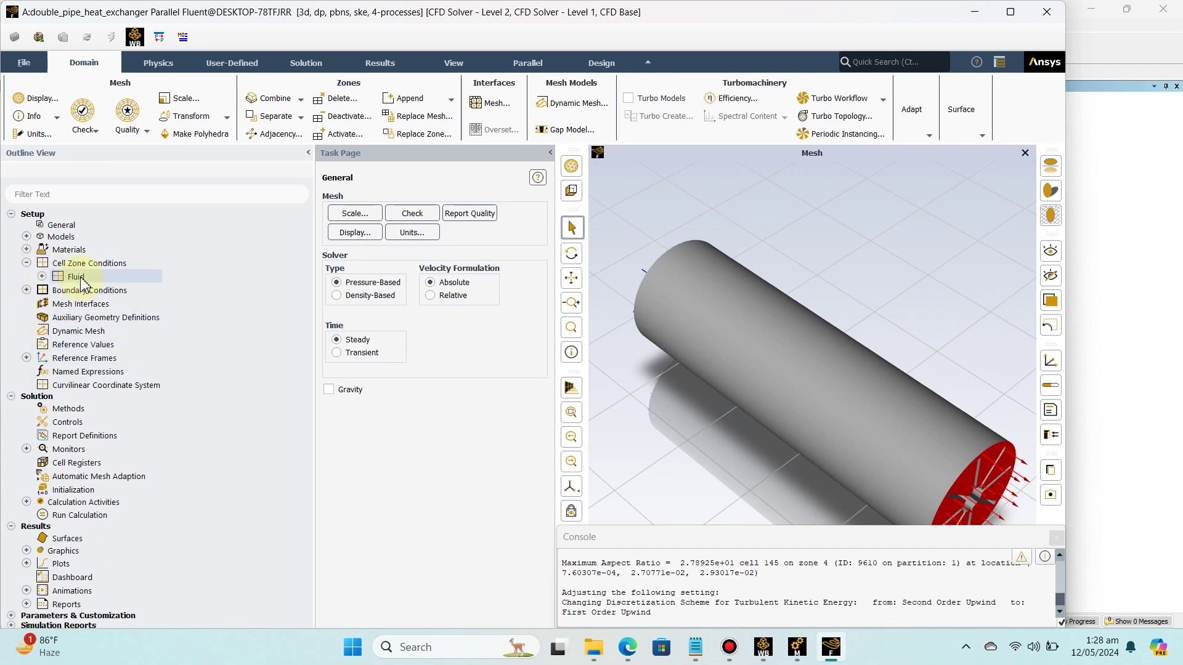
left_click(42, 277)
left_click(100, 290)
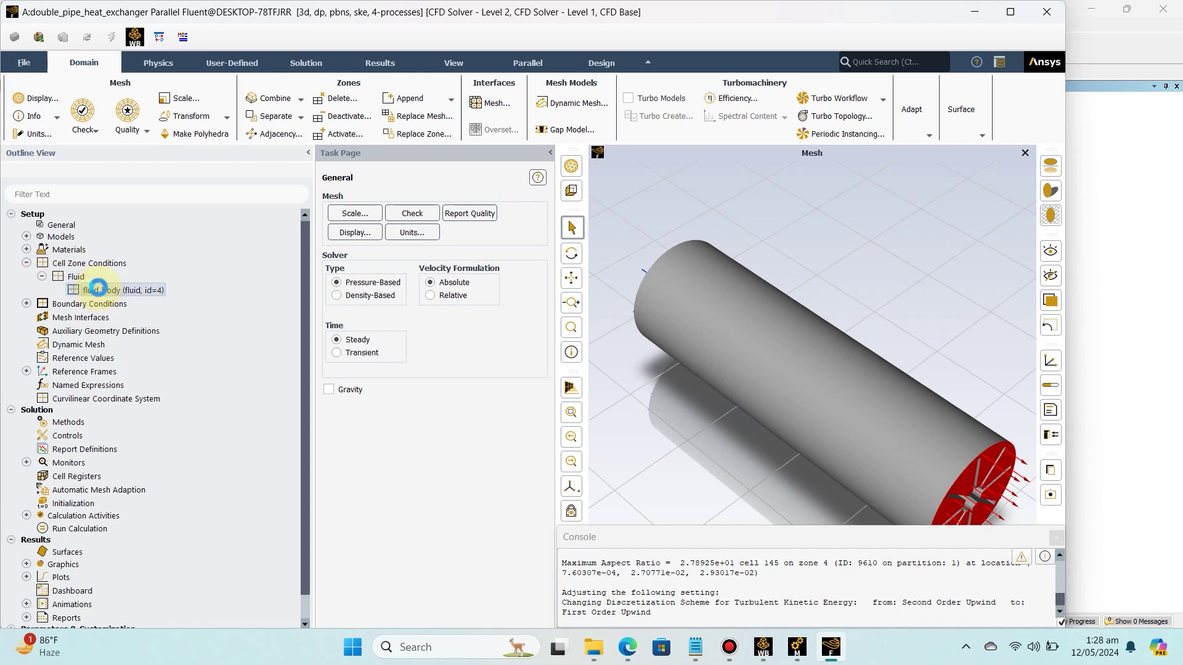
double_click(150, 291)
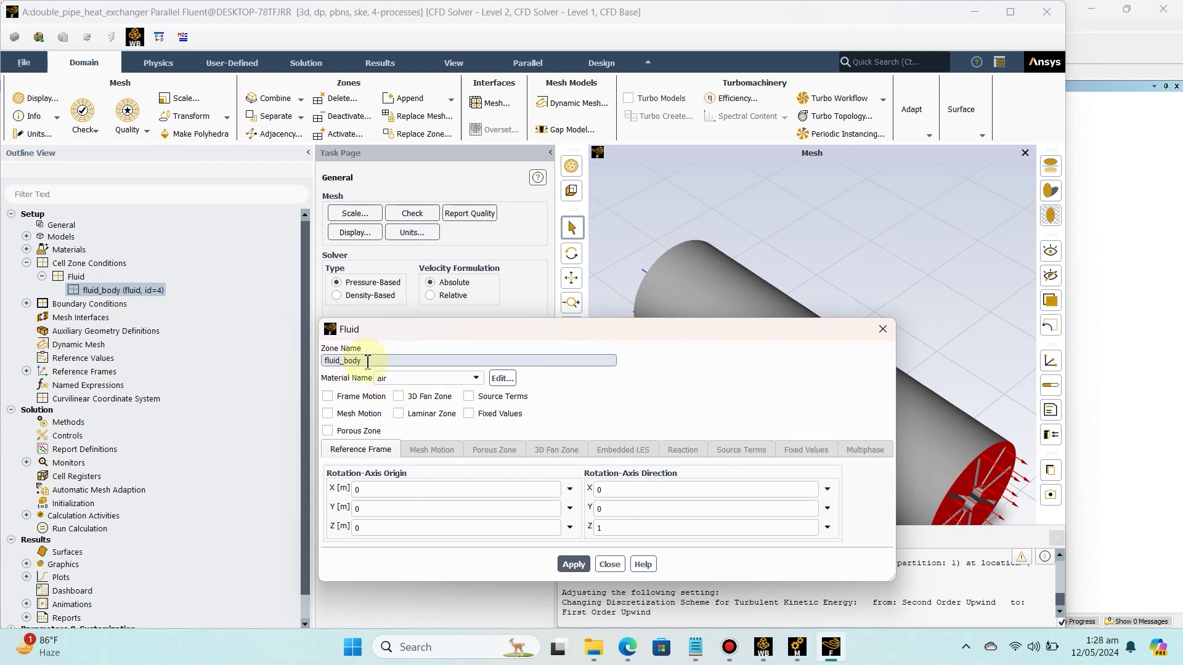
left_click(476, 378)
left_click(399, 390)
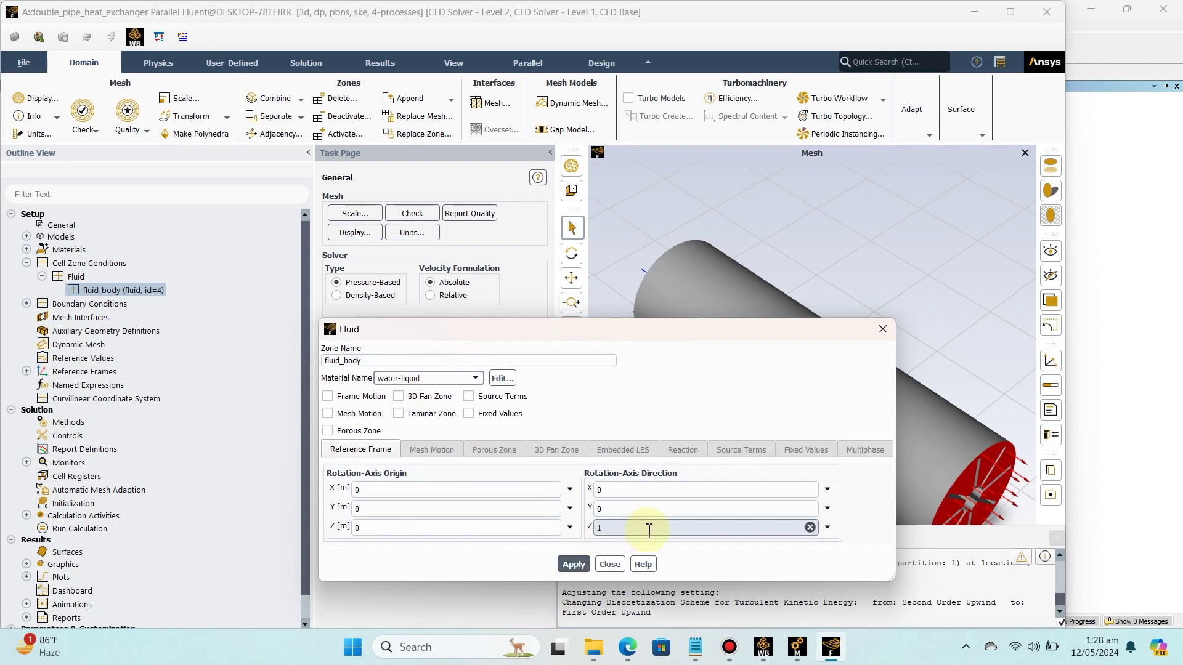
left_click(573, 565)
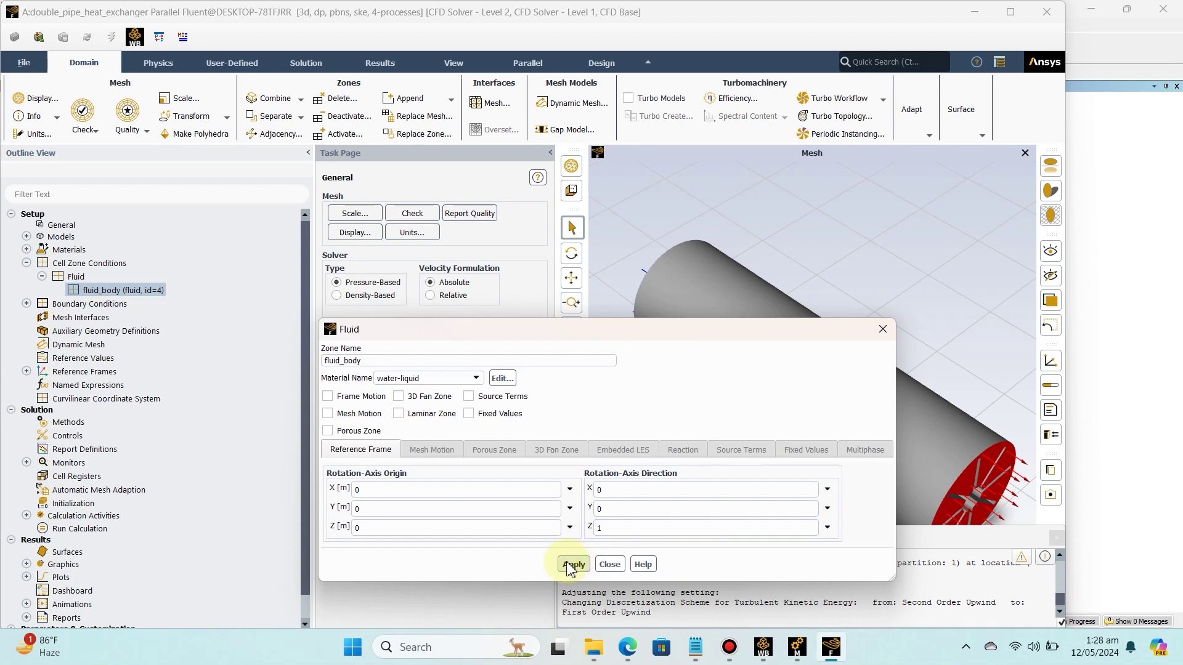
left_click(610, 565)
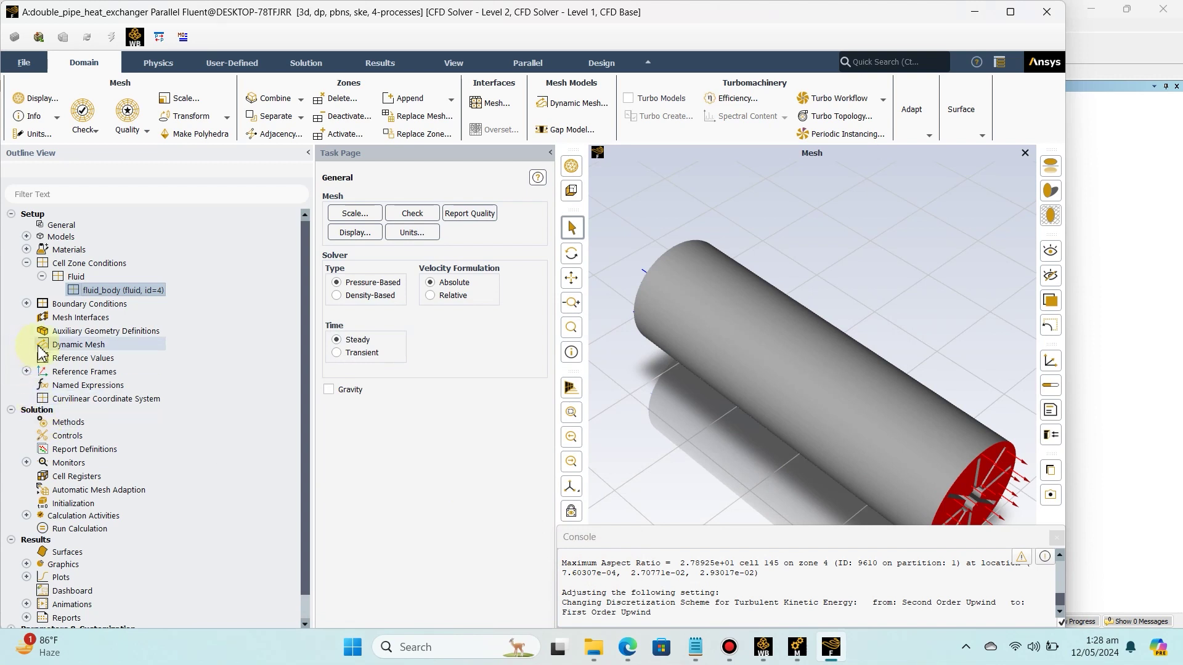
- Examine the momentum and turbulence settings of the inlet velocity boundary condition
left_click(26, 304)
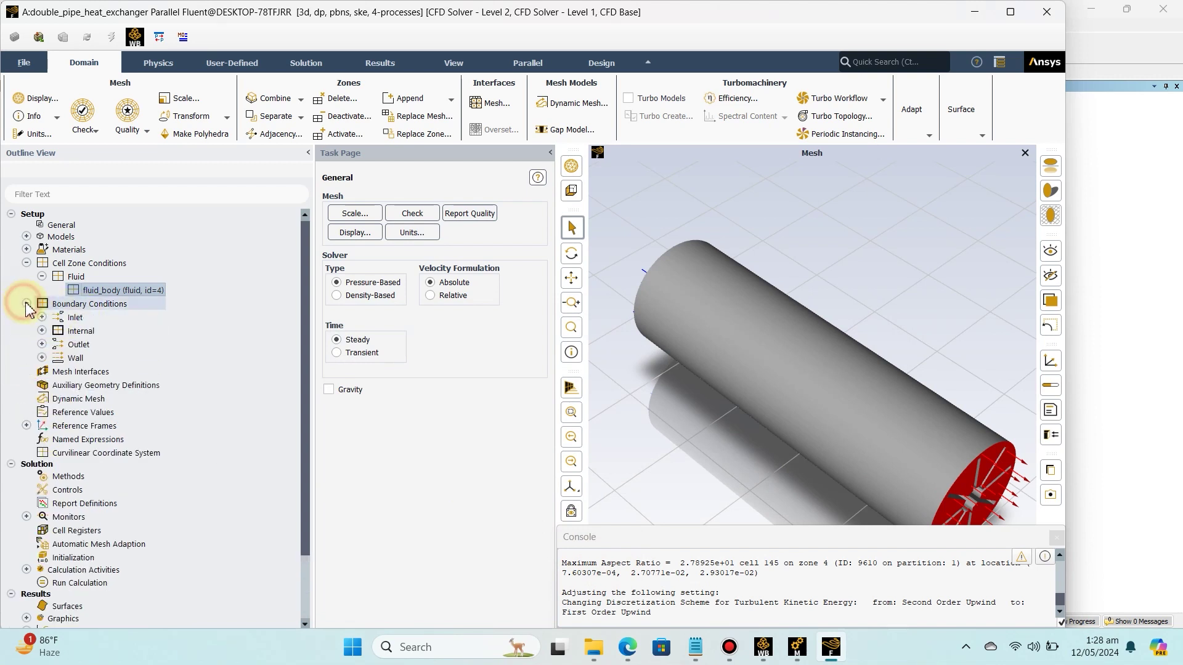
double_click(79, 318)
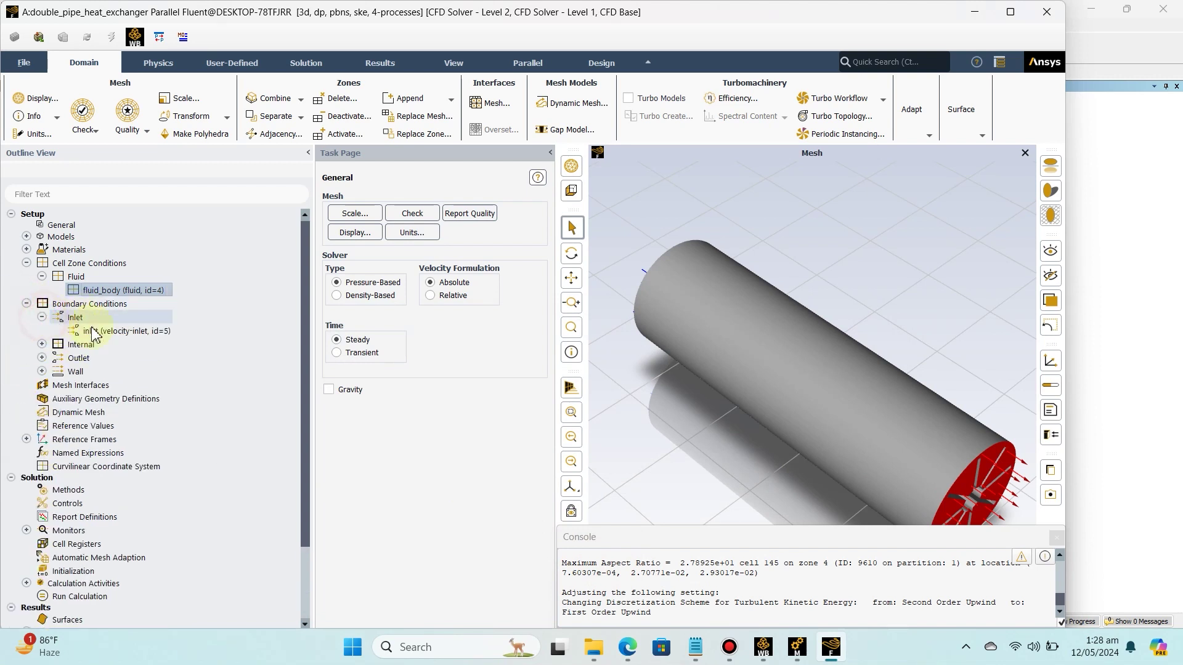
left_click(99, 332)
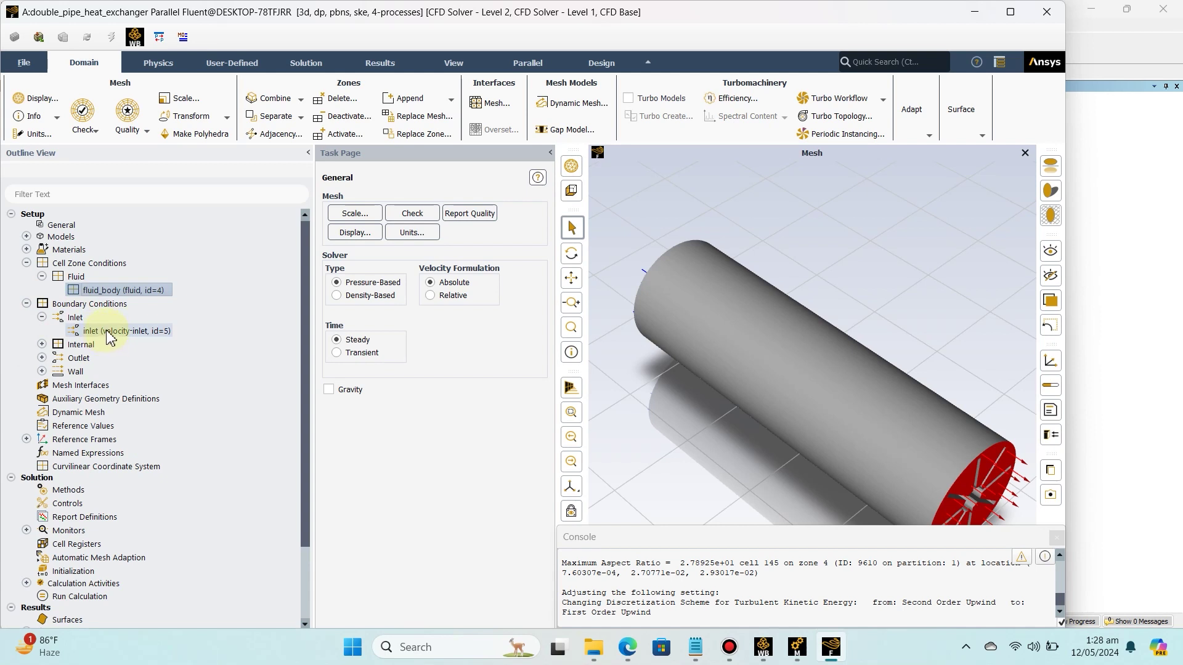
left_click(106, 331)
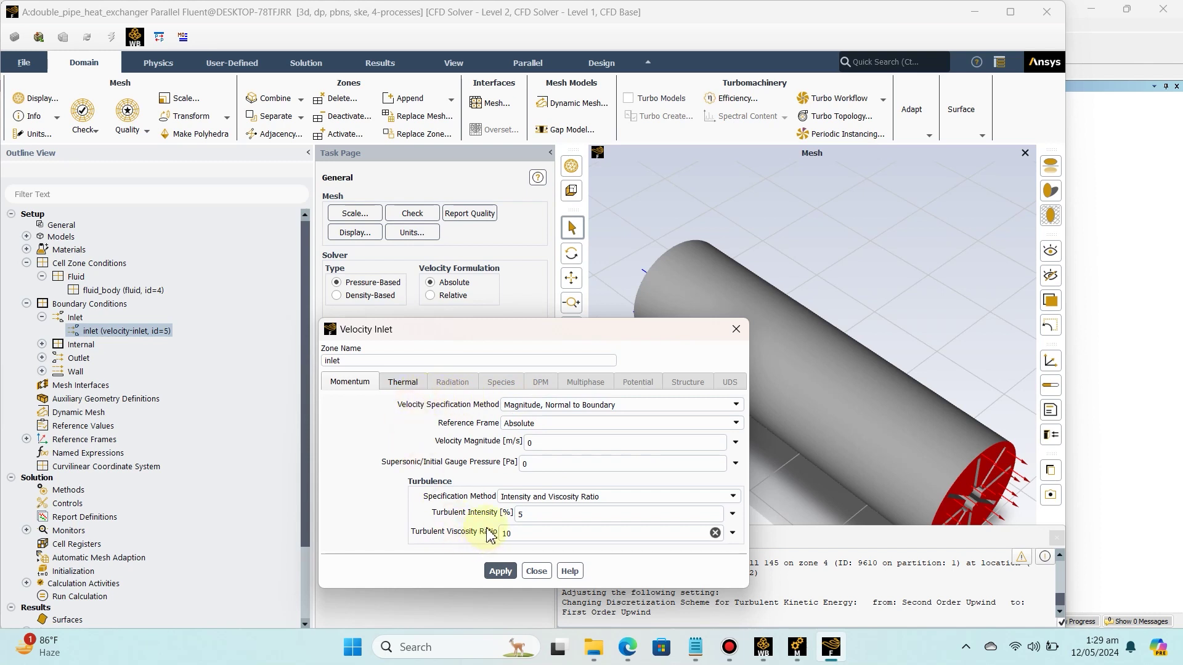
left_click(529, 569)
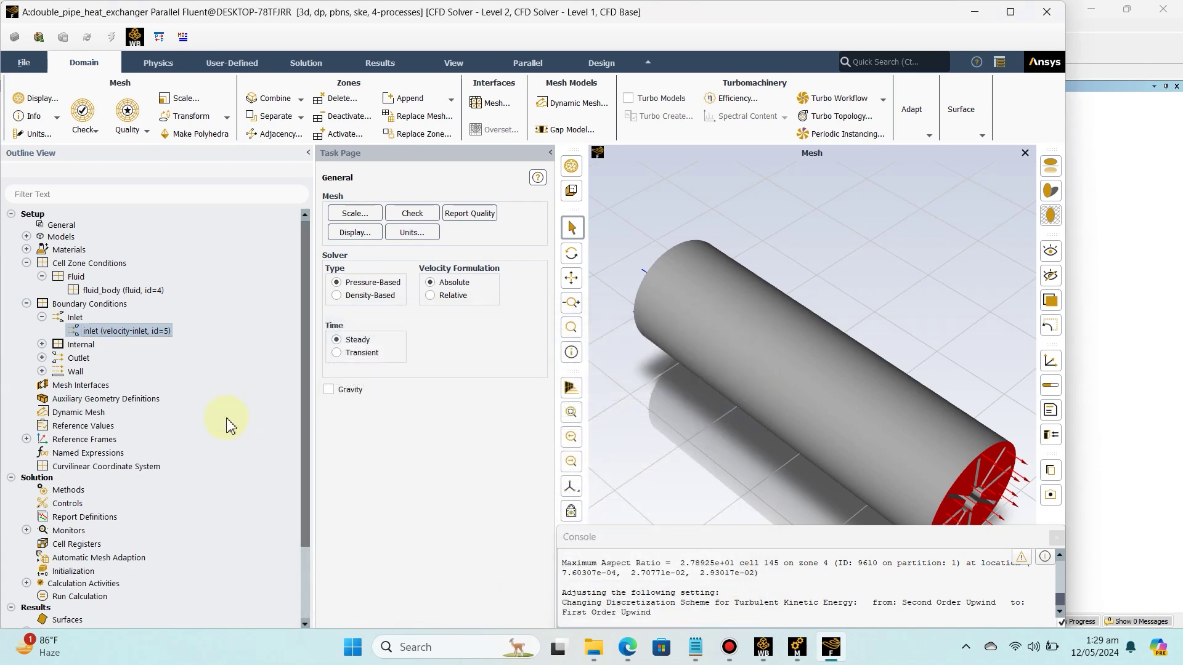
left_click(111, 331)
right_click(112, 333)
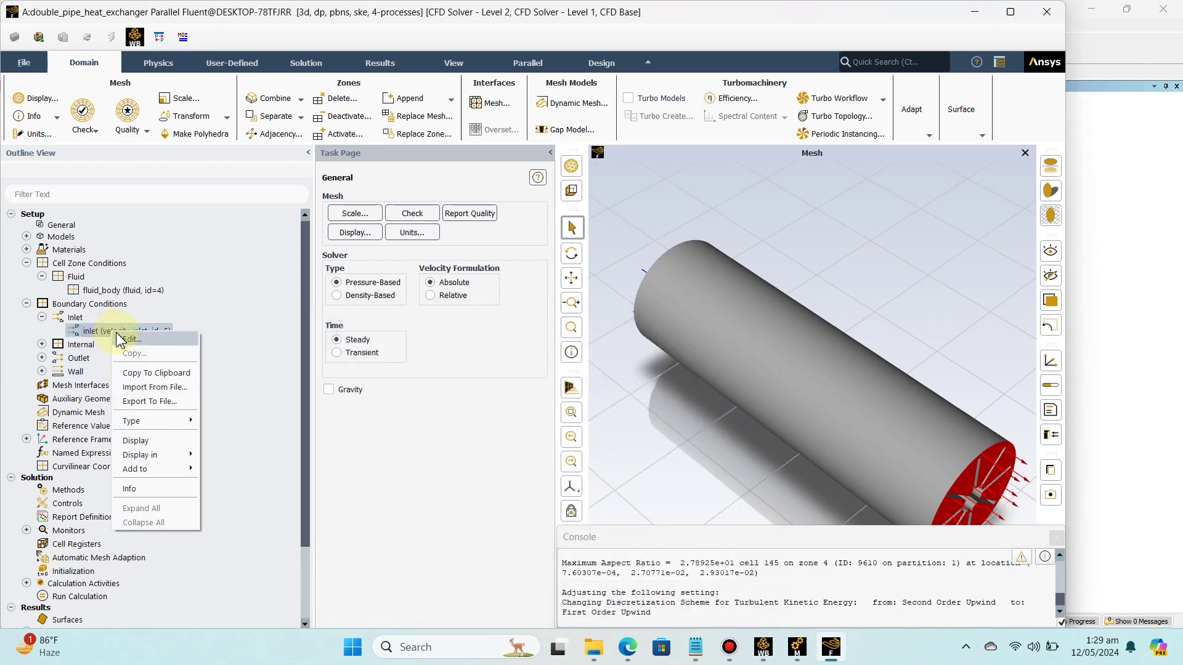
left_click(138, 338)
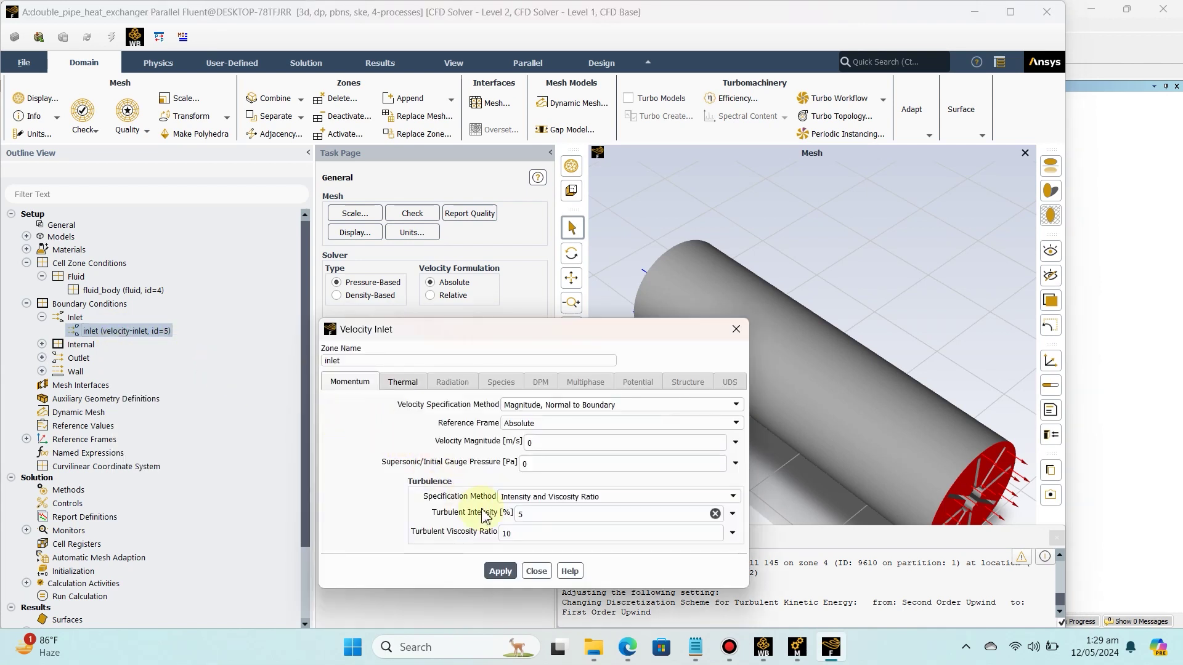
left_click(536, 571)
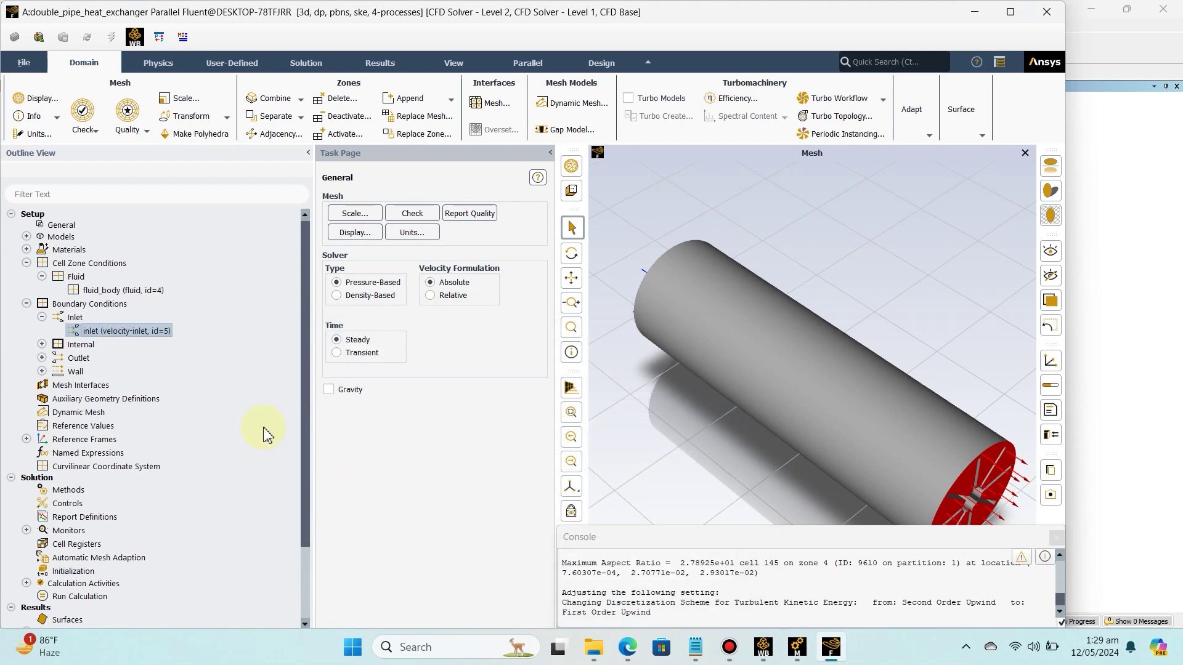
- Examine the available ways to define the inlet's velocity magnitude, leaving its settings unedited
right_click(72, 317)
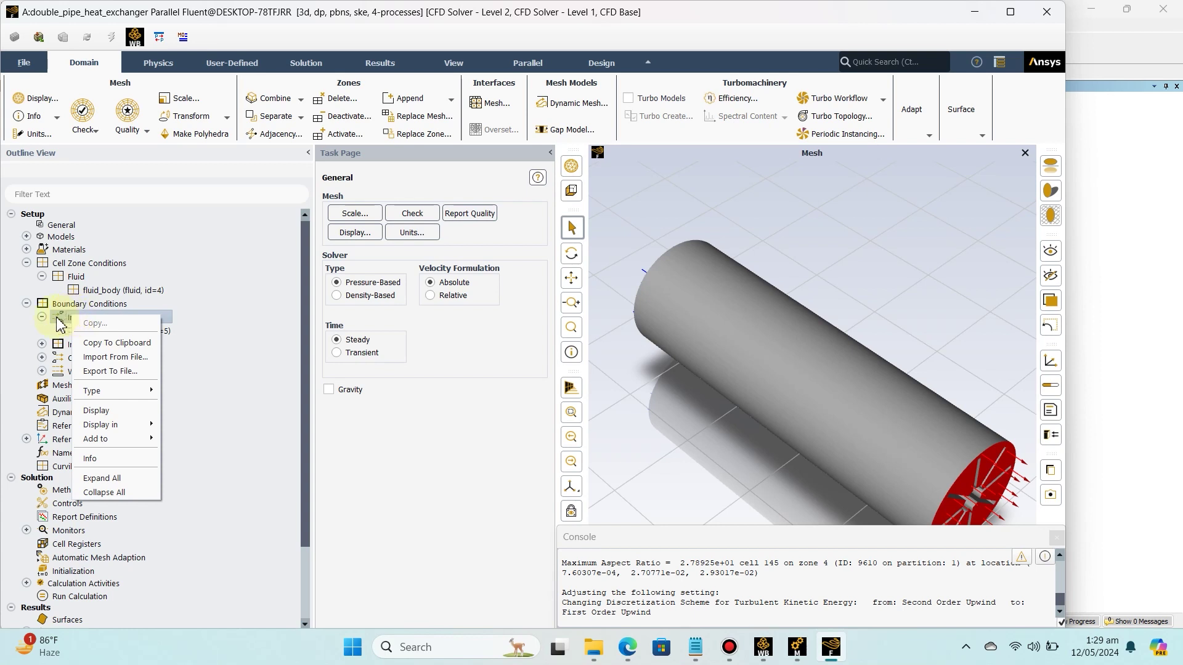
left_click(60, 324)
double_click(60, 324)
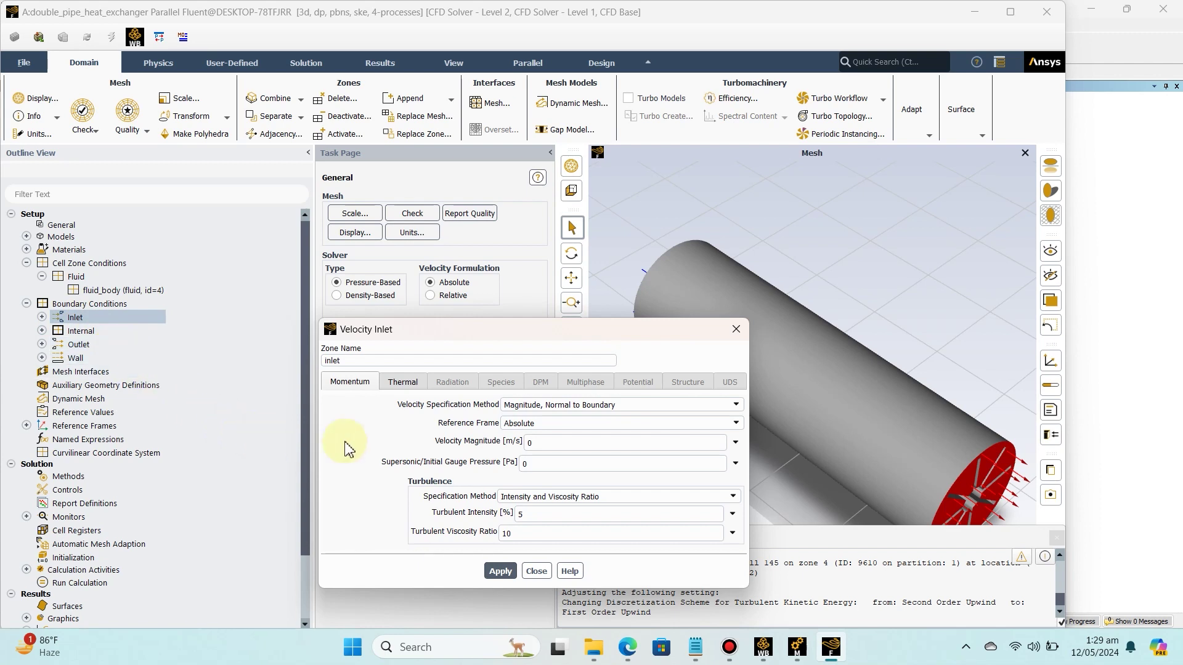
left_click(589, 447)
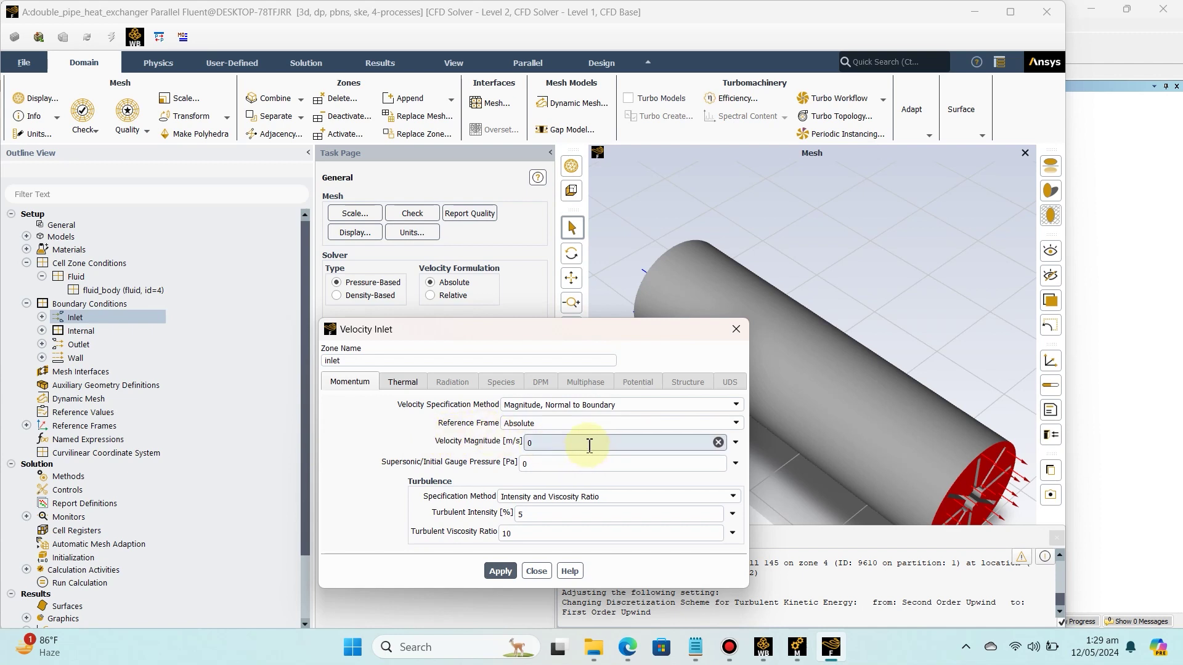
left_click(737, 442)
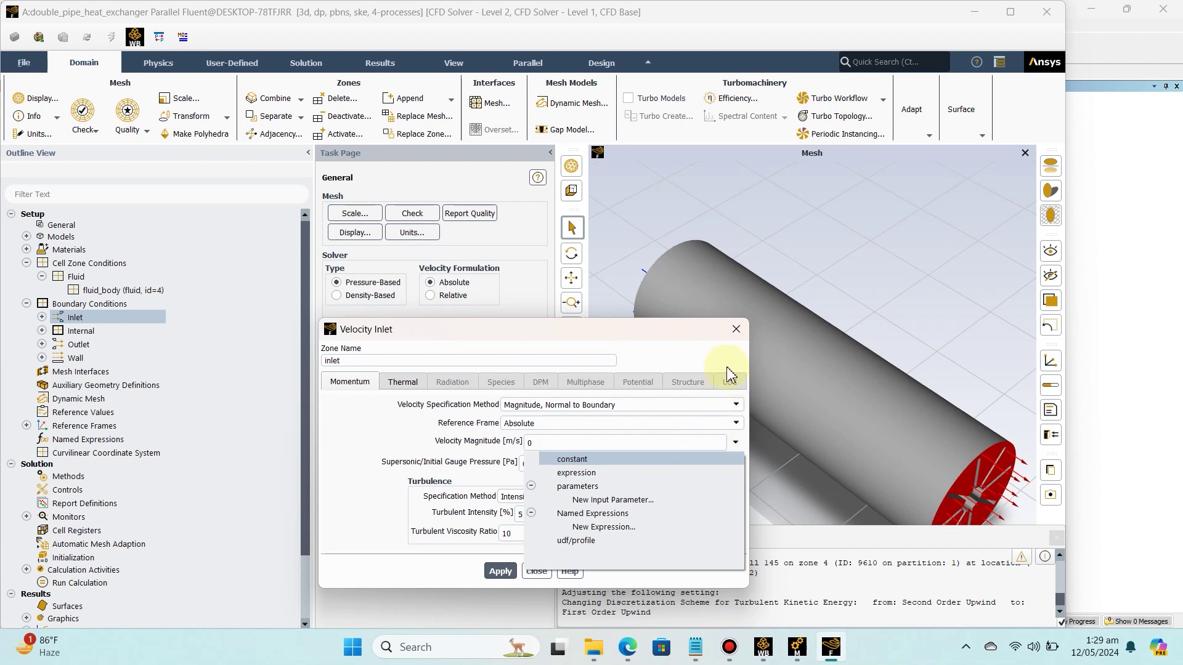
left_click(736, 329)
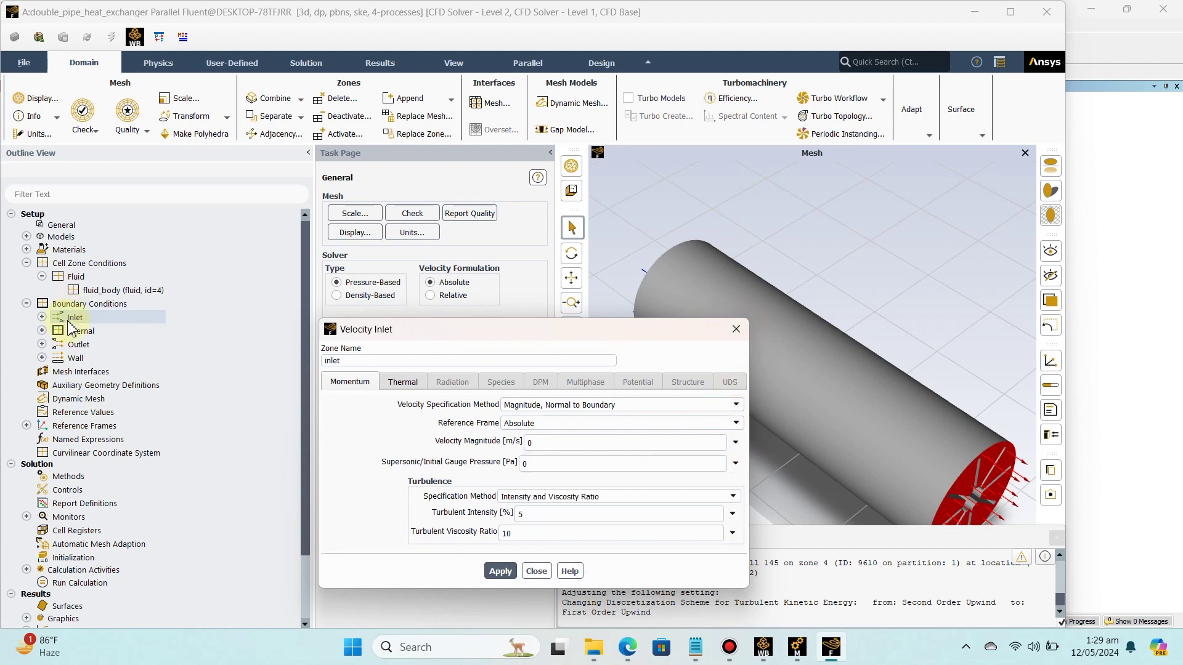
left_click(537, 571)
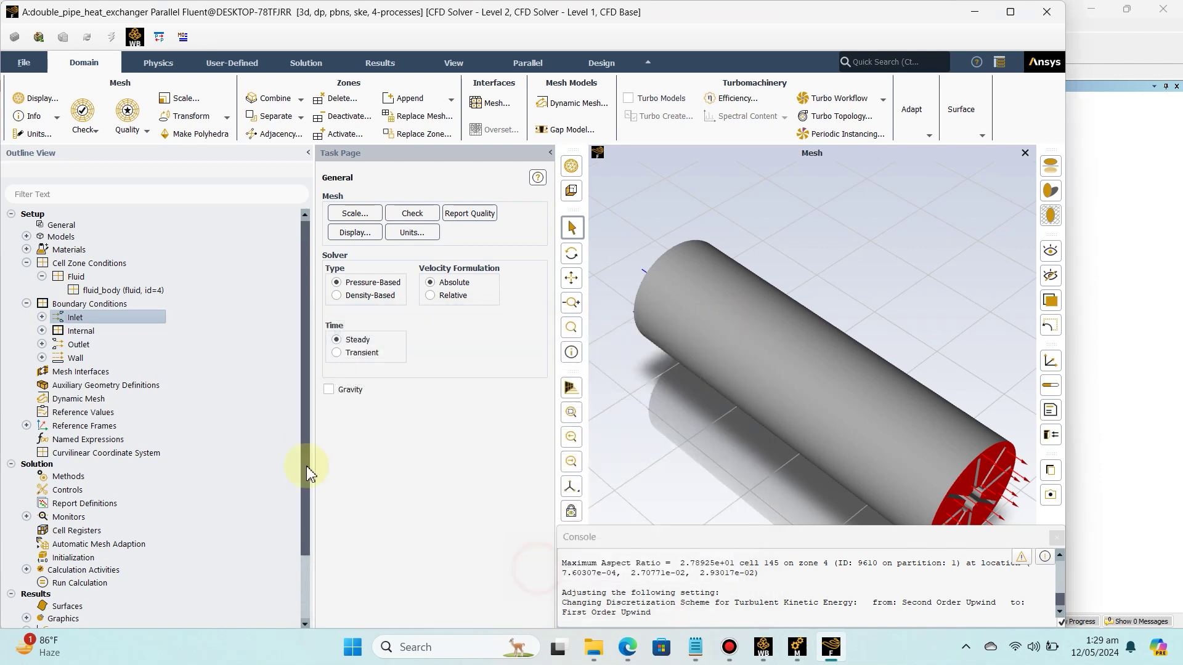
- Change the inlet boundary type to mass-flow-inlet and apply a mass flow rate of 0.5 kg/s
left_click(42, 317)
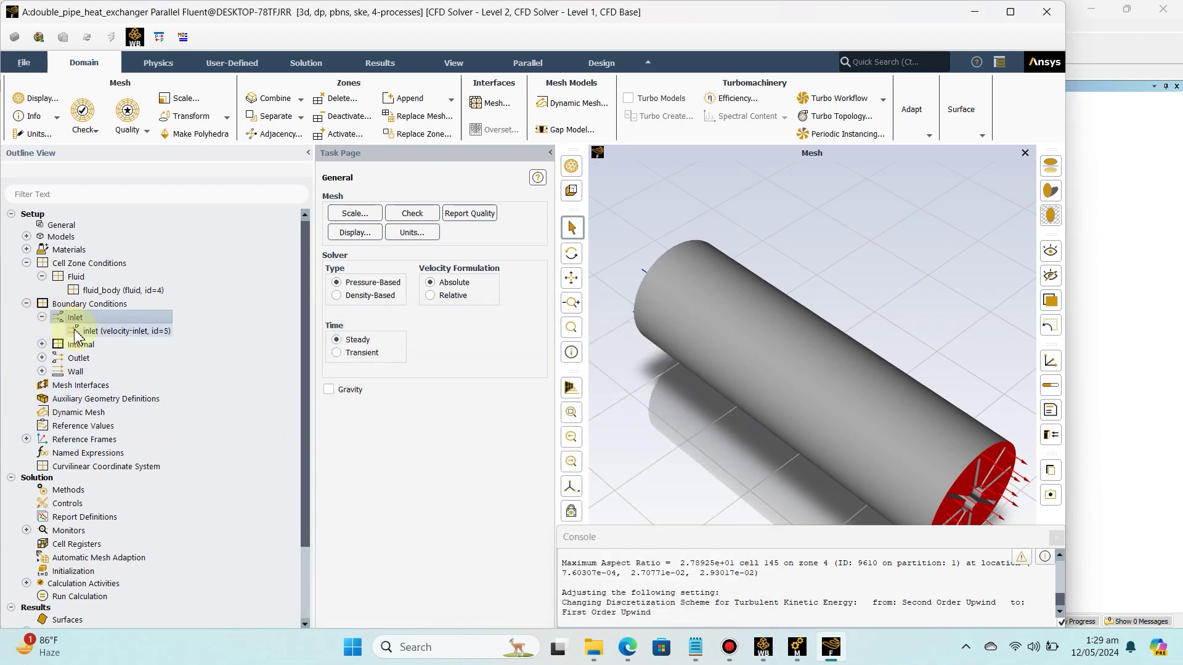
left_click(77, 335)
right_click(76, 336)
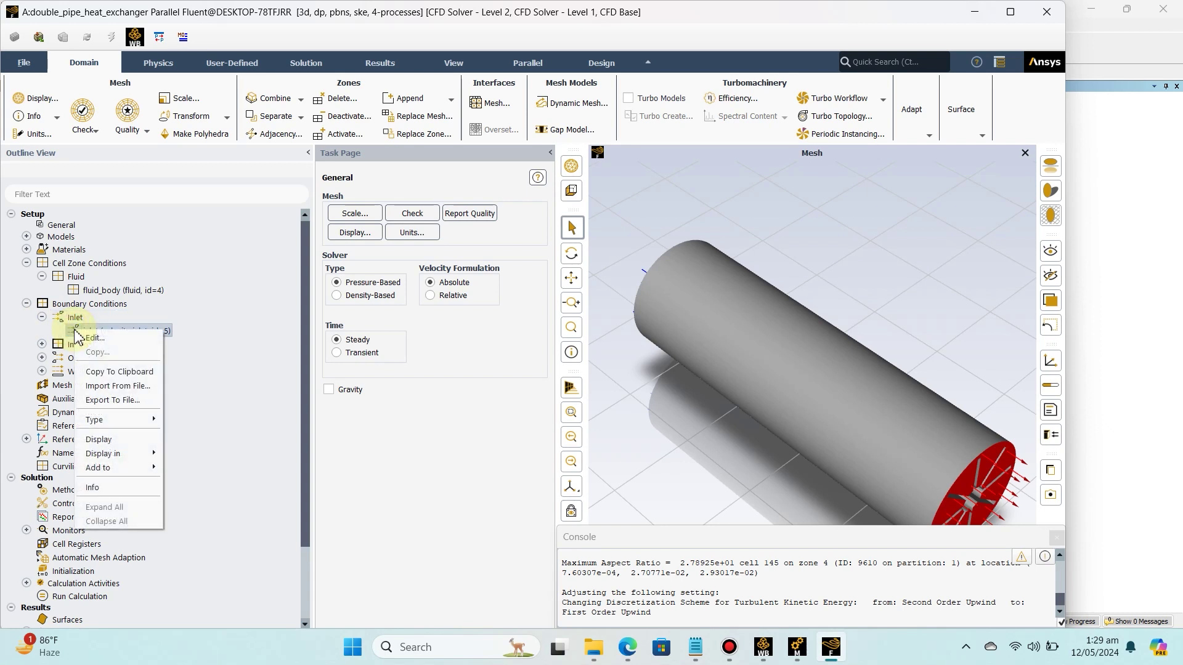
mouse_move(95, 419)
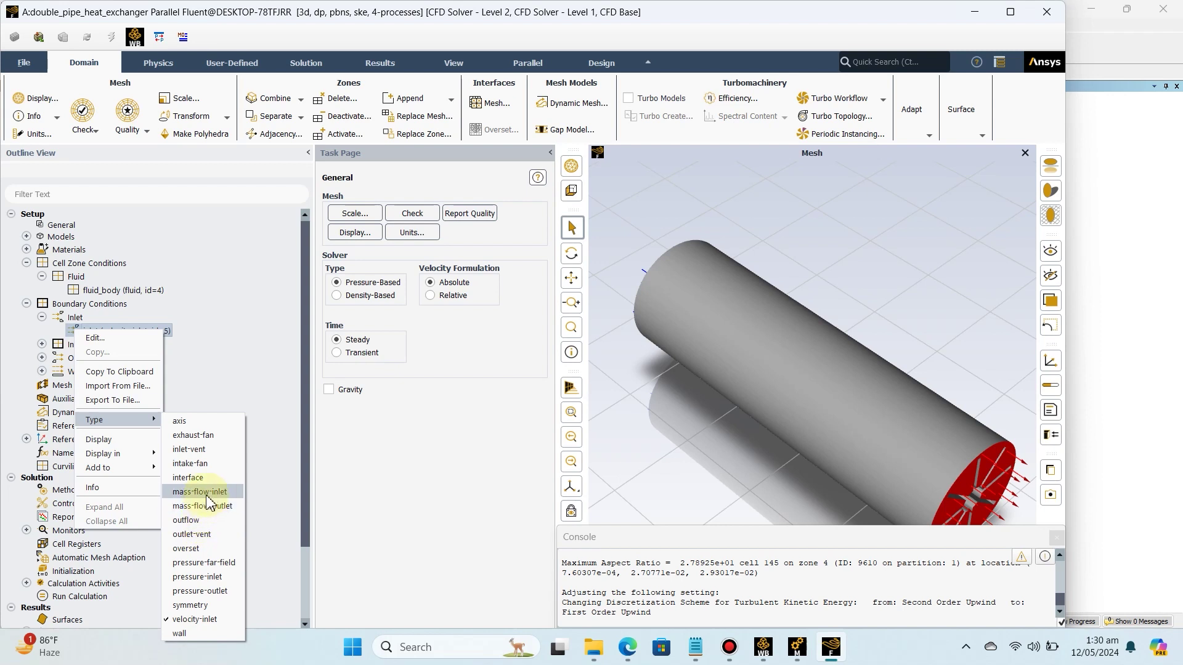
left_click(206, 492)
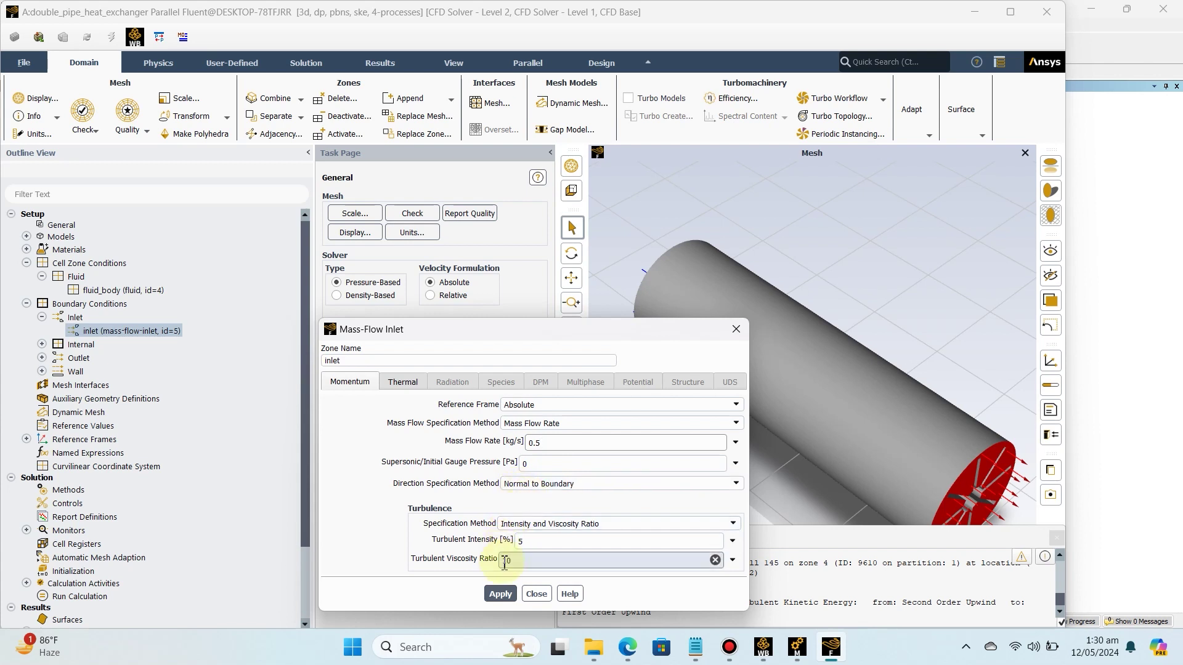
left_click(500, 595)
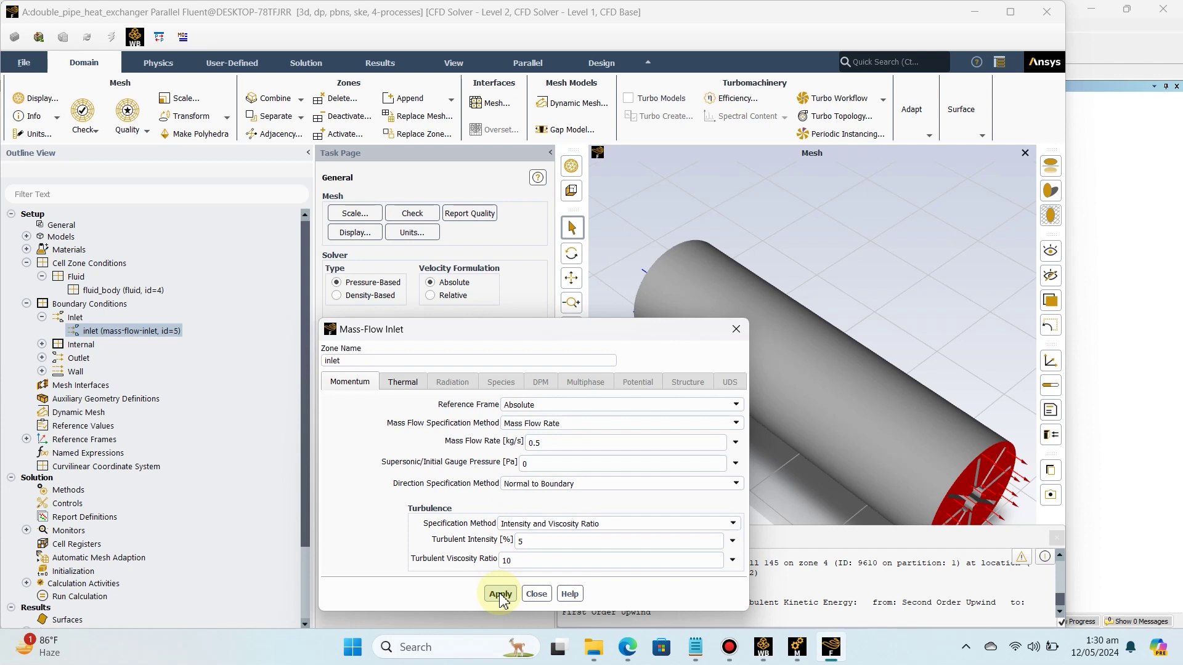
- Try the Direction Vector specification for the inlet's flow direction and return it to Normal to Boundary
left_click(657, 487)
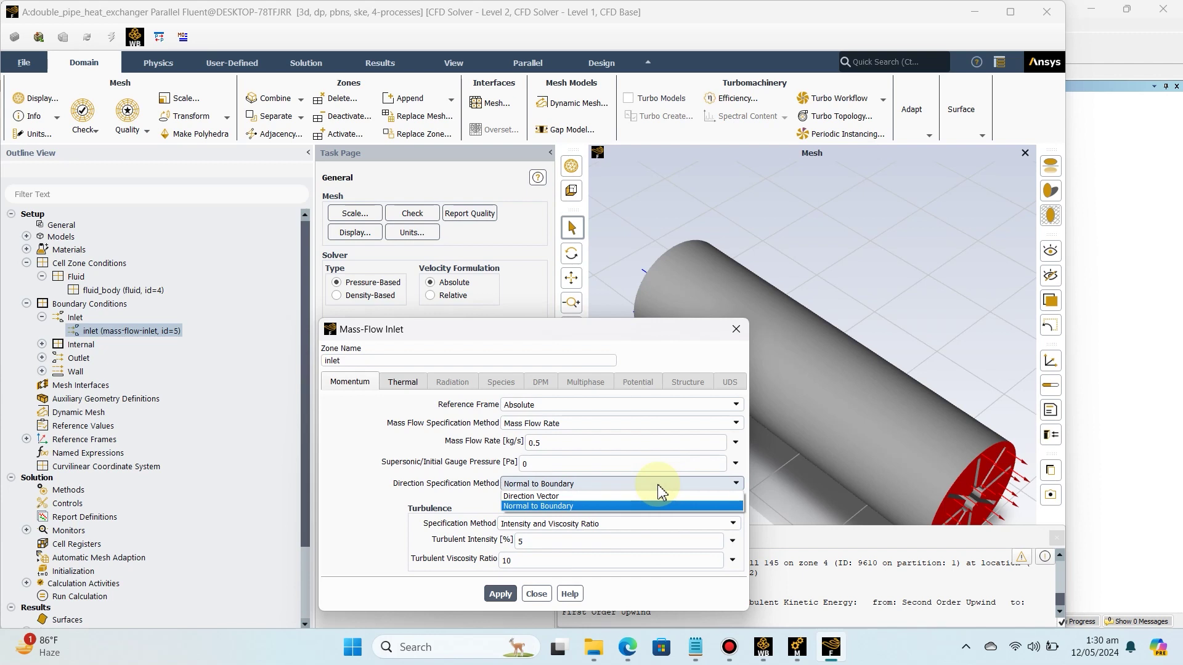
left_click(603, 496)
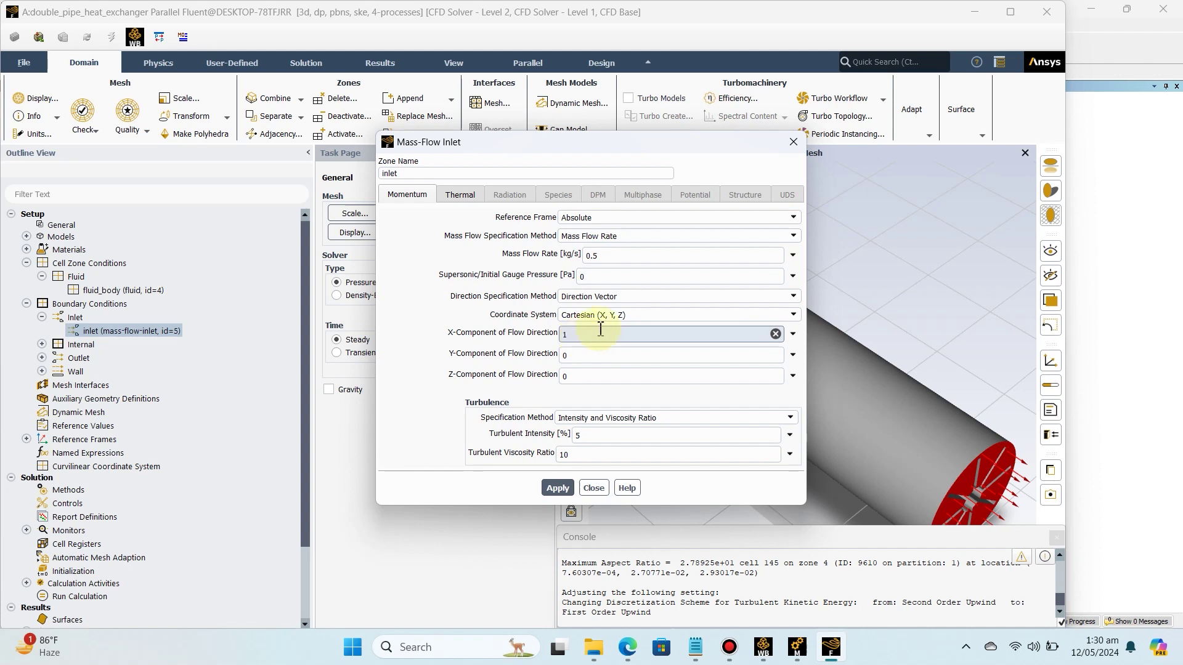
left_click(793, 295)
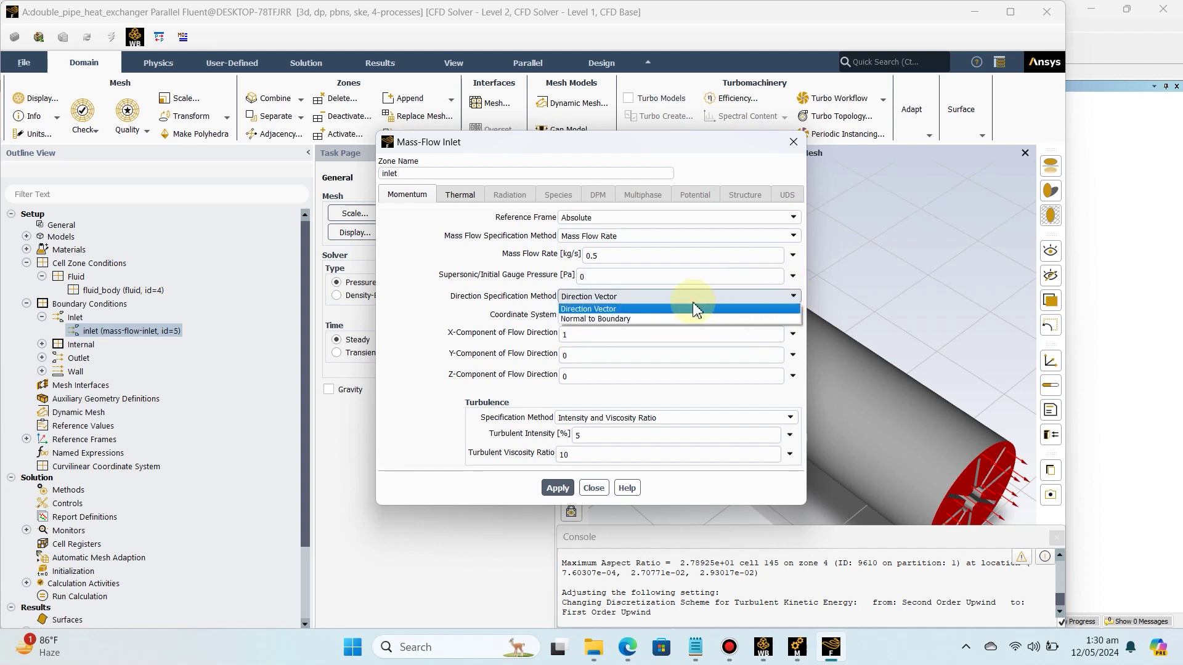
left_click(619, 318)
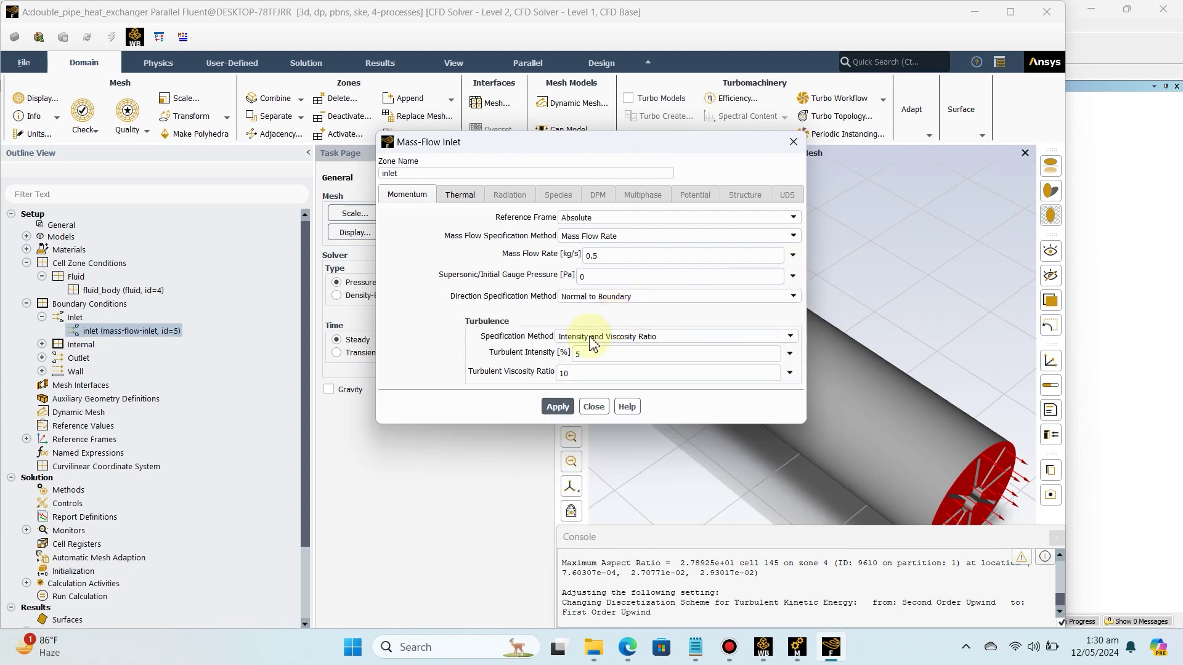
left_click(557, 407)
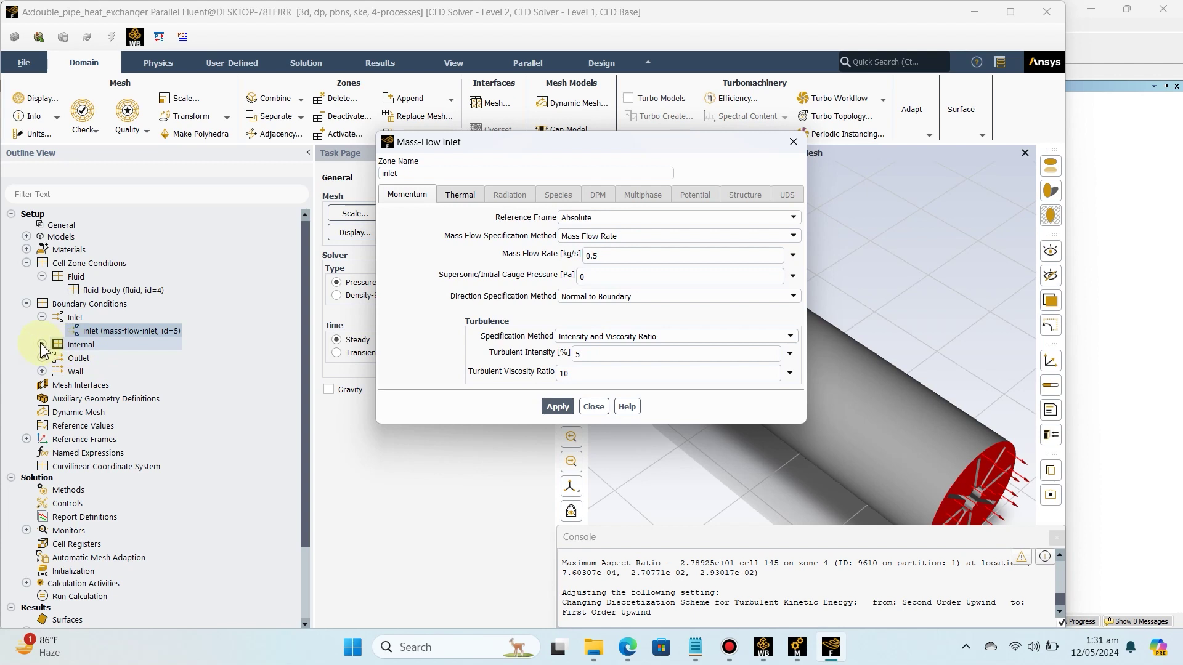
- Apply the outlet's pressure-outlet condition with a gauge pressure of 0 Pa and close the outlet and inlet settings
left_click(69, 360)
double_click(69, 360)
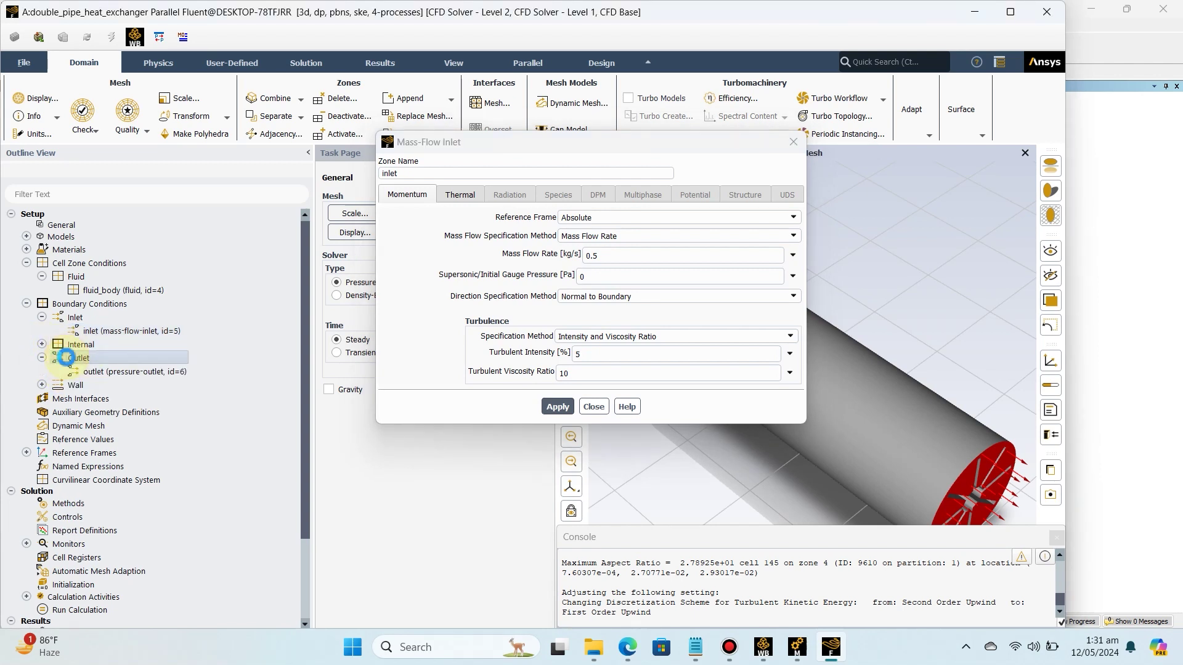
double_click(104, 373)
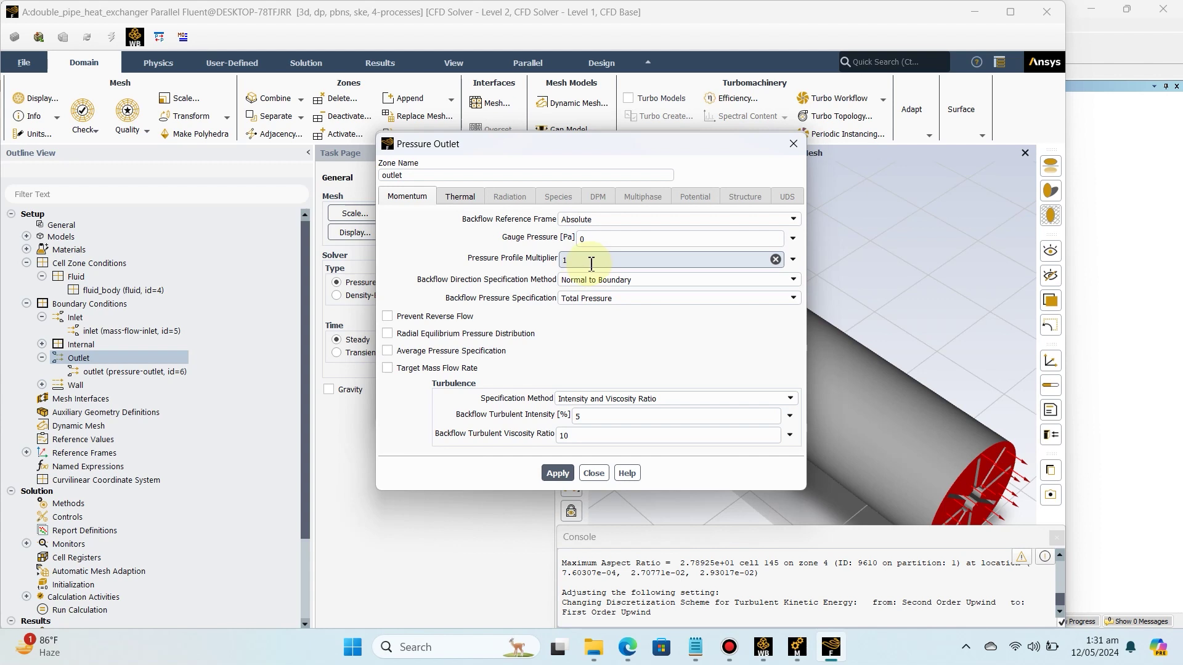
left_click(557, 475)
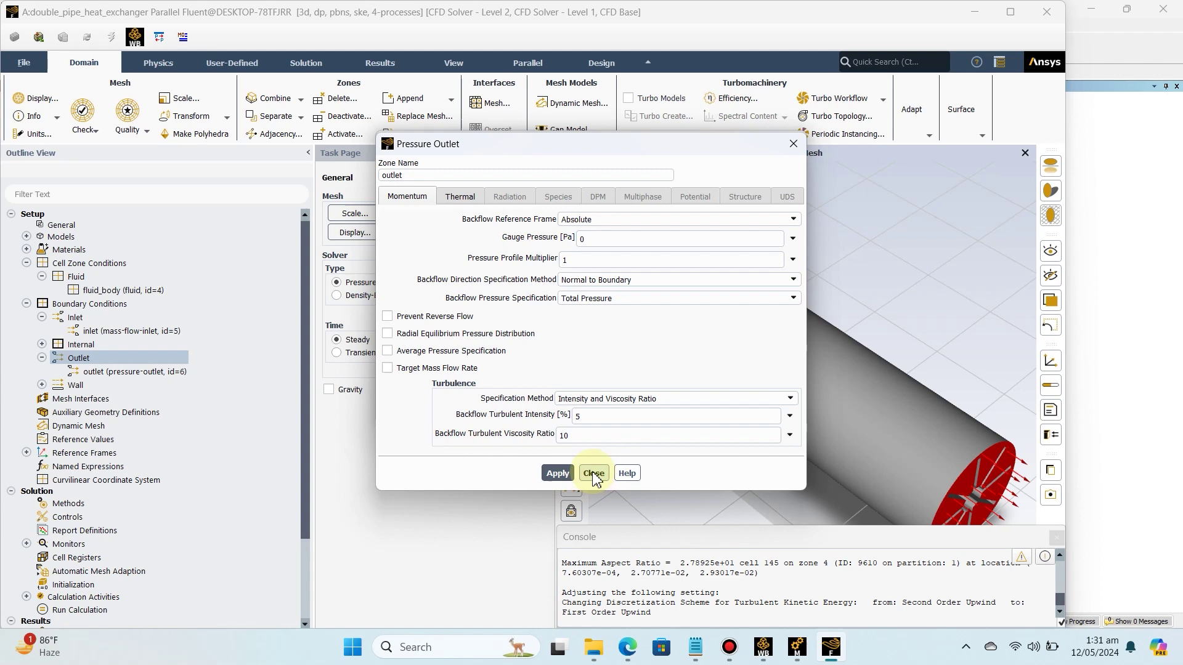
left_click(593, 474)
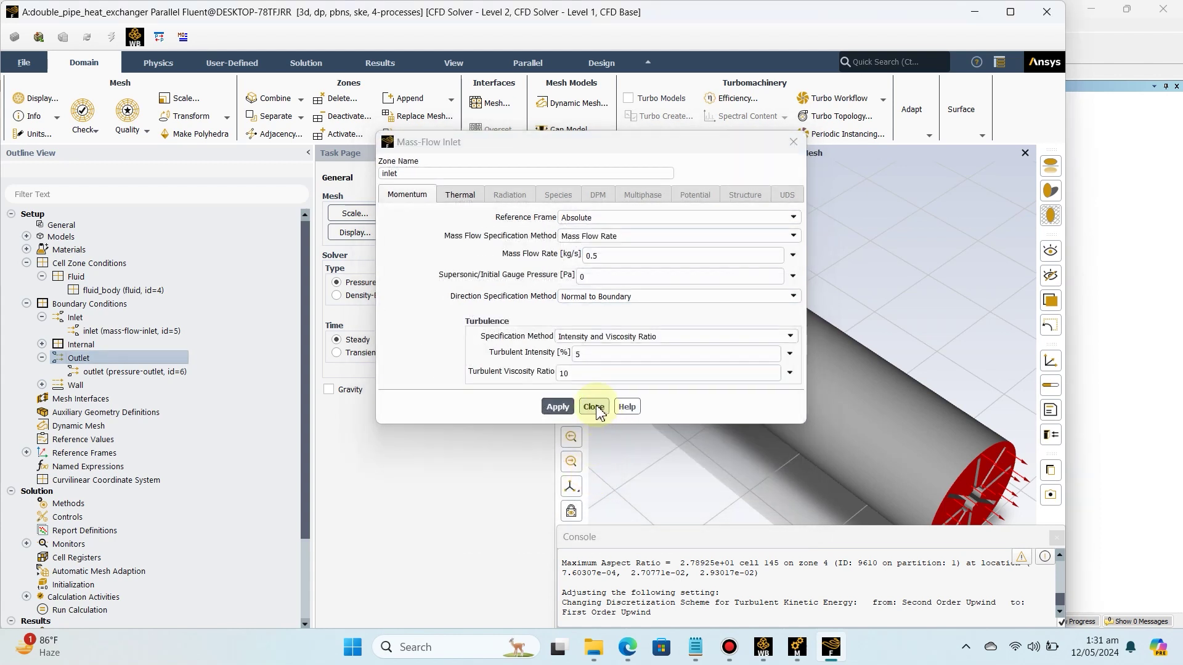
left_click(594, 408)
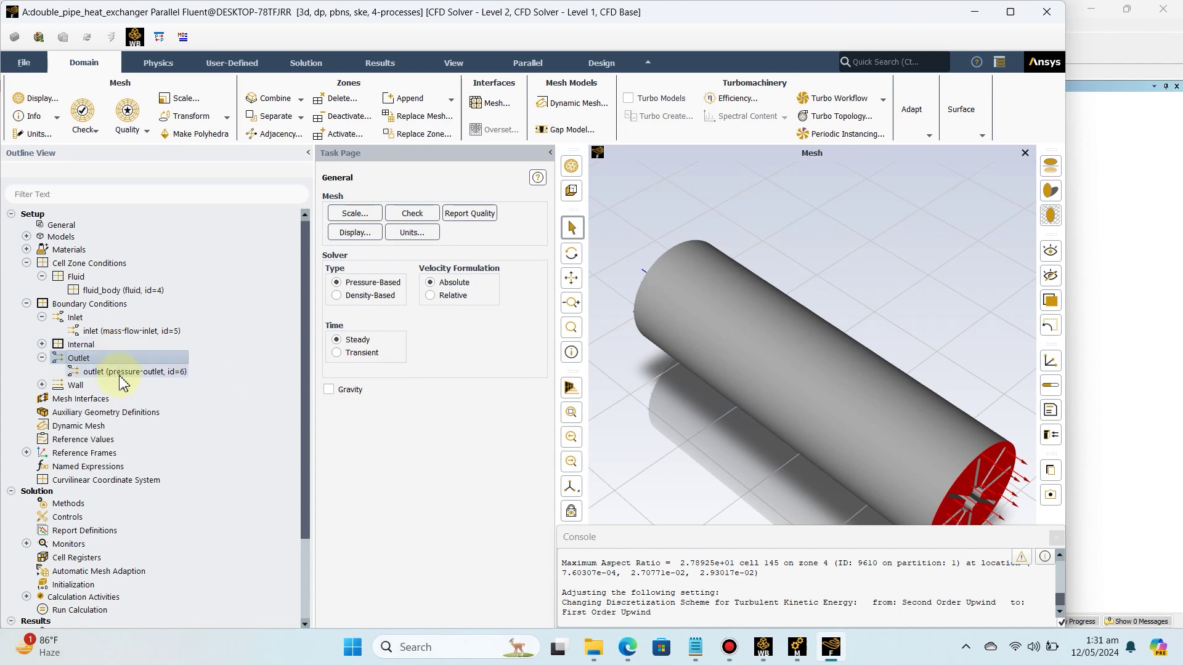
- Review the momentum settings of the inlet's mass-flow condition
left_click(124, 333)
double_click(124, 333)
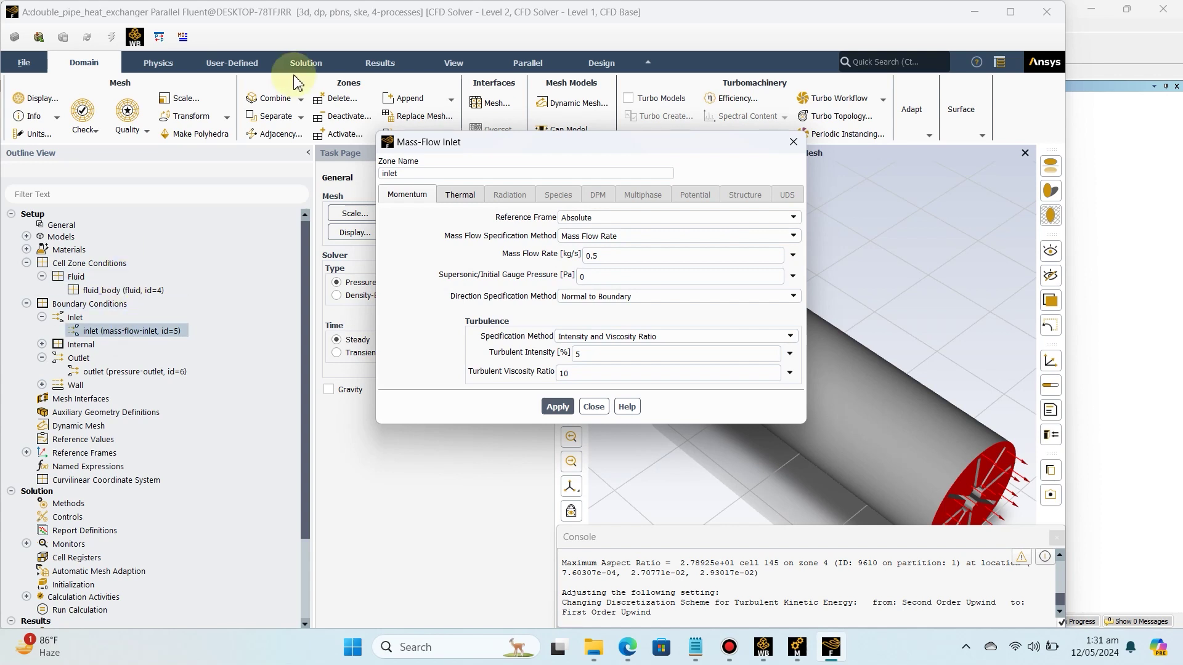
left_click(583, 409)
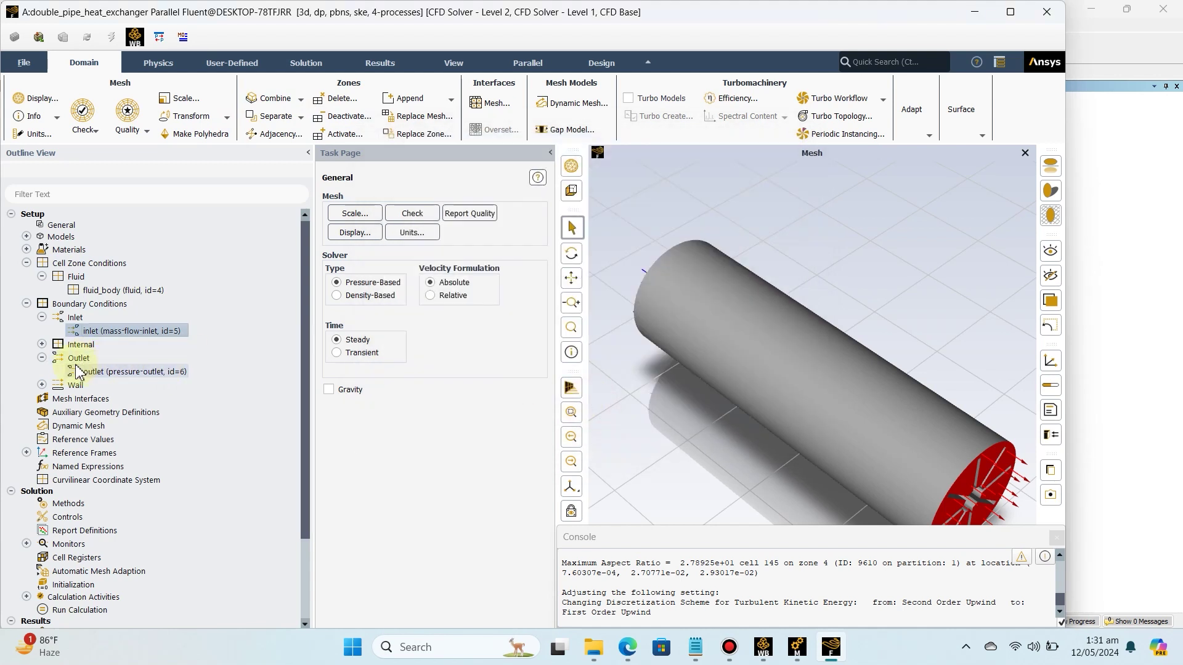
- Set the heat_sink wall's thermal condition to a fixed Temperature of 450 K and apply it
left_click(41, 385)
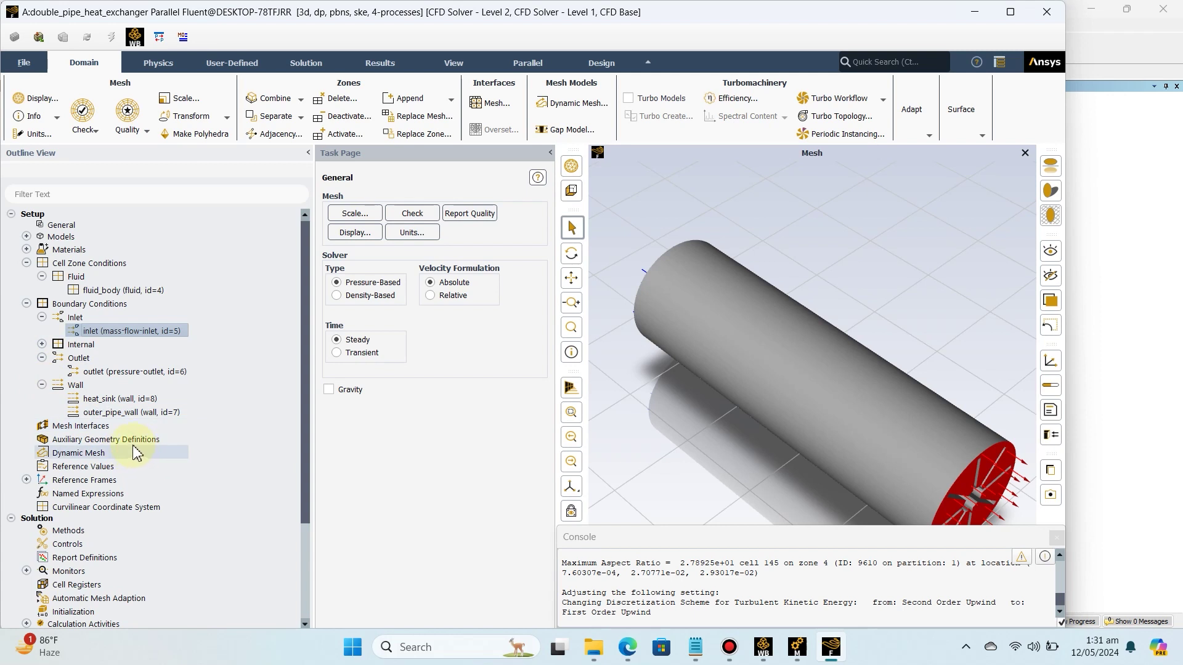
left_click(122, 398)
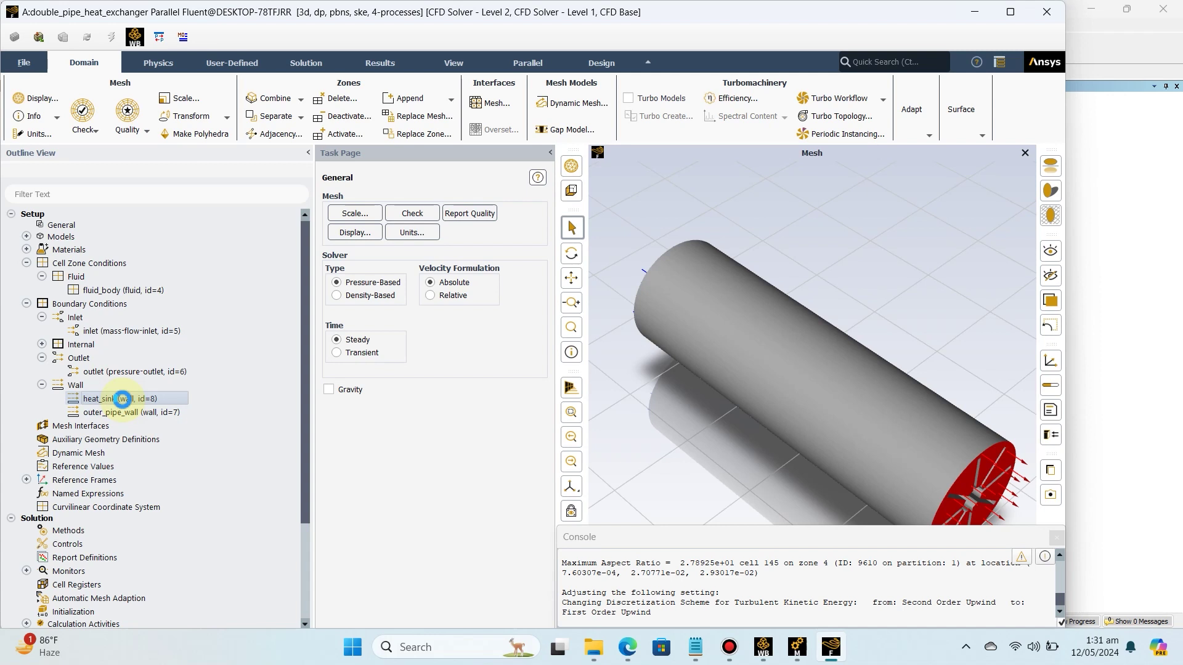
double_click(122, 399)
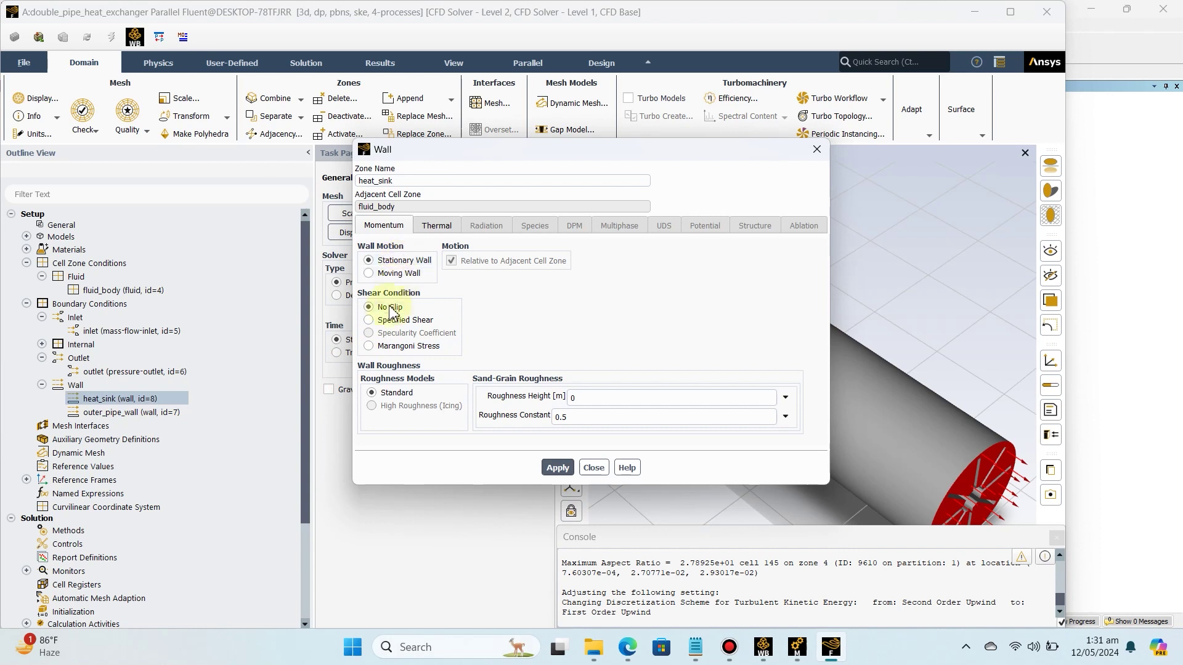
left_click(437, 225)
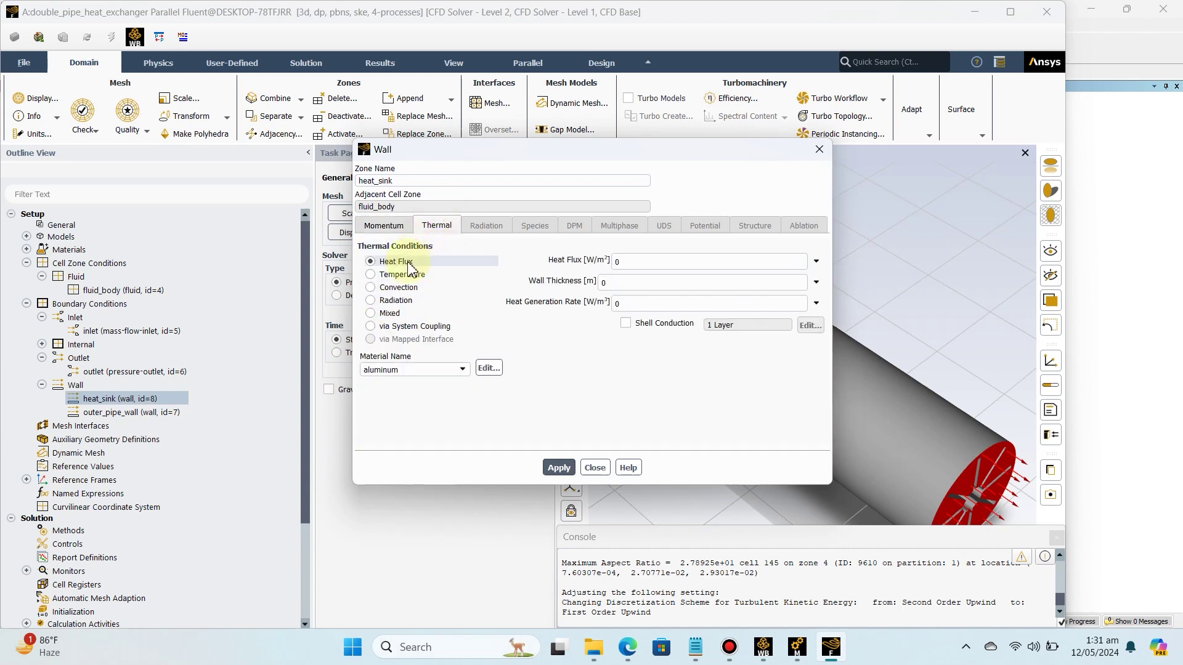
left_click(371, 275)
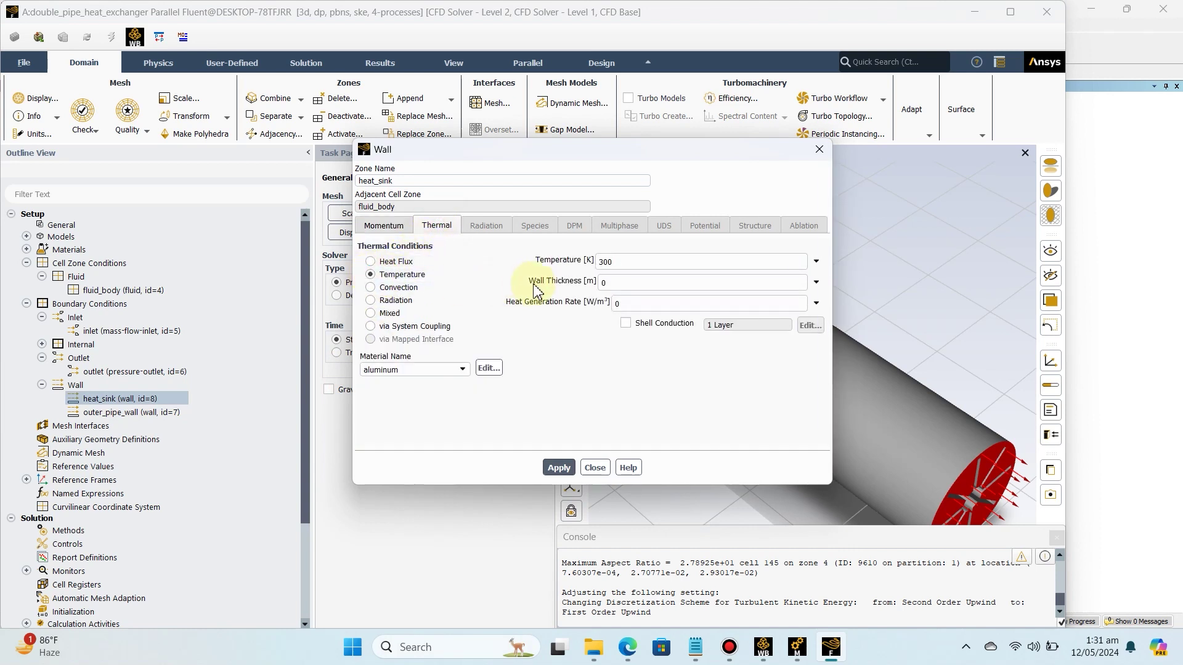
left_click(637, 262)
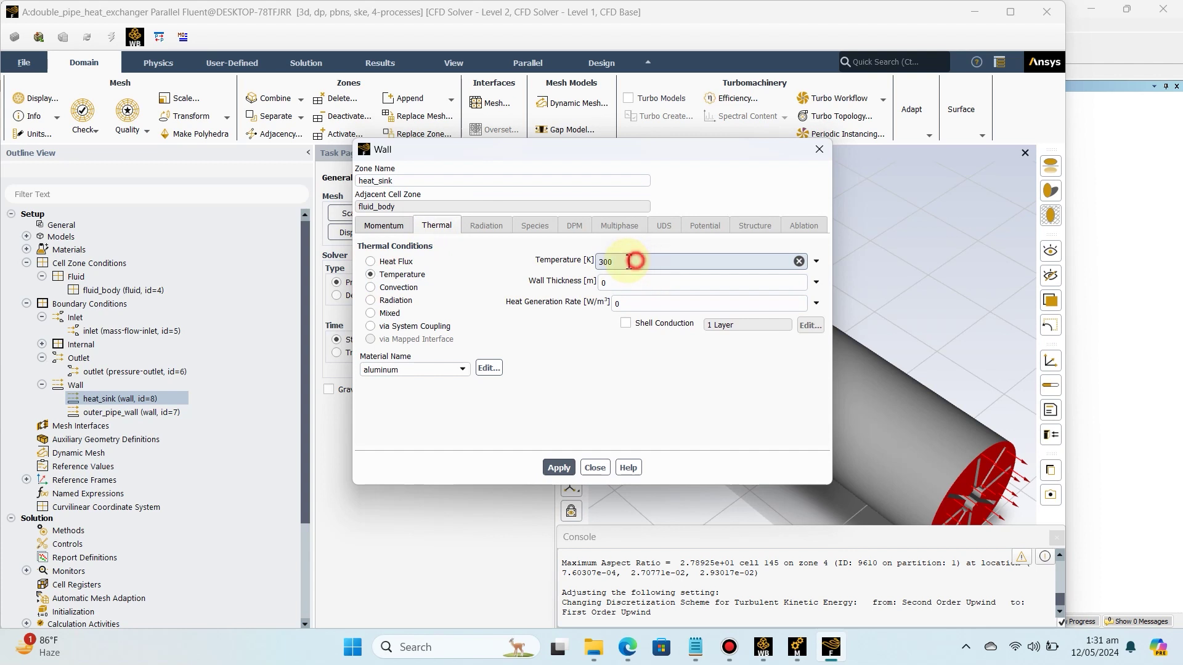
left_click_drag(628, 262, 511, 258)
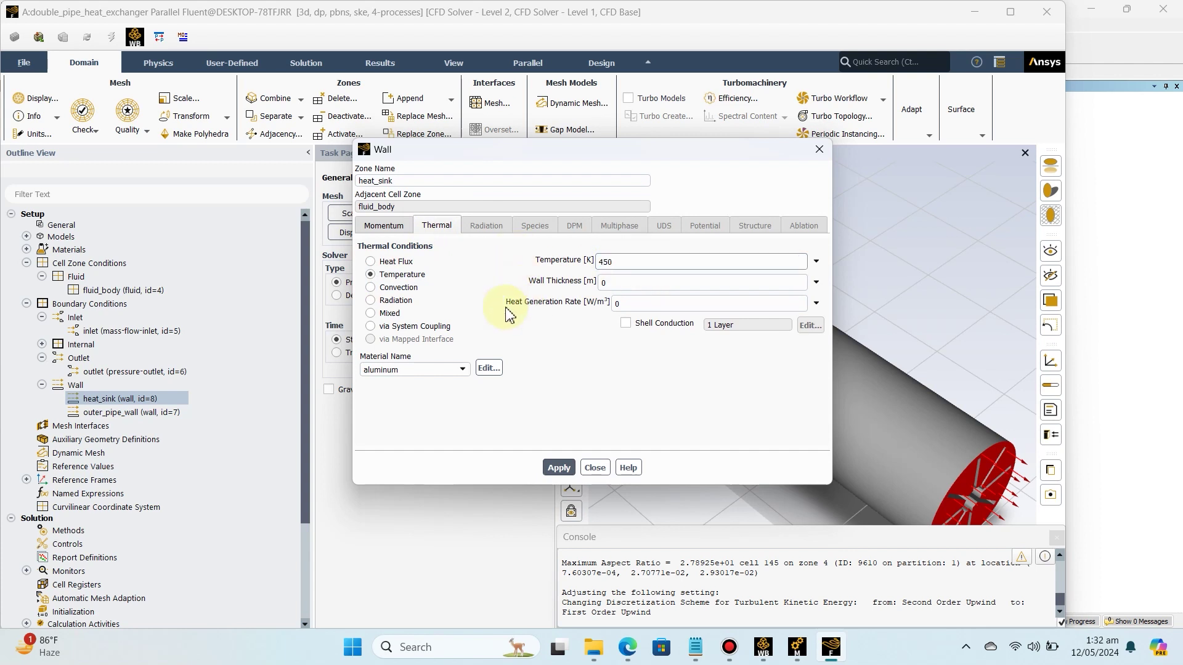
left_click(557, 467)
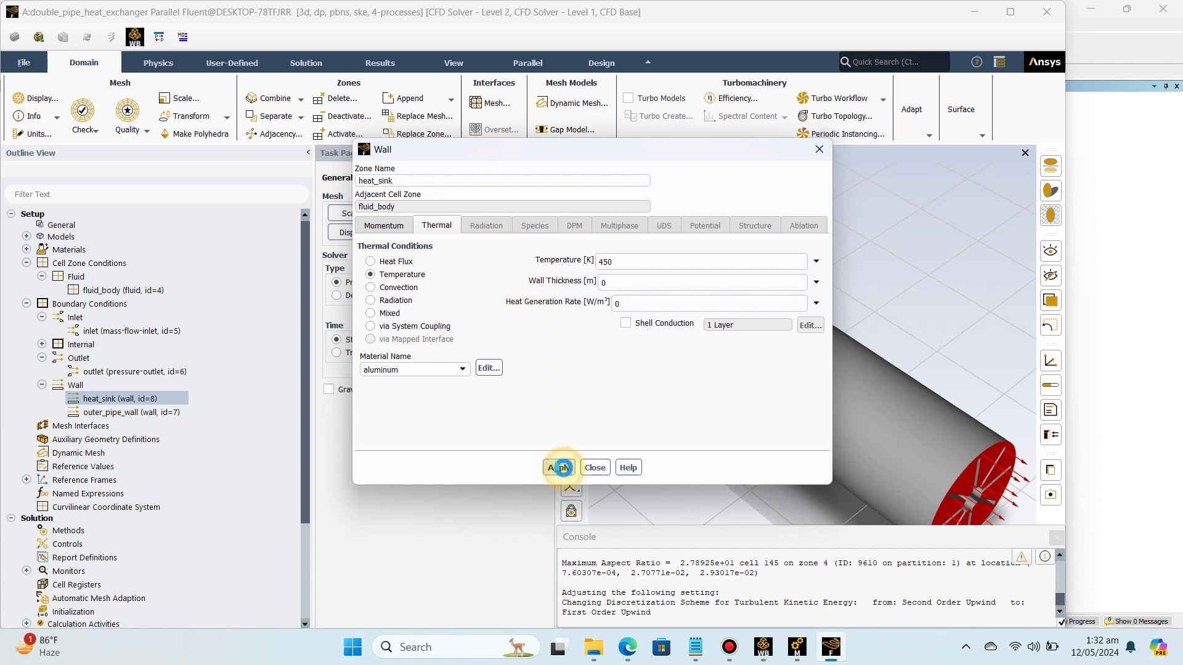
left_click(595, 468)
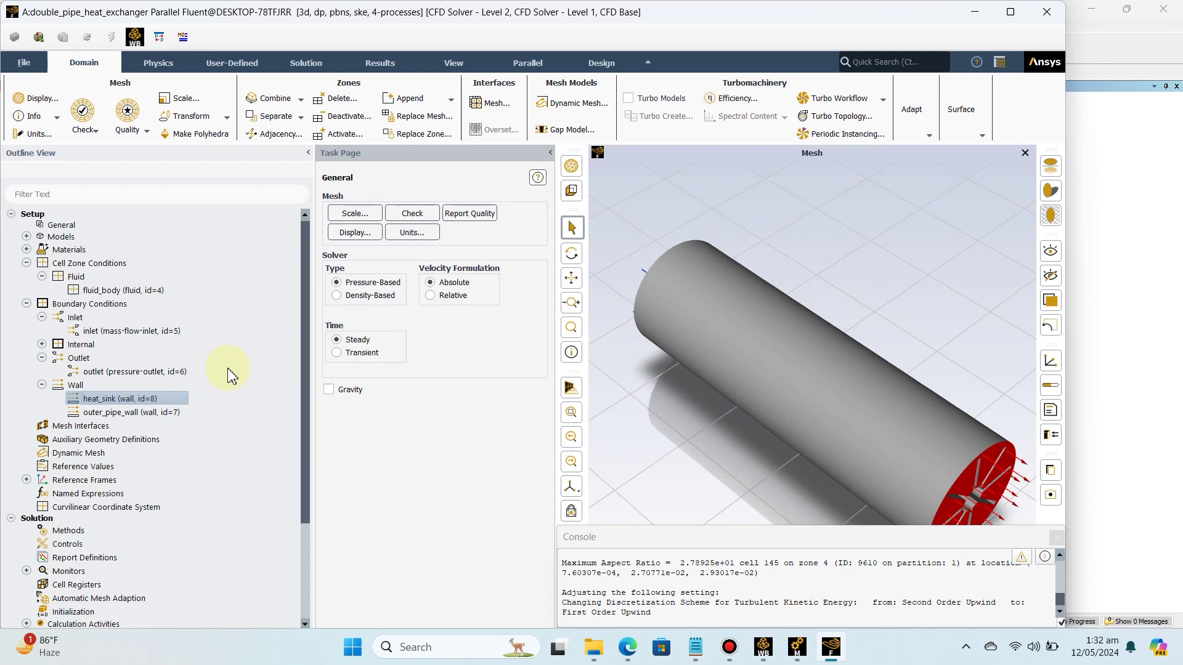
- Apply the outer_pipe_wall thermal condition as Heat Flux with a value of 0 W/m²
double_click(119, 412)
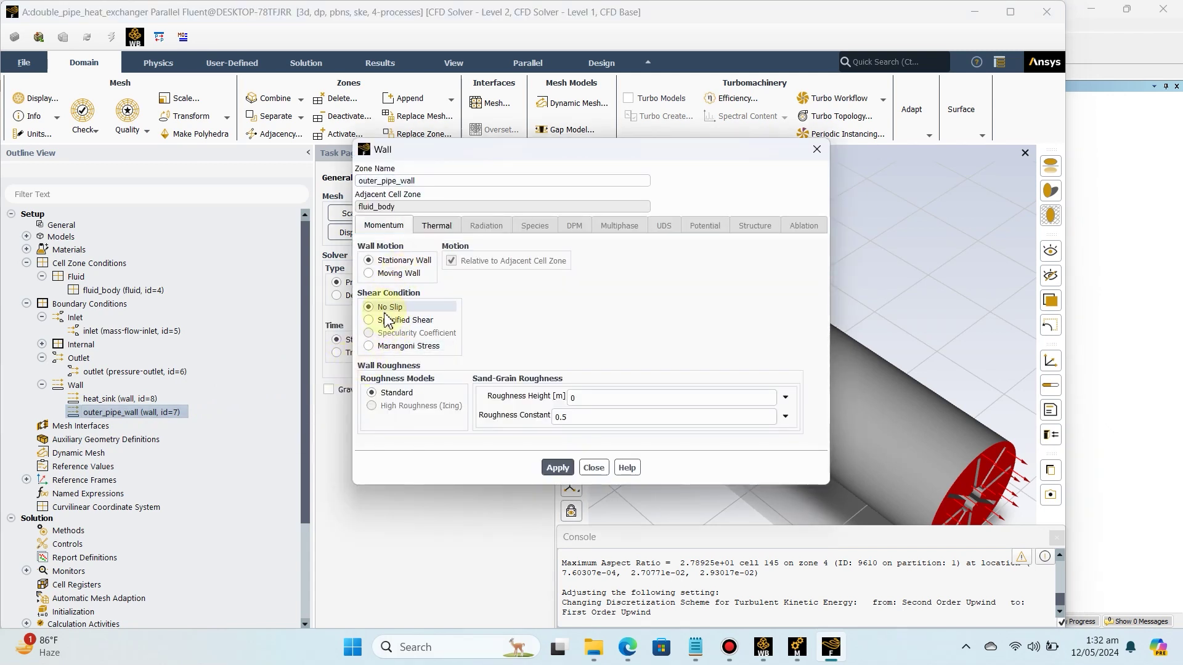
left_click(439, 227)
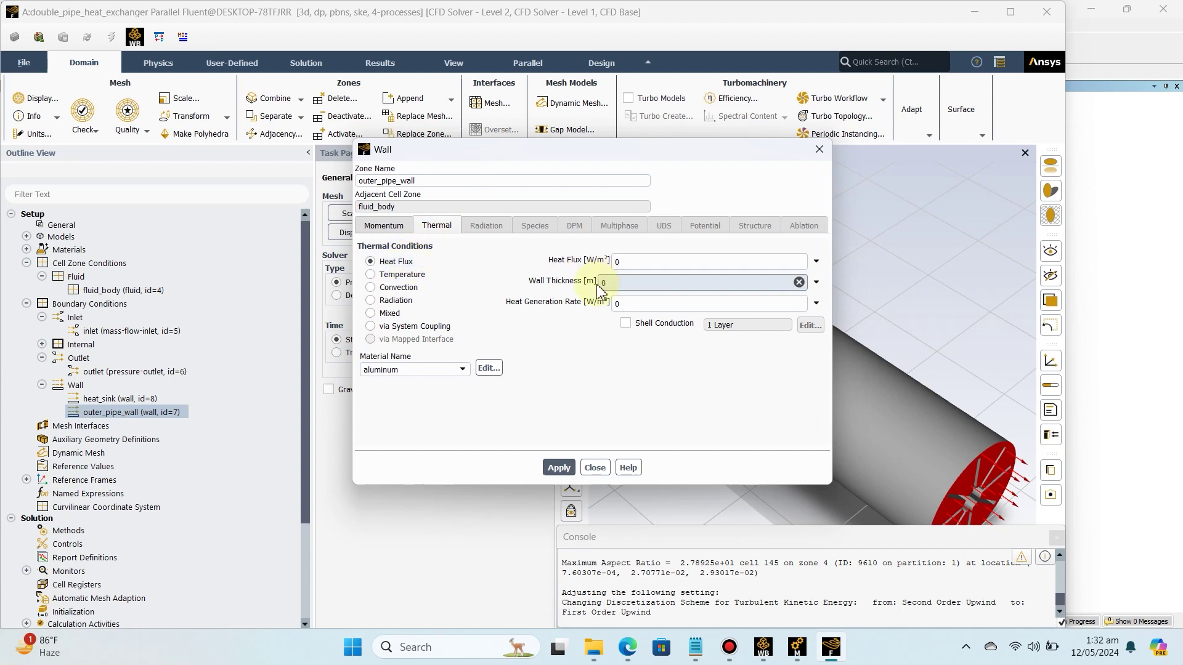
left_click(559, 468)
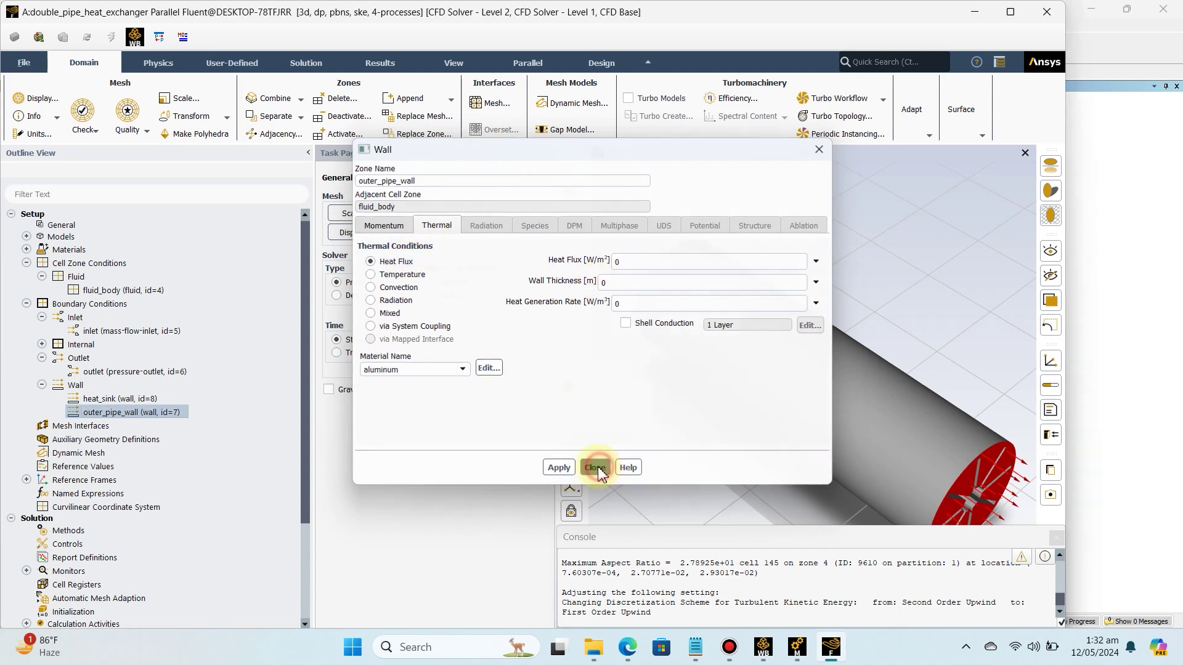
left_click(595, 468)
left_click(118, 400, "ctrl")
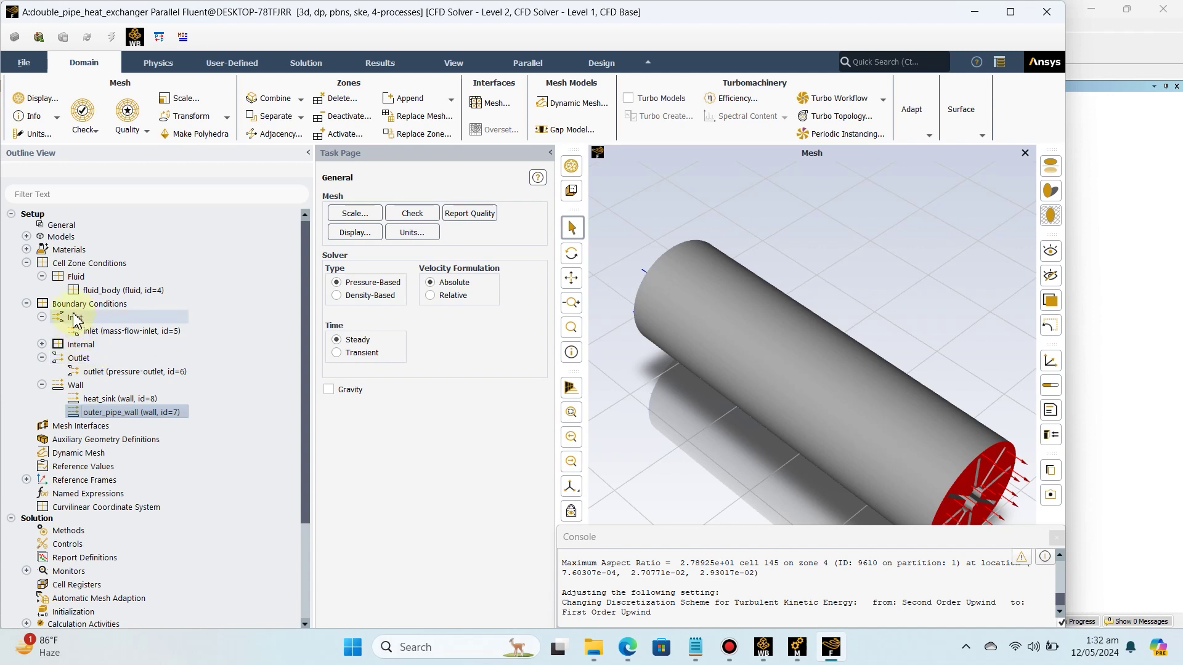
- Review the material and reference frame settings of the fluid_body cell zone and collapse the cell zone conditions
left_click(26, 304)
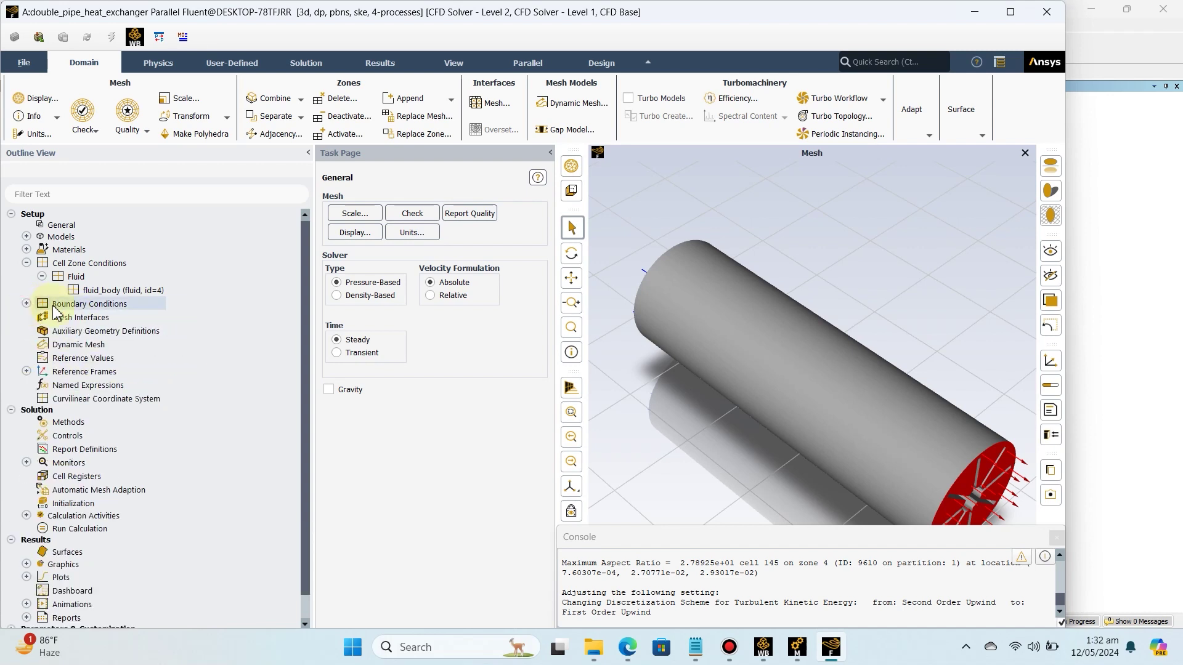
double_click(96, 291)
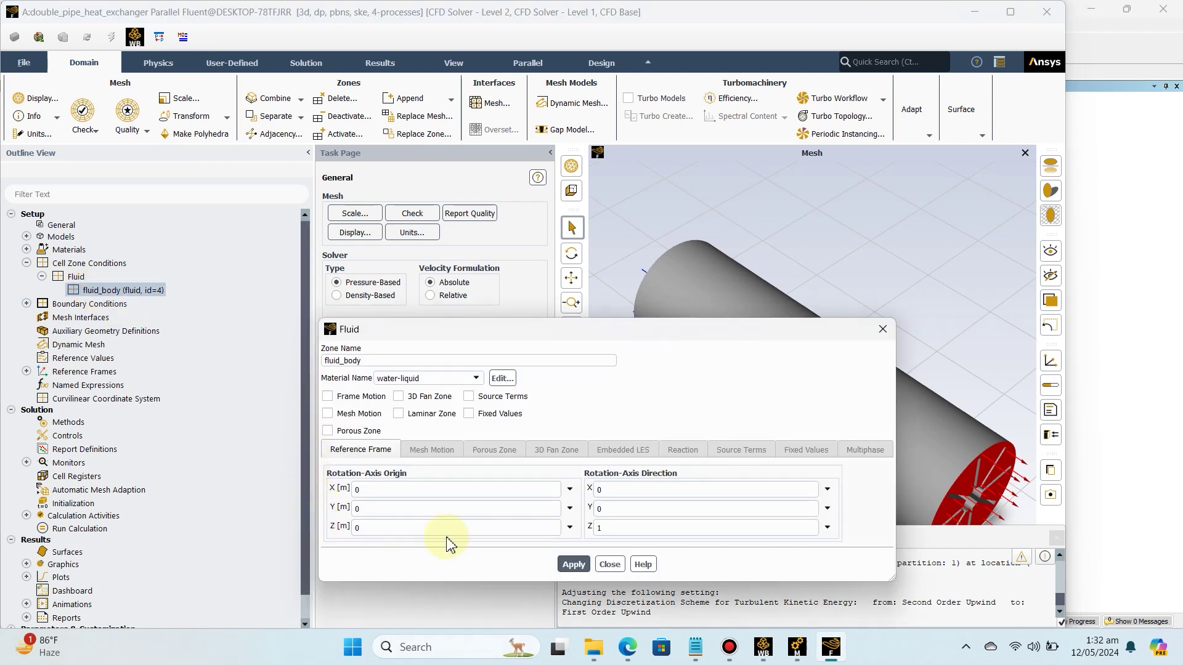
left_click(882, 329)
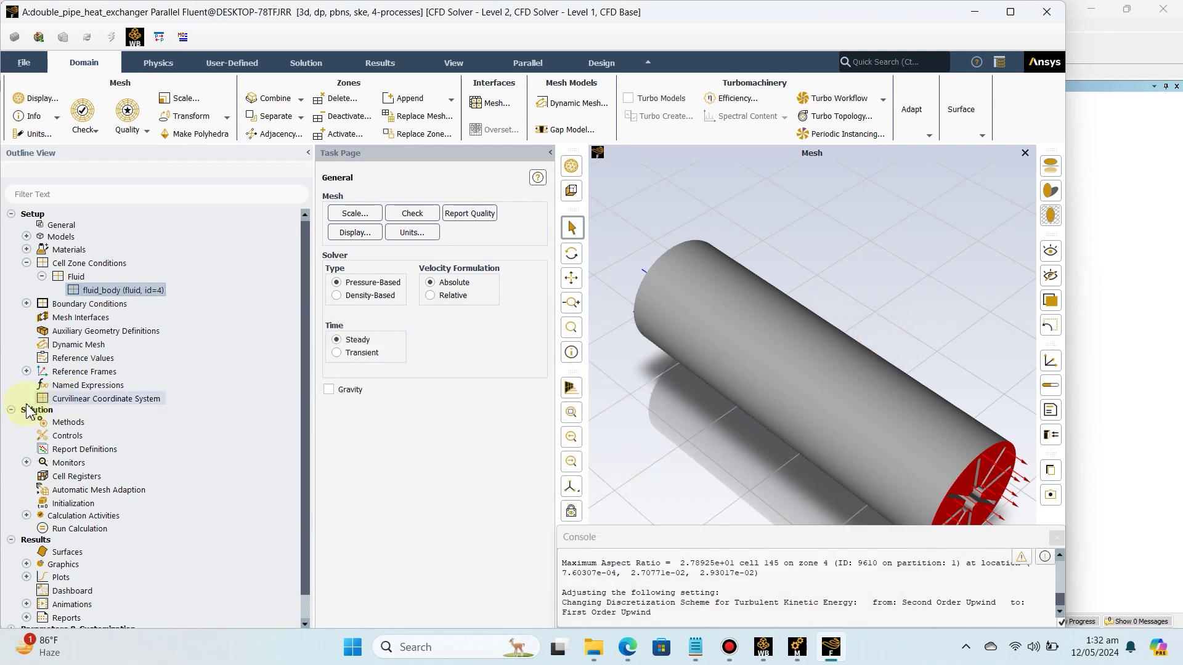
left_click(26, 303)
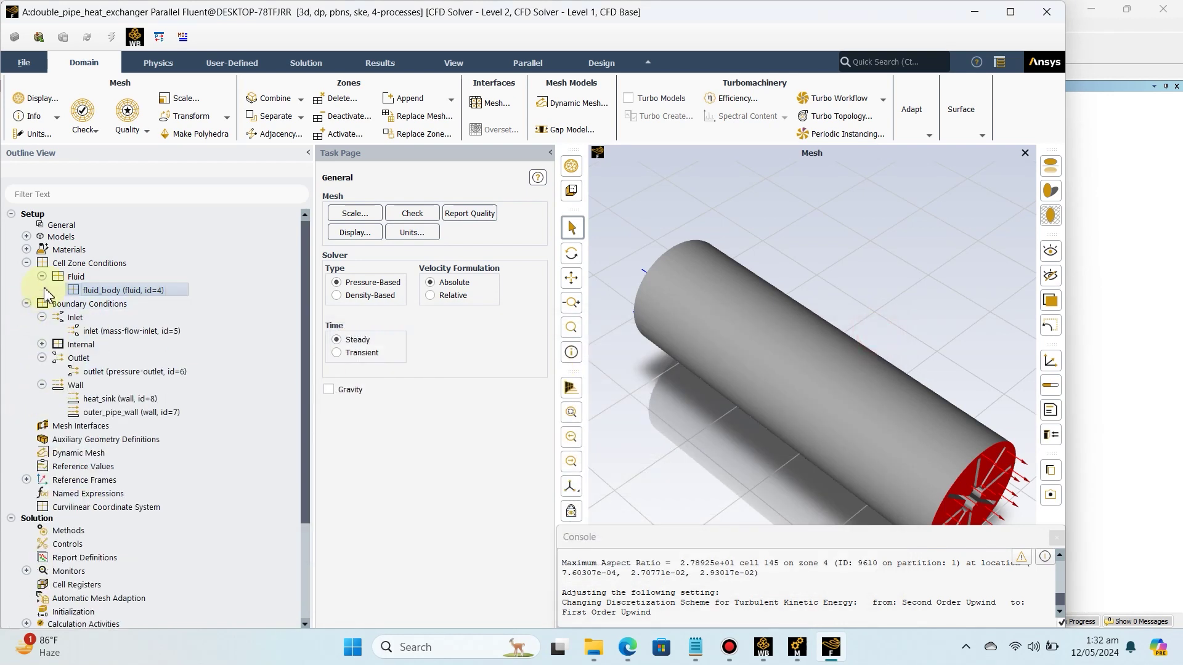
left_click(27, 264)
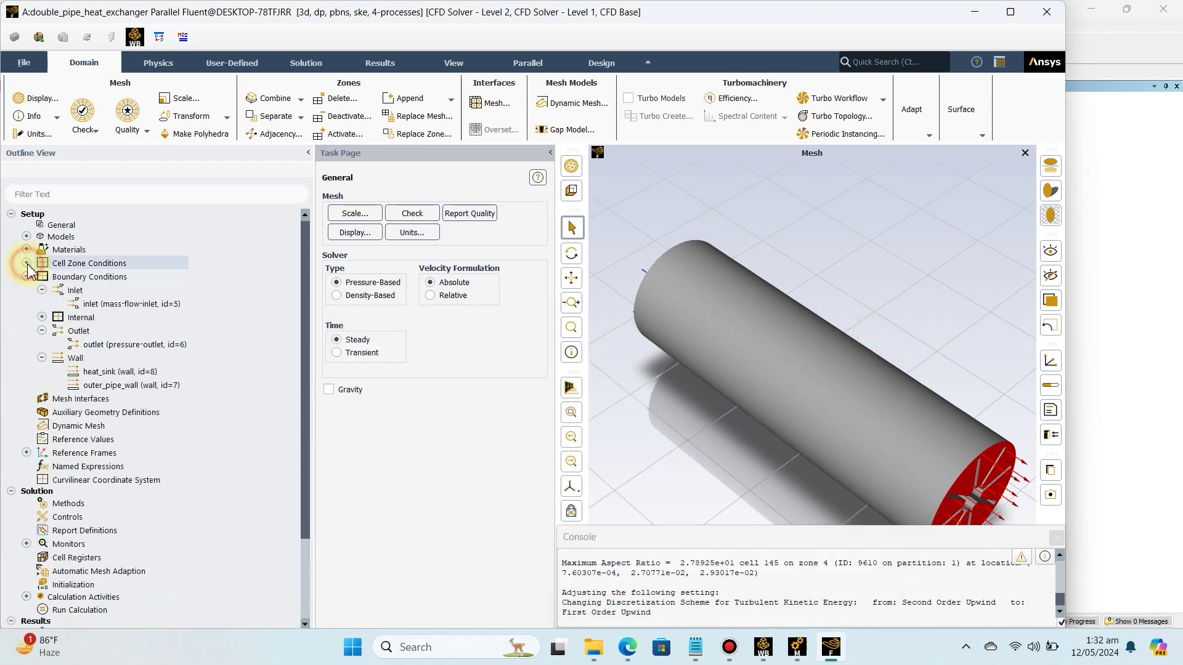
- Apply a total temperature of 300 K as the inlet's thermal condition and collapse the boundary conditions
double_click(79, 302)
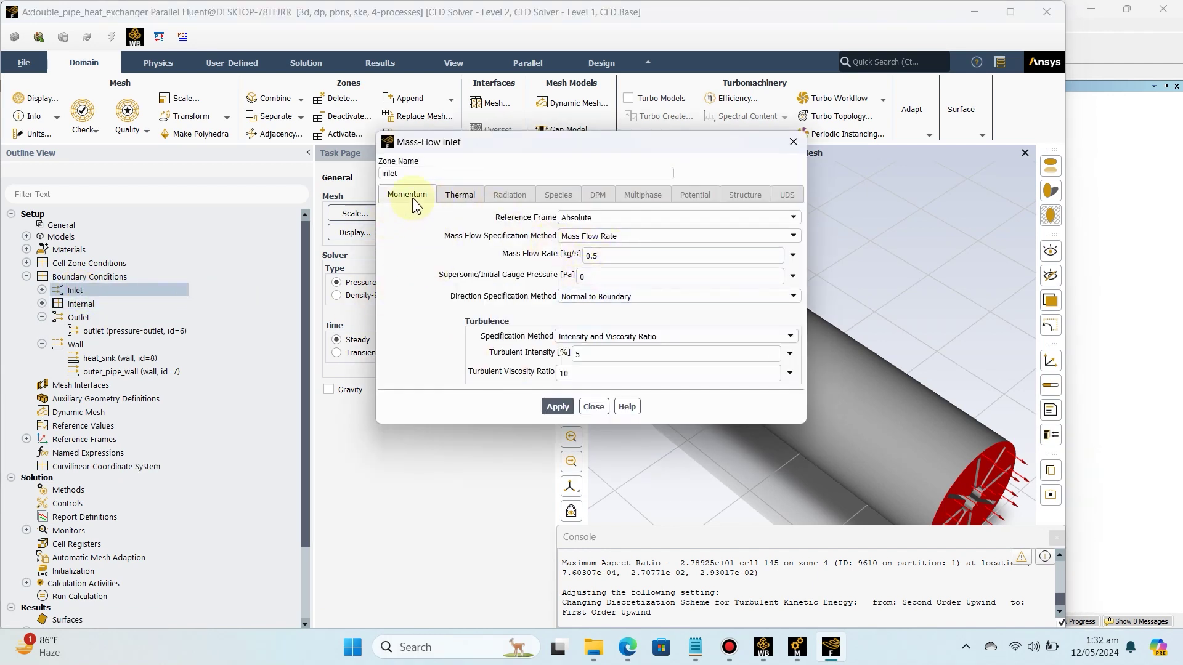
left_click(467, 199)
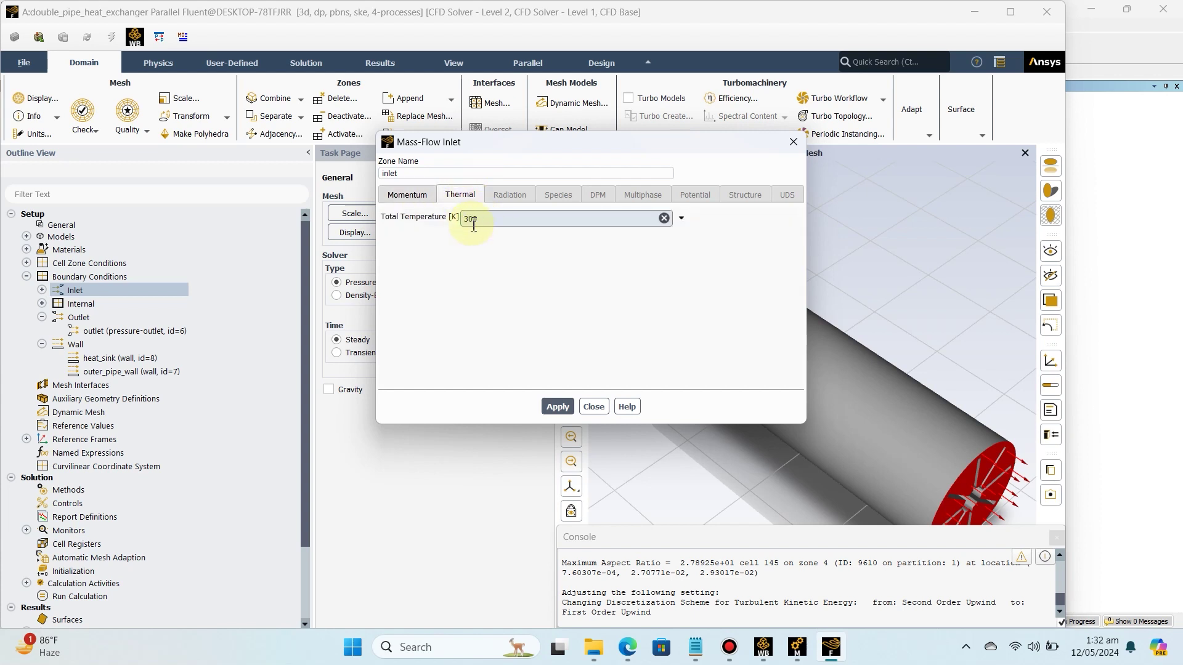
left_click(556, 406)
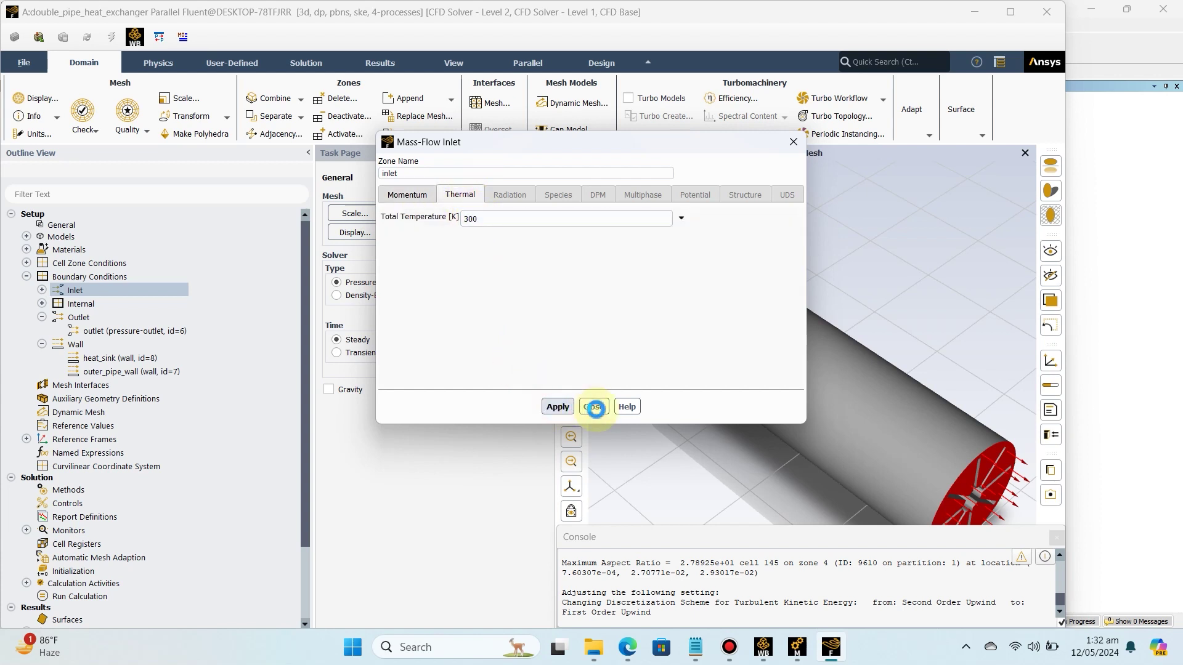
left_click(594, 406)
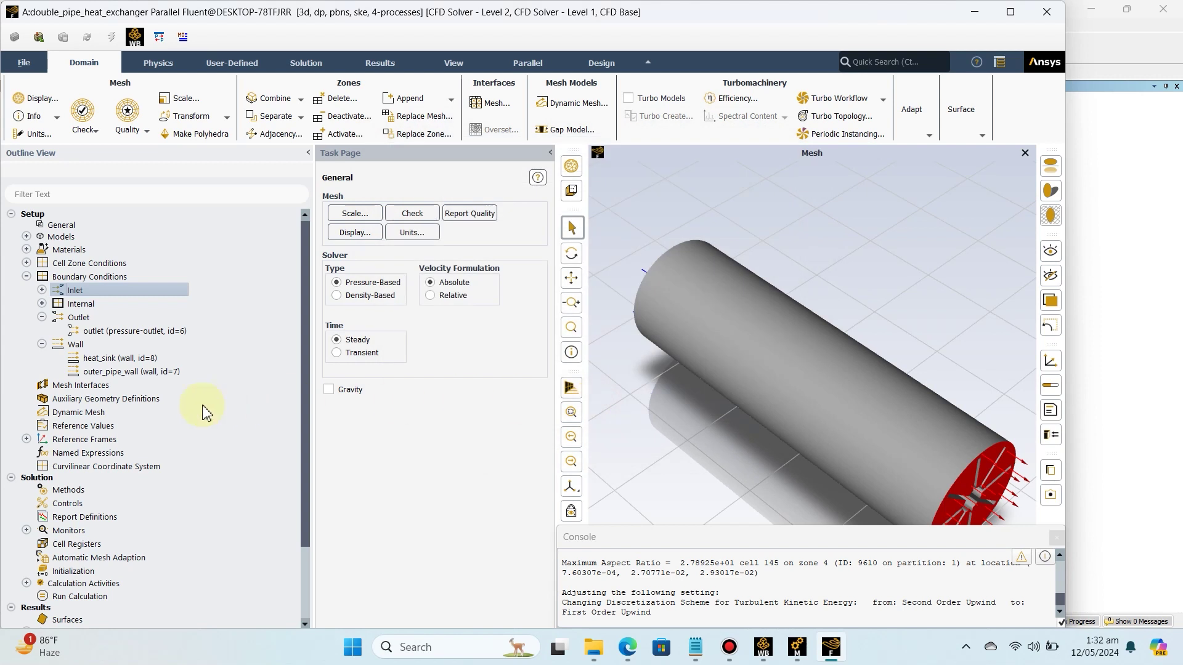
left_click(27, 277)
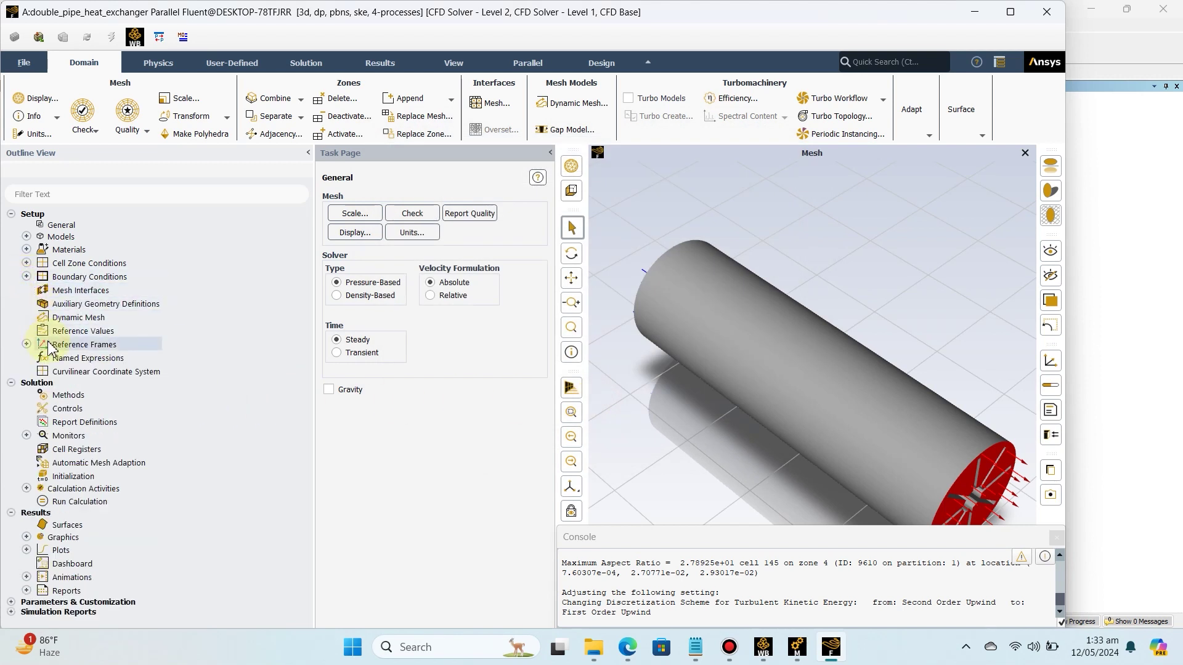
- Keep the Coupled scheme and set the solution methods to Standard pressure and Second Order Upwind turbulent kinetic energy
left_click(81, 396)
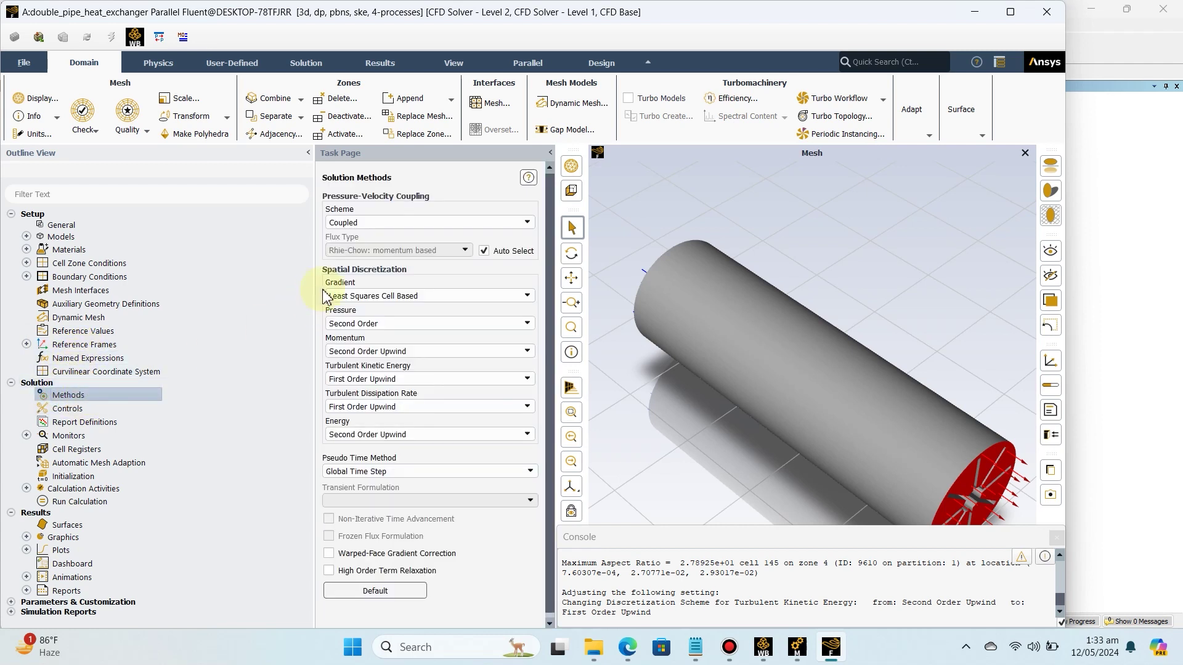
left_click(528, 224)
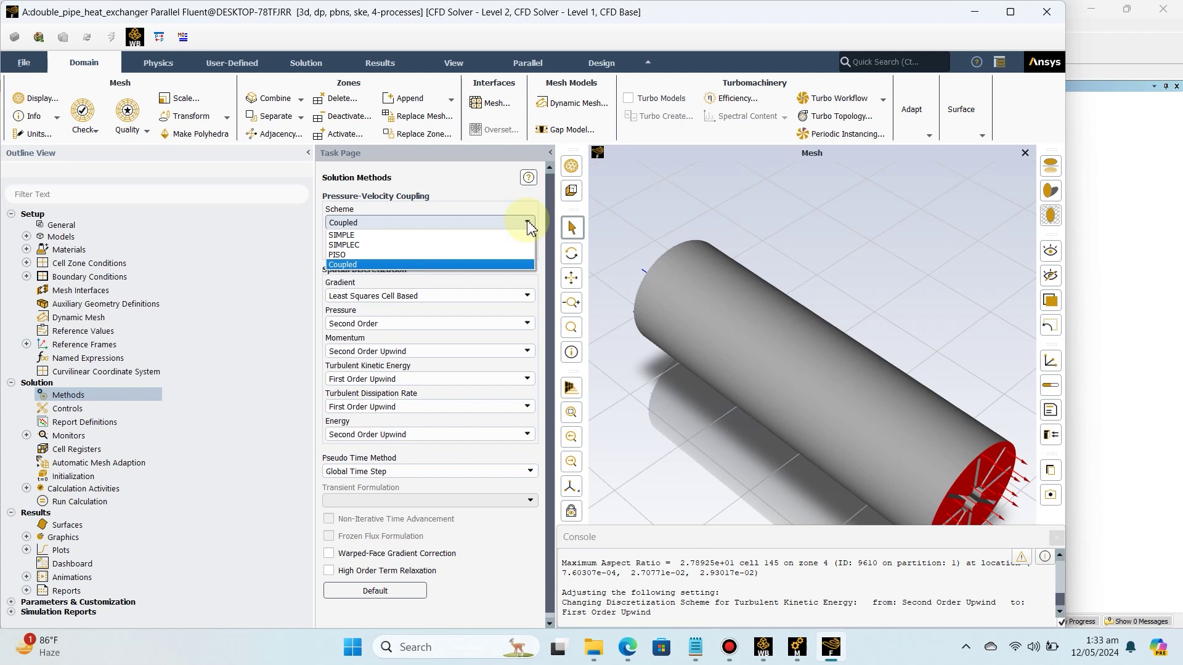
left_click(528, 225)
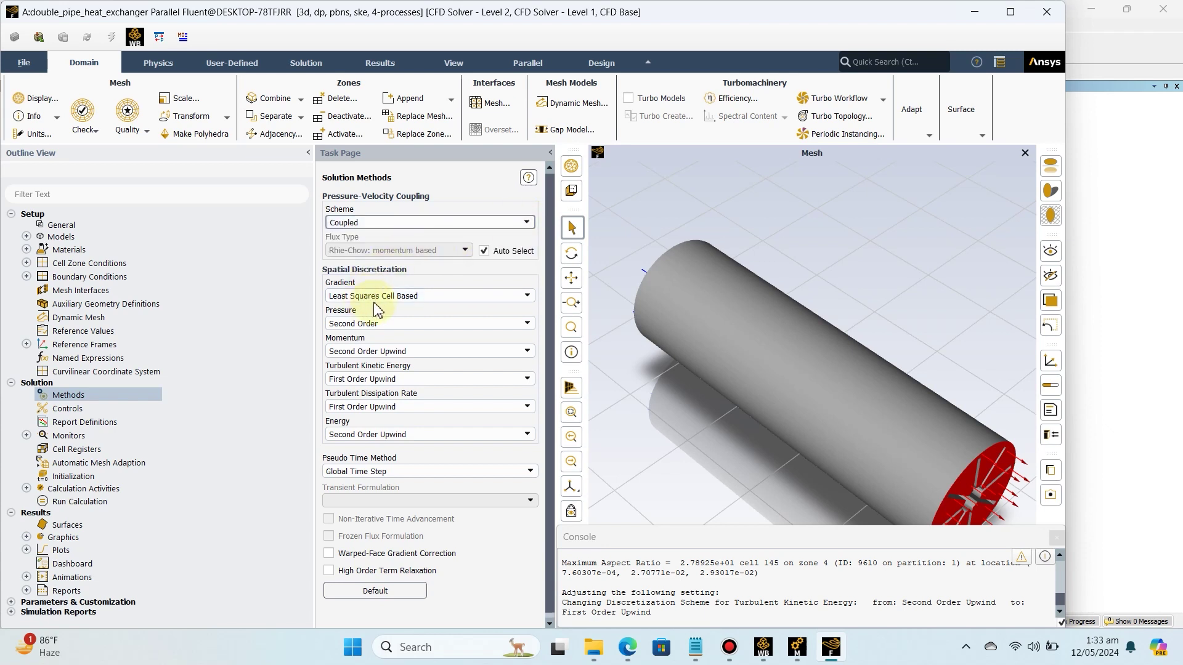
left_click(385, 331)
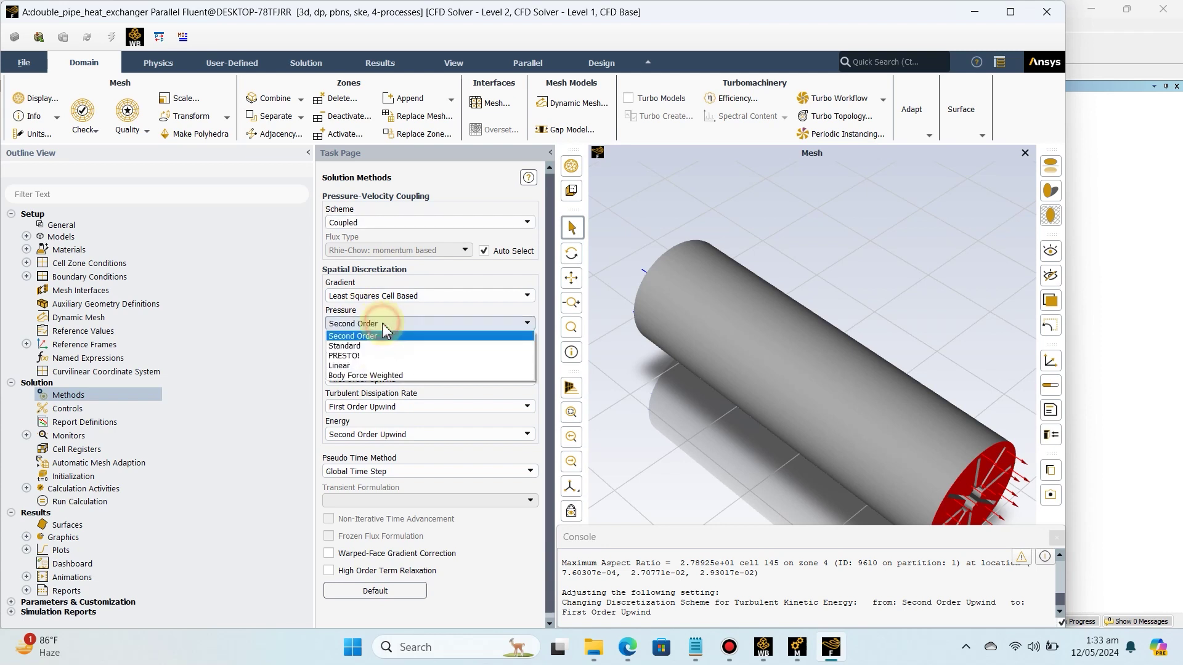
left_click(357, 344)
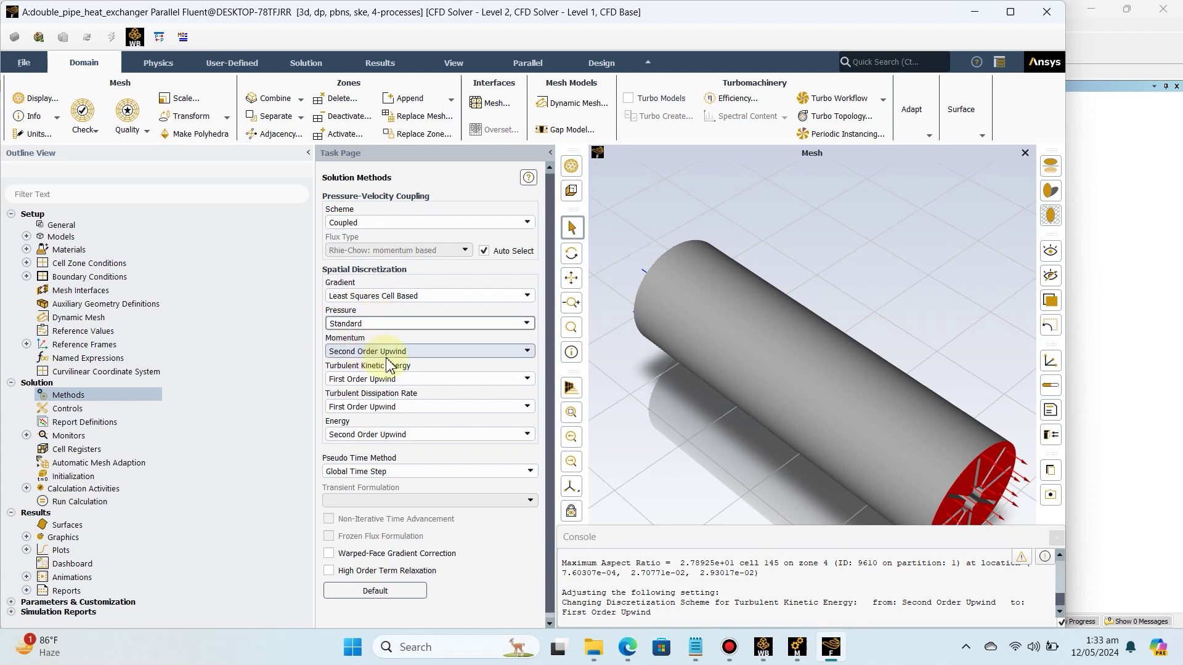
left_click(368, 382)
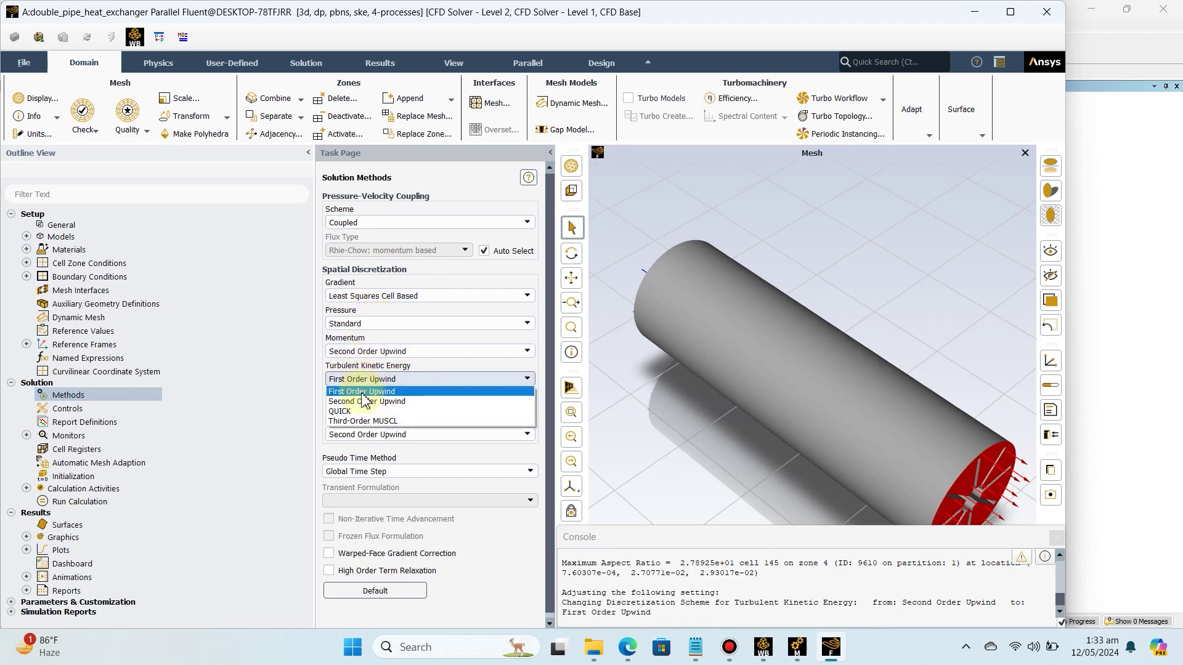
left_click(366, 400)
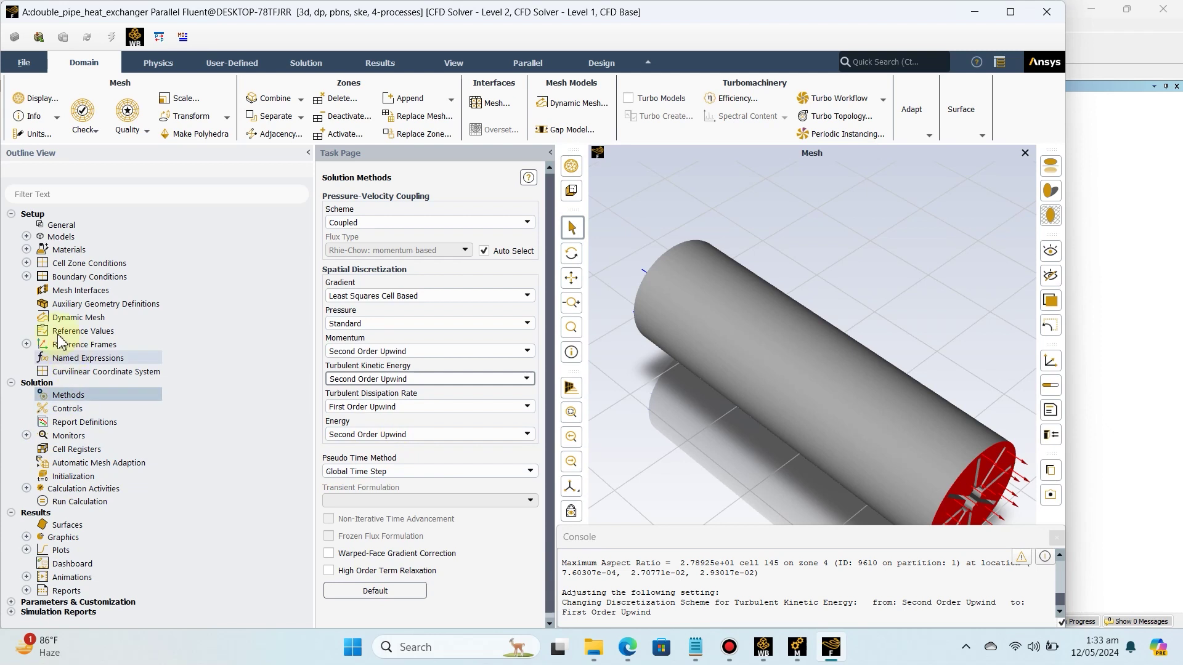
- Review the general solver settings and the absolute convergence criteria of the residual monitors
left_click(57, 225)
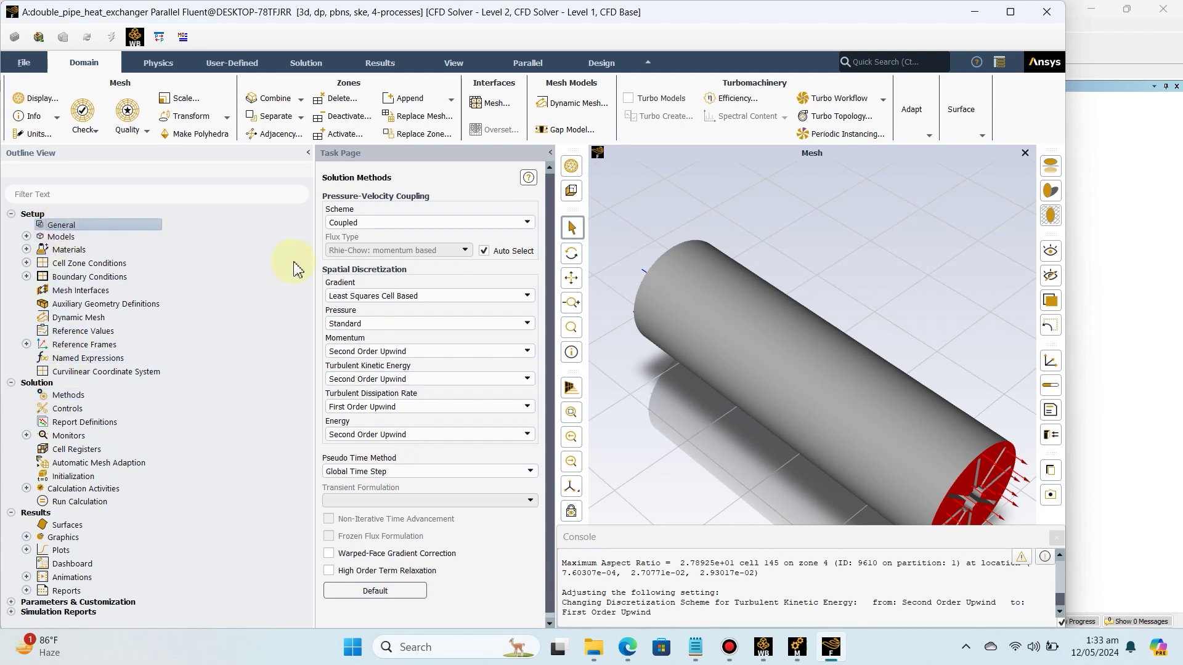
double_click(117, 225)
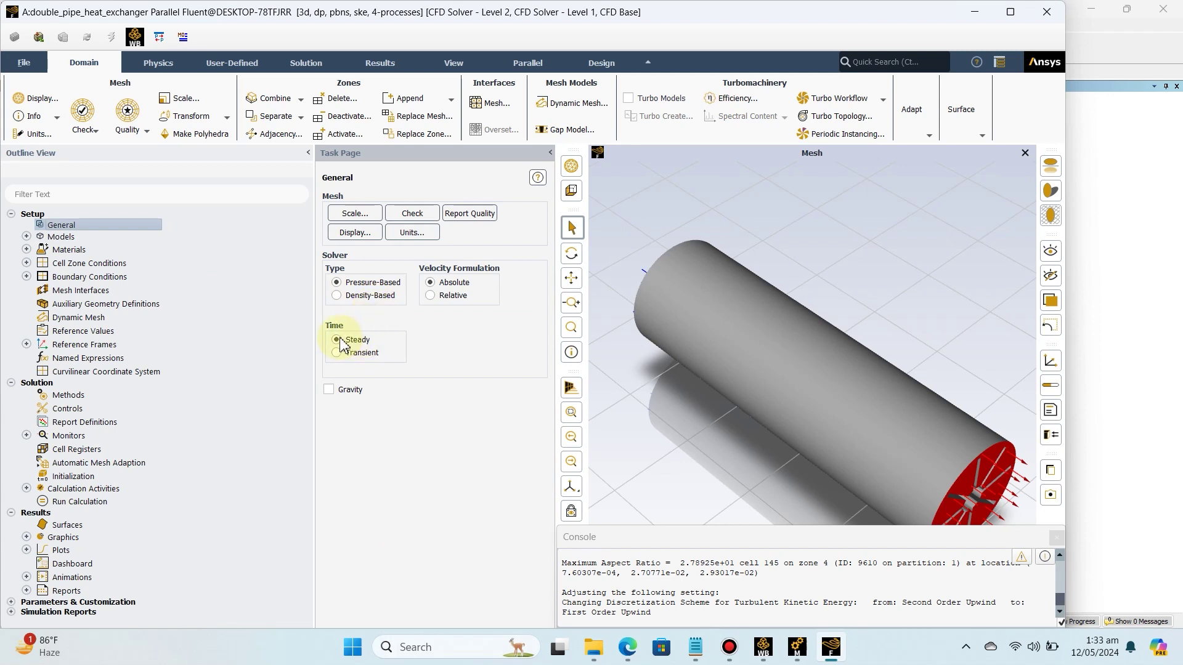
double_click(60, 437)
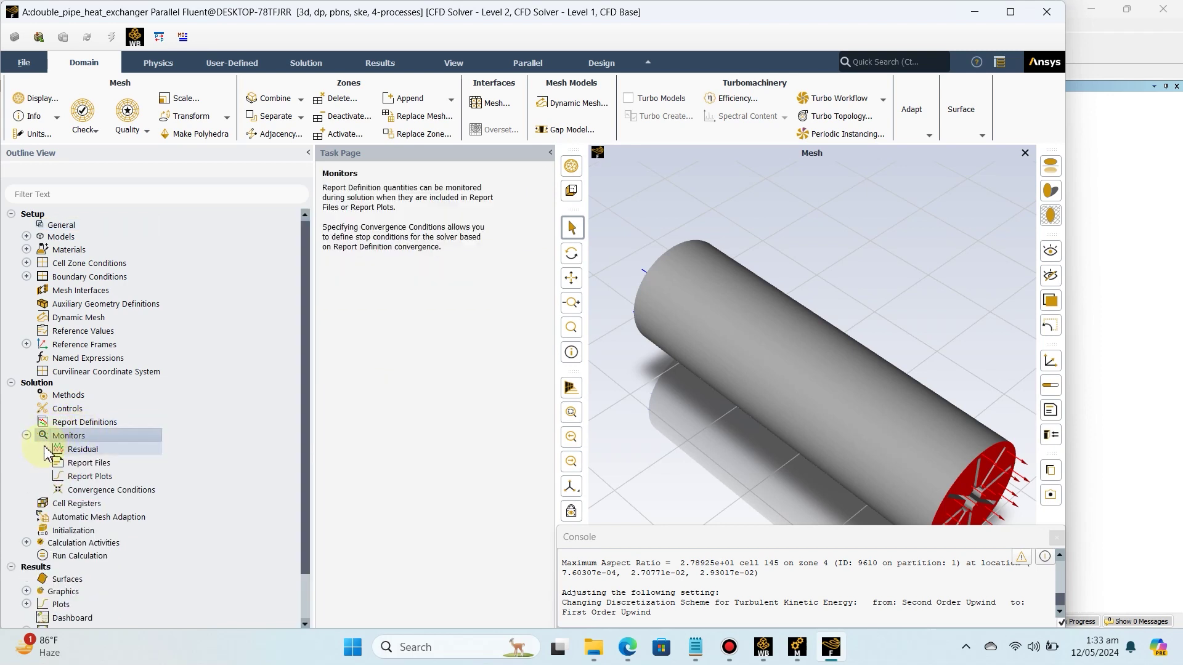
double_click(84, 453)
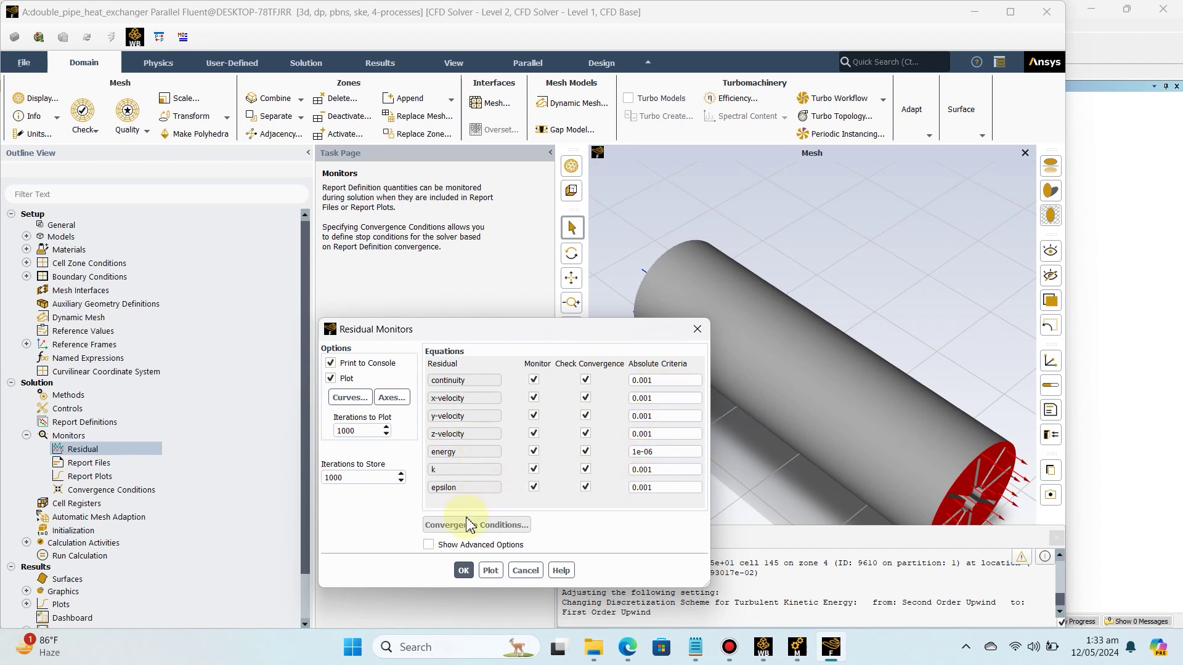
left_click(463, 571)
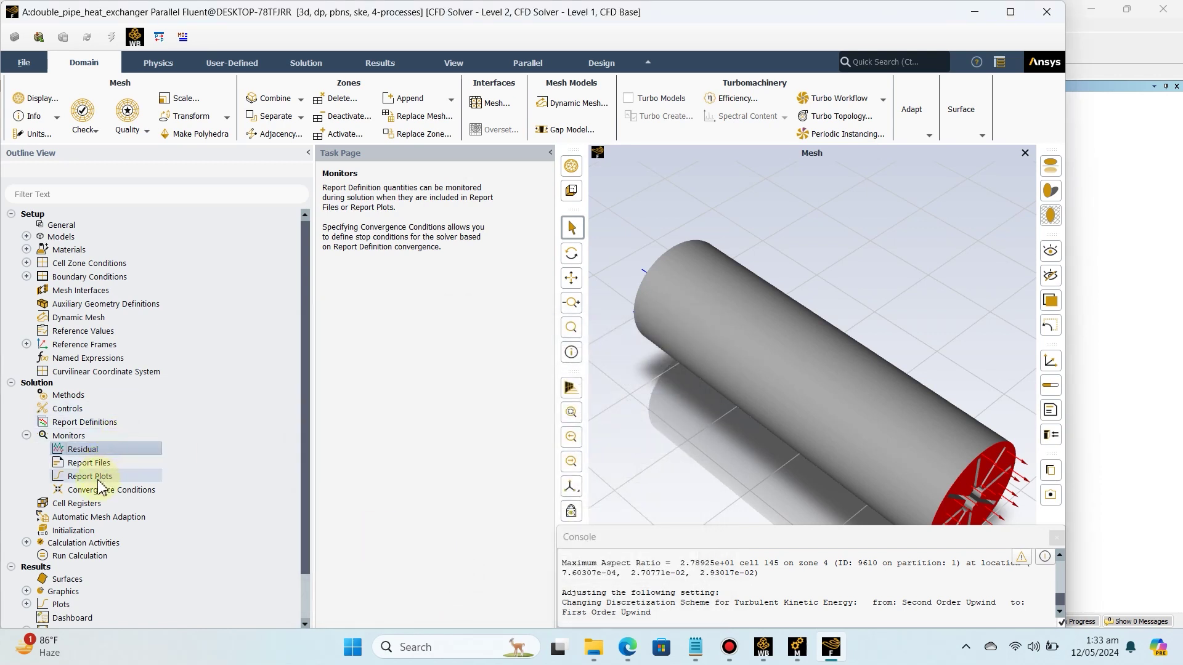
scroll(301, 505, "down", 3)
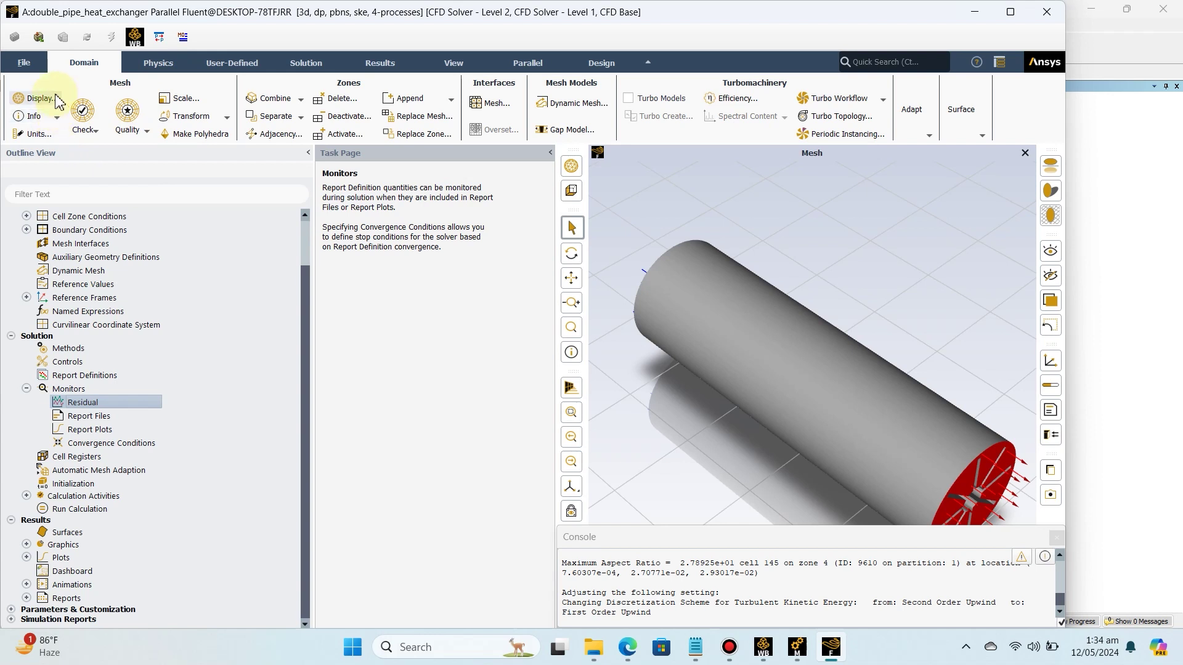
left_click(31, 64)
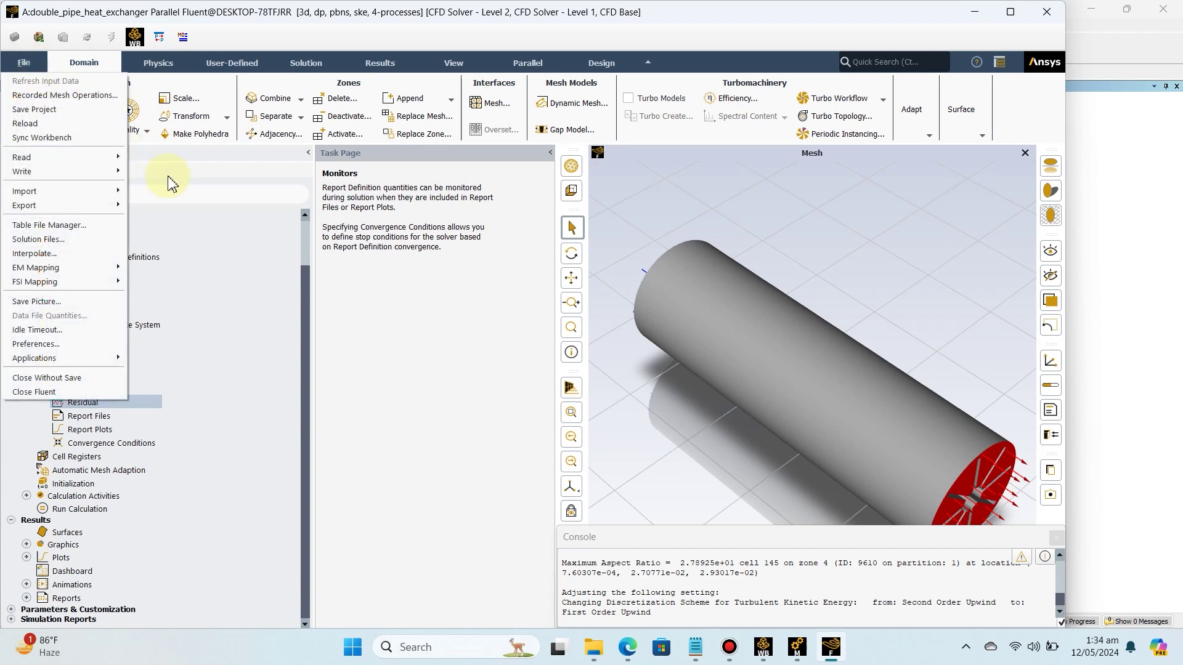
left_click(222, 228)
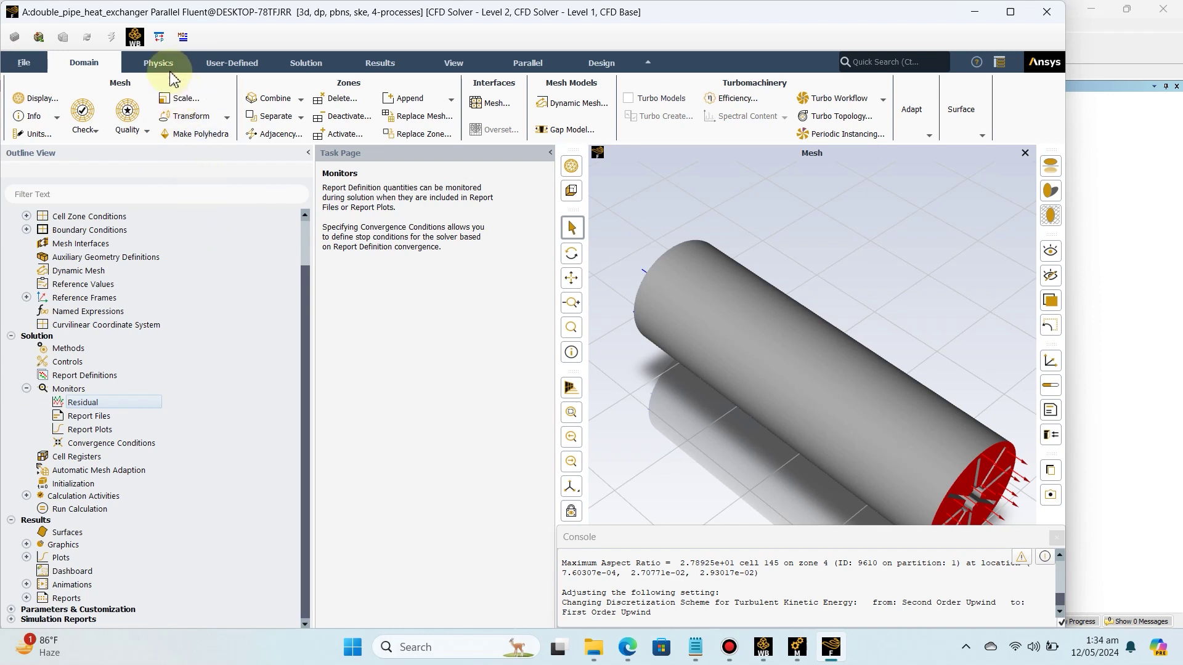
- Open the report definitions for creating an output parameter from the user-defined parameters
left_click(250, 64)
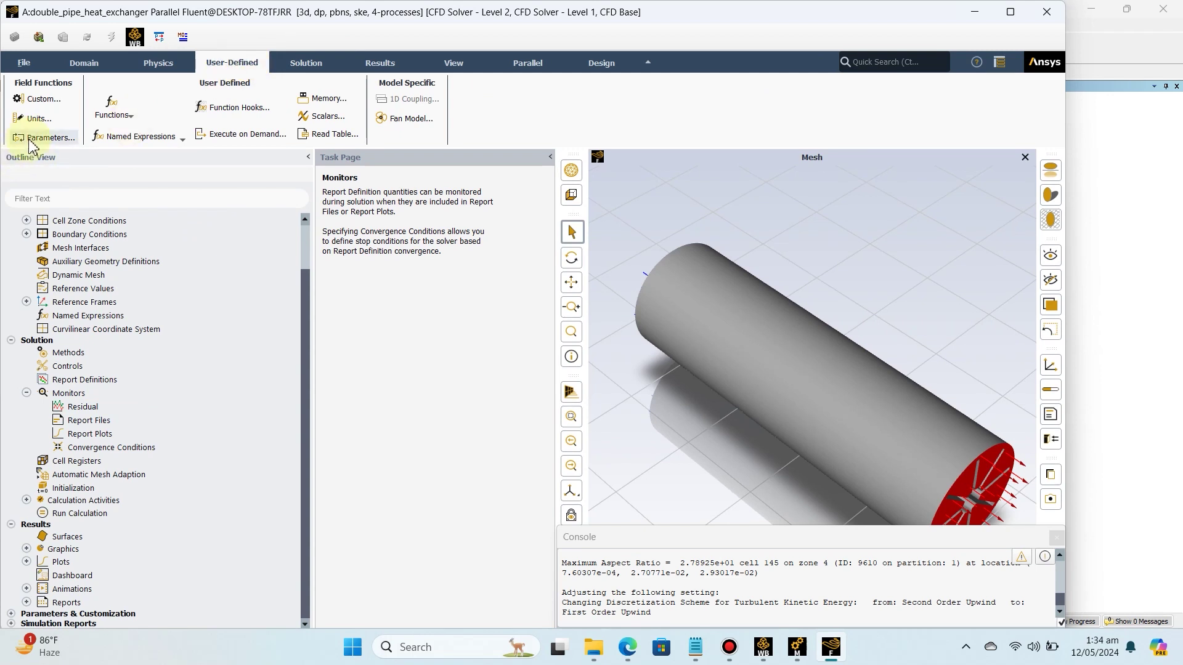
left_click(52, 138)
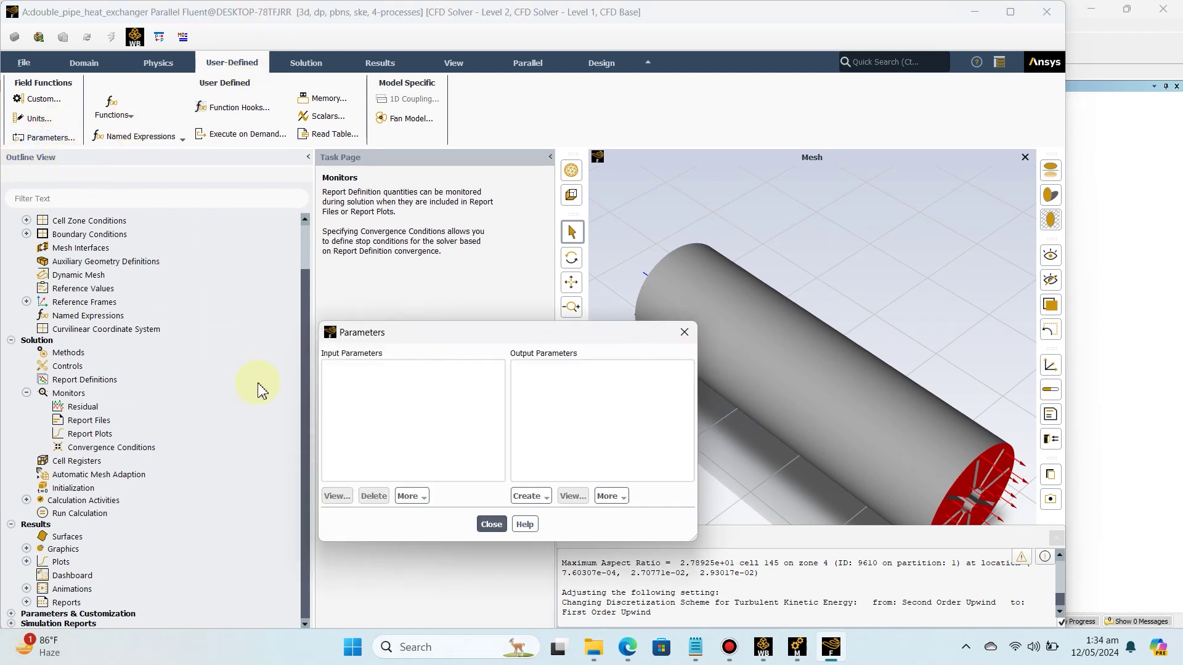
left_click(531, 497)
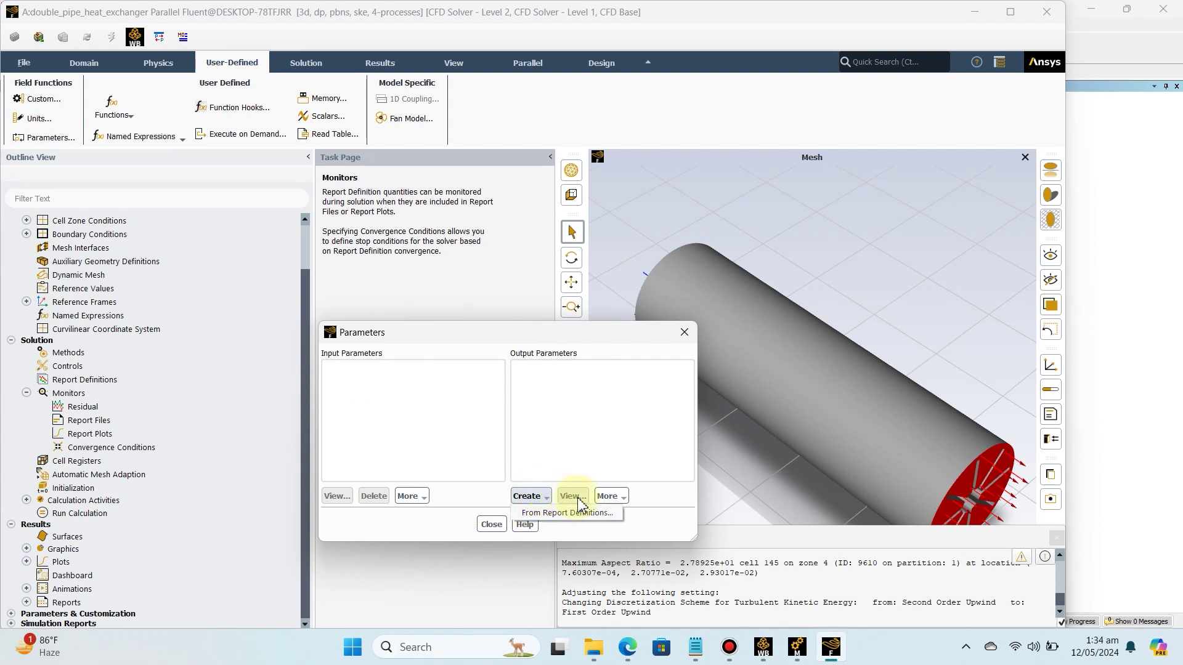
left_click(607, 496)
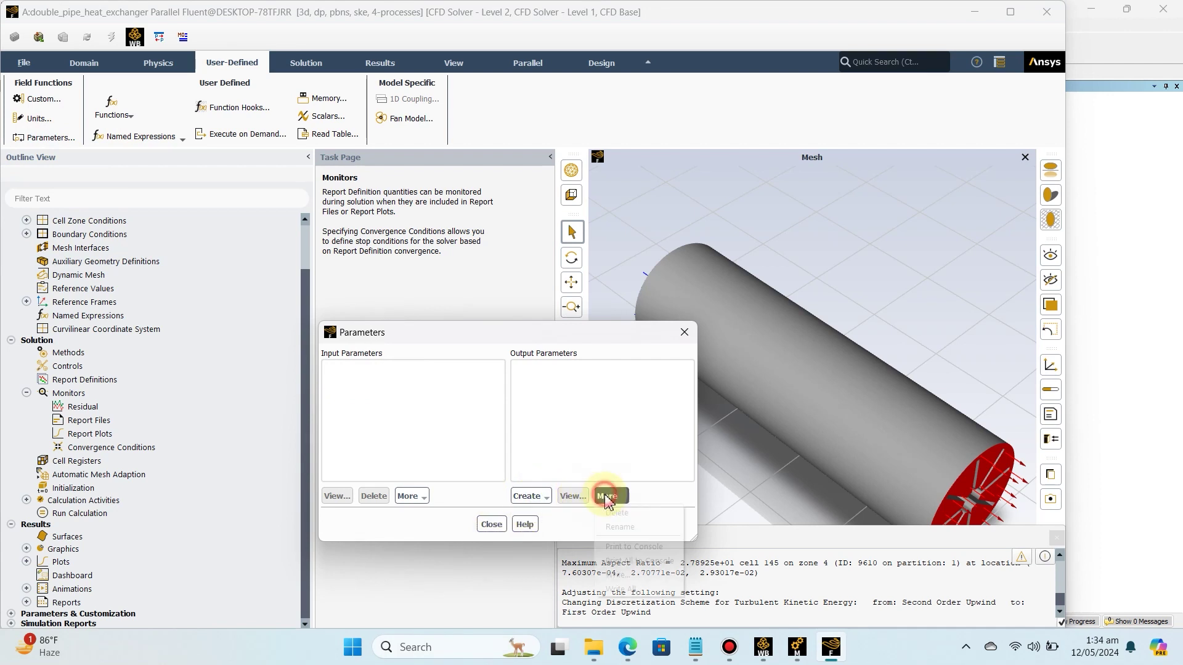
left_click(572, 497)
left_click(538, 498)
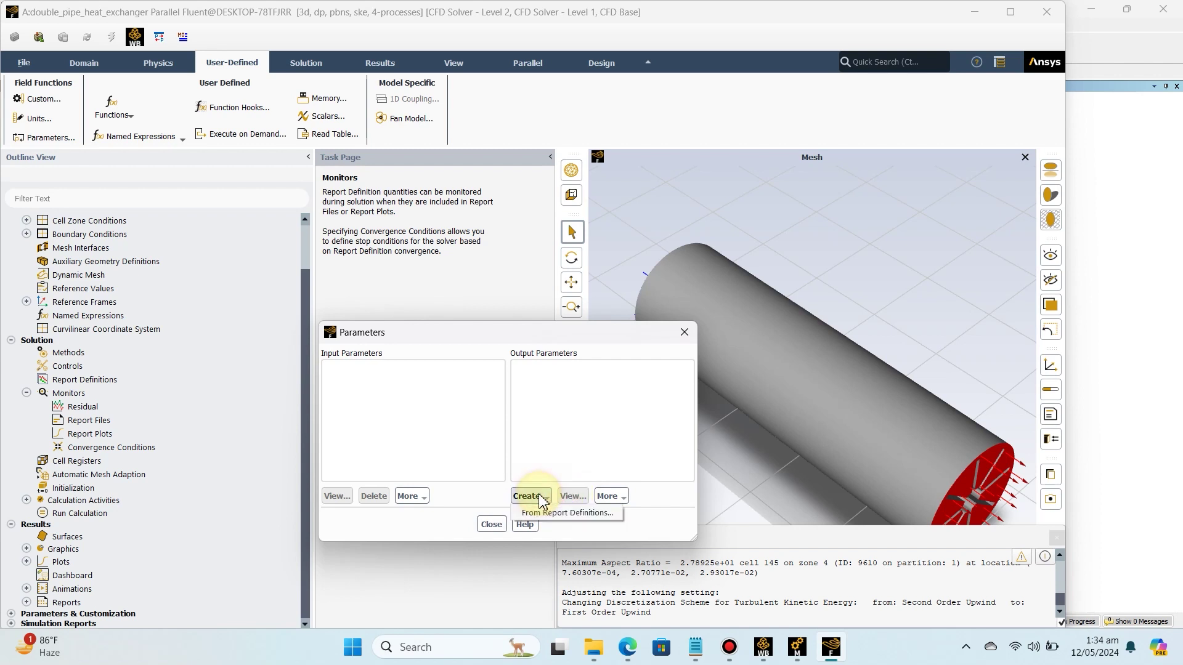
left_click(541, 513)
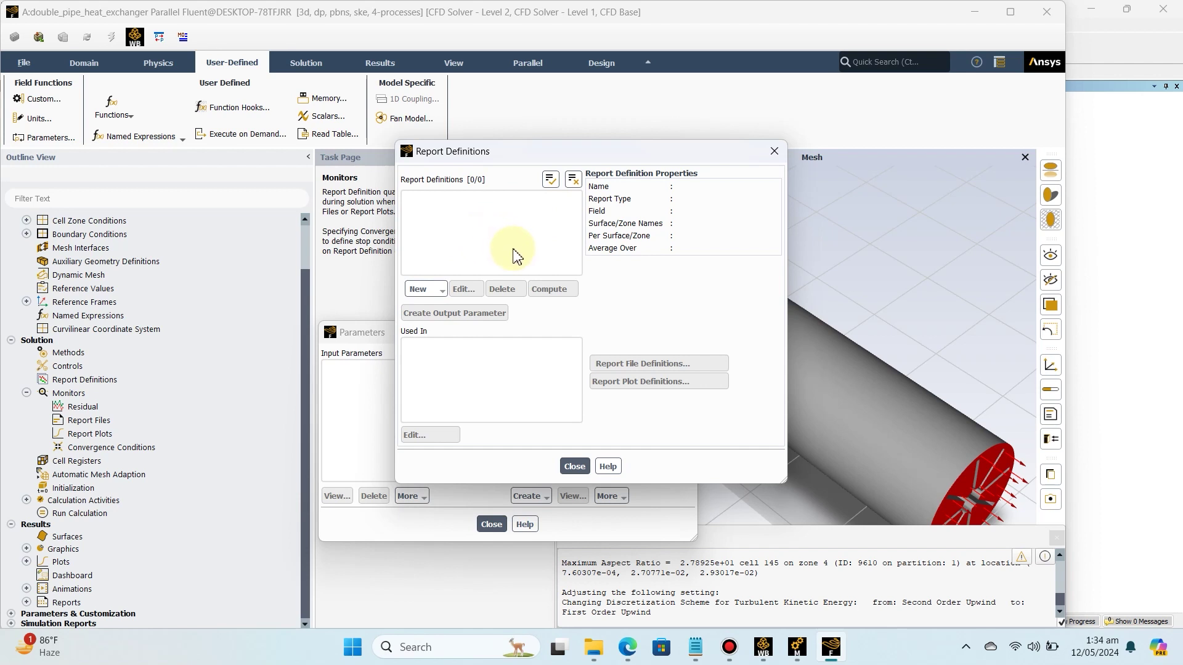
- Try to define an area-weighted average surface report of the wall flux Surface Heat Transfer Coef. on the heat_sink surface
left_click(445, 290)
mouse_move(441, 326)
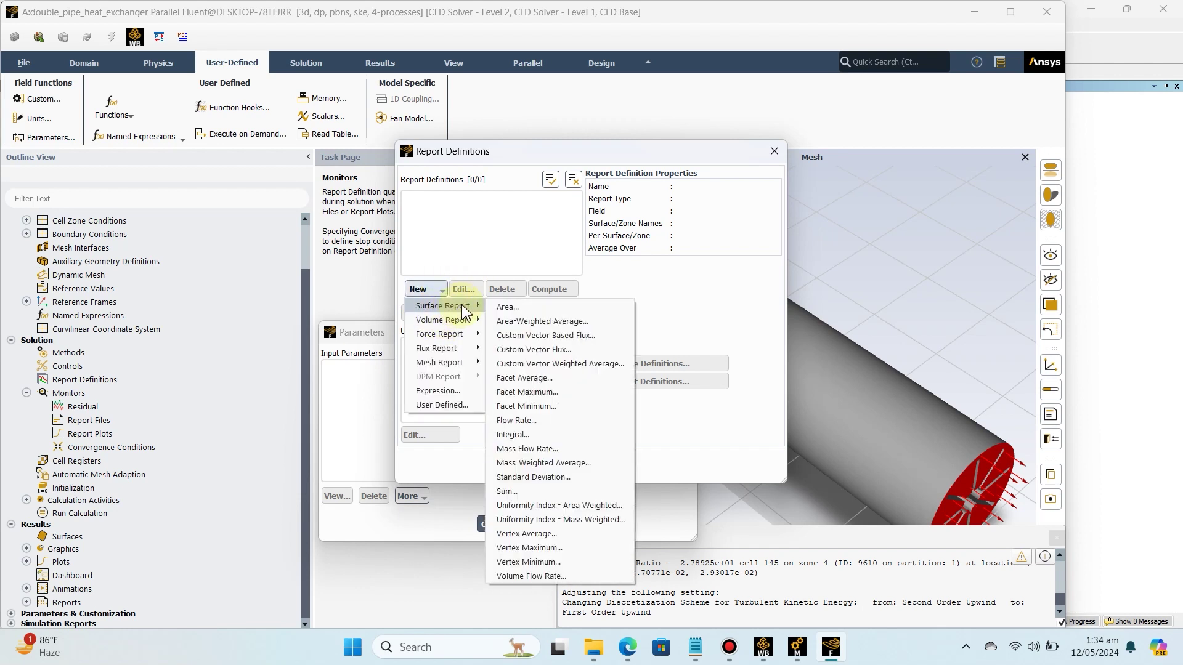
left_click(512, 321)
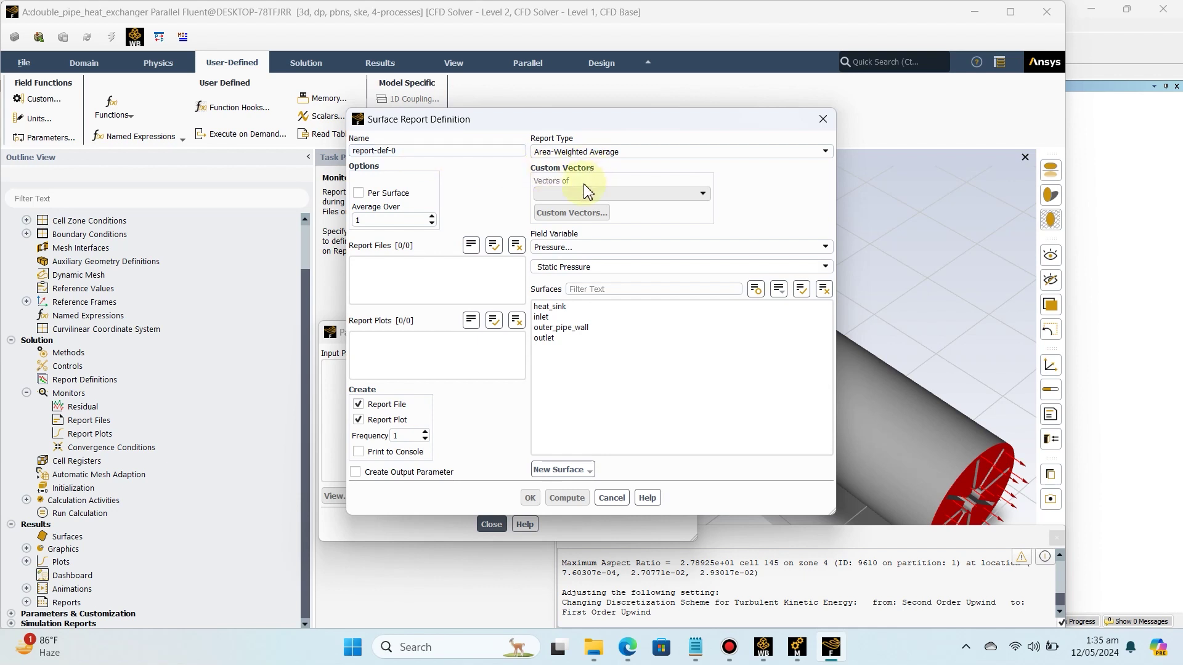
left_click(563, 247)
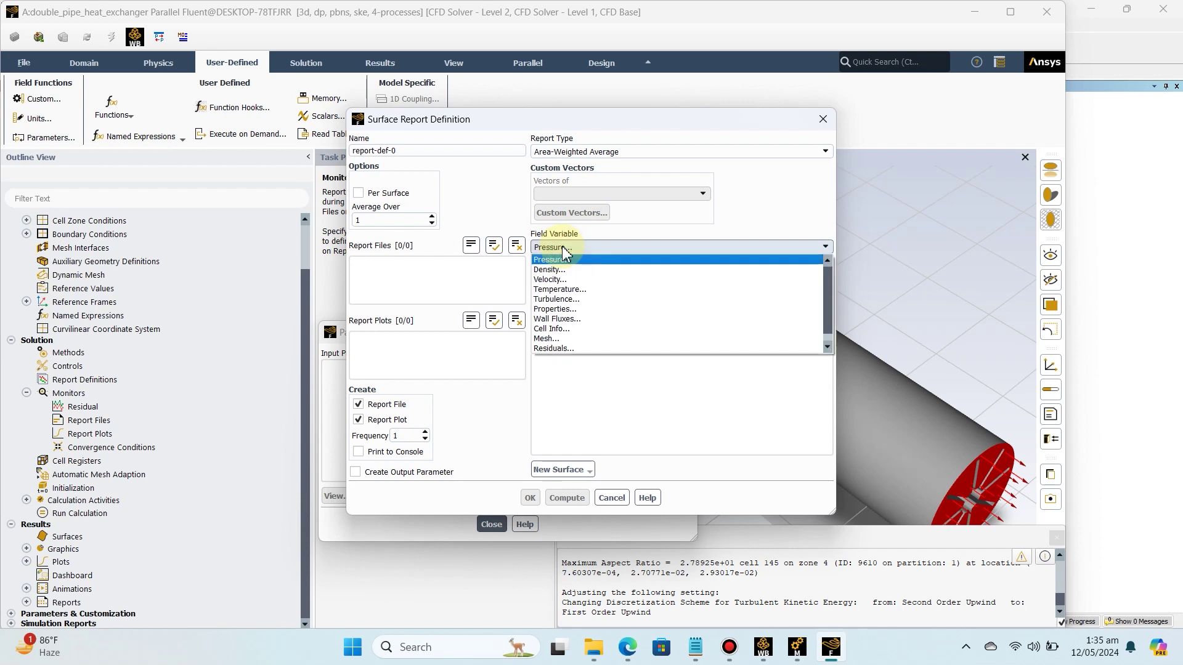
left_click(563, 320)
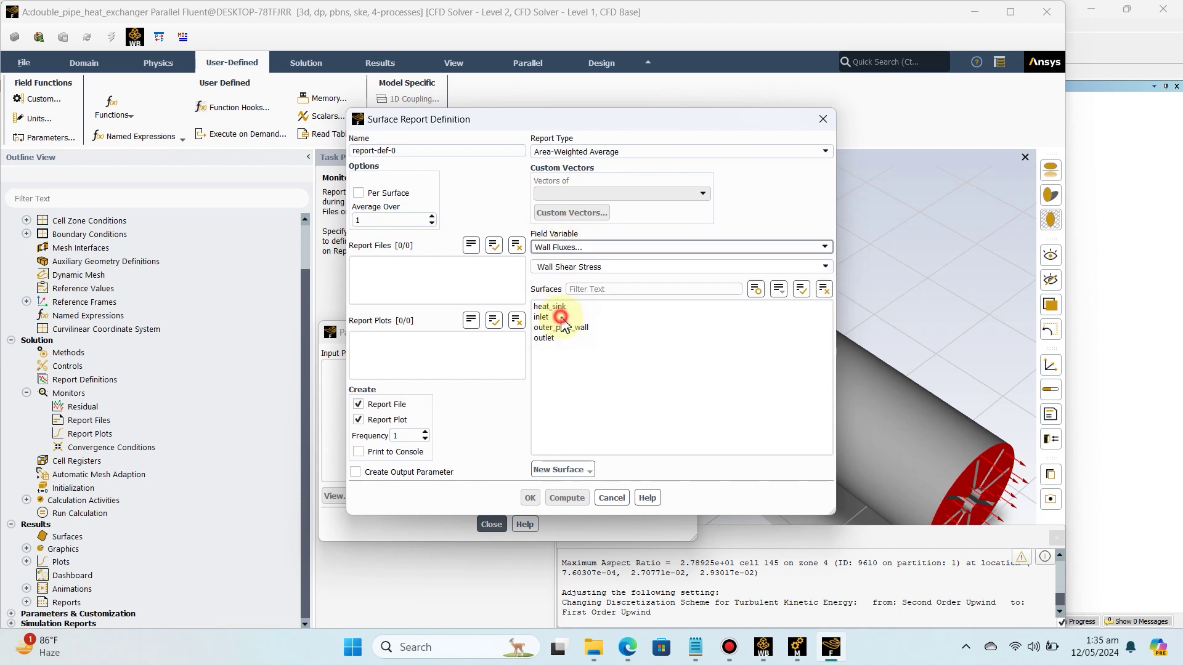
left_click(592, 269)
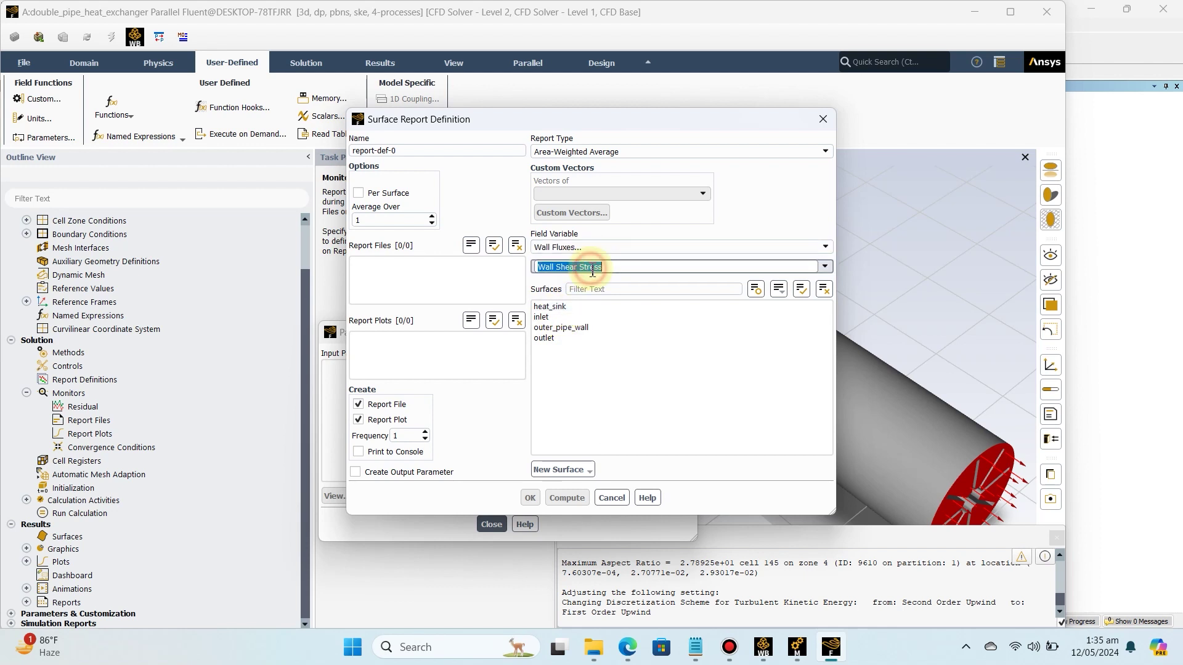
left_click(825, 267)
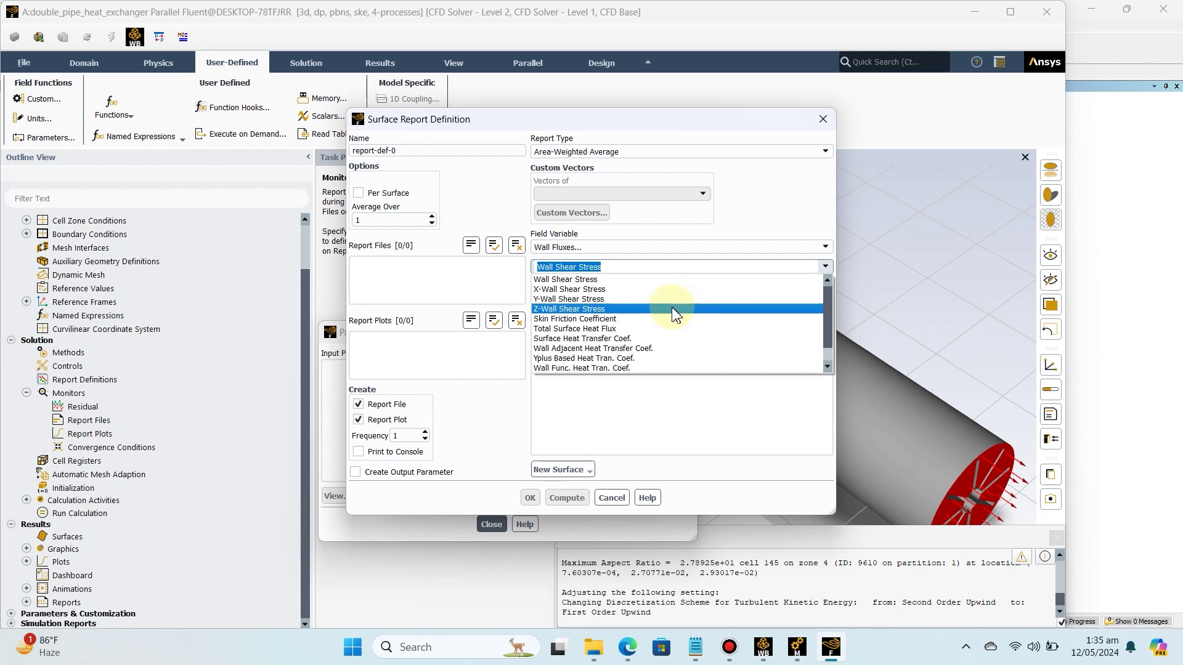
left_click(627, 339)
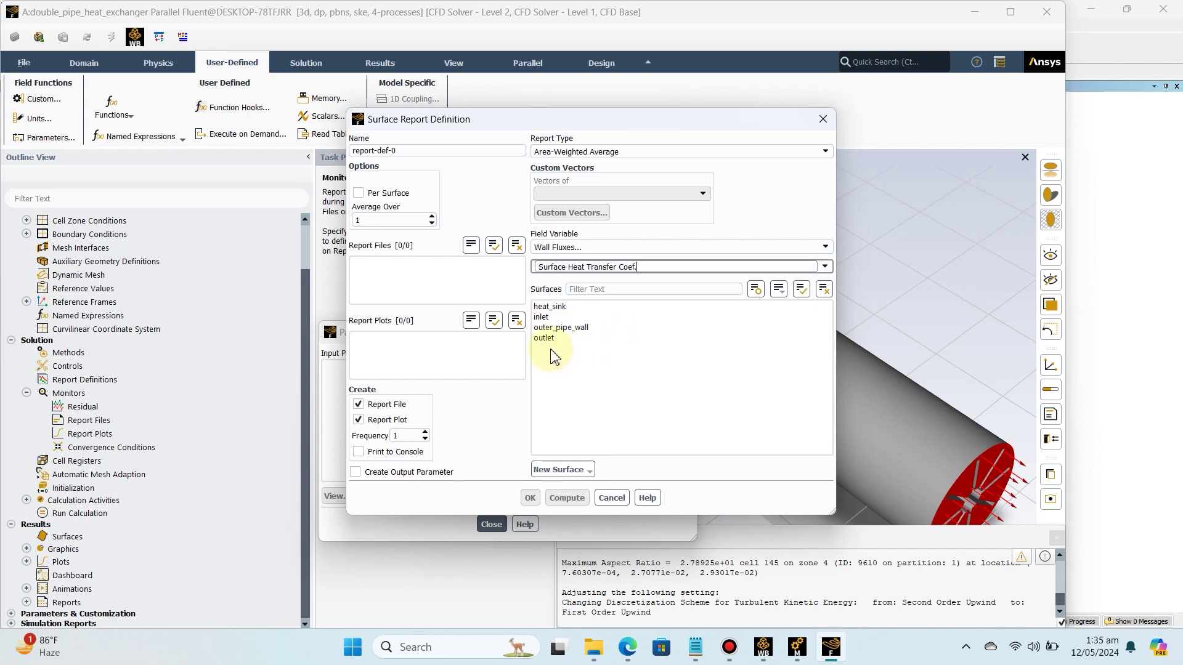
left_click(557, 308)
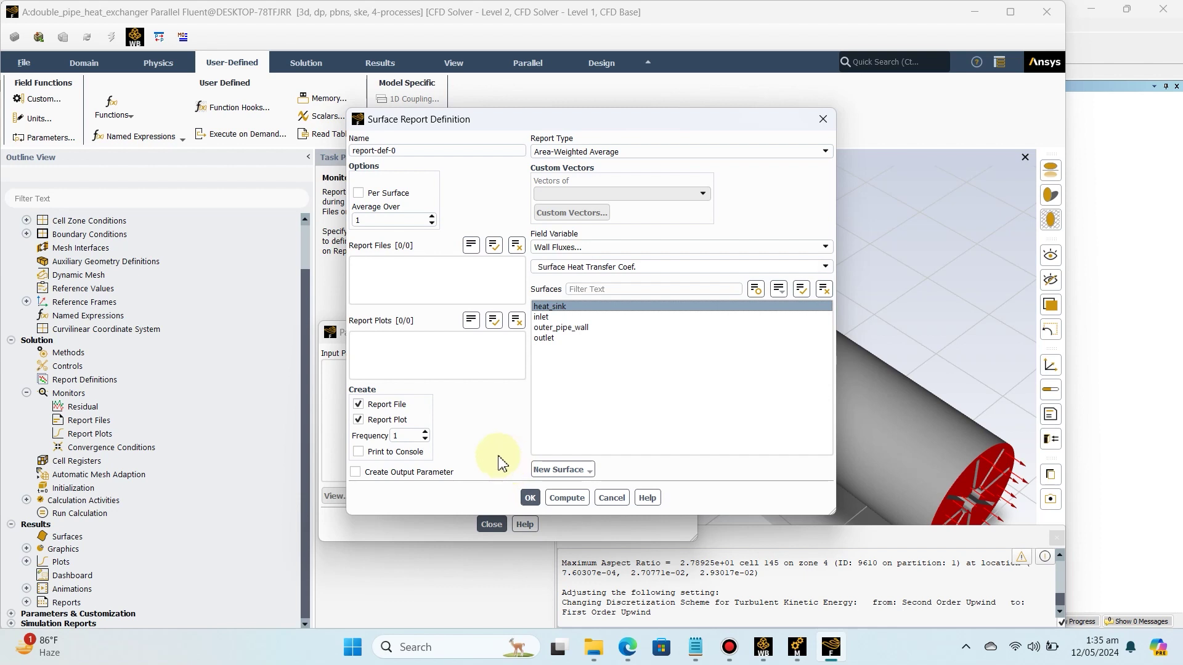
left_click(612, 498)
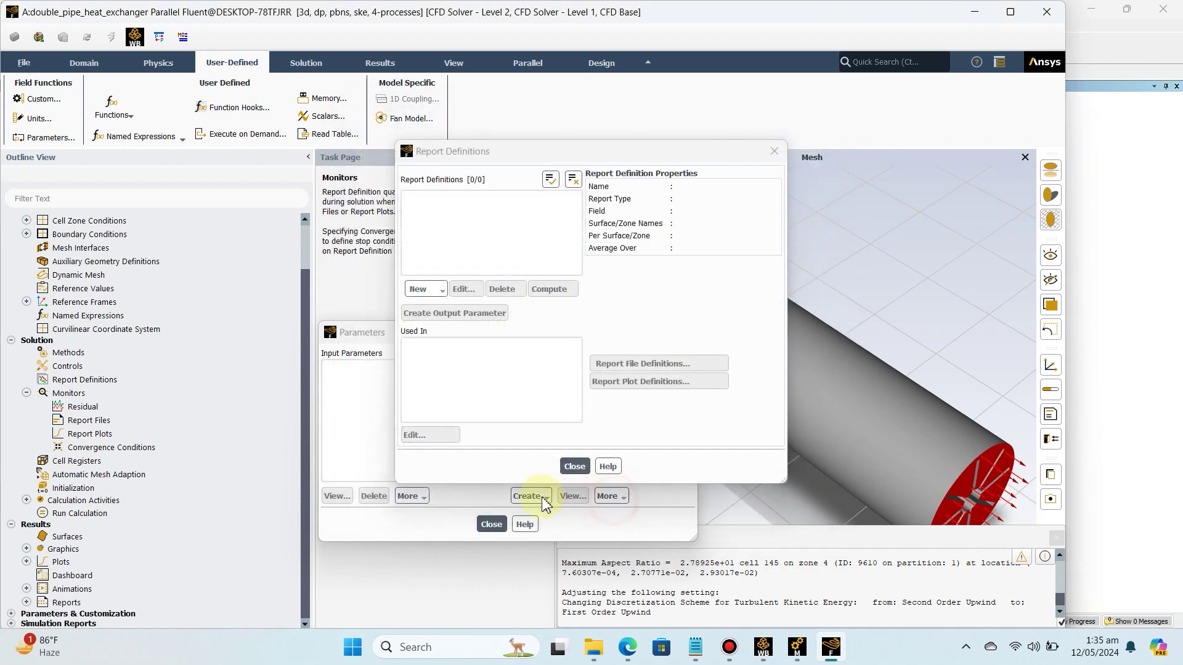
left_click(573, 467)
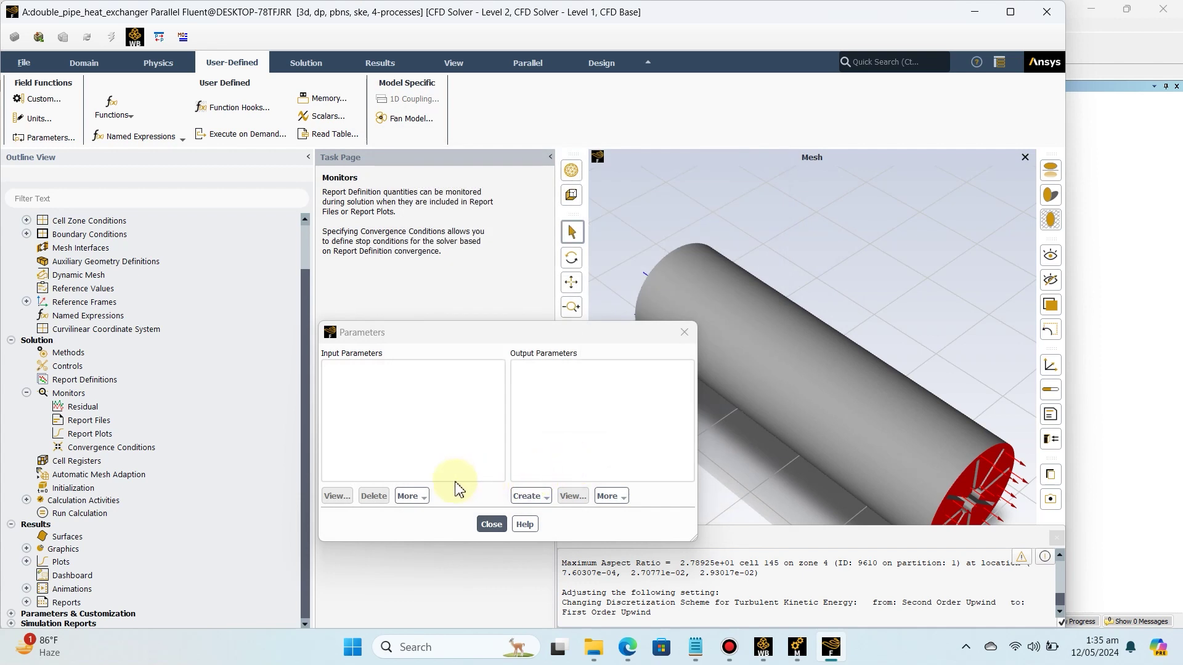
left_click(528, 496)
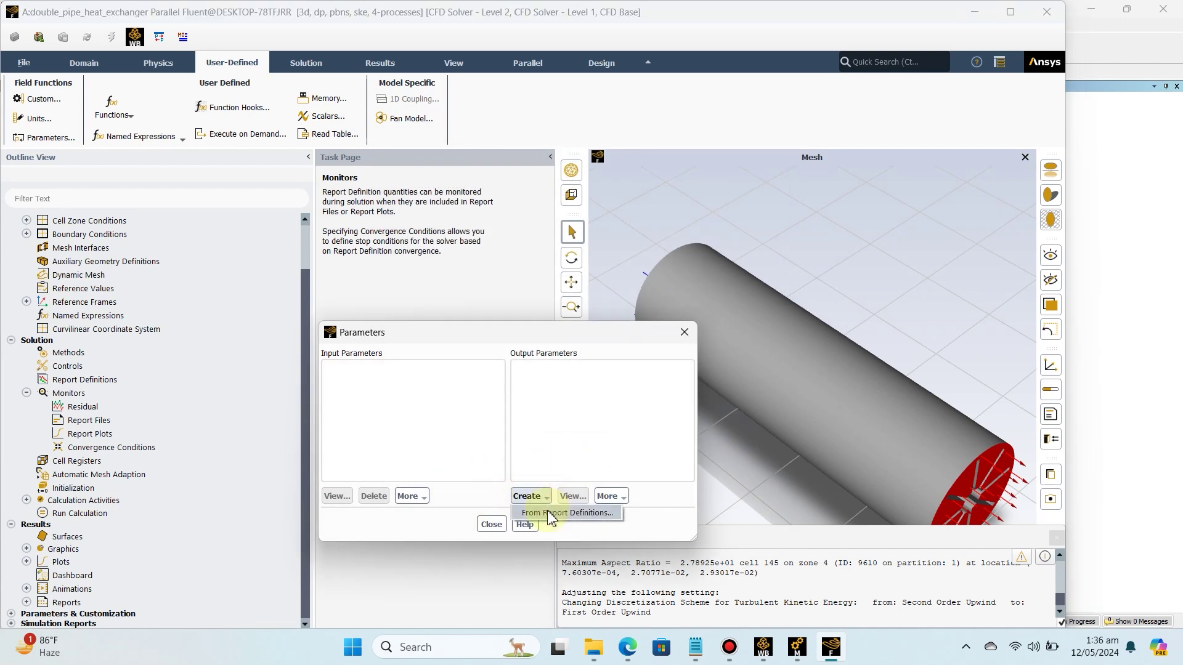
left_click(550, 515)
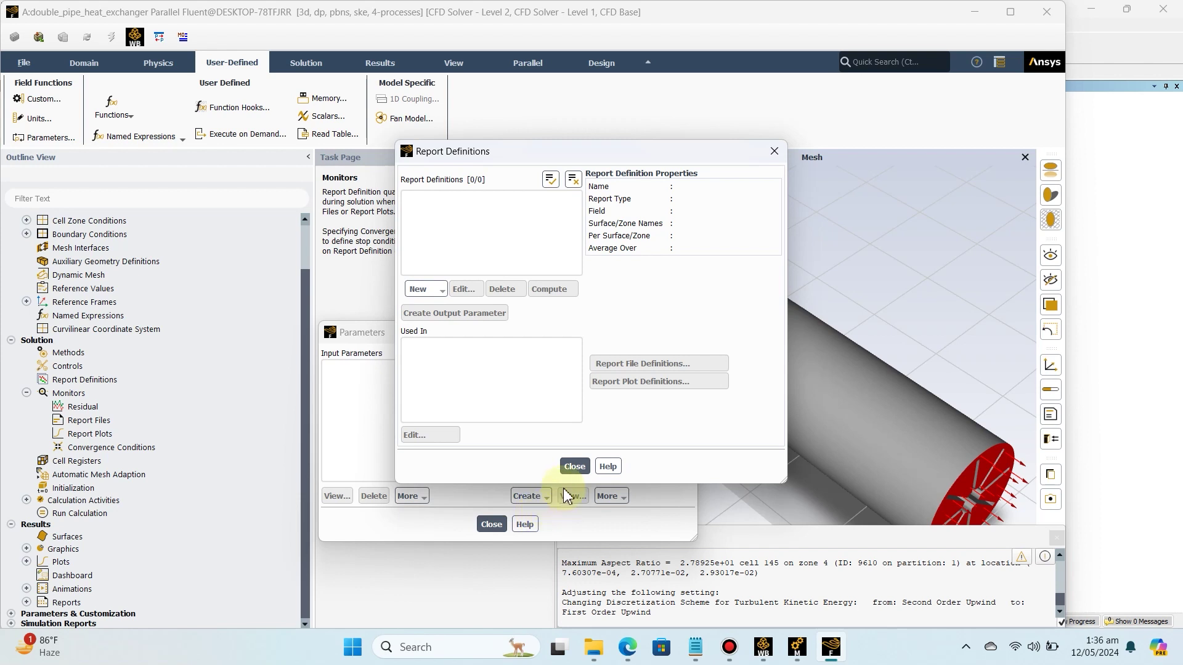
left_click(574, 467)
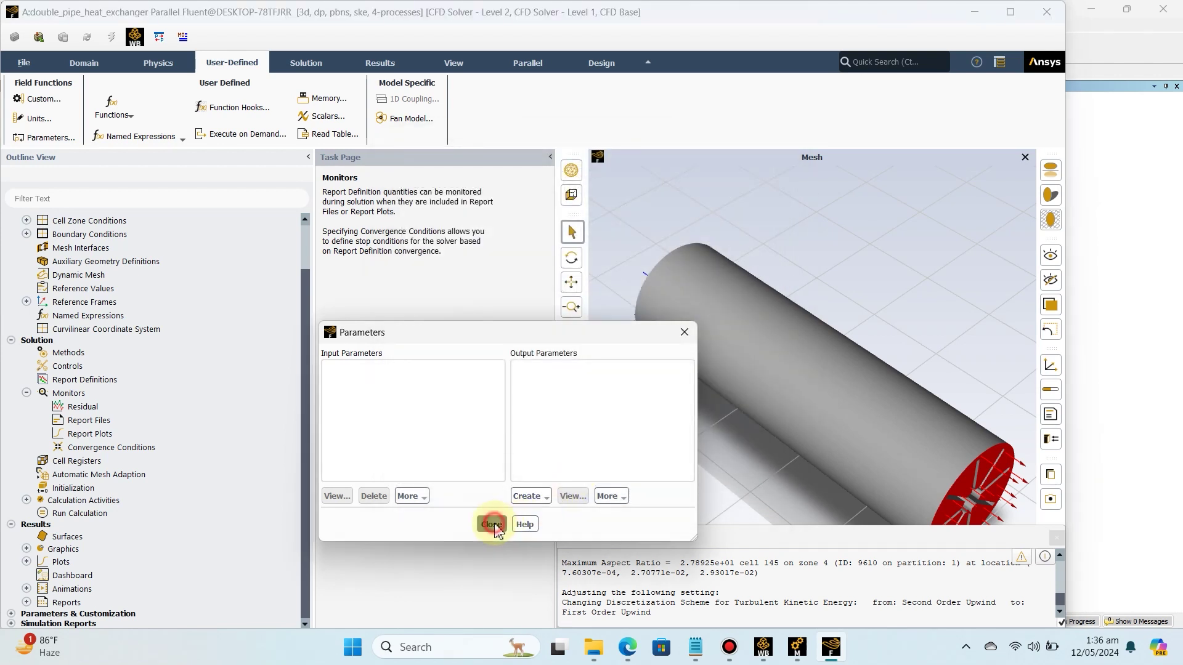
left_click(491, 524)
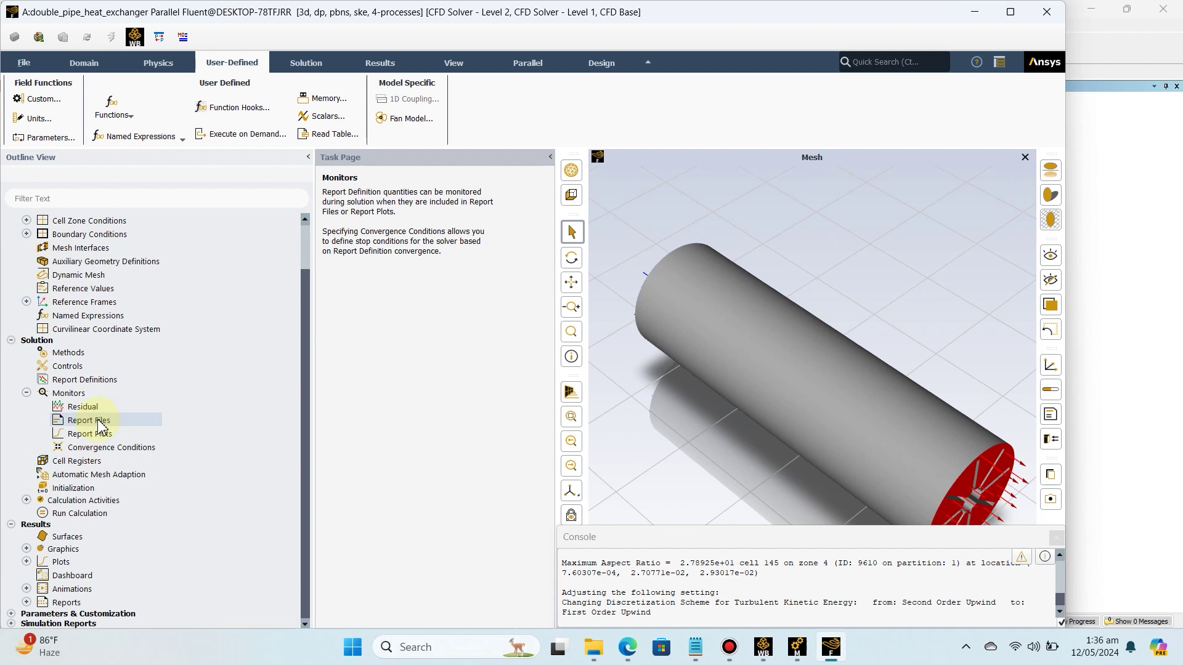
left_click(50, 138)
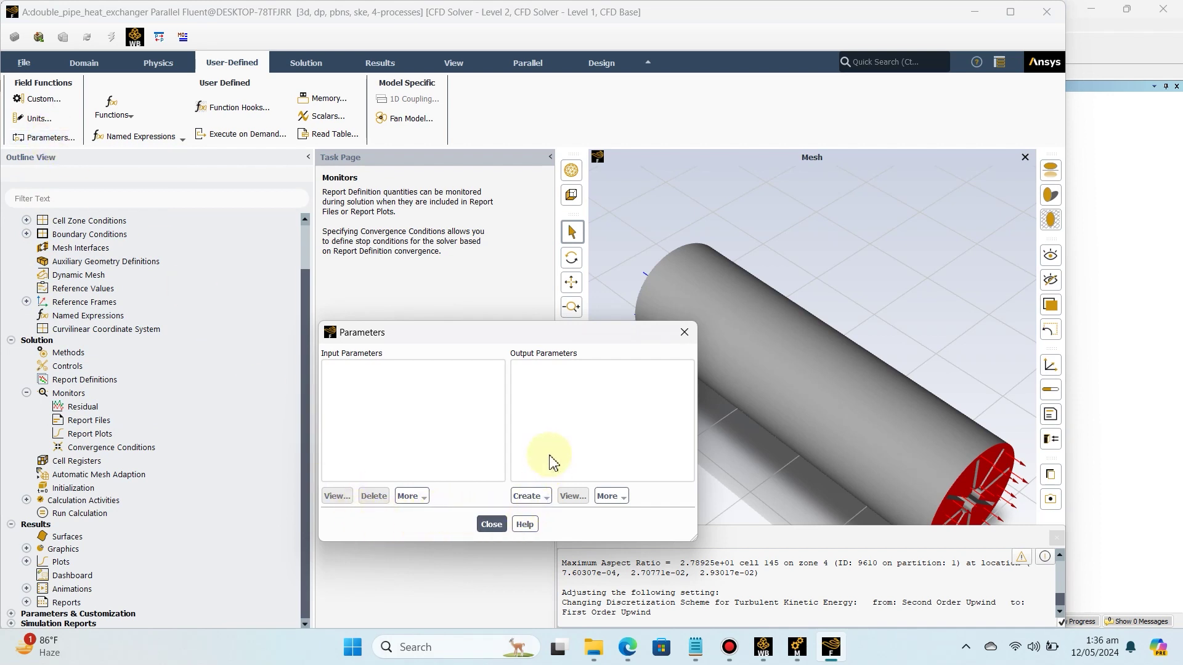
left_click(547, 497)
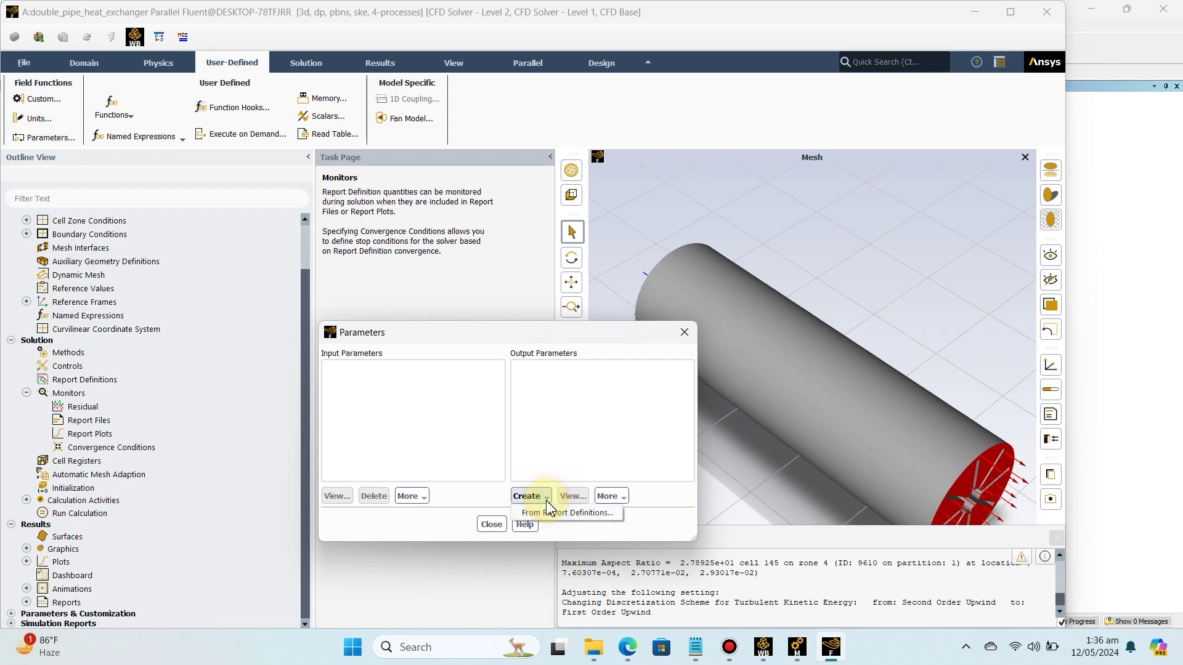
left_click(608, 496)
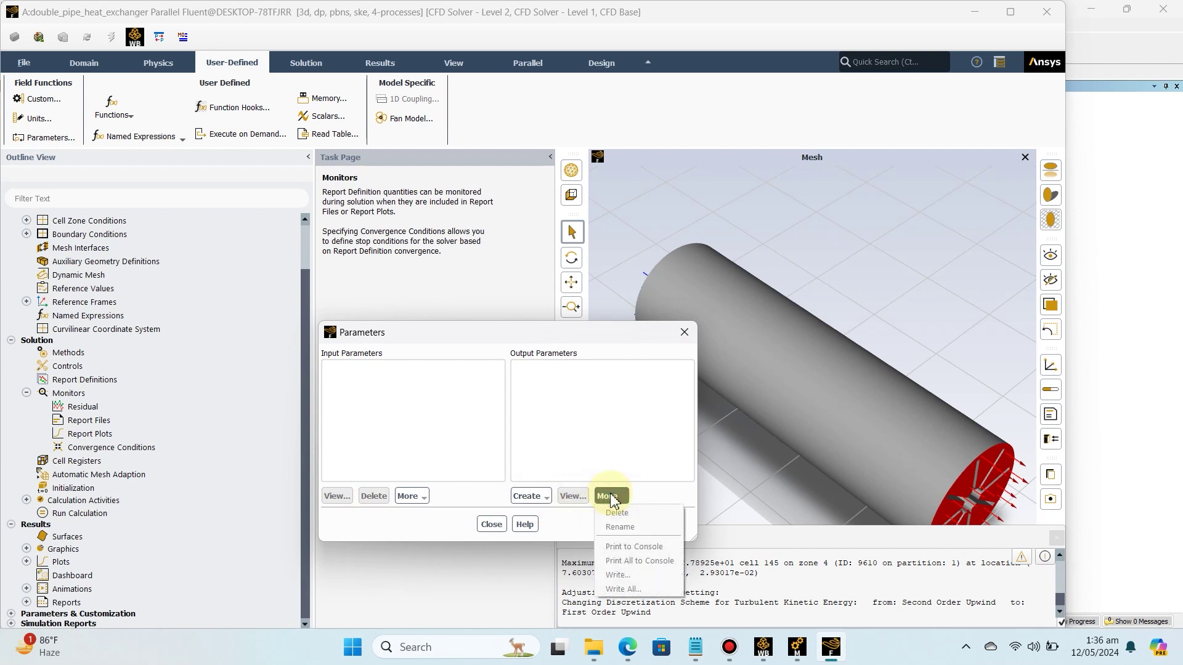
left_click(574, 499)
left_click(545, 498)
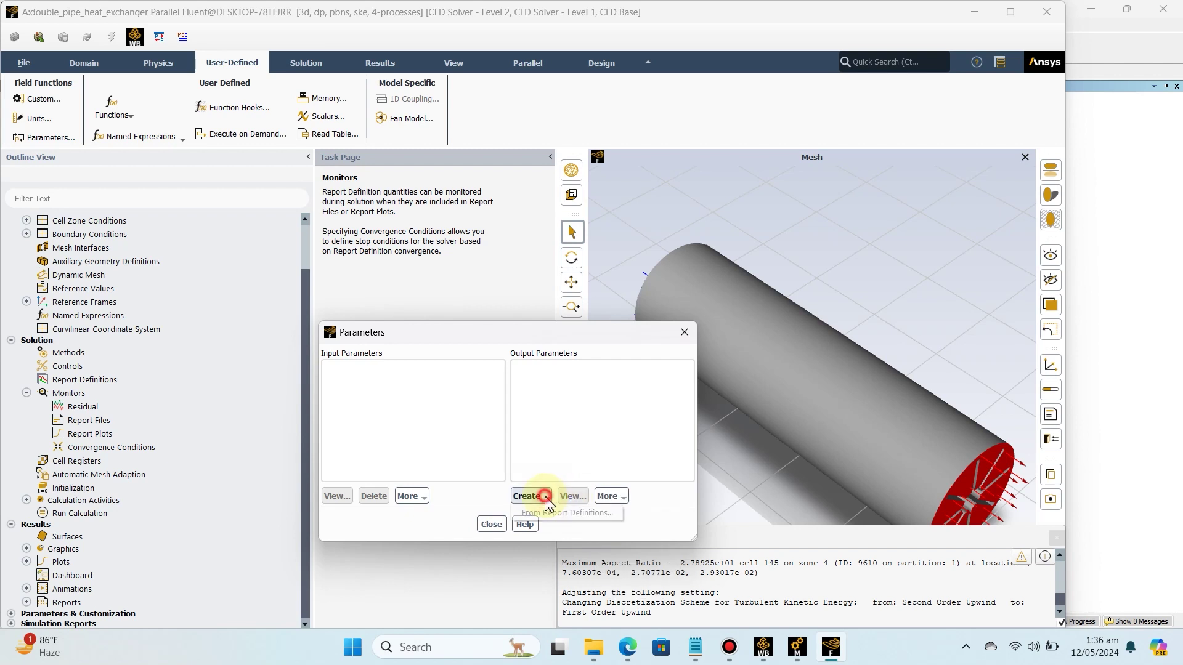
left_click(549, 514)
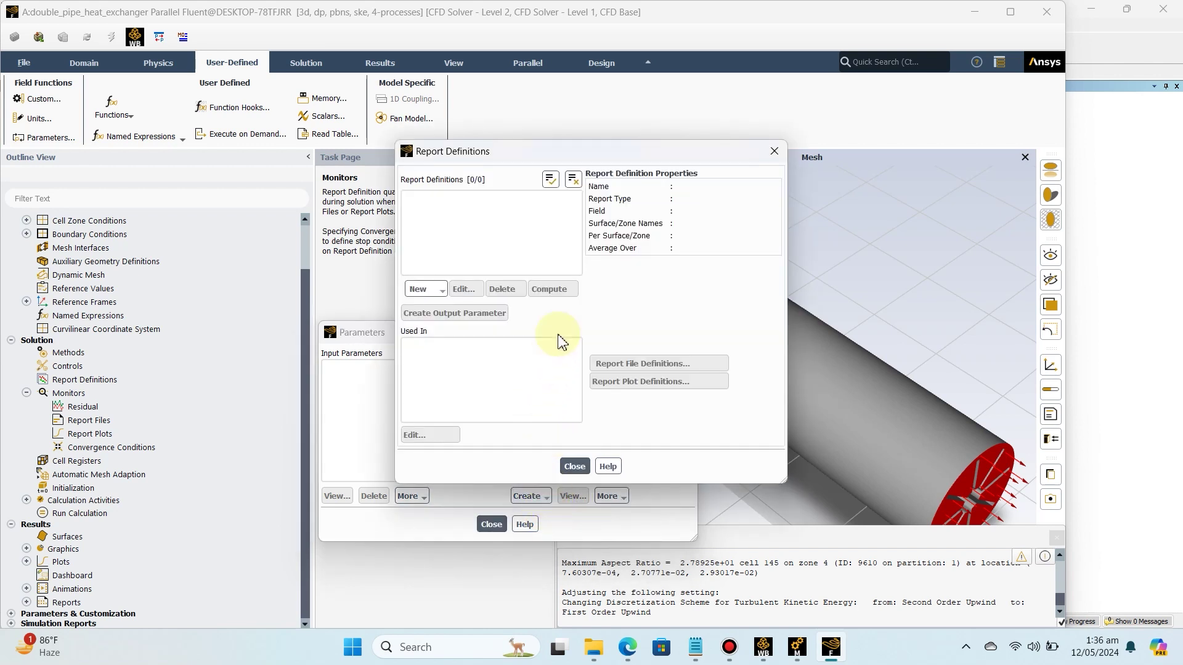
left_click(620, 192)
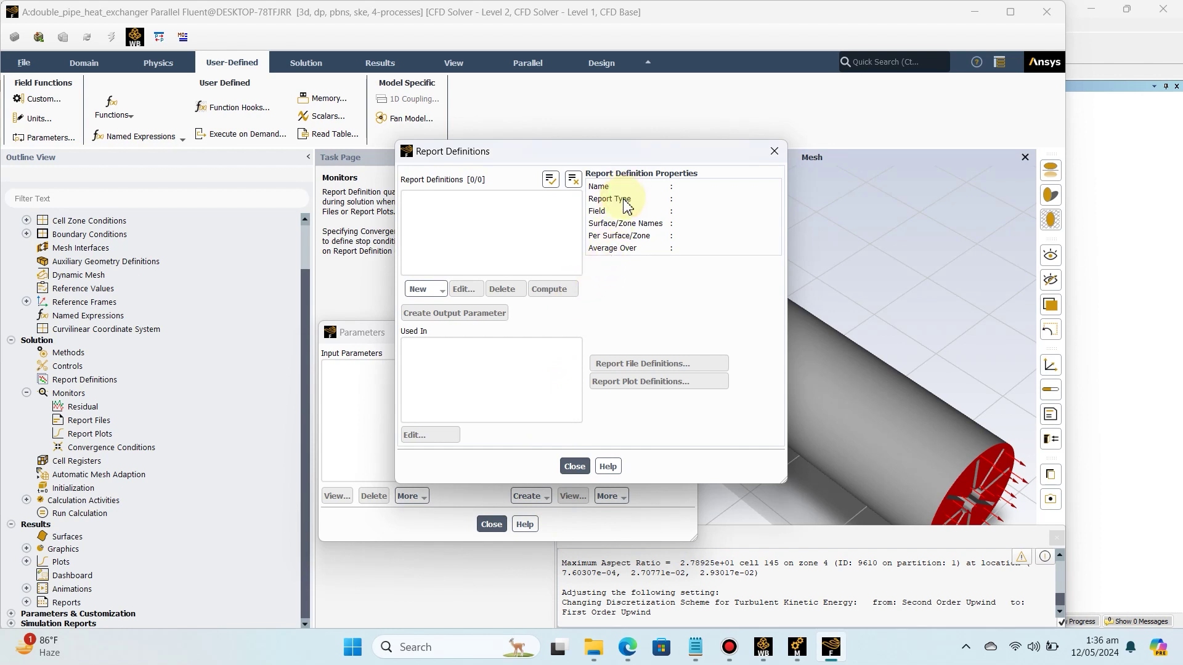
left_click(627, 205)
left_click(624, 204)
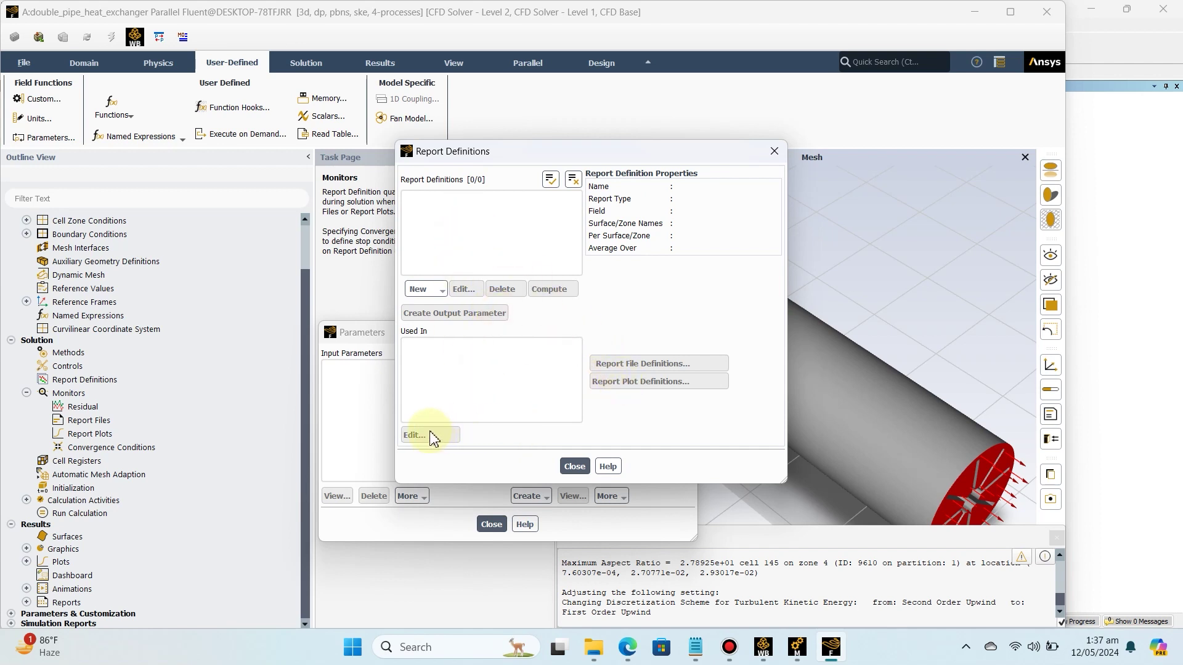
left_click(574, 466)
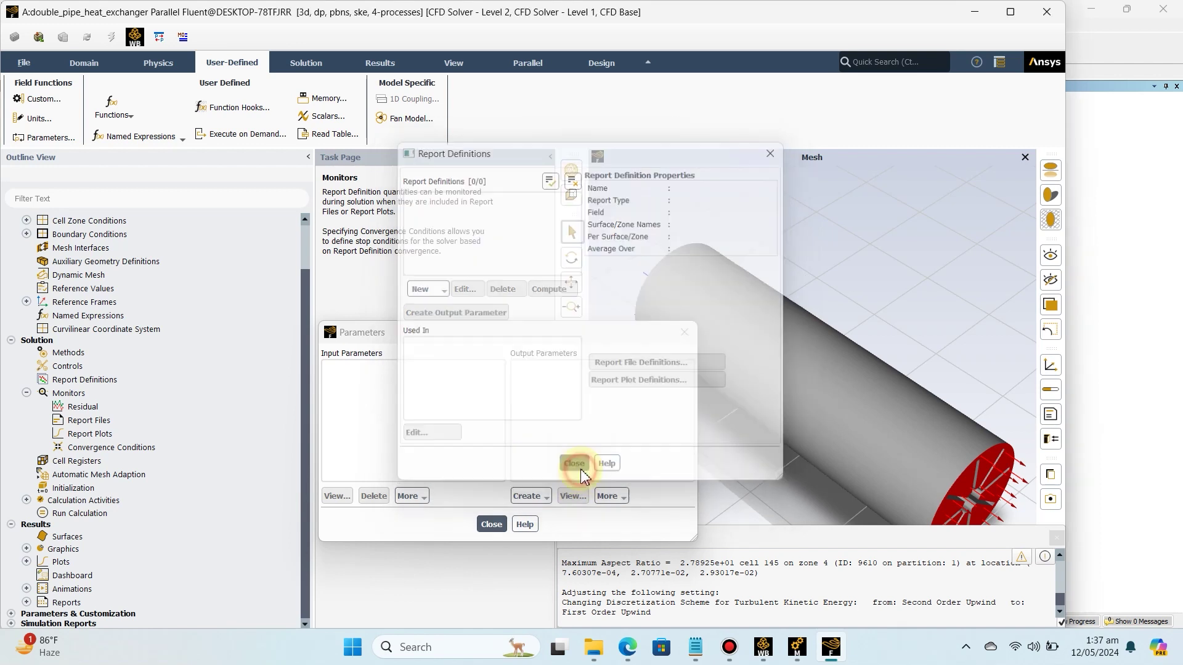
- Start a new area-weighted average surface report of Static Pressure on the inlet surface from the output parameter report definitions
left_click(534, 498)
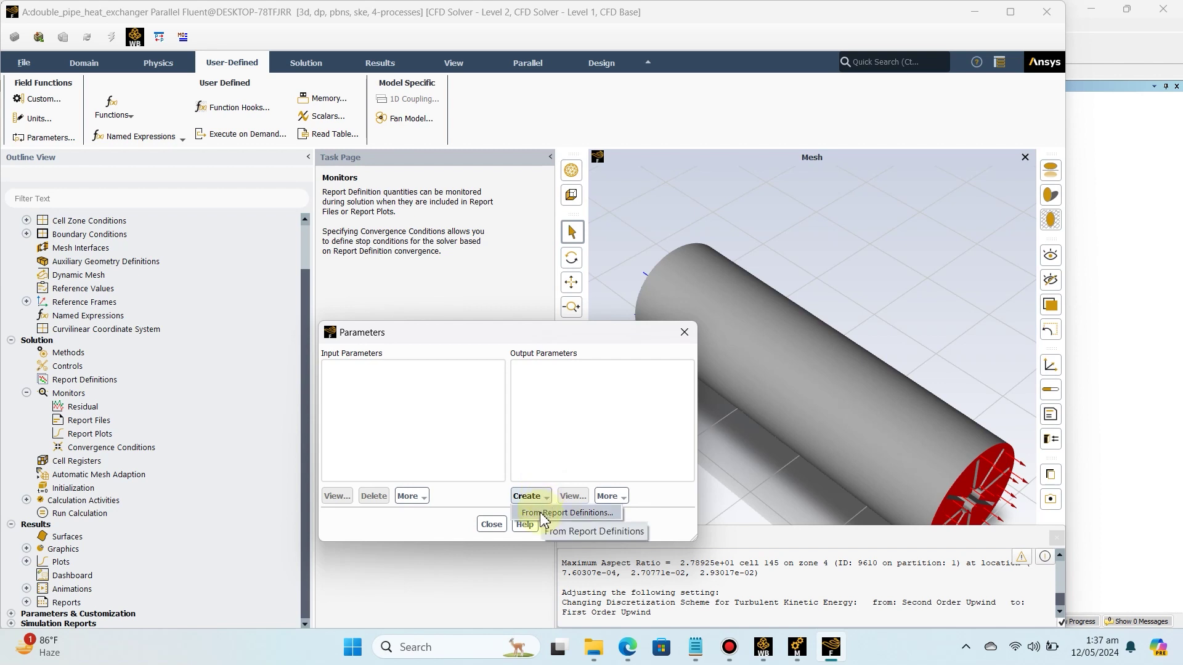
left_click(542, 516)
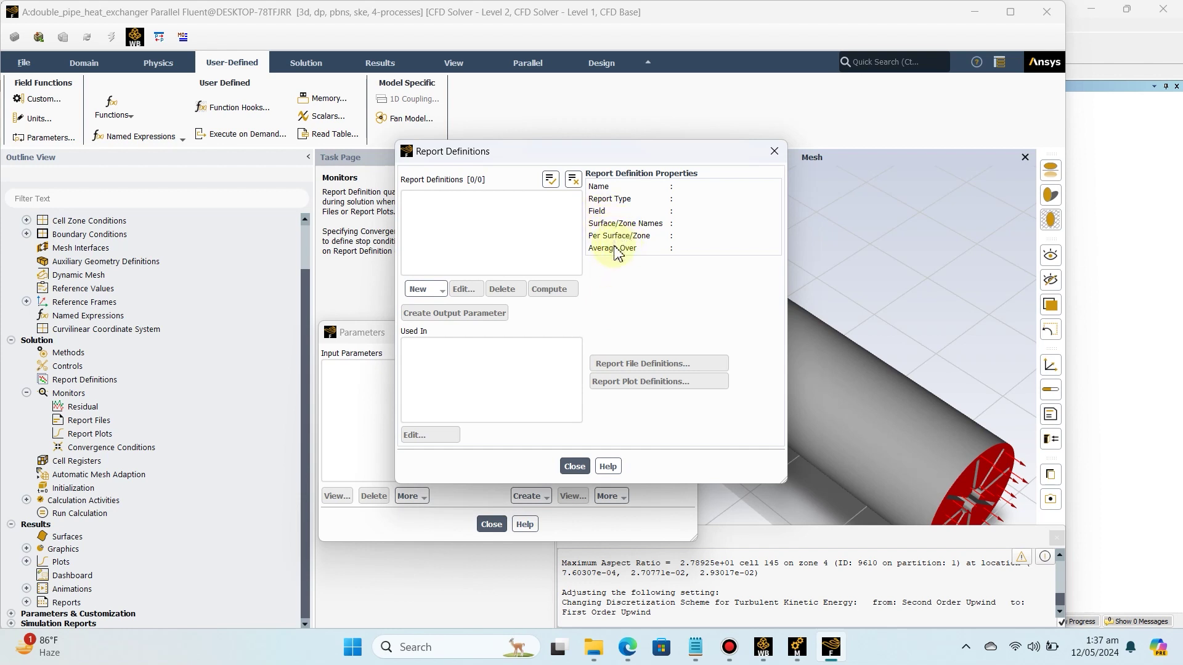
left_click(440, 290)
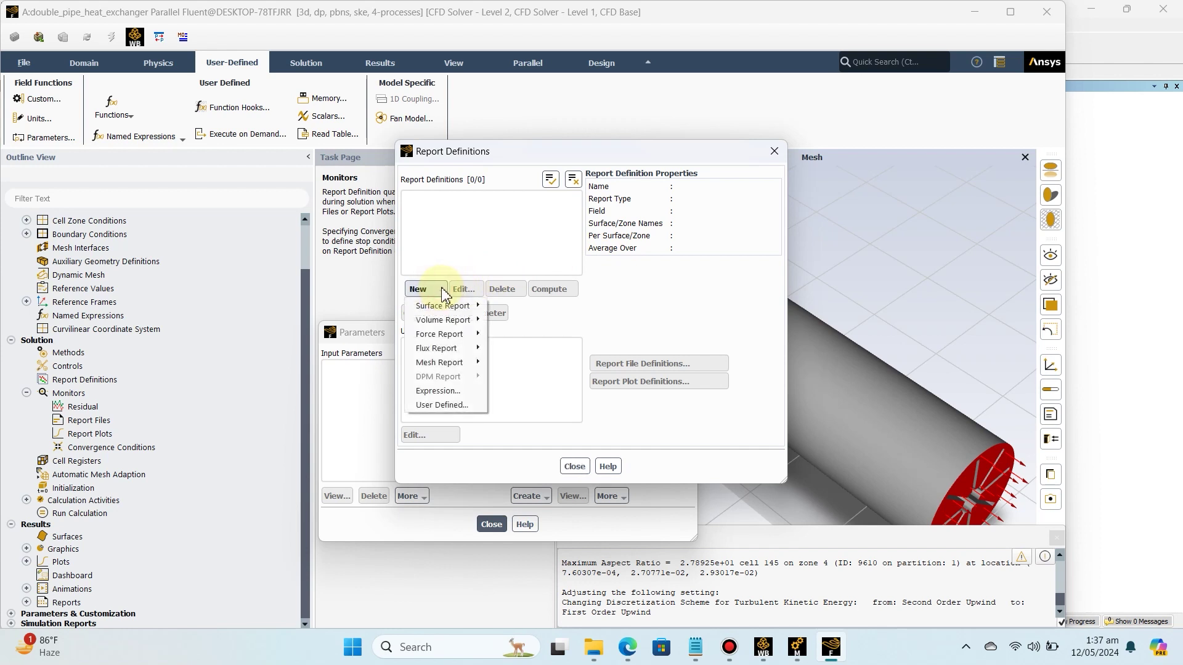
mouse_move(449, 304)
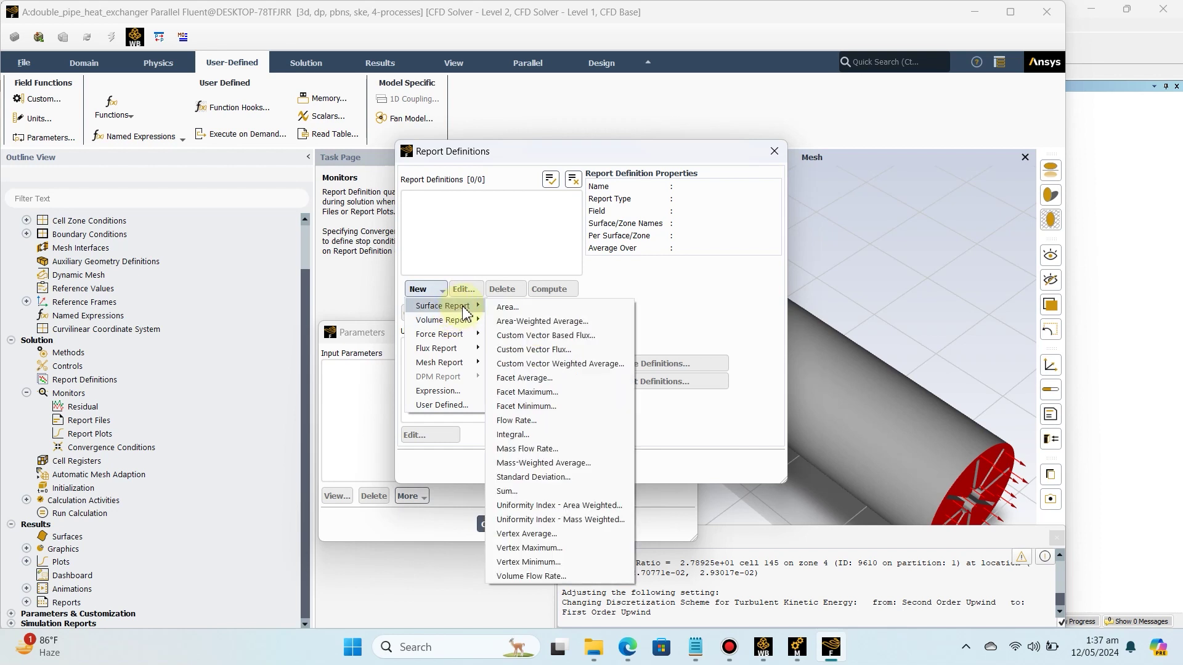
left_click(522, 321)
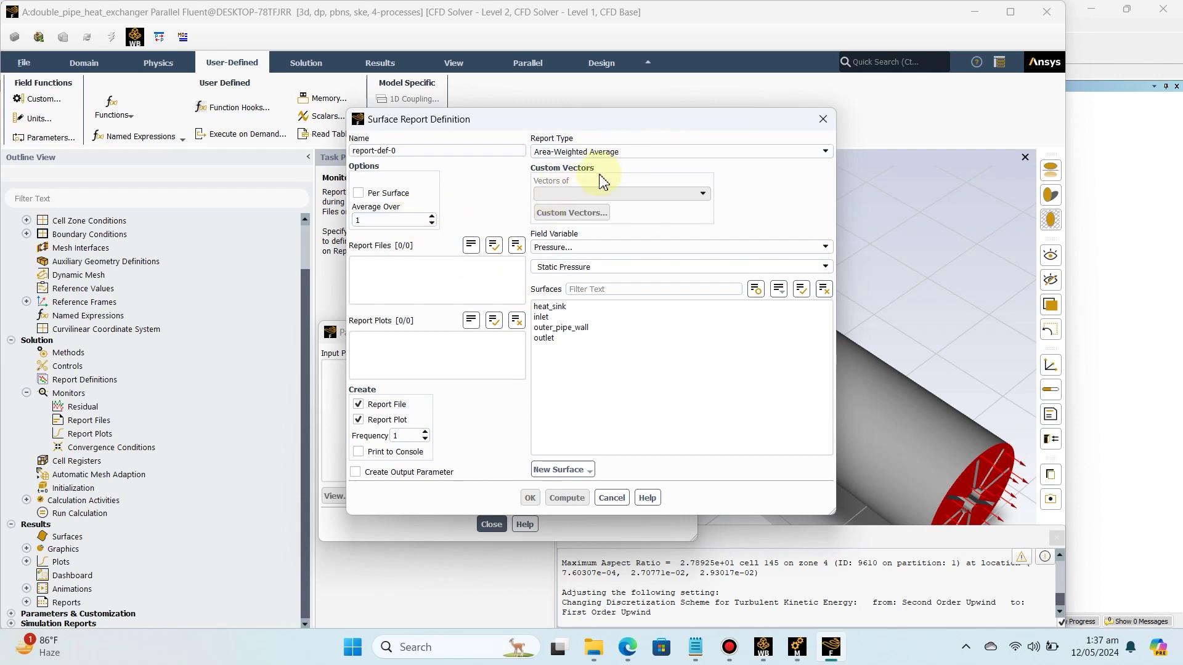
left_click(572, 248)
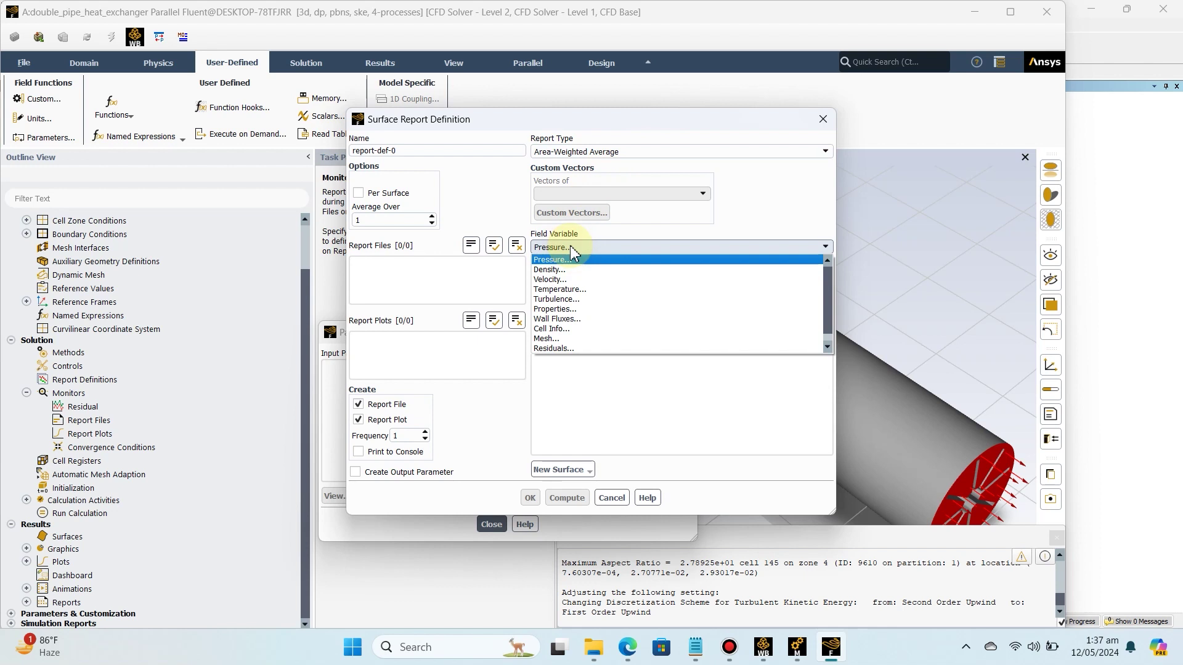
left_click(558, 318)
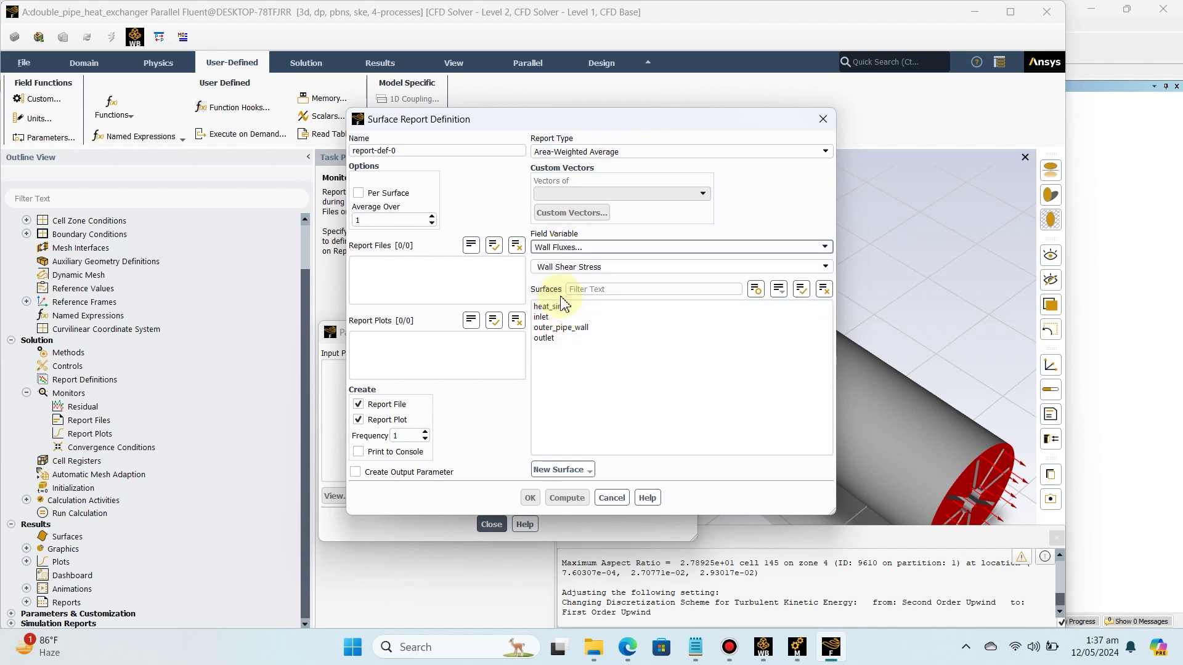
left_click(570, 248)
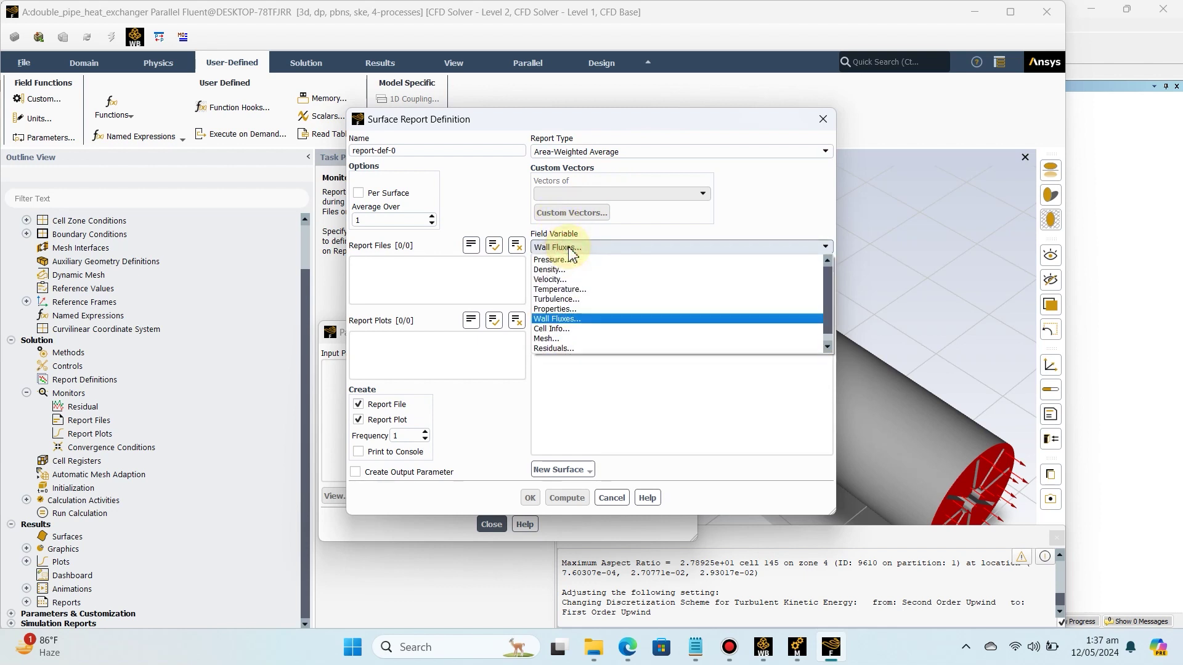
left_click(561, 259)
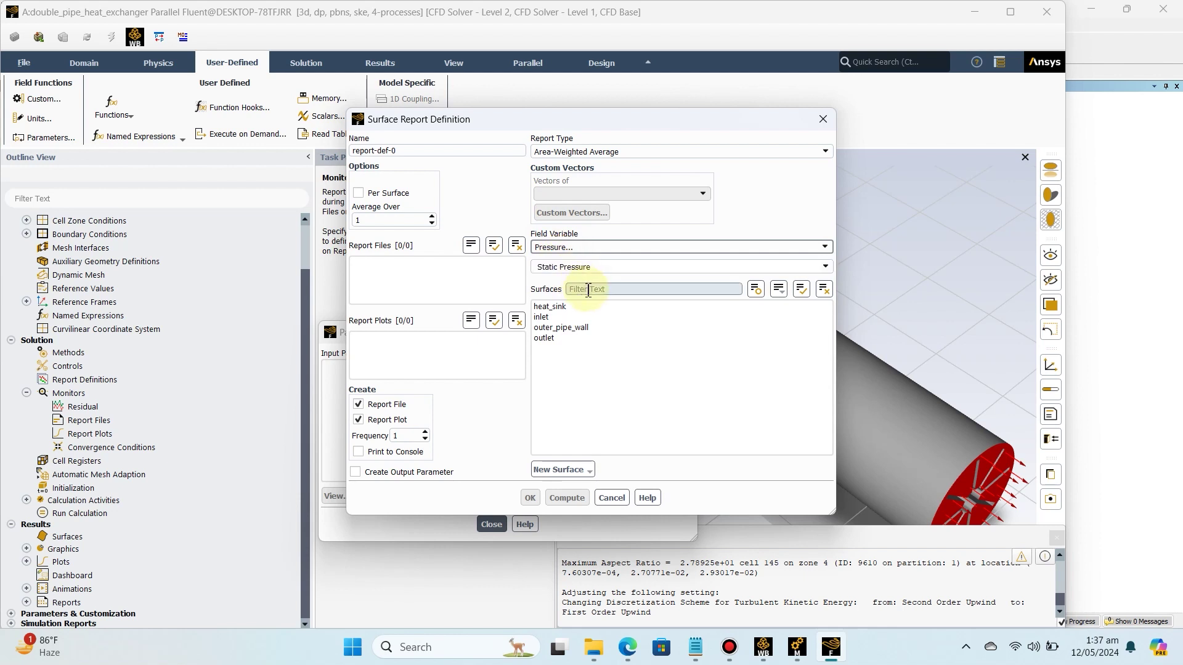
left_click(554, 318)
left_click(545, 338)
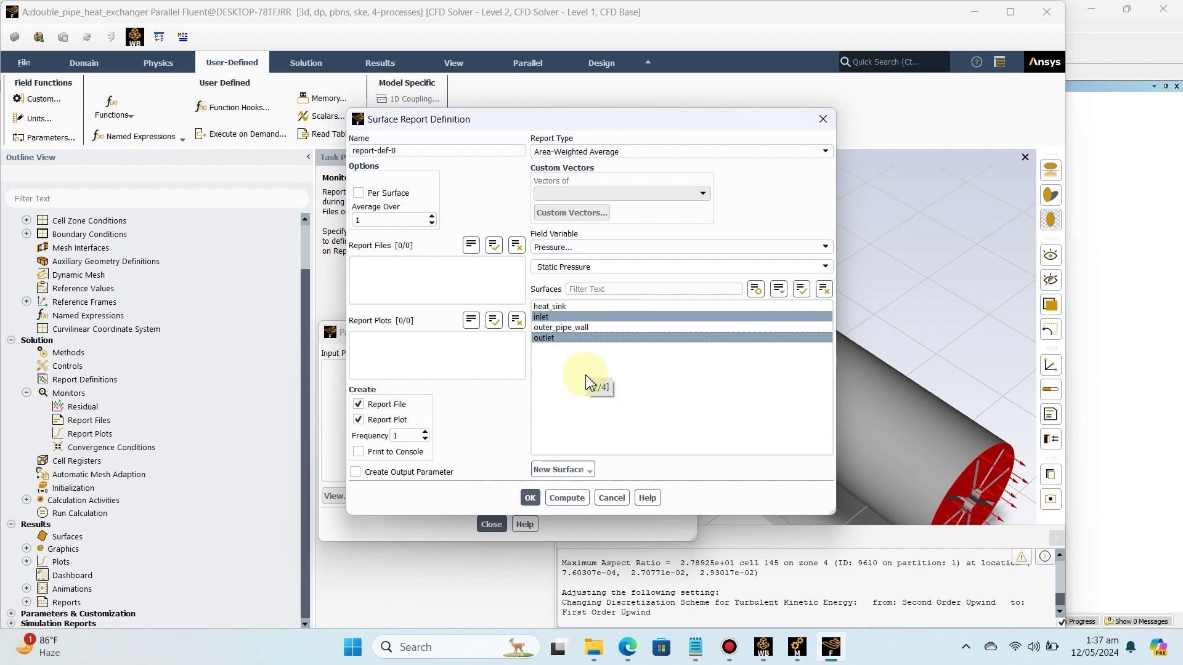
left_click(564, 338)
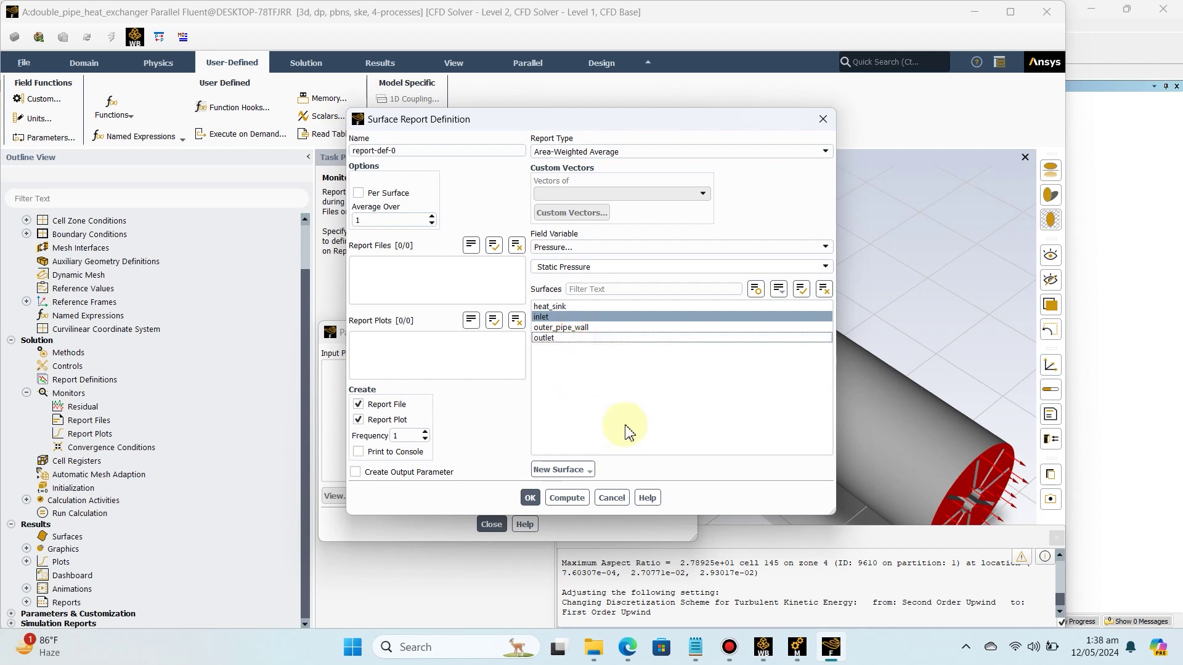
- Name the inlet pressure report pressure_drop and create it with an output parameter
left_click(584, 472)
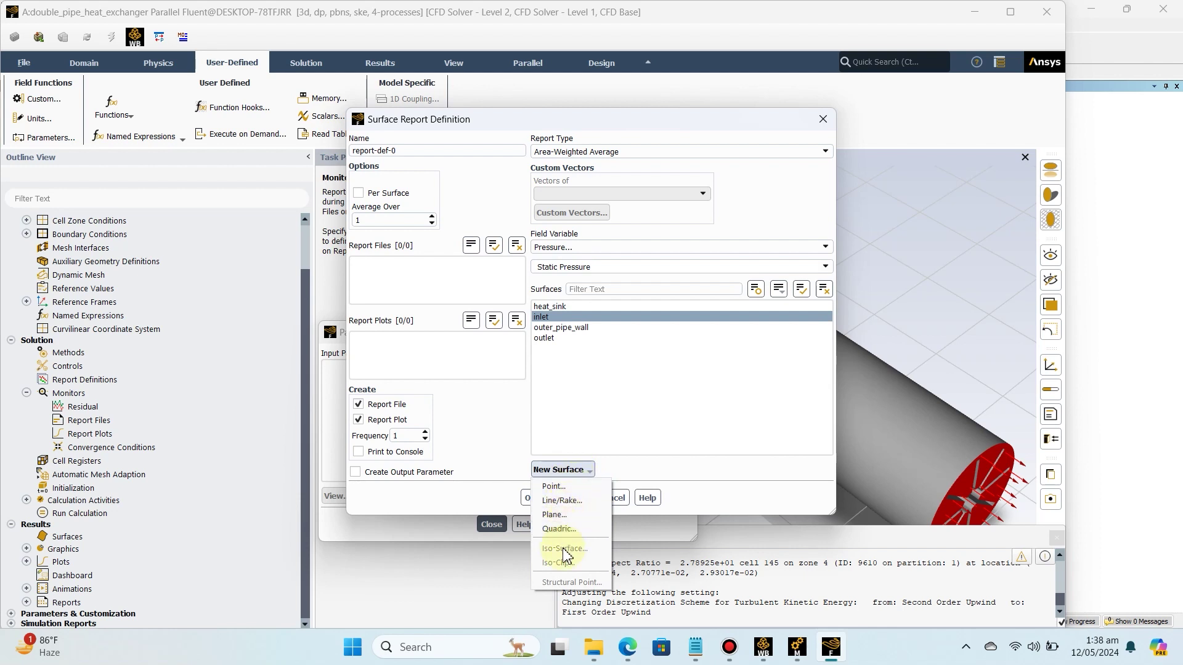
left_click(486, 499)
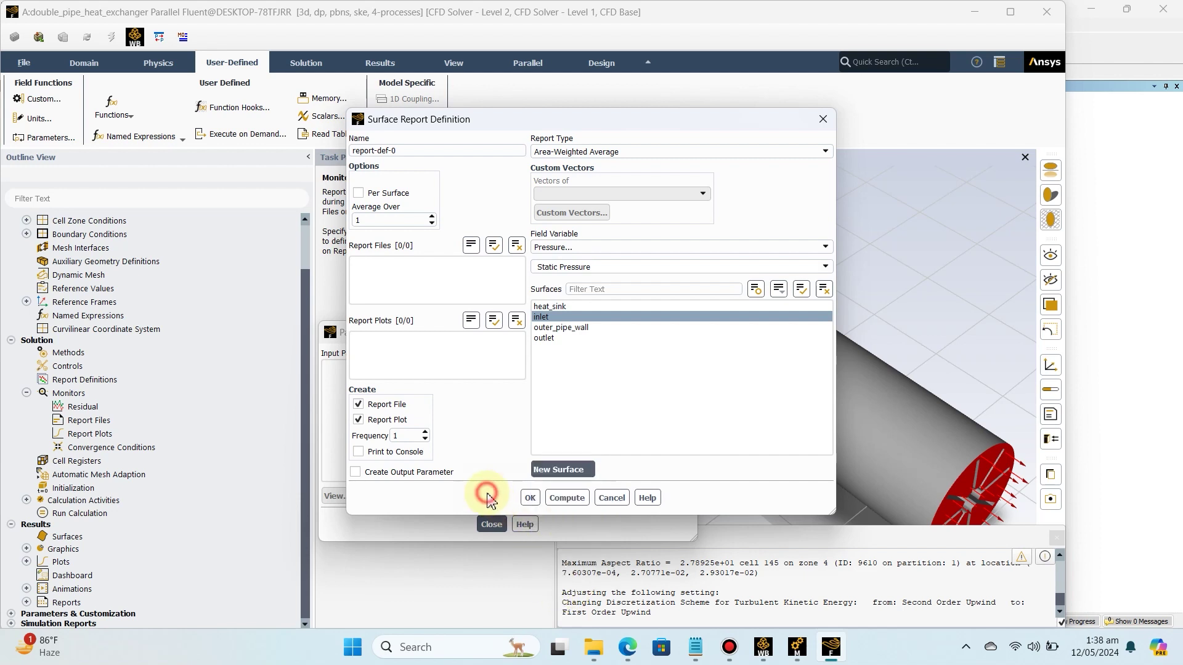
left_click(418, 480)
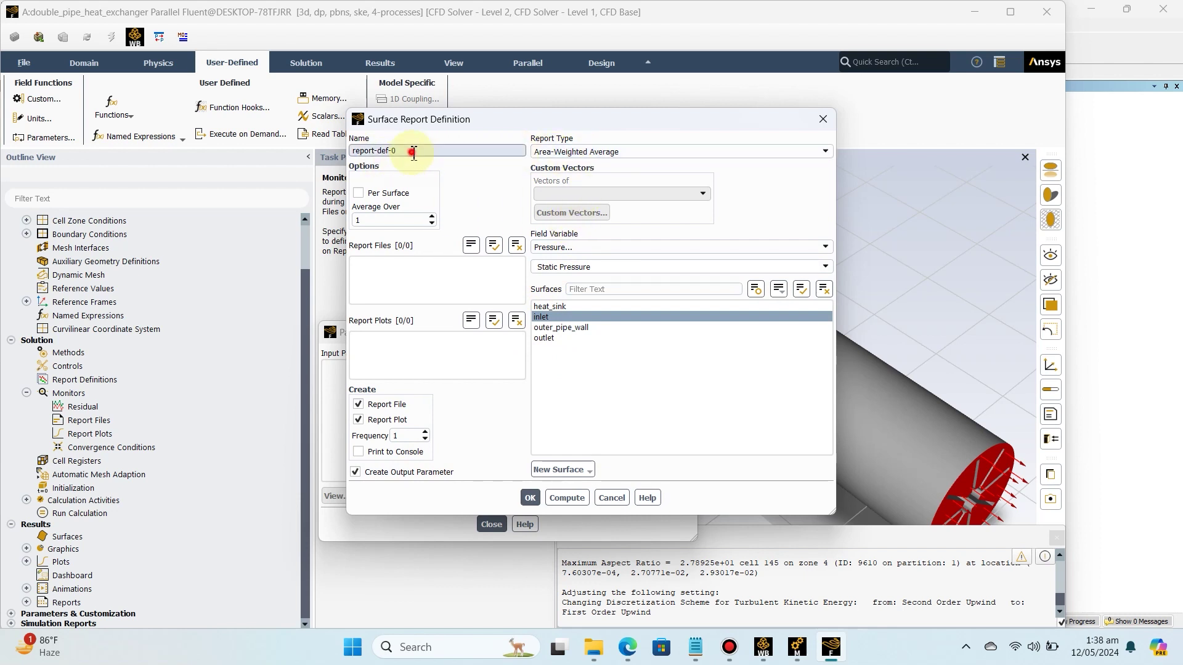
left_click_drag(414, 152, 337, 152)
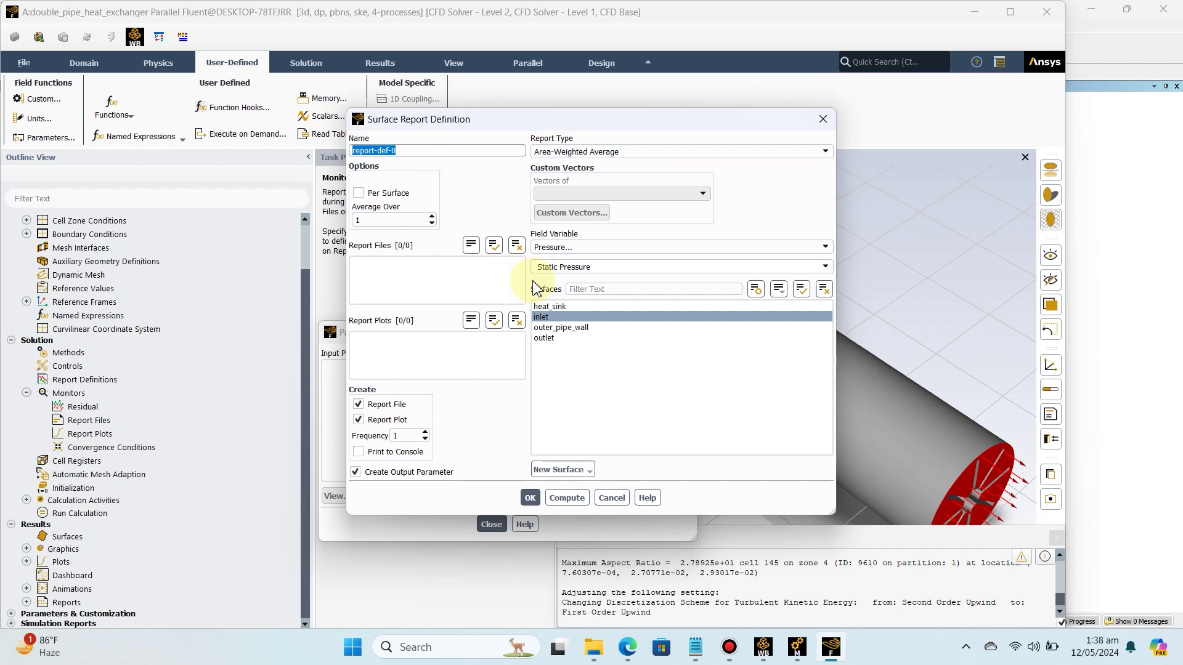
type("pressure_drop")
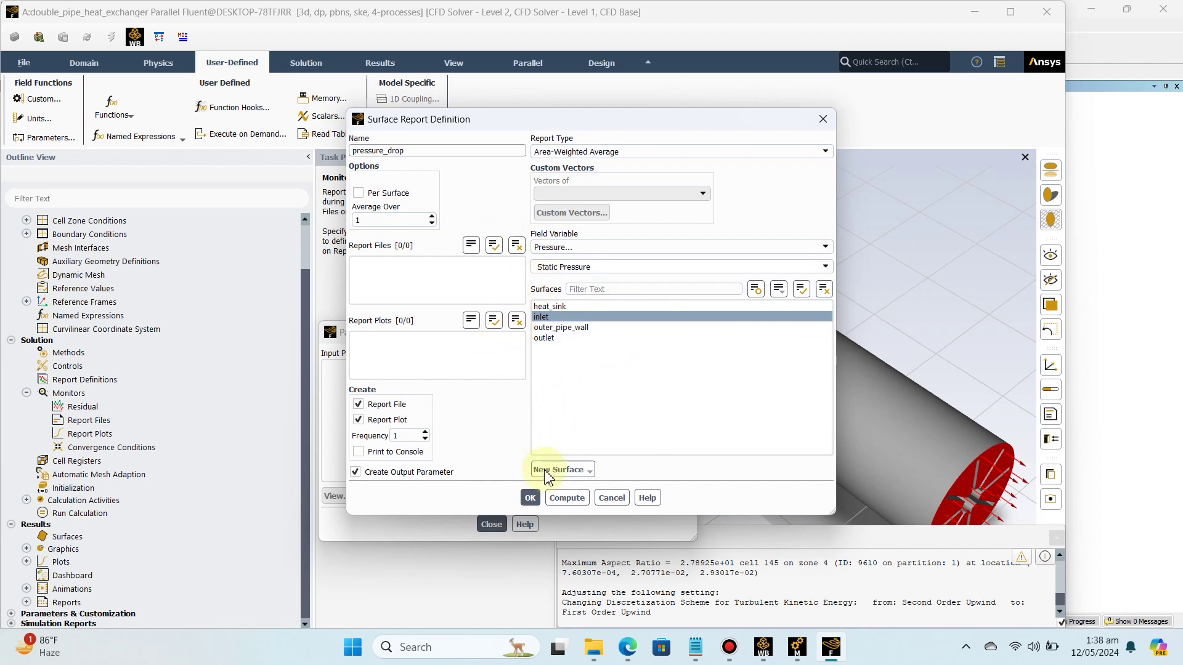
left_click(537, 497)
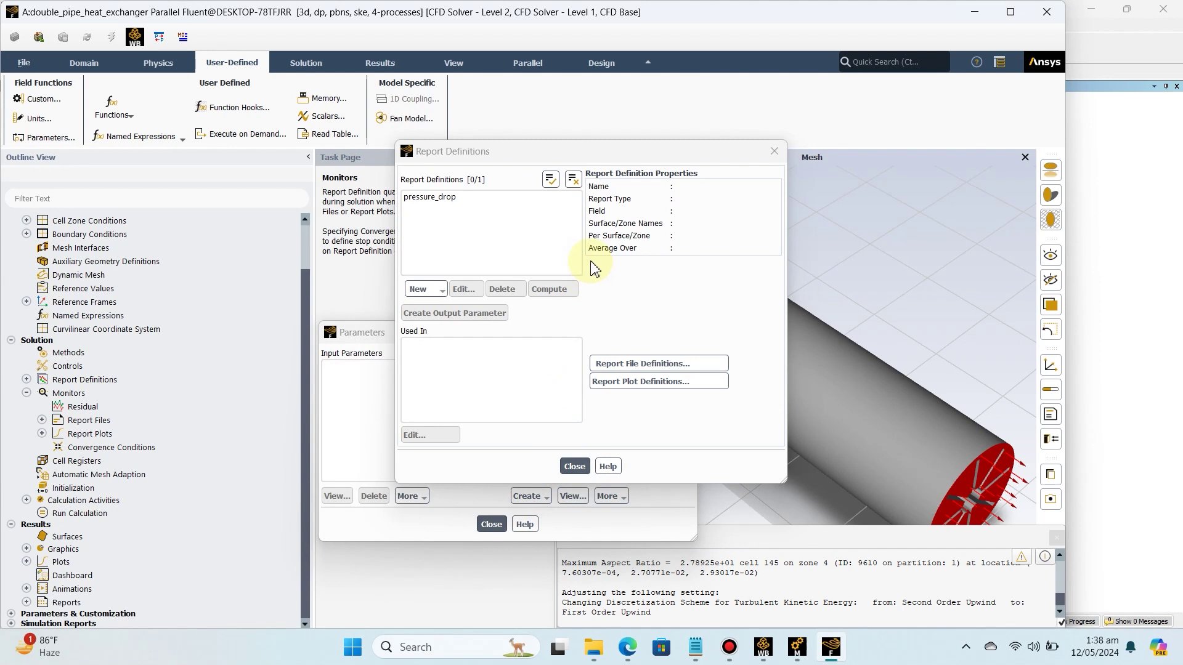
- Start a new area-weighted average surface report definition on the outlet surface
left_click(608, 204)
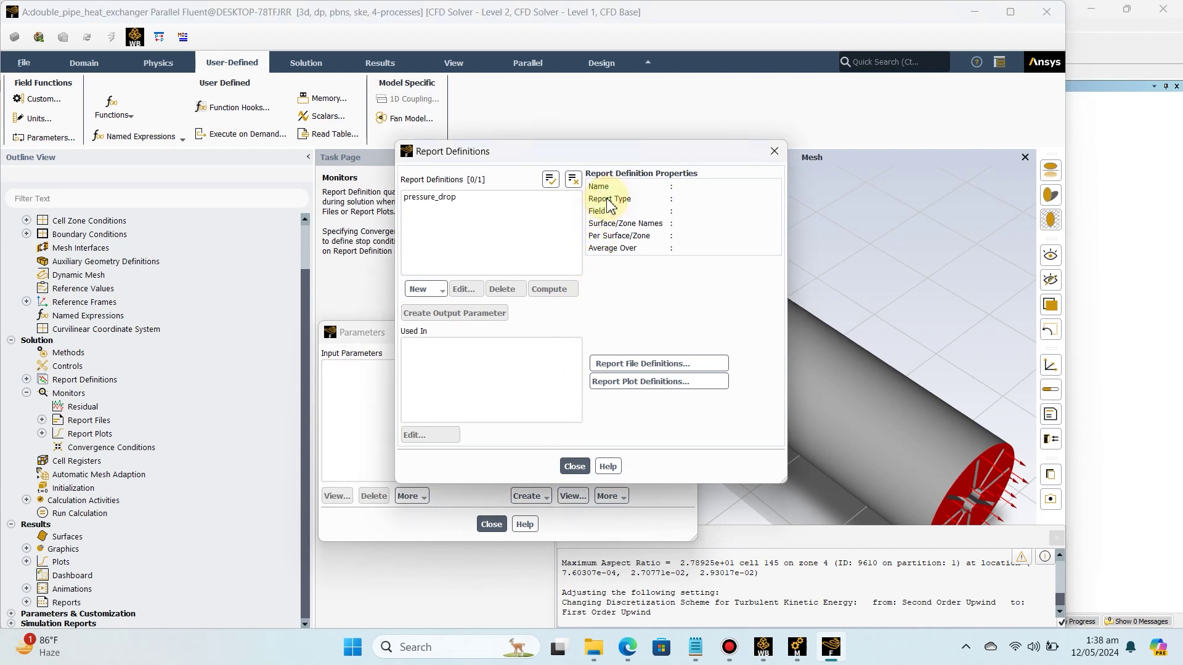
left_click(438, 292)
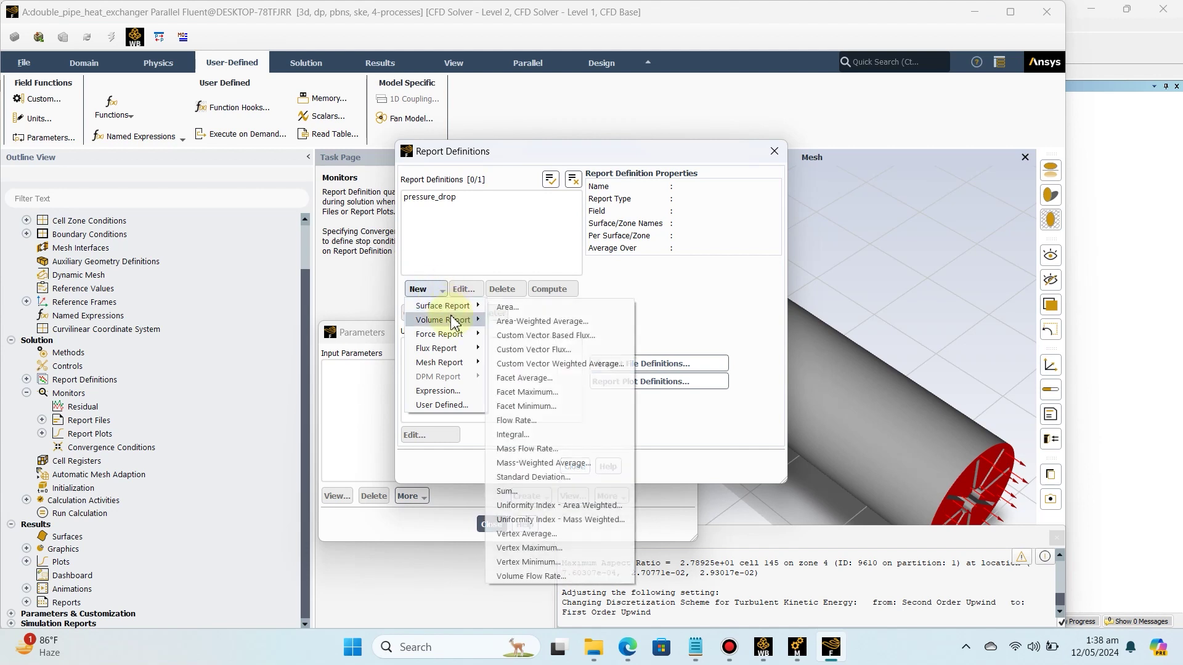
mouse_move(456, 306)
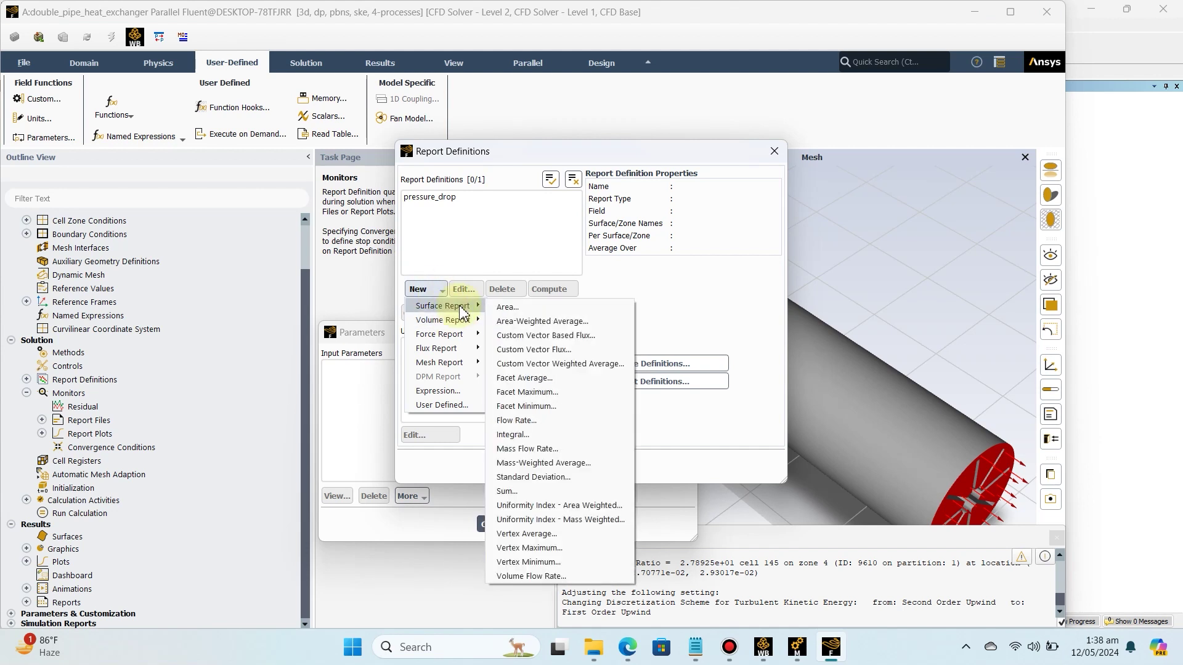
left_click(532, 321)
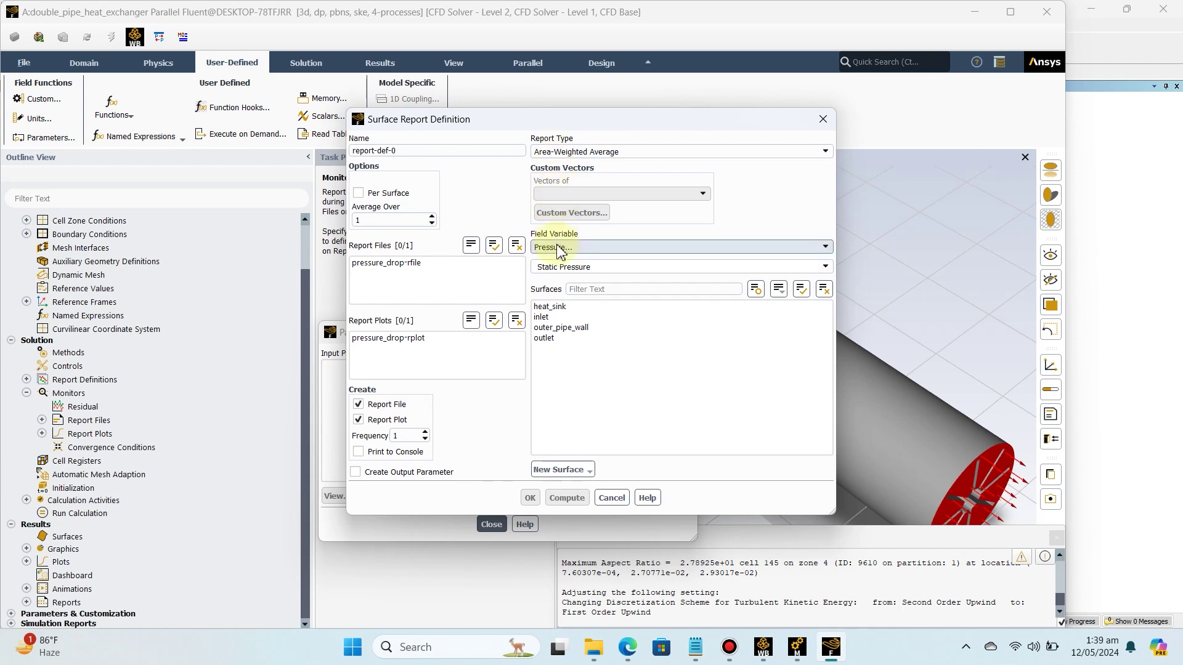
left_click(561, 249)
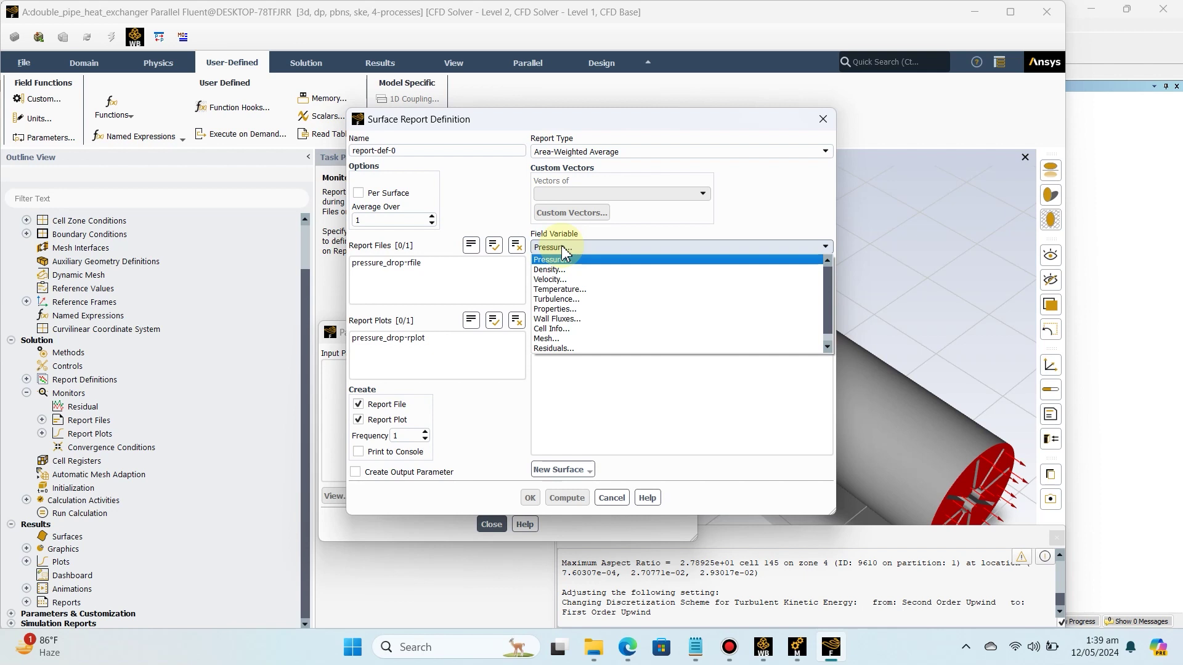
left_click(563, 249)
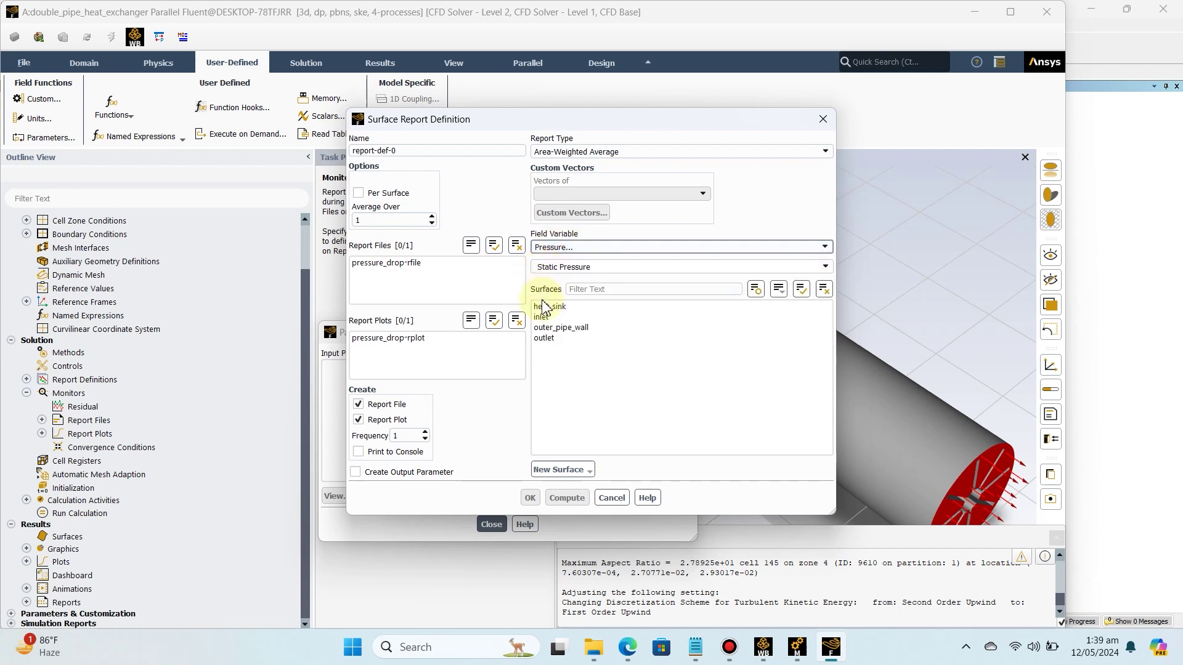
left_click(544, 338)
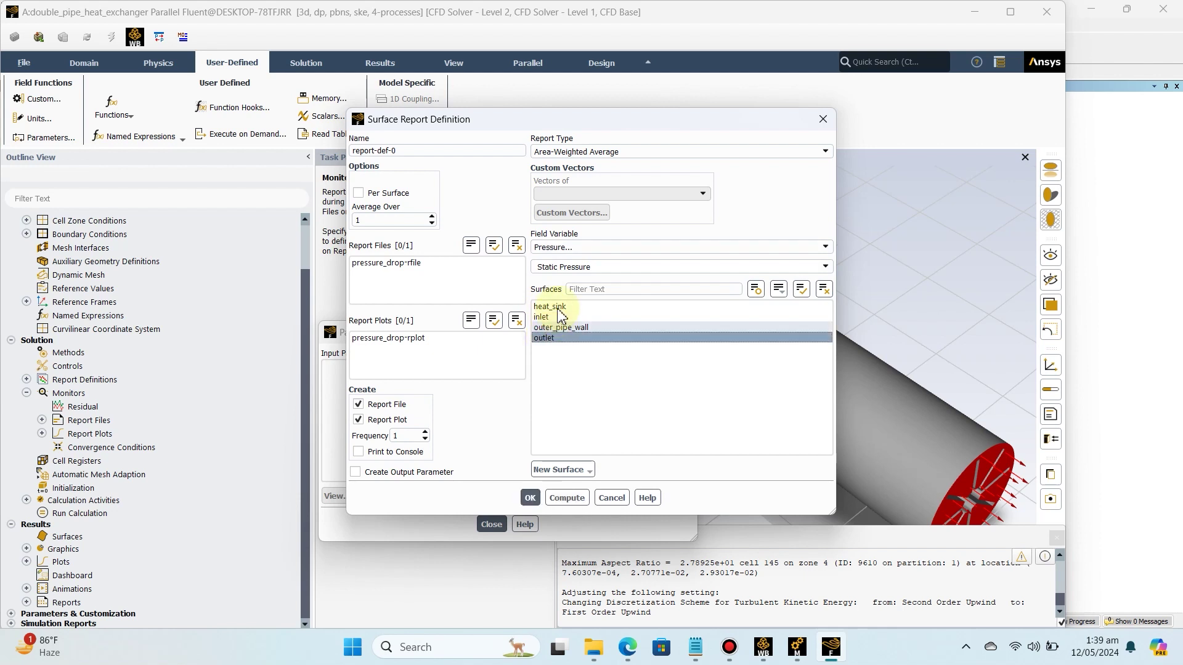
- Set the outlet report's field variable to Temperature with Static Temperature, keeping only the outlet surface selected
left_click(566, 248)
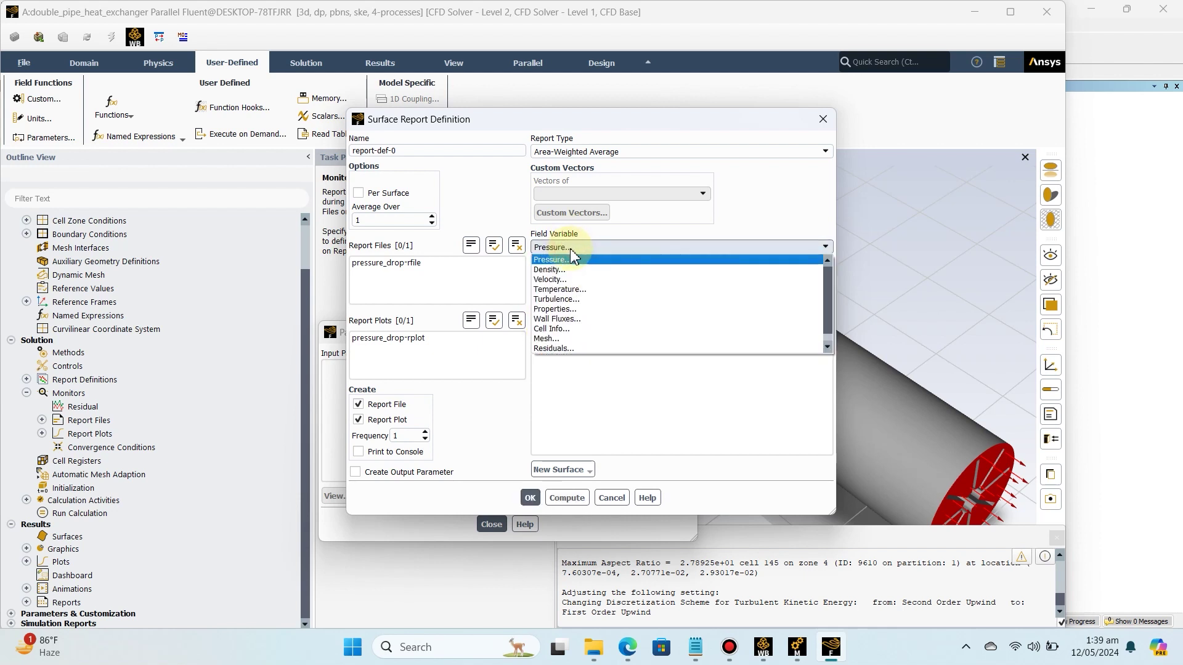
left_click(557, 290)
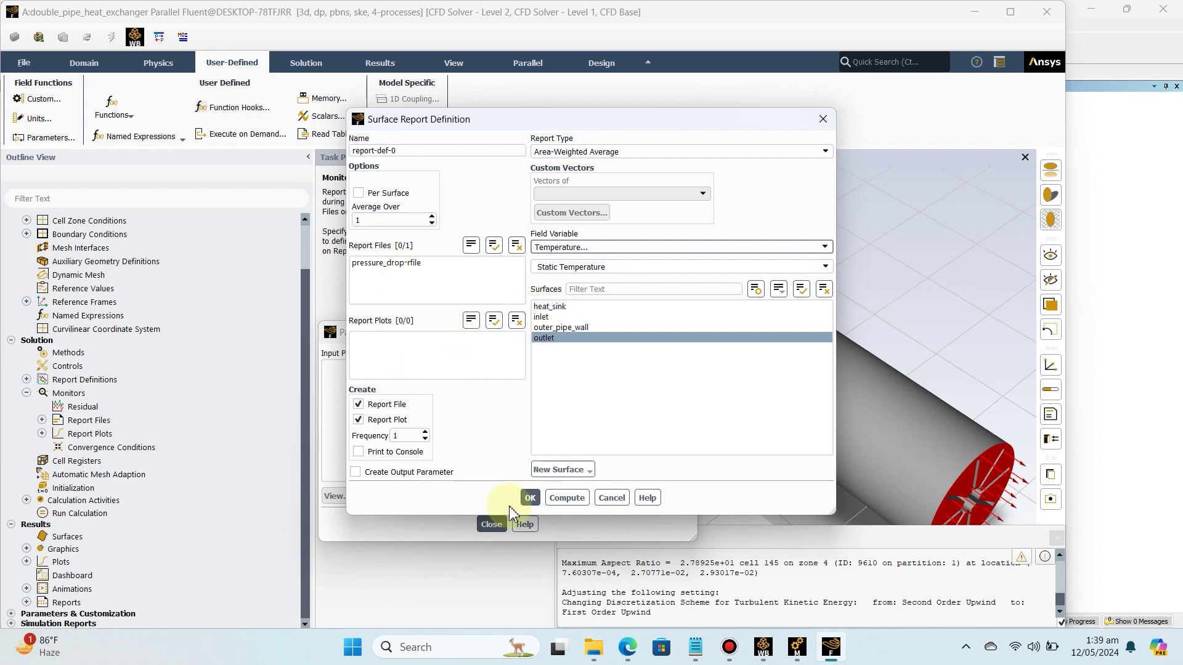
left_click(581, 474)
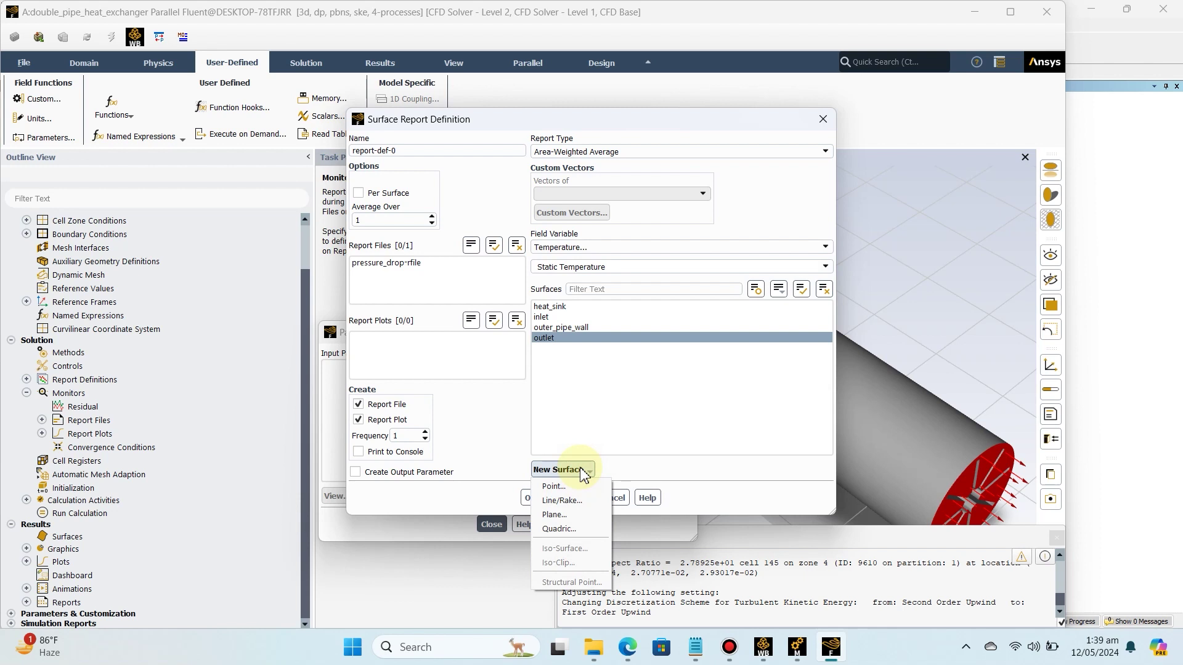
left_click(489, 493)
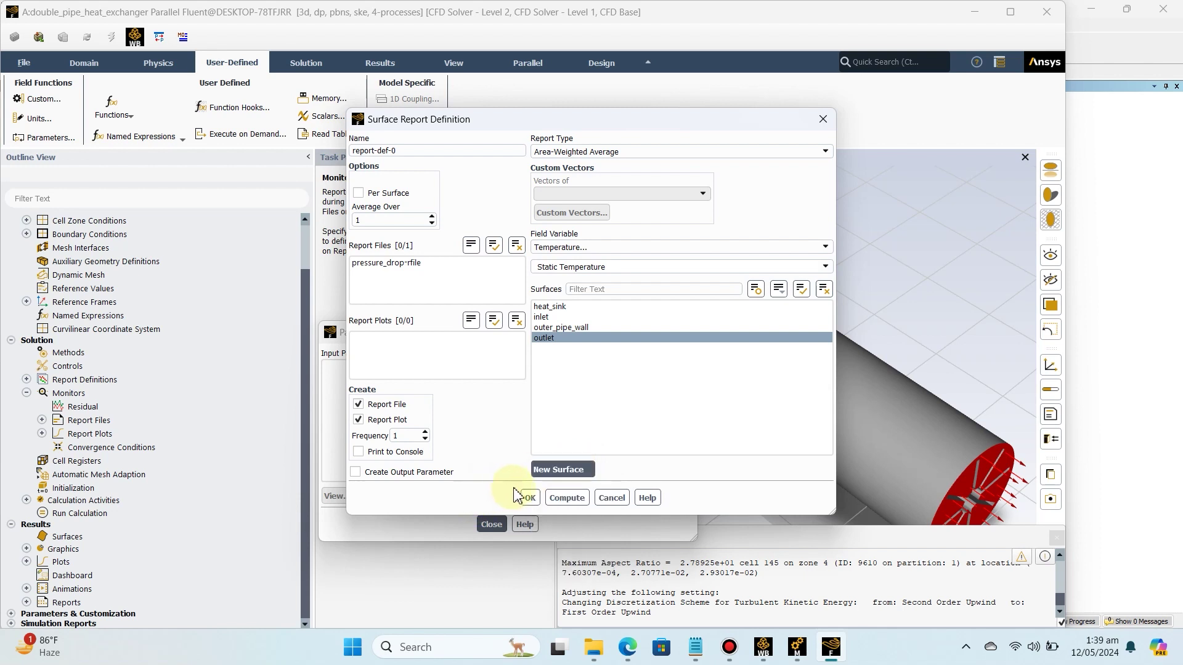
left_click(583, 346)
left_click(585, 339)
- Name the outlet report outlet_temperature and create it with an output parameter
left_click(358, 474)
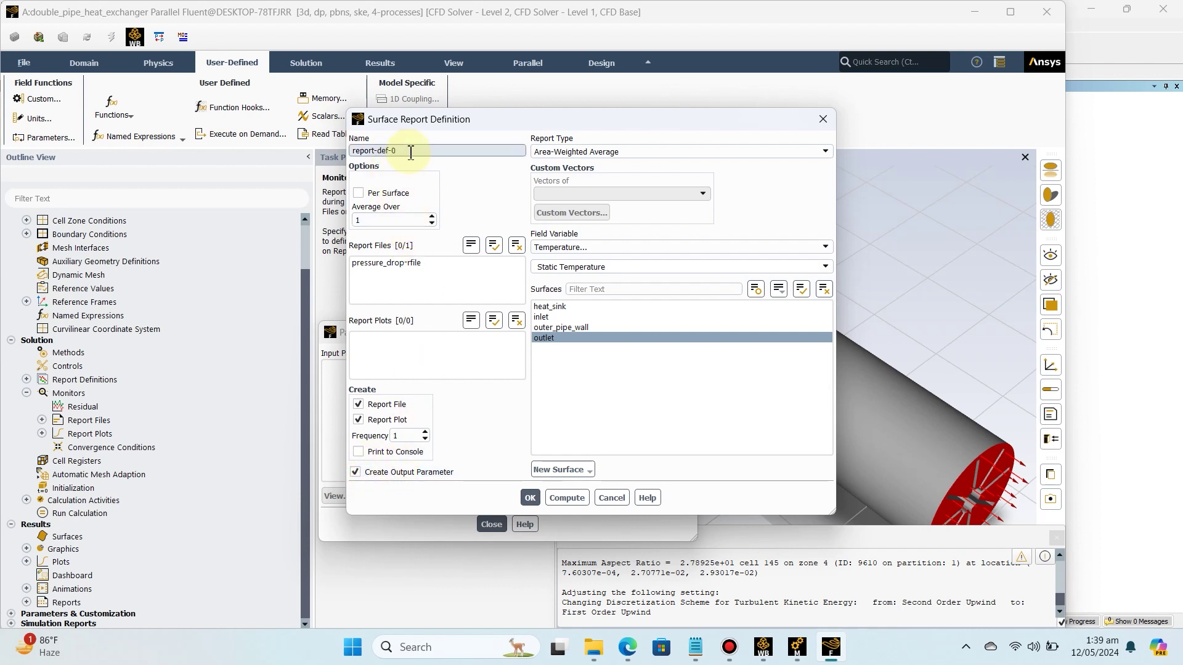
left_click_drag(413, 151, 351, 152)
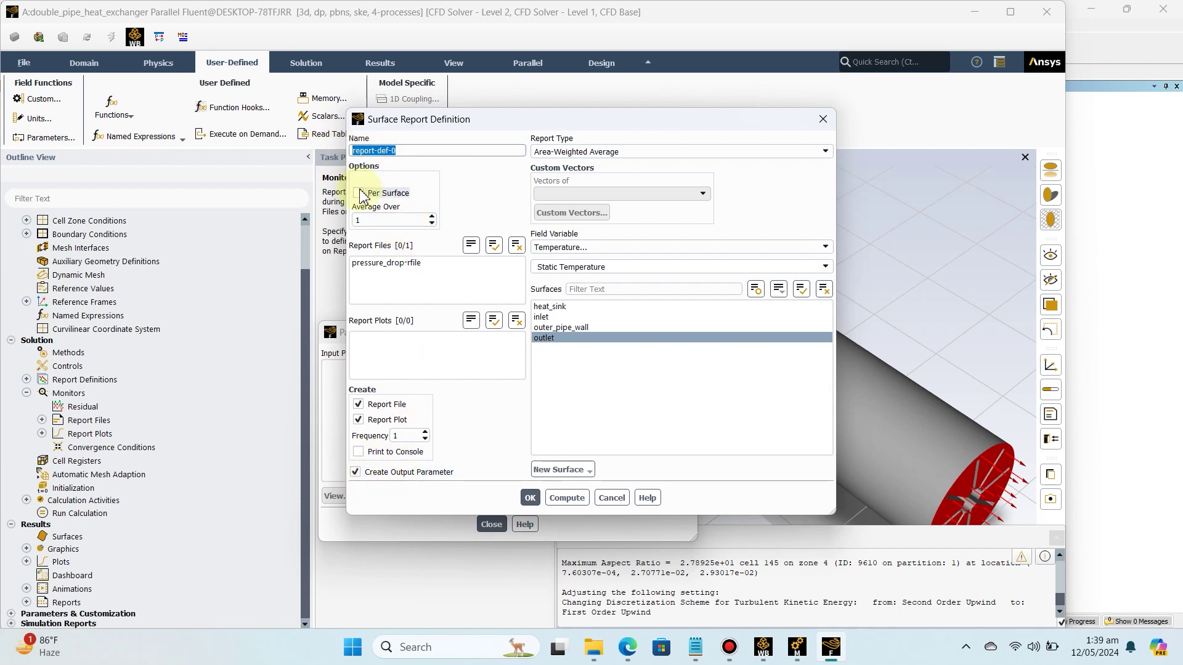
type("outlet_temperature")
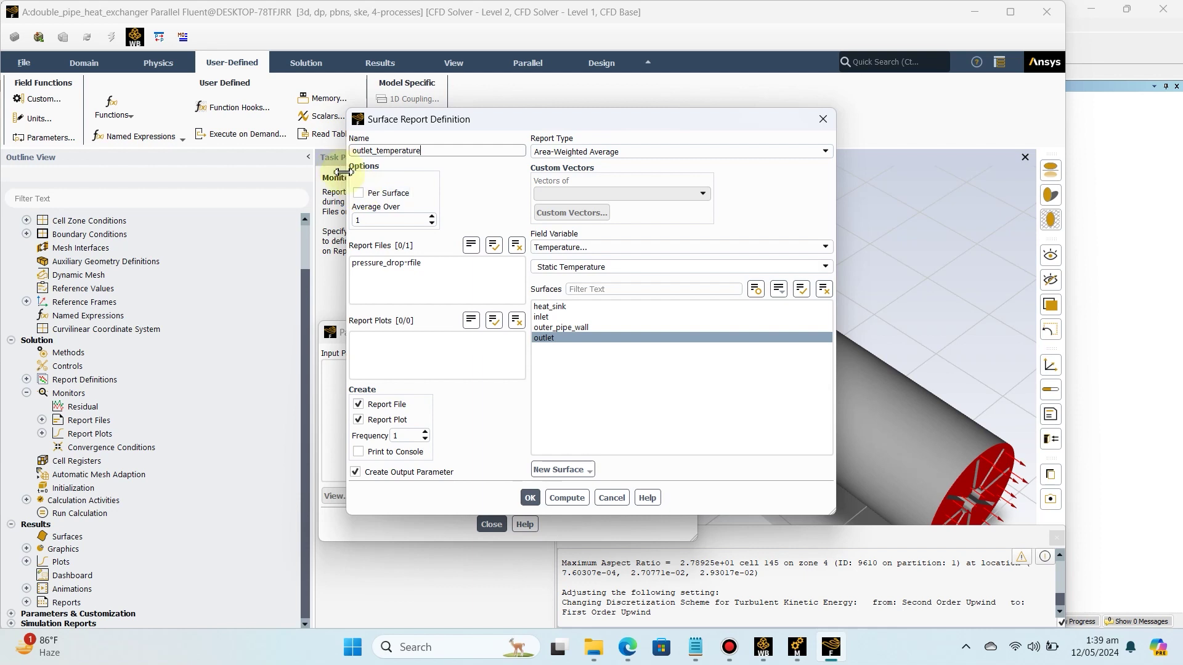
left_click(531, 498)
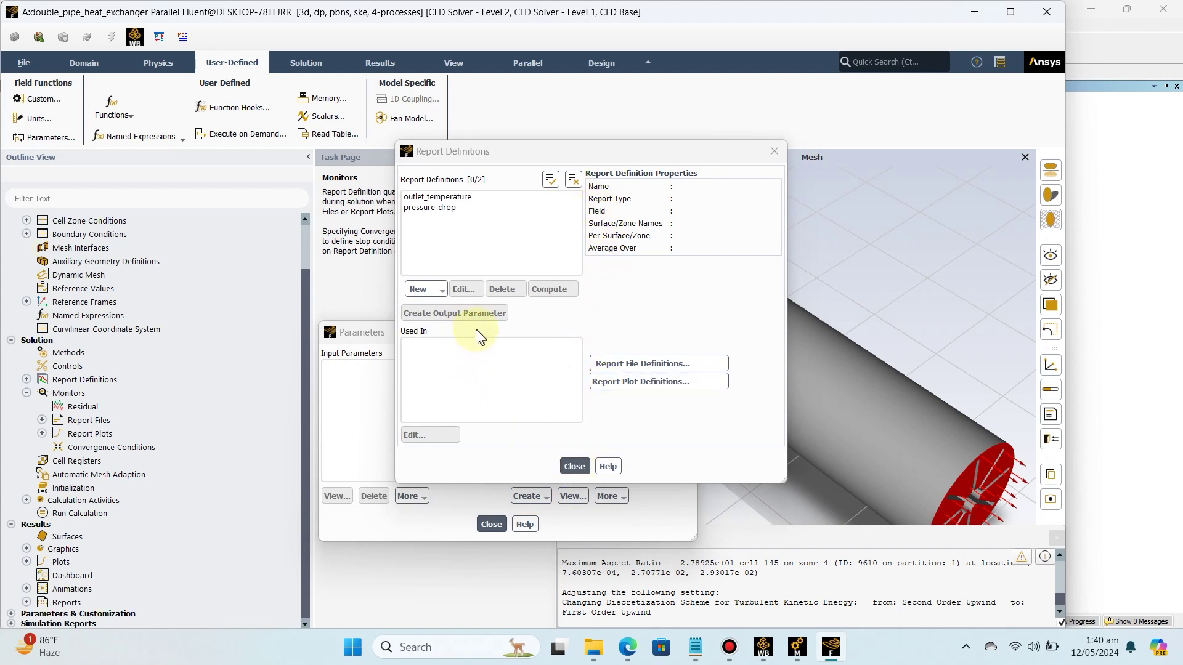
- Start a new area-weighted average surface report on the heat_sink surface with output parameter creation enabled
left_click(443, 290)
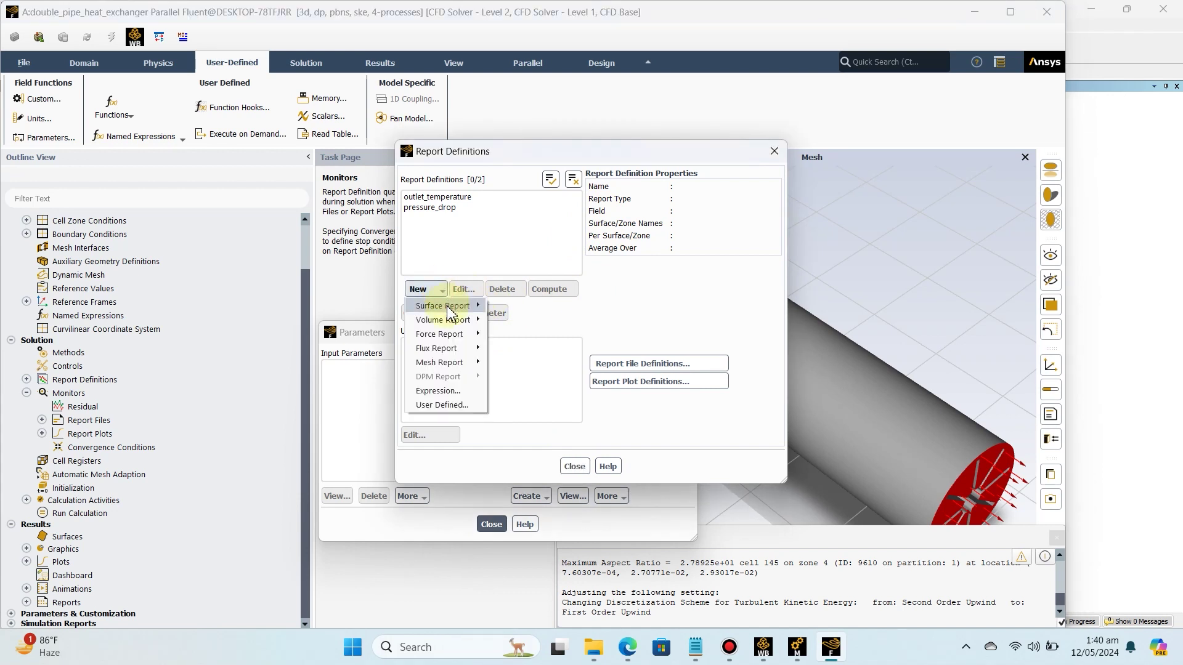
mouse_move(450, 306)
left_click(508, 321)
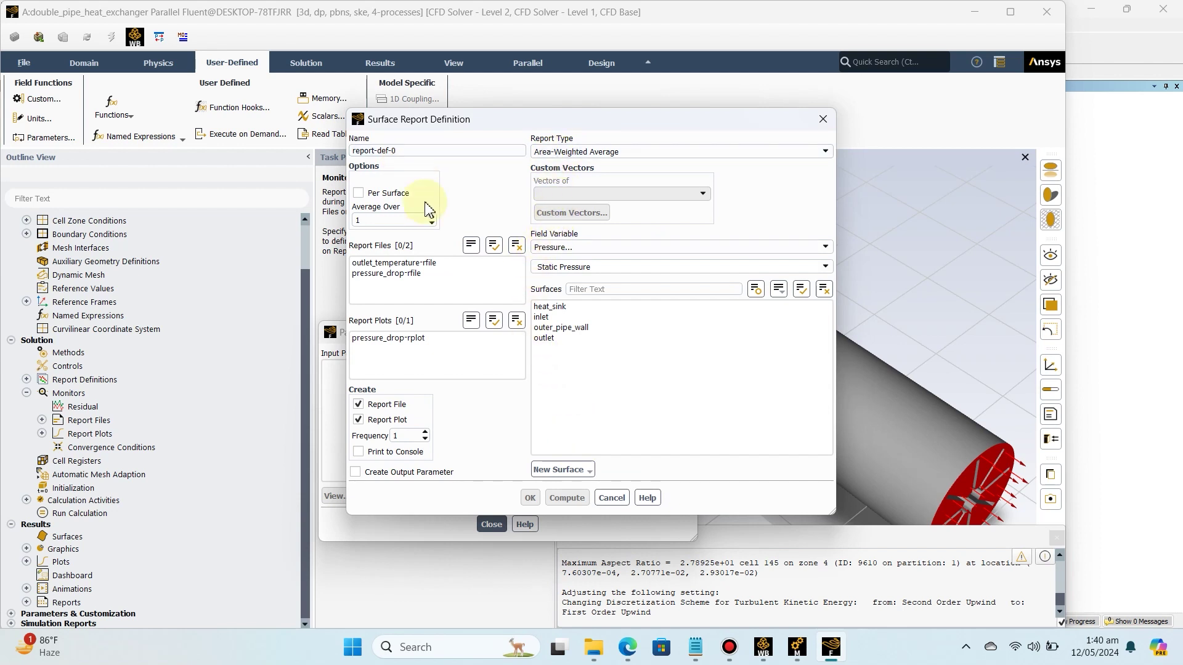
left_click(548, 308)
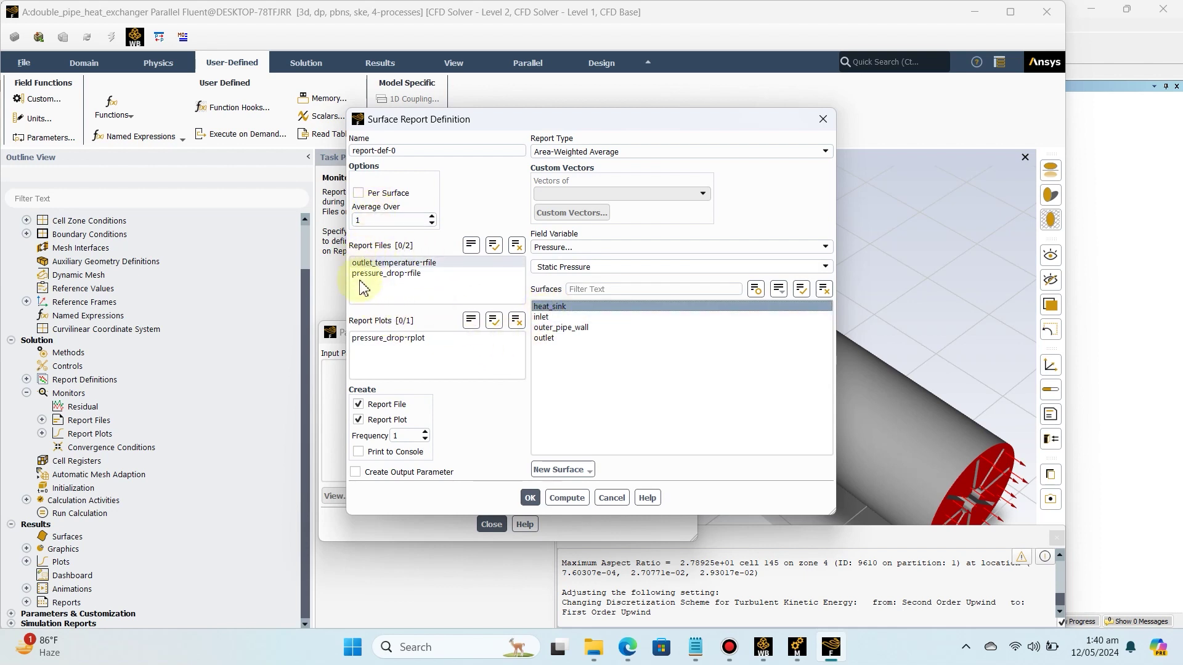
left_click(356, 473)
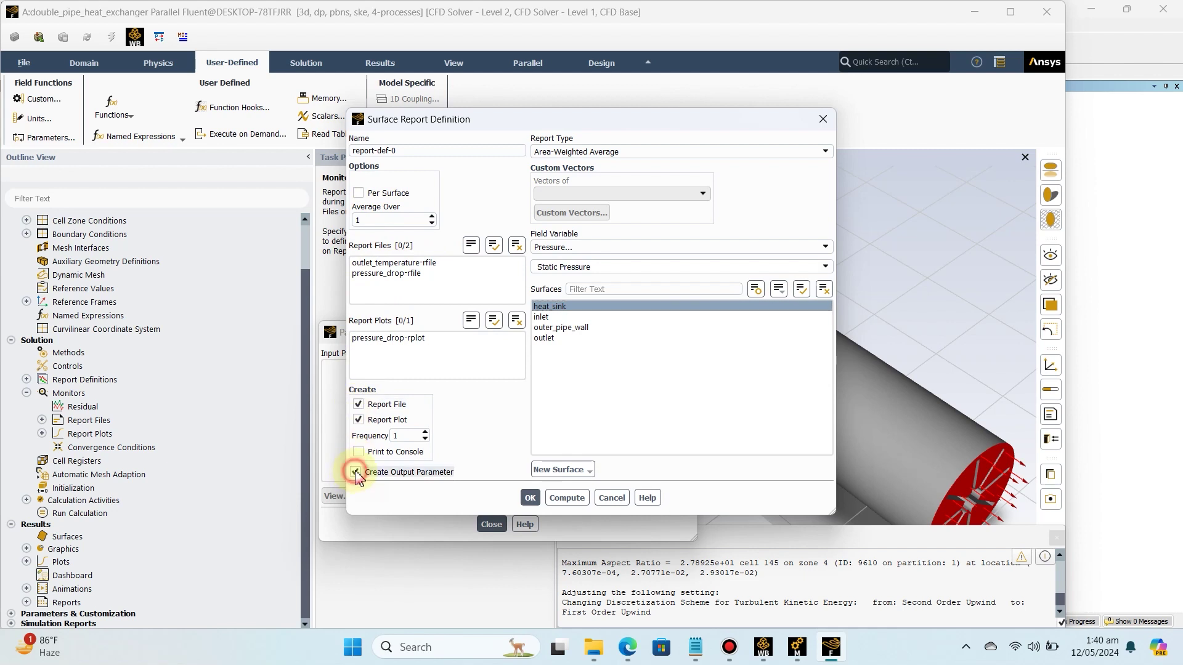
left_click(579, 154)
left_click(579, 155)
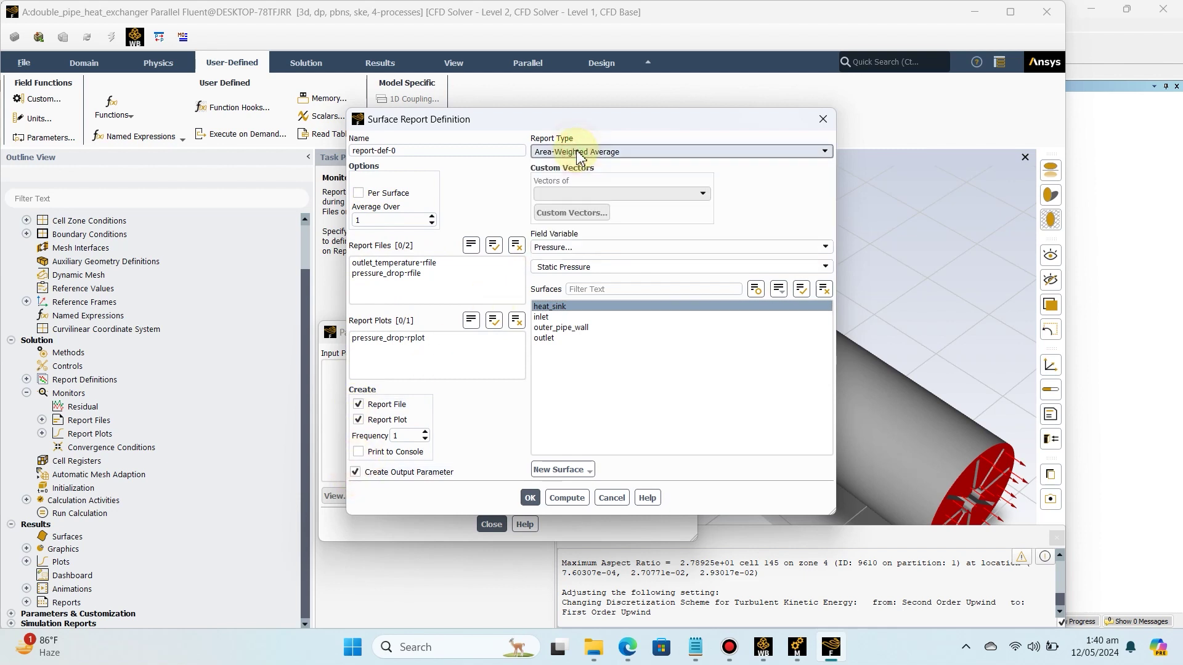
- Set the heat_sink report's field variable to Wall Fluxes with Surface Heat Transfer Coef
left_click(568, 247)
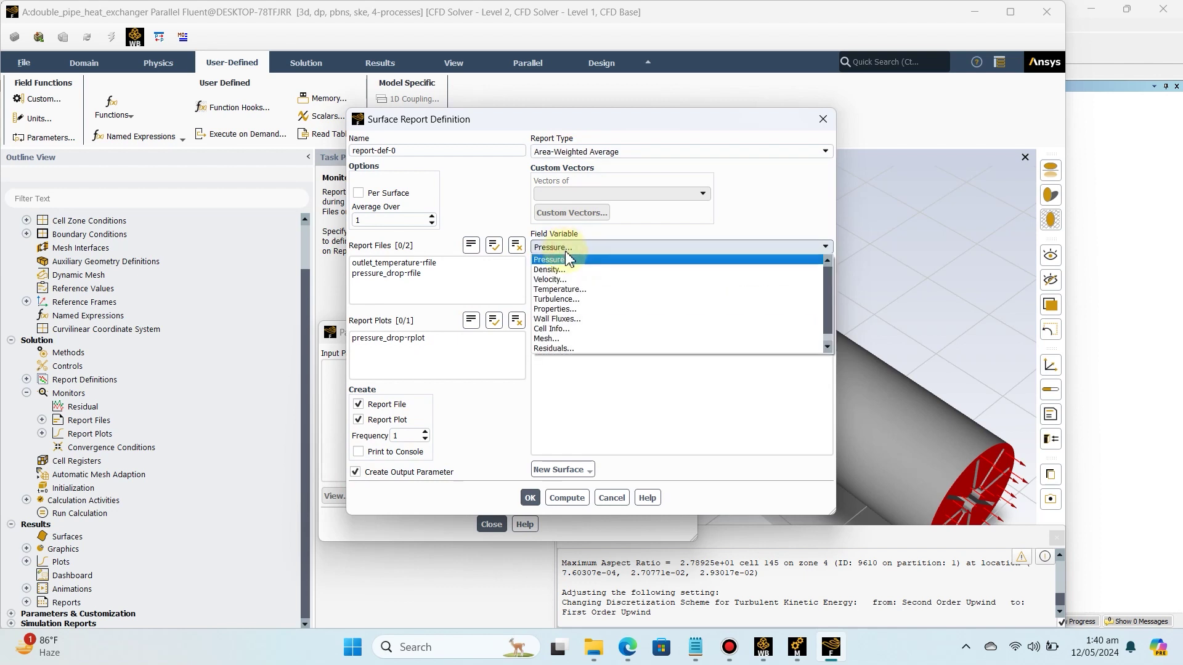
left_click(558, 318)
left_click(572, 305)
left_click(615, 267)
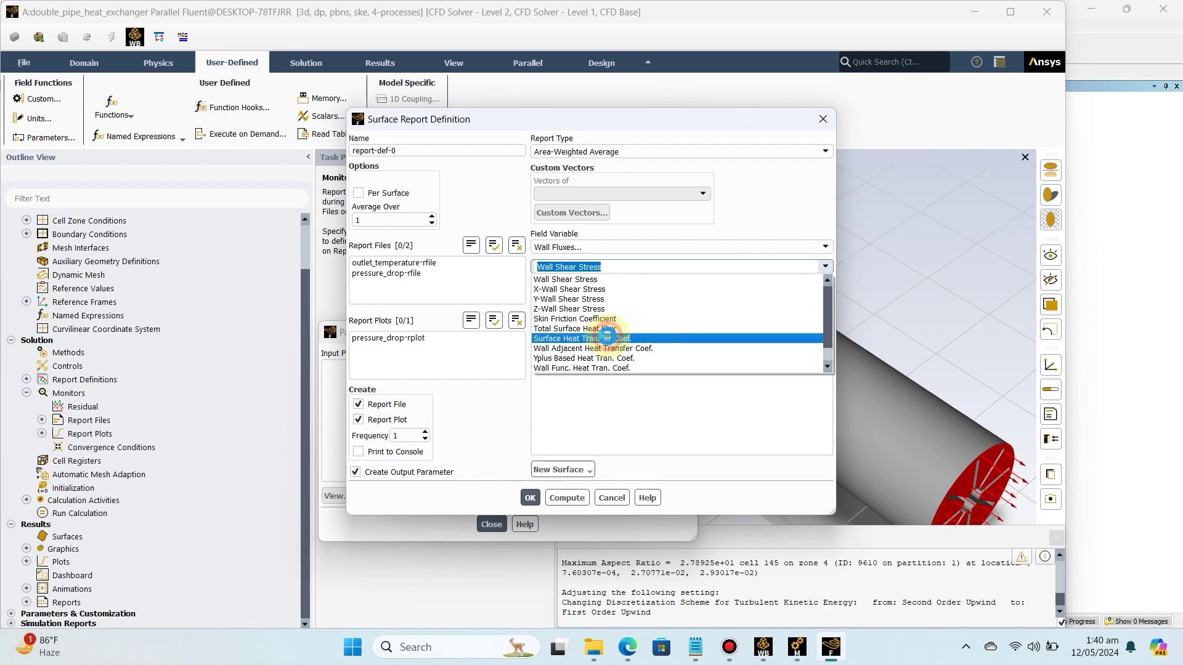
left_click(610, 340)
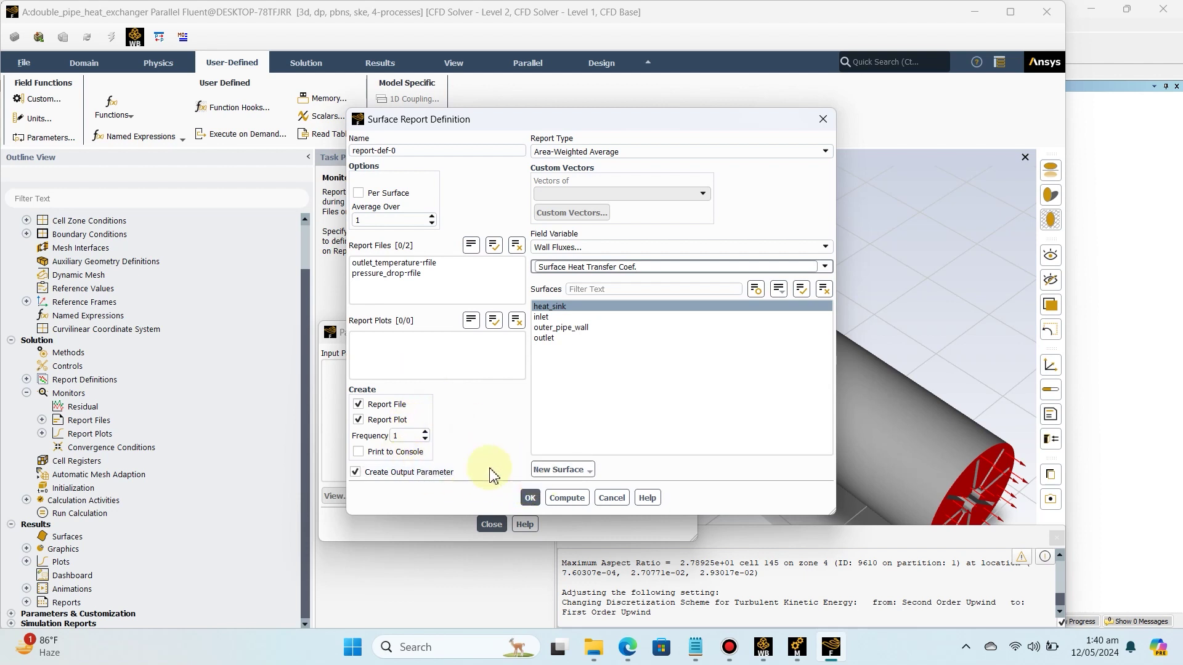
- Name the heat_sink surface report heat_transfer_coefficient and create it
left_click_drag(418, 148, 296, 146)
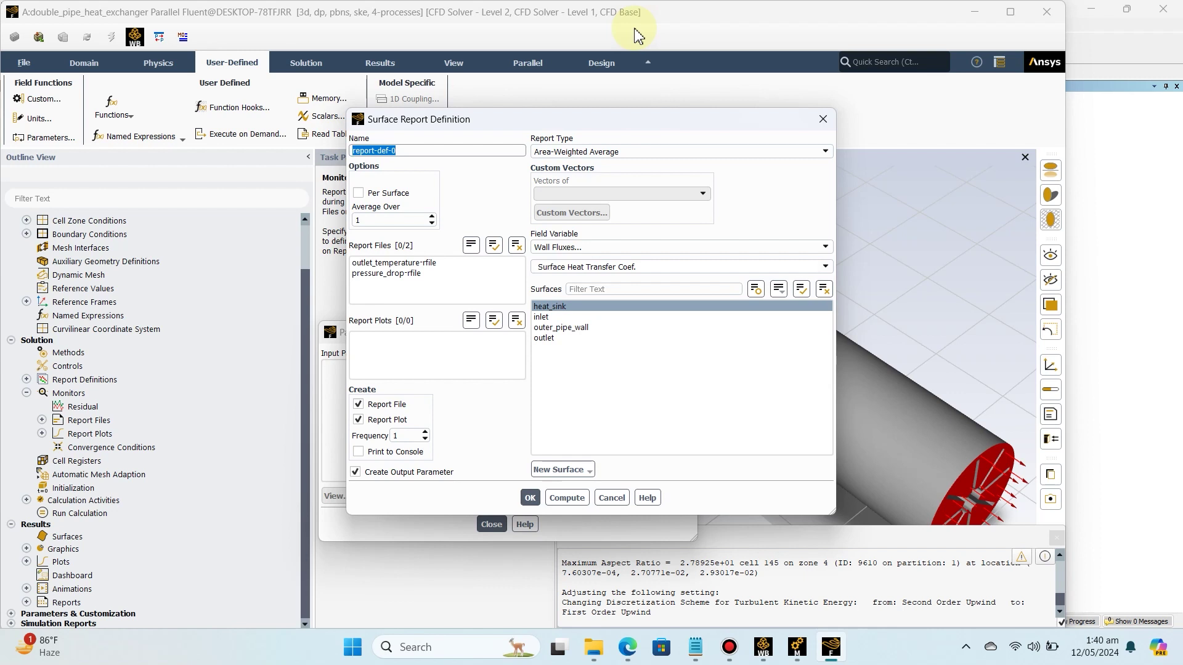
type("heat_transfer_coefficient")
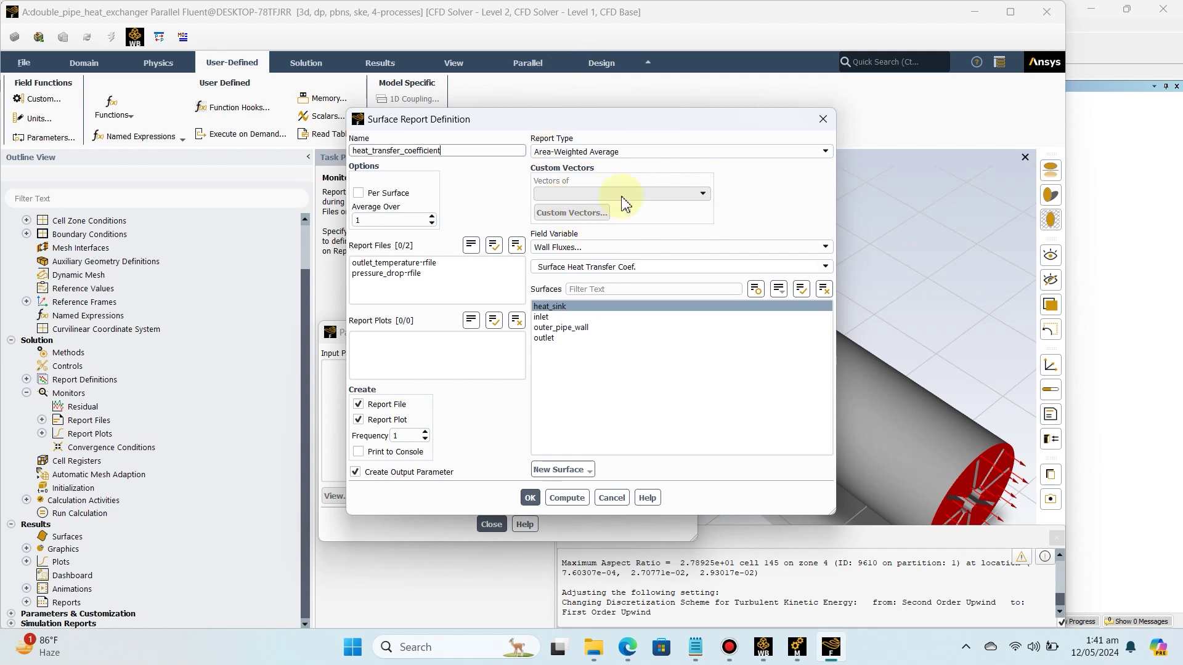
left_click(531, 499)
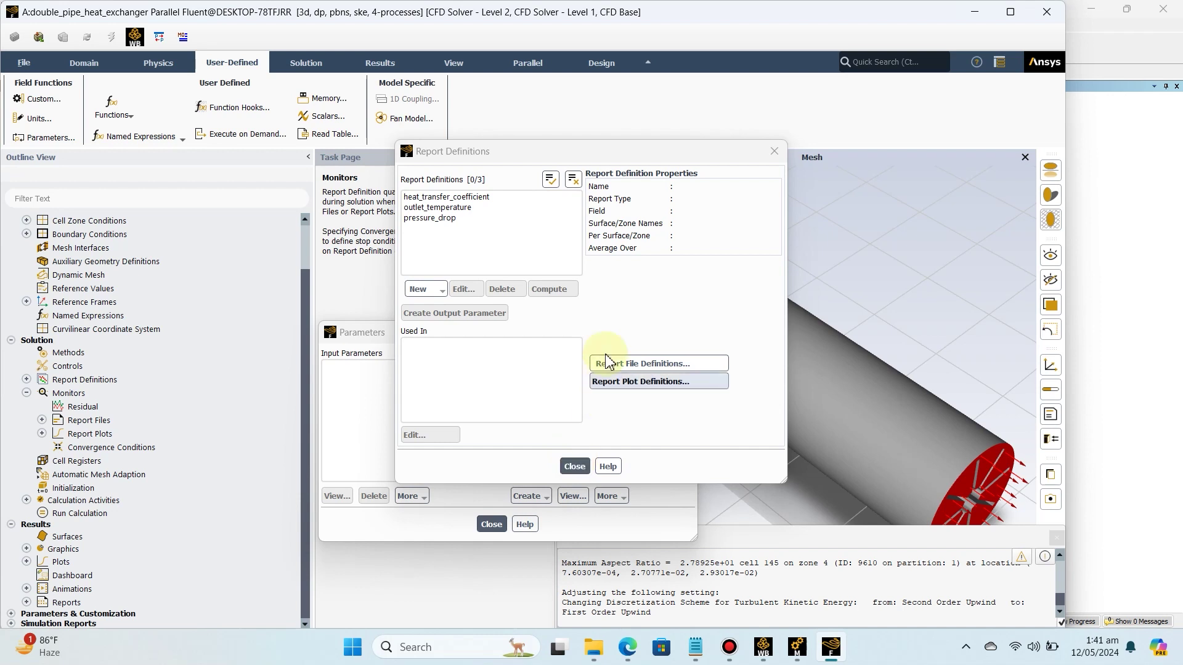
- Start a new Total Heat Transfer Rate flux report on the heat_sink boundary
left_click(443, 292)
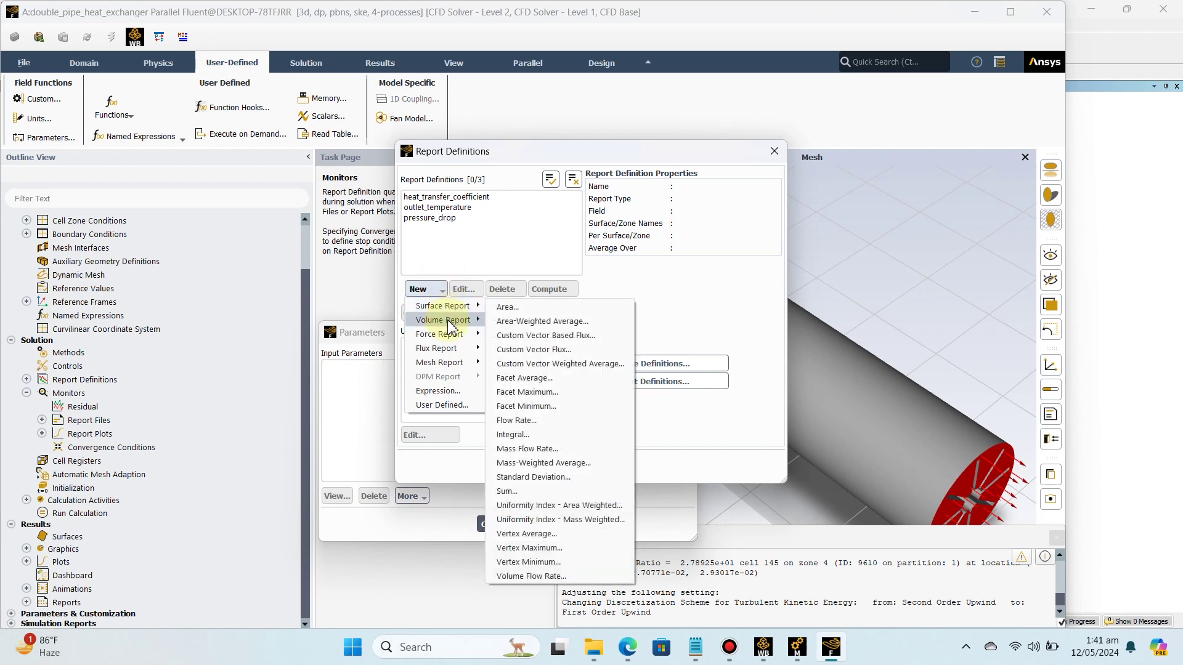
mouse_move(450, 320)
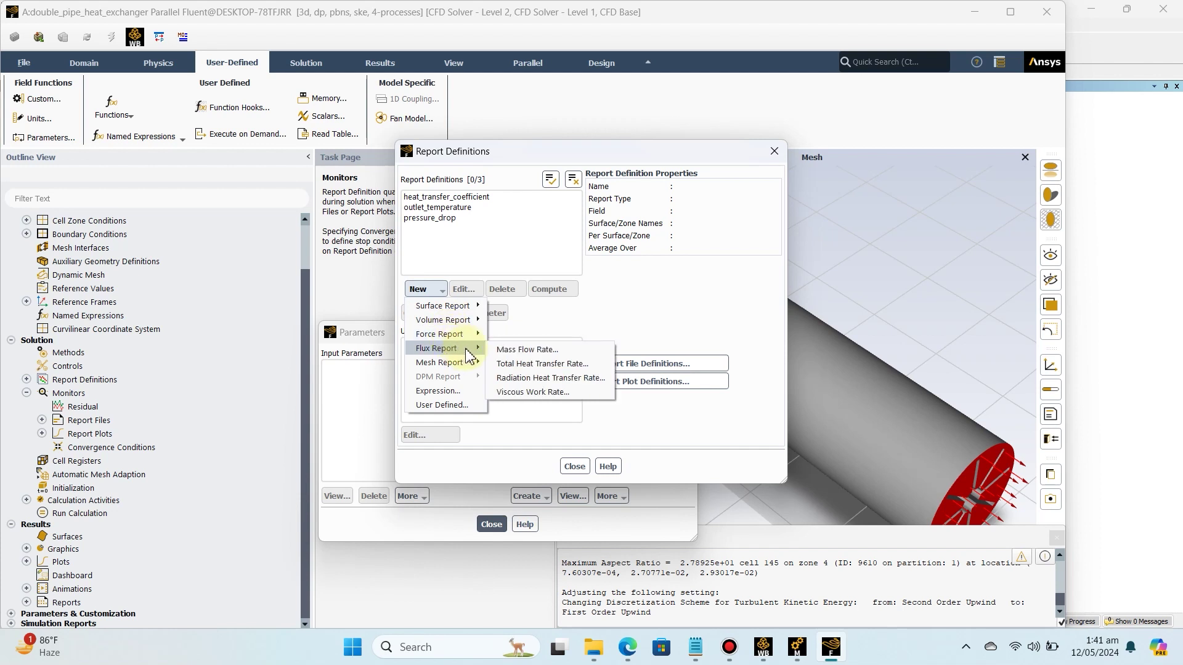
left_click(517, 364)
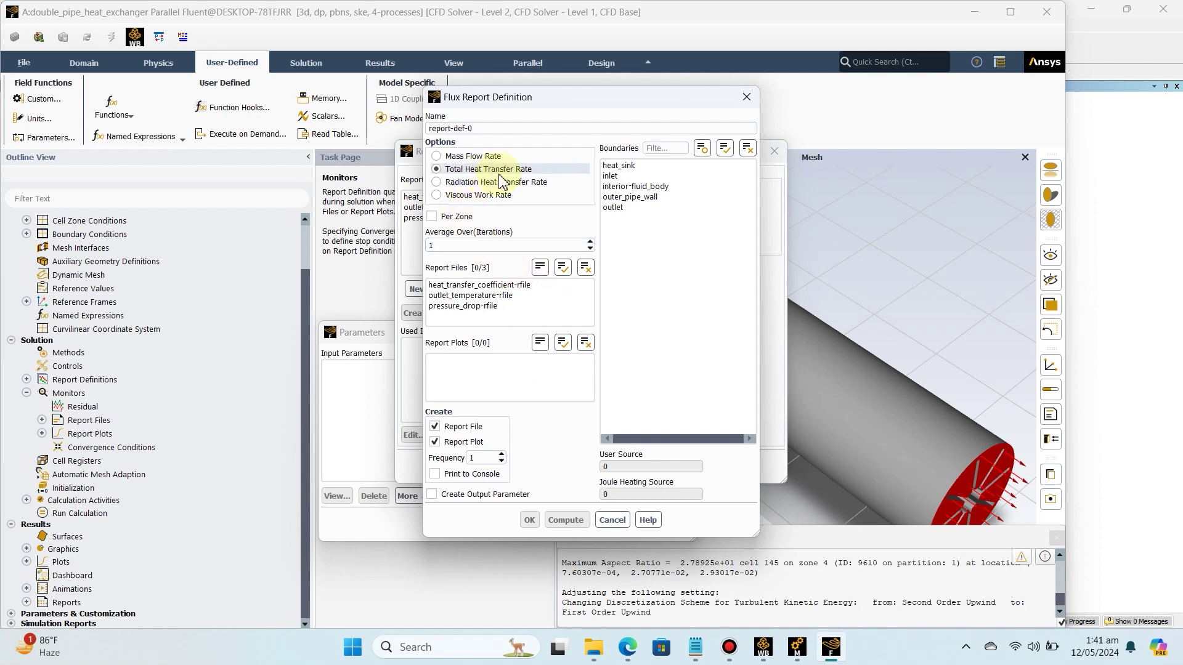
left_click(630, 165)
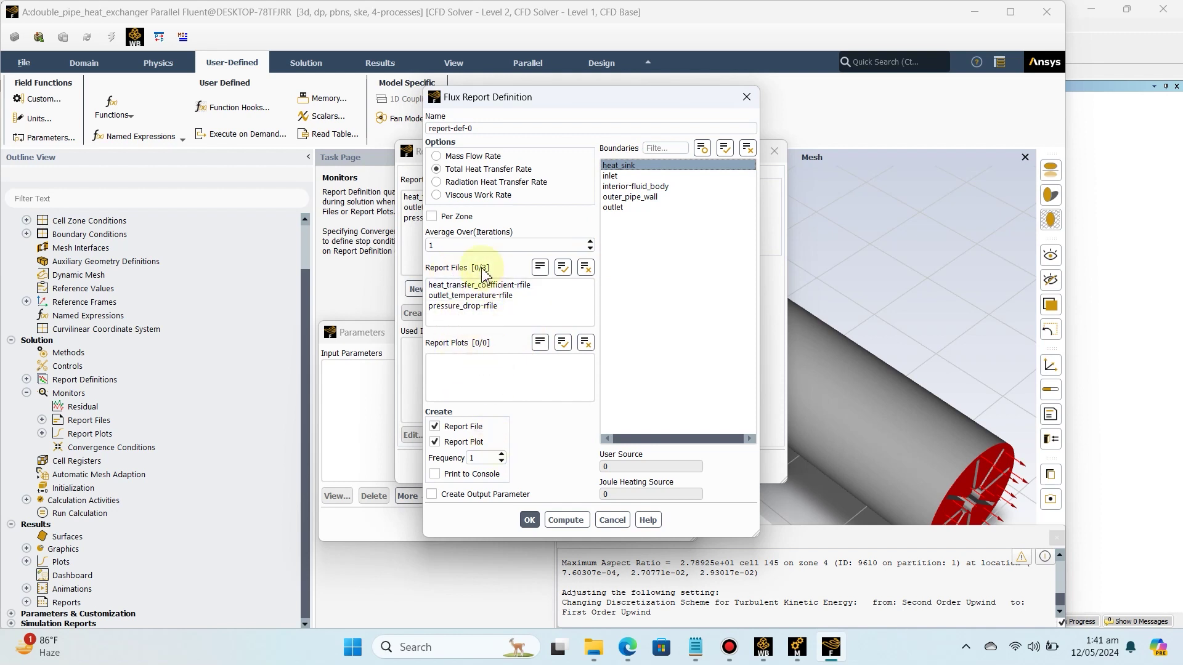
- Name the flux report total_heat_transfer_rate, create it with an output parameter, and close the report definitions
left_click_drag(488, 126, 364, 131)
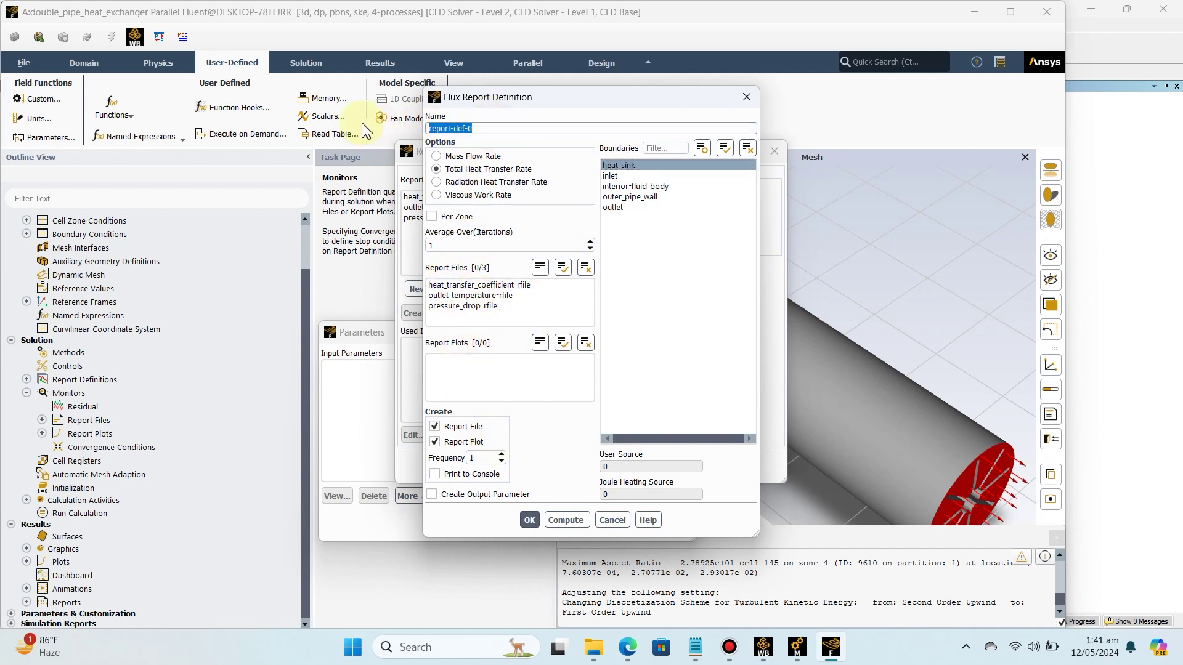
type("total_heat_transfer_rate")
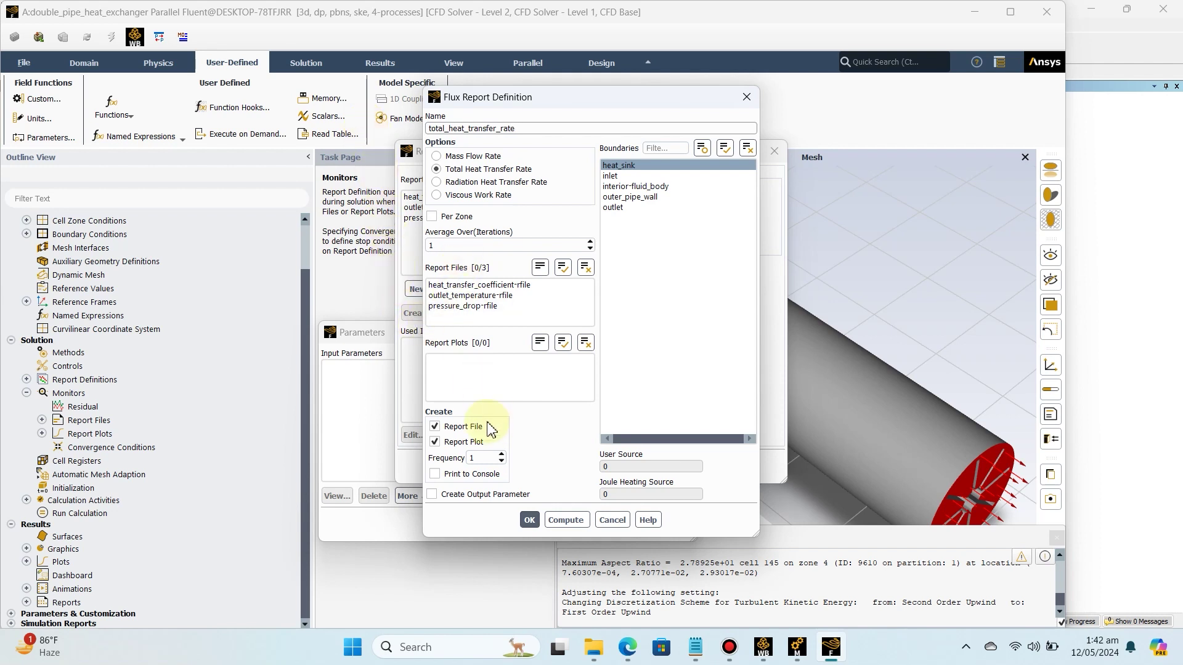
left_click(433, 494)
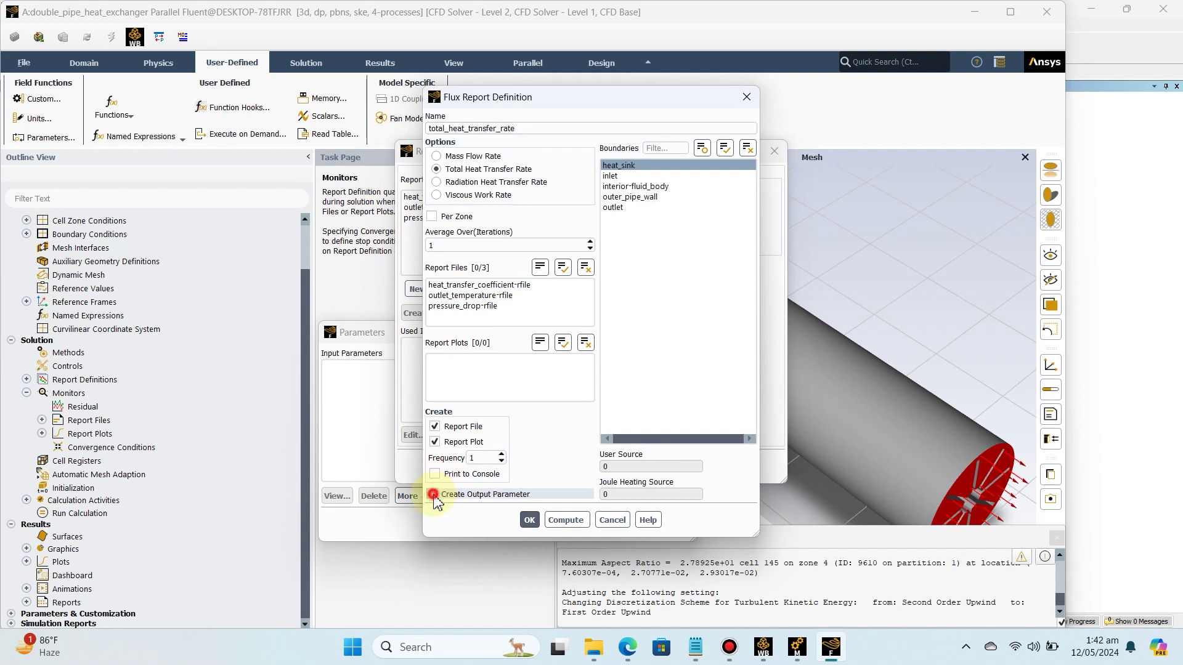
left_click(529, 519)
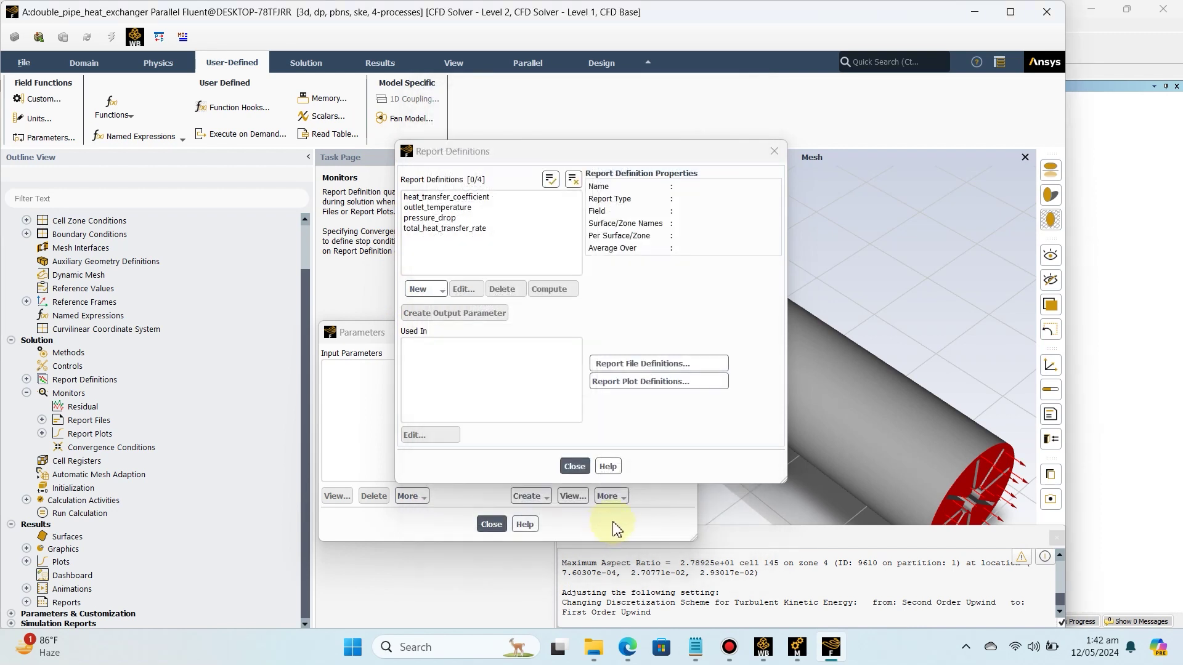
left_click(575, 467)
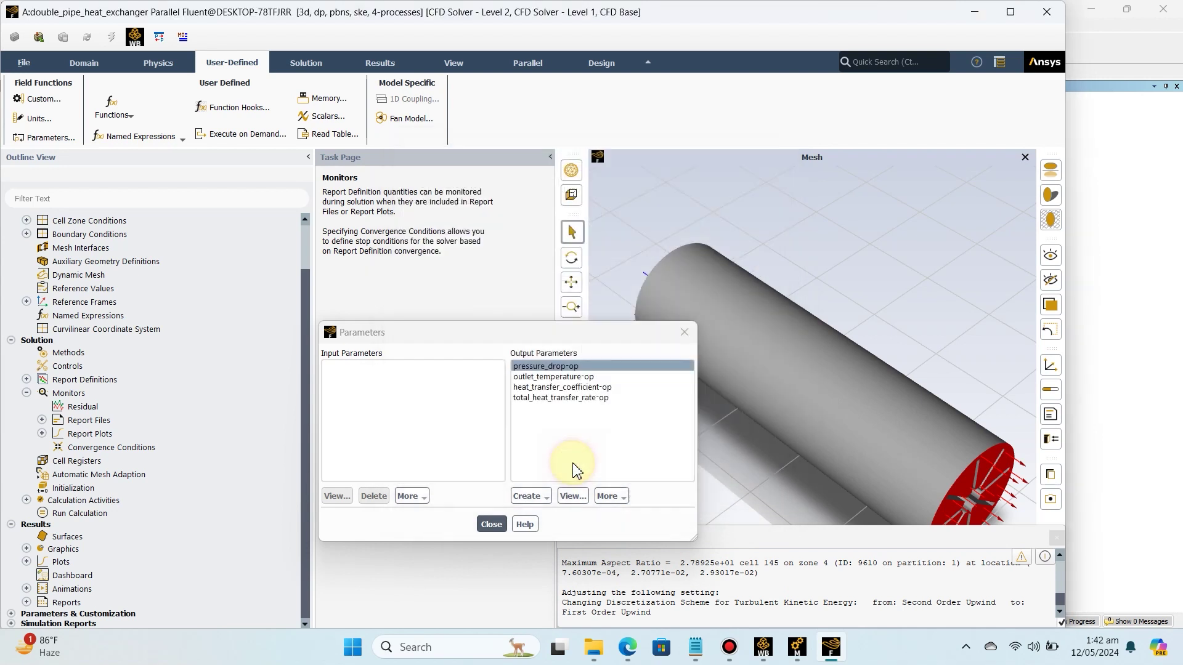
- Close the Parameters dialog and initialize the solution with Standard Initialization computed from the inlet
left_click(491, 525)
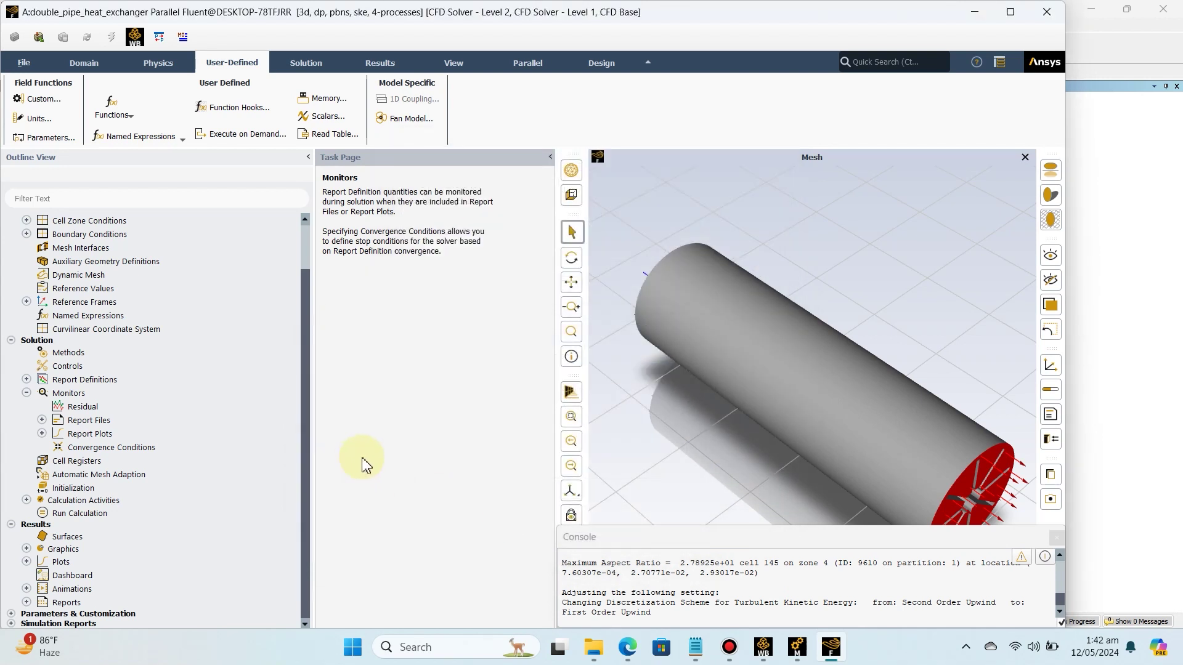
left_click(78, 486)
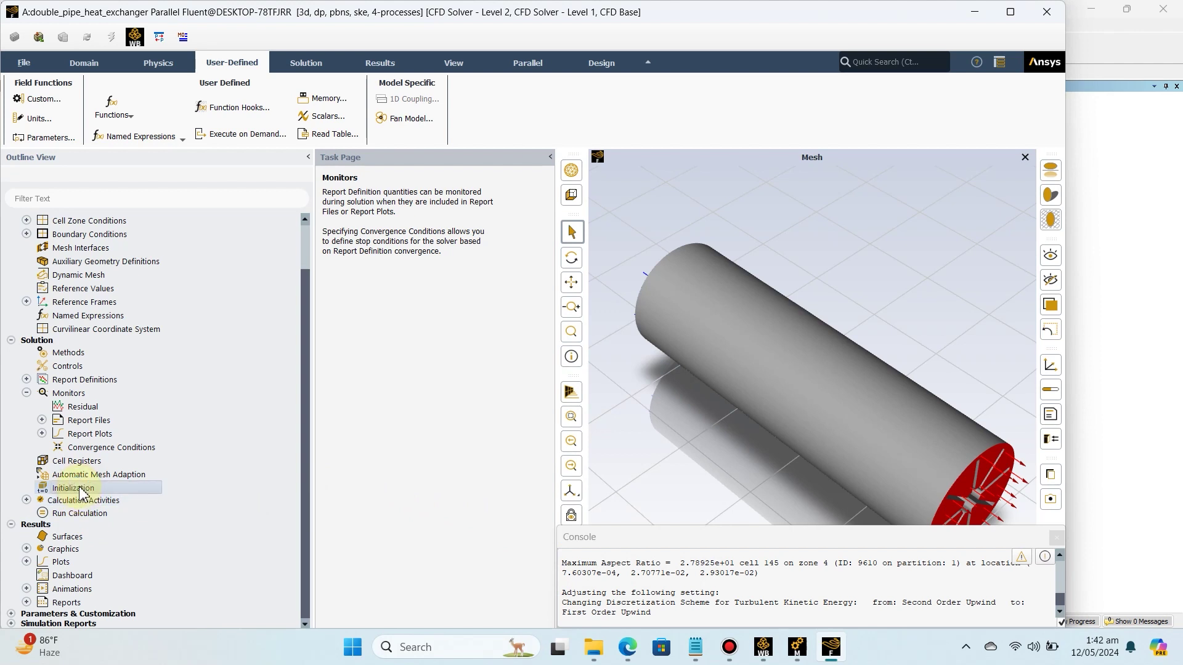
double_click(66, 488)
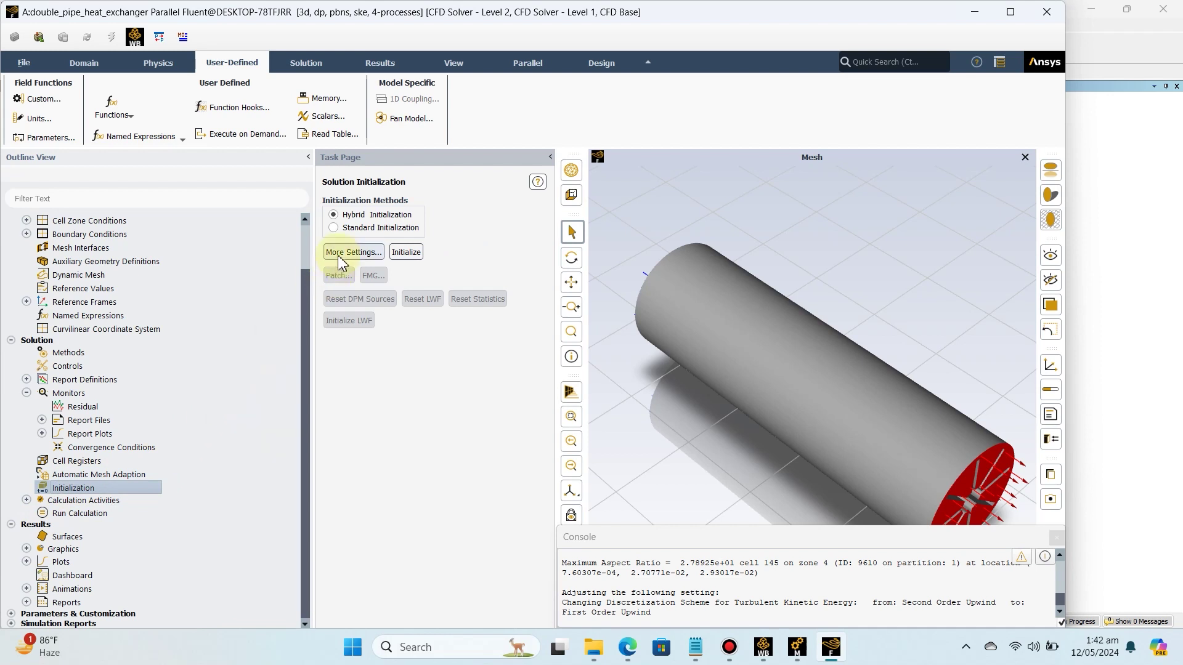
left_click(333, 228)
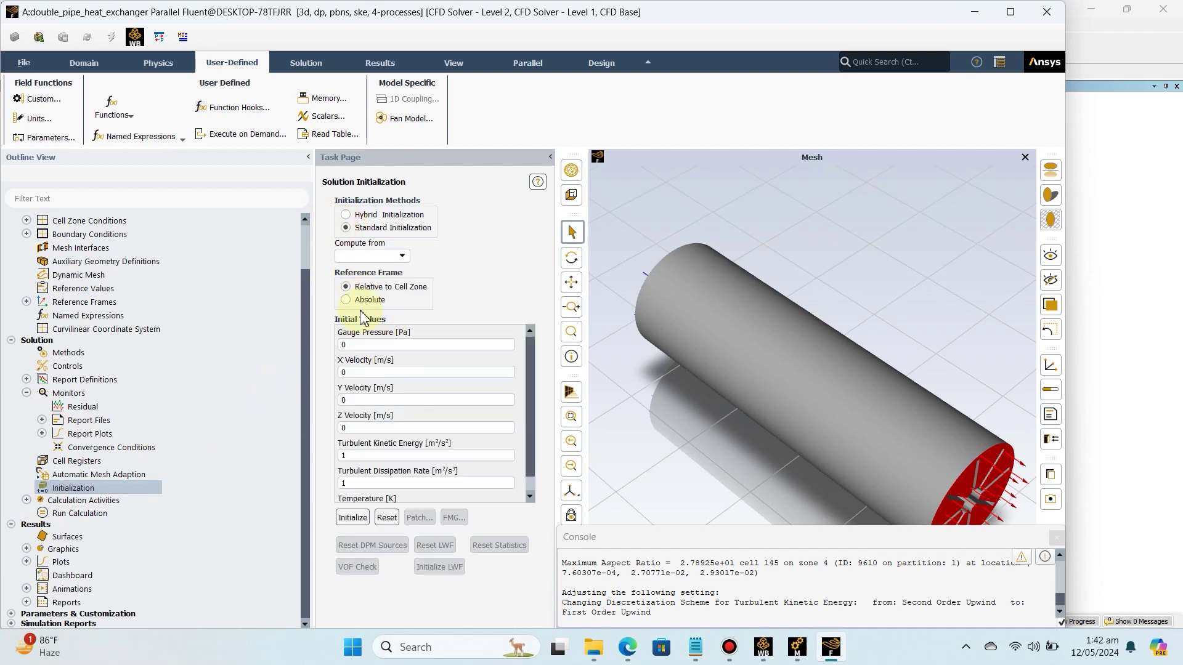
left_click(402, 256)
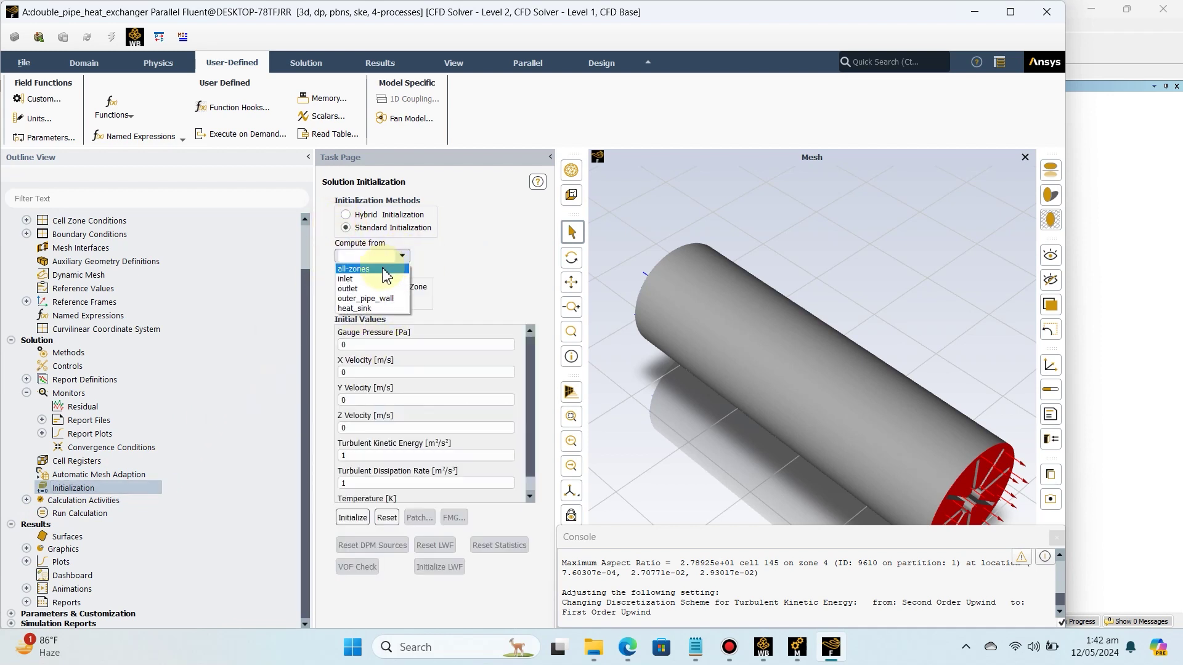
left_click(356, 278)
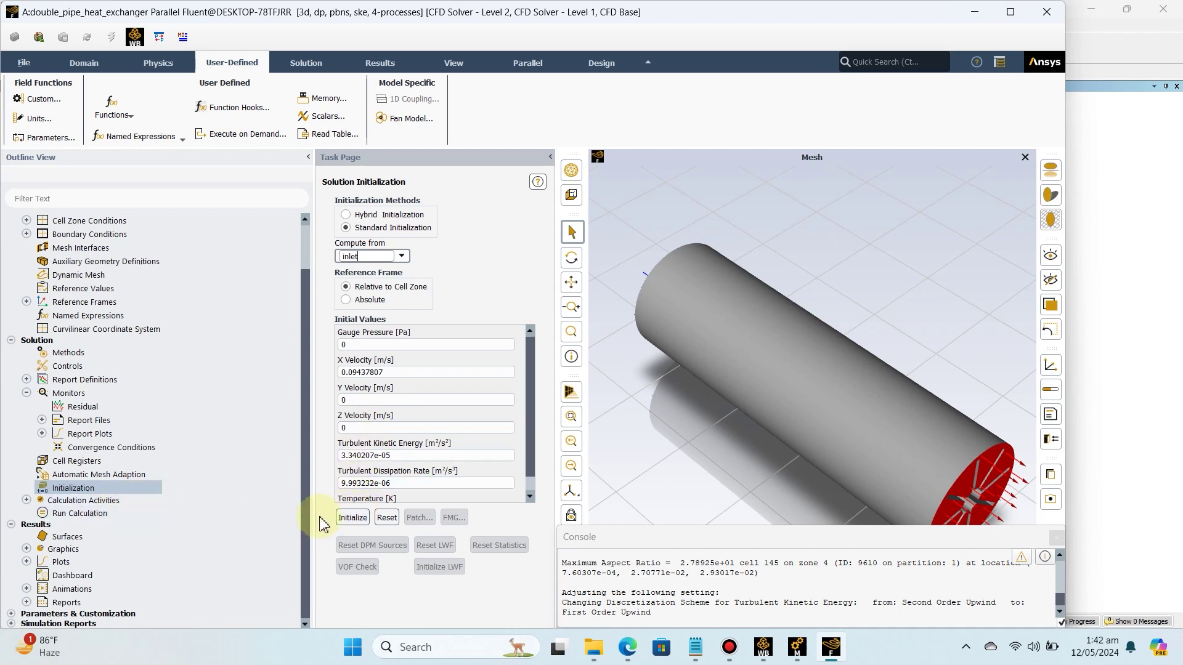
left_click(339, 515)
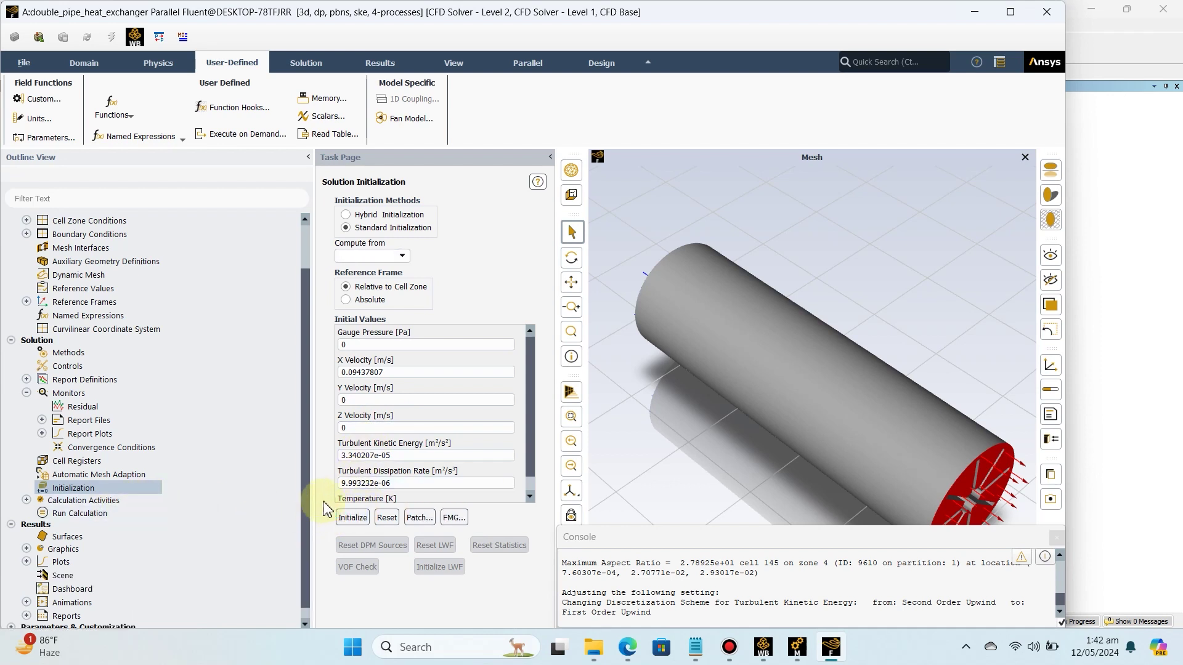
- Set the number of iterations to 150 and run the calculation
left_click(91, 514)
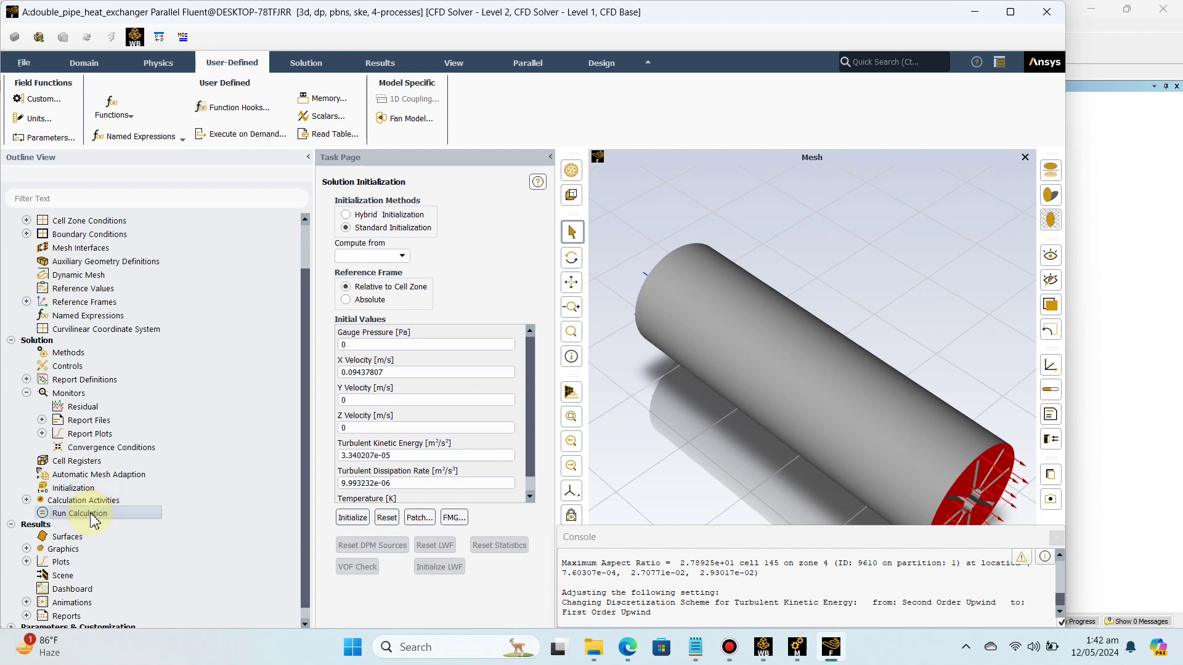
double_click(91, 515)
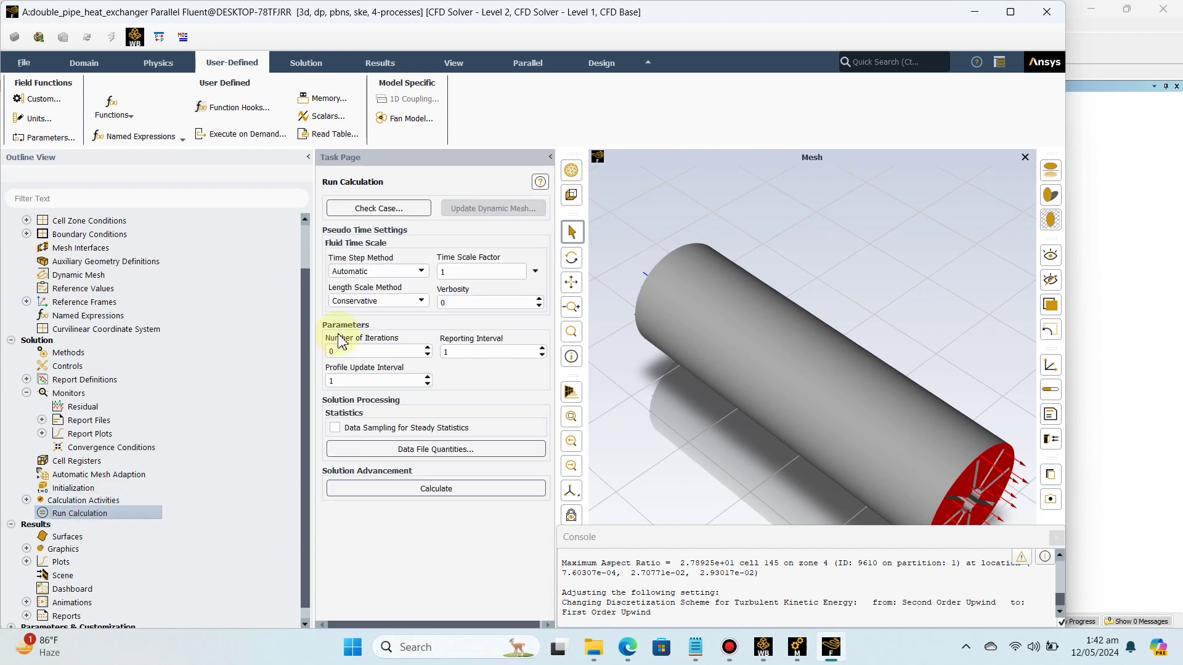
left_click(348, 352)
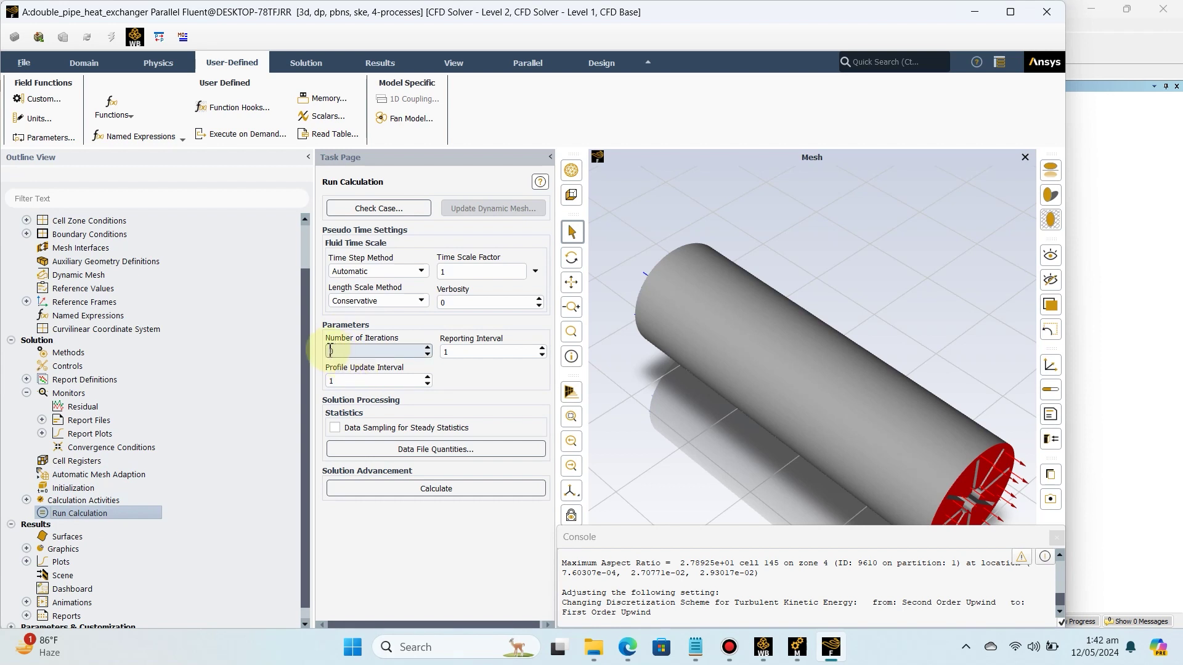
double_click(336, 354)
type("1")
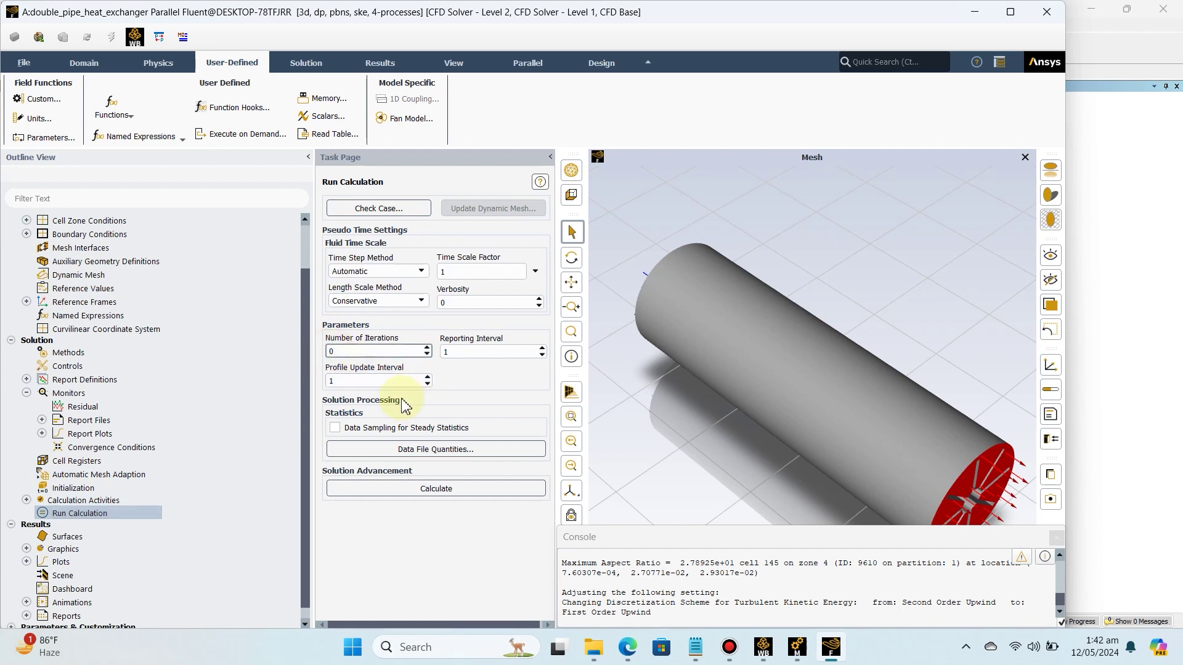
type("5")
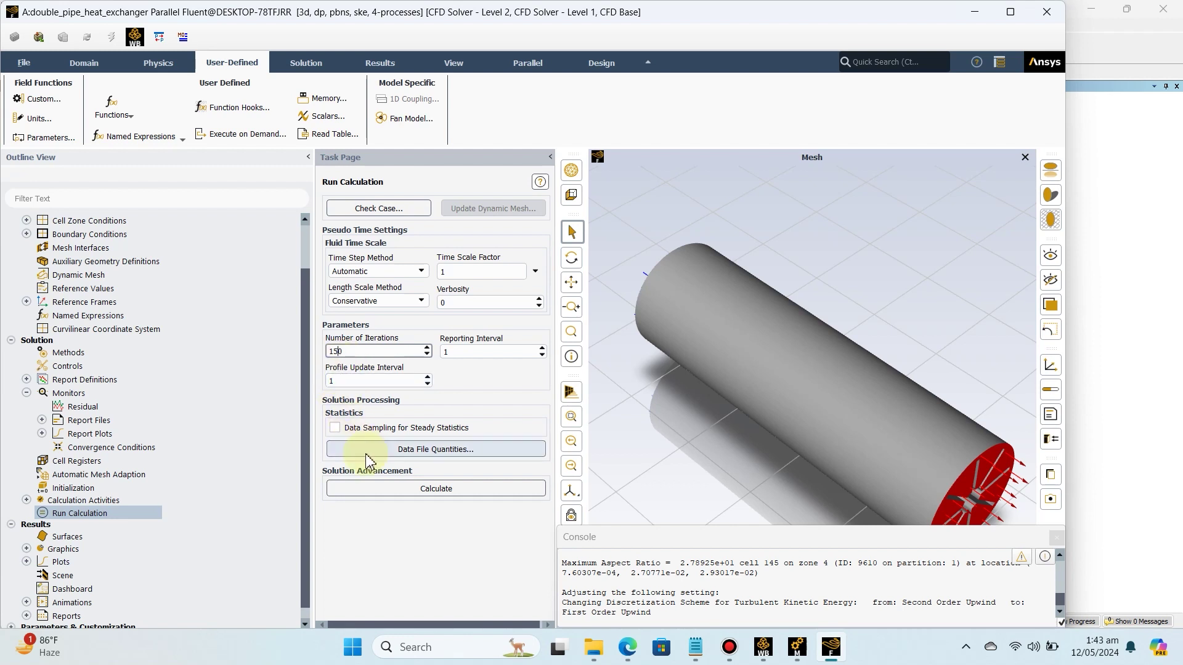
left_click(407, 490)
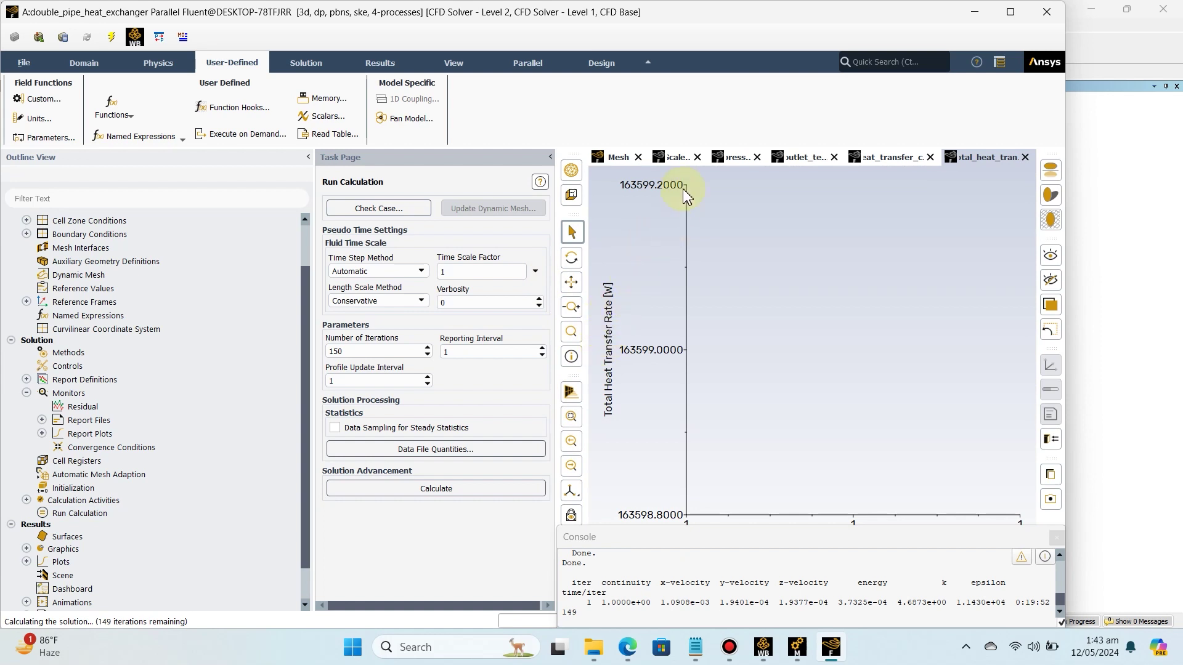
- View the pressure drop plot, the mesh and the scaled residuals plot while the solution runs
left_click(737, 163)
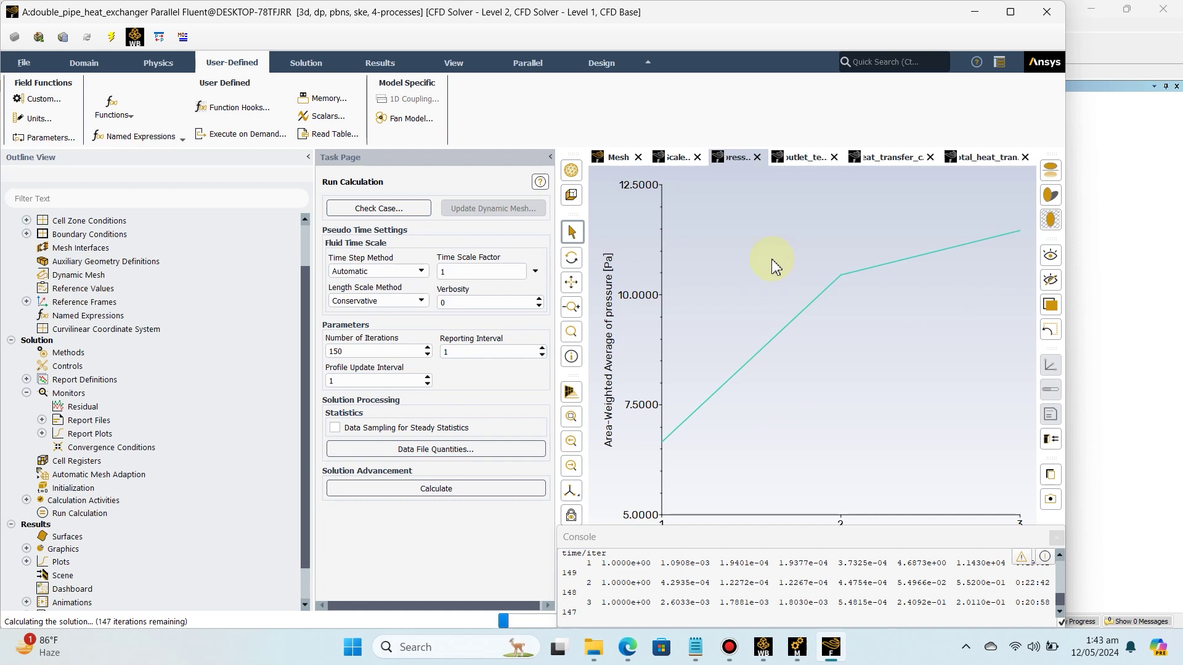
left_click(617, 161)
left_click(674, 160)
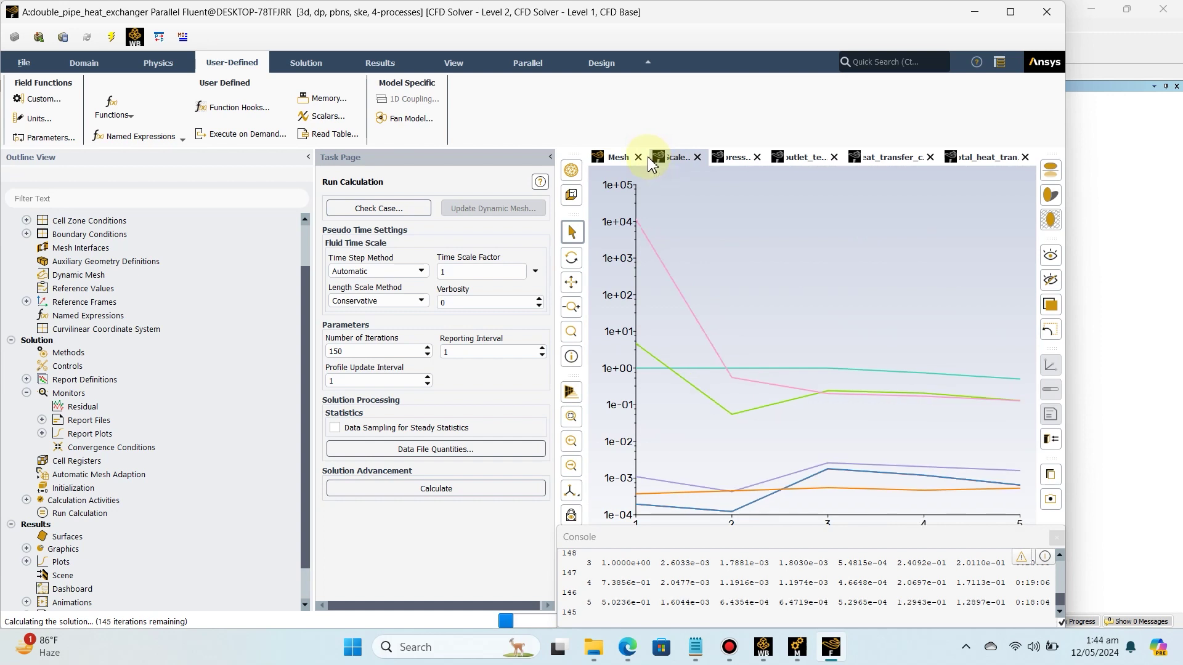
- Maximize the Fluent window, narrow the outline pane and widen the console slightly
left_click(1009, 12)
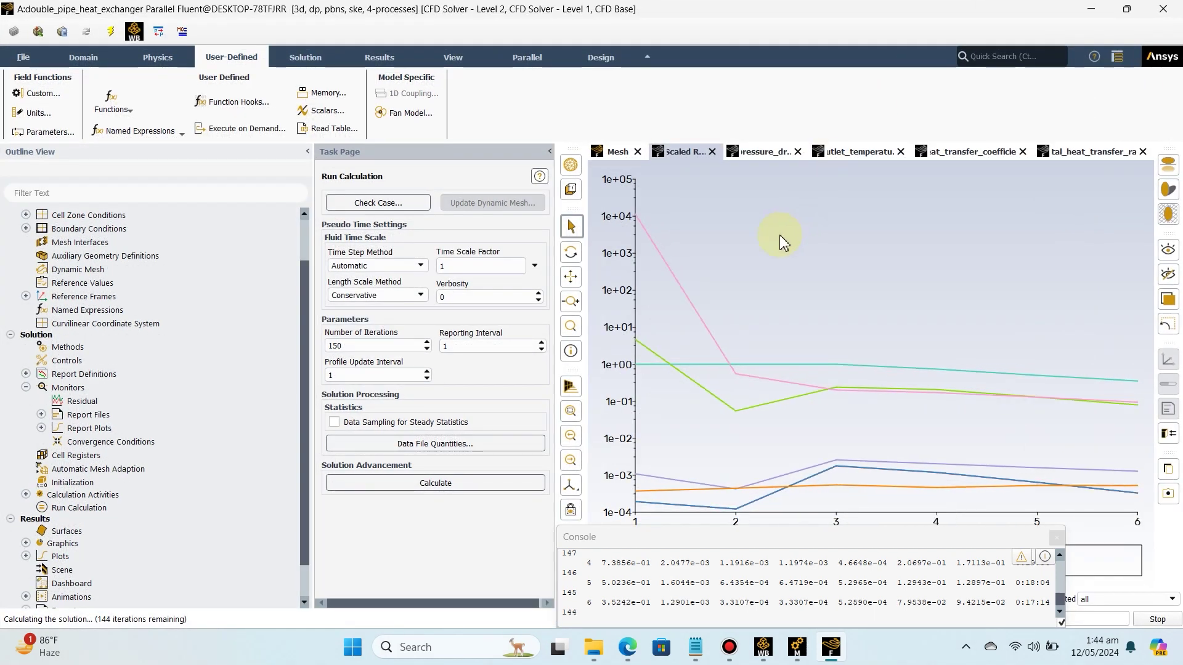
left_click(500, 357)
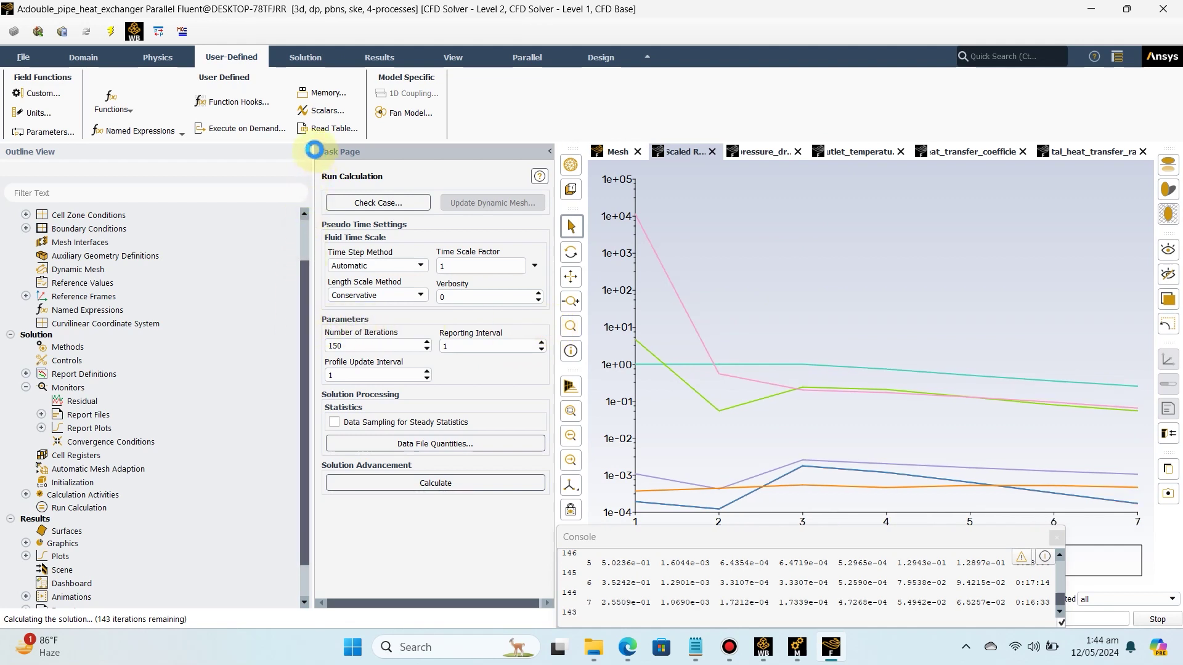
left_click_drag(314, 150, 196, 153)
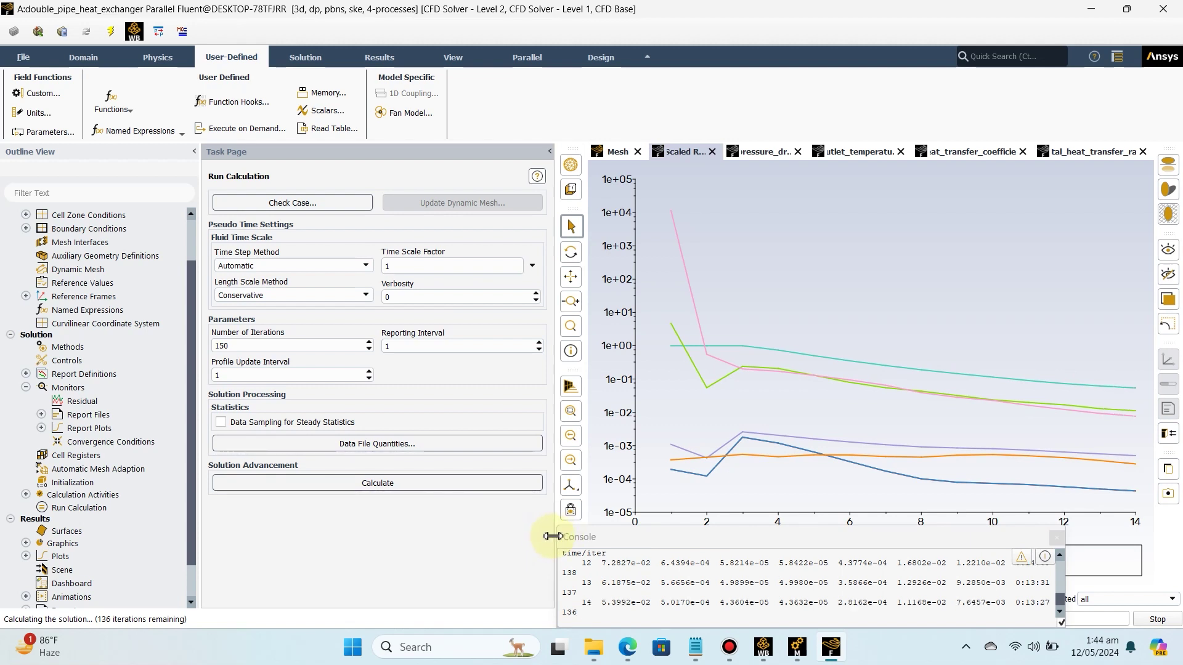
mouse_move(552, 536)
left_mouse_down()
mouse_move(487, 536)
mouse_move(552, 528)
left_mouse_up()
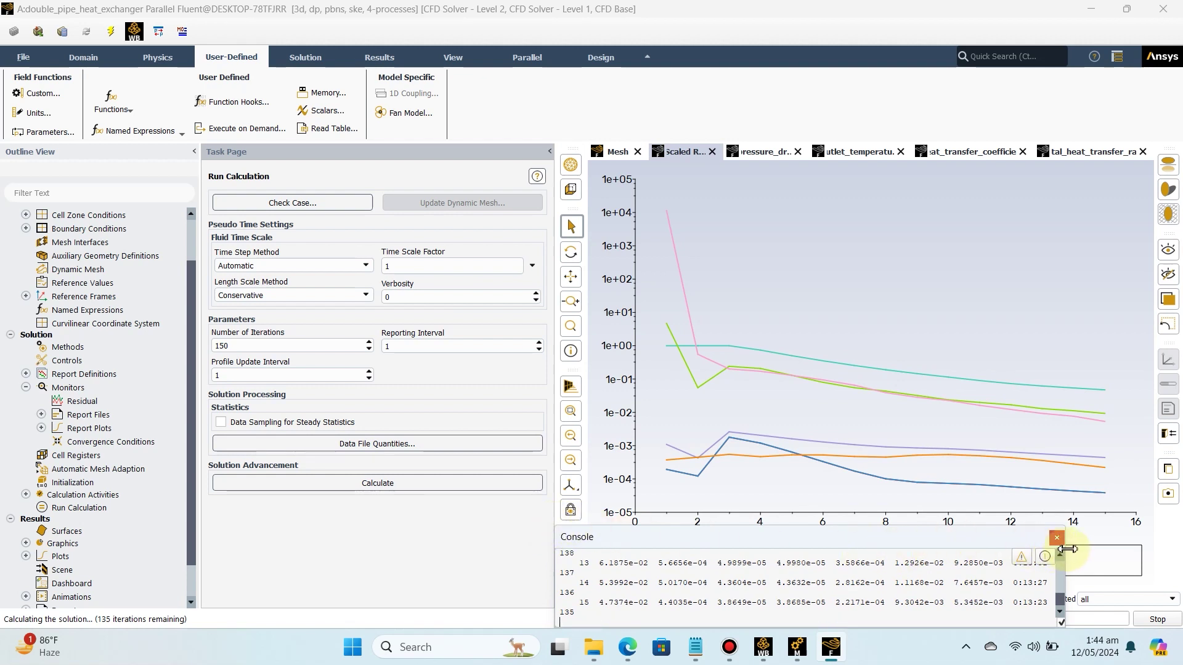
left_click_drag(1068, 549, 1085, 550)
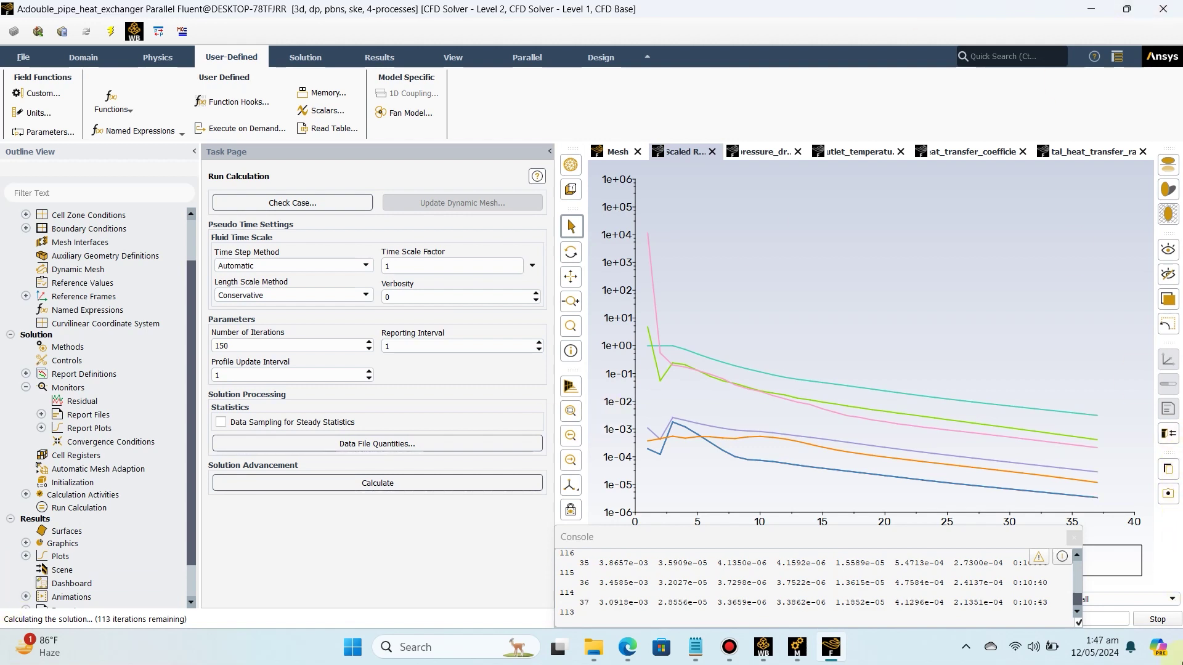
- Dismiss the calculation-complete message, switch to Workbench and save the DPHE project
mouse_move(595, 645)
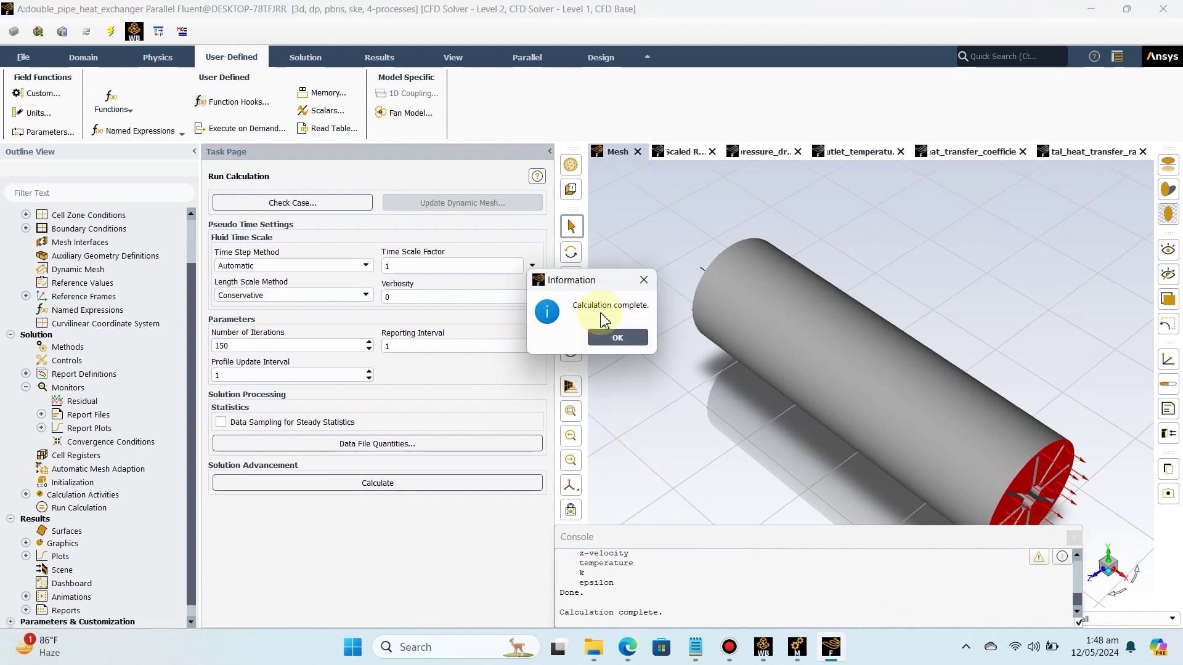
left_click(616, 338)
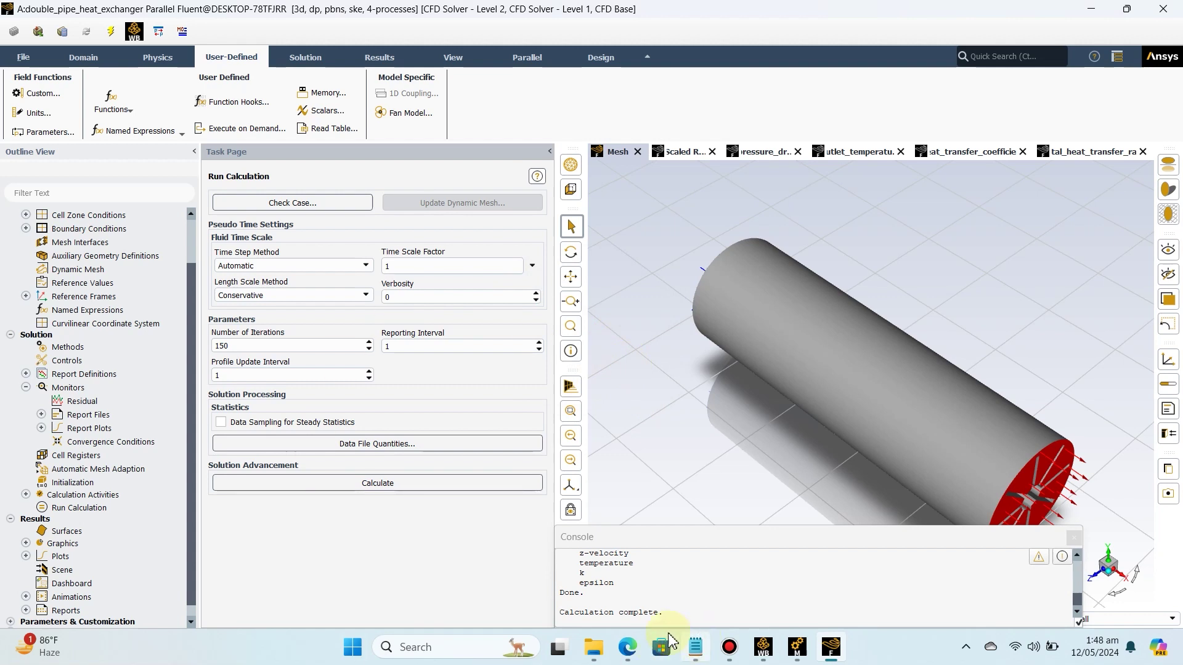
mouse_move(765, 648)
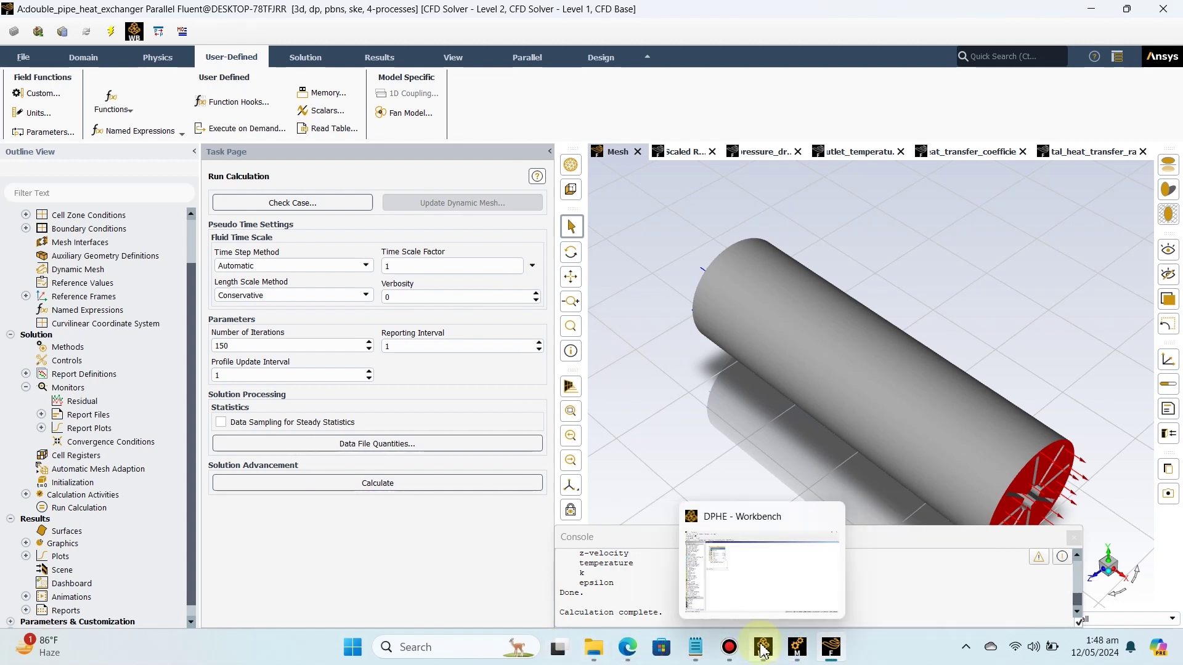
left_click(727, 462)
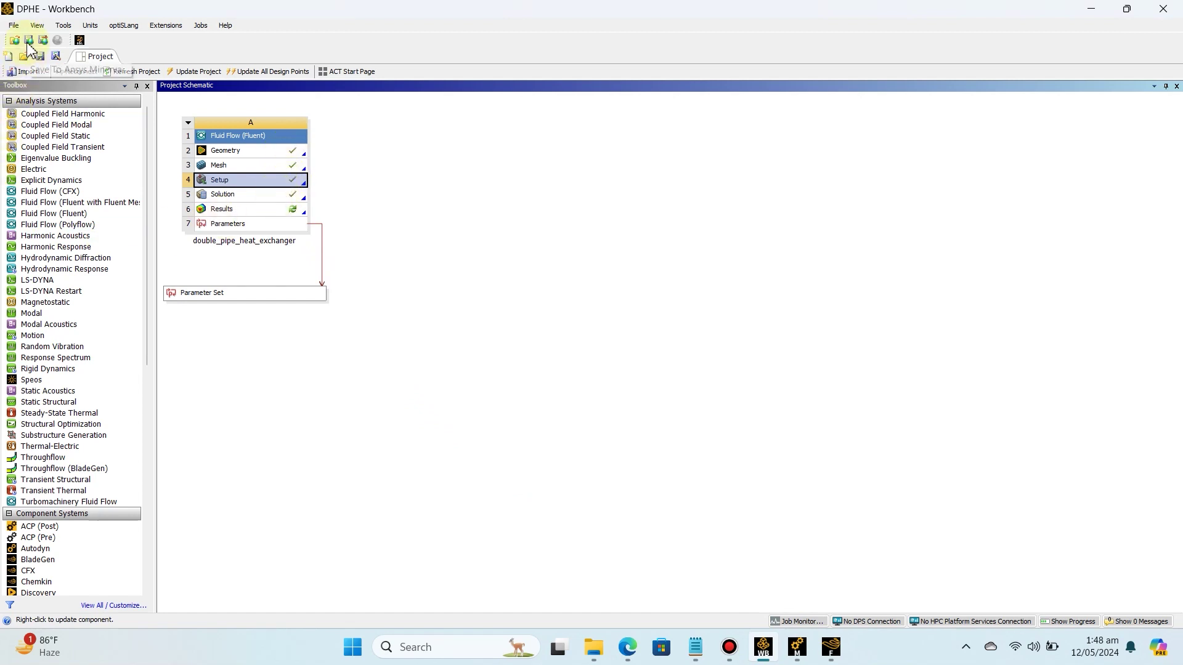
left_click(41, 56)
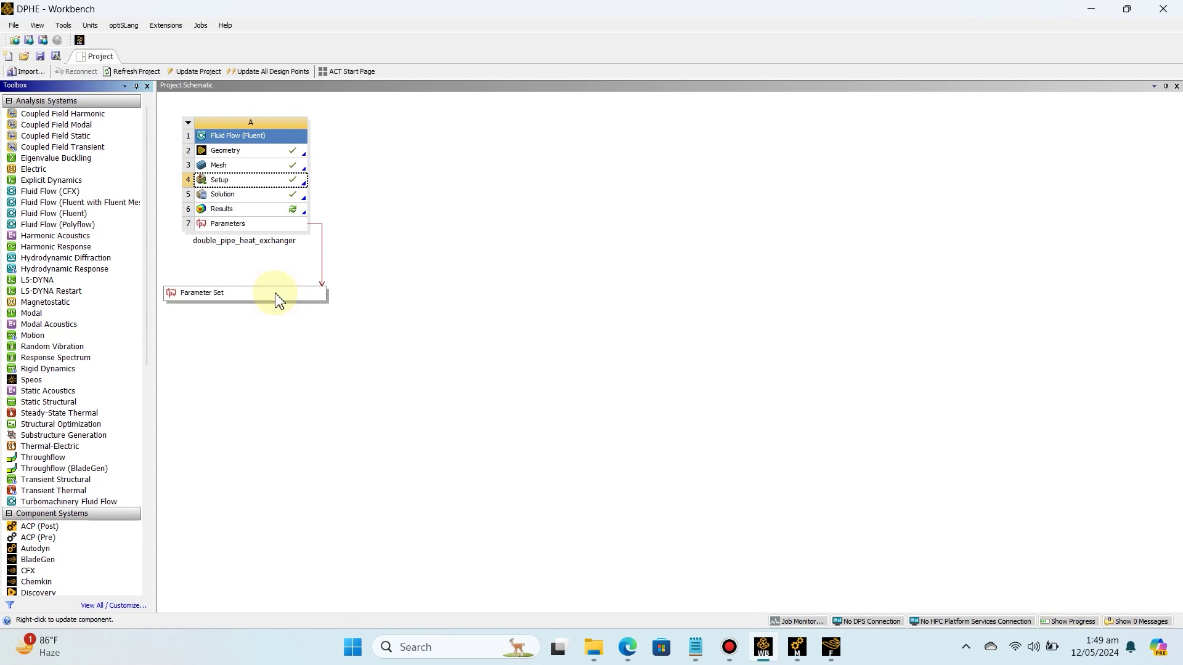
- Review the four output parameters in the Parameter Set and return to the project schematic
double_click(275, 300)
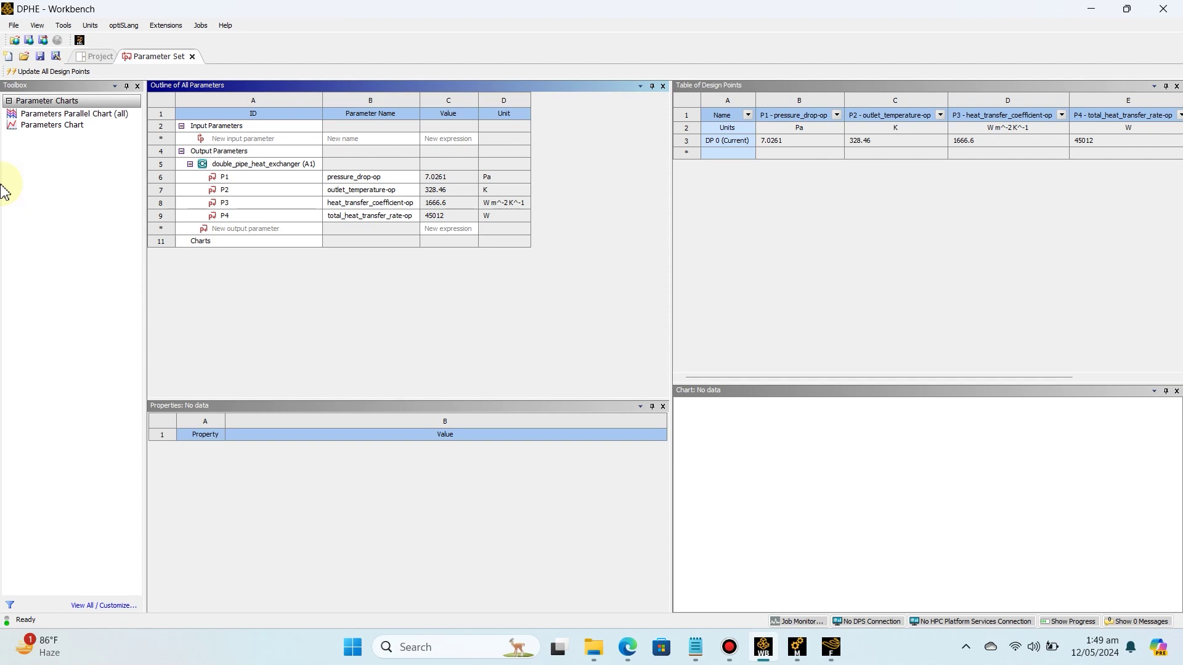
left_click(113, 126)
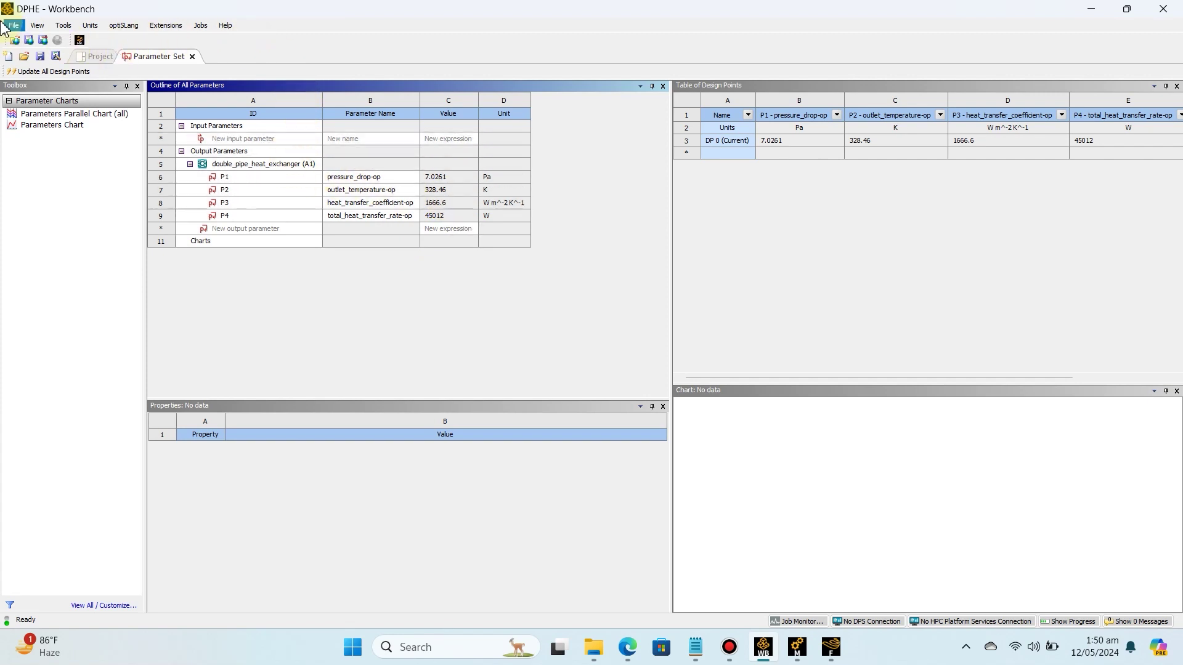
left_click(95, 56)
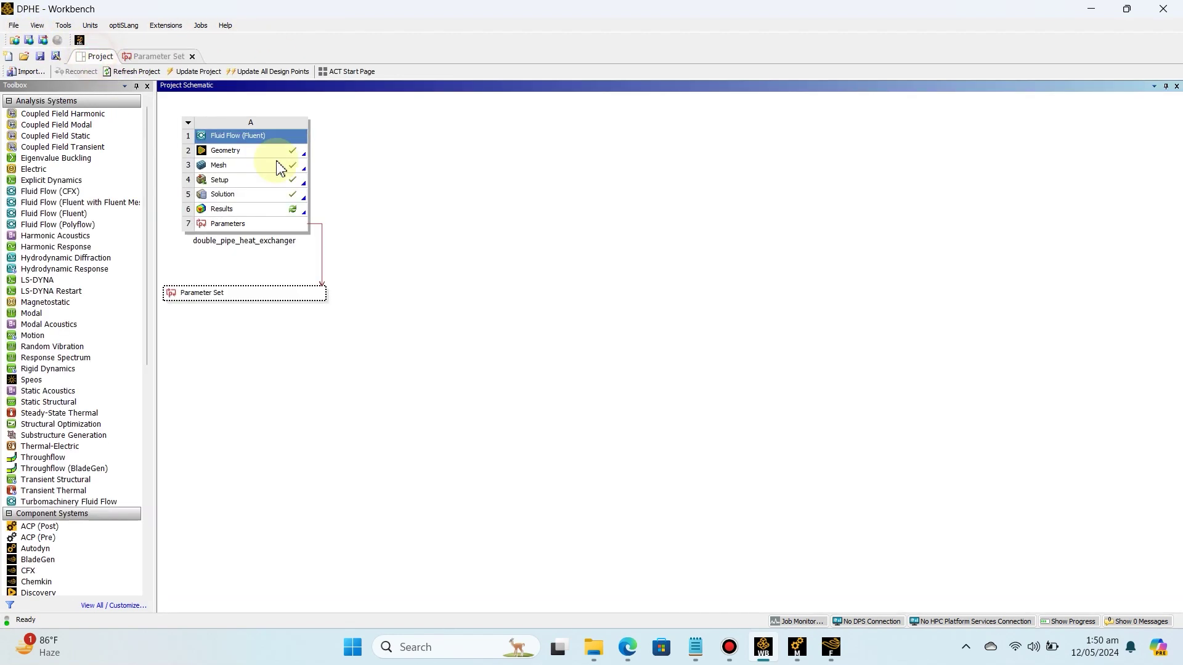
- Select the Results cell of the fluid flow system and quit Fluent
left_click(281, 216)
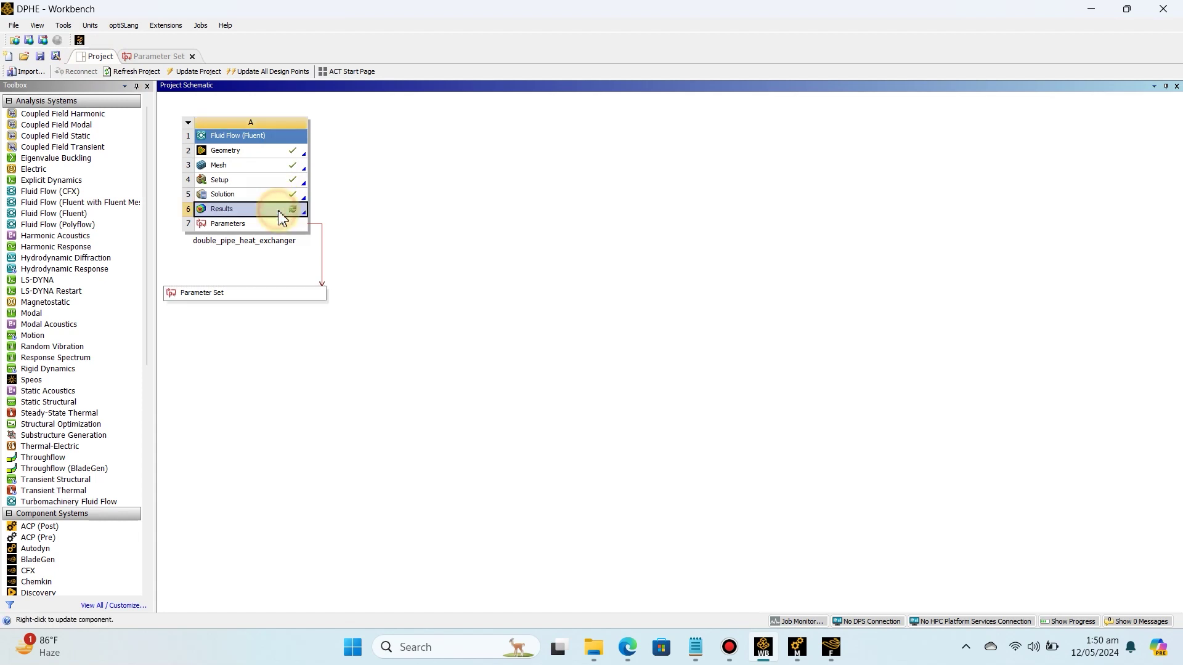
right_click(830, 648)
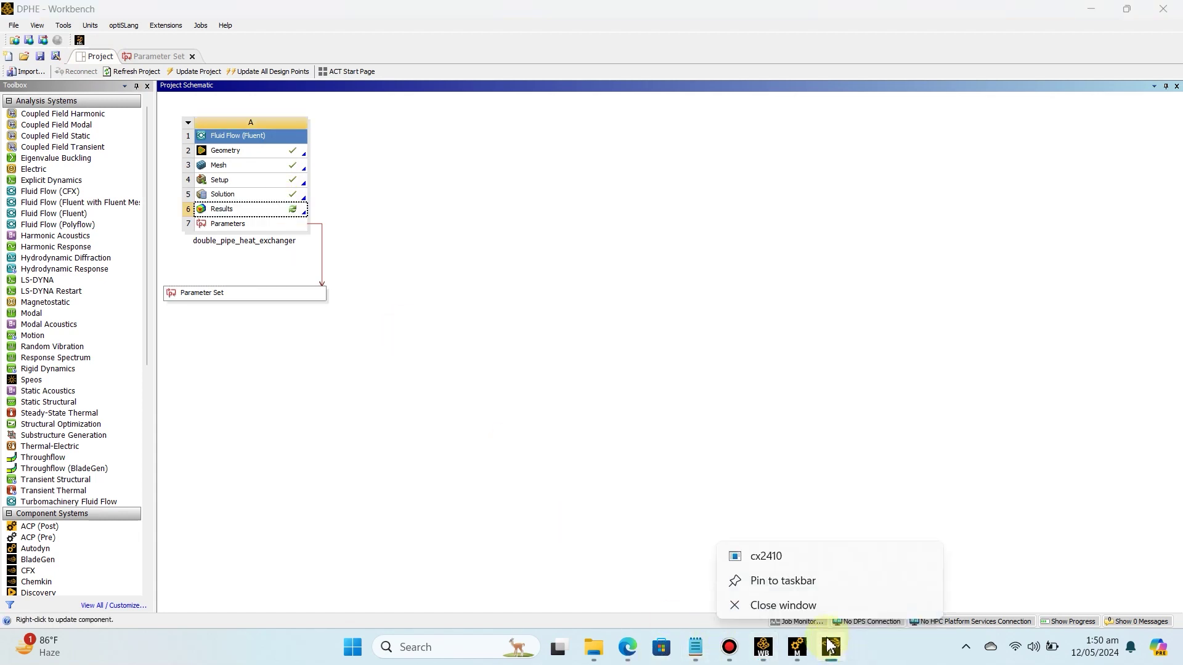
left_click(803, 607)
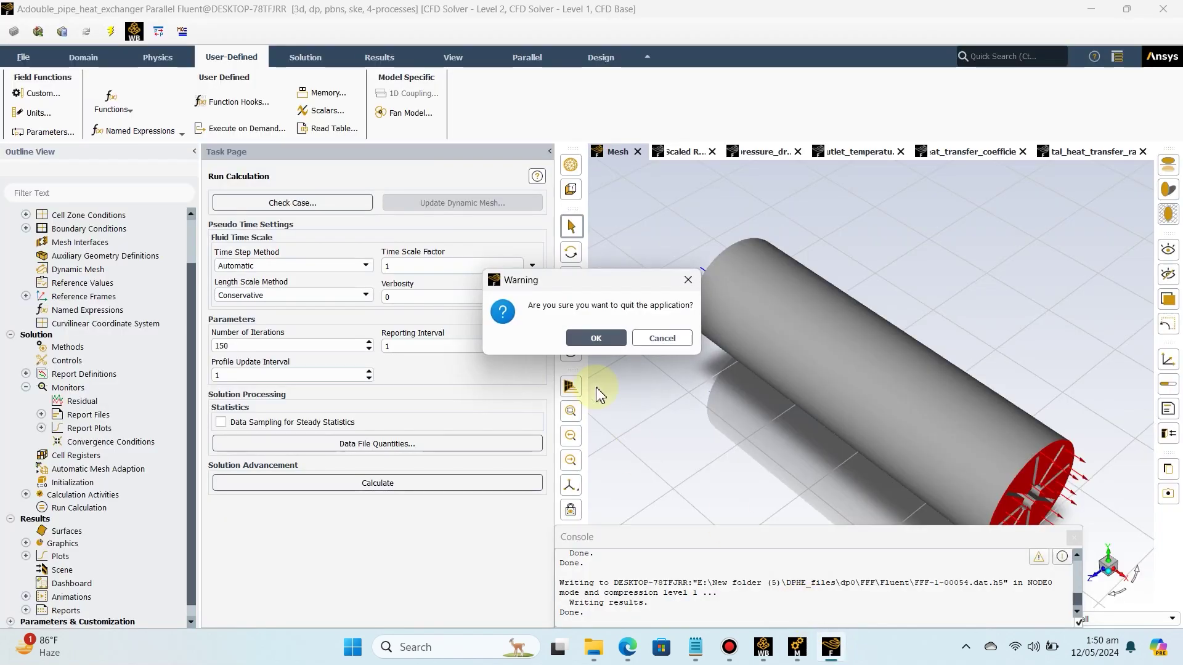
left_click(595, 339)
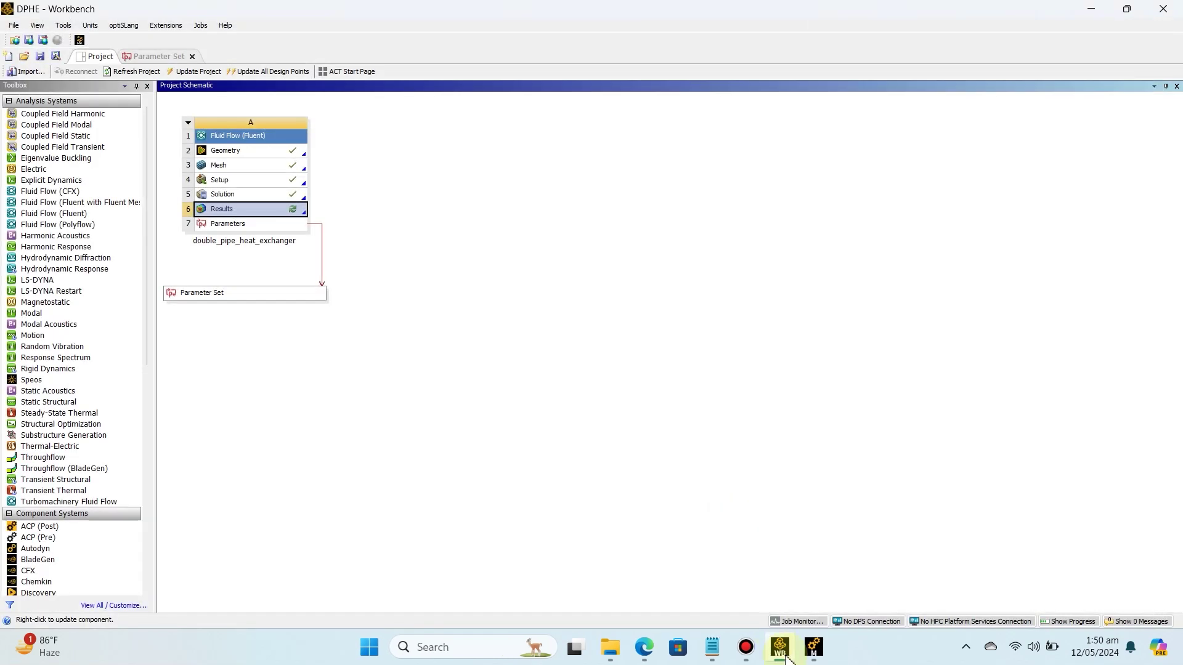
- Close the Meshing window of the double_pipe_heat_exchanger system
mouse_move(817, 656)
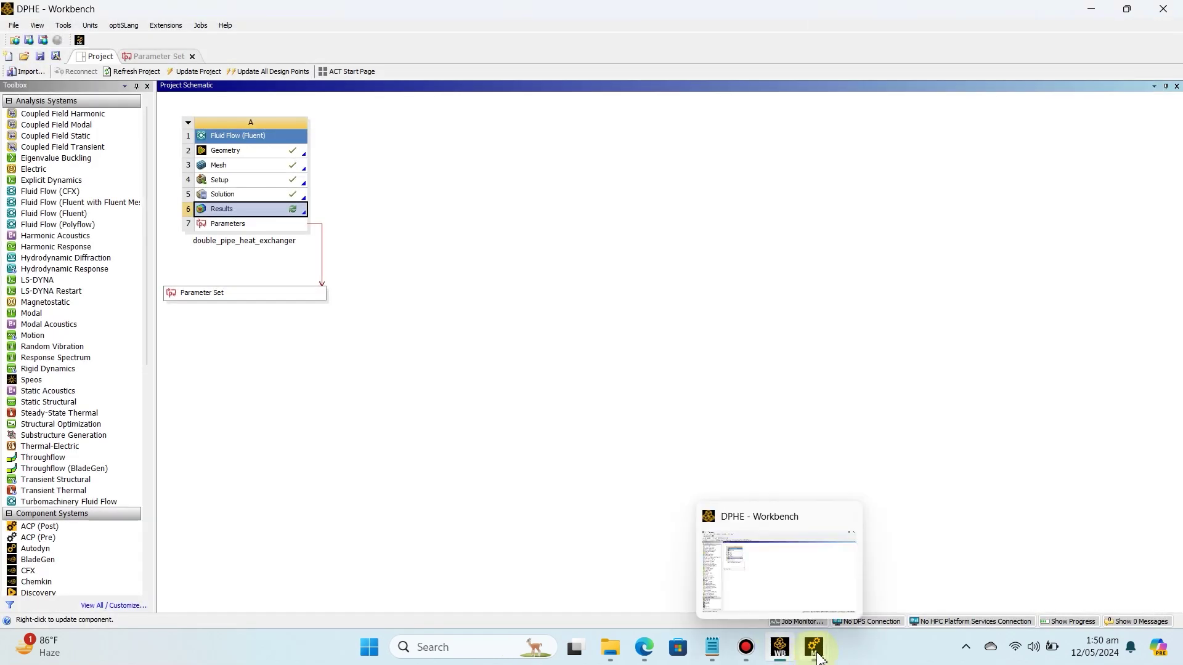
mouse_move(801, 520)
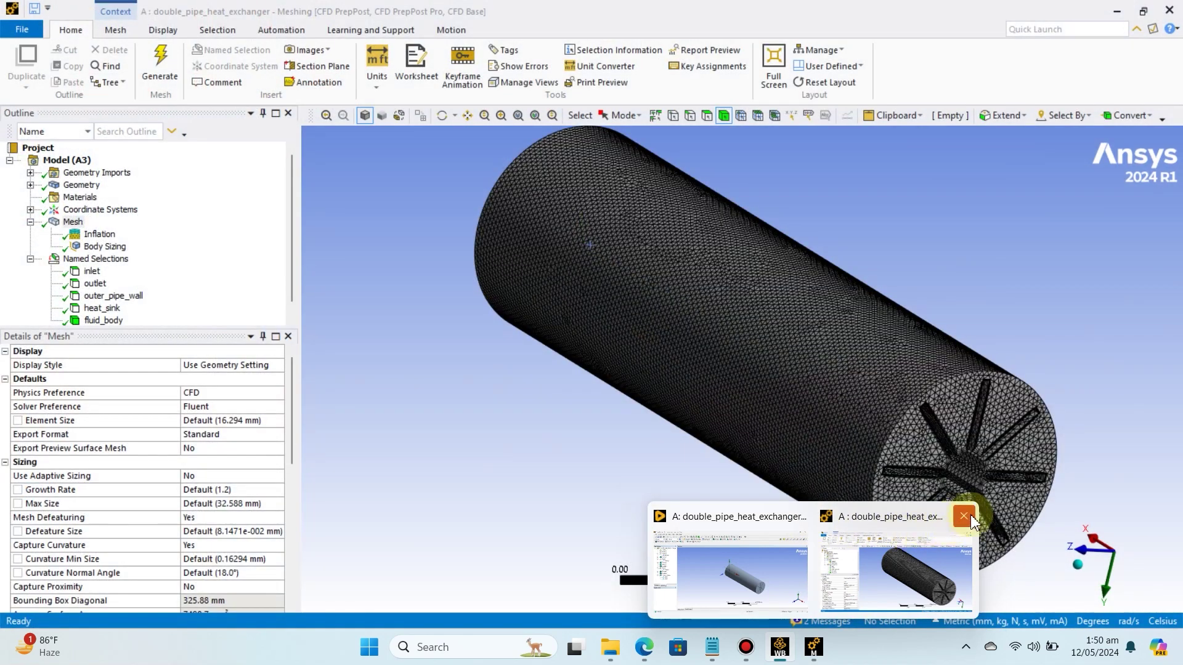
left_click(964, 520)
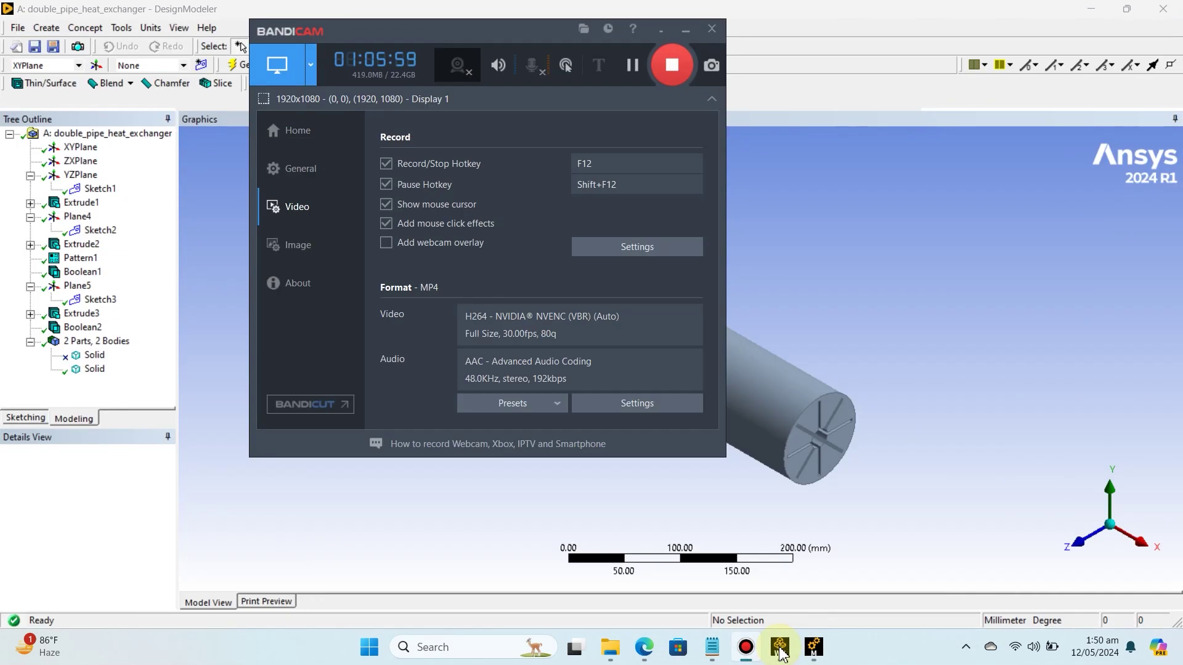
- Switch to Workbench and try to open the fluid flow system's Results for editing
left_click(780, 648)
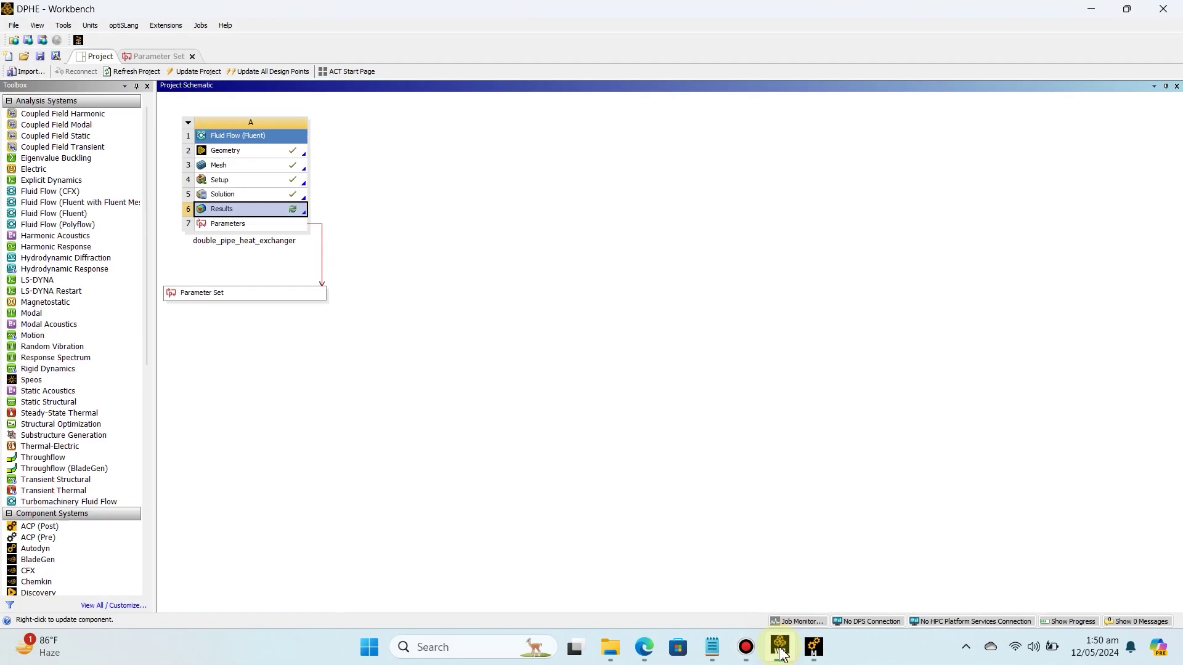
right_click(285, 210)
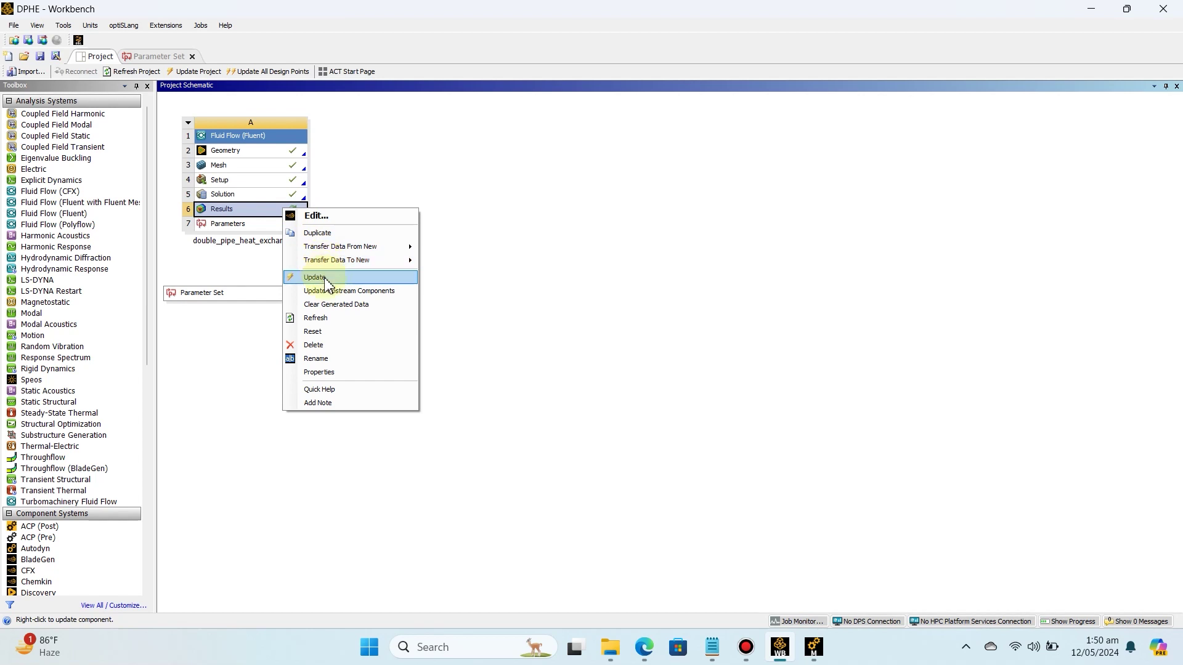
left_click(321, 216)
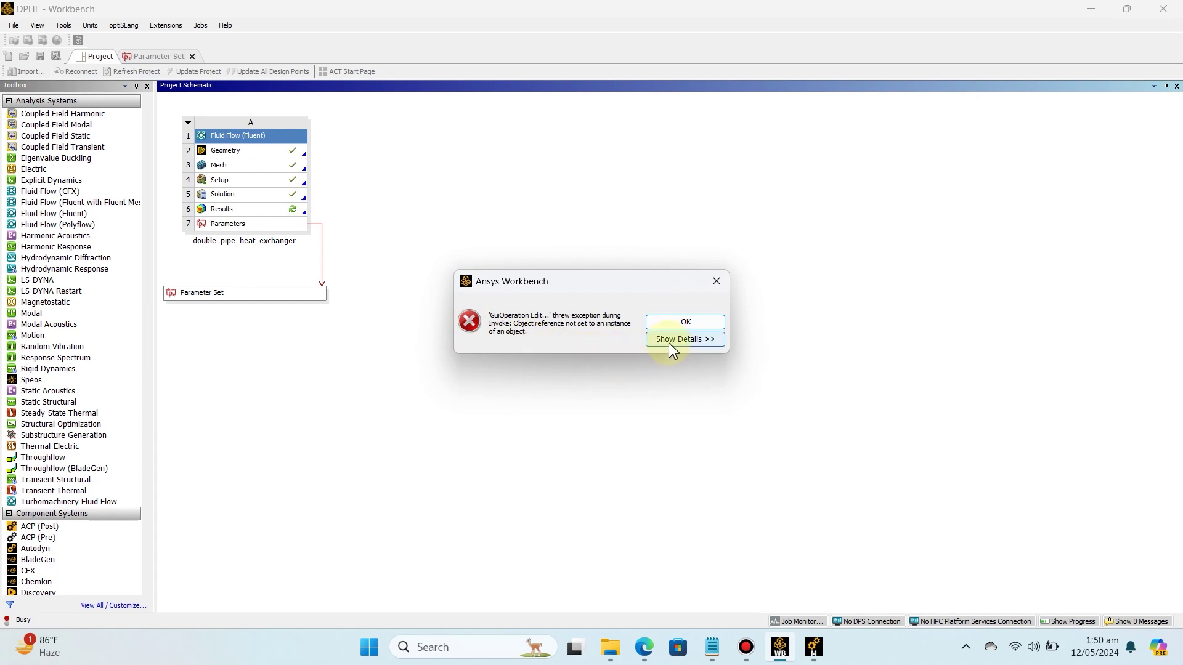
left_click(680, 321)
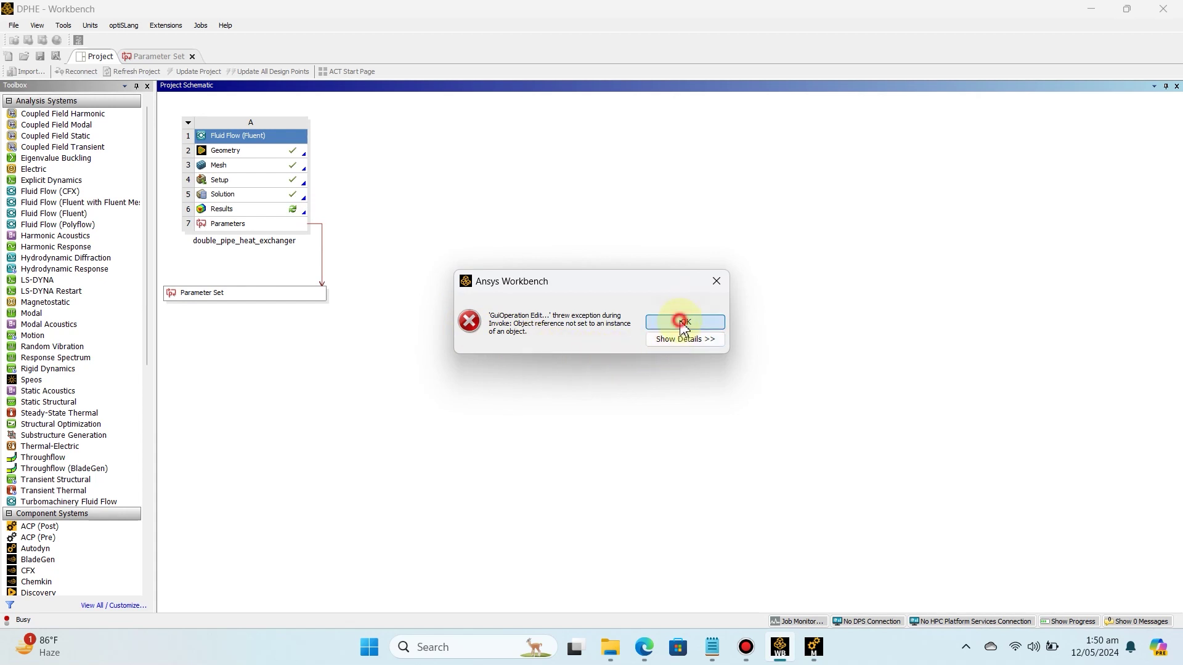
- Open the fluid flow system's Results in CFD-Post, then maximize its window and widen the 3D viewer
double_click(284, 211)
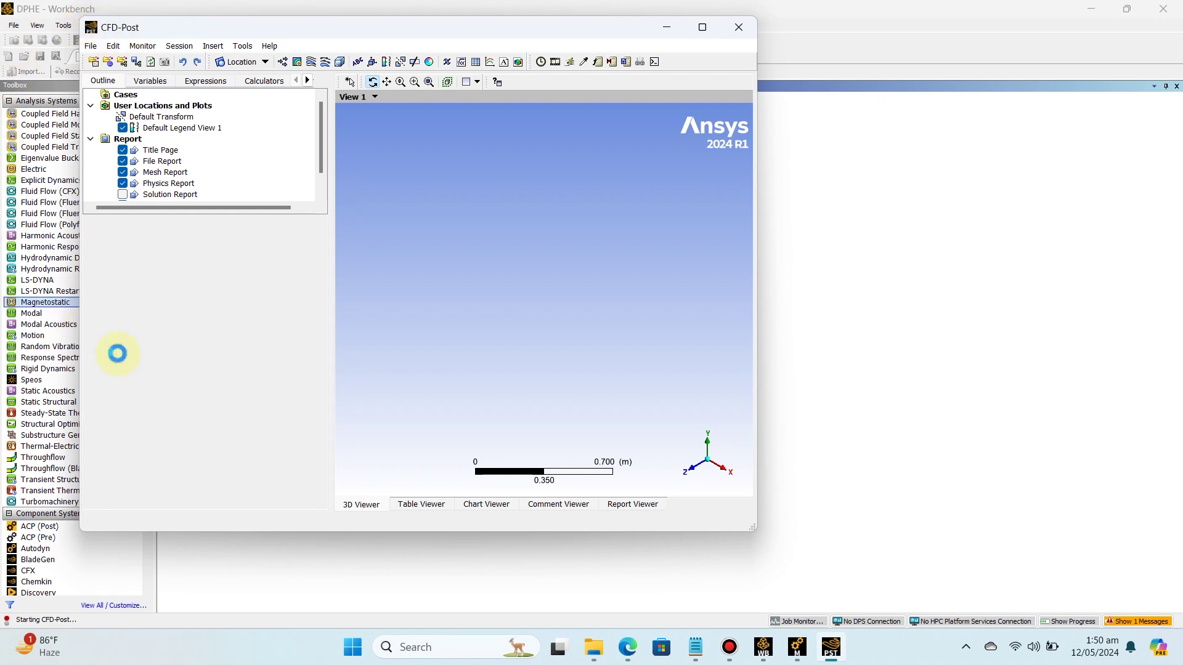
left_click(703, 28)
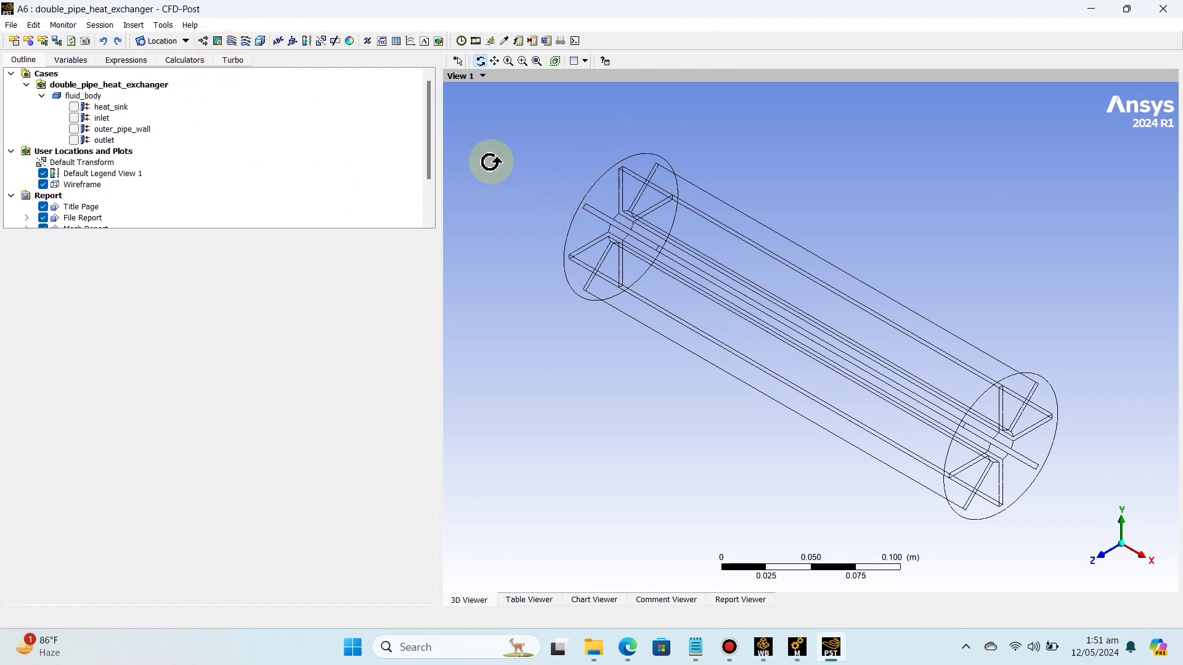
left_click_drag(441, 150, 253, 154)
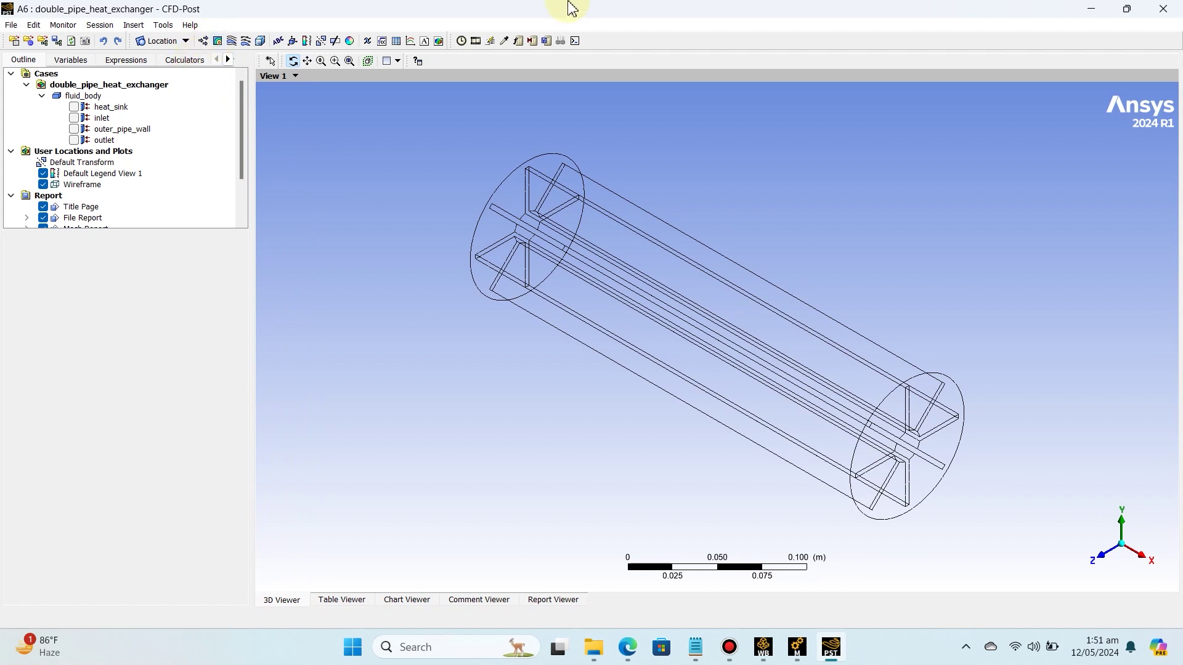
- Insert a contour plot and set its location to the inlet
left_click(219, 42)
left_click(254, 99)
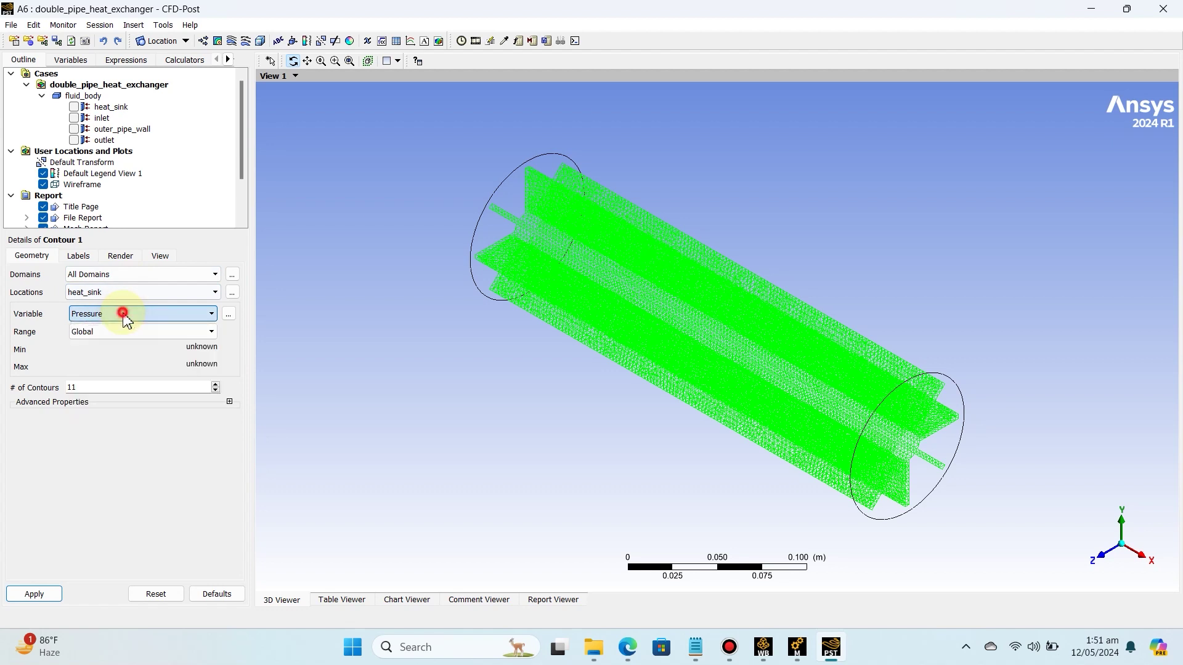
left_click(123, 292)
left_click(101, 316)
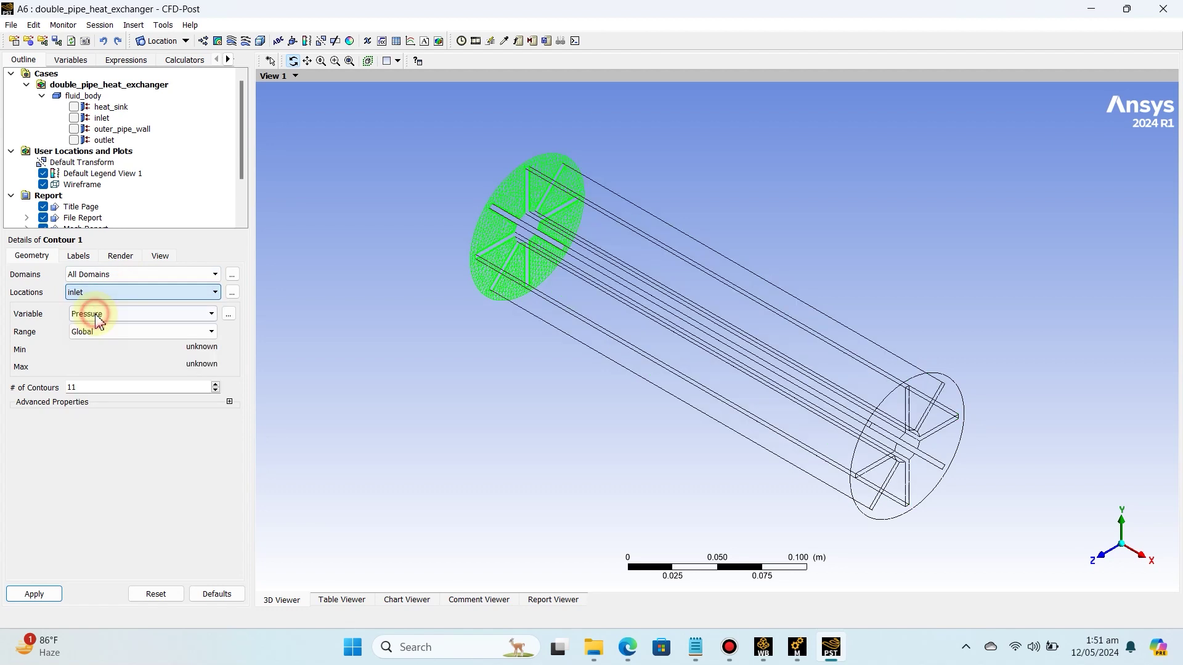